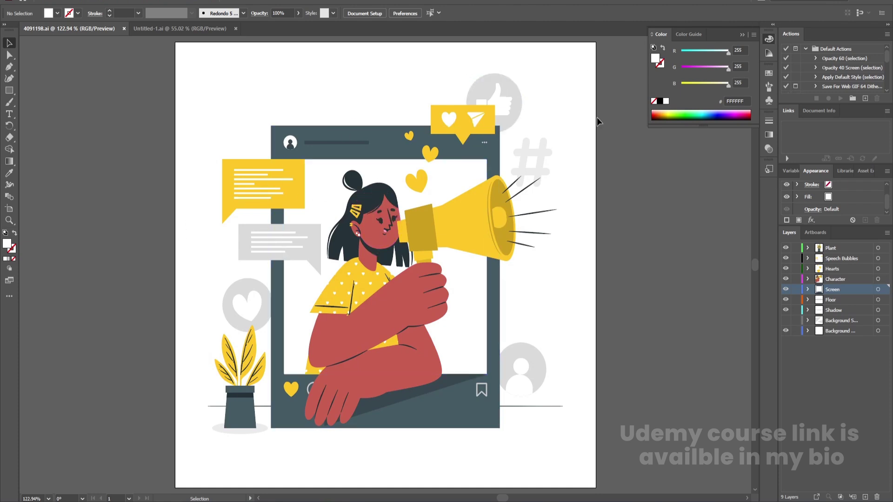
Collapse the floating Color panel and bring up the blank Untitled-1.ai document.
{"action": "left_click", "coordinate": [743, 35]}
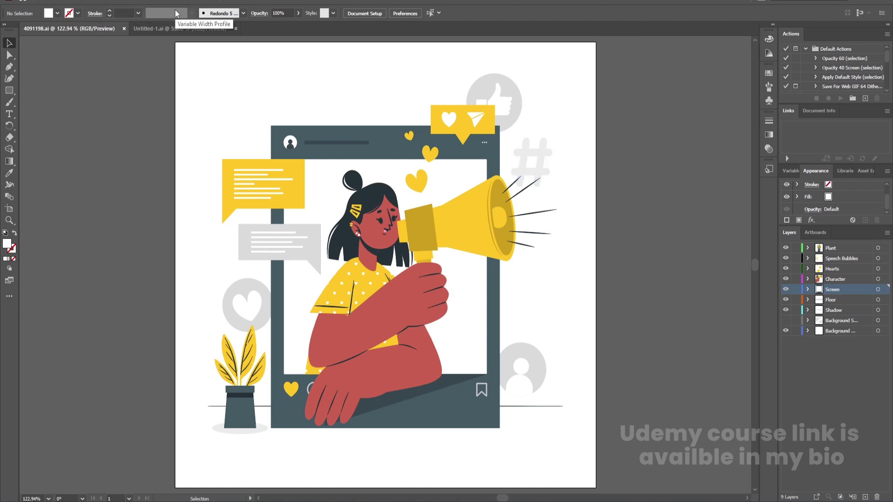
{"action": "left_click", "coordinate": [44, 2]}
{"action": "left_click", "coordinate": [61, 9]}
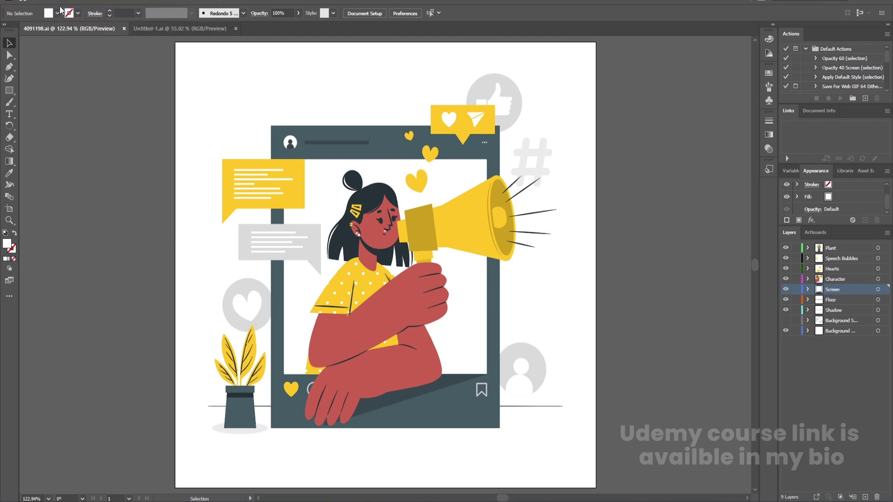
{"action": "left_click", "coordinate": [164, 28]}
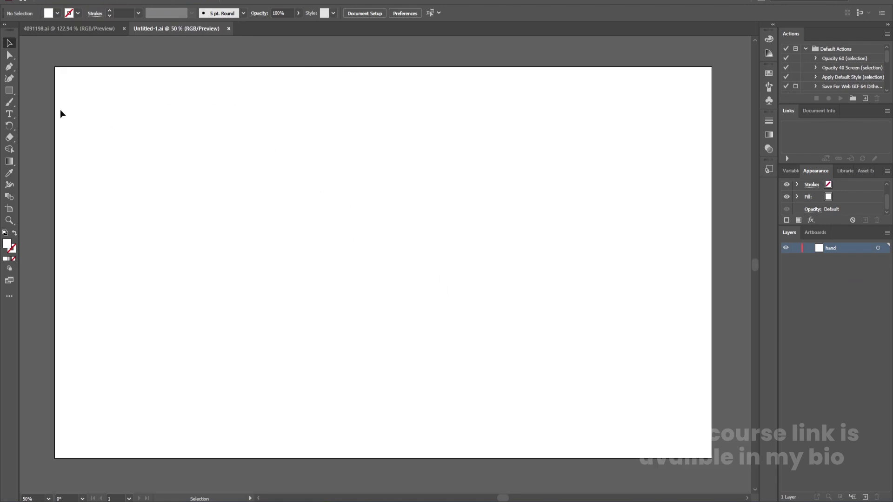
Copy all the visible artwork from 4091198.ai and paste it into Untitled-1.ai.
{"action": "left_click", "coordinate": [64, 27]}
{"action": "key", "text": "Num_Lock"}
{"action": "key", "text": "minus"}
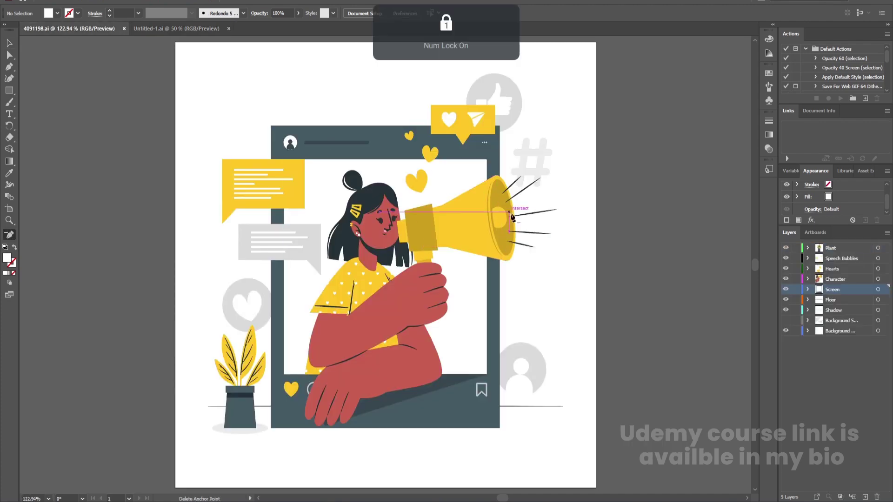
{"action": "key", "text": "ctrl+a"}
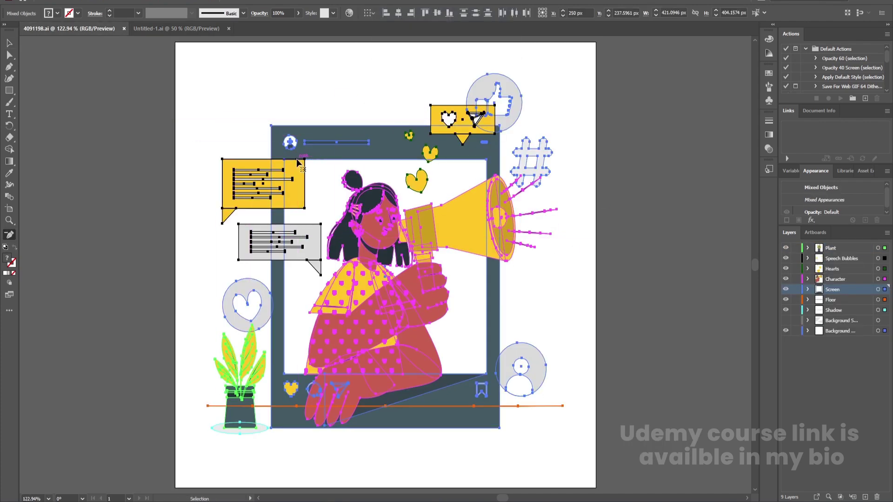
{"action": "left_click", "coordinate": [185, 29]}
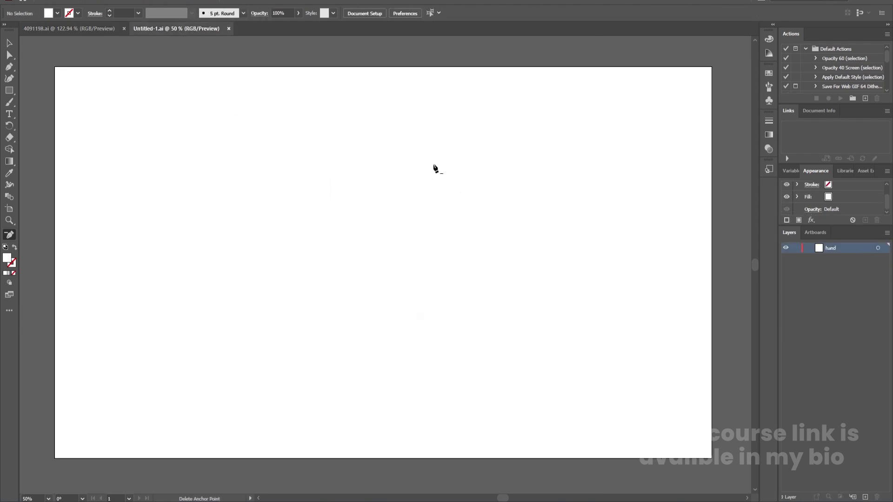
{"action": "key", "text": "v"}
{"action": "key", "text": "ctrl+v"}
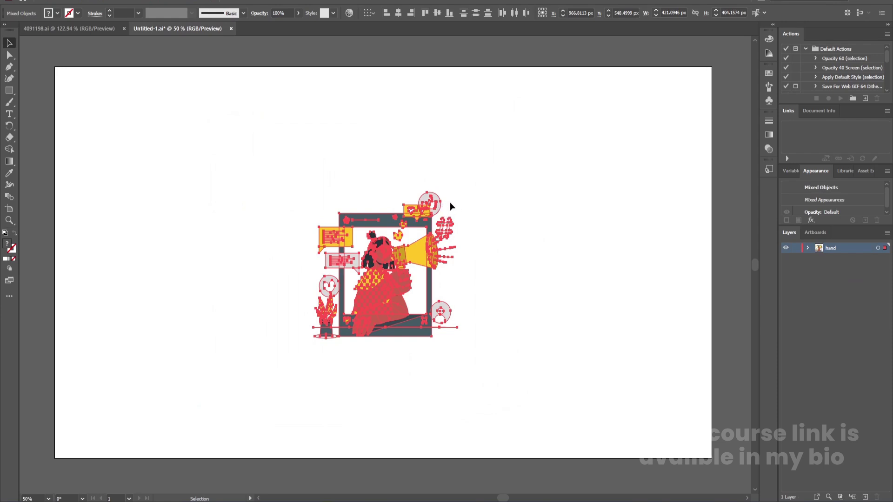
Enlarge the pasted illustration with Free Transform to about 917 × 880 px and place it within the middle of the artboard.
{"action": "key", "text": "e"}
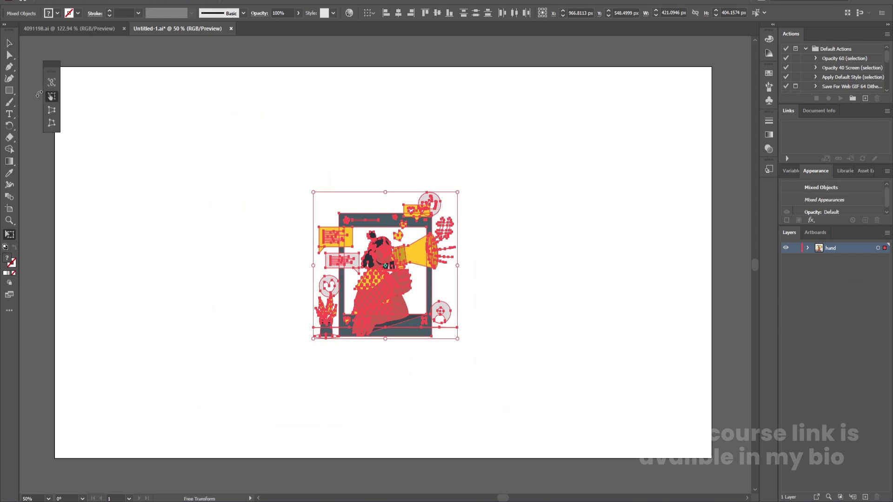
{"action": "left_click_drag", "start_coordinate": [459, 193], "coordinate": [658, 56]}
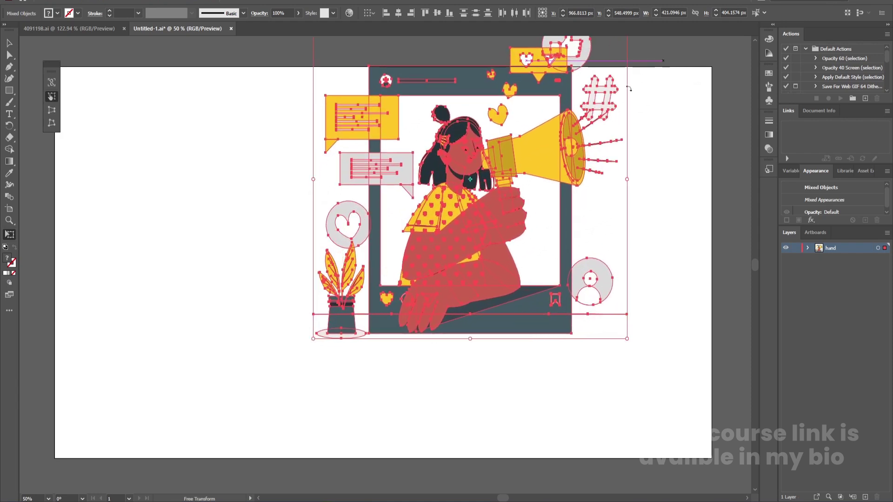
{"action": "left_click_drag", "start_coordinate": [537, 157], "coordinate": [467, 233]}
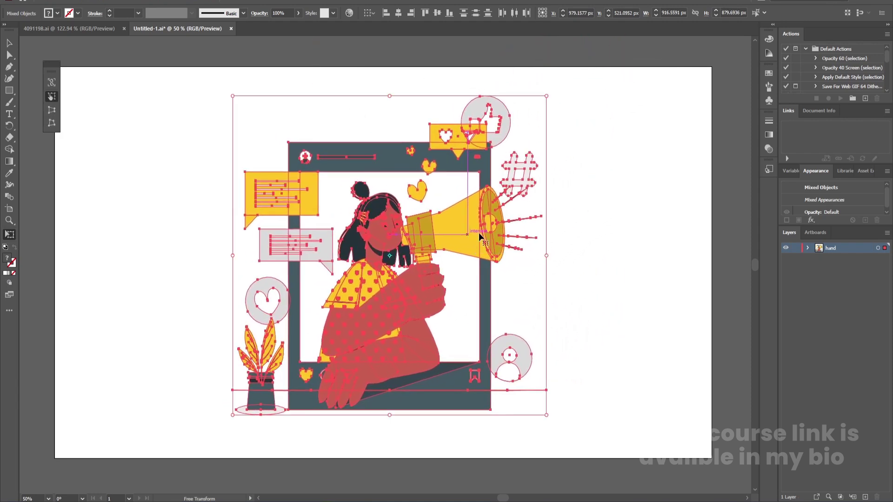
{"action": "key", "text": "v"}
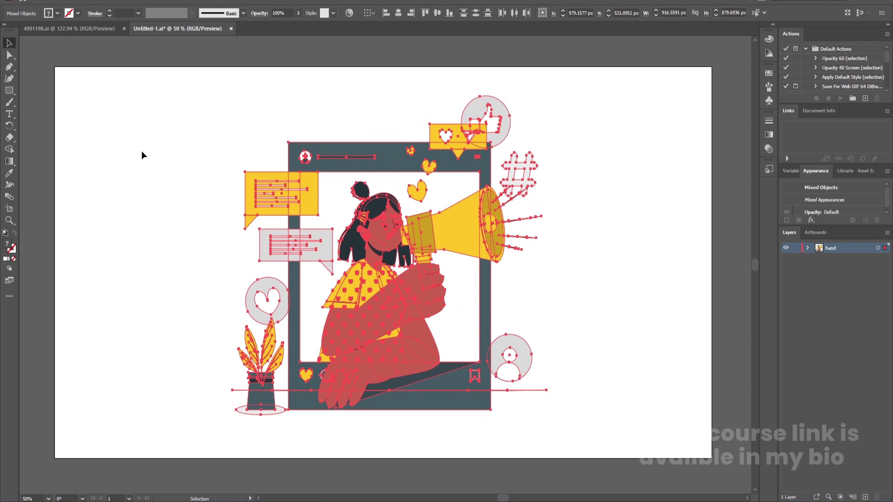
{"action": "left_click", "coordinate": [141, 150]}
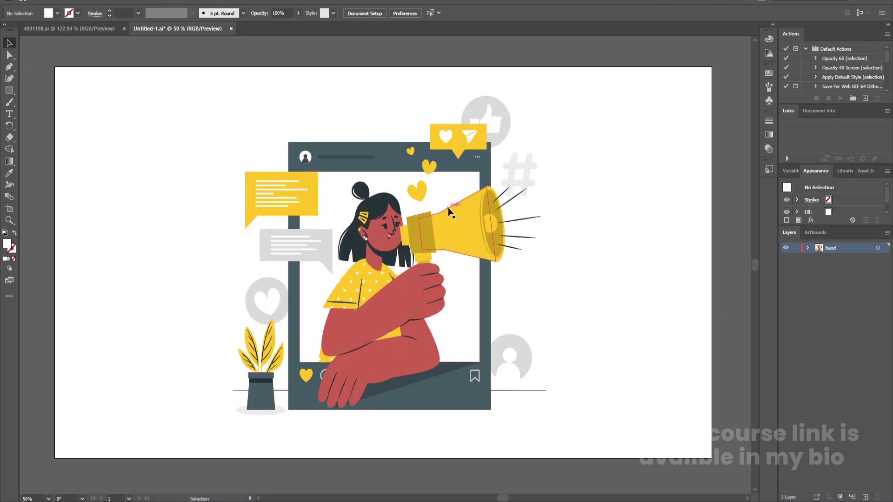
Move the potted plant in place onto a new layer above the hand layer and check it with the hand layer hidden briefly.
{"action": "left_click", "coordinate": [255, 383]}
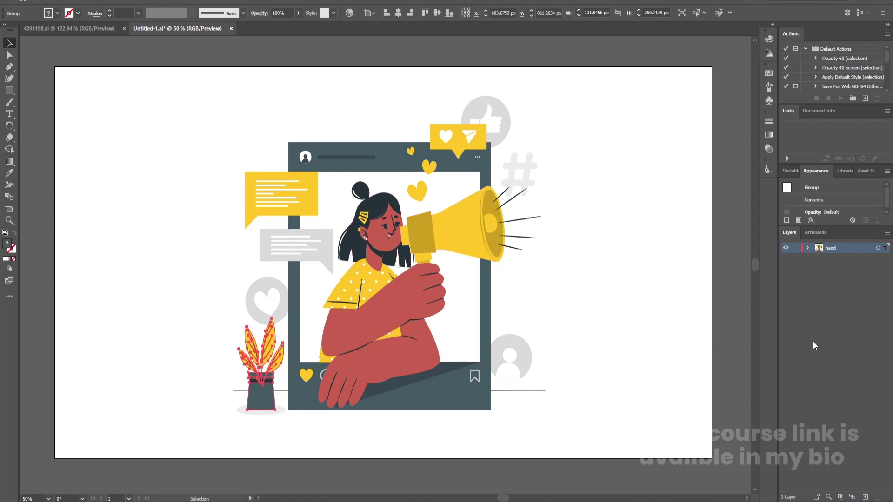
{"action": "key", "text": "Delete"}
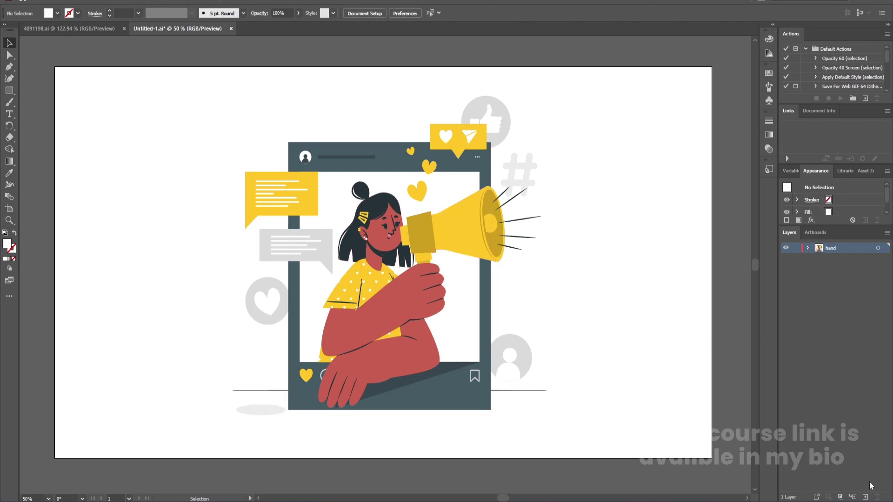
{"action": "left_click", "coordinate": [865, 497]}
{"action": "key", "text": "ctrl+f"}
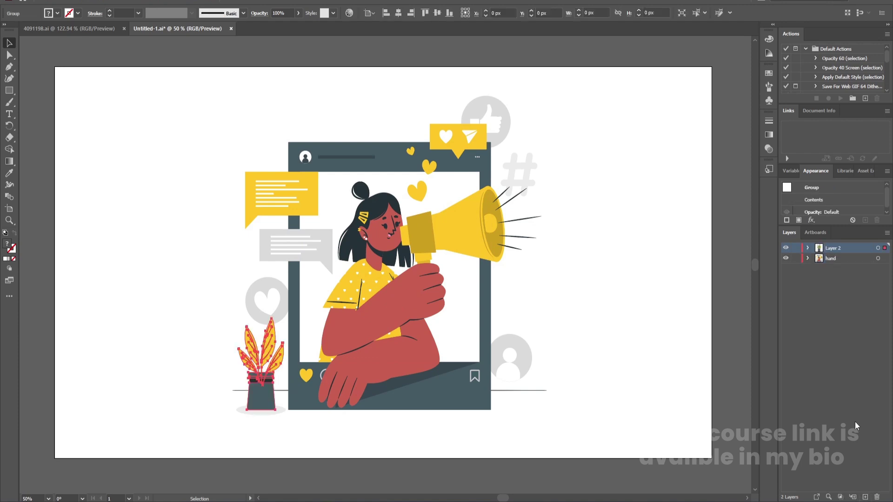
{"action": "left_click", "coordinate": [787, 258]}
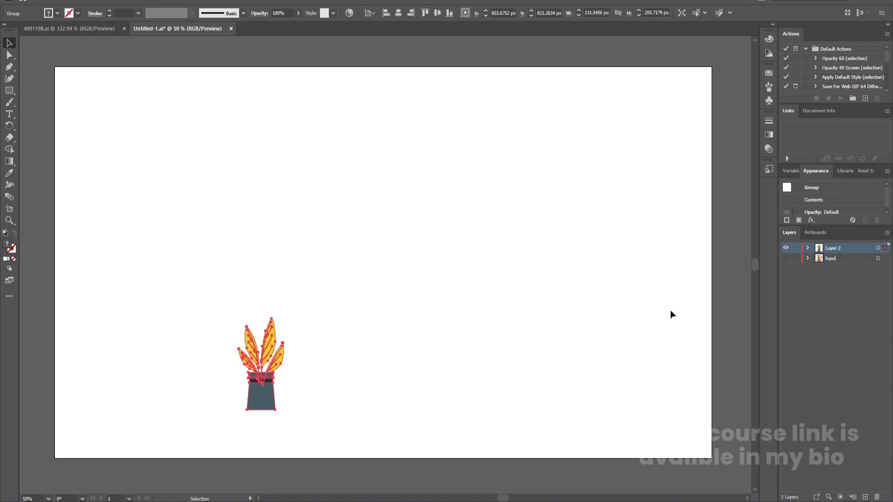
{"action": "left_click", "coordinate": [786, 259]}
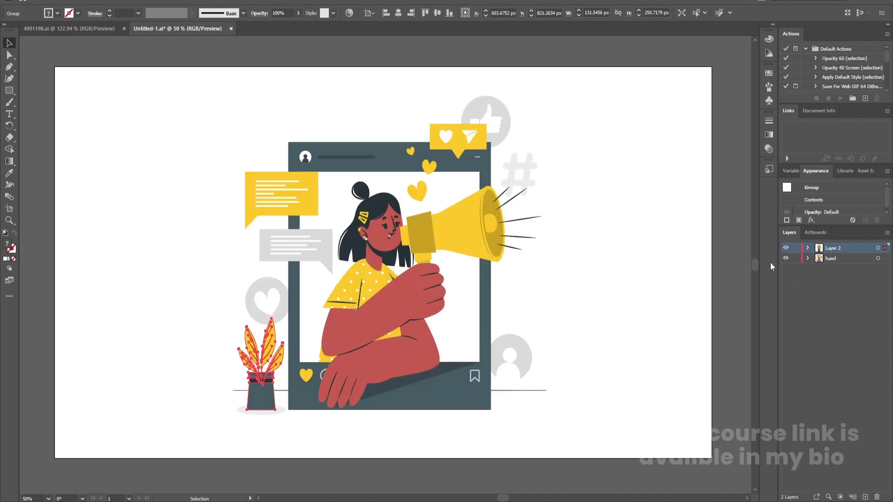
Move the oval shadow under the plant in place onto a new layer above the hand layer and name that layer "shdaow".
{"action": "left_click", "coordinate": [278, 414]}
{"action": "left_click", "coordinate": [748, 384]}
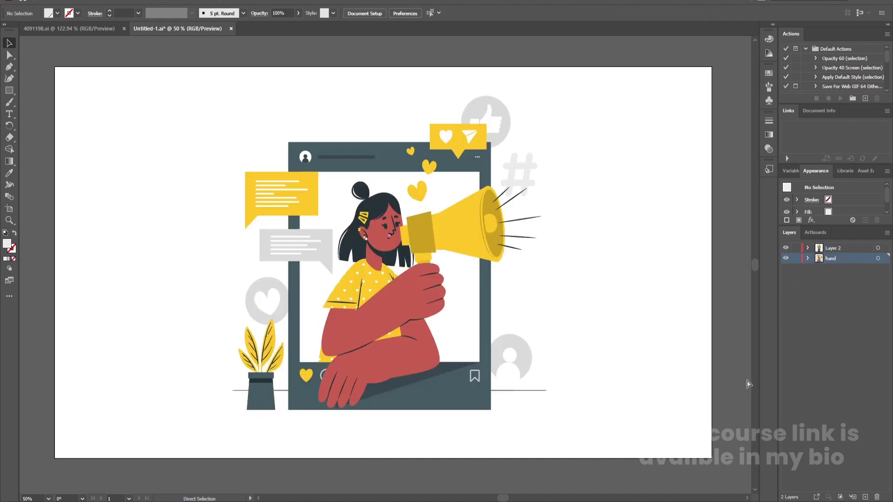
{"action": "left_click", "coordinate": [865, 497]}
{"action": "key", "text": "ctrl+f"}
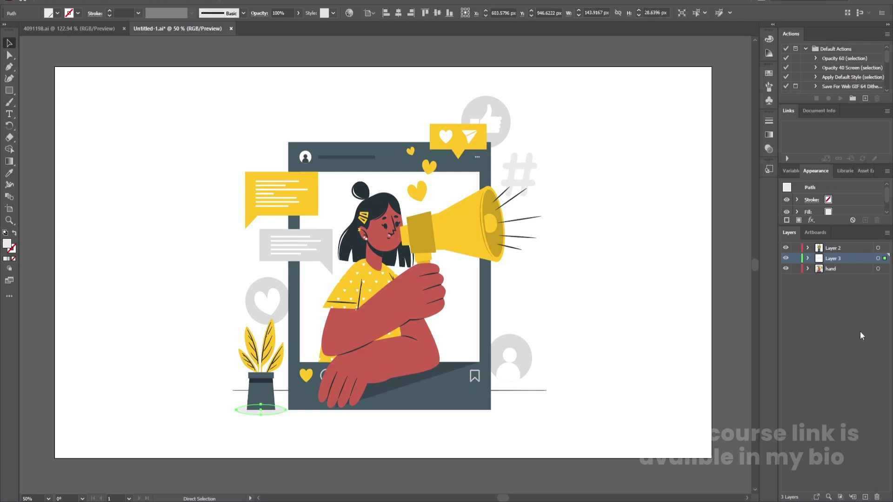
{"action": "double_click", "coordinate": [836, 259]}
{"action": "type", "text": "sho"}
{"action": "type", "text": "aow"}
{"action": "key", "text": "Return"}
Hide the hand layer and ungroup the potted plant so the leaves separate from the pot.
{"action": "left_click", "coordinate": [785, 269]}
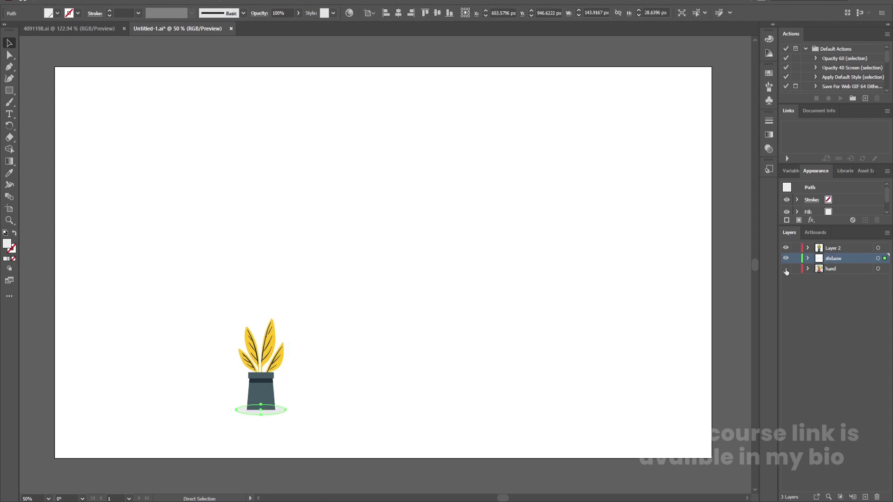
{"action": "scroll", "coordinate": [259, 374], "scroll_direction": "up", "scroll_amount": 3}
{"action": "left_click_drag", "start_coordinate": [273, 339], "coordinate": [307, 286]}
{"action": "left_click", "coordinate": [307, 336]}
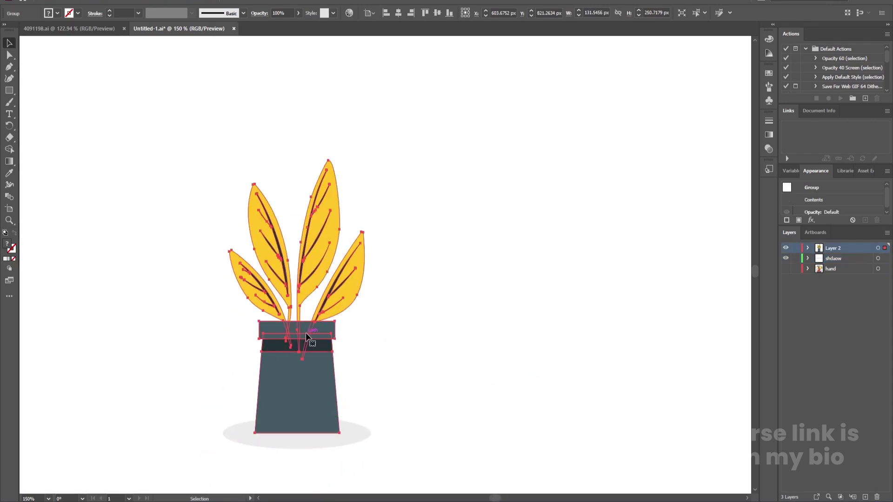
{"action": "right_click", "coordinate": [307, 335]}
{"action": "left_click", "coordinate": [341, 241]}
{"action": "left_click", "coordinate": [414, 289]}
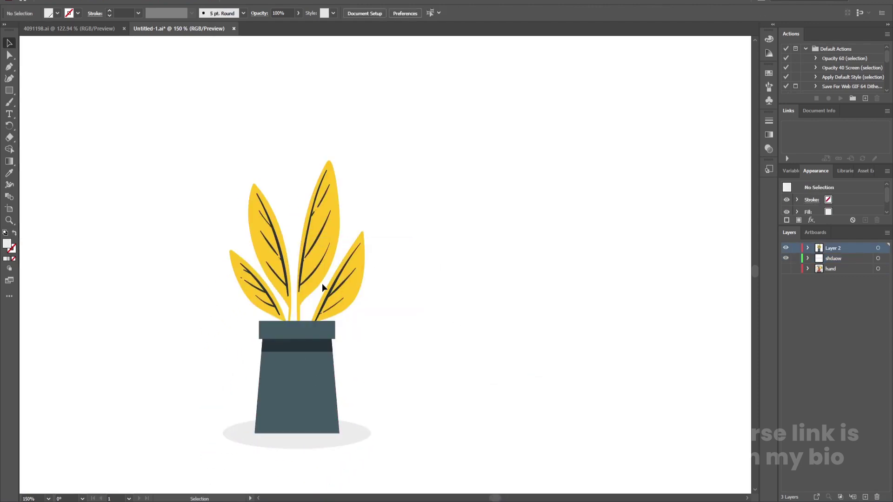
Ungroup the cluster of four leaves into individual leaves.
{"action": "left_click", "coordinate": [341, 291]}
{"action": "right_click", "coordinate": [341, 289]}
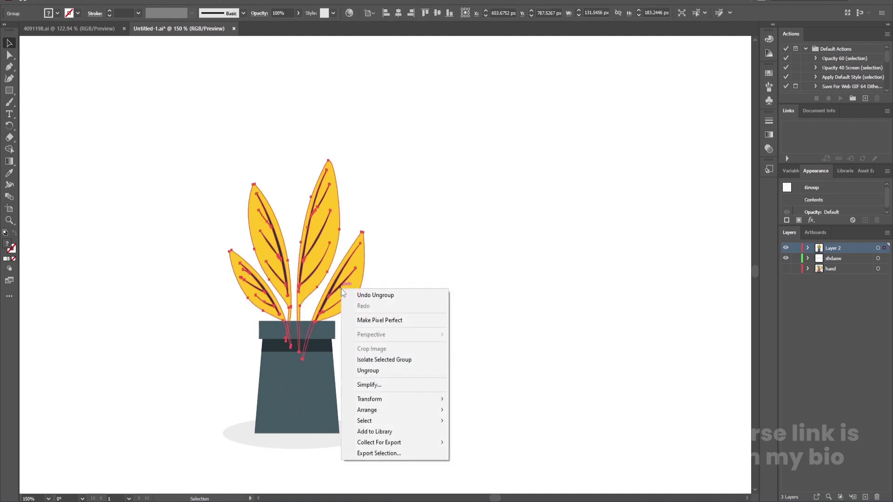
{"action": "left_click", "coordinate": [362, 371]}
Move the rightmost leaf in place onto its own new layer above the pot's layer.
{"action": "left_click", "coordinate": [343, 284]}
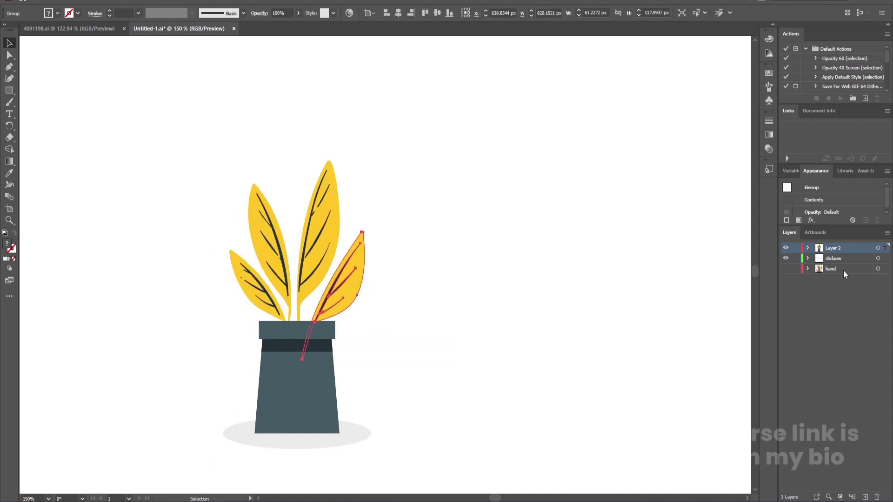
{"action": "key", "text": "ctrl+x"}
{"action": "left_click", "coordinate": [865, 497]}
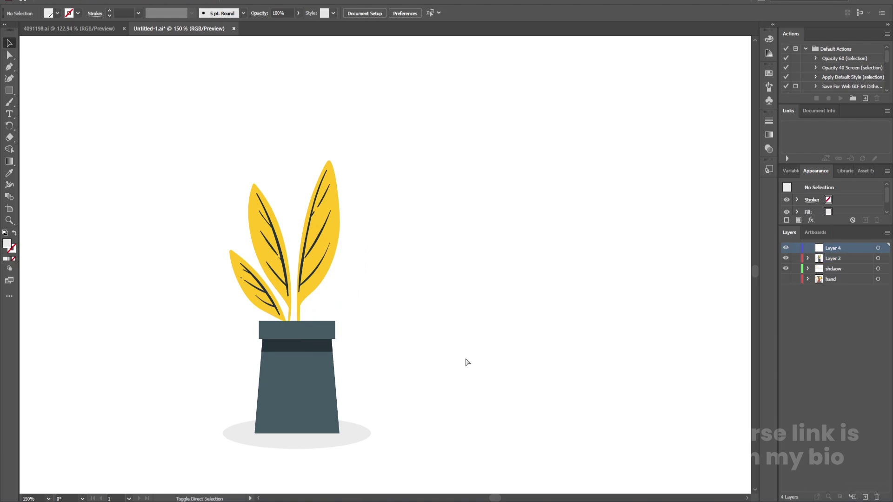
{"action": "key", "text": "ctrl+f"}
Move the tallest leaf in place onto its own new layer directly above the pot's layer.
{"action": "left_click", "coordinate": [321, 219]}
{"action": "key", "text": "ctrl+x"}
{"action": "left_click", "coordinate": [865, 498]}
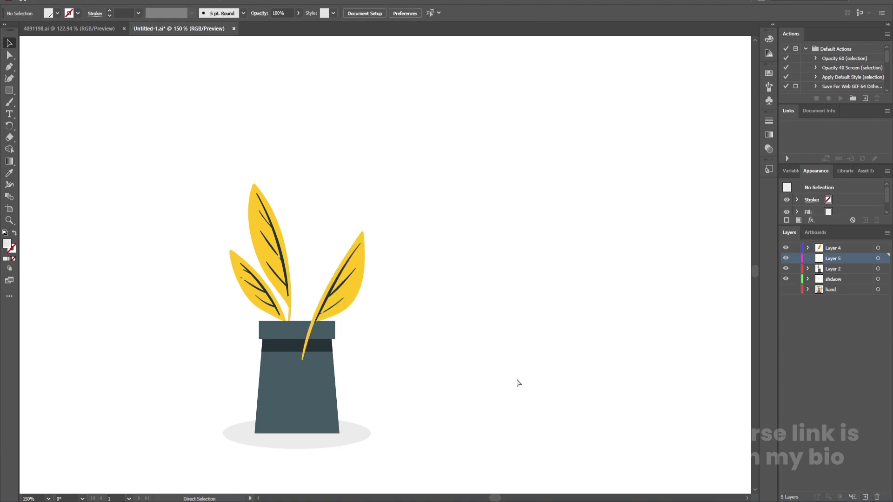
{"action": "key", "text": "ctrl+f"}
Move the upper-left leaf in place onto its own new layer directly above the pot's layer.
{"action": "left_click", "coordinate": [268, 242]}
{"action": "key", "text": "ctrl+x"}
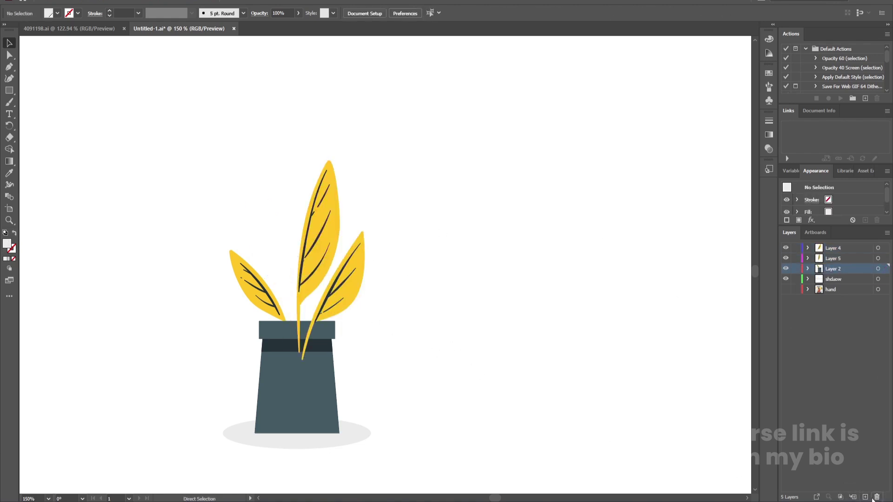
{"action": "left_click", "coordinate": [876, 497]}
{"action": "left_click", "coordinate": [530, 262]}
{"action": "left_click", "coordinate": [868, 497]}
{"action": "key", "text": "ctrl+f"}
Move the small lower-left leaf in place onto its own new top-level layer directly above the pot's layer.
{"action": "left_click", "coordinate": [246, 274]}
{"action": "key", "text": "ctrl+x"}
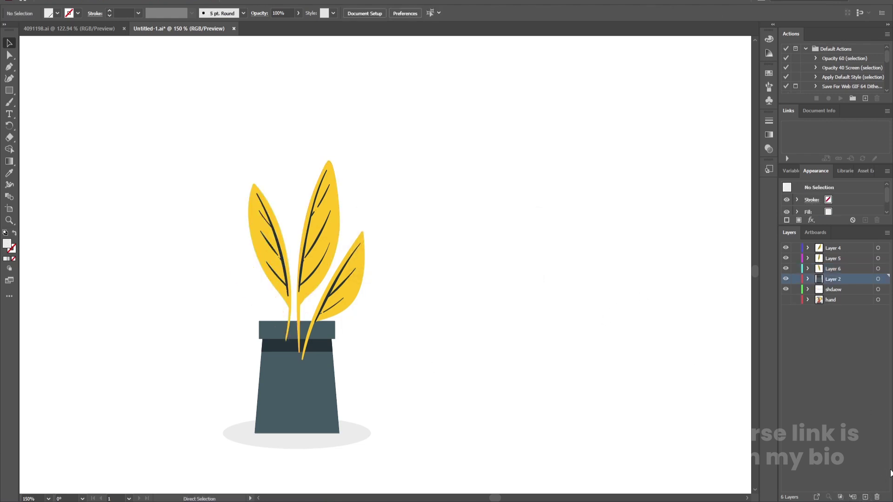
{"action": "left_click", "coordinate": [853, 497]}
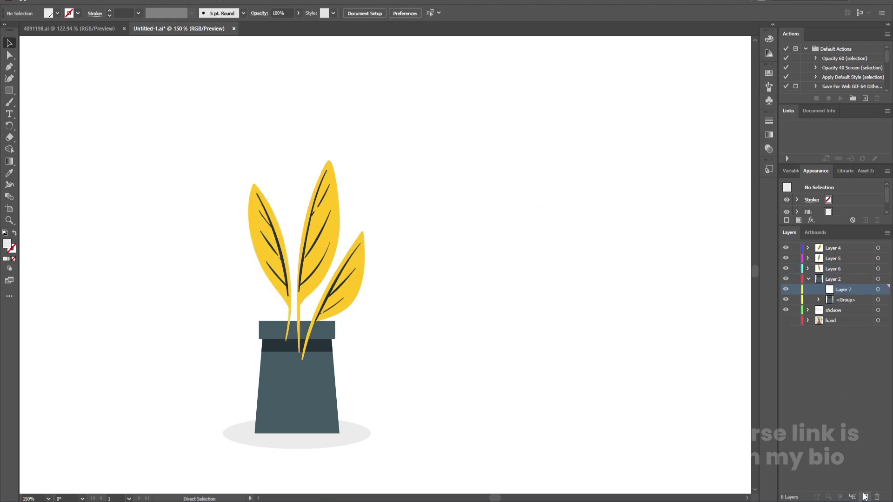
{"action": "left_click", "coordinate": [808, 279]}
{"action": "left_click", "coordinate": [865, 498]}
{"action": "key", "text": "ctrl+f"}
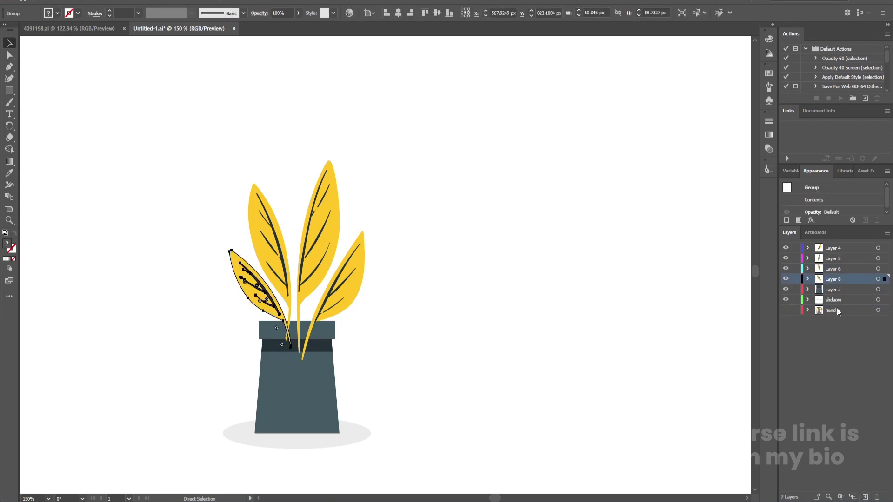
Rename the pot's layer, Layer 2, as "mug".
{"action": "double_click", "coordinate": [831, 289]}
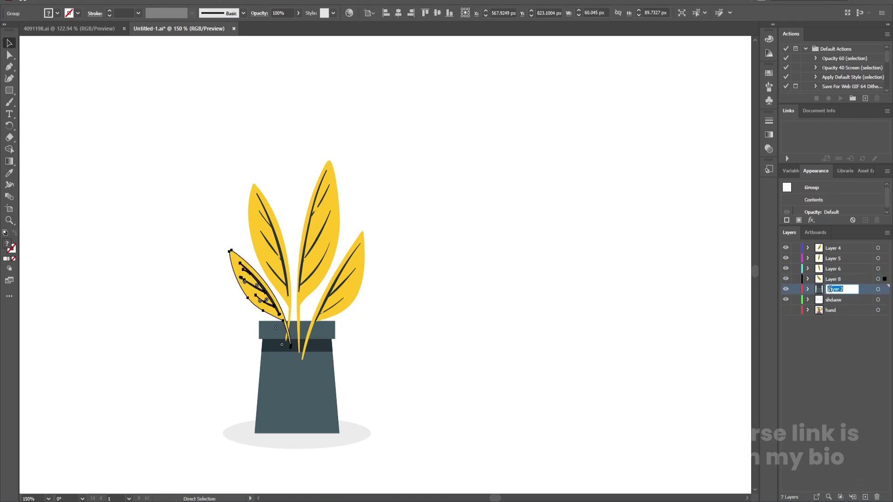
{"action": "type", "text": "mug"}
{"action": "key", "text": "Return"}
Rename each of the four leaf layers as "leaf".
{"action": "double_click", "coordinate": [828, 279]}
{"action": "key", "text": "BackSpace"}
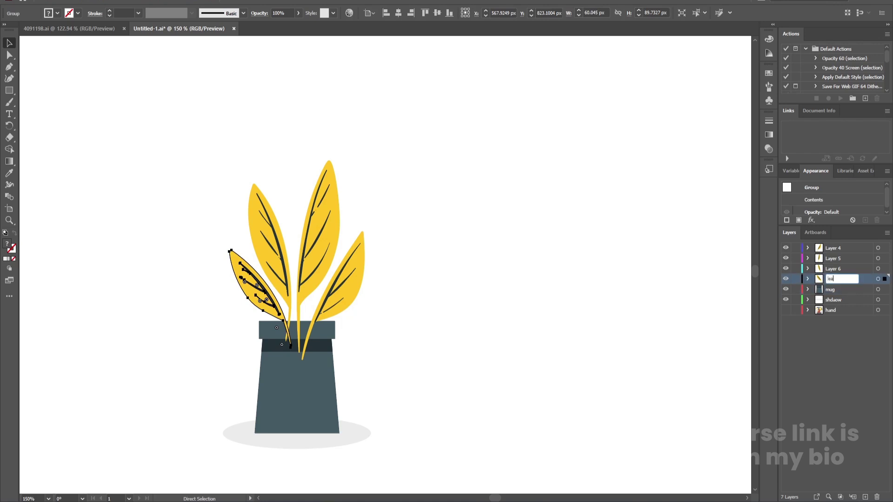
{"action": "key", "text": "Return"}
{"action": "double_click", "coordinate": [833, 269]}
{"action": "type", "text": "leaf"}
{"action": "double_click", "coordinate": [836, 256]}
{"action": "type", "text": "leaf"}
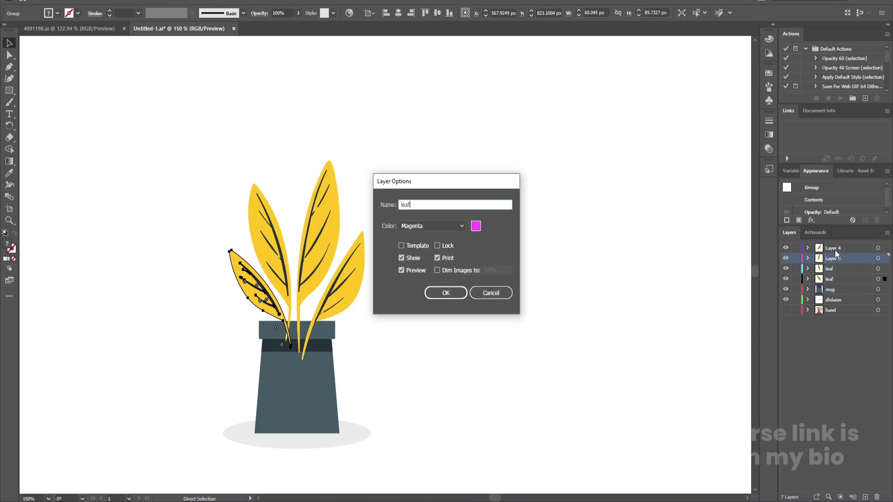
{"action": "key", "text": "Return"}
{"action": "double_click", "coordinate": [834, 249]}
{"action": "type", "text": "leaf"}
{"action": "key", "text": "Return"}
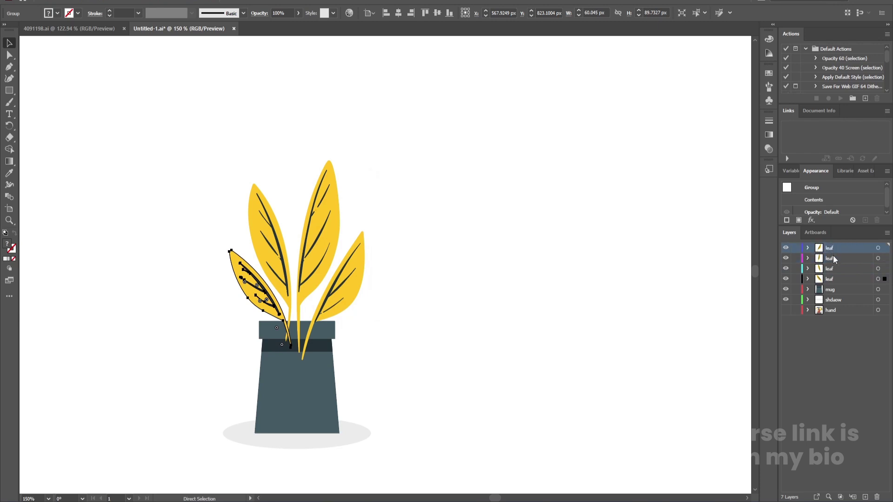
Reorder the four leaf layers together to sit between the mug and shdaow layers so the stems go behind the pot.
{"action": "left_click", "coordinate": [831, 281]}
{"action": "left_click", "coordinate": [835, 252], "text": "shift"}
{"action": "left_click_drag", "start_coordinate": [836, 269], "coordinate": [834, 297]}
{"action": "left_click", "coordinate": [439, 265]}
{"action": "scroll", "coordinate": [333, 409], "scroll_direction": "down", "scroll_amount": 2}
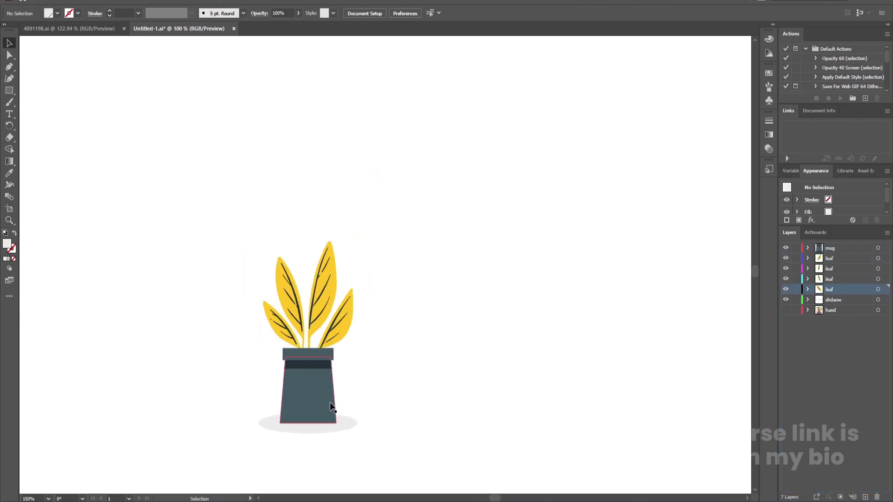
Hide the mug, leaf and shdaow layers of the plant and show the hand layer.
{"action": "scroll", "coordinate": [366, 369], "scroll_direction": "down", "scroll_amount": 1}
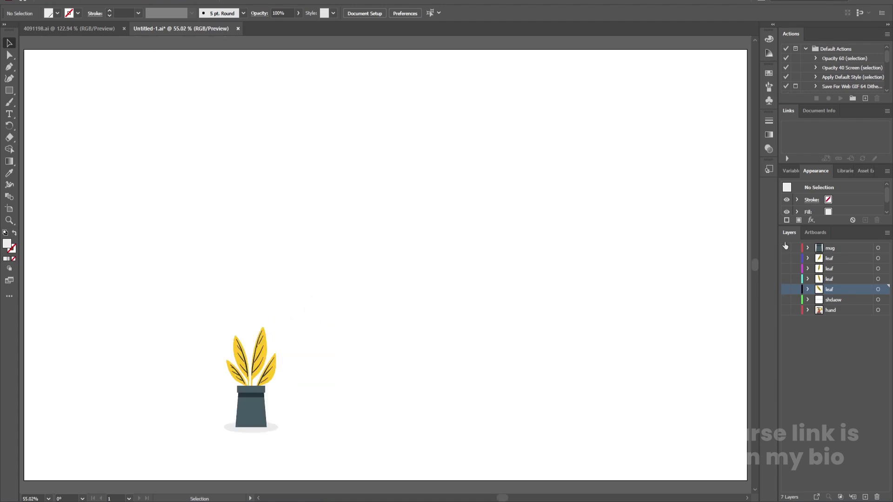
{"action": "key", "text": "ctrl+y"}
{"action": "left_click", "coordinate": [786, 310]}
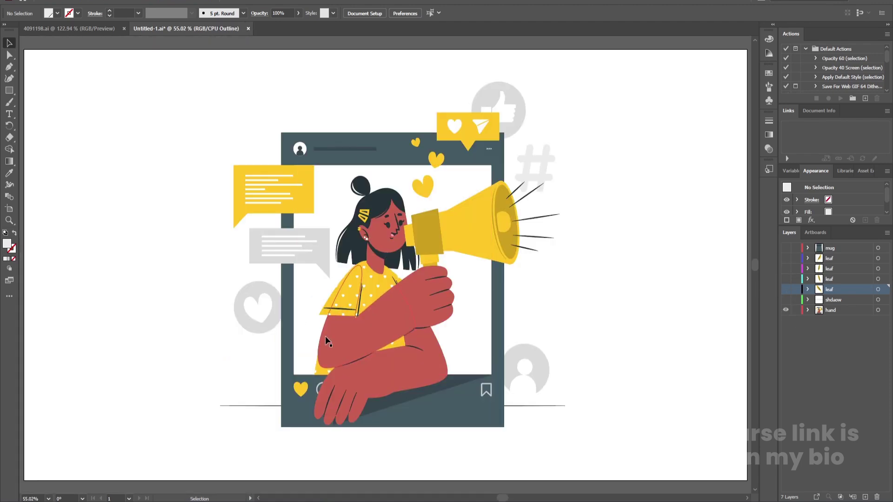
Ungroup the two message bubbles and move the grey one in place onto its own new layer directly above the hand layer.
{"action": "left_click", "coordinate": [266, 252]}
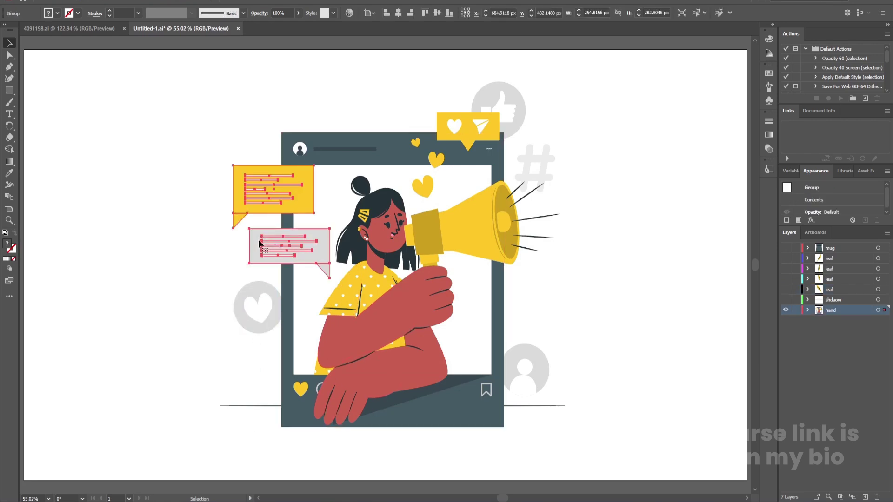
{"action": "right_click", "coordinate": [265, 240]}
{"action": "left_click", "coordinate": [278, 321]}
{"action": "left_click", "coordinate": [228, 315]}
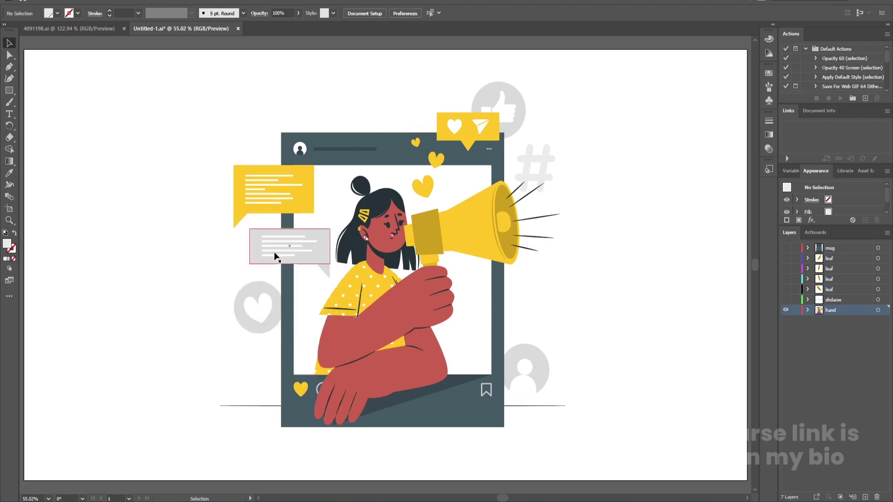
{"action": "key", "text": "a"}
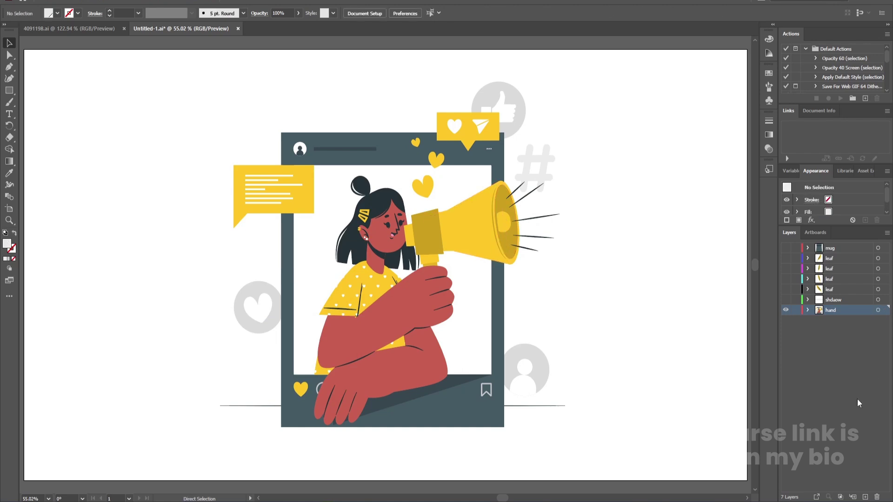
{"action": "left_click", "coordinate": [866, 495]}
{"action": "key", "text": "ctrl+f"}
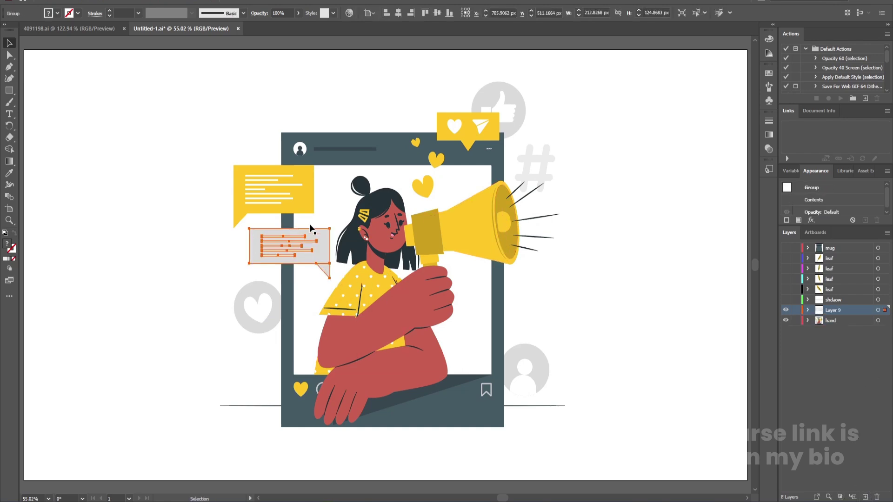
Move the yellow message bubble in place onto its own new layer directly above the hand layer.
{"action": "left_click", "coordinate": [292, 199]}
{"action": "key", "text": "Delete"}
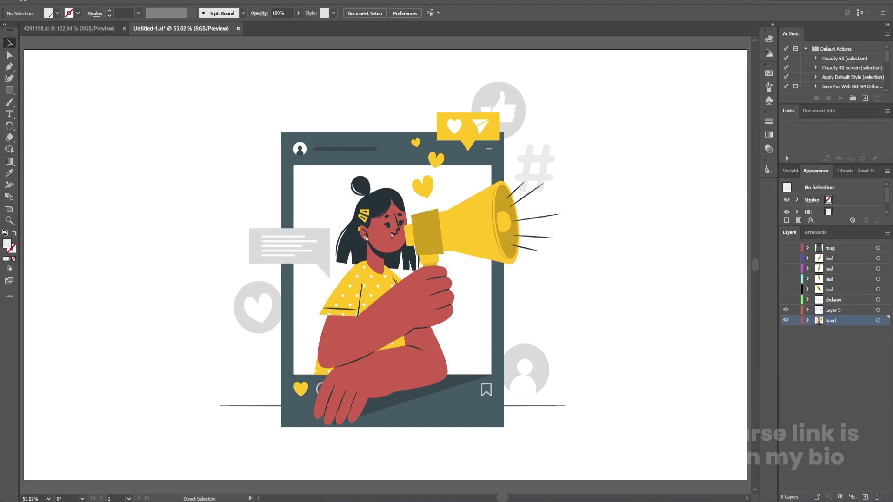
{"action": "left_click", "coordinate": [865, 497]}
{"action": "key", "text": "ctrl+f"}
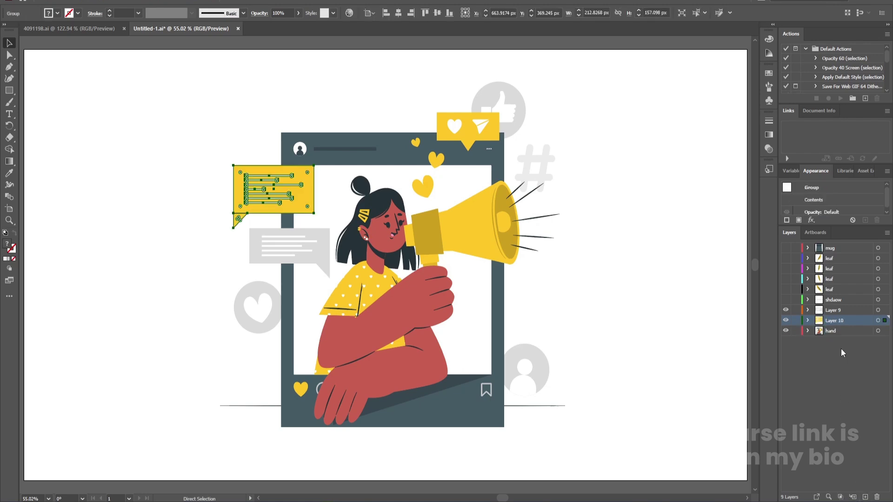
Rename the layers of both message bubbles as "message" and hide them.
{"action": "double_click", "coordinate": [831, 310]}
{"action": "type", "text": "message"}
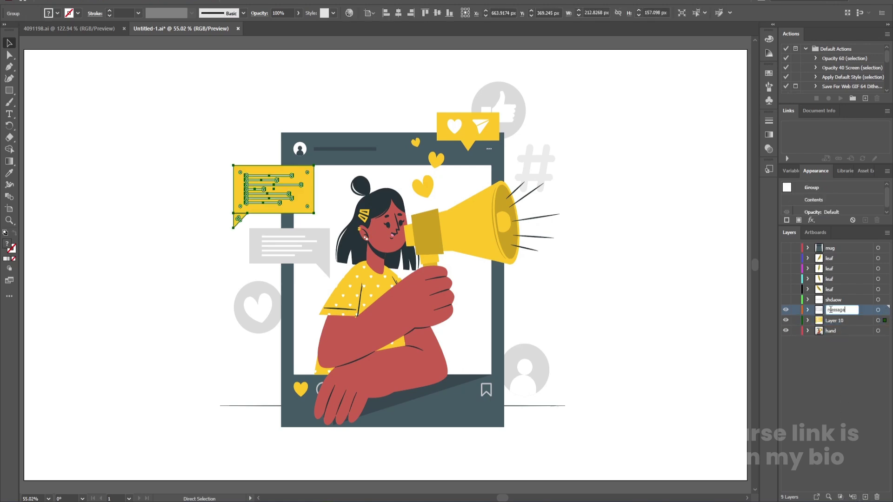
{"action": "double_click", "coordinate": [831, 310]}
{"action": "key", "text": "ctrl+c"}
{"action": "key", "text": "Return"}
{"action": "double_click", "coordinate": [829, 322]}
{"action": "key", "text": "ctrl+v"}
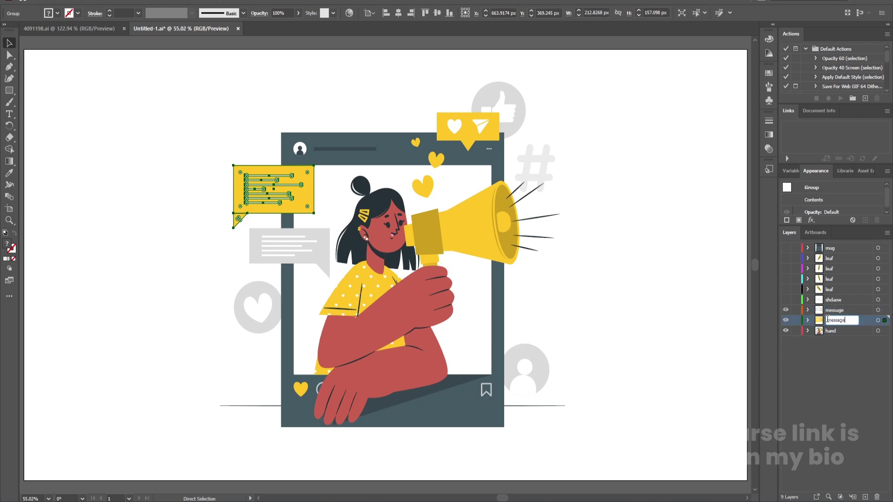
{"action": "key", "text": "Return"}
{"action": "left_click", "coordinate": [786, 321]}
{"action": "left_click", "coordinate": [787, 310]}
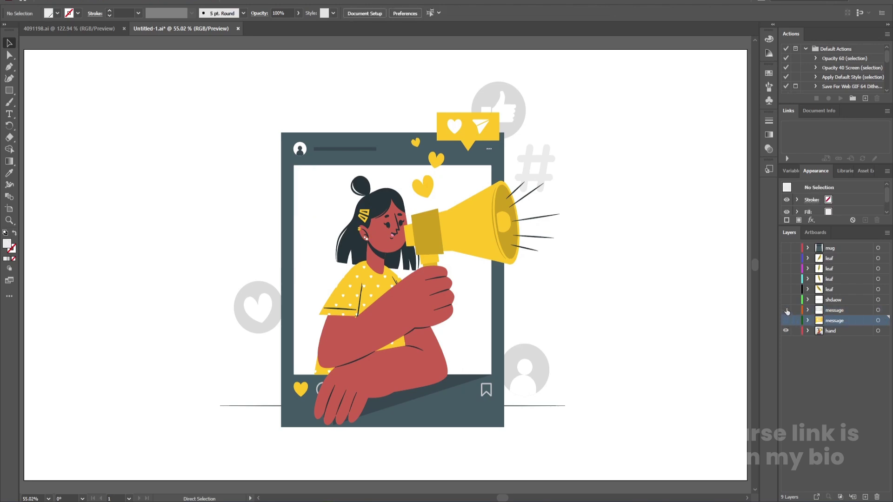
Move the group of three yellow hearts in place onto a new layer directly above the hand layer.
{"action": "left_click", "coordinate": [432, 184]}
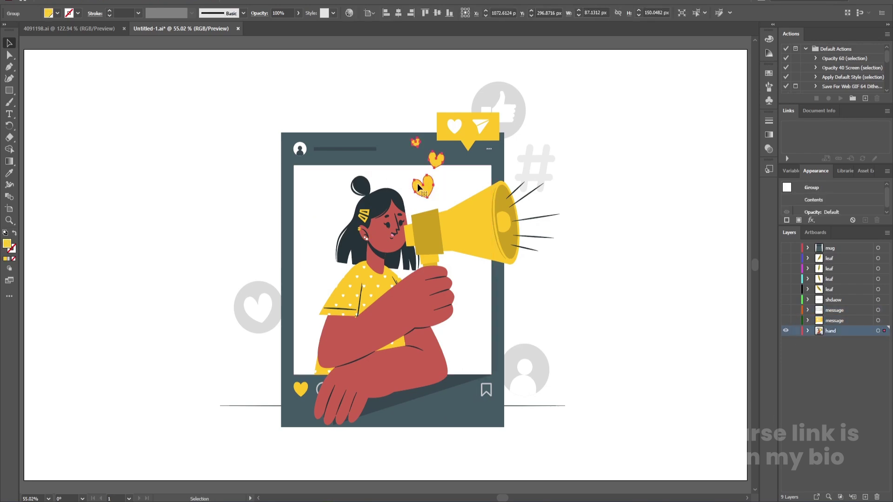
{"action": "key", "text": "ctrl+shift+a"}
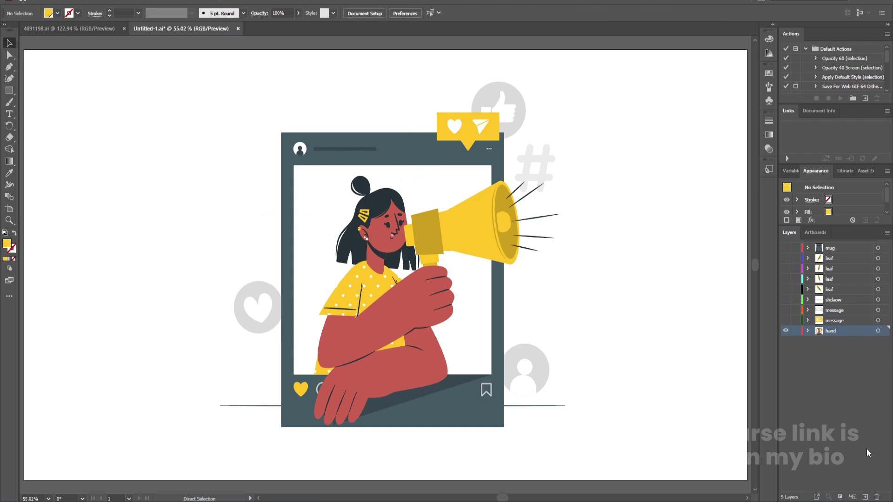
{"action": "left_click", "coordinate": [867, 497]}
{"action": "key", "text": "ctrl+shift+v"}
Ungroup the three yellow hearts and delete the two smaller upper ones, keeping only the largest heart.
{"action": "right_click", "coordinate": [442, 163]}
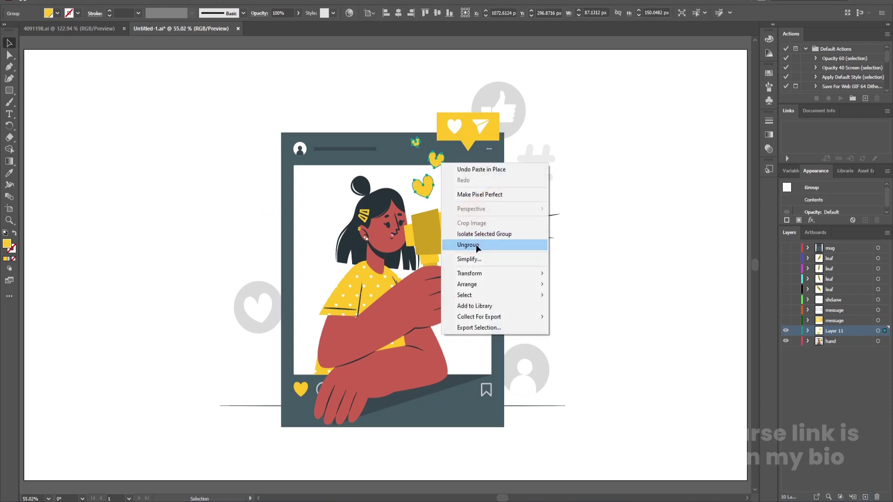
{"action": "left_click", "coordinate": [460, 245]}
{"action": "left_click", "coordinate": [438, 157]}
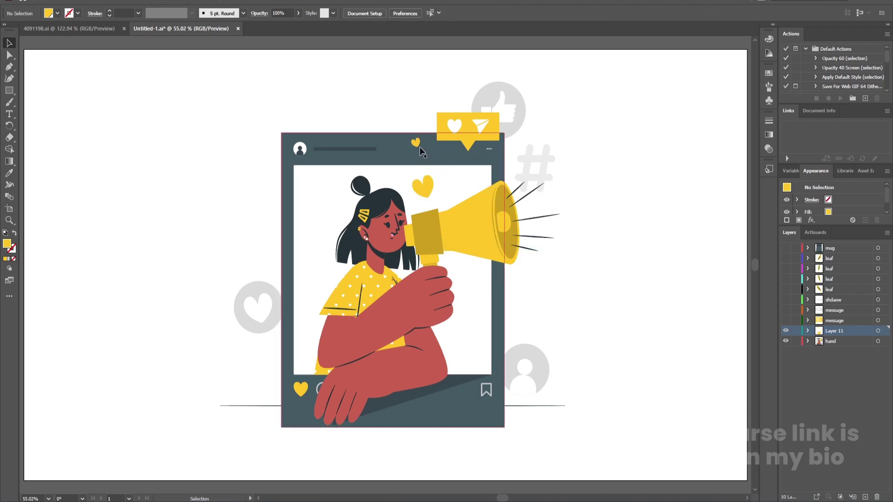
{"action": "left_click_drag", "start_coordinate": [418, 145], "coordinate": [429, 200]}
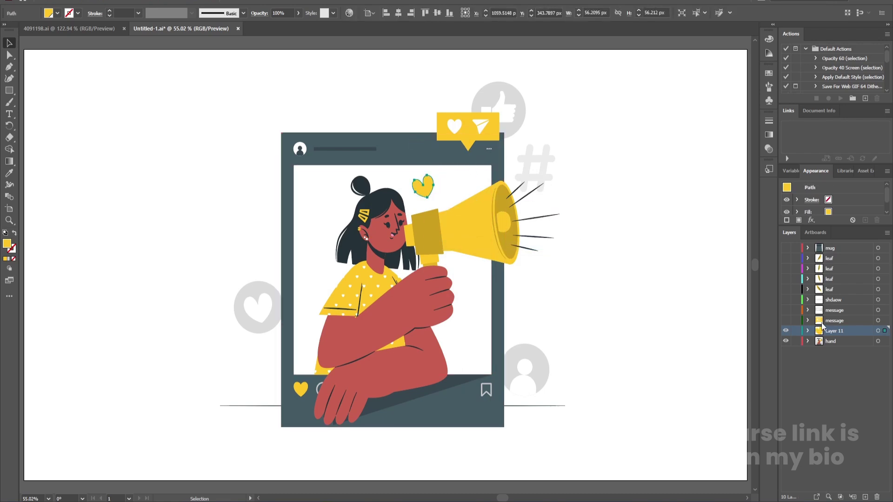
Rename the yellow heart's layer as "heart" and hide it.
{"action": "double_click", "coordinate": [833, 333]}
{"action": "type", "text": "heart"}
{"action": "key", "text": "Return"}
{"action": "left_click", "coordinate": [786, 331]}
Move the yellow notification box with its heart and paper plane icons in place onto a new layer above the hand layer.
{"action": "left_click", "coordinate": [476, 130]}
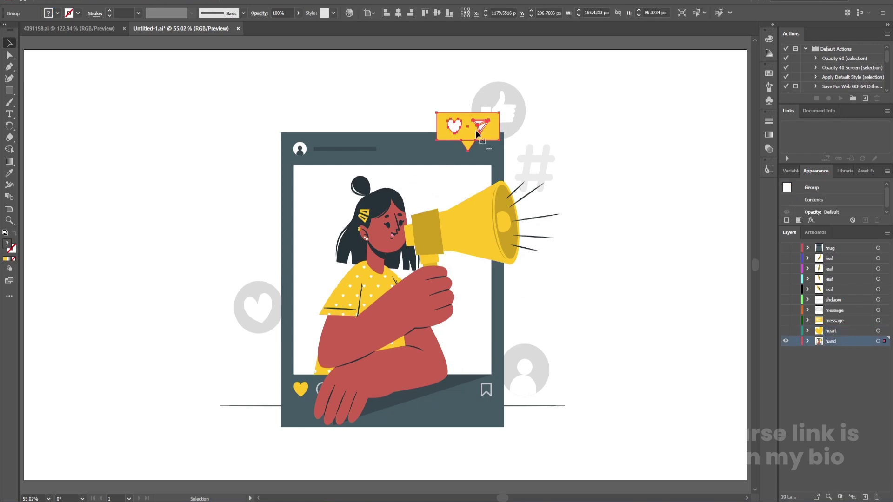
{"action": "key", "text": "Delete"}
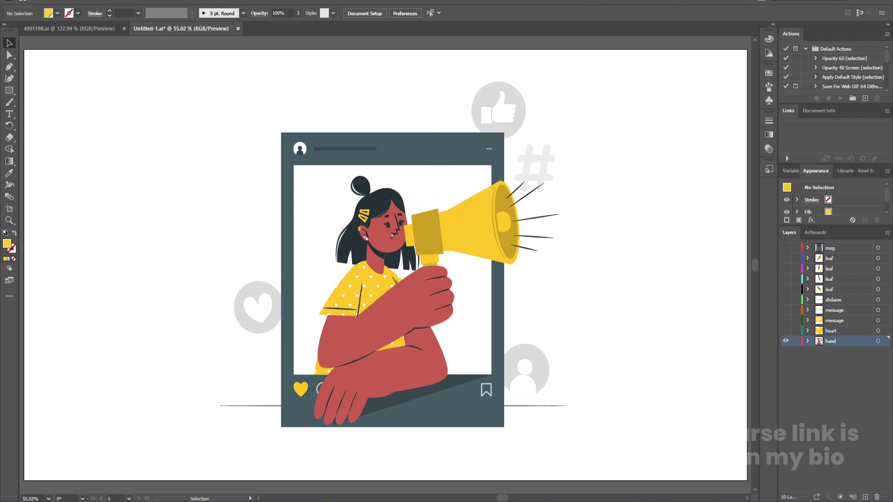
{"action": "left_click", "coordinate": [866, 497]}
{"action": "key", "text": "ctrl+shift+v"}
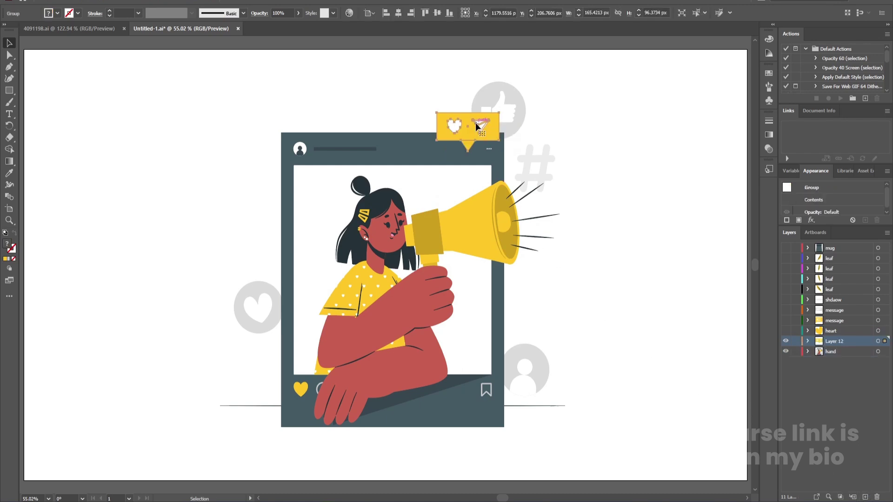
Ungroup the notification box and move its white heart in place onto its own new layer directly above the box's layer.
{"action": "right_click", "coordinate": [476, 126]}
{"action": "left_click", "coordinate": [512, 202]}
{"action": "left_click", "coordinate": [588, 181]}
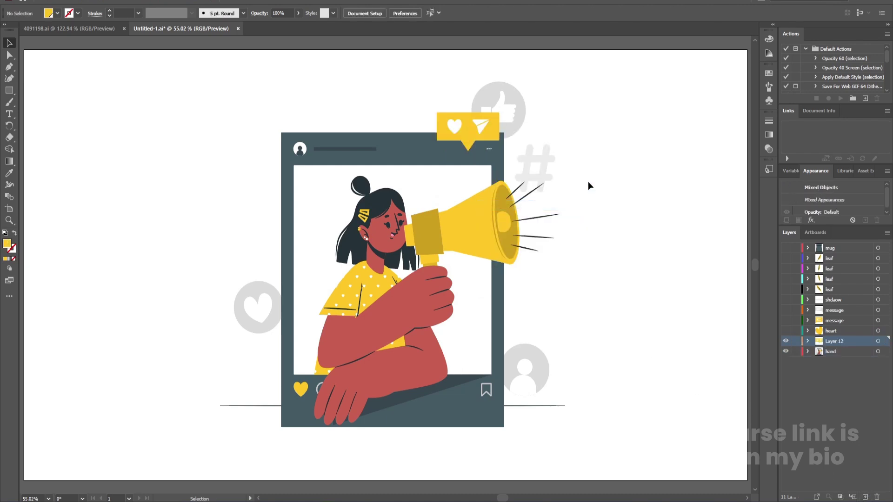
{"action": "left_click", "coordinate": [452, 124]}
{"action": "key", "text": "Delete"}
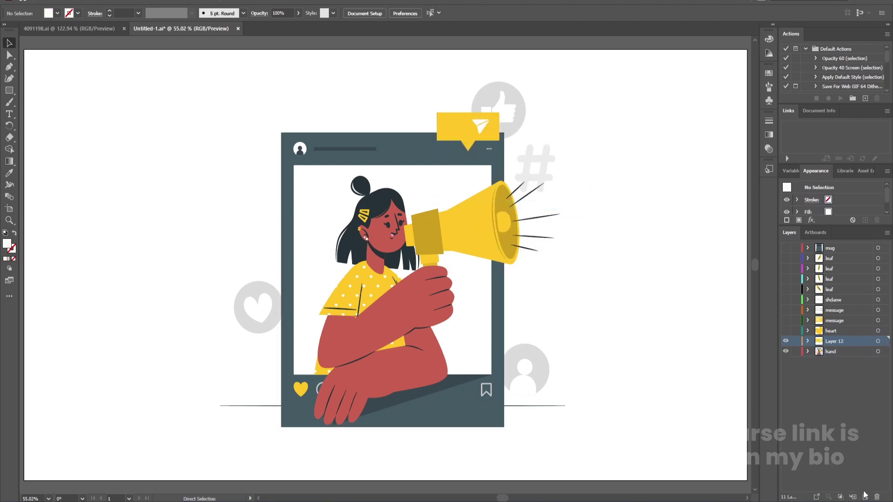
{"action": "left_click", "coordinate": [866, 497]}
Move the white paper plane in place onto its own new layer between the white heart's layer and the notification box's layer.
{"action": "left_click", "coordinate": [485, 122]}
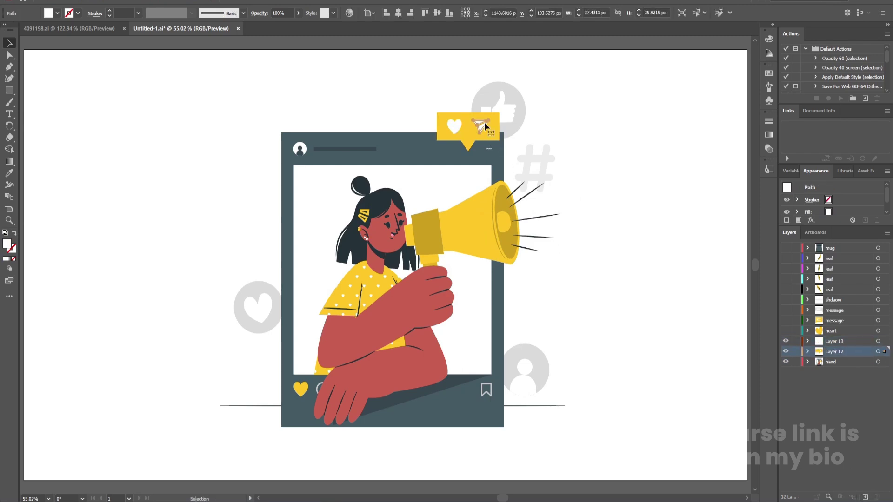
{"action": "key", "text": "Delete"}
{"action": "left_click", "coordinate": [866, 497]}
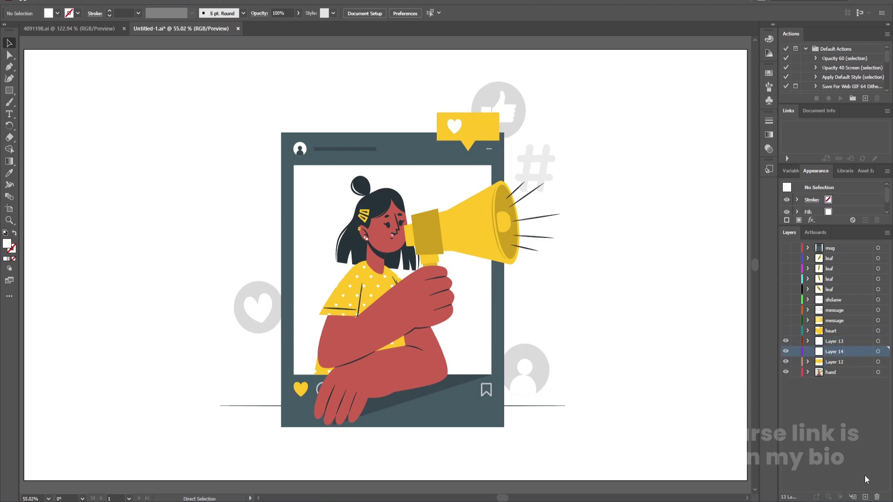
{"action": "key", "text": "ctrl+f"}
Rename the notification box's layer as "box" and the paper plane's layer as "palne".
{"action": "double_click", "coordinate": [836, 362]}
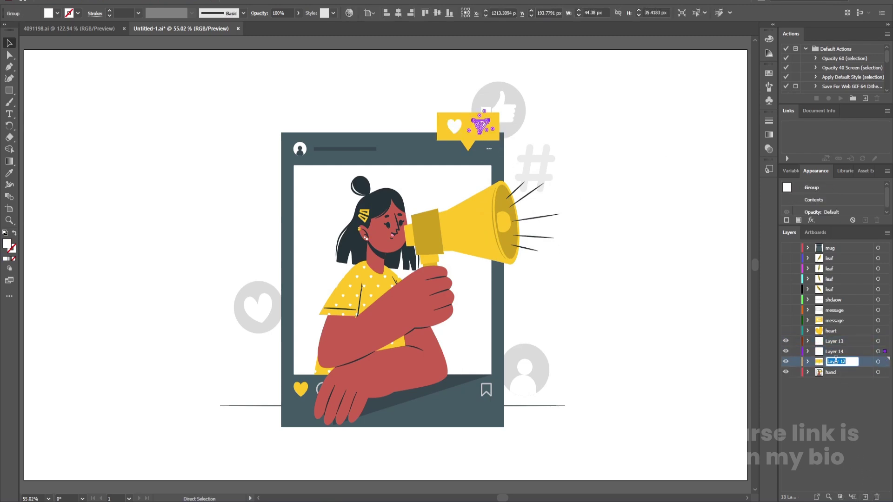
{"action": "type", "text": "box"}
{"action": "key", "text": "Return"}
{"action": "left_click", "coordinate": [841, 352]}
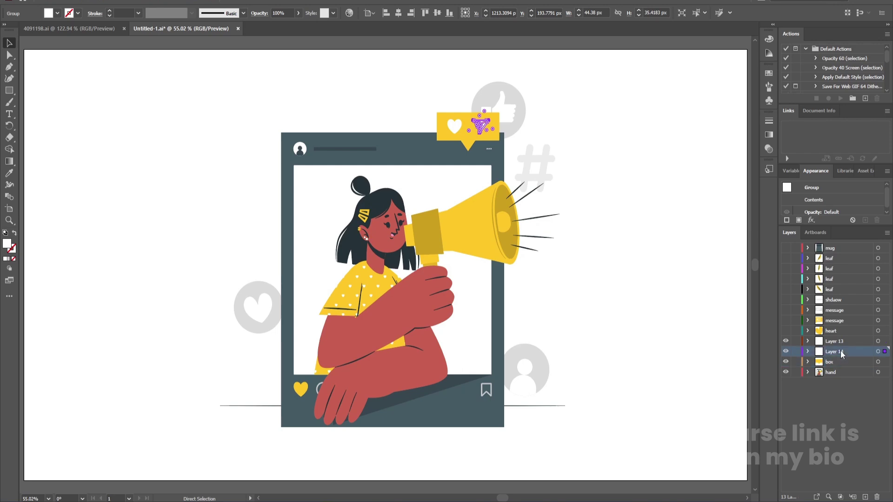
{"action": "left_click", "coordinate": [786, 352]}
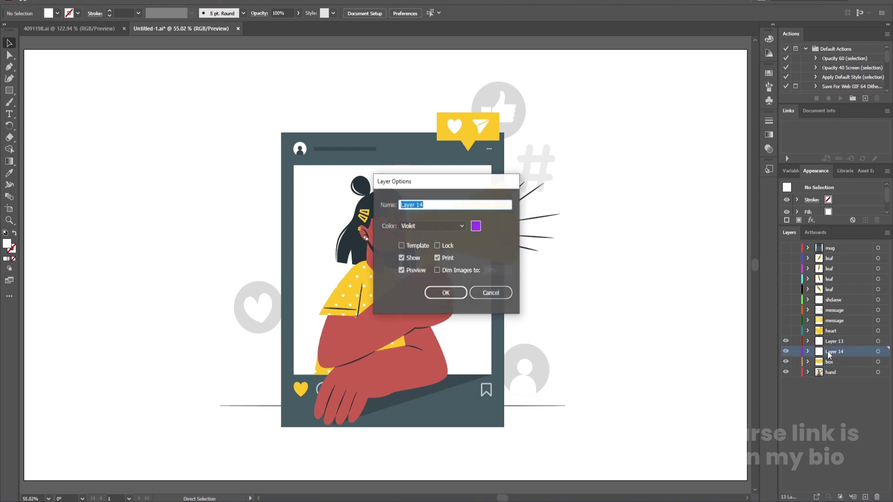
{"action": "double_click", "coordinate": [828, 354]}
{"action": "type", "text": "palne"}
{"action": "key", "text": "Return"}
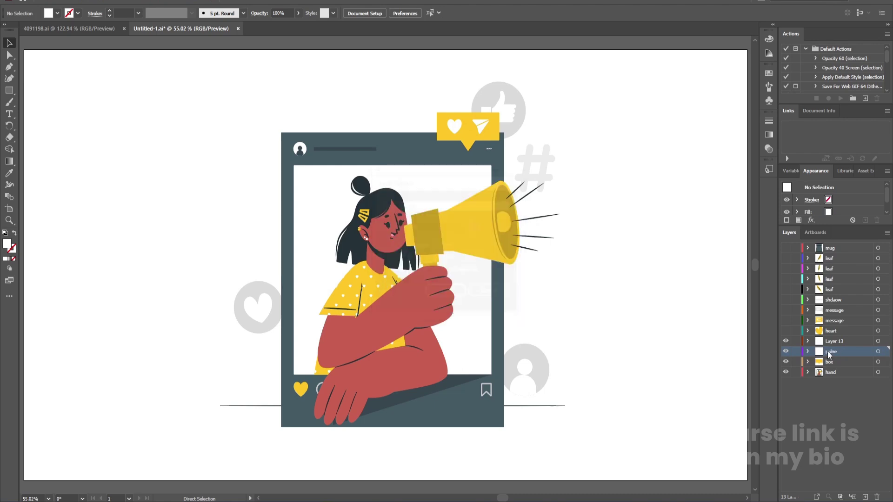
Rename the white heart's layer as "heart" and hide the white heart, palne and box layers.
{"action": "double_click", "coordinate": [834, 341]}
{"action": "type", "text": "heart"}
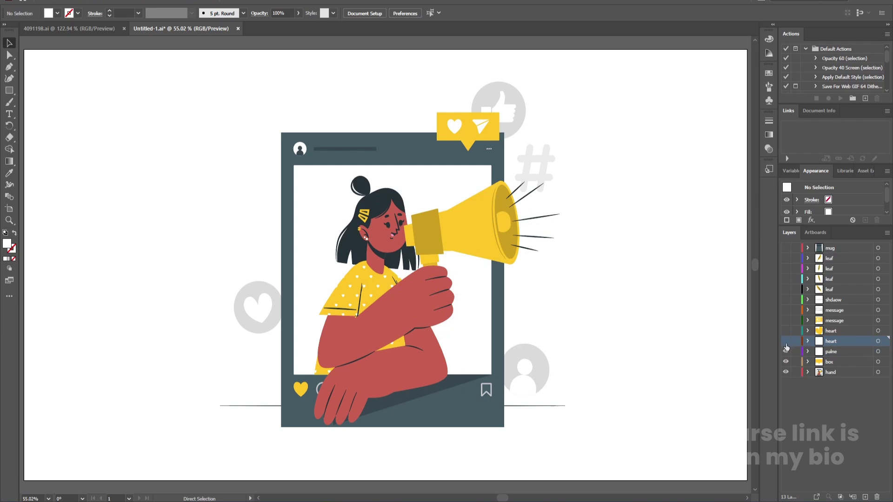
{"action": "left_click", "coordinate": [787, 350]}
{"action": "left_click", "coordinate": [786, 362]}
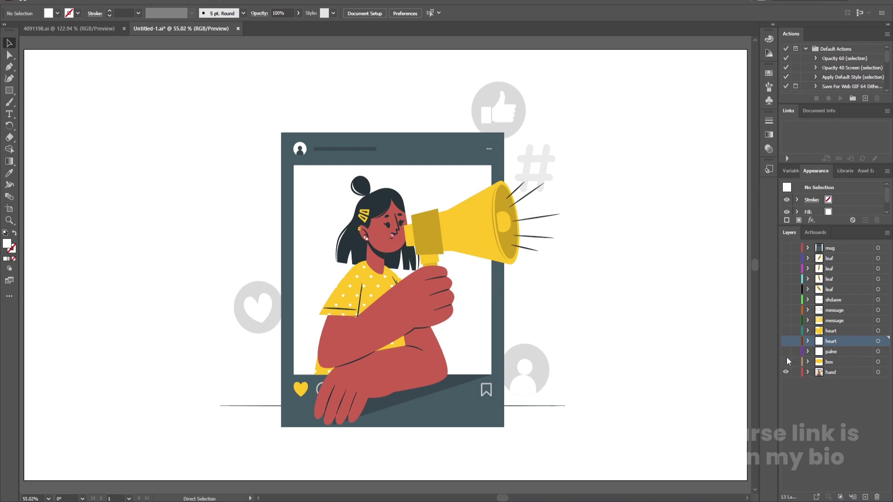
Move the grey thumbs-up badge in place onto its own new layer directly above the hand layer.
{"action": "left_click", "coordinate": [520, 119]}
{"action": "key", "text": "Delete"}
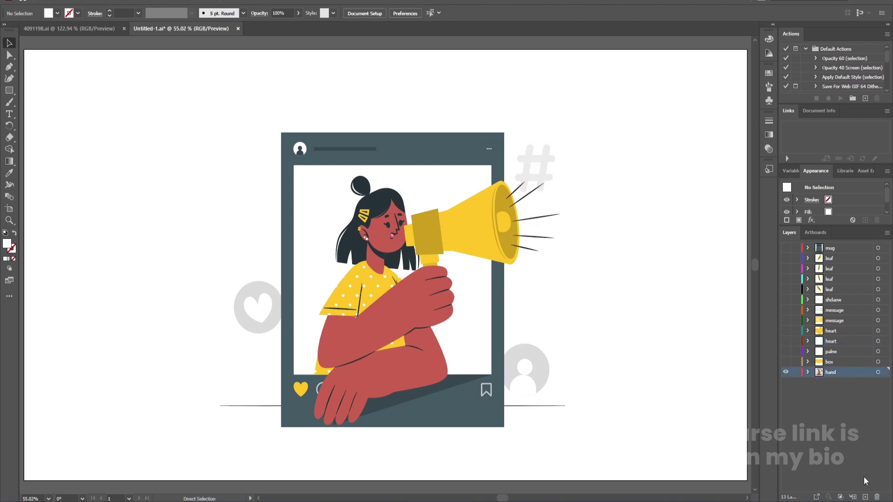
{"action": "left_click", "coordinate": [865, 497]}
{"action": "key", "text": "ctrl+f"}
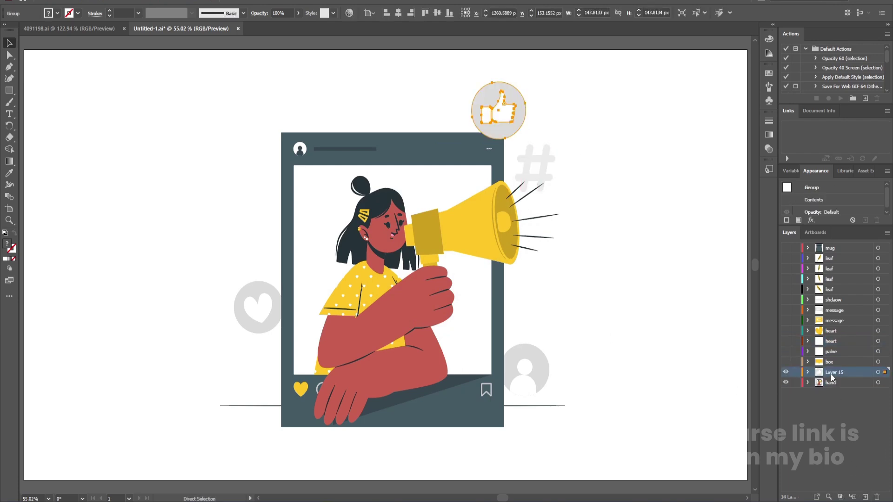
Rename the thumbs-up badge's layer as "like" and hide it.
{"action": "double_click", "coordinate": [833, 372]}
{"action": "type", "text": "like"}
{"action": "key", "text": "Return"}
{"action": "left_click", "coordinate": [789, 372]}
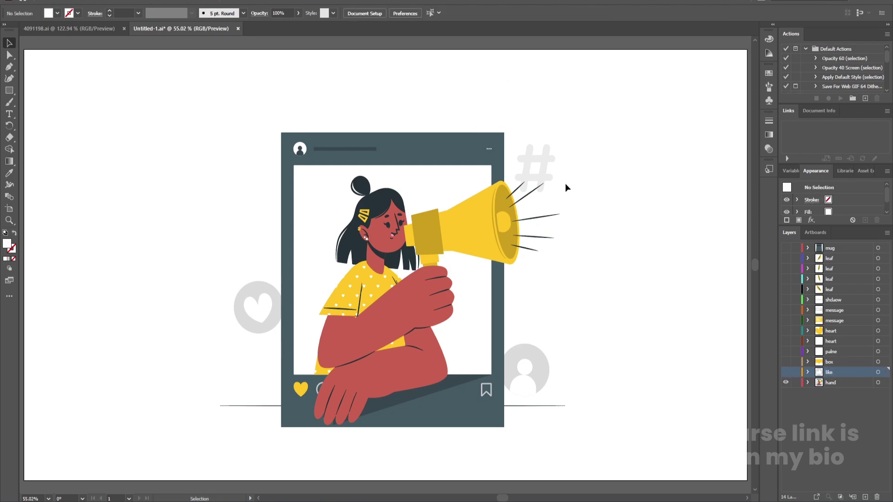
Move the grey hash symbol in place onto its own new layer directly above the hand layer.
{"action": "left_click", "coordinate": [548, 167]}
{"action": "key", "text": "Delete"}
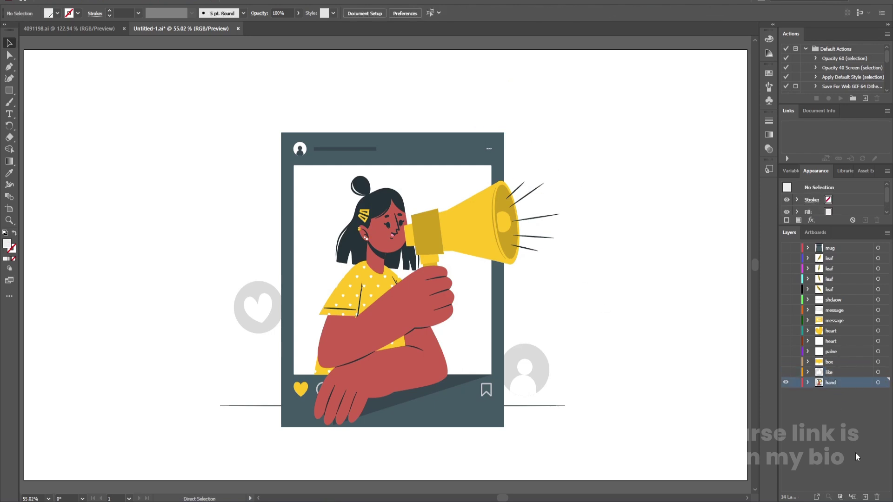
{"action": "left_click", "coordinate": [865, 497]}
{"action": "key", "text": "ctrl+f"}
Rename the hash symbol's layer as "hashtag" and hide it.
{"action": "double_click", "coordinate": [835, 382]}
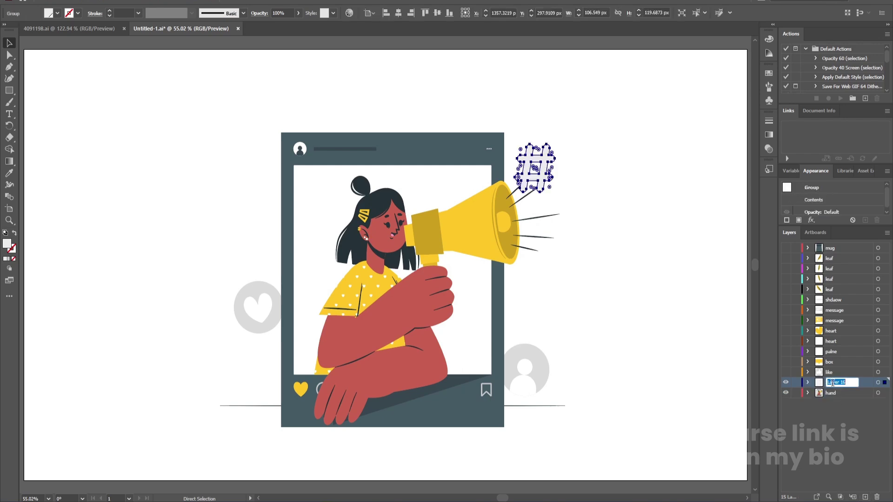
{"action": "type", "text": "hashtag"}
{"action": "key", "text": "Return"}
{"action": "left_click", "coordinate": [786, 383]}
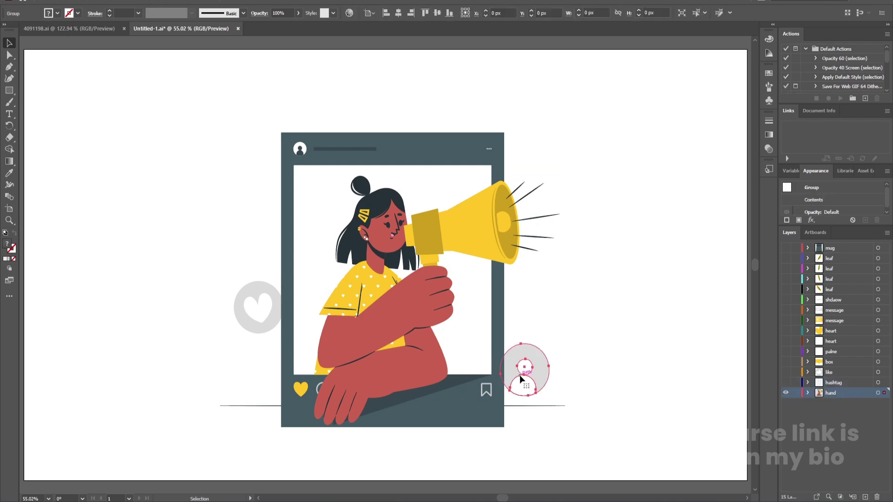
Move the grey profile badge in place onto its own new layer above the hand layer, name it "person" and hide it.
{"action": "left_click", "coordinate": [866, 496]}
{"action": "key", "text": "ctrl+f"}
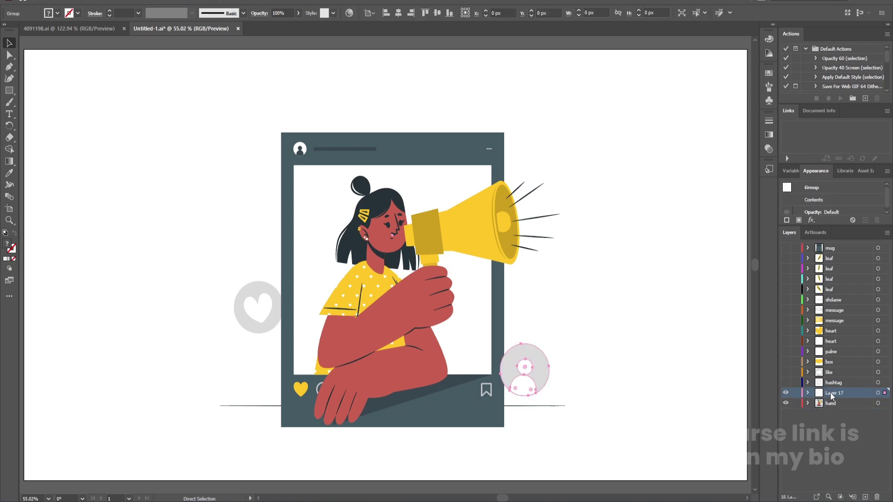
{"action": "double_click", "coordinate": [833, 393]}
{"action": "type", "text": "per"}
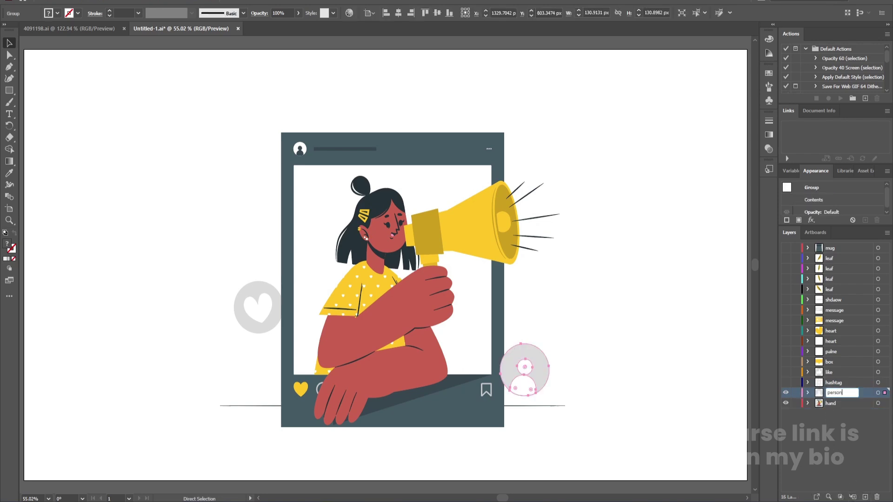
{"action": "type", "text": "son"}
{"action": "key", "text": "Return"}
{"action": "left_click", "coordinate": [786, 393]}
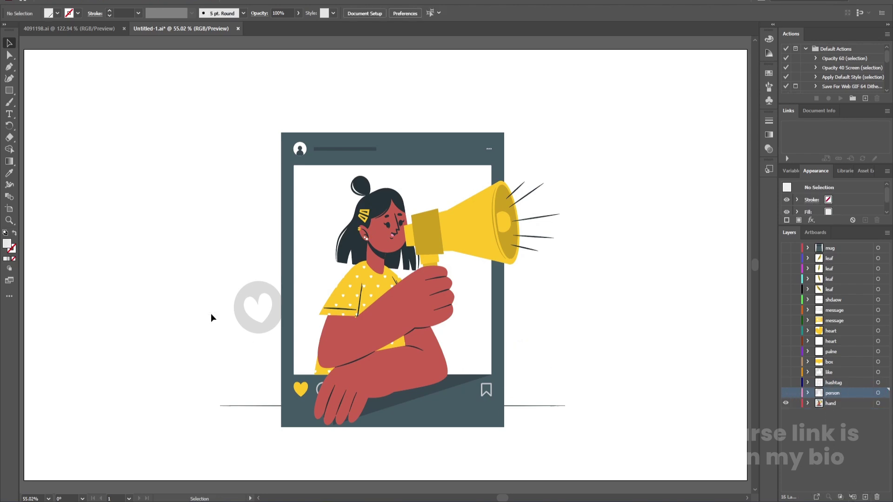
Move the grey heart badge in place onto its own new layer above the hand layer, name it "like" and hide it.
{"action": "left_click", "coordinate": [250, 303]}
{"action": "key", "text": "ctrl+x"}
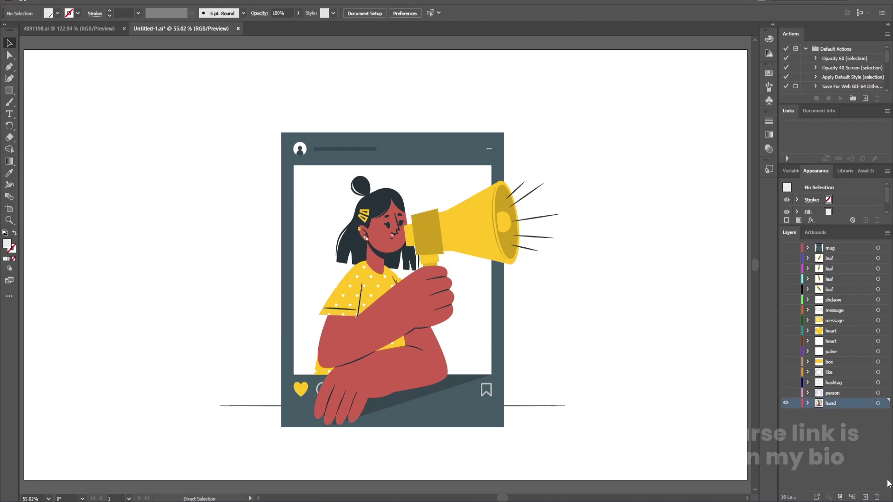
{"action": "left_click", "coordinate": [866, 497]}
{"action": "key", "text": "ctrl+f"}
{"action": "double_click", "coordinate": [834, 404]}
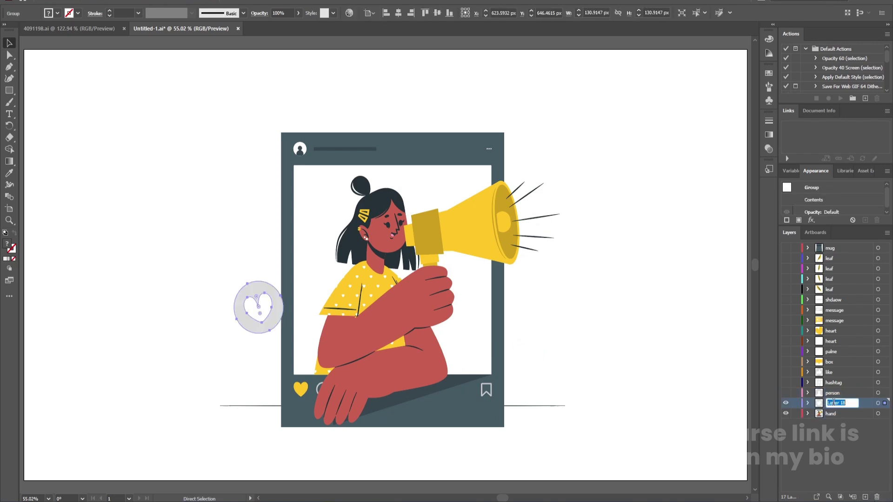
{"action": "key", "text": "BackSpace"}
{"action": "left_click", "coordinate": [788, 403]}
Move the two like badge layers and the hashtag and person badge layers below the hand layer, keeping all four hidden.
{"action": "left_click", "coordinate": [829, 373], "text": "shift"}
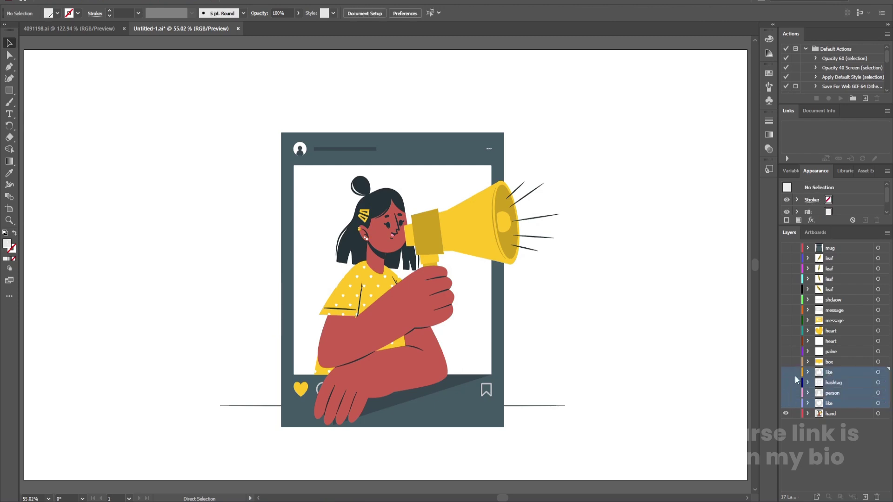
{"action": "left_click", "coordinate": [786, 372]}
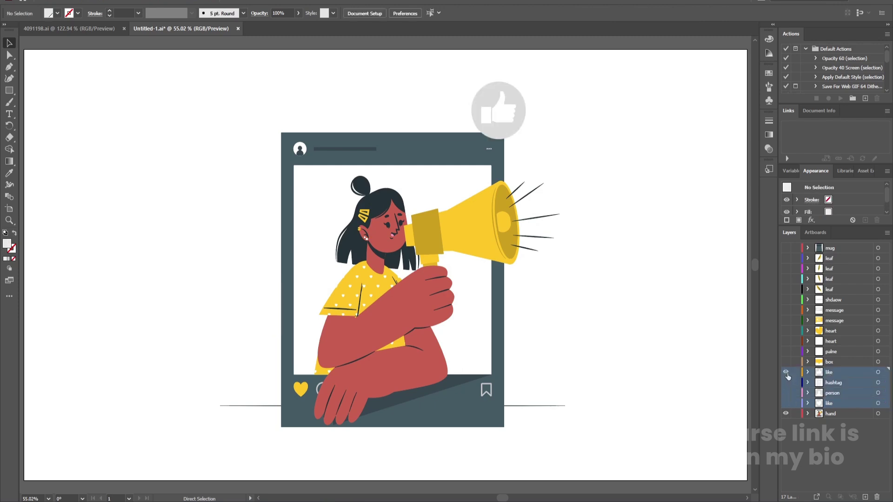
{"action": "left_click", "coordinate": [786, 403]}
{"action": "left_click_drag", "start_coordinate": [834, 409], "coordinate": [788, 422]}
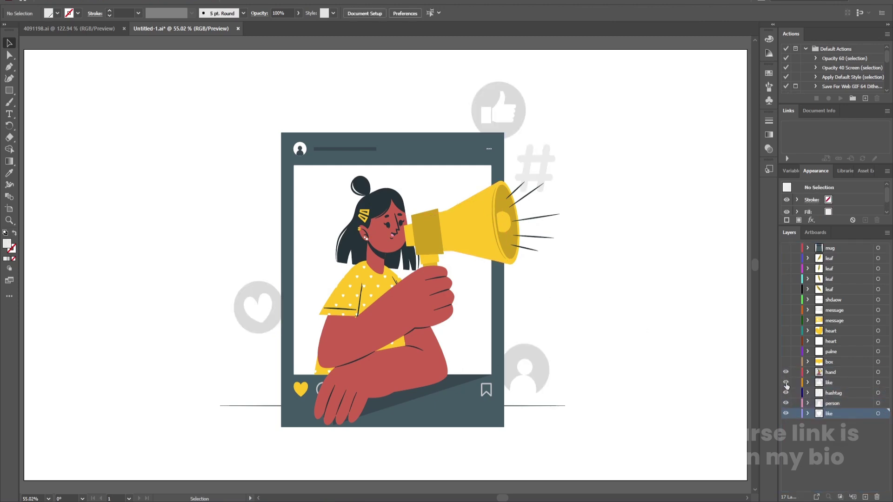
{"action": "left_click_drag", "start_coordinate": [786, 384], "coordinate": [787, 416]}
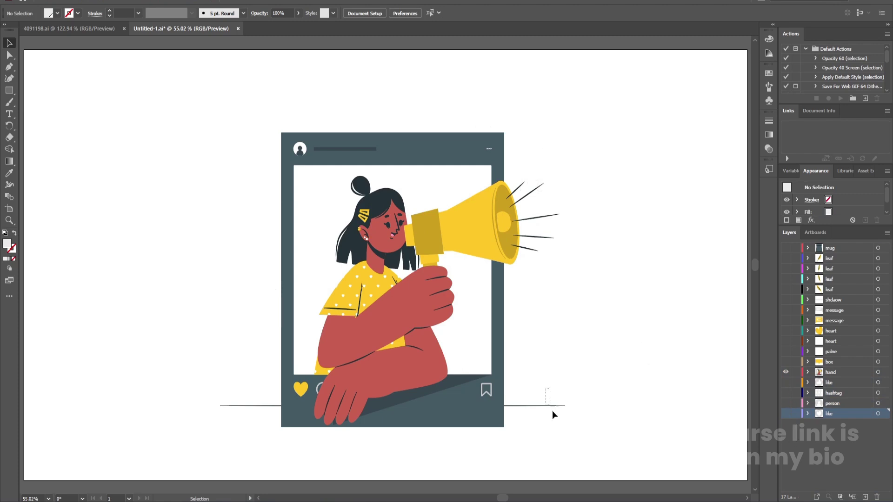
Move the horizontal ground line in place onto its own new layer directly below the hand layer, name it "ottaom line" and hide it.
{"action": "left_click", "coordinate": [526, 406]}
{"action": "key", "text": "ctrl+shift+a"}
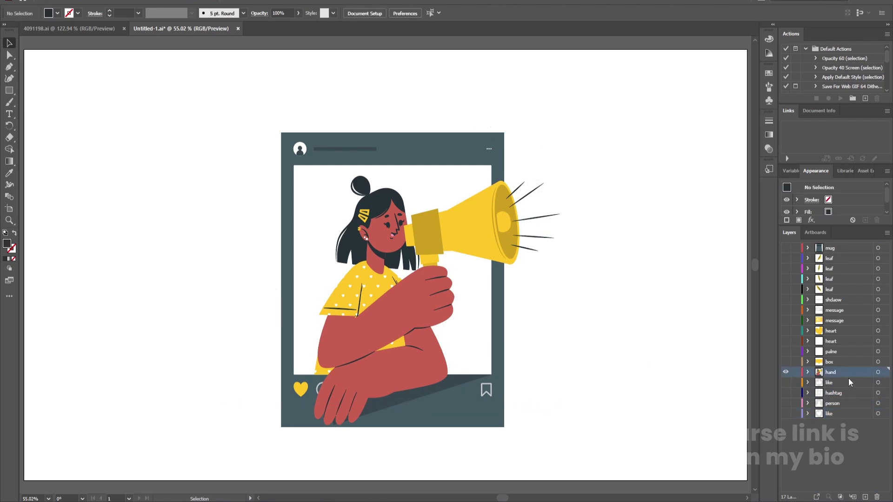
{"action": "left_click", "coordinate": [849, 381]}
{"action": "left_click", "coordinate": [865, 495]}
{"action": "key", "text": "ctrl+f"}
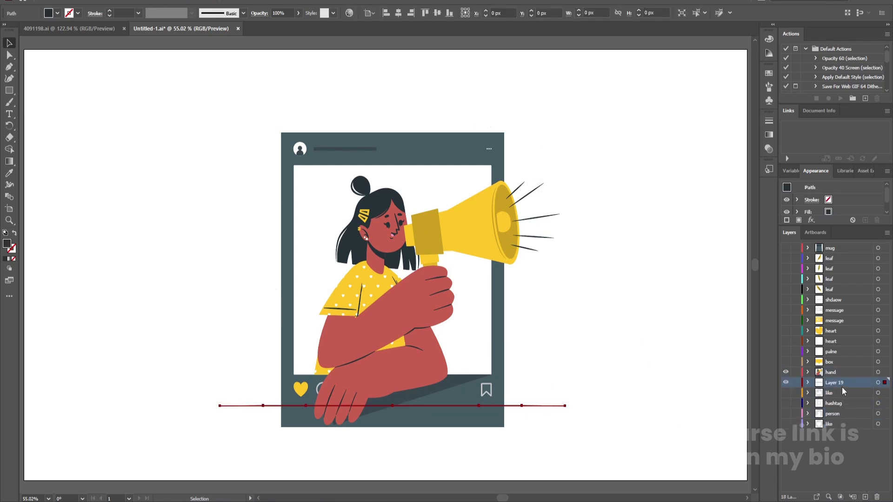
{"action": "double_click", "coordinate": [840, 382]}
{"action": "type", "text": "c"}
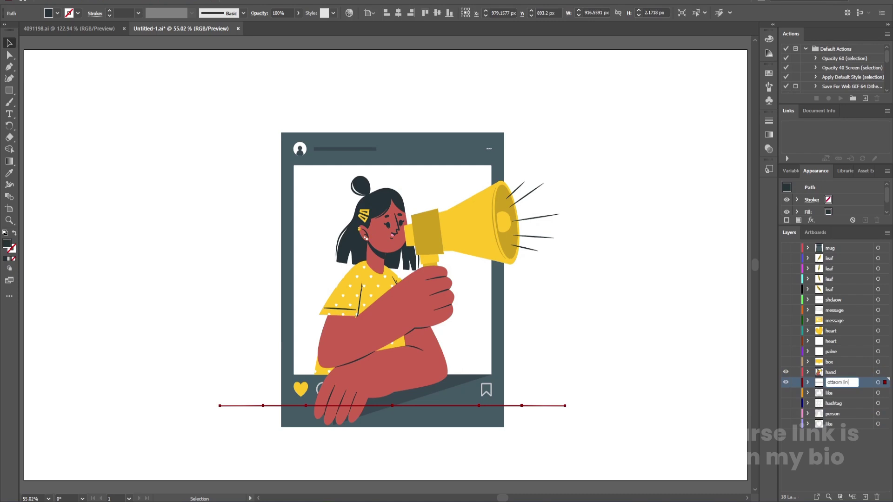
{"action": "left_click", "coordinate": [786, 383]}
Move the woman with the megaphone in place onto a new layer above the hand layer, name it "person" and hide it.
{"action": "left_click", "coordinate": [399, 303]}
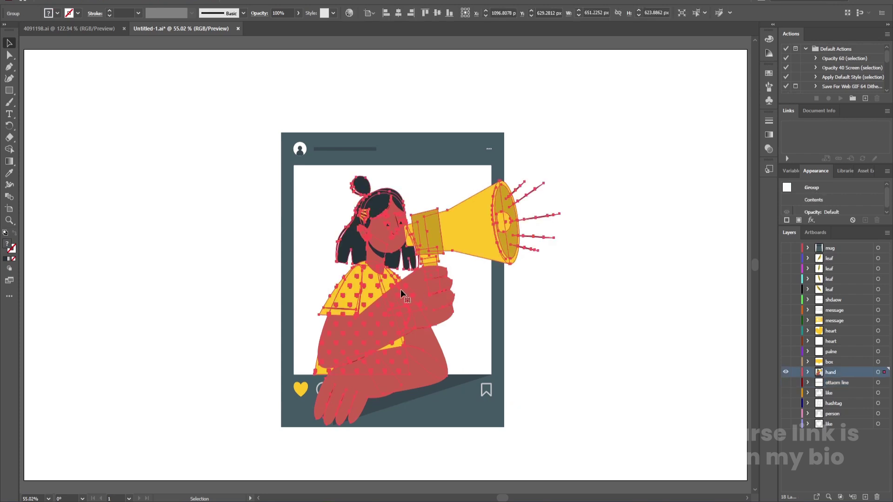
{"action": "key", "text": "Delete"}
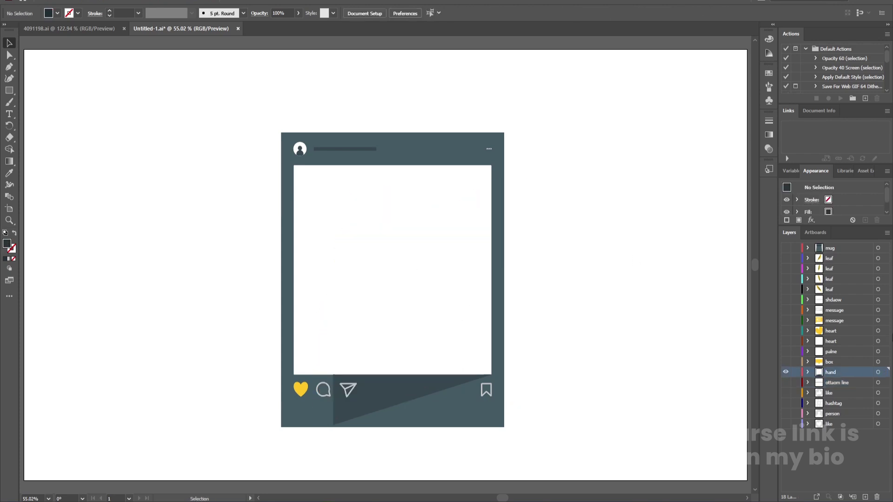
{"action": "left_click", "coordinate": [866, 495]}
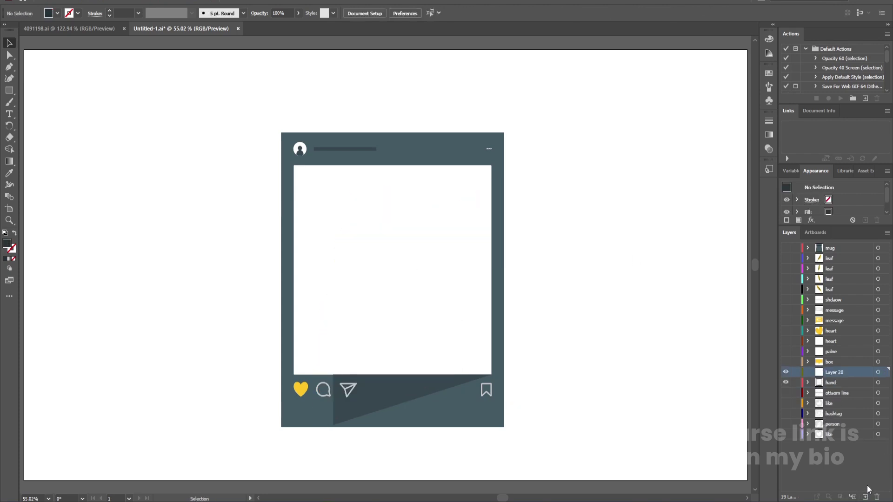
{"action": "key", "text": "ctrl+f"}
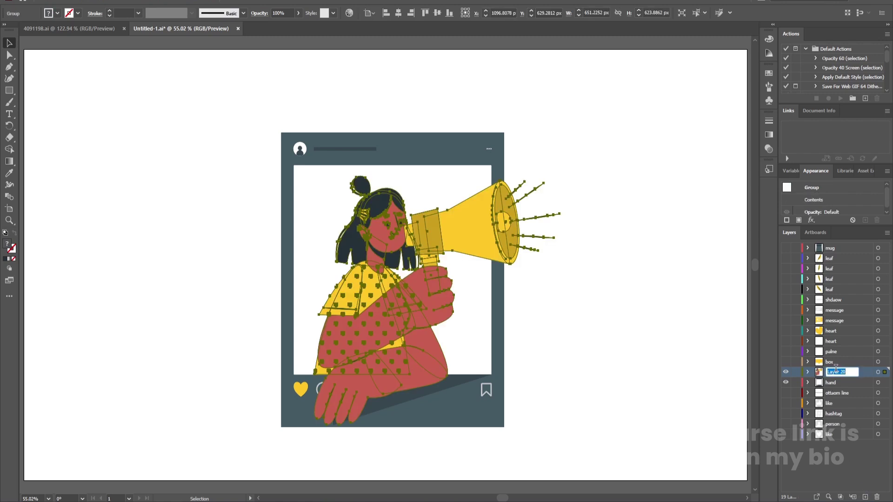
{"action": "type", "text": "person"}
{"action": "left_click", "coordinate": [786, 372]}
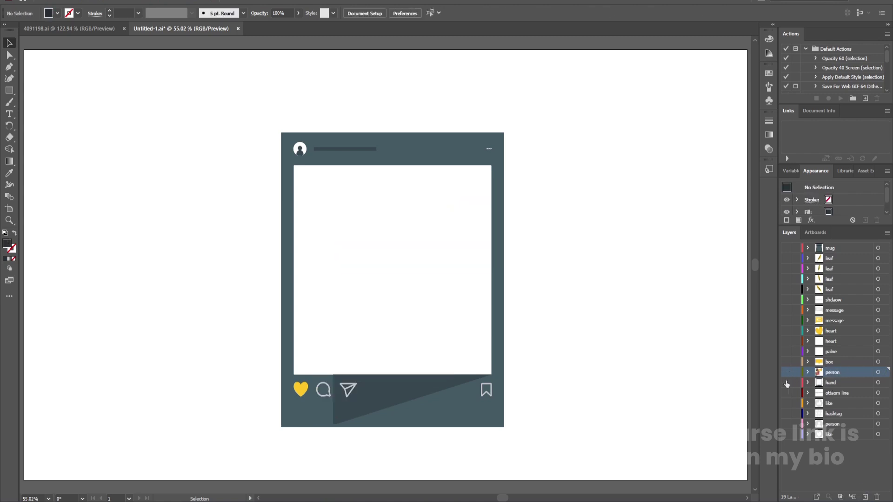
Move the social media post frame in place onto its own new layer and delete the emptied hand layer.
{"action": "left_click", "coordinate": [433, 353]}
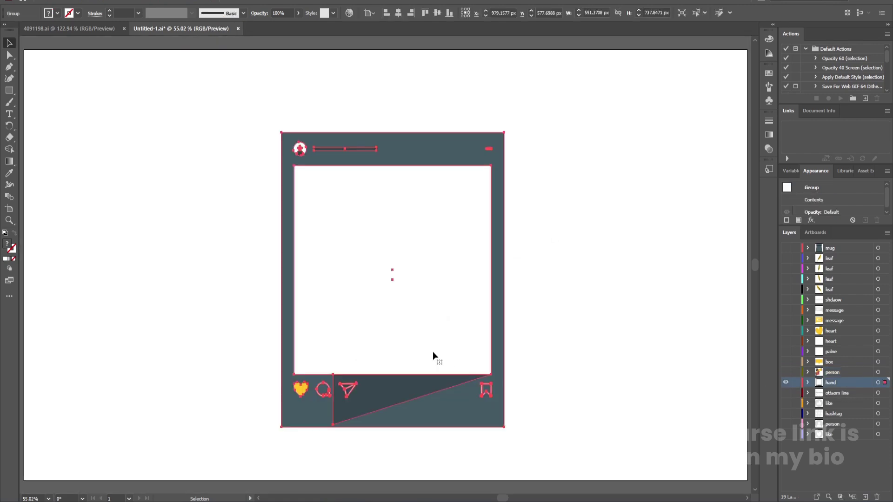
{"action": "key", "text": "Delete"}
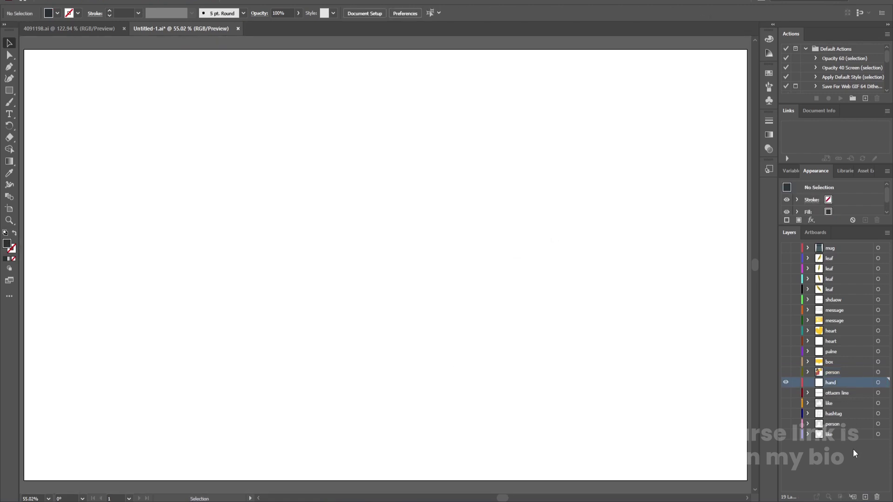
{"action": "left_click", "coordinate": [865, 496]}
{"action": "key", "text": "ctrl+f"}
{"action": "left_click", "coordinate": [828, 393]}
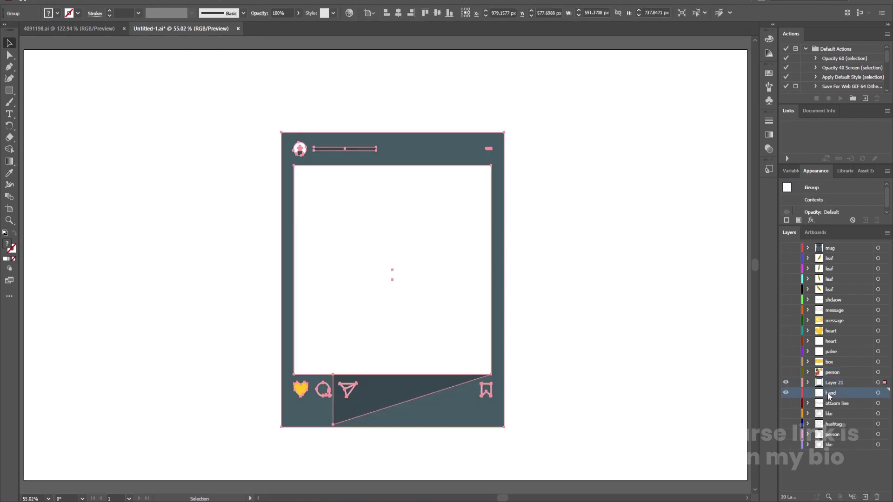
{"action": "left_click", "coordinate": [877, 497]}
{"action": "left_click", "coordinate": [824, 386]}
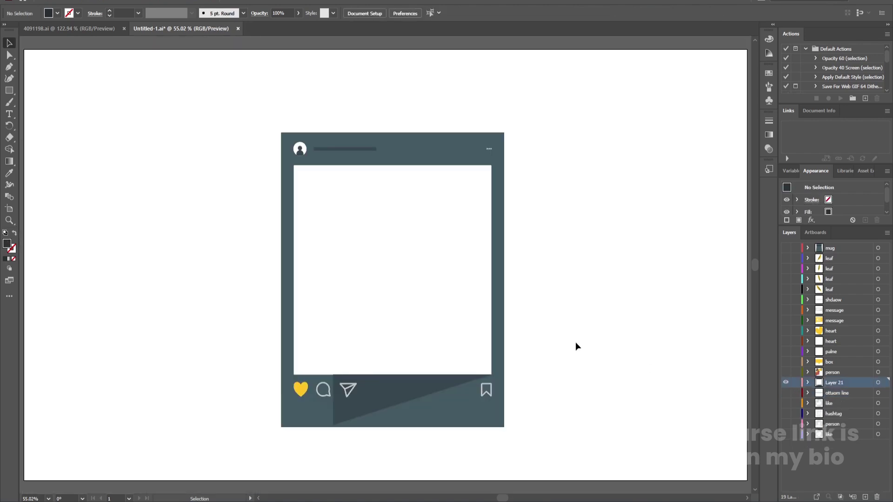
Ungroup the post frame and move its white rectangle in place onto its own new layer directly above the frame's layer.
{"action": "left_click", "coordinate": [475, 301]}
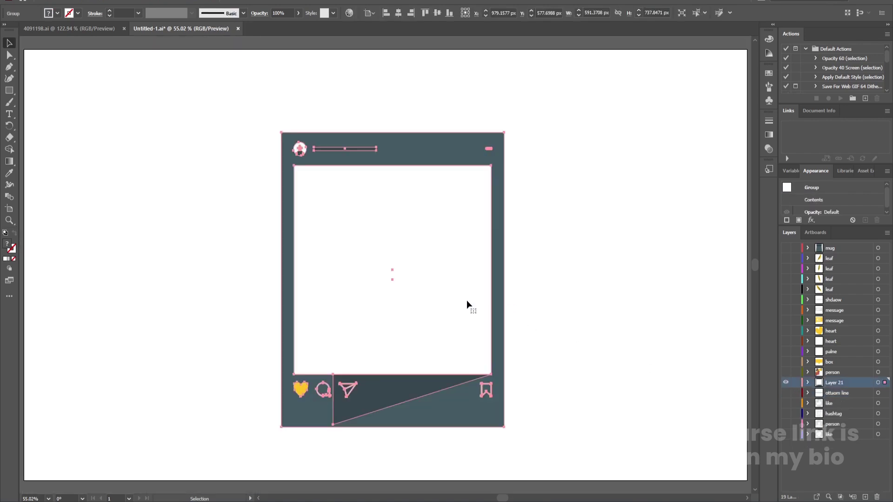
{"action": "right_click", "coordinate": [467, 300]}
{"action": "left_click", "coordinate": [496, 382]}
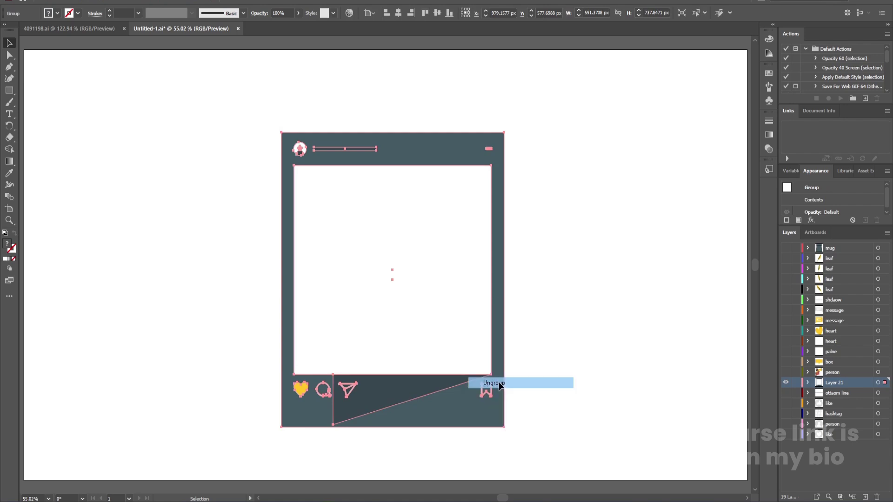
{"action": "left_click", "coordinate": [561, 278]}
{"action": "left_click", "coordinate": [435, 280]}
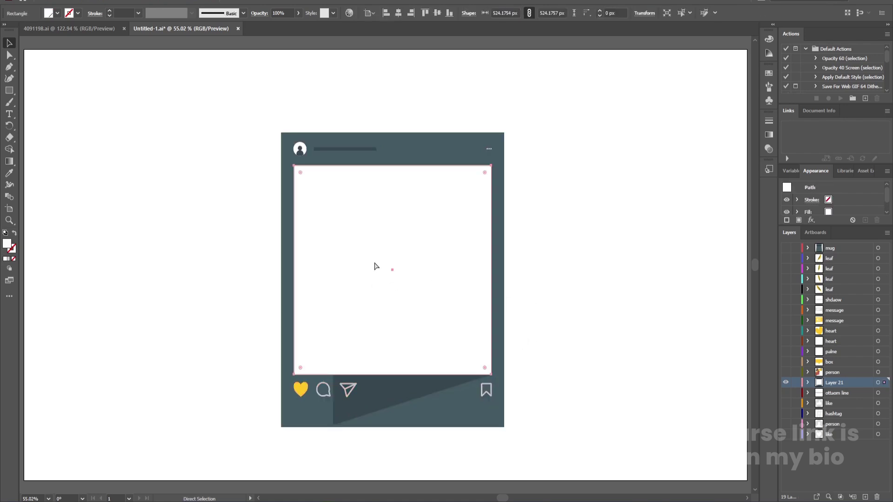
{"action": "key", "text": "Delete"}
{"action": "left_click", "coordinate": [865, 498]}
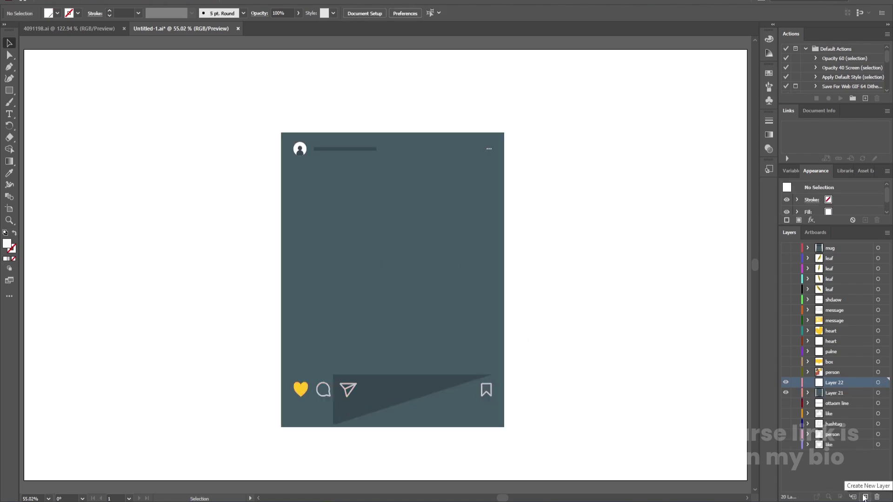
{"action": "key", "text": "ctrl+f"}
Rename the white rectangle's layer as "screen" and the frame's layer as "post", and hide both.
{"action": "double_click", "coordinate": [833, 382]}
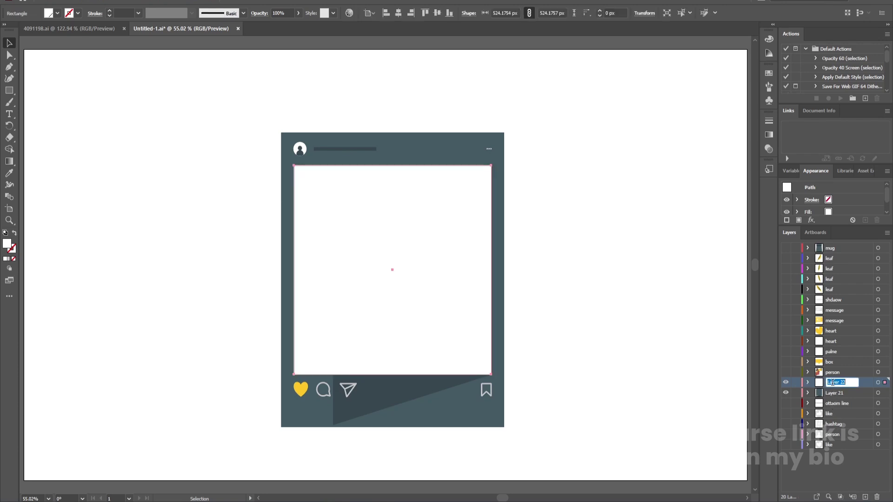
{"action": "key", "text": "BackSpace"}
{"action": "double_click", "coordinate": [834, 393]}
{"action": "type", "text": "pc"}
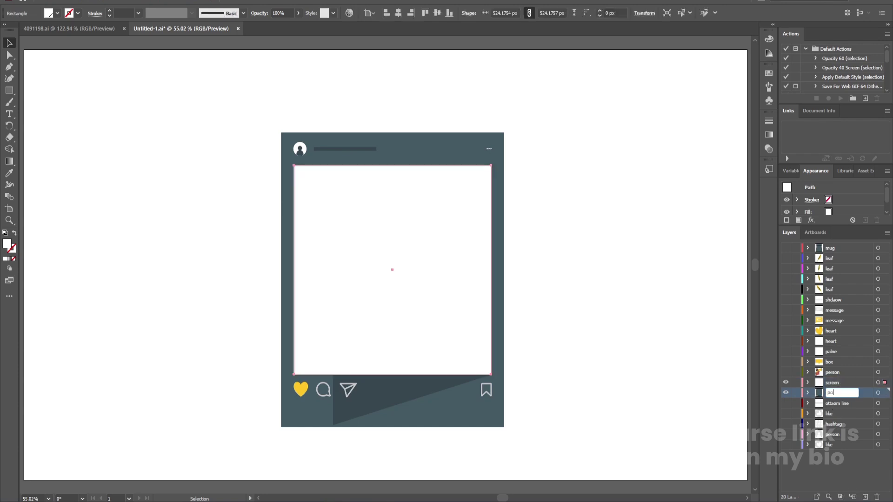
{"action": "left_click_drag", "start_coordinate": [786, 383], "coordinate": [786, 393]}
Show the woman's layer and ungroup her artwork repeatedly until the sound lines at the megaphone are a separate group.
{"action": "left_click", "coordinate": [785, 372]}
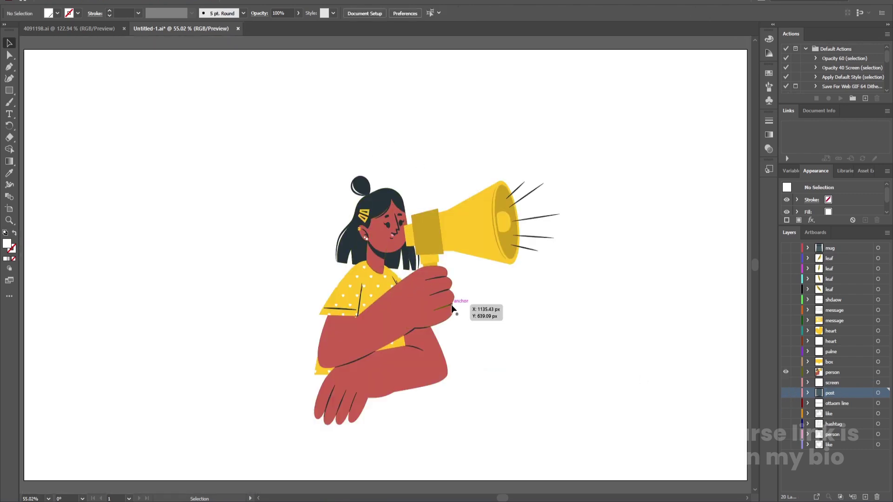
{"action": "left_click", "coordinate": [534, 219]}
{"action": "right_click", "coordinate": [532, 217]}
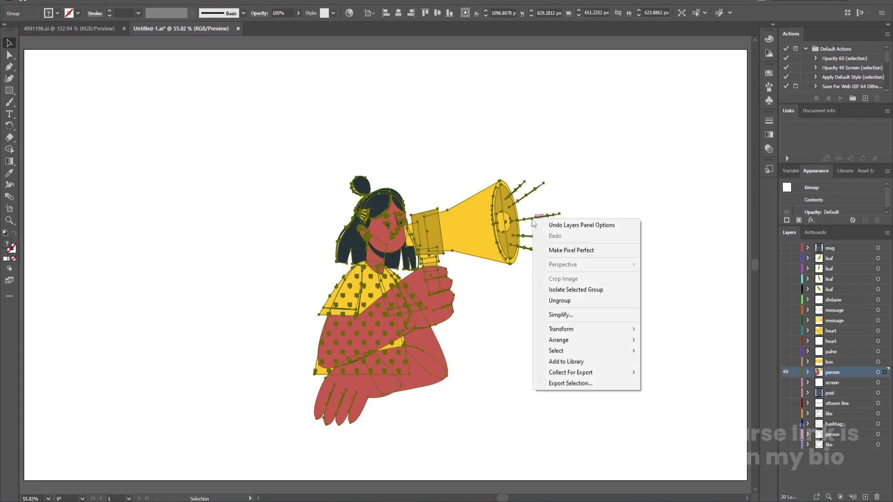
{"action": "left_click", "coordinate": [561, 300]}
{"action": "left_click", "coordinate": [561, 300]}
{"action": "left_click", "coordinate": [541, 237]}
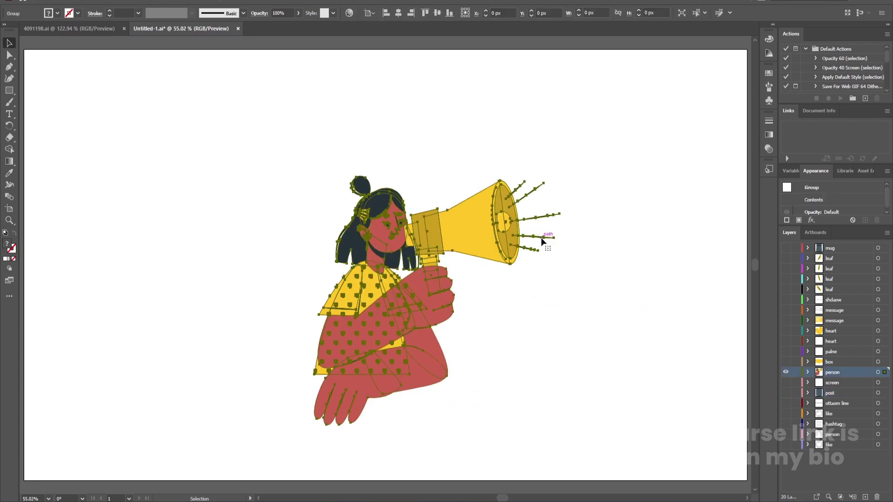
{"action": "right_click", "coordinate": [542, 238]}
{"action": "left_click", "coordinate": [576, 322]}
{"action": "left_click", "coordinate": [575, 322]}
{"action": "left_click", "coordinate": [542, 215]}
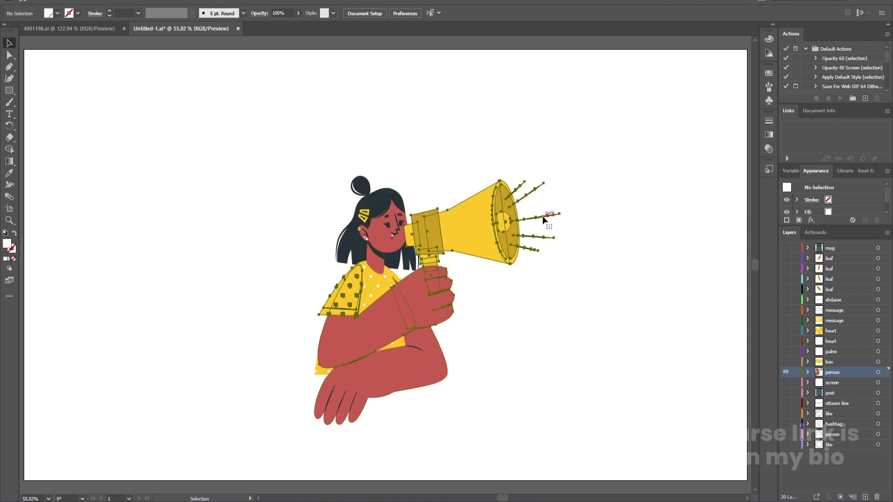
{"action": "right_click", "coordinate": [542, 216]}
{"action": "left_click", "coordinate": [561, 299]}
{"action": "left_click", "coordinate": [563, 300]}
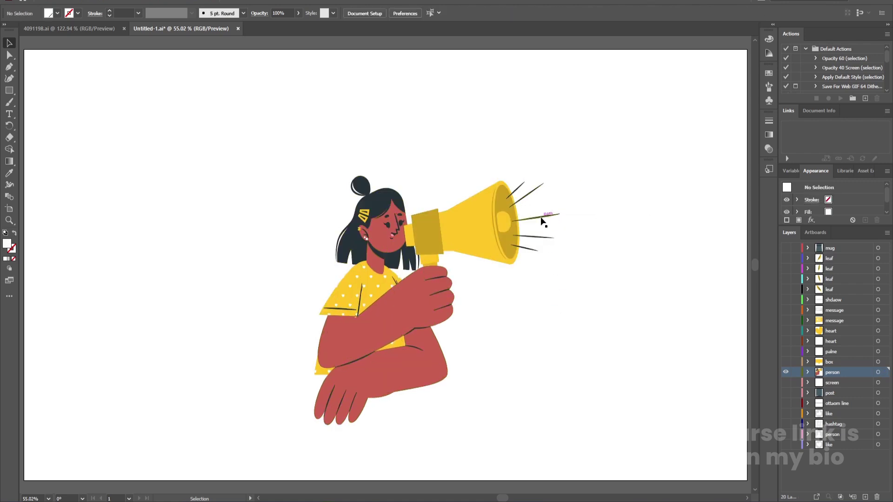
{"action": "left_click", "coordinate": [540, 216]}
{"action": "right_click", "coordinate": [540, 216]}
{"action": "left_click", "coordinate": [556, 300]}
{"action": "left_click", "coordinate": [557, 300]}
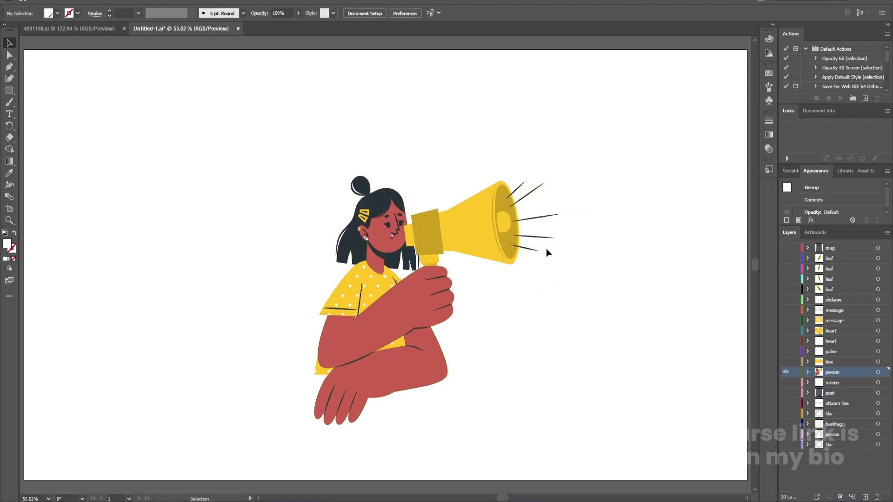
Move the group of sound lines in place from the woman's layer onto a new layer directly above it.
{"action": "left_click", "coordinate": [539, 216]}
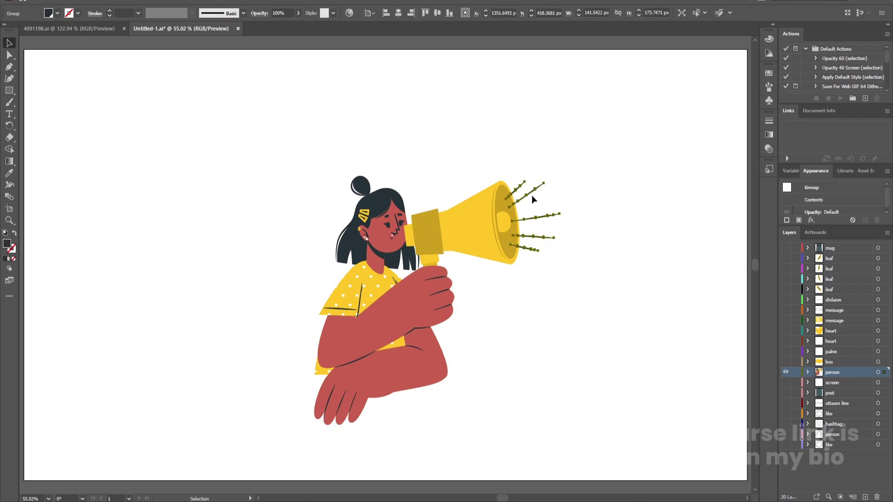
{"action": "key", "text": "Delete"}
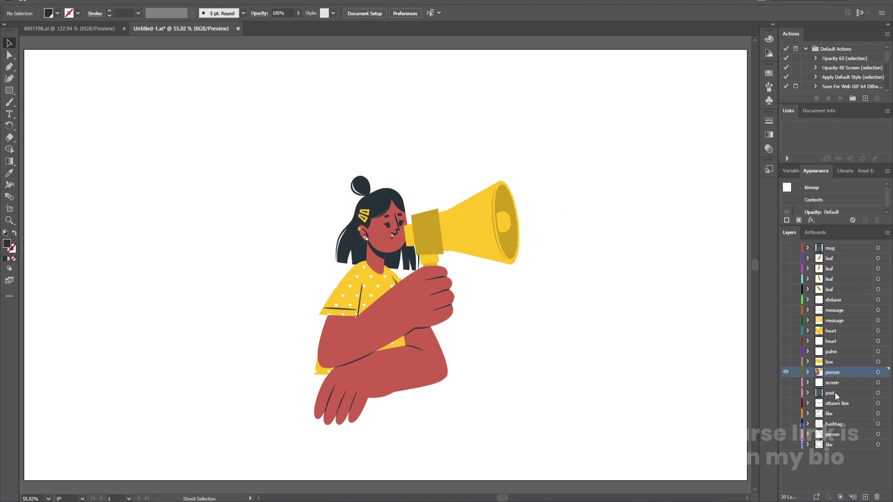
{"action": "left_click", "coordinate": [865, 497]}
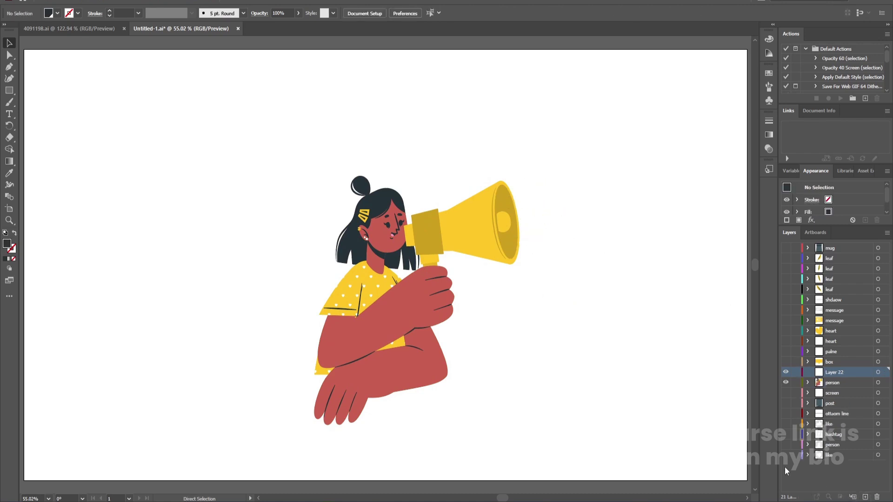
{"action": "key", "text": "ctrl+shift+v"}
{"action": "left_click", "coordinate": [581, 300]}
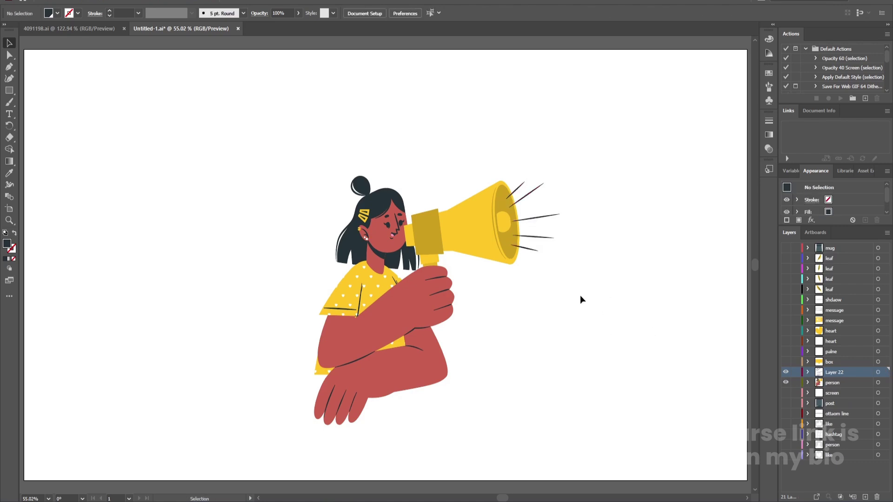
Ungroup the sound lines and move the middle line in place onto its own new layer.
{"action": "left_click", "coordinate": [545, 216]}
{"action": "right_click", "coordinate": [545, 216]}
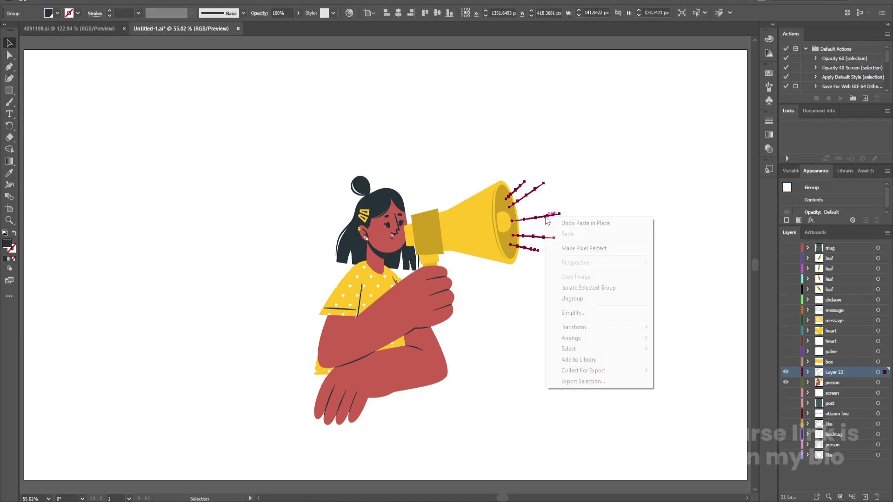
{"action": "left_click", "coordinate": [575, 299]}
{"action": "left_click", "coordinate": [558, 244]}
{"action": "left_click", "coordinate": [540, 216]}
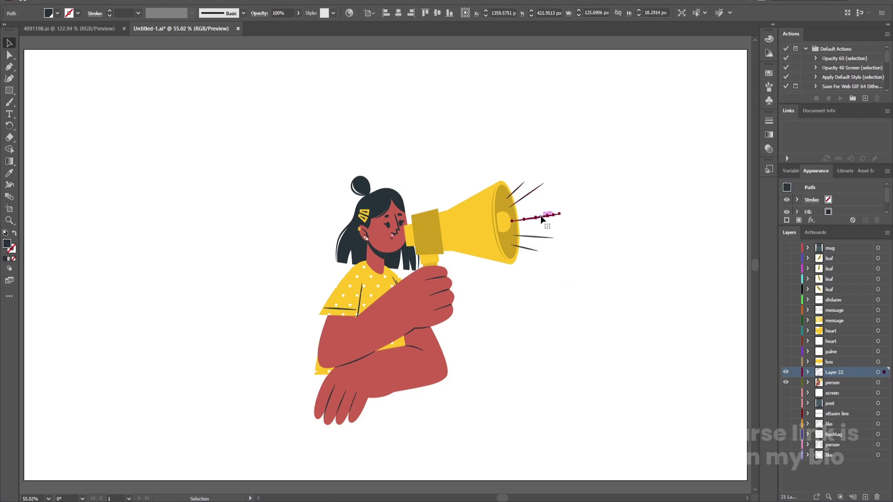
{"action": "key", "text": "Delete"}
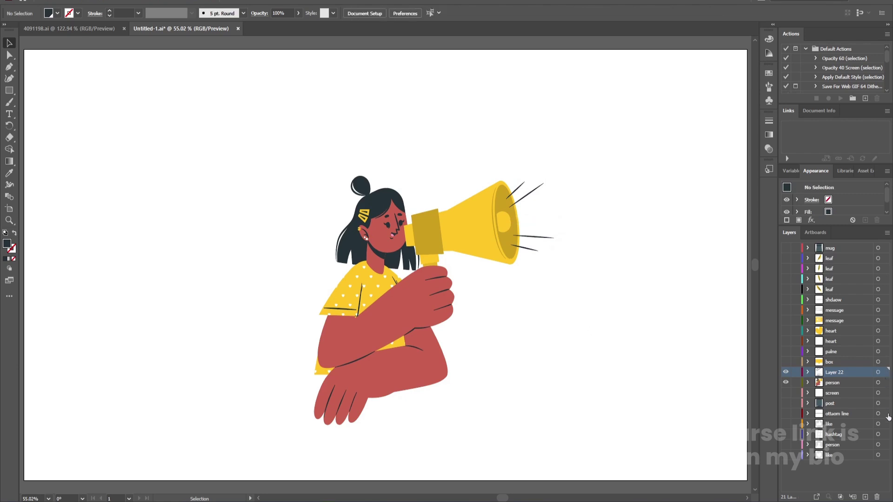
{"action": "left_click", "coordinate": [865, 497]}
{"action": "key", "text": "ctrl+f"}
Delete the layer holding the other sound lines and rename the middle line's layer as "line".
{"action": "left_click", "coordinate": [829, 383]}
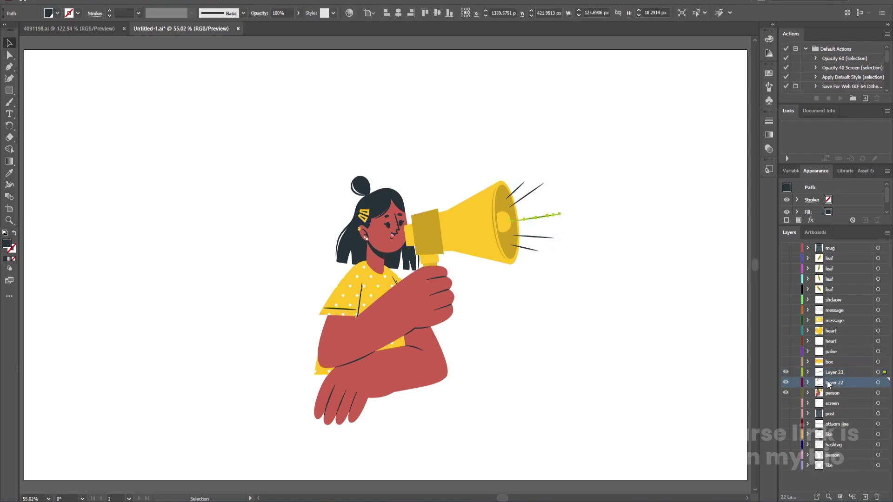
{"action": "left_click", "coordinate": [877, 497]}
{"action": "left_click", "coordinate": [477, 265]}
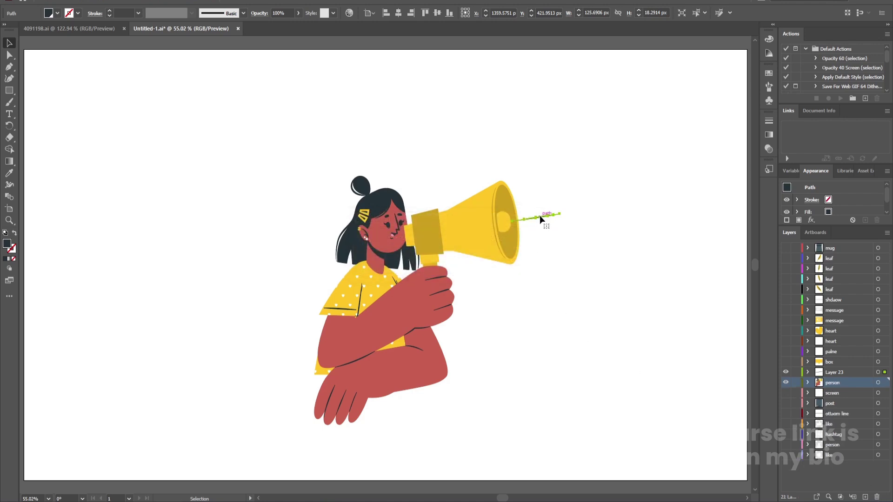
{"action": "left_click", "coordinate": [668, 255]}
{"action": "double_click", "coordinate": [835, 372]}
{"action": "double_click", "coordinate": [834, 376]}
{"action": "type", "text": "l"}
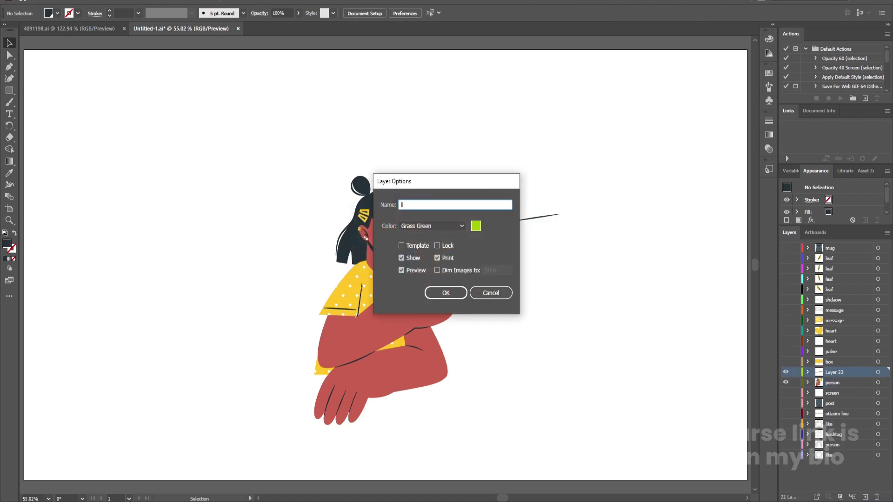
{"action": "type", "text": "ine"}
{"action": "key", "text": "Return"}
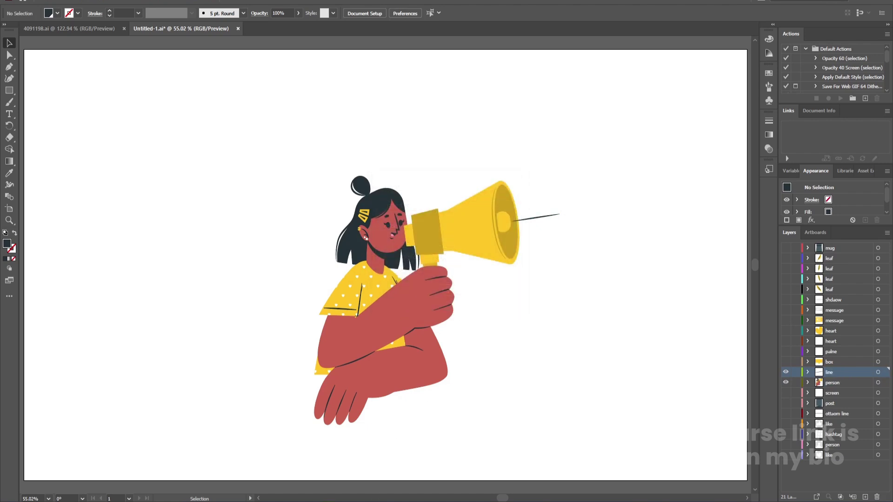
Move the megaphone together with its handle in place onto a new layer directly above the woman's layer.
{"action": "left_click", "coordinate": [452, 248]}
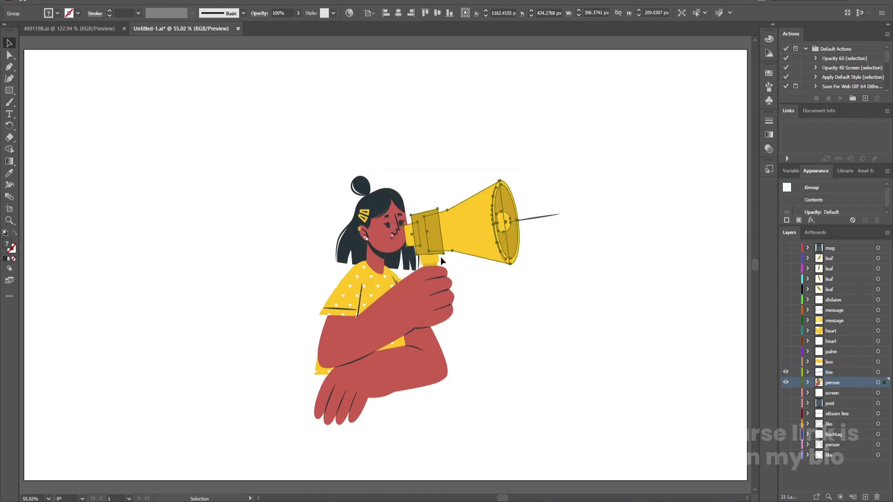
{"action": "key", "text": "ctrl+1"}
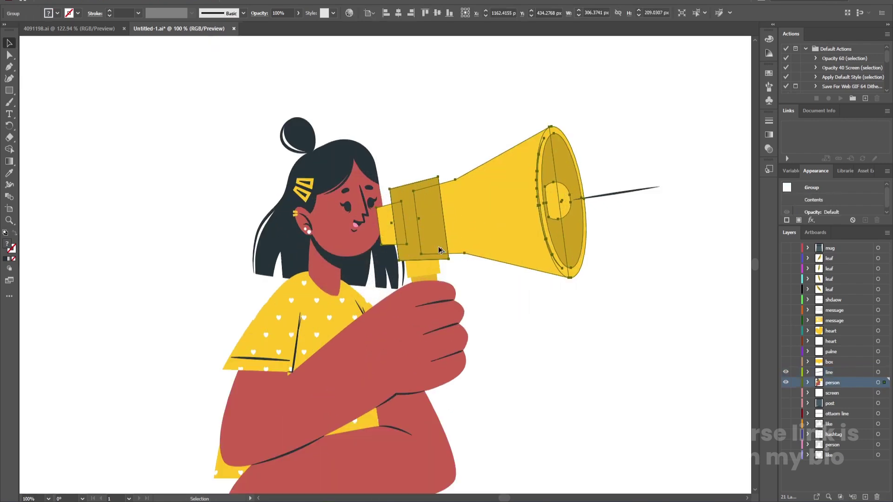
{"action": "left_click", "coordinate": [433, 280], "text": "shift"}
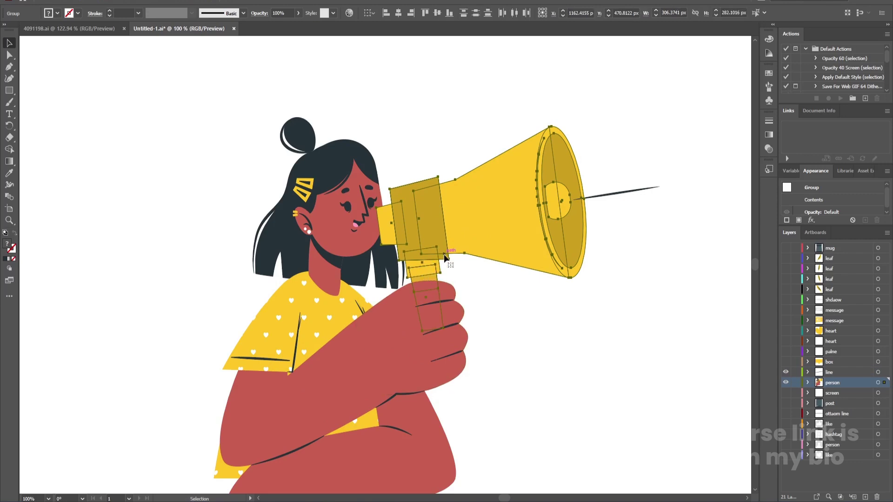
{"action": "key", "text": "Delete"}
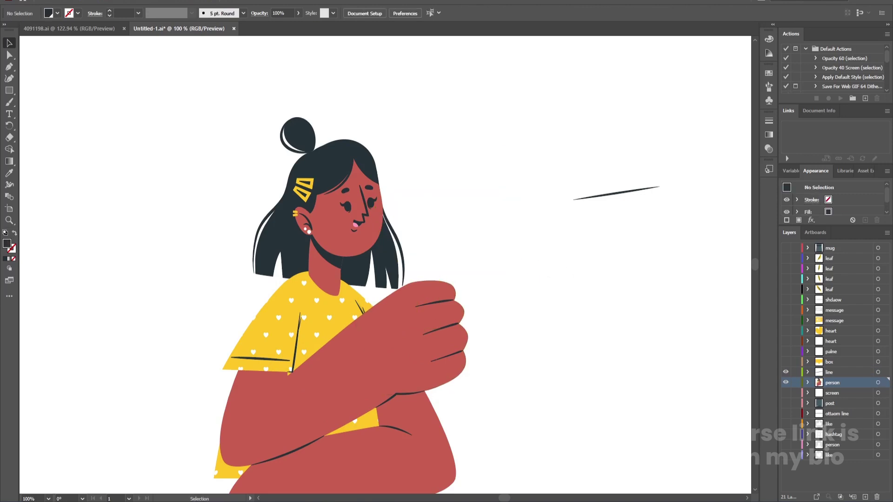
{"action": "left_click", "coordinate": [865, 497]}
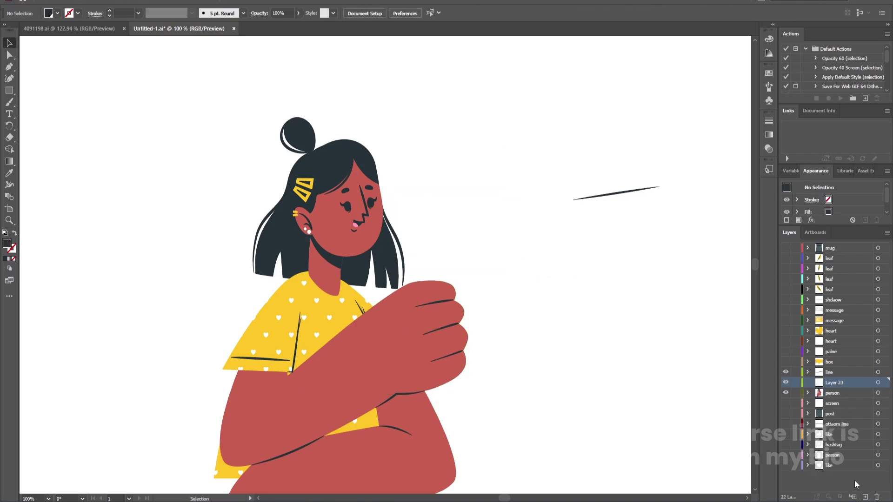
{"action": "key", "text": "ctrl+f"}
Rename the megaphone's layer as "speaker" and hide both the speaker and line layers.
{"action": "double_click", "coordinate": [836, 382]}
{"action": "type", "text": "spe"}
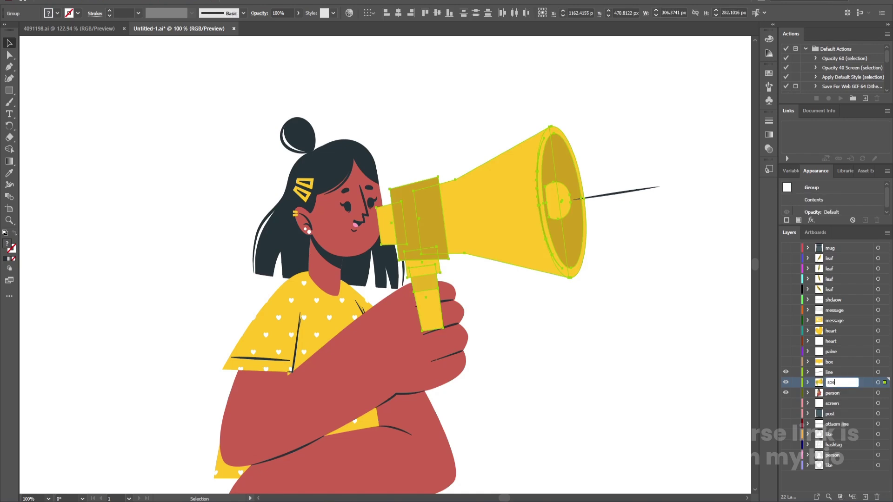
{"action": "type", "text": "aker"}
{"action": "key", "text": "Return"}
{"action": "left_click", "coordinate": [785, 382]}
{"action": "left_click", "coordinate": [785, 373]}
Move the raised arm and its sleeve in place onto a new layer named "hand" above the woman's layer.
{"action": "left_click", "coordinate": [360, 350]}
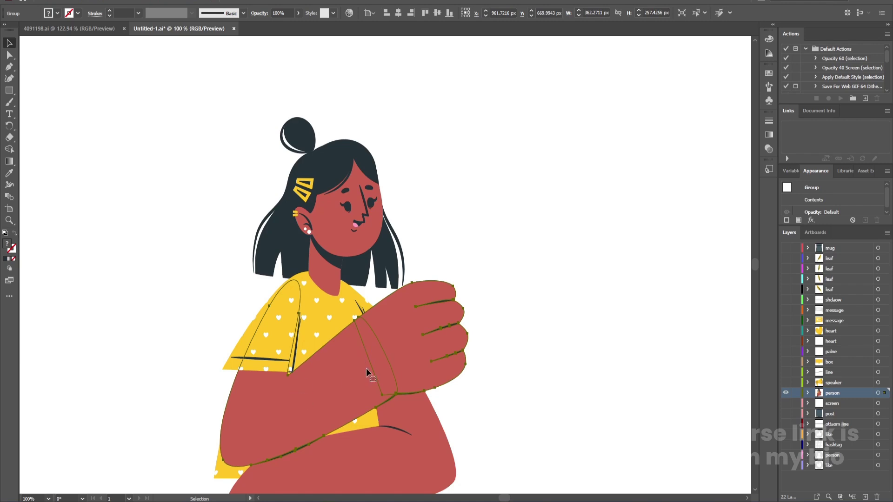
{"action": "left_click", "coordinate": [260, 354]}
{"action": "left_click", "coordinate": [263, 394], "text": "shift"}
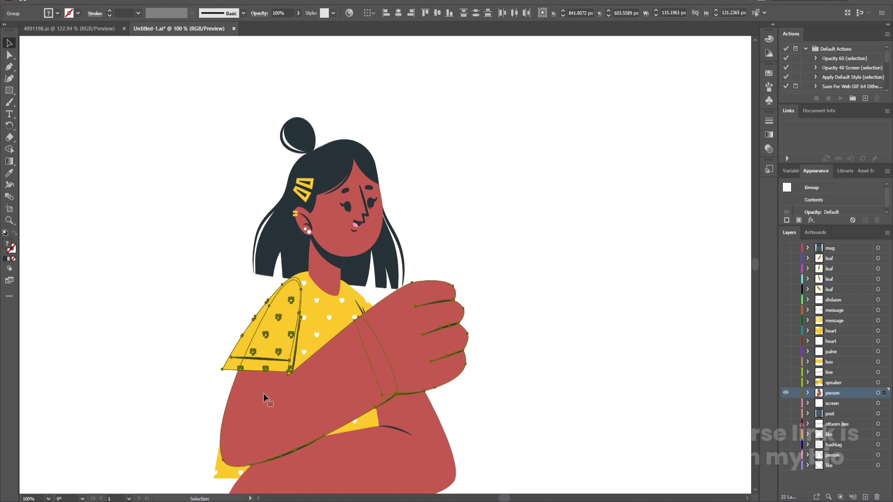
{"action": "key", "text": "Delete"}
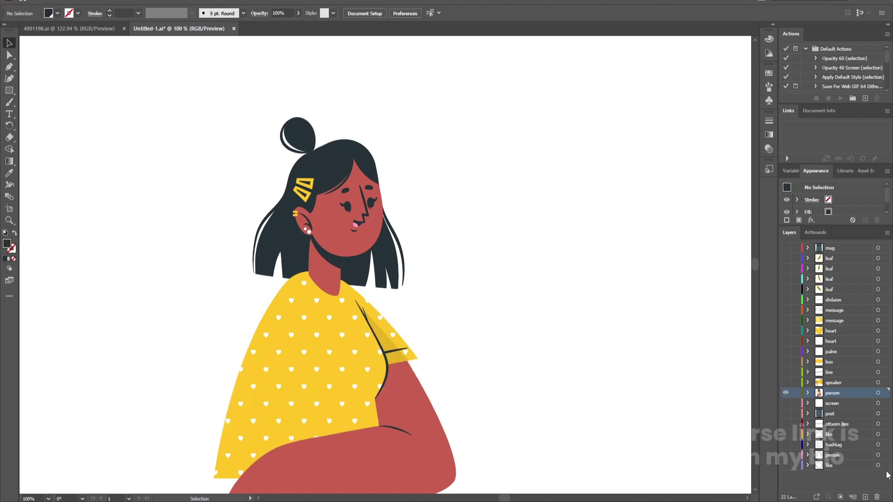
{"action": "left_click", "coordinate": [866, 497]}
{"action": "key", "text": "ctrl+f"}
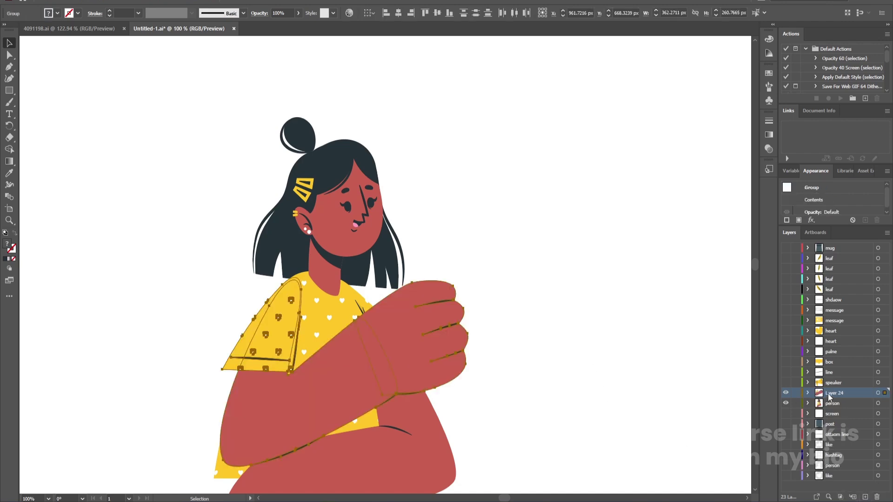
{"action": "double_click", "coordinate": [832, 393]}
{"action": "type", "text": "hand"}
{"action": "key", "text": "Return"}
{"action": "left_click", "coordinate": [597, 378]}
{"action": "left_click", "coordinate": [414, 331]}
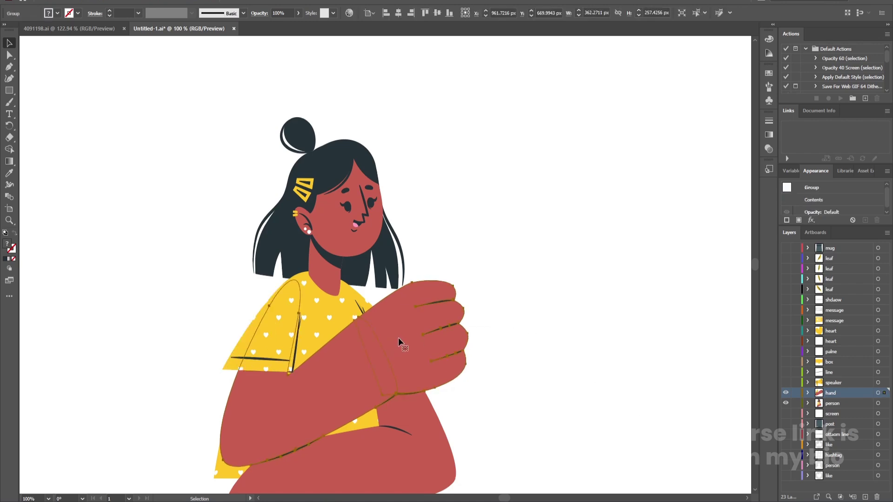
{"action": "key", "text": "a"}
{"action": "key", "text": "ctrl+x"}
{"action": "key", "text": "v"}
{"action": "key", "text": "ctrl+z"}
Ungroup the raised arm and move the fist with its wrist crease in place onto a new layer named "hand".
{"action": "right_click", "coordinate": [424, 336]}
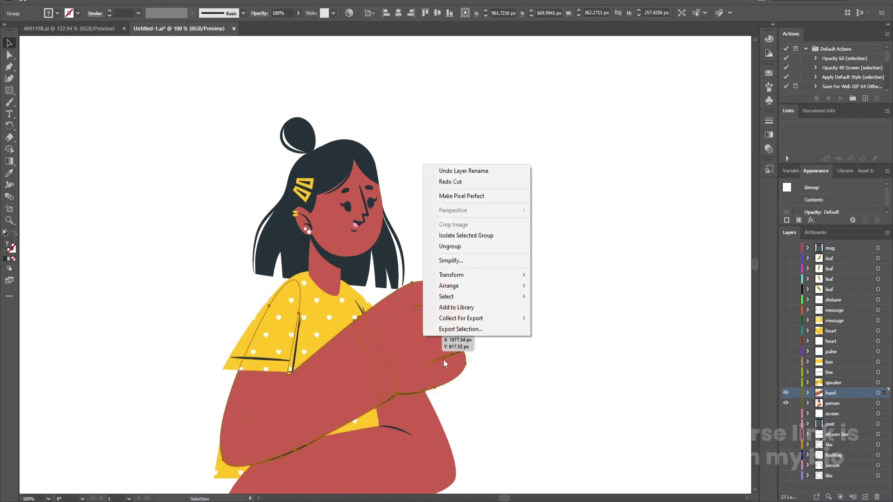
{"action": "left_click", "coordinate": [459, 246]}
{"action": "left_click", "coordinate": [568, 306]}
{"action": "key", "text": "a"}
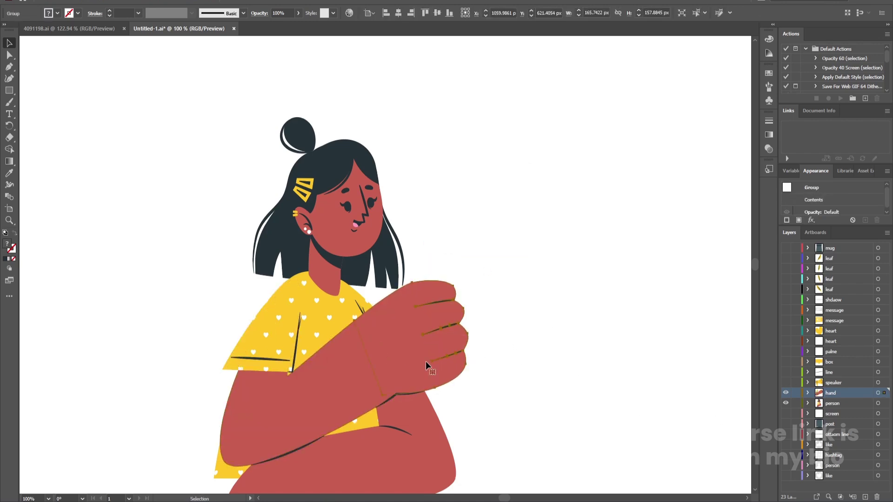
{"action": "key", "text": "ctrl+f"}
{"action": "scroll", "coordinate": [391, 399], "scroll_direction": "up", "scroll_amount": 2}
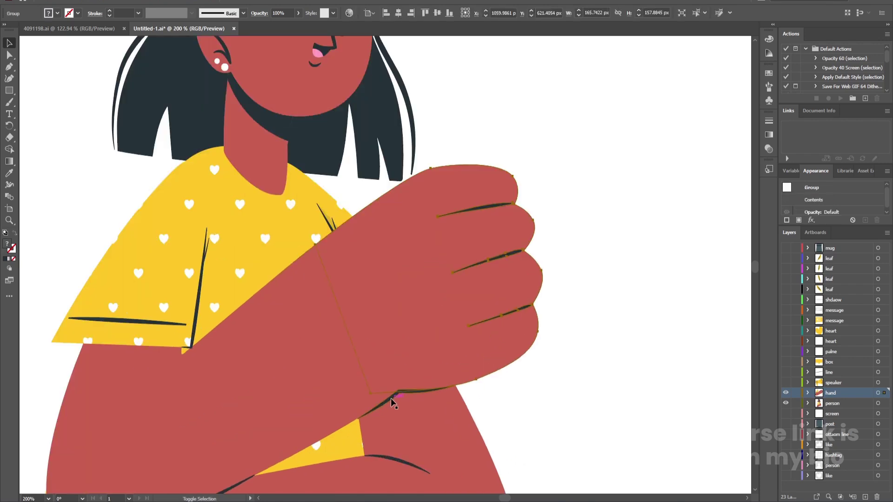
{"action": "key", "text": "ctrl+x"}
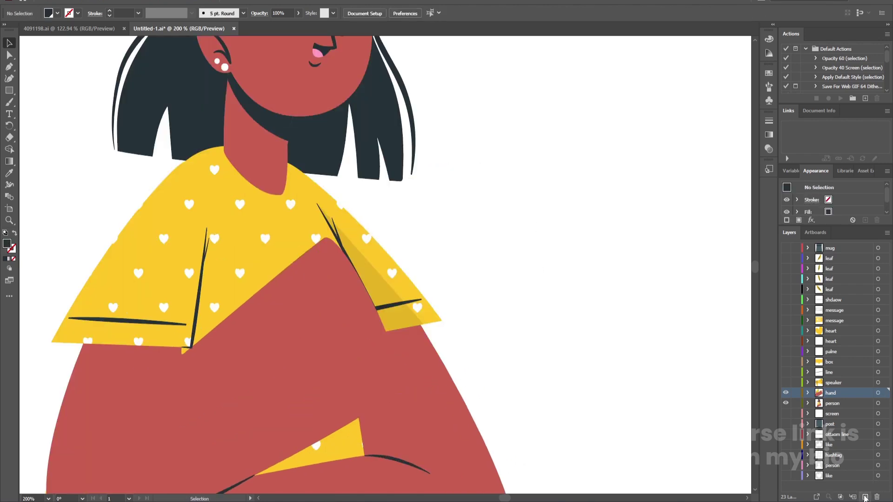
{"action": "left_click", "coordinate": [866, 497]}
{"action": "key", "text": "ctrl+f"}
{"action": "double_click", "coordinate": [832, 392]}
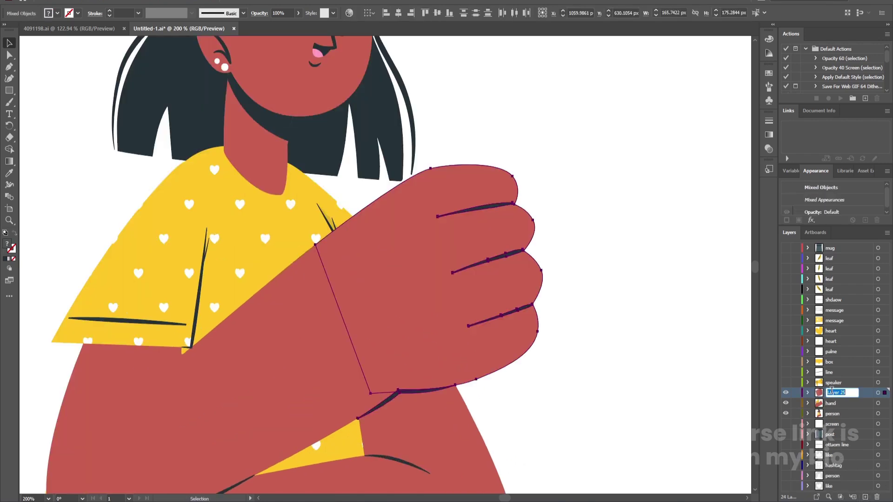
{"action": "type", "text": "hand"}
{"action": "key", "text": "Return"}
Show the speaker layer, move it directly below both hand layers, and hide all three.
{"action": "left_click", "coordinate": [786, 383]}
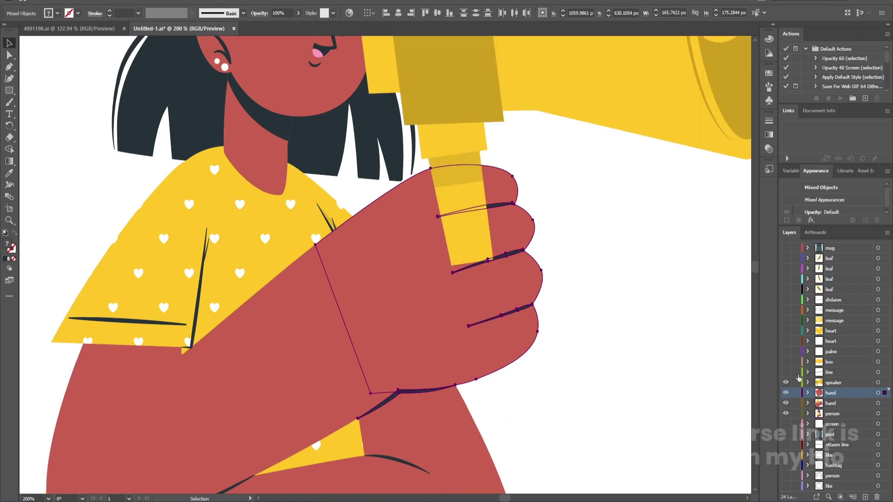
{"action": "left_click", "coordinate": [832, 383]}
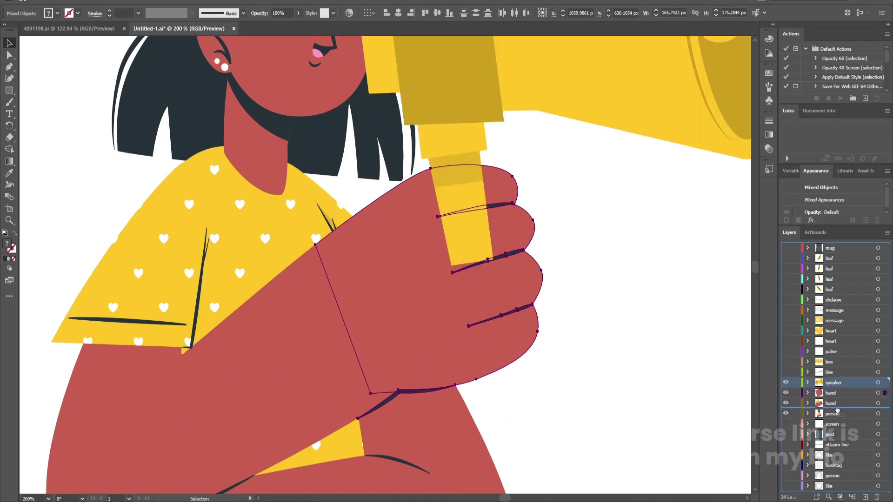
{"action": "left_click_drag", "start_coordinate": [838, 411], "coordinate": [838, 409]}
{"action": "scroll", "coordinate": [489, 351], "scroll_direction": "down", "scroll_amount": 3}
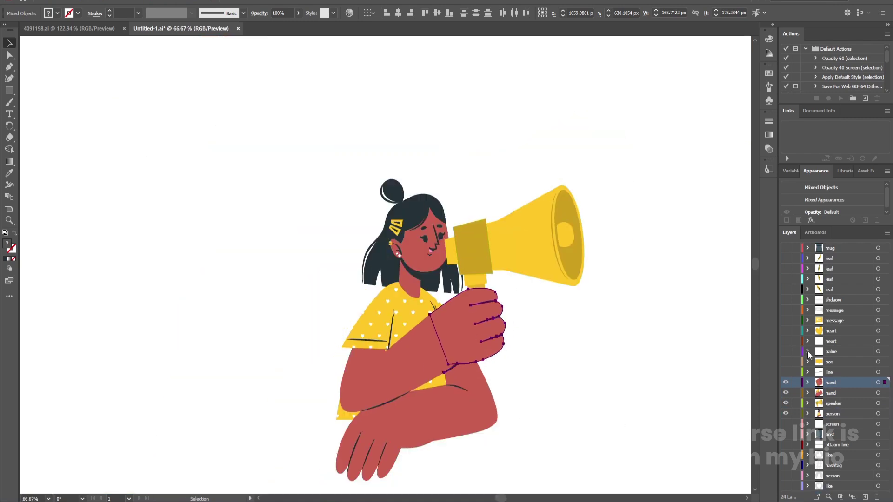
{"action": "left_click", "coordinate": [786, 372]}
{"action": "left_click", "coordinate": [786, 372]}
{"action": "left_click", "coordinate": [700, 383]}
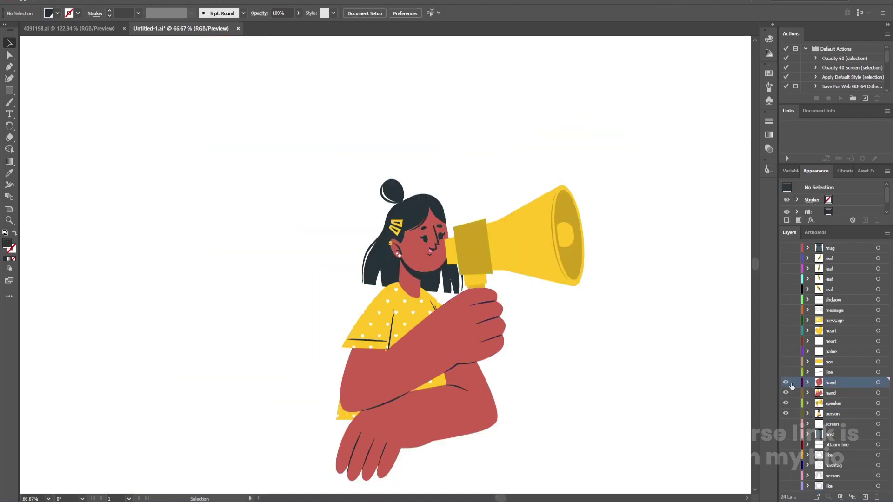
{"action": "left_click_drag", "start_coordinate": [790, 385], "coordinate": [788, 398]}
{"action": "left_click", "coordinate": [786, 403]}
Ungroup the woman's torso and folded lower arm on the person layer.
{"action": "scroll", "coordinate": [560, 327], "scroll_direction": "down", "scroll_amount": 3}
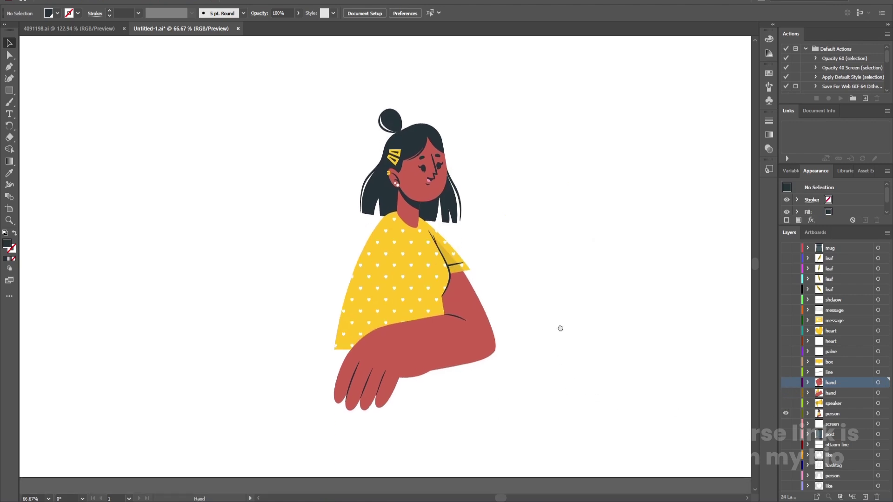
{"action": "left_click", "coordinate": [411, 355]}
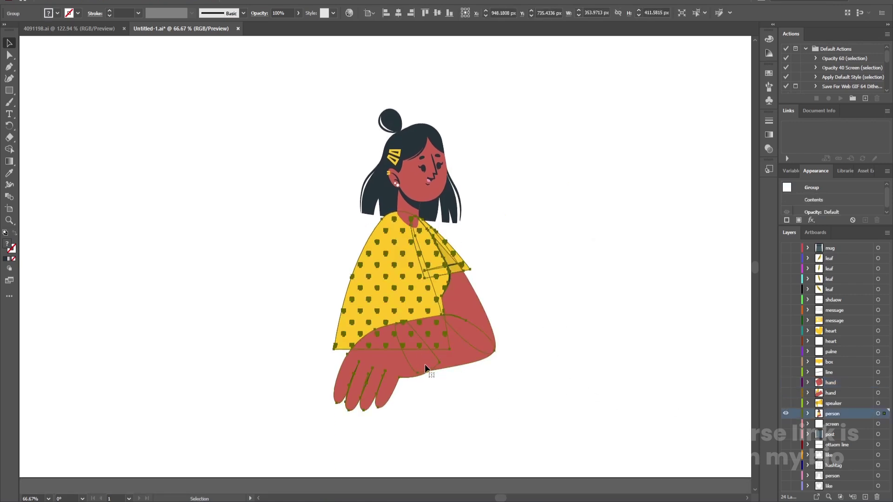
{"action": "right_click", "coordinate": [421, 367]}
{"action": "left_click", "coordinate": [447, 274]}
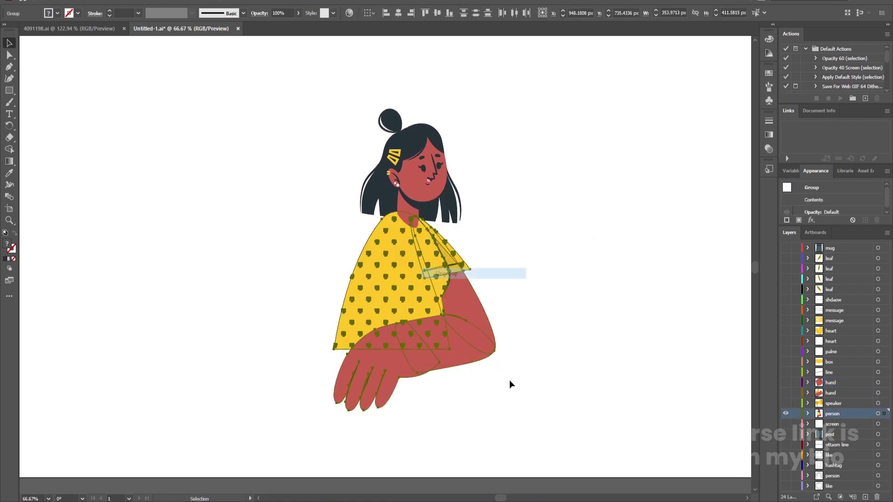
Move the folded forearm with its open hand in place onto a new layer named "hand" above the person layer.
{"action": "left_click", "coordinate": [462, 368]}
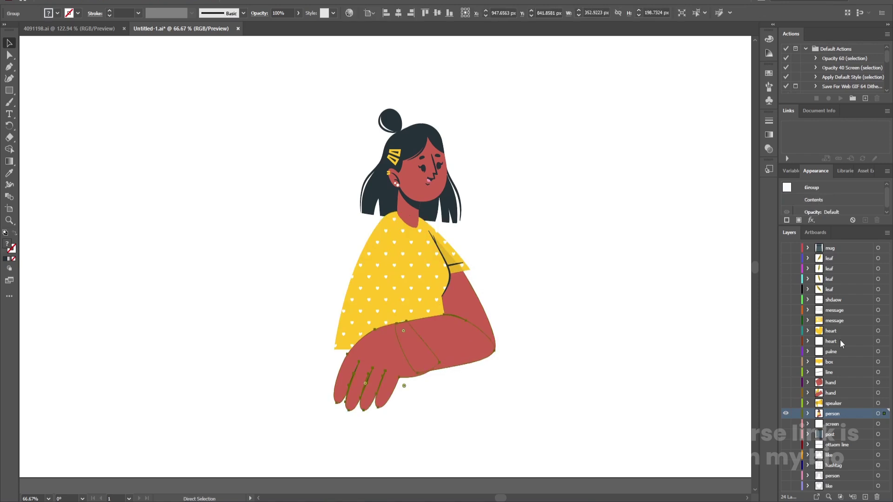
{"action": "key", "text": "Delete"}
{"action": "left_click", "coordinate": [865, 497]}
{"action": "key", "text": "ctrl+v"}
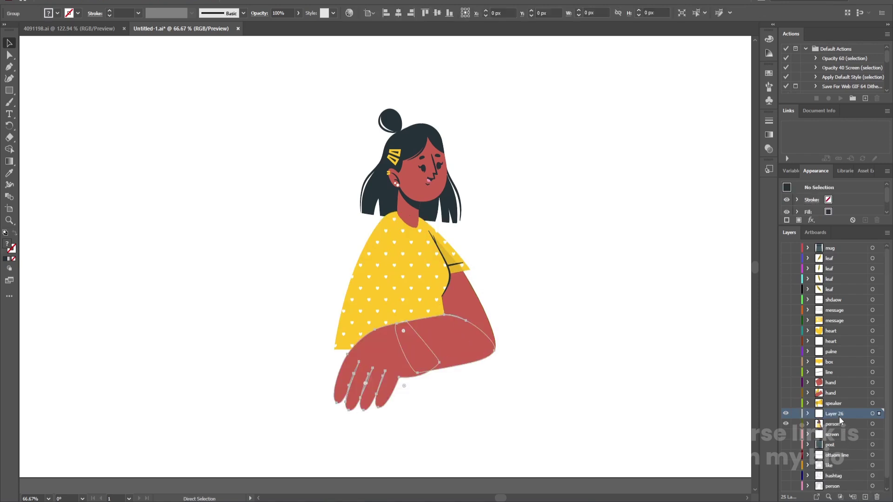
{"action": "double_click", "coordinate": [836, 413]}
{"action": "type", "text": "a"}
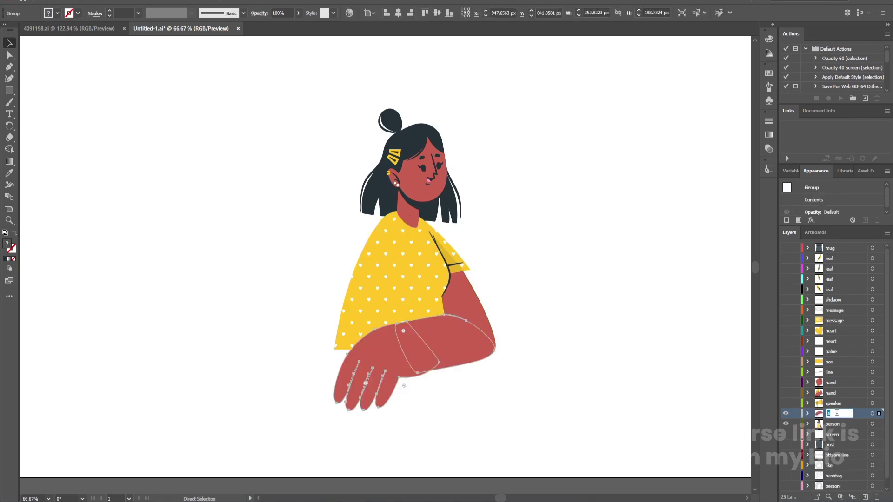
{"action": "type", "text": "nd"}
{"action": "key", "text": "Return"}
Ungroup the folded forearm artwork two levels to separate the open hand from the forearm.
{"action": "right_click", "coordinate": [410, 358]}
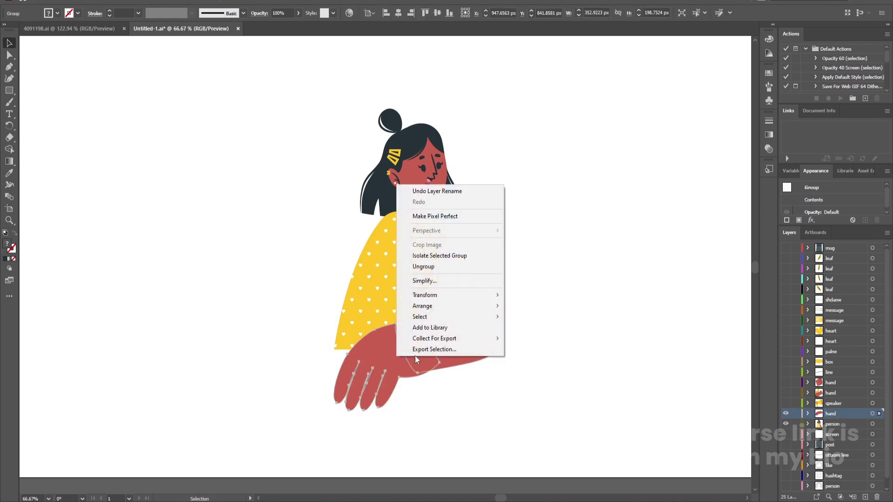
{"action": "left_click", "coordinate": [425, 269]}
{"action": "key", "text": "ctrl+shift+a"}
{"action": "left_click", "coordinate": [386, 394]}
{"action": "right_click", "coordinate": [386, 393]}
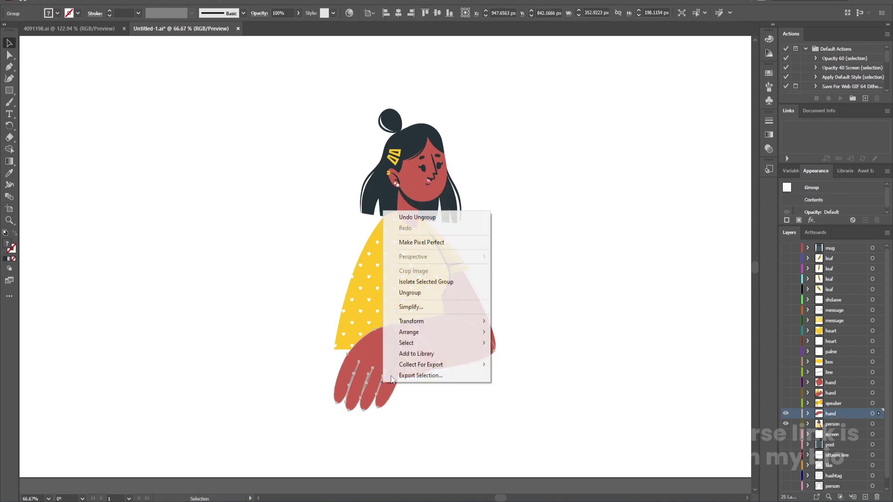
{"action": "left_click", "coordinate": [409, 294]}
Move the open hand with its finger lines in place onto a new layer named "hand", and hide it and the forearm's layer.
{"action": "left_click", "coordinate": [420, 358]}
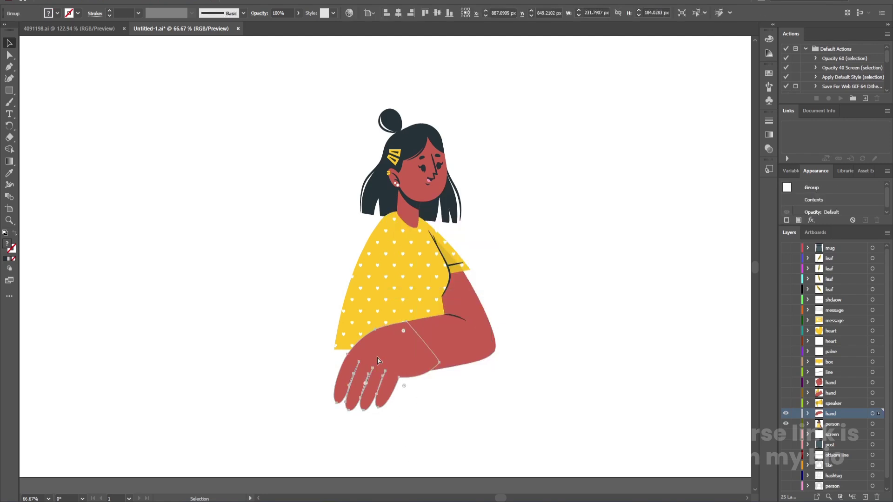
{"action": "key", "text": "Delete"}
{"action": "left_click", "coordinate": [866, 497]}
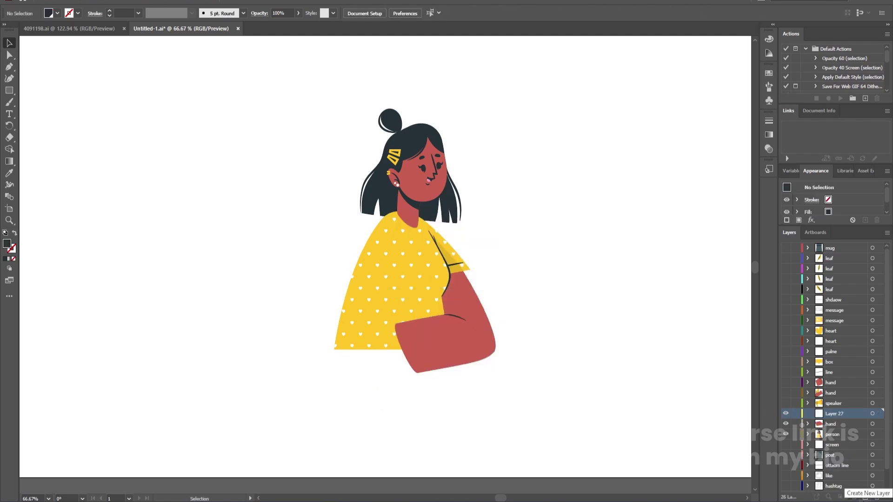
{"action": "key", "text": "ctrl+f"}
{"action": "double_click", "coordinate": [836, 414]}
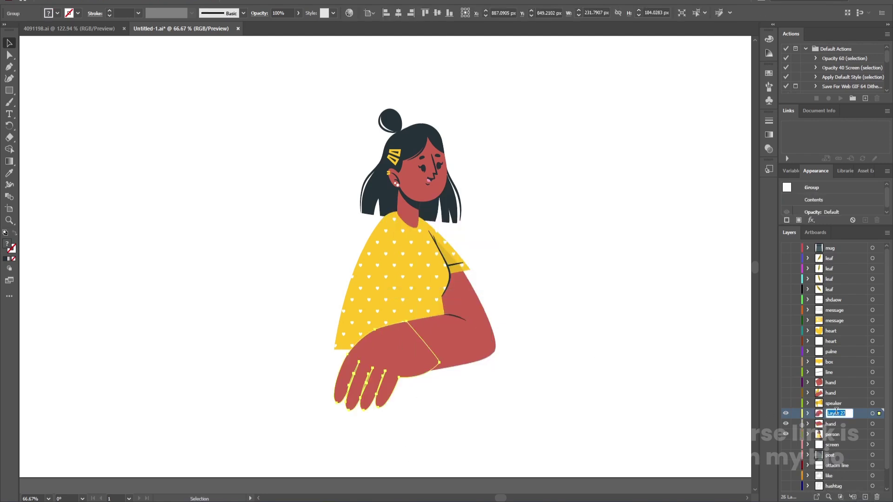
{"action": "type", "text": "hand"}
{"action": "key", "text": "Return"}
{"action": "left_click", "coordinate": [651, 295]}
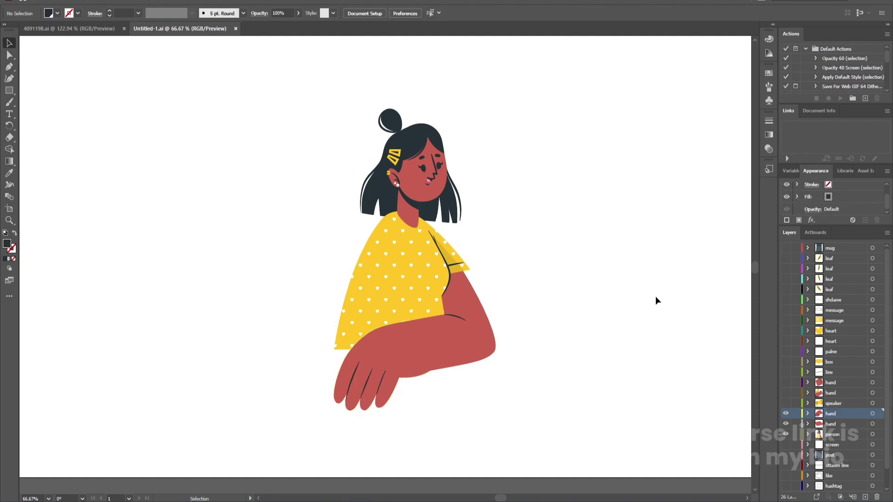
{"action": "left_click", "coordinate": [787, 424]}
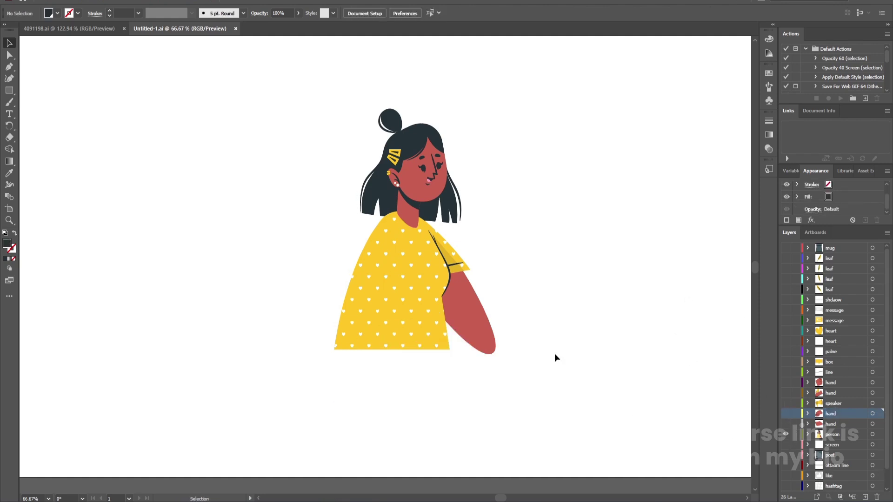
Move the woman's head with its bun and neck in place onto a new layer named "head" above the person layer.
{"action": "left_click", "coordinate": [444, 176]}
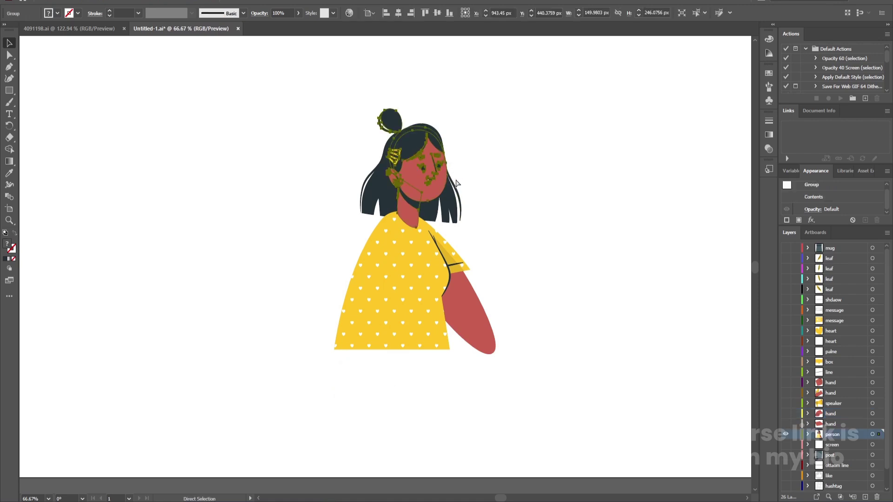
{"action": "key", "text": "Delete"}
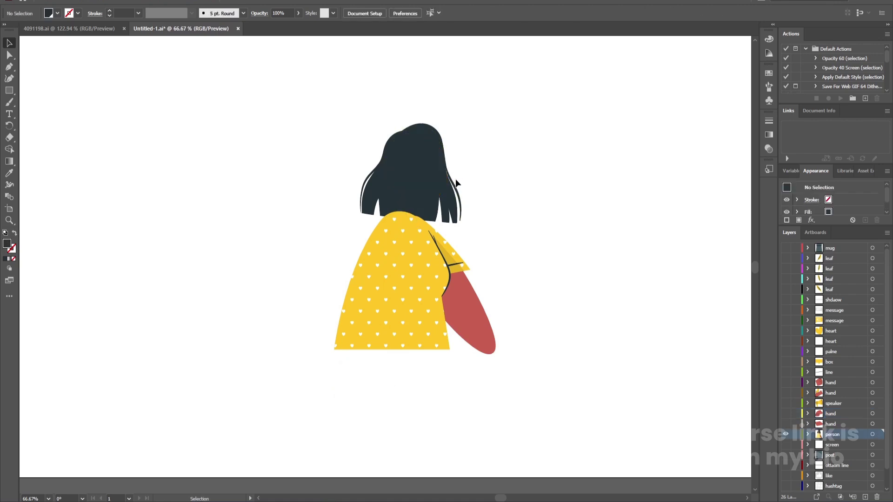
{"action": "left_click", "coordinate": [865, 497]}
{"action": "key", "text": "ctrl+f"}
{"action": "double_click", "coordinate": [822, 433]}
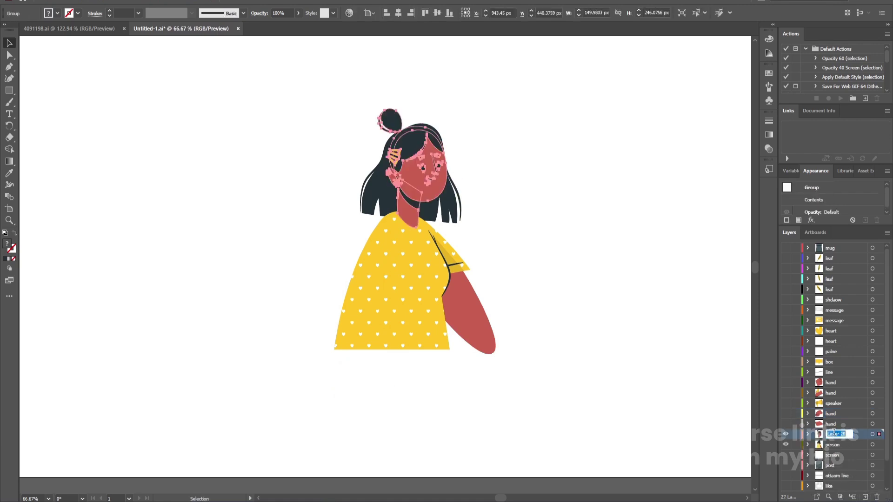
{"action": "type", "text": "head"}
{"action": "key", "text": "Return"}
Move the long back hair in place onto a new layer named "hair" and put that layer directly below the person layer.
{"action": "left_click", "coordinate": [436, 214]}
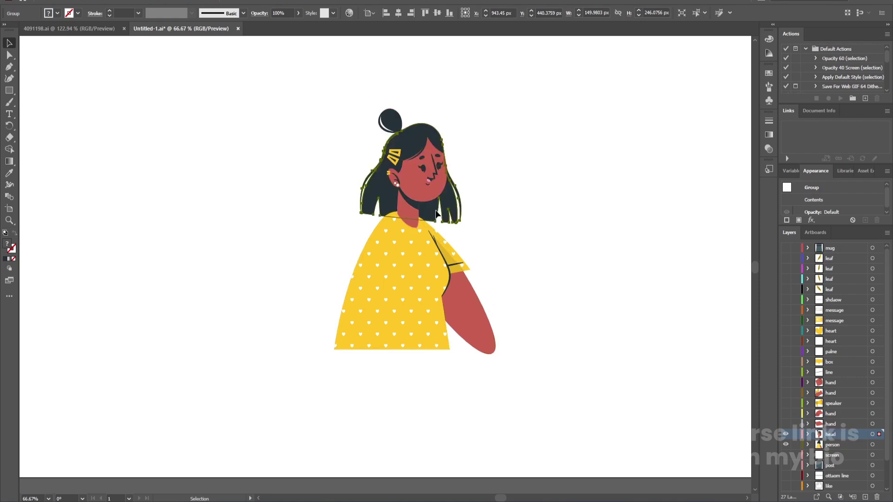
{"action": "key", "text": "Delete"}
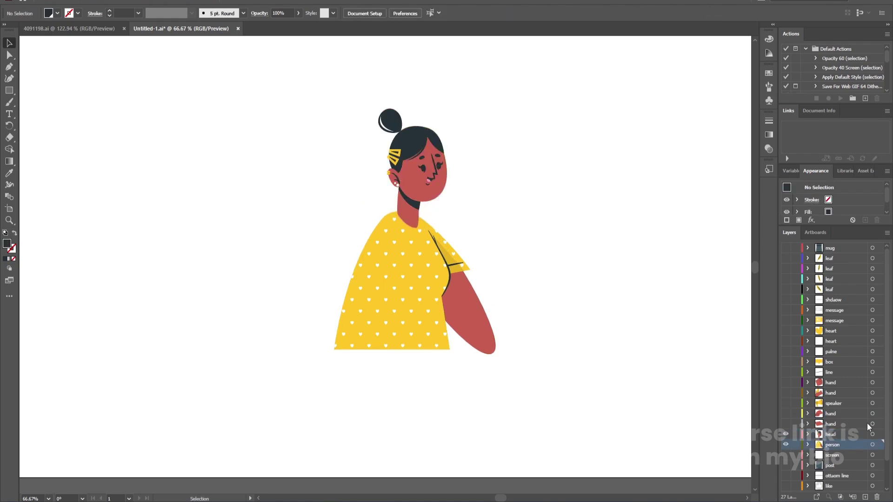
{"action": "left_click", "coordinate": [865, 497]}
{"action": "key", "text": "ctrl+f"}
{"action": "double_click", "coordinate": [818, 447]}
{"action": "type", "text": "h"}
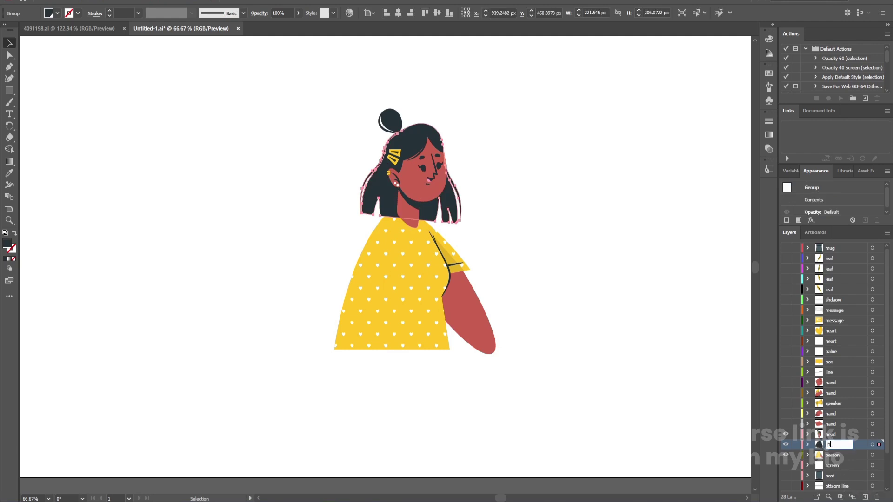
{"action": "type", "text": "air"}
{"action": "key", "text": "Return"}
{"action": "left_click_drag", "start_coordinate": [830, 447], "coordinate": [831, 458]}
{"action": "left_click", "coordinate": [559, 174]}
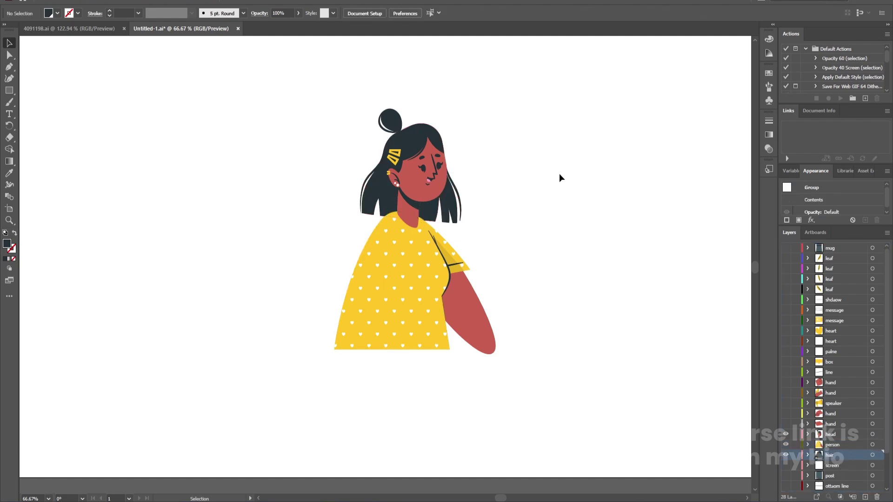
Ungroup the head artwork three levels to separate the bun and neck from the face.
{"action": "scroll", "coordinate": [400, 144], "scroll_direction": "up", "scroll_amount": 3}
{"action": "left_click", "coordinate": [523, 249]}
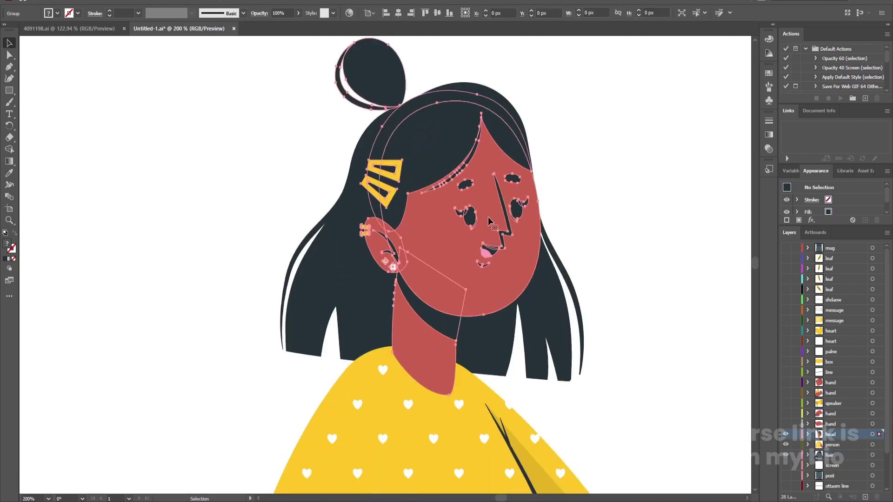
{"action": "scroll", "coordinate": [496, 233], "scroll_direction": "up", "scroll_amount": 1}
{"action": "right_click", "coordinate": [450, 209]}
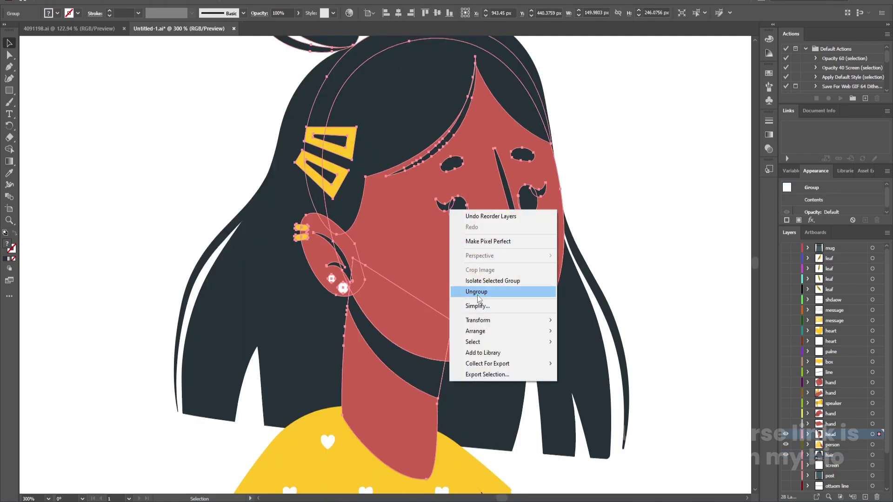
{"action": "left_click", "coordinate": [679, 269]}
{"action": "left_click", "coordinate": [453, 215]}
{"action": "right_click", "coordinate": [452, 215]}
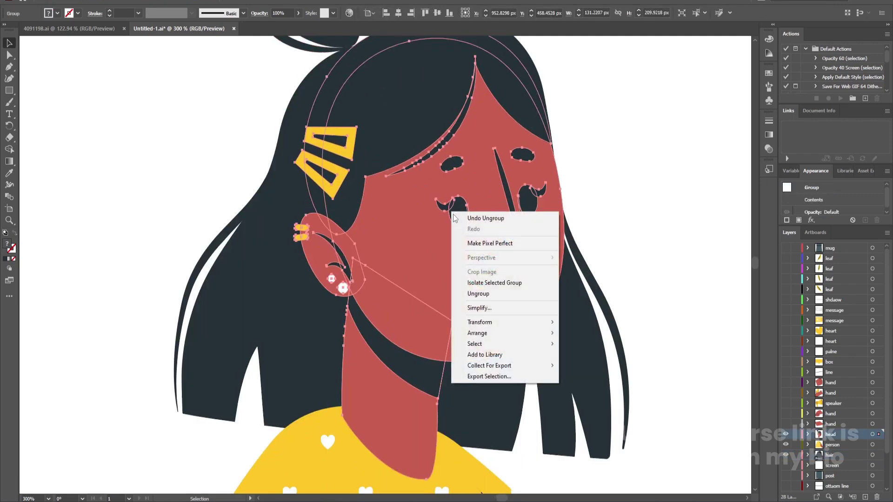
{"action": "left_click", "coordinate": [624, 225]}
{"action": "left_click", "coordinate": [432, 217]}
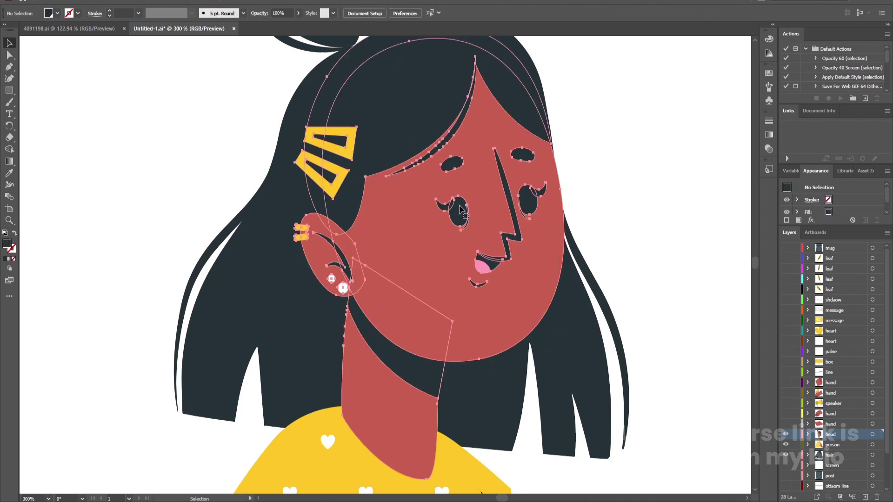
{"action": "right_click", "coordinate": [460, 205]}
{"action": "left_click", "coordinate": [487, 288]}
{"action": "left_click", "coordinate": [649, 252]}
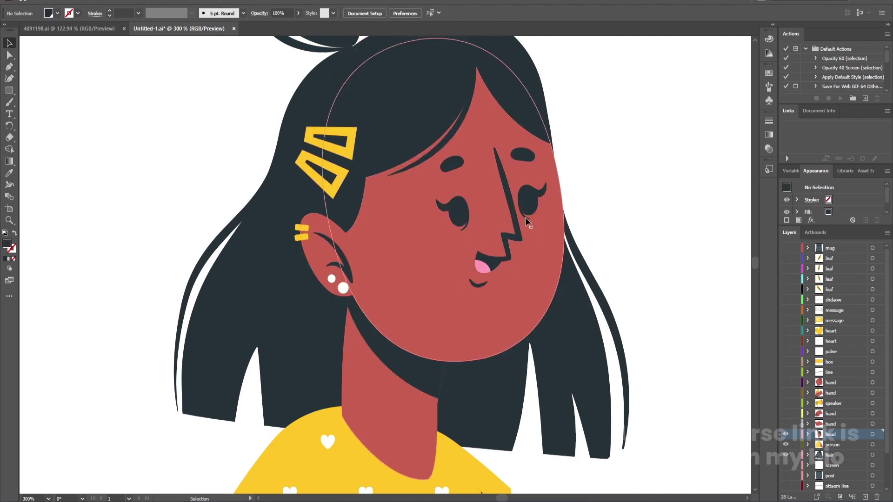
Ungroup the face and its group of facial features to make each eye and eyebrow individually selectable.
{"action": "left_click", "coordinate": [465, 215]}
{"action": "right_click", "coordinate": [467, 212]}
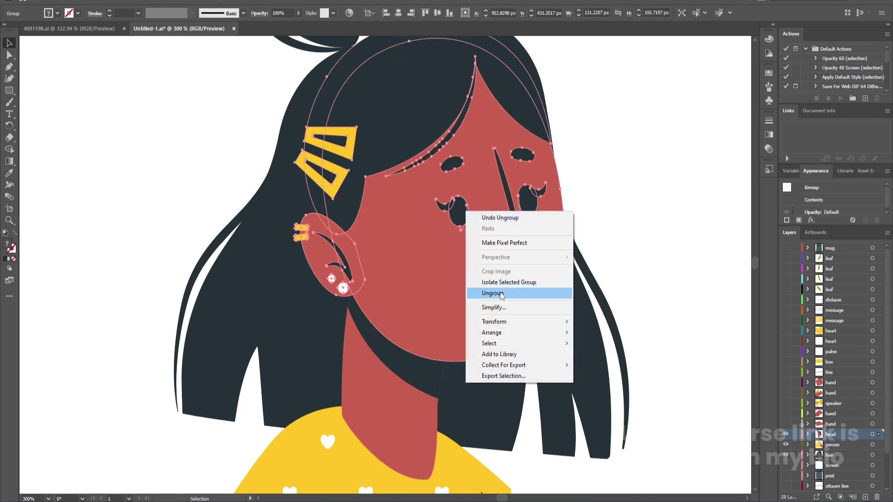
{"action": "left_click", "coordinate": [484, 293]}
{"action": "left_click", "coordinate": [608, 191]}
{"action": "left_click", "coordinate": [524, 208]}
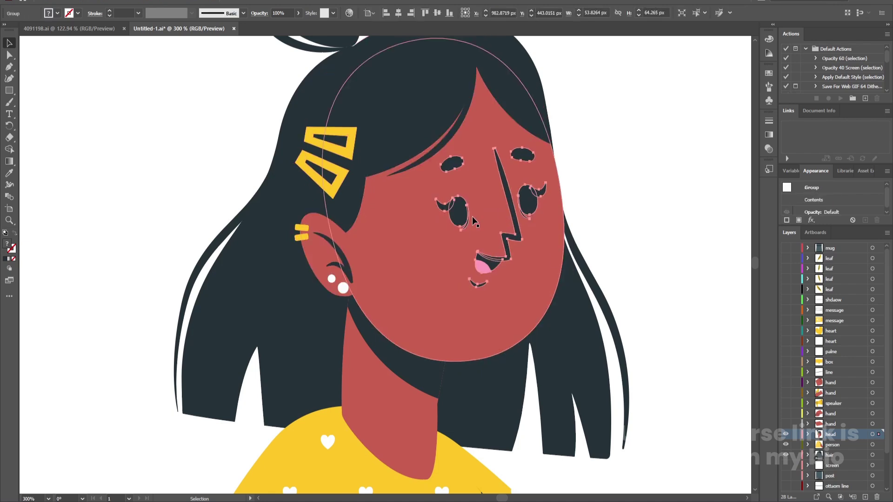
{"action": "right_click", "coordinate": [461, 214]}
{"action": "left_click", "coordinate": [487, 295]}
{"action": "left_click", "coordinate": [641, 218]}
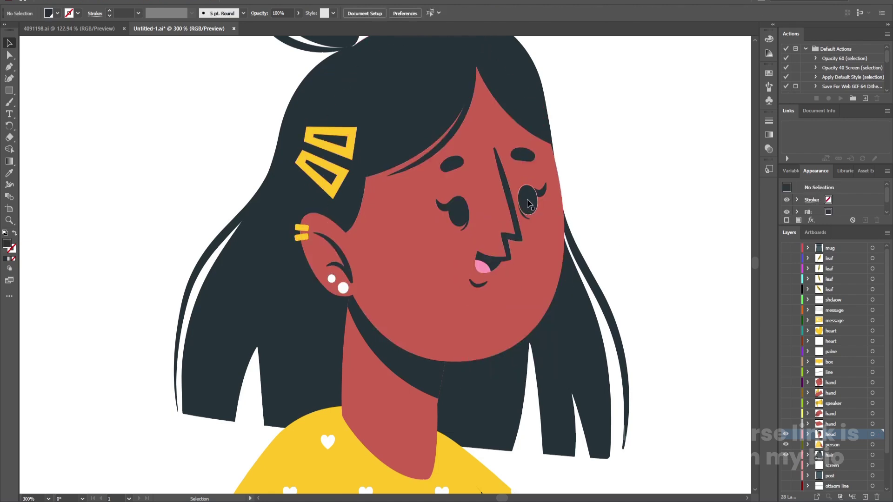
Move both eyes with their lashes in place onto a new layer named "eyes" above the head layer.
{"action": "left_click", "coordinate": [460, 213]}
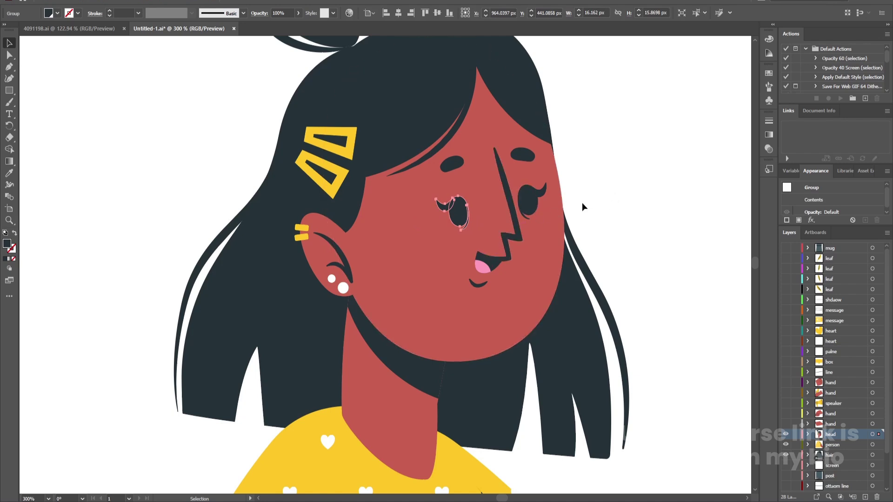
{"action": "left_click", "coordinate": [526, 205], "text": "shift"}
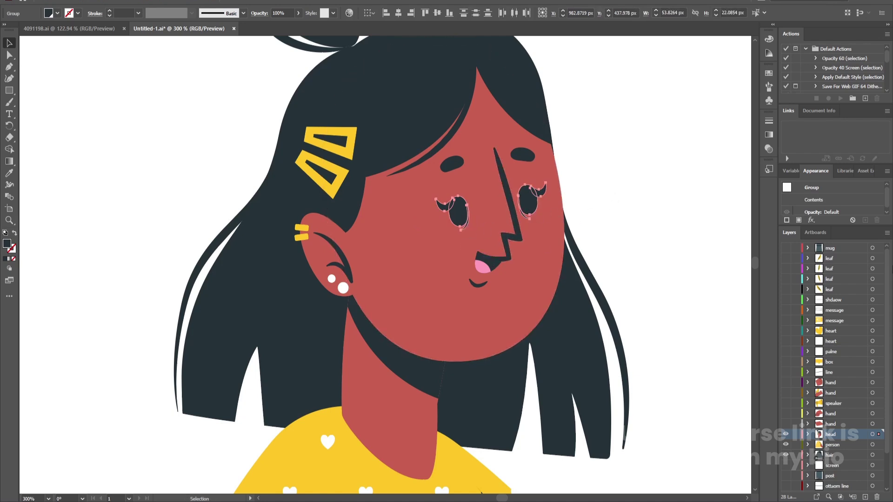
{"action": "key", "text": "Delete"}
{"action": "left_click", "coordinate": [877, 497]}
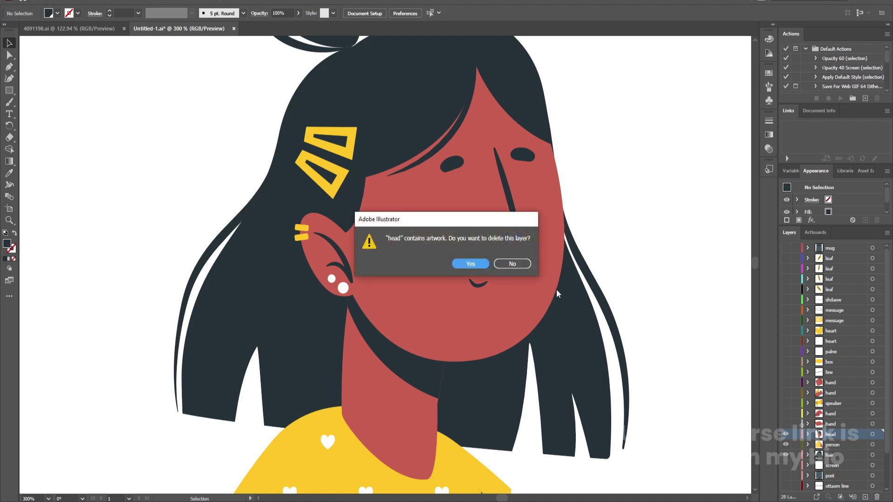
{"action": "left_click", "coordinate": [512, 264]}
{"action": "left_click", "coordinate": [865, 497]}
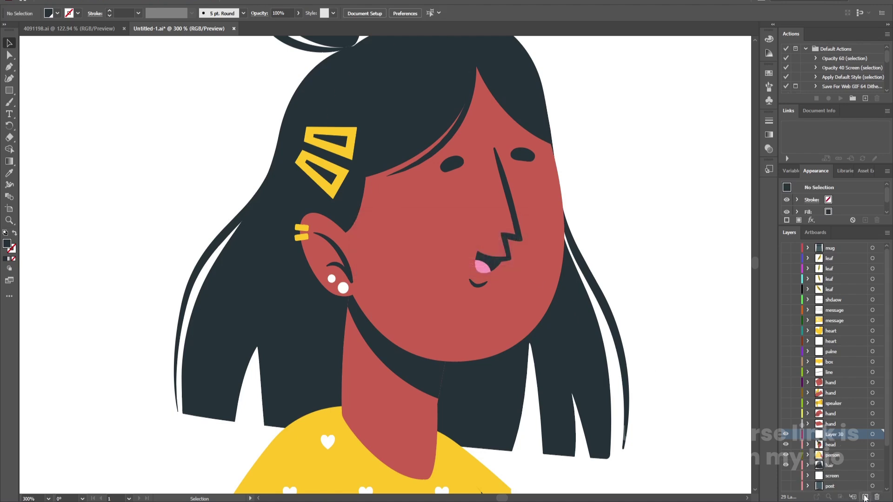
{"action": "key", "text": "ctrl+f"}
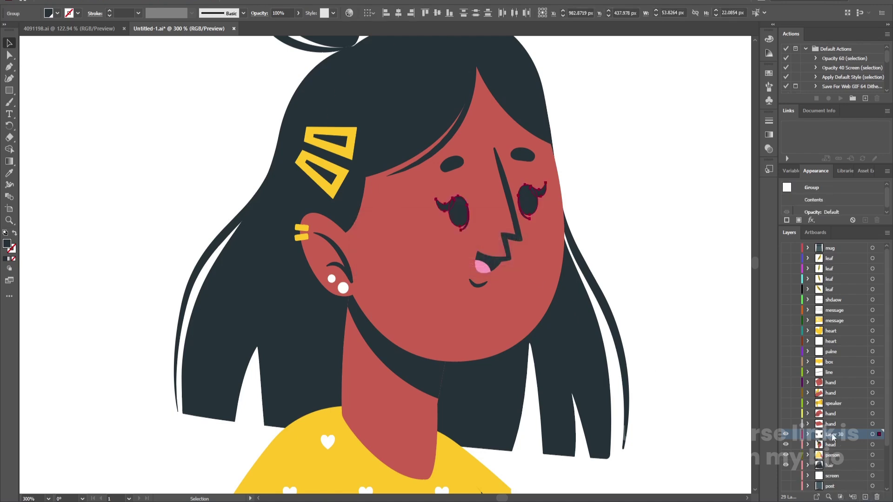
{"action": "double_click", "coordinate": [833, 435]}
{"action": "type", "text": "eues"}
{"action": "key", "text": "Return"}
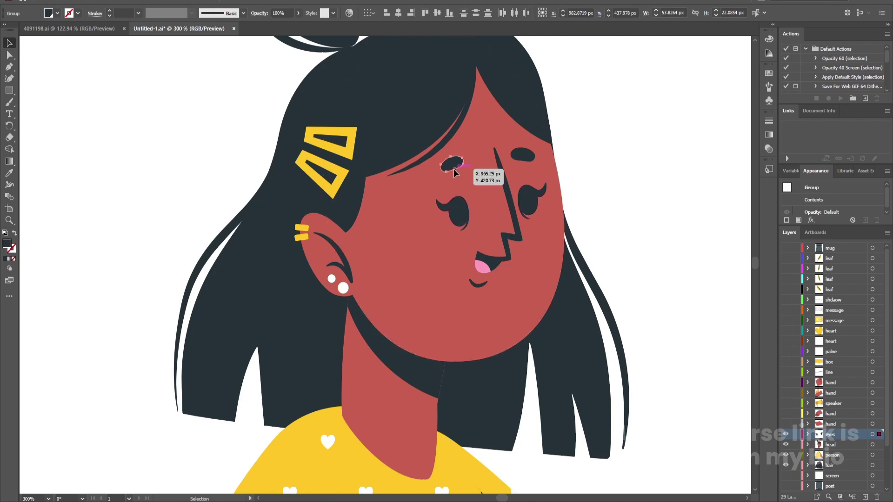
Move both eyebrows in place onto a new layer named "eyebrows" above the head layer, and hide the eyebrows and eyes layers.
{"action": "left_click", "coordinate": [452, 163]}
{"action": "left_click", "coordinate": [529, 158], "text": "shift"}
{"action": "key", "text": "ctrl+x"}
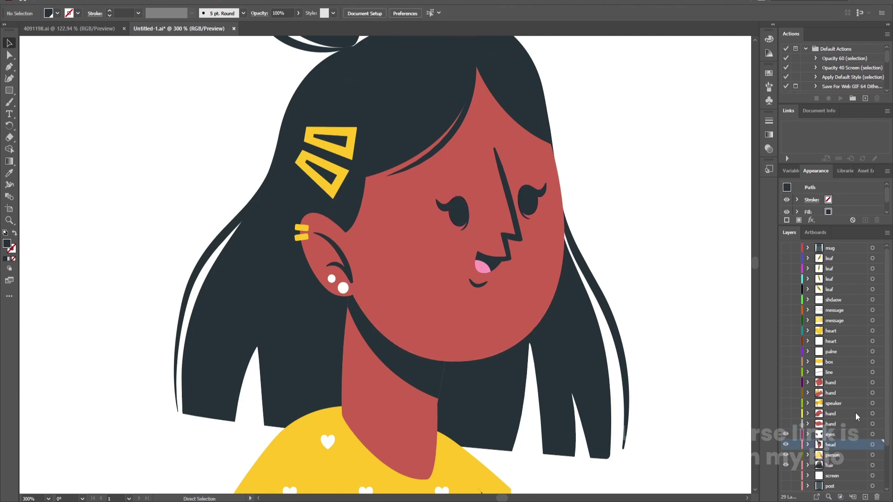
{"action": "left_click", "coordinate": [866, 497]}
{"action": "key", "text": "ctrl+f"}
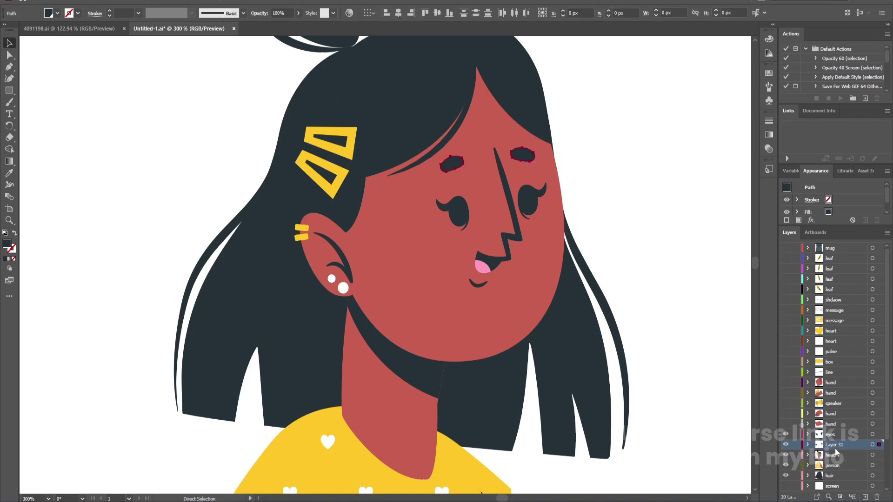
{"action": "double_click", "coordinate": [834, 445]}
{"action": "type", "text": "eyebrow"}
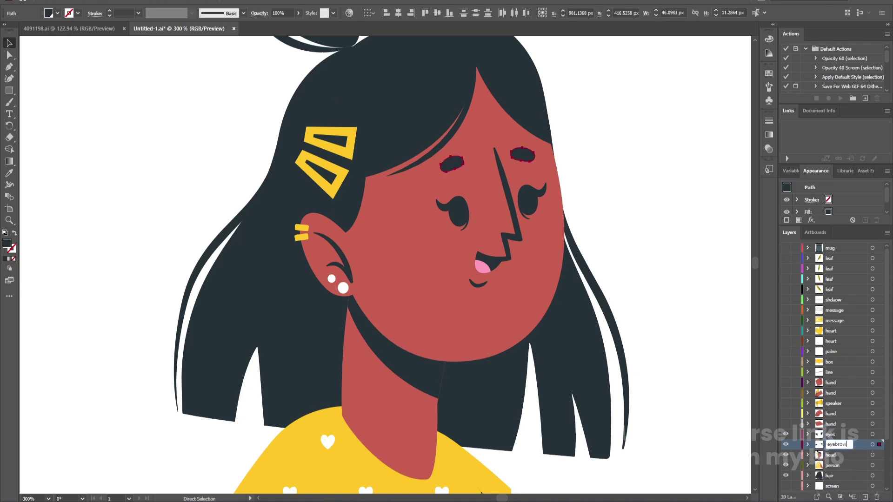
{"action": "type", "text": "s"}
{"action": "key", "text": "Return"}
{"action": "left_click", "coordinate": [786, 444]}
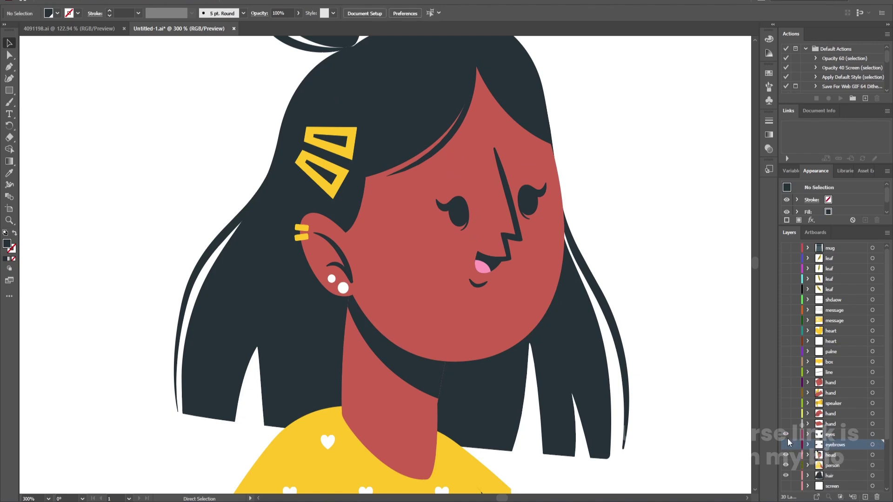
{"action": "left_click", "coordinate": [787, 434]}
Move the mouth and the small curve beneath it in place onto a new layer named "mouth" above the head layer.
{"action": "left_click", "coordinate": [483, 268]}
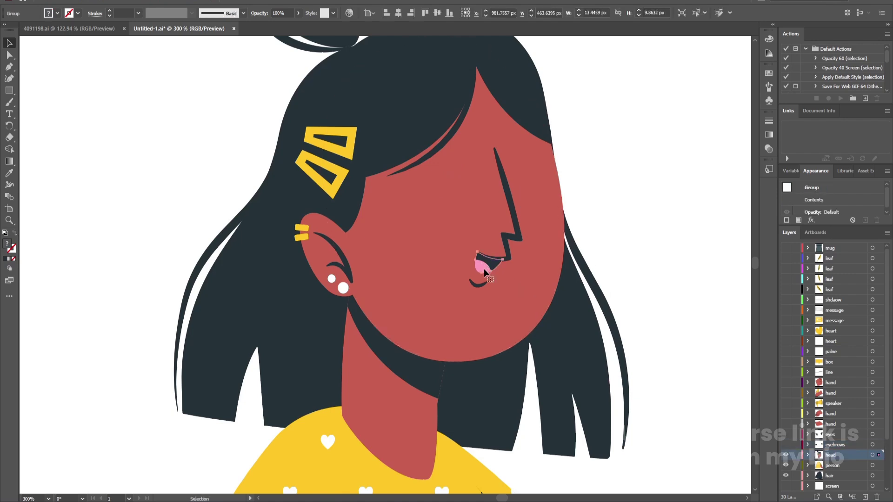
{"action": "left_click", "coordinate": [479, 287], "text": "shift"}
{"action": "key", "text": "Delete"}
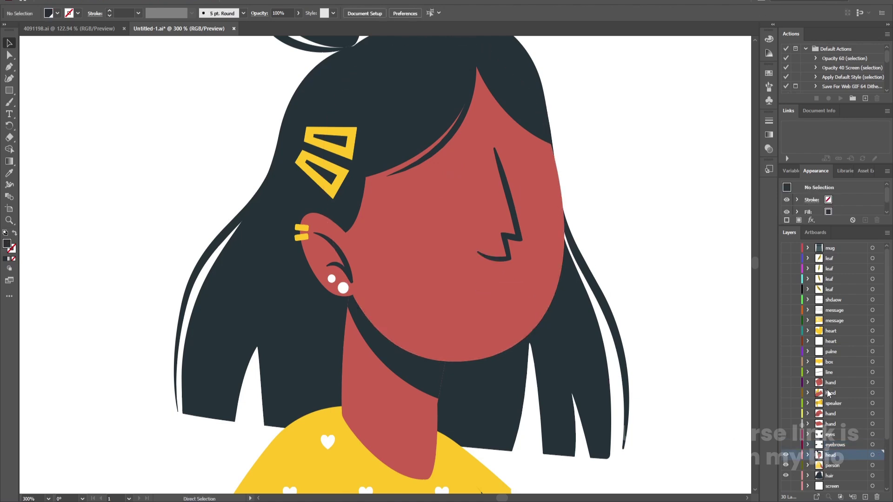
{"action": "left_click", "coordinate": [858, 495]}
{"action": "key", "text": "ctrl+f"}
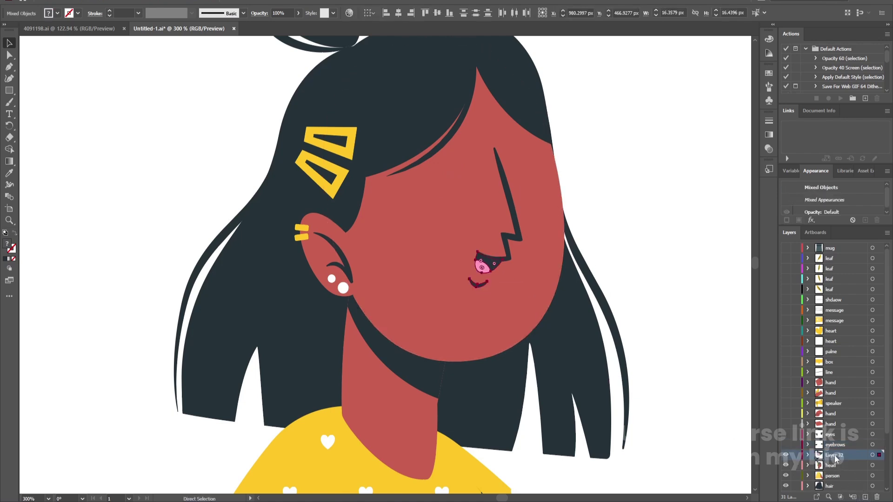
{"action": "double_click", "coordinate": [835, 455]}
{"action": "type", "text": "mouth"}
{"action": "key", "text": "Return"}
Turn the visibility of all hidden illustration layers back on and save the document with nothing selected.
{"action": "key", "text": "ctrl+0"}
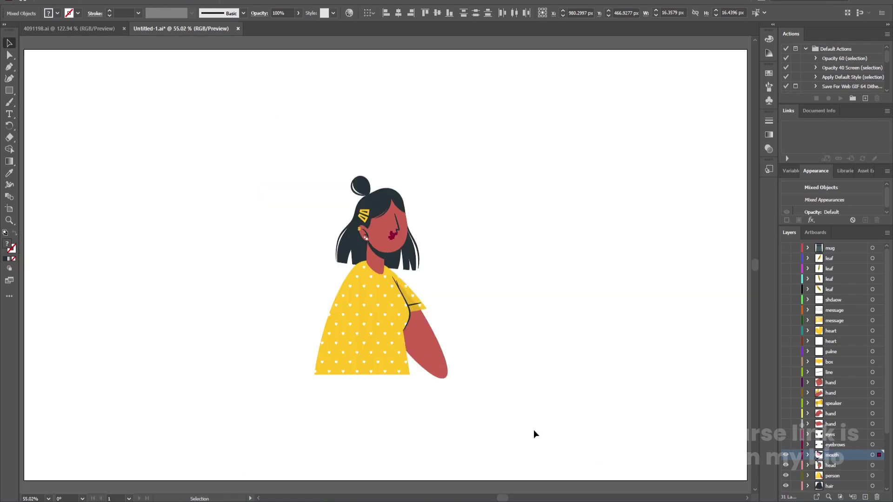
{"action": "scroll", "coordinate": [882, 386], "scroll_direction": "down", "scroll_amount": 3}
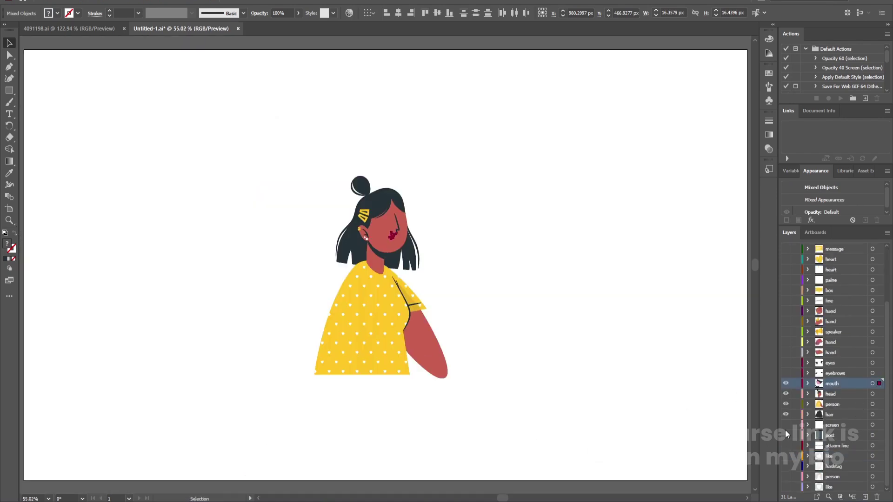
{"action": "left_click_drag", "start_coordinate": [785, 425], "coordinate": [786, 487]}
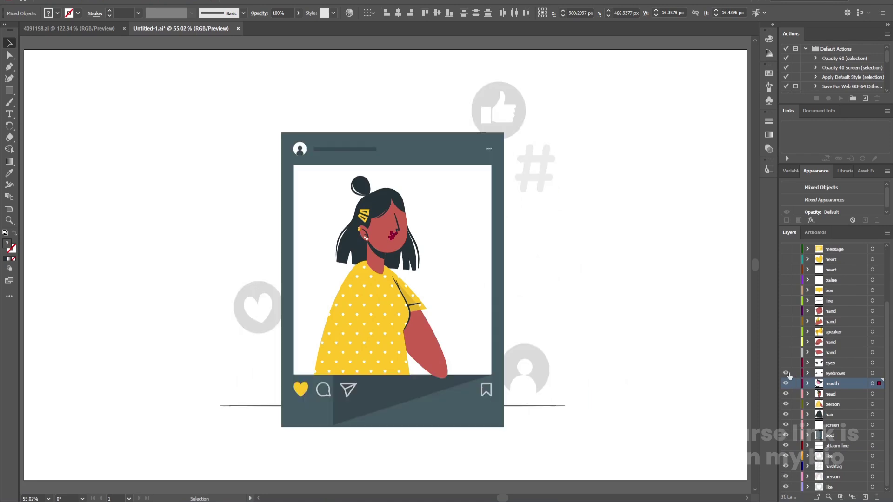
{"action": "left_click_drag", "start_coordinate": [785, 373], "coordinate": [785, 199]}
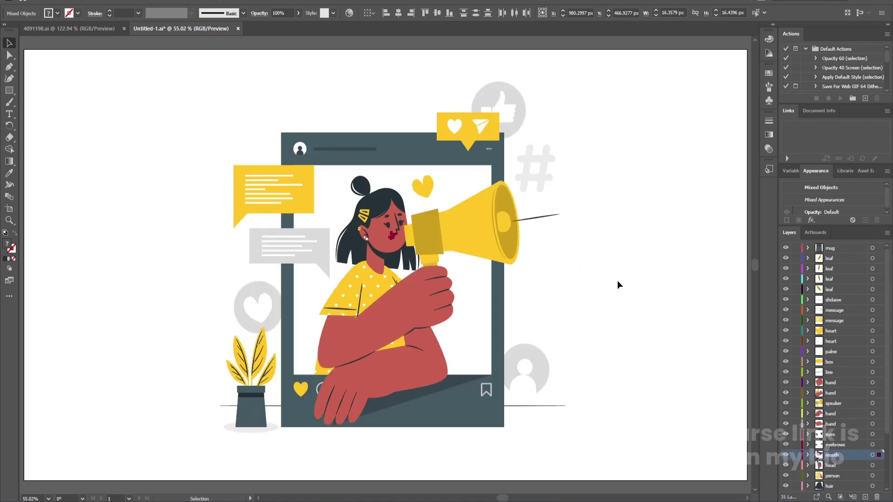
{"action": "key", "text": "ctrl+shift+a"}
{"action": "key", "text": "ctrl+s"}
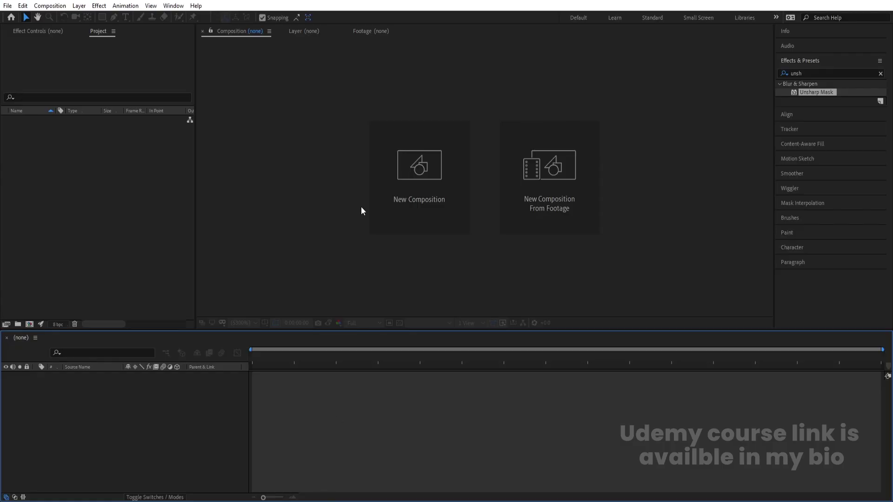
In After Effects, create a 1920 x 1080 px composition named "Main Animation" and display its title/action safe guides.
{"action": "left_click", "coordinate": [406, 171]}
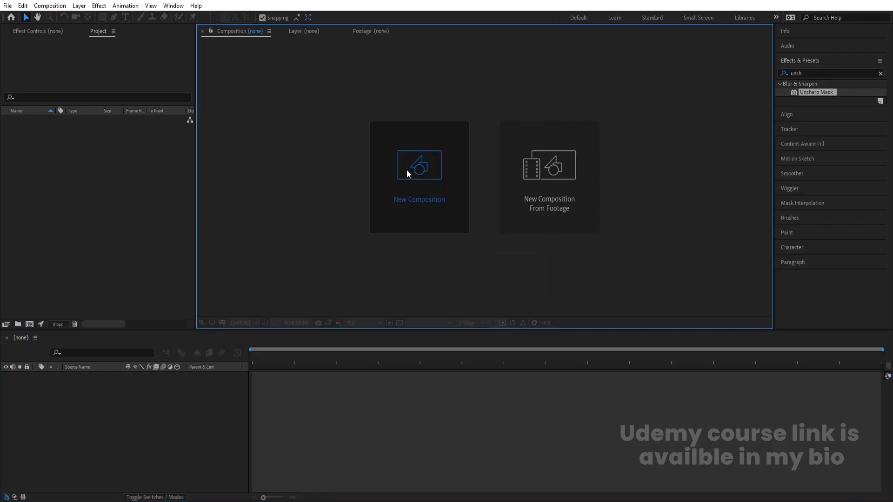
{"action": "type", "text": "Main"}
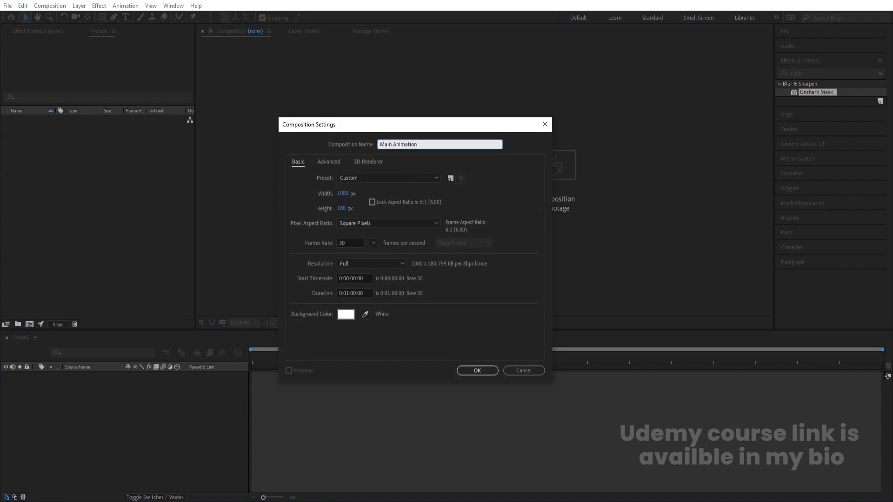
{"action": "type", "text": " Animation"}
{"action": "left_click", "coordinate": [342, 208]}
{"action": "type", "text": "1080"}
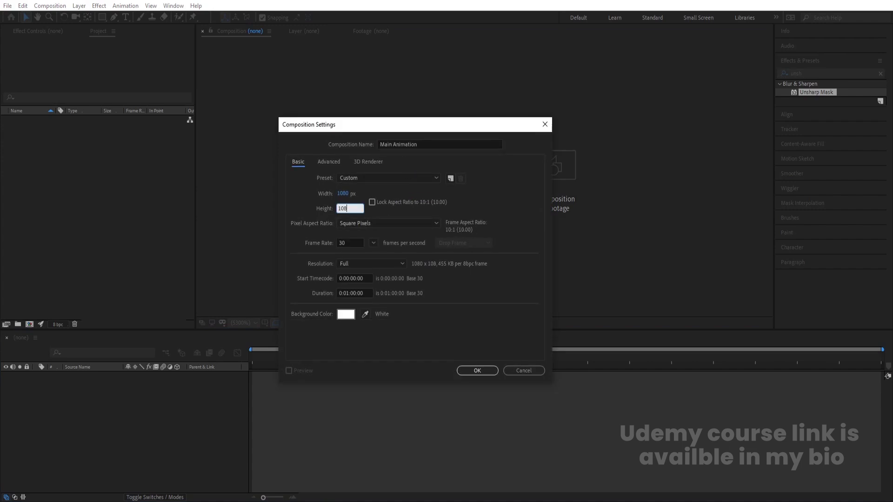
{"action": "left_click", "coordinate": [344, 194]}
{"action": "type", "text": "1920"}
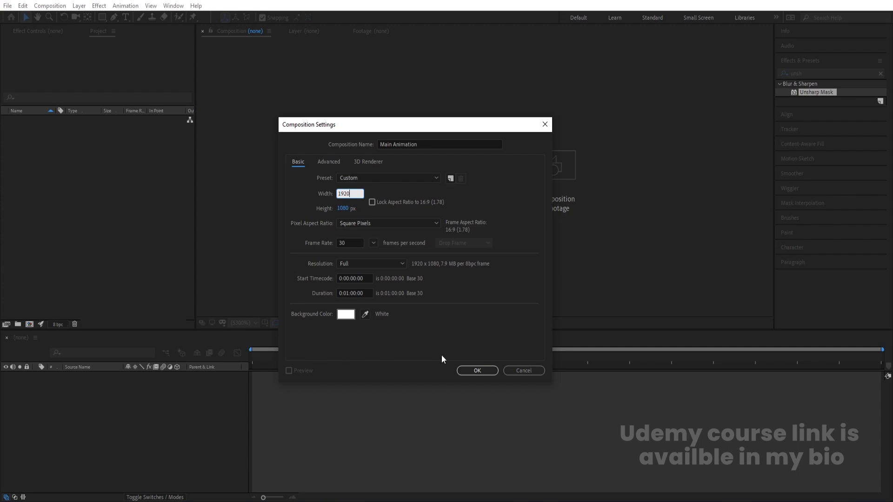
{"action": "left_click", "coordinate": [478, 371]}
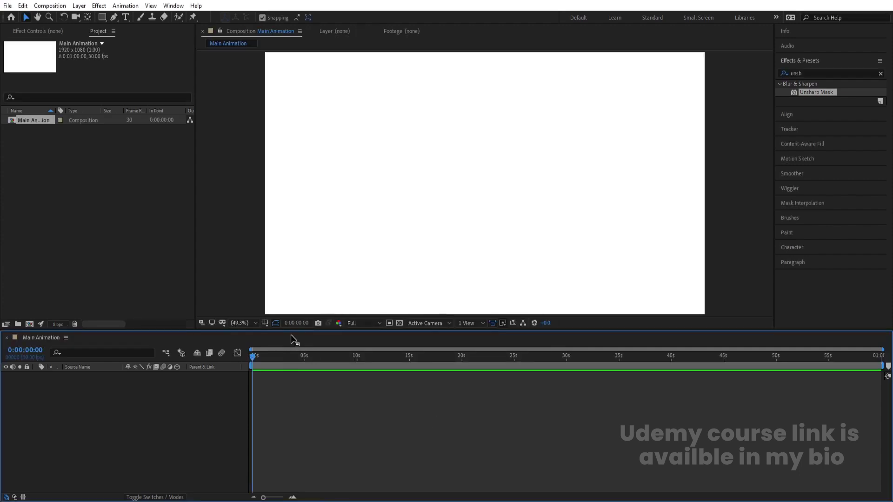
{"action": "left_click", "coordinate": [265, 323]}
{"action": "left_click", "coordinate": [275, 334]}
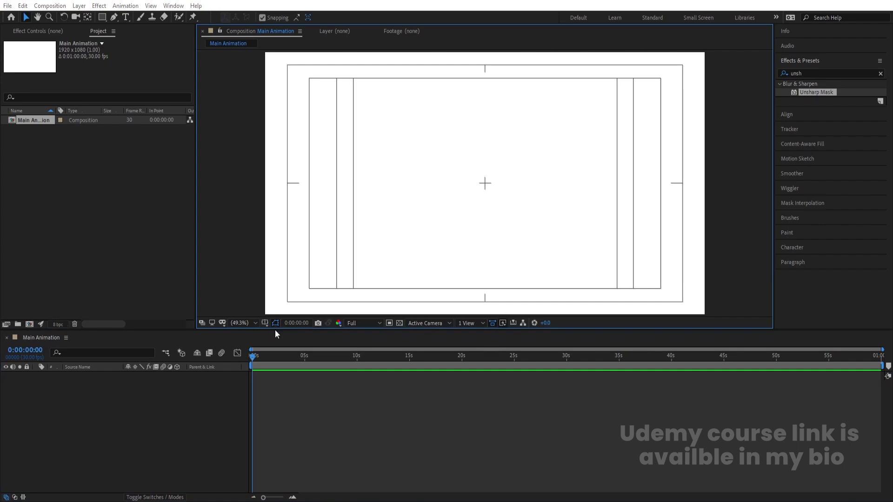
Import Untitled-1.ai into the project as "Composition - Retain Layer Sizes".
{"action": "key", "text": "ctrl+i"}
{"action": "left_click", "coordinate": [151, 144]}
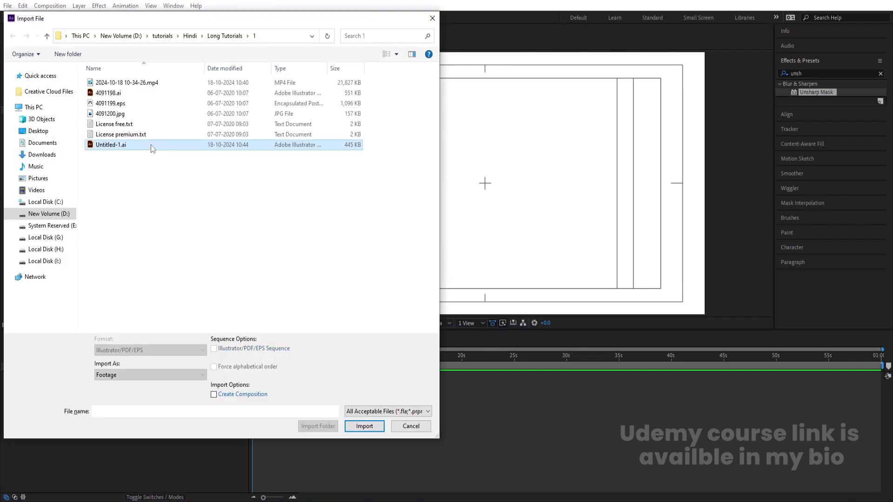
{"action": "left_click", "coordinate": [124, 374]}
{"action": "left_click", "coordinate": [128, 392]}
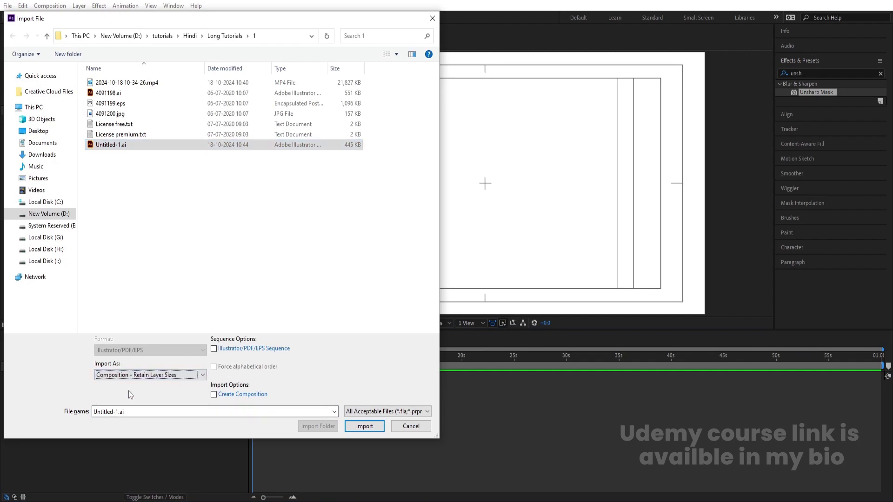
{"action": "key", "text": "Num_Lock"}
{"action": "left_click", "coordinate": [367, 428]}
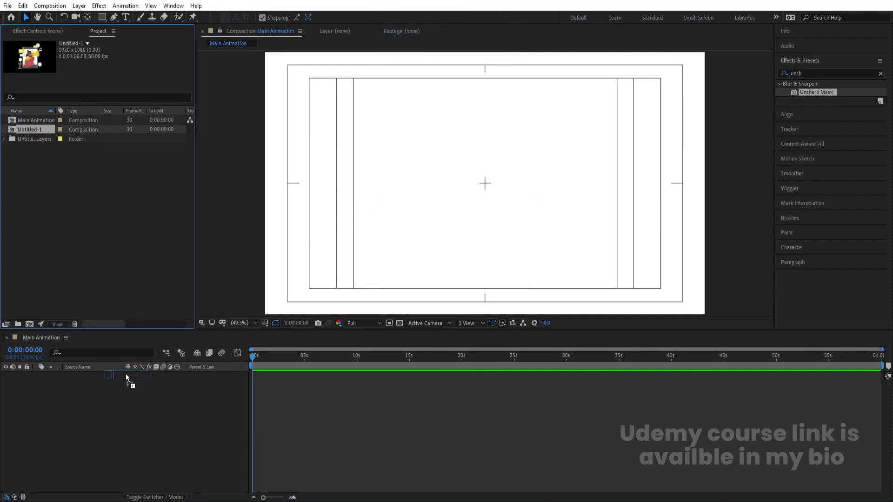
Place the Untitled-1 composition in Main Animation, and set the nested composition's background color to white.
{"action": "left_click_drag", "start_coordinate": [126, 378], "coordinate": [127, 378]}
{"action": "double_click", "coordinate": [100, 377]}
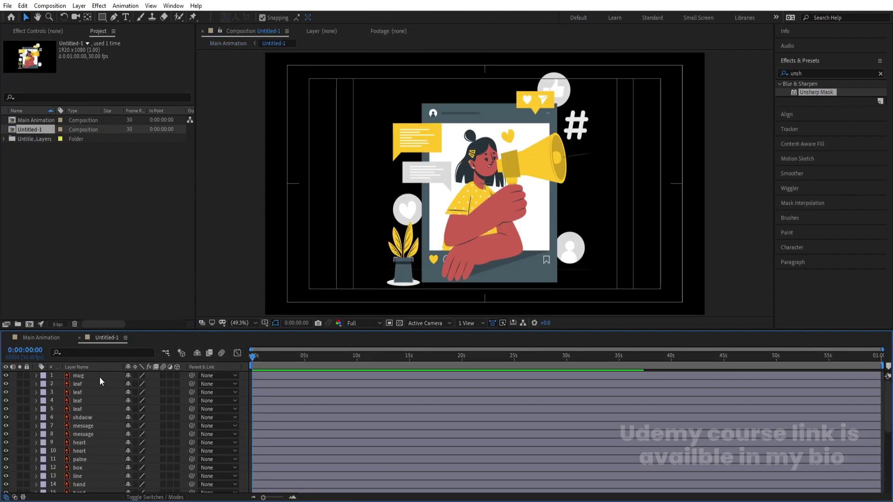
{"action": "key", "text": "ctrl+k"}
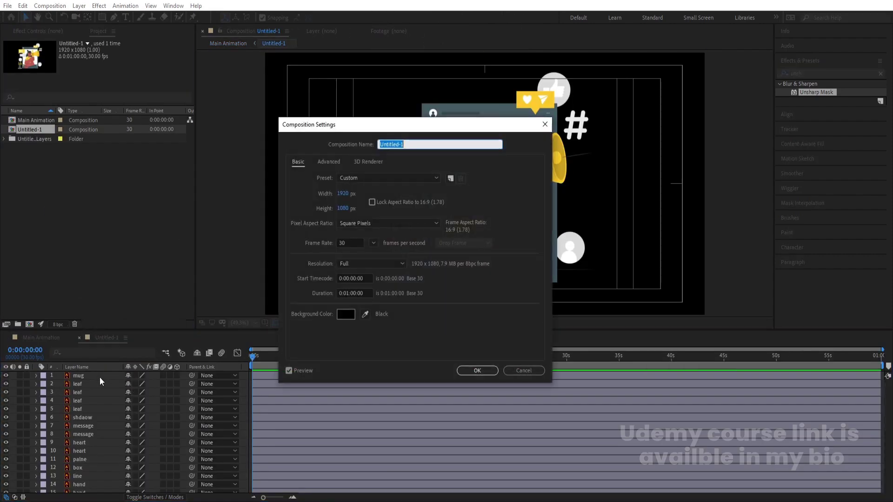
{"action": "left_click", "coordinate": [346, 314]}
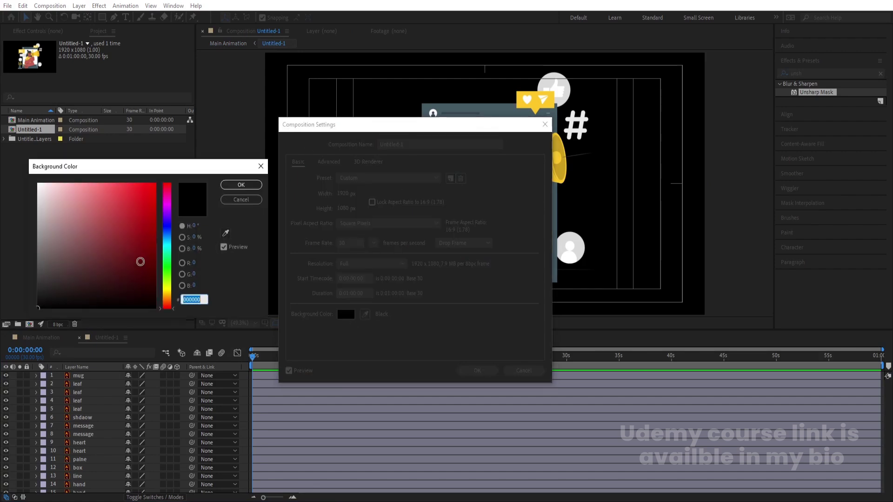
{"action": "key", "text": "Return"}
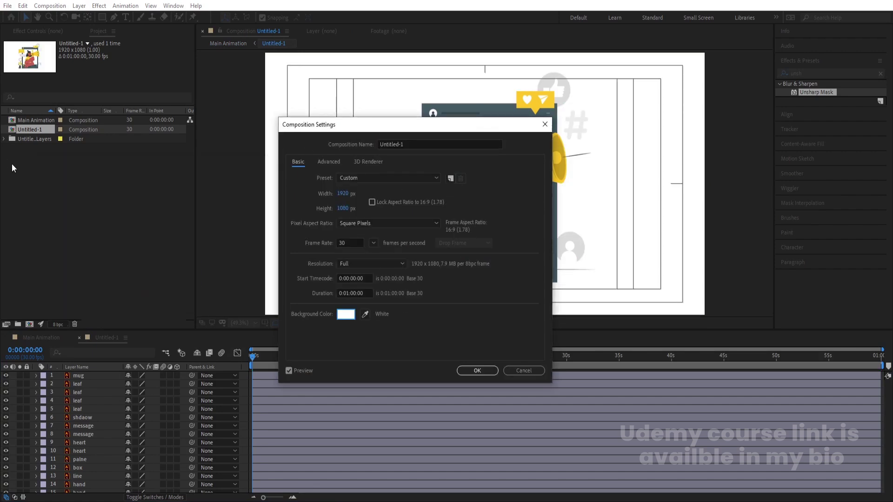
{"action": "key", "text": "Return"}
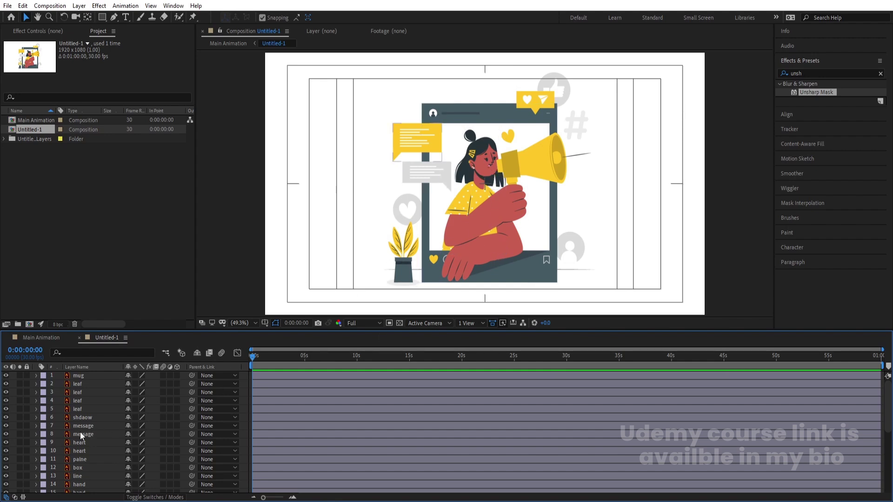
Select the layers from eyes through post in Untitled-1 and toggle their visibility to check the selection.
{"action": "scroll", "coordinate": [80, 432], "scroll_direction": "down", "scroll_amount": 1}
{"action": "scroll", "coordinate": [94, 435], "scroll_direction": "down", "scroll_amount": 1}
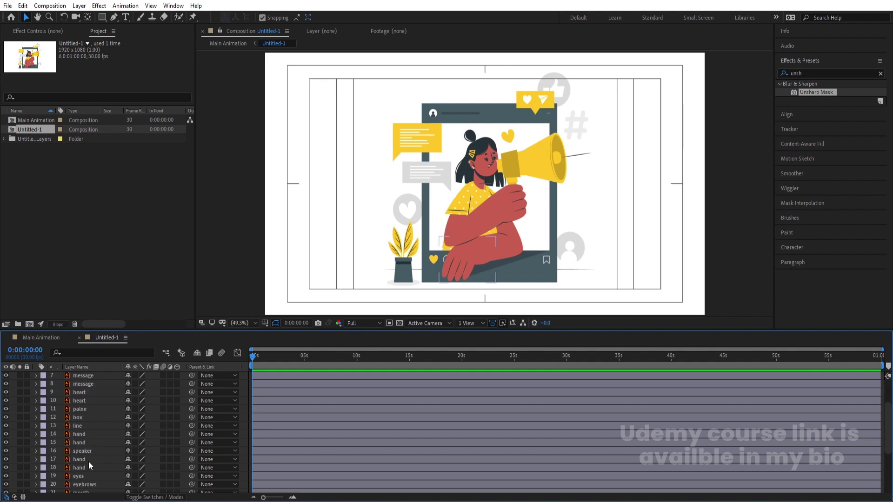
{"action": "left_click", "coordinate": [79, 475]}
{"action": "scroll", "coordinate": [117, 394], "scroll_direction": "down", "scroll_amount": 3}
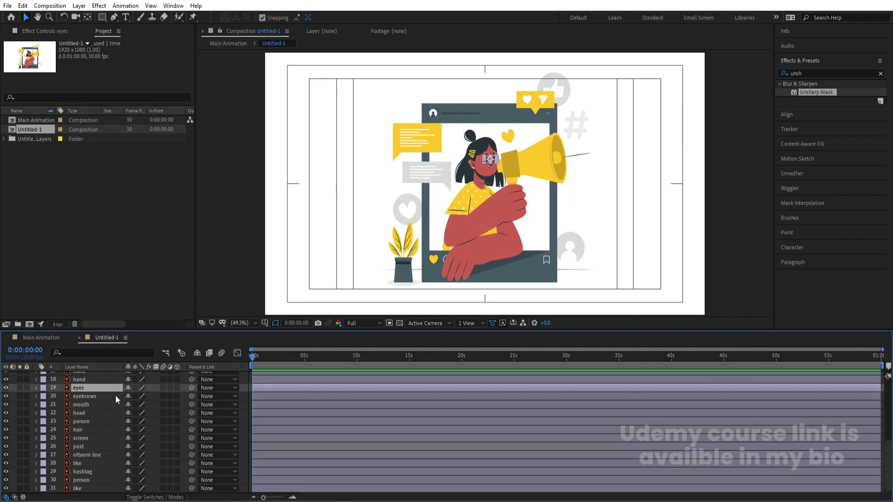
{"action": "left_click", "coordinate": [82, 446], "text": "shift"}
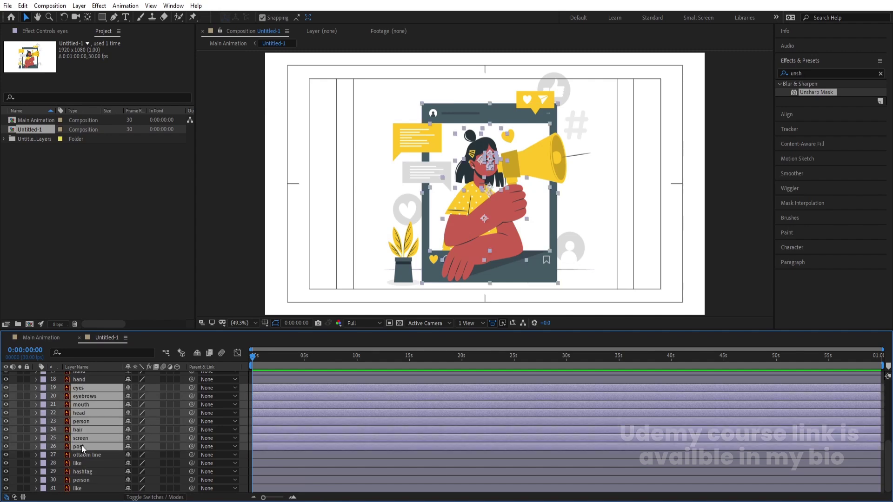
{"action": "left_click", "coordinate": [5, 388]}
{"action": "left_click", "coordinate": [5, 388]}
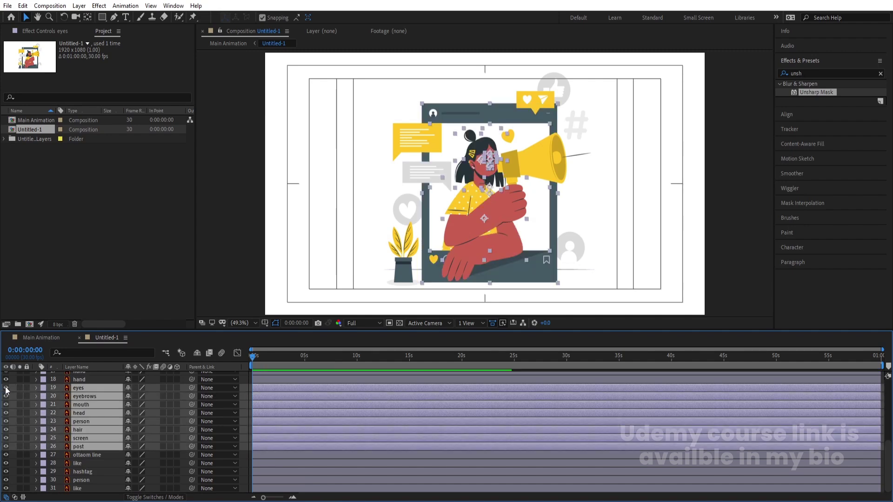
Extend the layer selection upward from eyes to include the speaker layer and the four hand layers, up to layer 14.
{"action": "scroll", "coordinate": [89, 397], "scroll_direction": "up", "scroll_amount": 1}
{"action": "left_click", "coordinate": [84, 405], "text": "ctrl"}
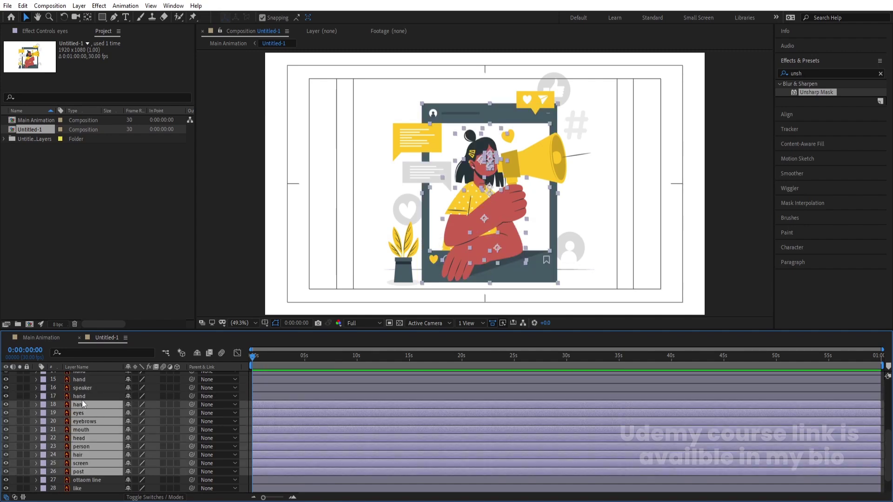
{"action": "left_click", "coordinate": [80, 397], "text": "ctrl"}
{"action": "left_click", "coordinate": [80, 388], "text": "ctrl"}
{"action": "left_click", "coordinate": [80, 380], "text": "ctrl"}
{"action": "scroll", "coordinate": [82, 403], "scroll_direction": "up", "scroll_amount": 2}
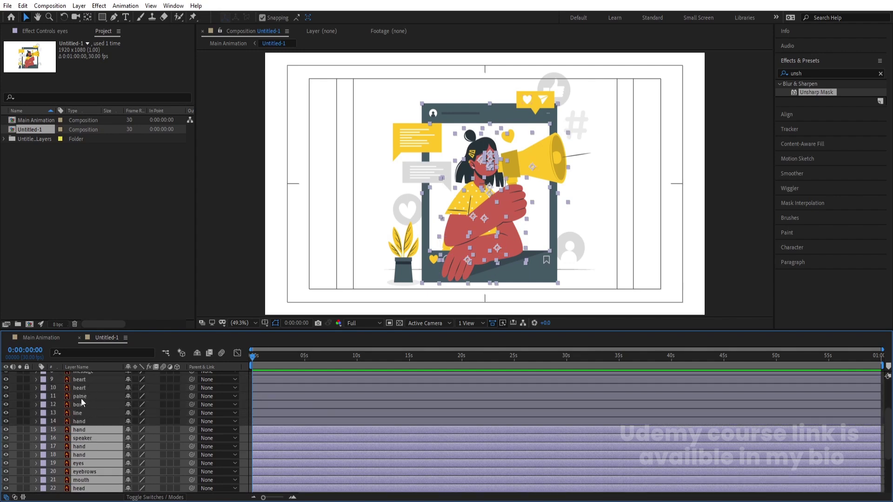
{"action": "left_click", "coordinate": [79, 422], "text": "ctrl"}
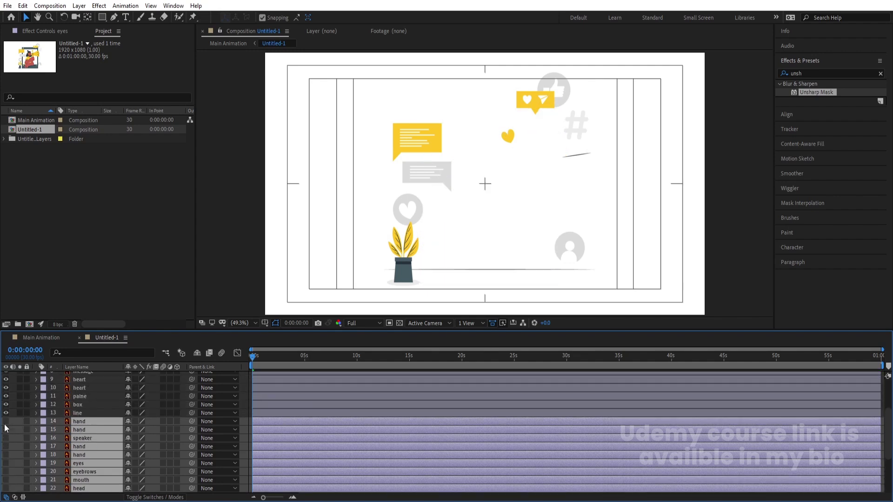
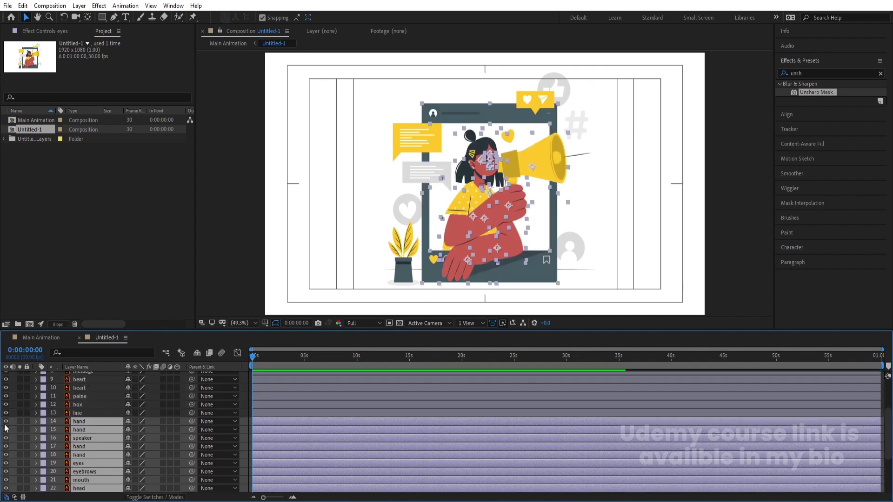
Pre-compose the selected layers as "Insta post", and hide and lock the resulting layer.
{"action": "scroll", "coordinate": [82, 451], "scroll_direction": "down", "scroll_amount": 3}
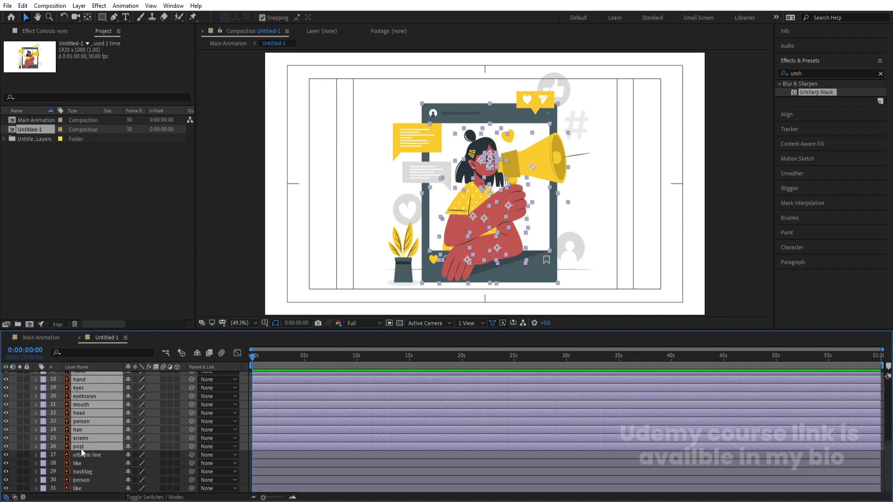
{"action": "scroll", "coordinate": [81, 449], "scroll_direction": "up", "scroll_amount": 1}
{"action": "key", "text": "ctrl+shift+c"}
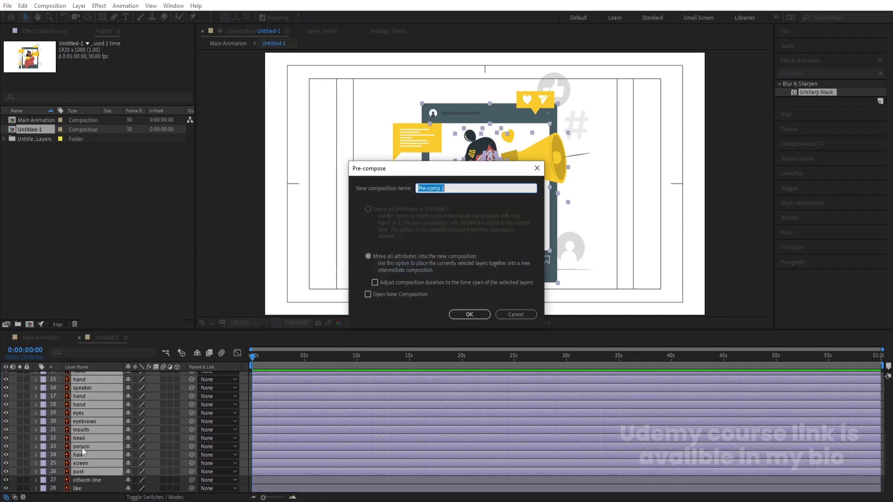
{"action": "key", "text": "BackSpace"}
{"action": "type", "text": "Insta post"}
{"action": "key", "text": "Return"}
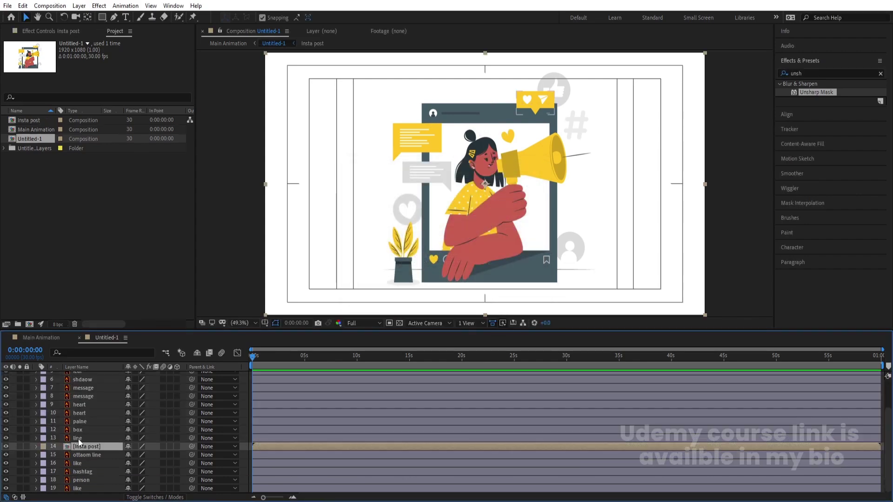
{"action": "left_click", "coordinate": [6, 446]}
{"action": "left_click", "coordinate": [27, 446]}
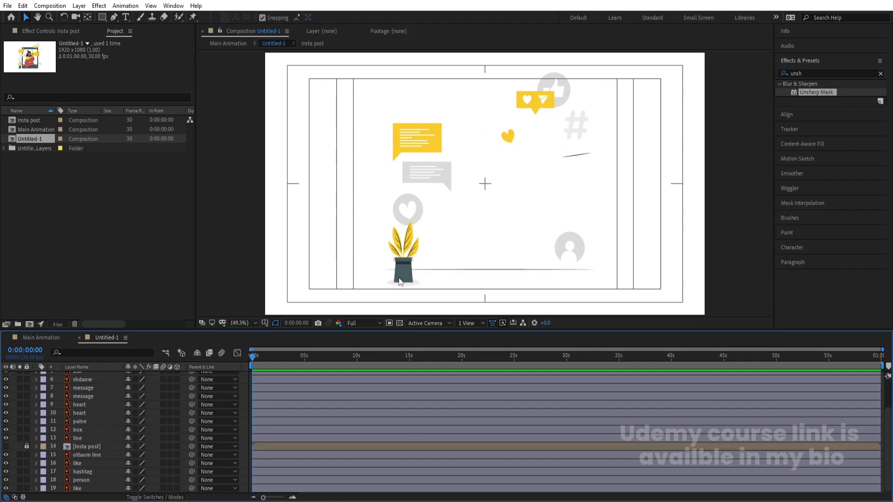
Select the mug, the four leaf layers and the plant's shdaow layer, and solo them.
{"action": "left_click", "coordinate": [403, 289]}
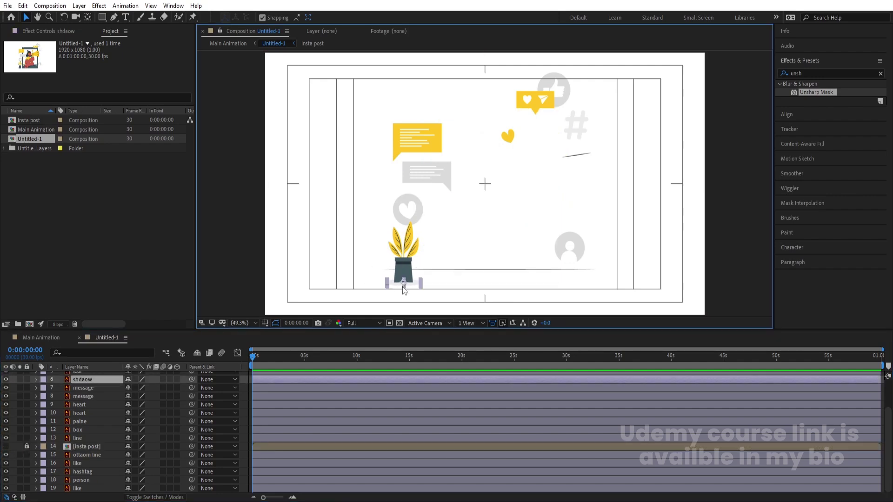
{"action": "scroll", "coordinate": [133, 412], "scroll_direction": "up", "scroll_amount": 3}
{"action": "left_click", "coordinate": [93, 409]}
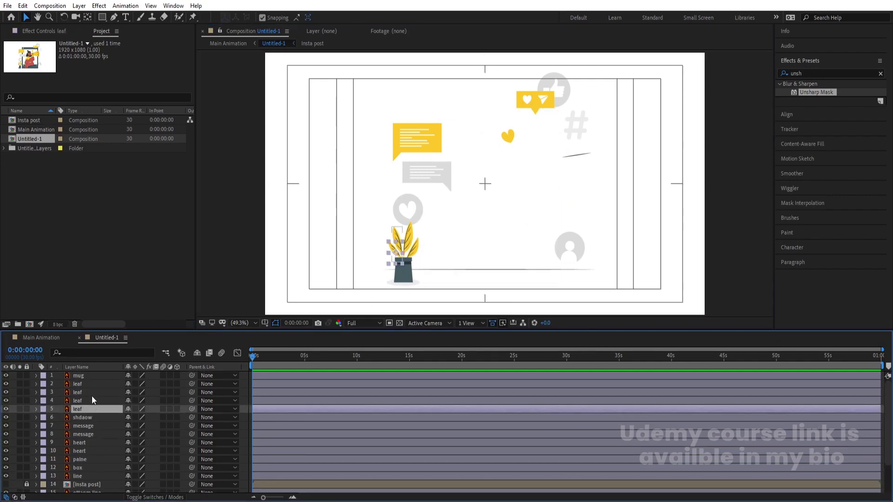
{"action": "left_click", "coordinate": [76, 383], "text": "shift"}
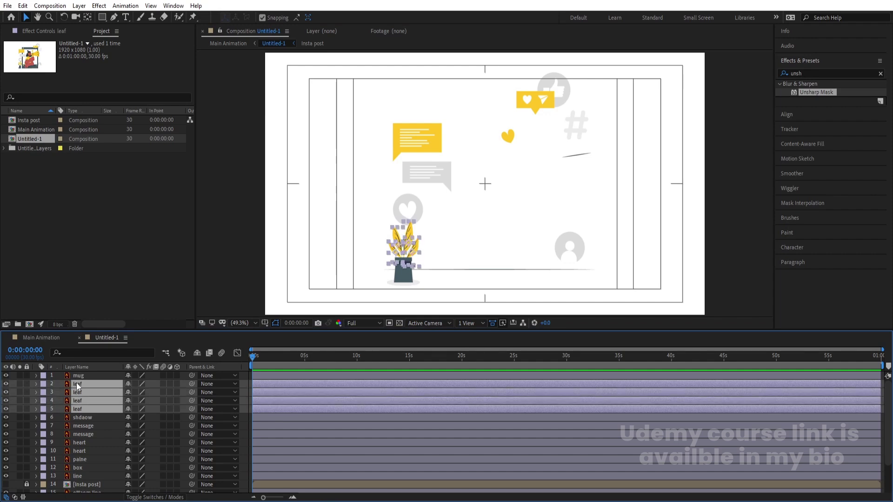
{"action": "scroll", "coordinate": [422, 275], "scroll_direction": "up", "scroll_amount": 3}
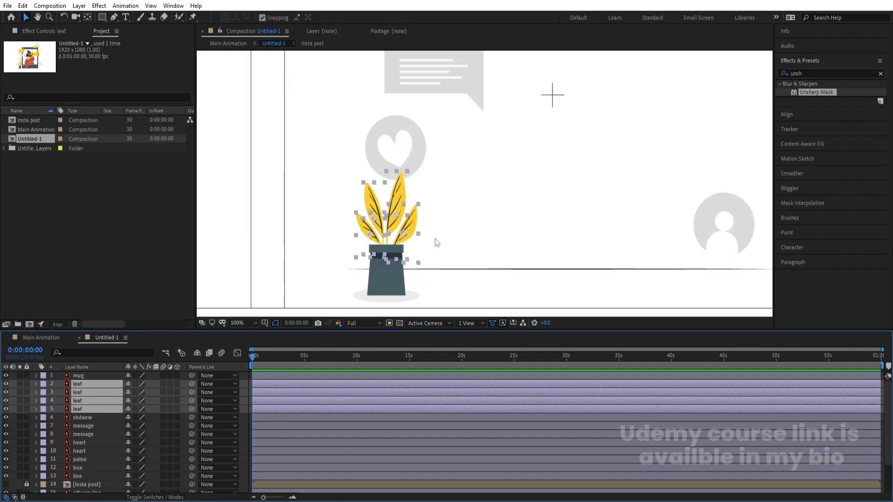
{"action": "left_click_drag", "start_coordinate": [434, 239], "coordinate": [509, 199]}
{"action": "left_click", "coordinate": [85, 417], "text": "ctrl"}
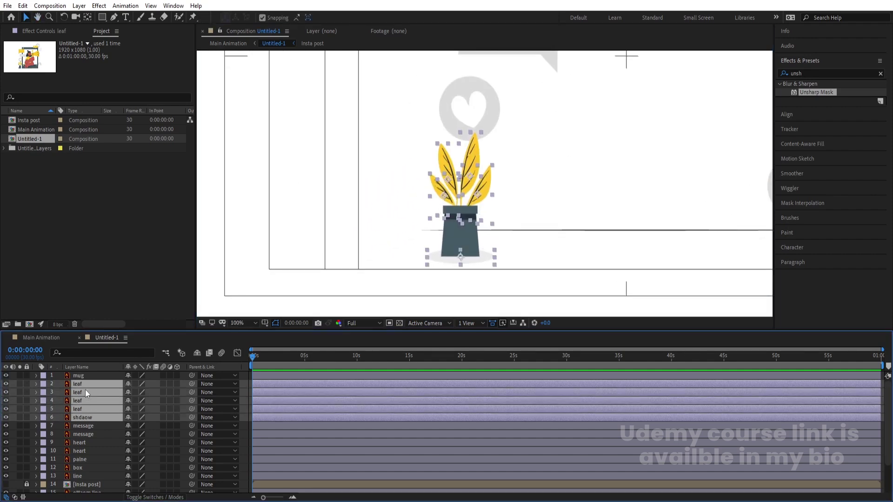
{"action": "left_click", "coordinate": [51, 377], "text": "ctrl"}
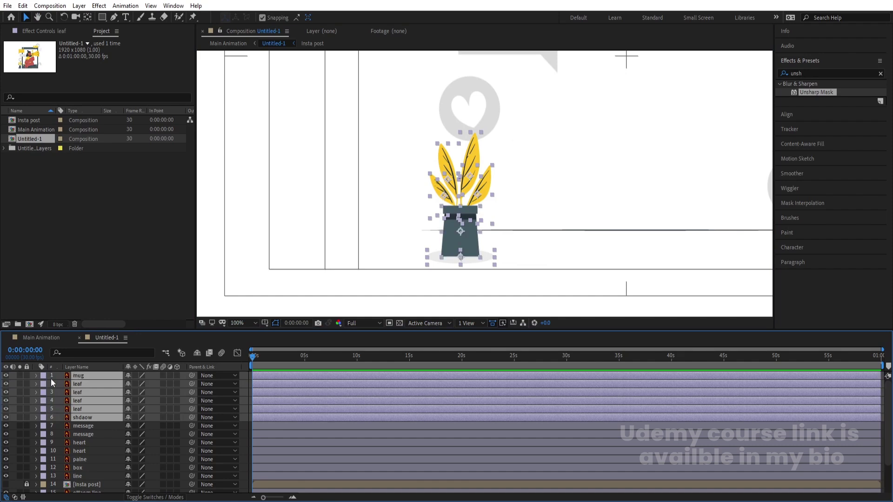
{"action": "left_click", "coordinate": [19, 376]}
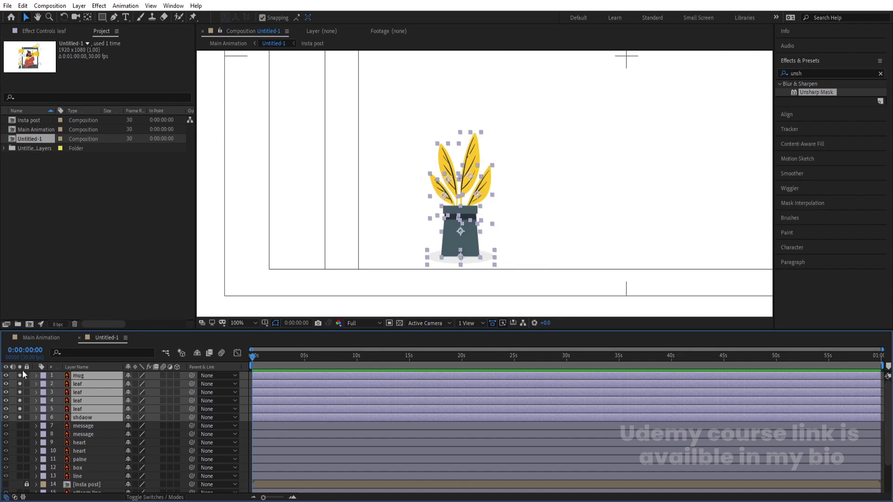
{"action": "left_click", "coordinate": [575, 145]}
Move each leaf layer's anchor point to the leaf's base at the pot rim, with snapping turned off.
{"action": "left_click", "coordinate": [484, 187]}
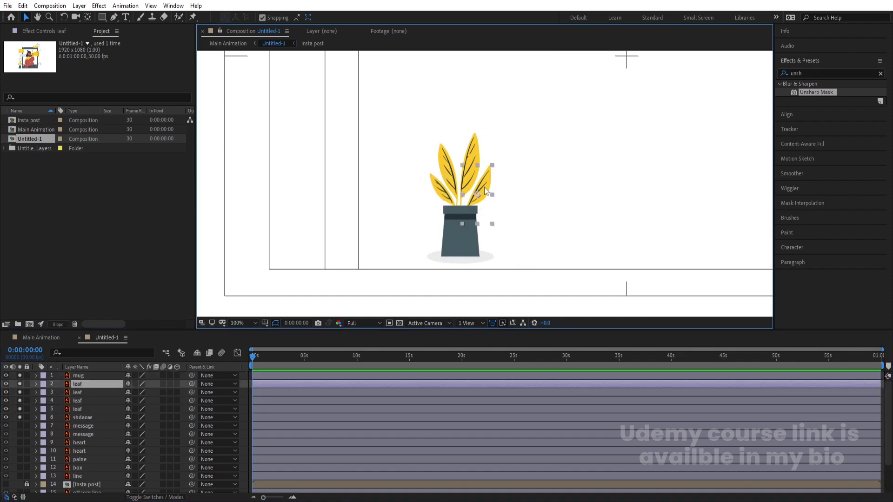
{"action": "key", "text": "y"}
{"action": "left_click_drag", "start_coordinate": [478, 195], "coordinate": [471, 218]}
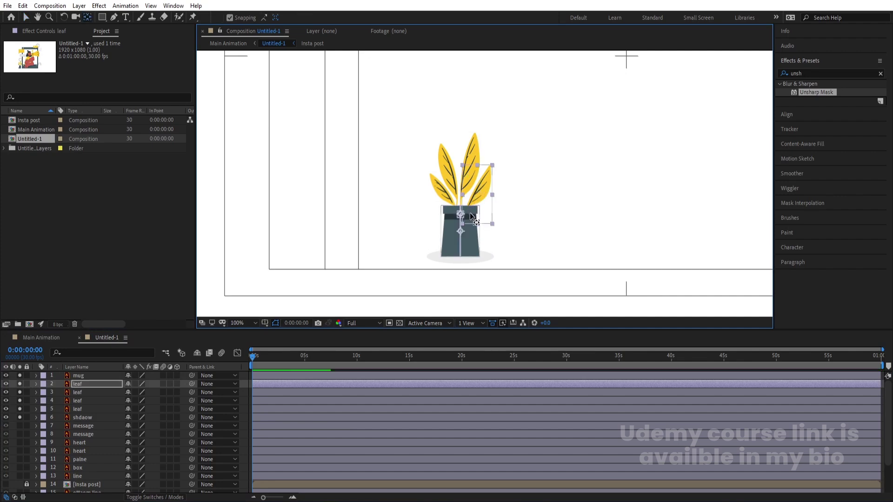
{"action": "left_click", "coordinate": [237, 19]}
{"action": "left_click_drag", "start_coordinate": [461, 215], "coordinate": [456, 207]}
{"action": "left_click", "coordinate": [470, 186]}
{"action": "left_click", "coordinate": [448, 167]}
{"action": "left_click", "coordinate": [445, 192]}
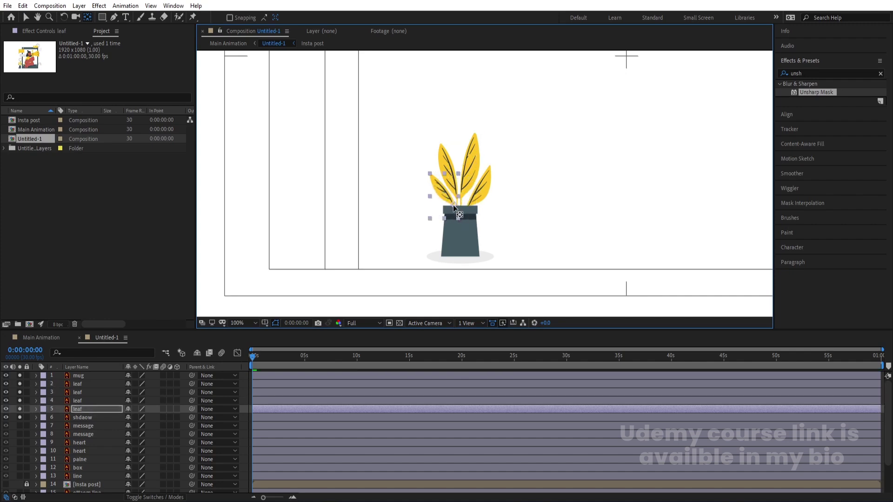
Set the Rotation of all four leaf layers to -10° and add Rotation keyframes at 0 s.
{"action": "left_click", "coordinate": [79, 384]}
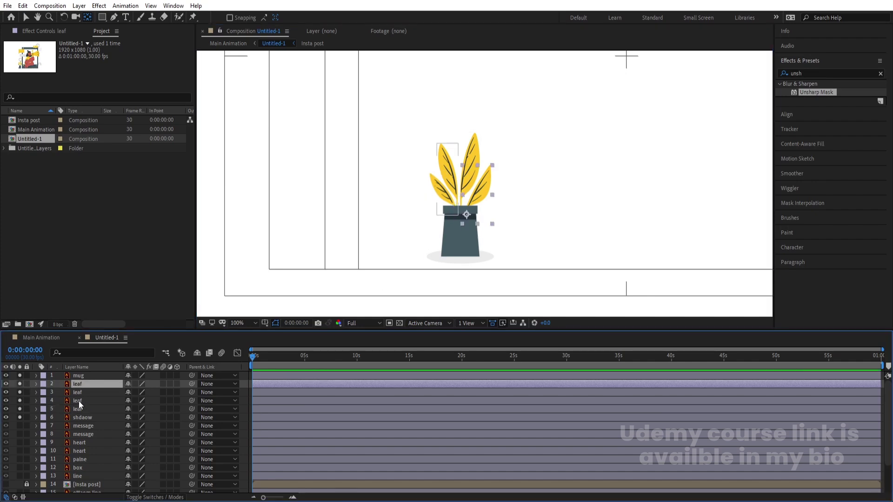
{"action": "left_click", "coordinate": [79, 409], "text": "shift"}
{"action": "key", "text": "r"}
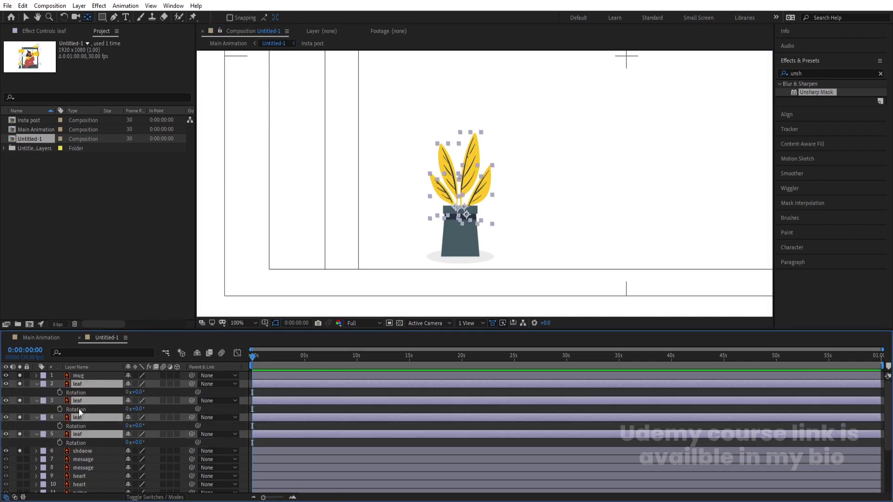
{"action": "left_click", "coordinate": [139, 393]}
{"action": "type", "text": "-5"}
{"action": "key", "text": "Return"}
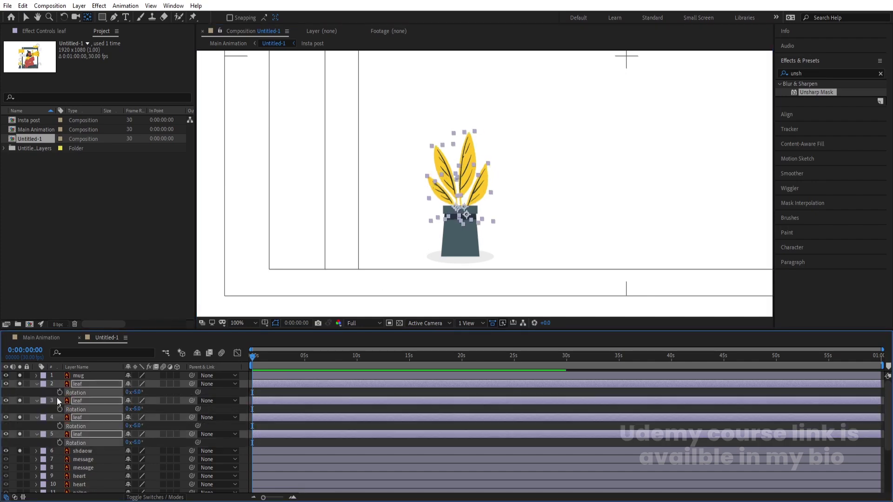
{"action": "left_click", "coordinate": [138, 393]}
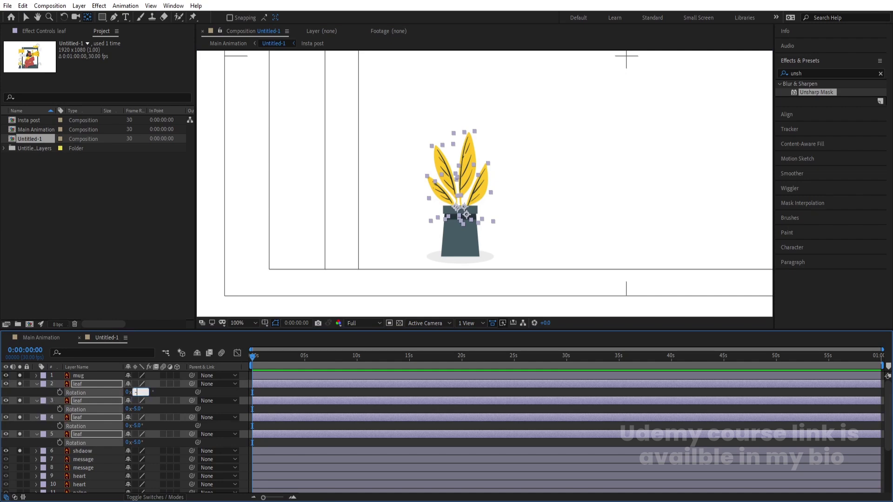
{"action": "key", "text": "Return"}
{"action": "left_click", "coordinate": [59, 392]}
Keyframe the Rotation of all four leaf layers to 10° at 1 s.
{"action": "key", "text": "equal"}
{"action": "key", "text": "equal"}
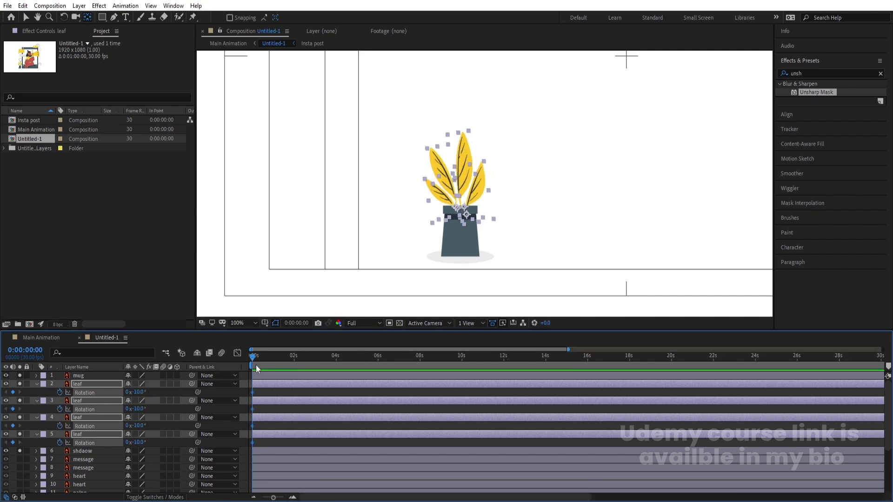
{"action": "left_click", "coordinate": [293, 360]}
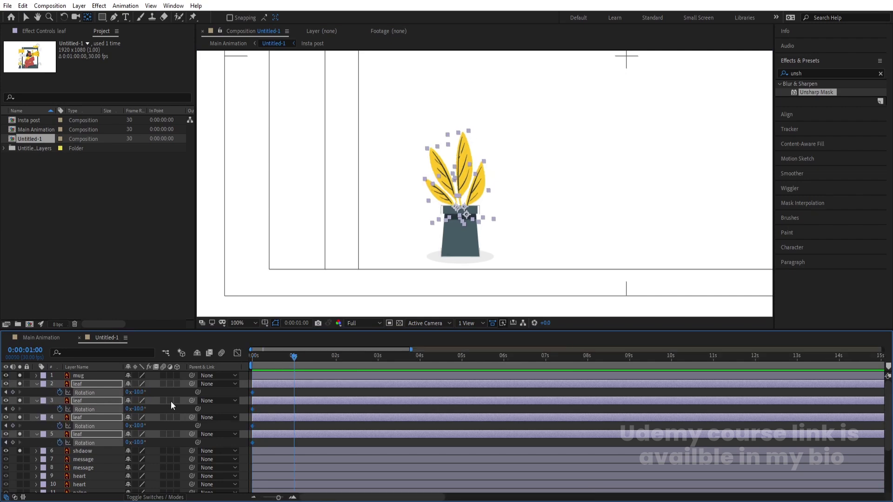
{"action": "left_click", "coordinate": [138, 392]}
{"action": "type", "text": "10"}
{"action": "key", "text": "Return"}
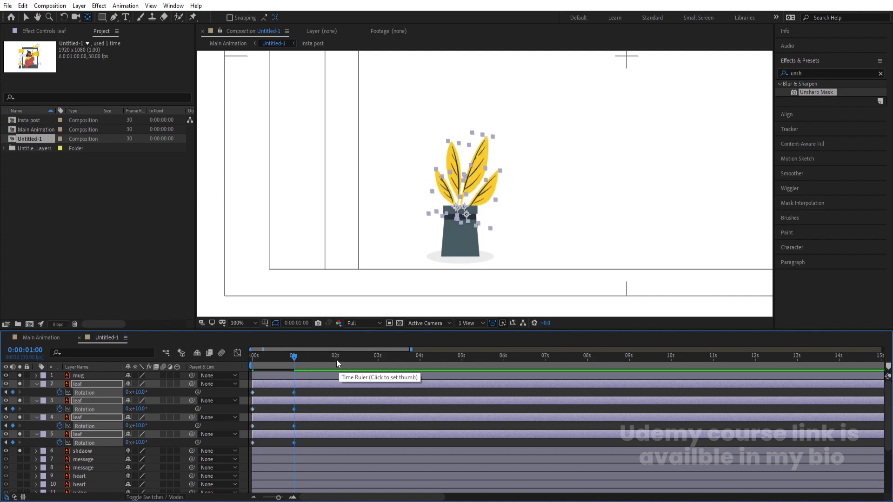
Keyframe the leaves' Rotation to -10° at 2 s and apply Easy Ease to all their keyframes.
{"action": "left_click", "coordinate": [336, 360]}
{"action": "left_click", "coordinate": [138, 392]}
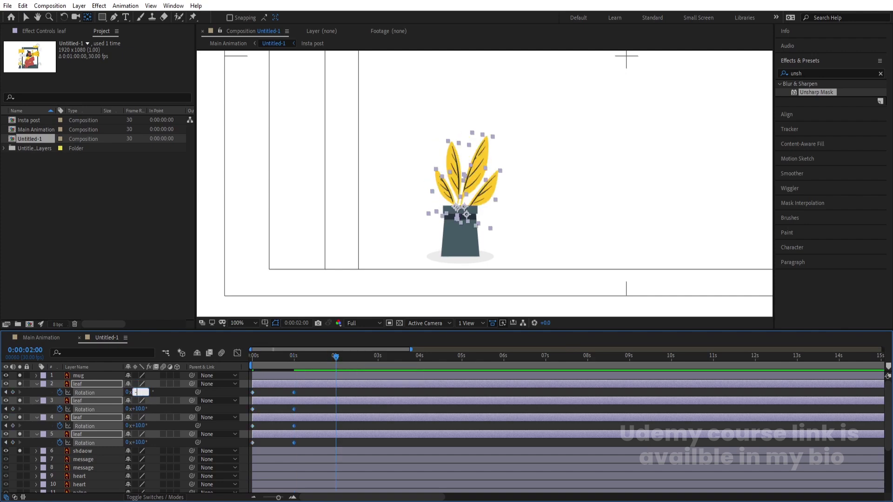
{"action": "key", "text": "Return"}
{"action": "left_click_drag", "start_coordinate": [381, 389], "coordinate": [221, 445]}
{"action": "key", "text": "F9"}
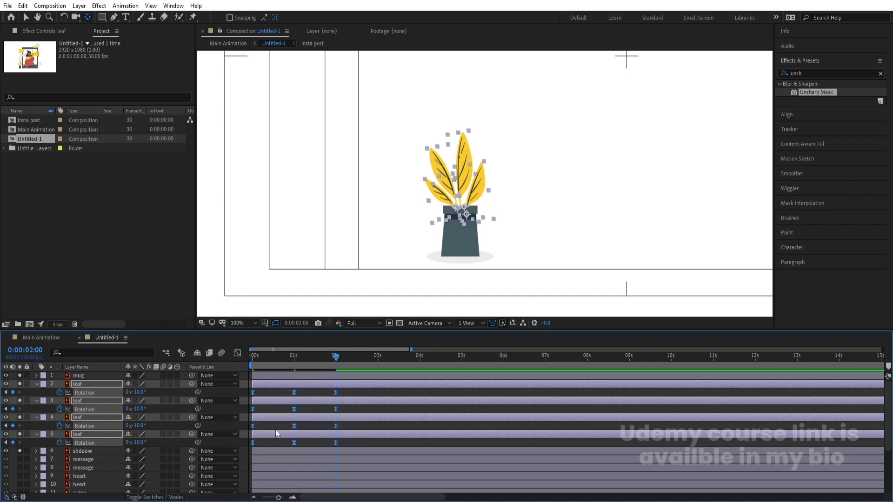
{"action": "key", "text": "F2"}
Add a loopOut() expression to the Rotation of the lowest leaf layer, layer 5.
{"action": "left_click", "coordinate": [60, 441], "text": "alt"}
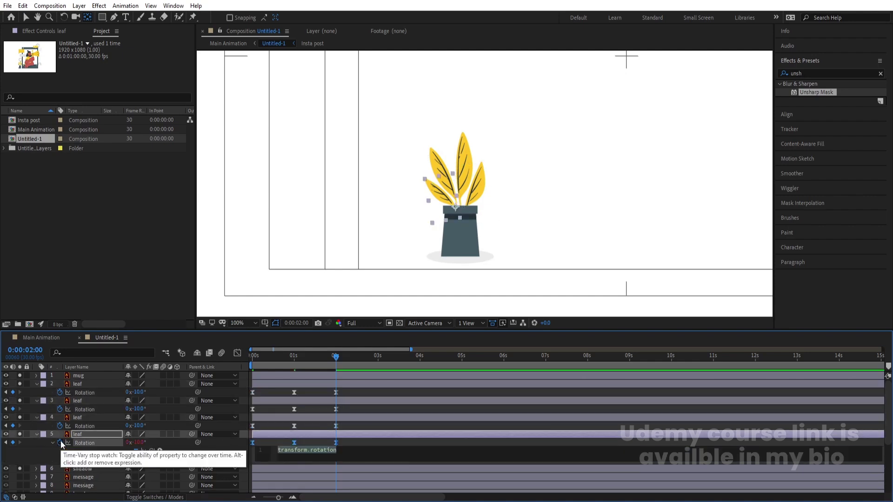
{"action": "type", "text": "loop"}
{"action": "key", "text": "Down"}
{"action": "key", "text": "Down"}
{"action": "key", "text": "Return"}
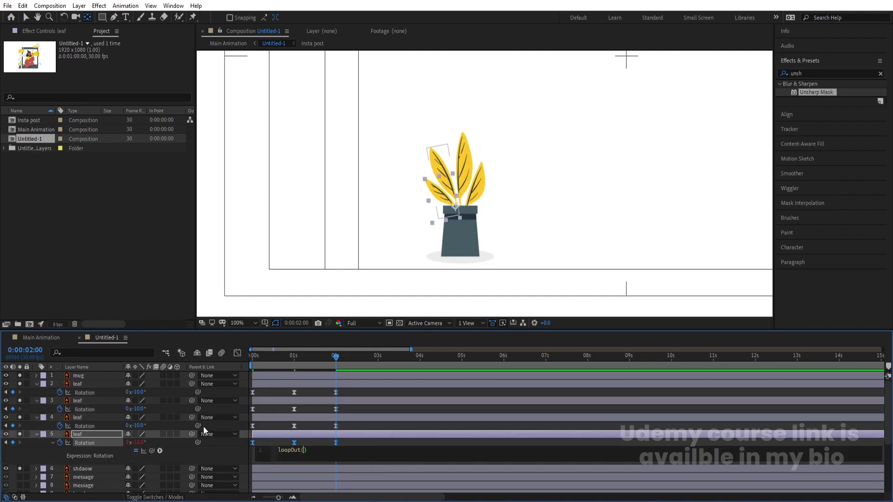
Copy the loopOut() expression to the Rotation of the other three leaf layers.
{"action": "key", "text": "ctrl+c"}
{"action": "left_click", "coordinate": [60, 425], "text": "alt"}
{"action": "key", "text": "ctrl+v"}
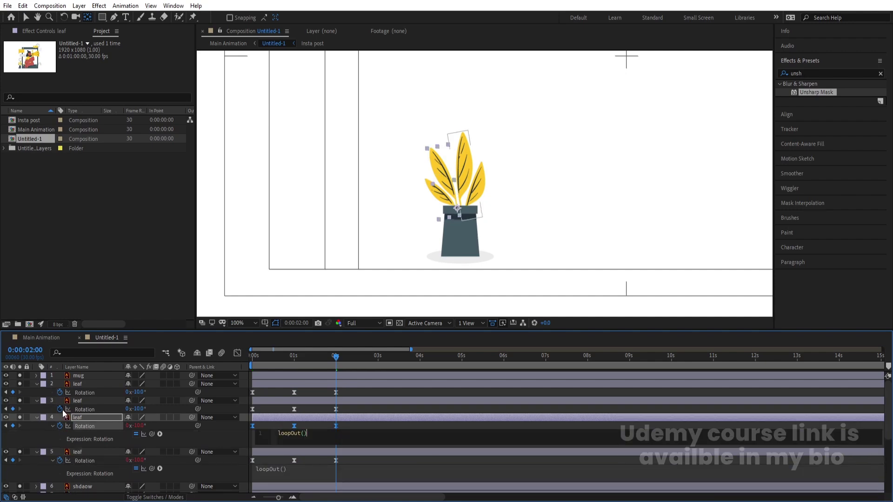
{"action": "left_click", "coordinate": [60, 409], "text": "alt"}
{"action": "key", "text": "ctrl+v"}
{"action": "left_click", "coordinate": [60, 393], "text": "alt"}
{"action": "key", "text": "ctrl+v"}
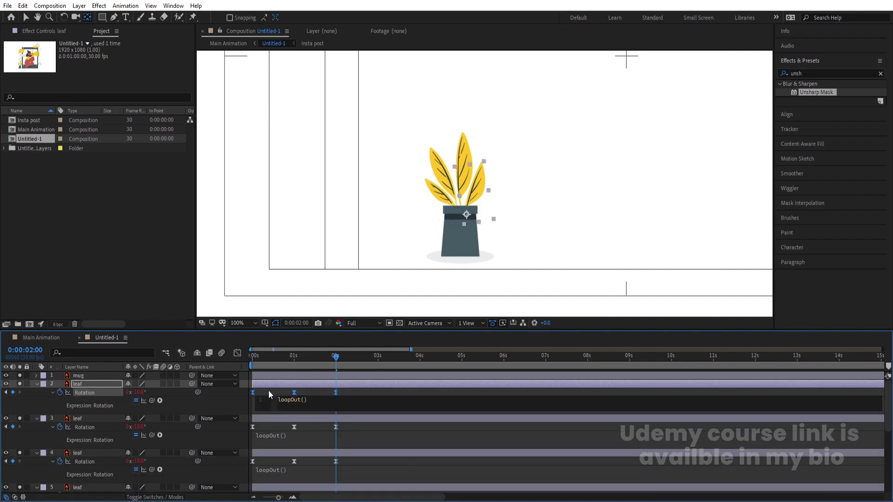
Preview the swaying leaf animation from the start of the composition.
{"action": "key", "text": "Home"}
{"action": "key", "text": "space"}
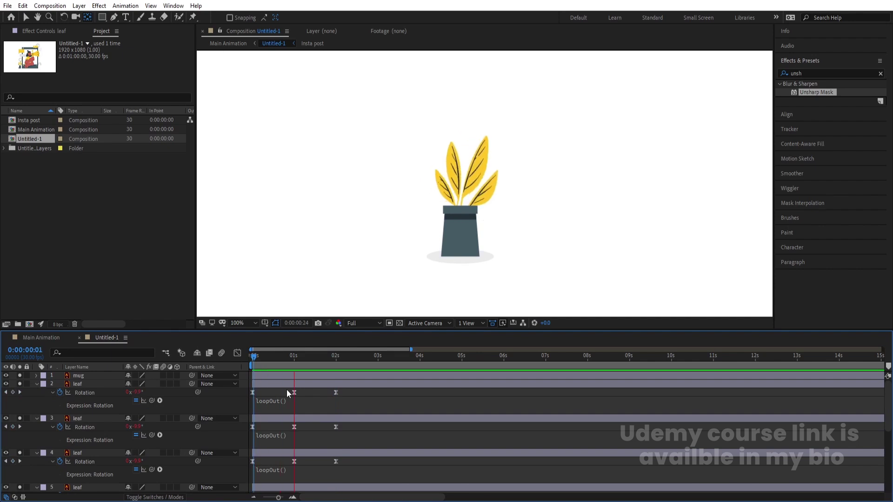
{"action": "key", "text": "space"}
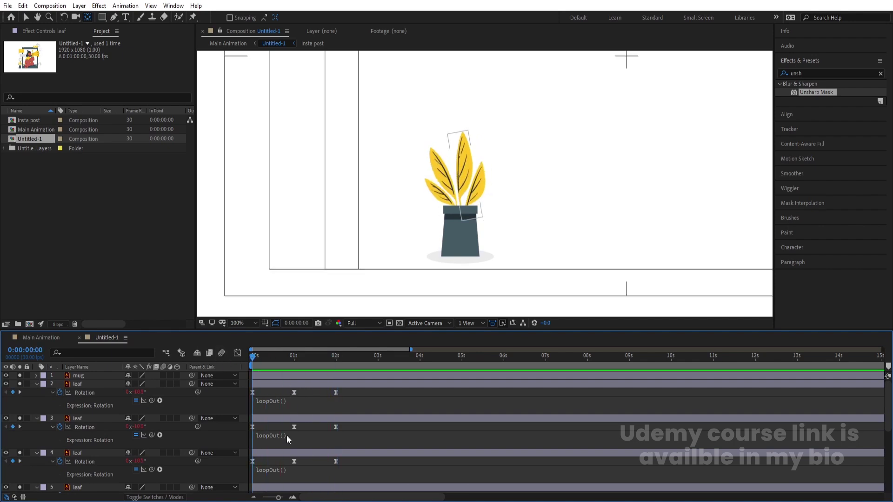
Move leaf layer 4 in time so that it starts at frame 10.
{"action": "scroll", "coordinate": [287, 435], "scroll_direction": "down", "scroll_amount": 3}
{"action": "key", "text": "equal"}
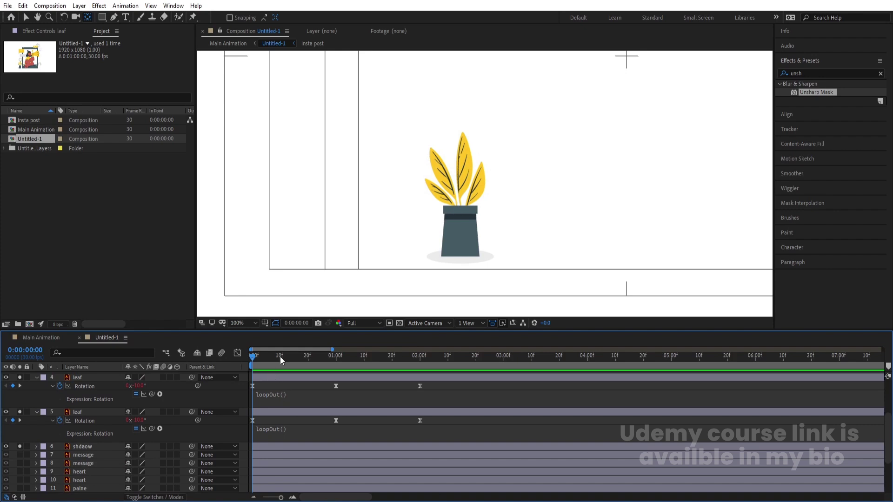
{"action": "left_click", "coordinate": [280, 354]}
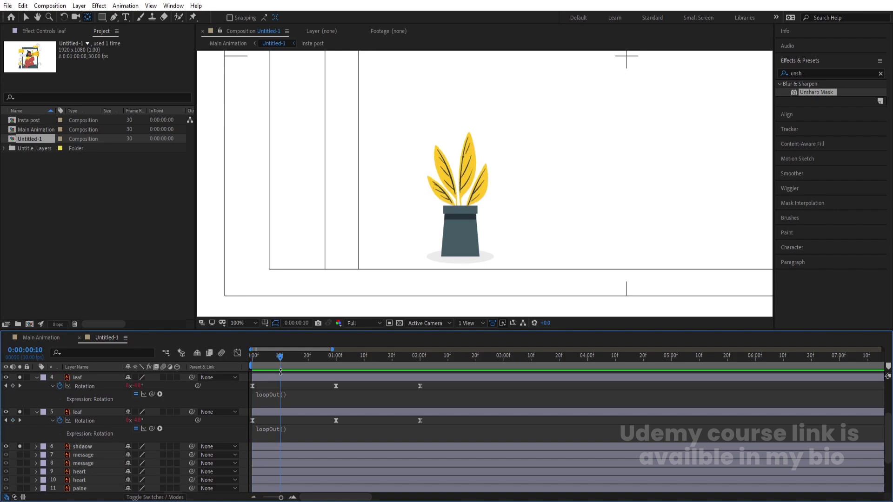
{"action": "left_click", "coordinate": [278, 375]}
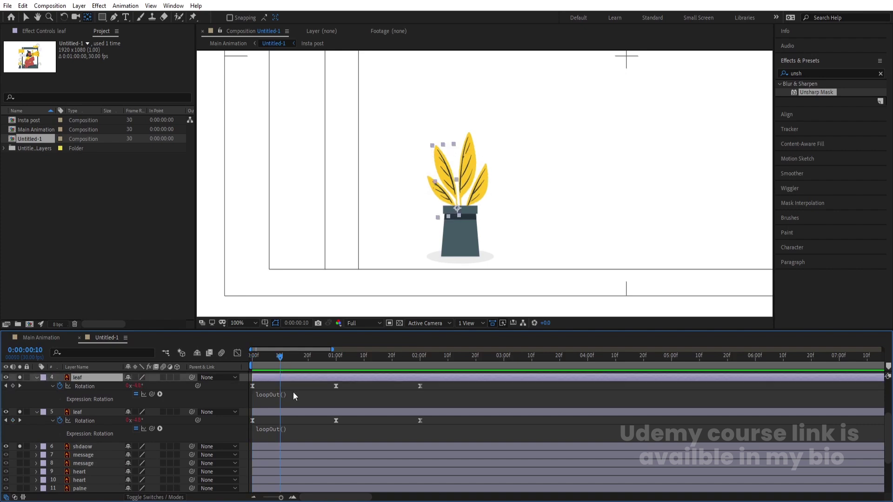
{"action": "key", "text": "bracketleft"}
Shift leaf layer 3 in the timeline to start at frame 20.
{"action": "left_click", "coordinate": [308, 356]}
{"action": "scroll", "coordinate": [311, 370], "scroll_direction": "up", "scroll_amount": 3}
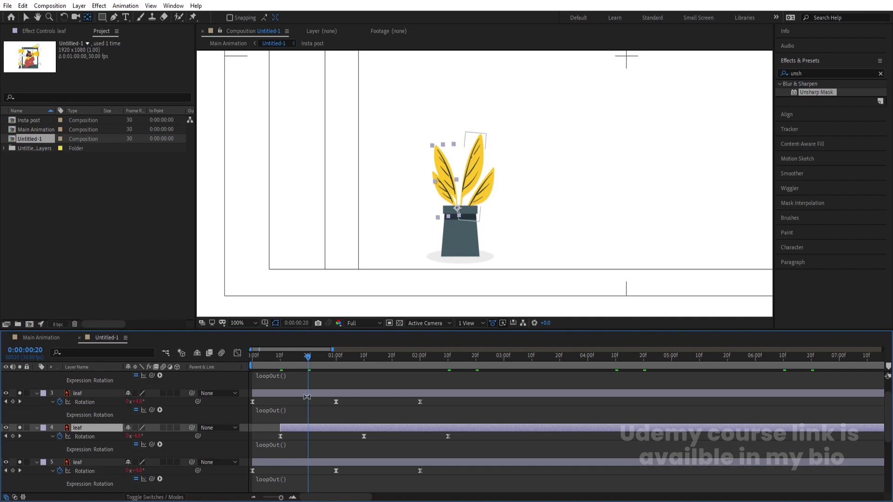
{"action": "left_click", "coordinate": [307, 397]}
{"action": "key", "text": "bracketleft"}
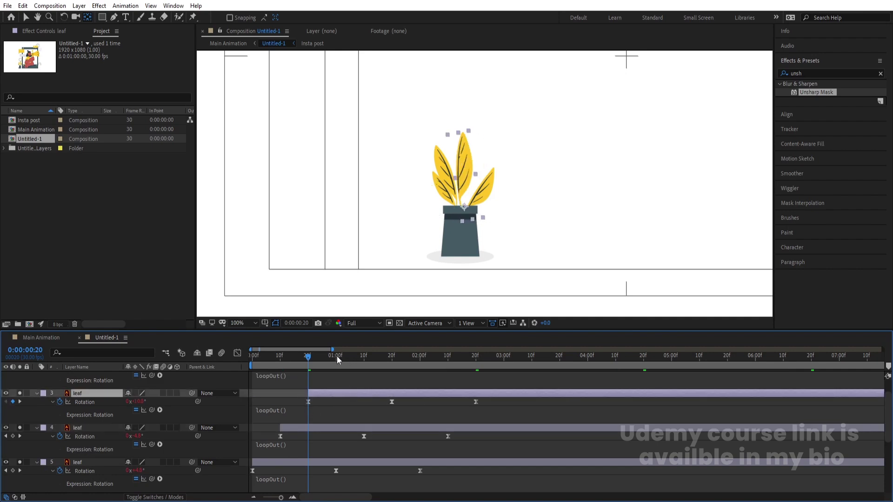
Shift leaf layer 2 in the timeline to start at 1 s.
{"action": "left_click", "coordinate": [337, 356]}
{"action": "scroll", "coordinate": [344, 377], "scroll_direction": "up", "scroll_amount": 2}
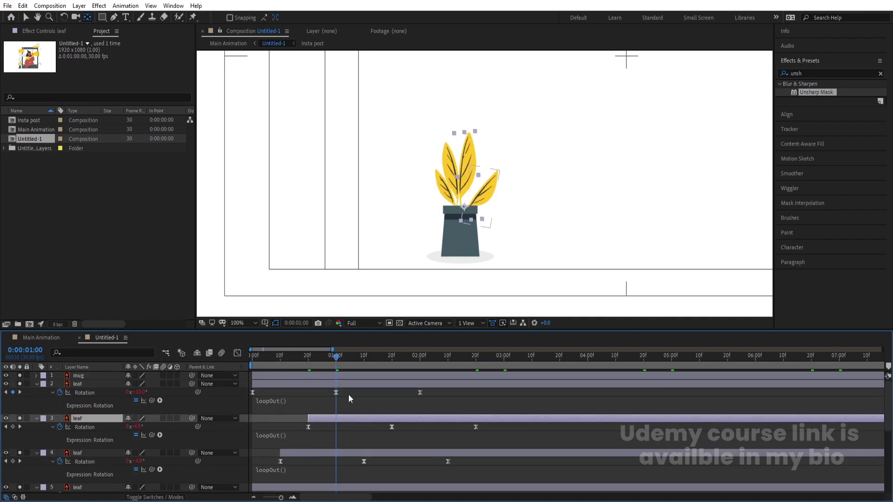
{"action": "left_click", "coordinate": [340, 384]}
{"action": "key", "text": "bracketleft"}
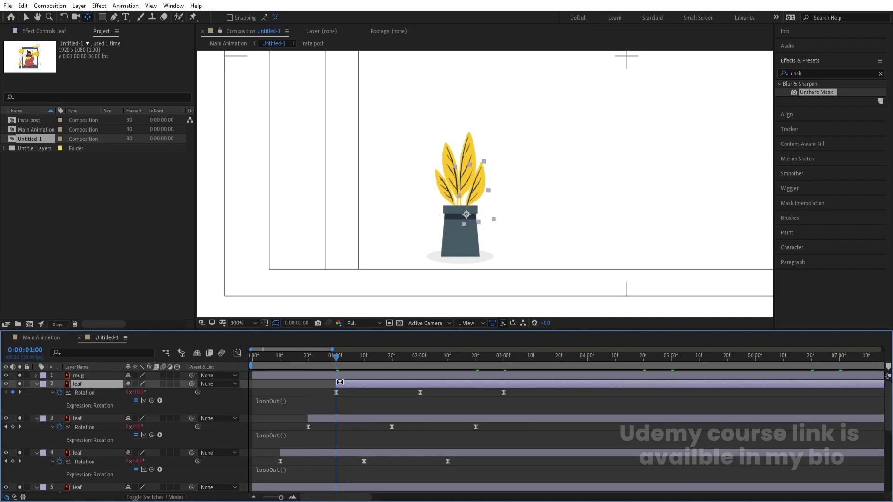
Extend the in points of all four leaf layers to 0 s without moving their keyframes, and preview the staggered sway.
{"action": "scroll", "coordinate": [325, 431], "scroll_direction": "down", "scroll_amount": 2}
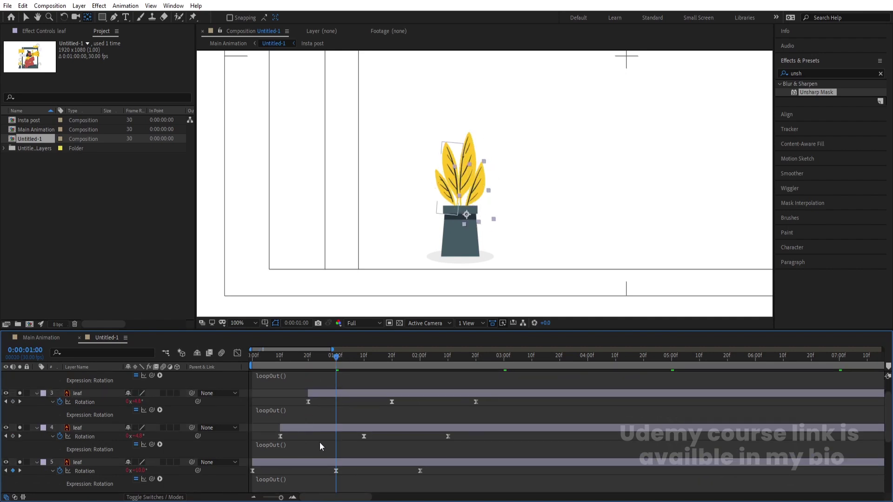
{"action": "left_click", "coordinate": [294, 462], "text": "shift"}
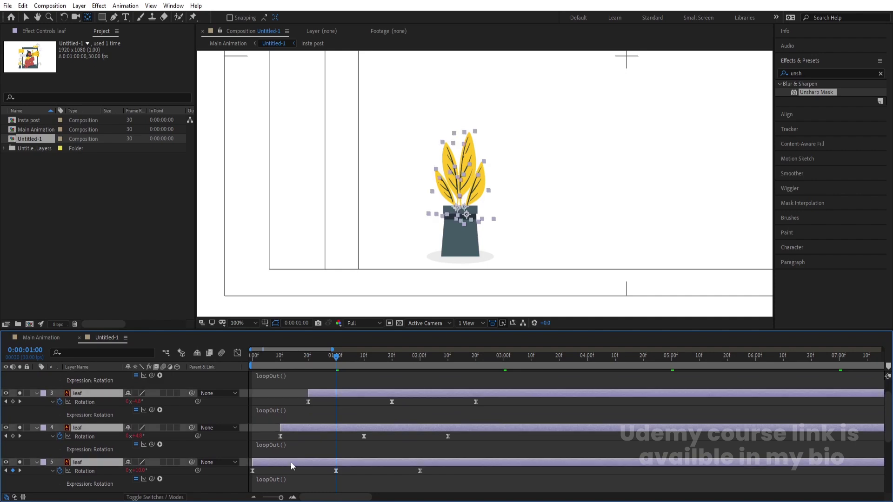
{"action": "key", "text": "bracketleft"}
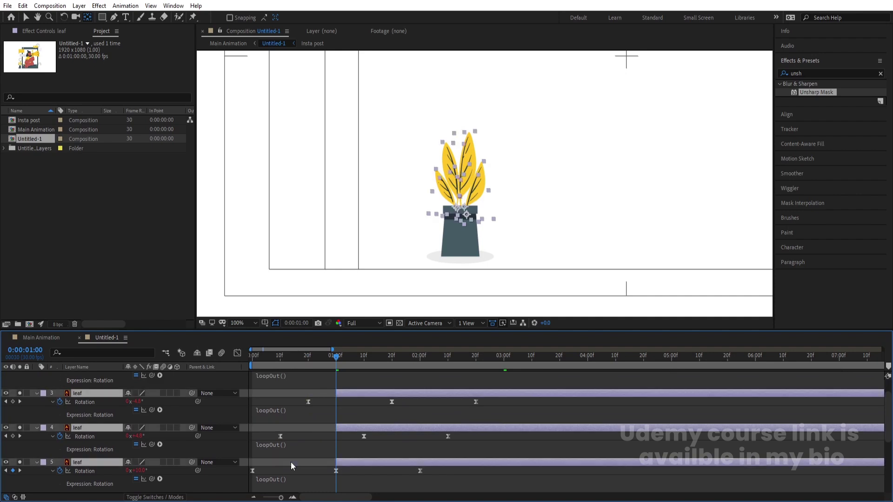
{"action": "key", "text": "Home"}
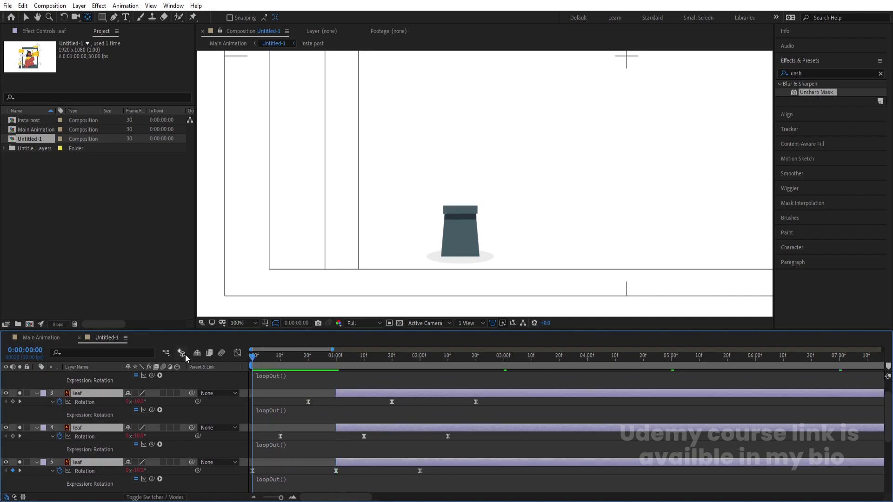
{"action": "key", "text": "bracketleft"}
{"action": "key", "text": "space"}
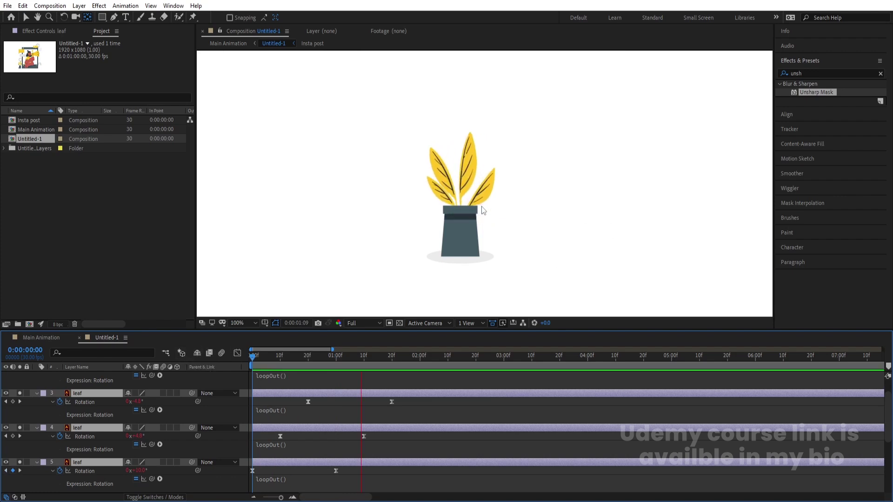
{"action": "key", "text": "space"}
Collapse the leaf layers' properties and parent all four leaf layers to the mug layer.
{"action": "scroll", "coordinate": [292, 388], "scroll_direction": "up", "scroll_amount": 1}
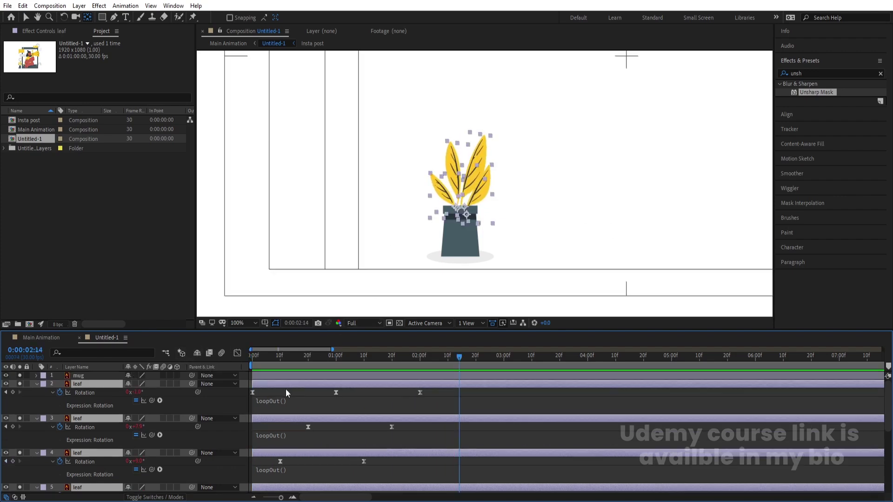
{"action": "left_click", "coordinate": [281, 389]}
{"action": "key", "text": "u"}
{"action": "left_click", "coordinate": [82, 384]}
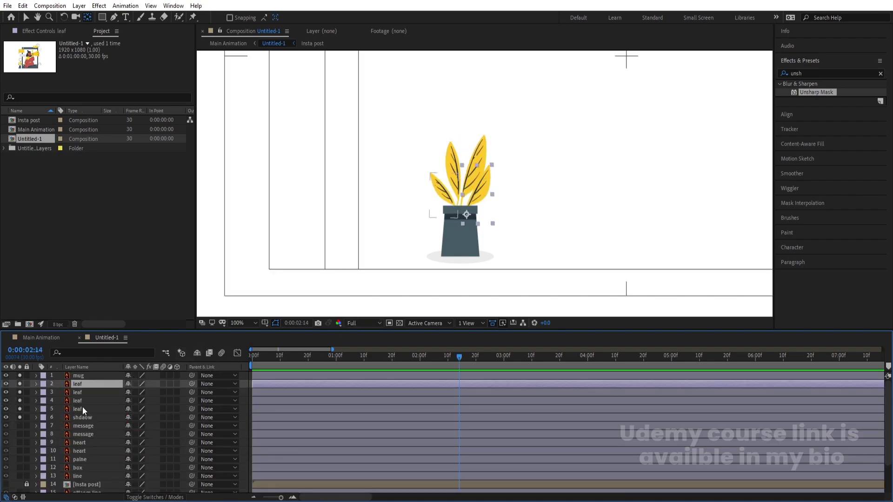
{"action": "left_click", "coordinate": [82, 409], "text": "shift"}
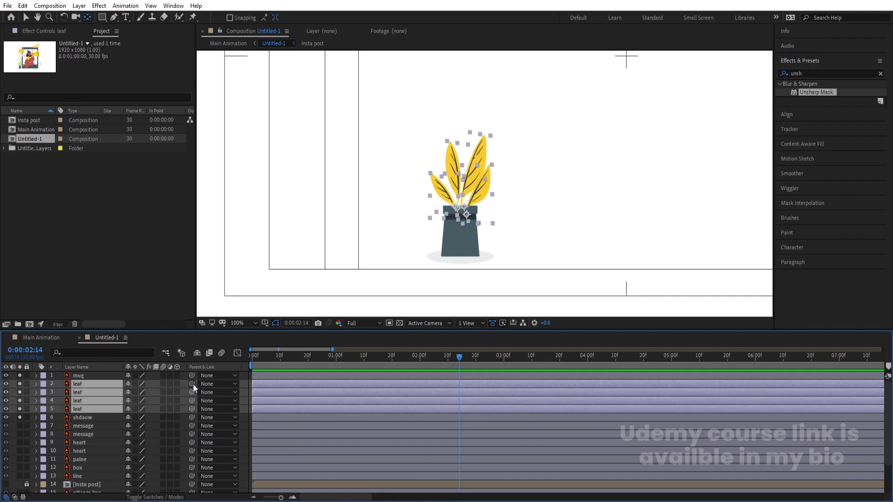
{"action": "left_click_drag", "start_coordinate": [193, 384], "coordinate": [88, 377]}
{"action": "left_click", "coordinate": [89, 376]}
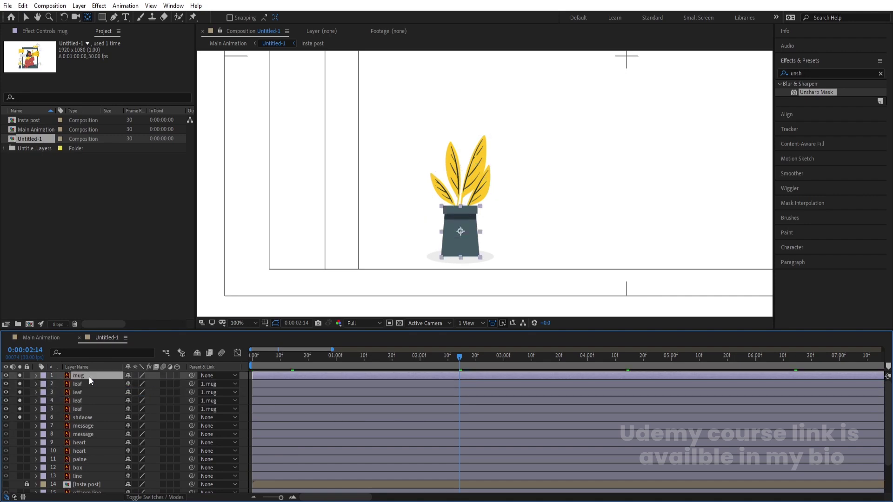
Return to 0 s, fit the composition in the viewer, and parent the shdaow layer to the mug layer.
{"action": "left_click_drag", "start_coordinate": [367, 356], "coordinate": [251, 356]}
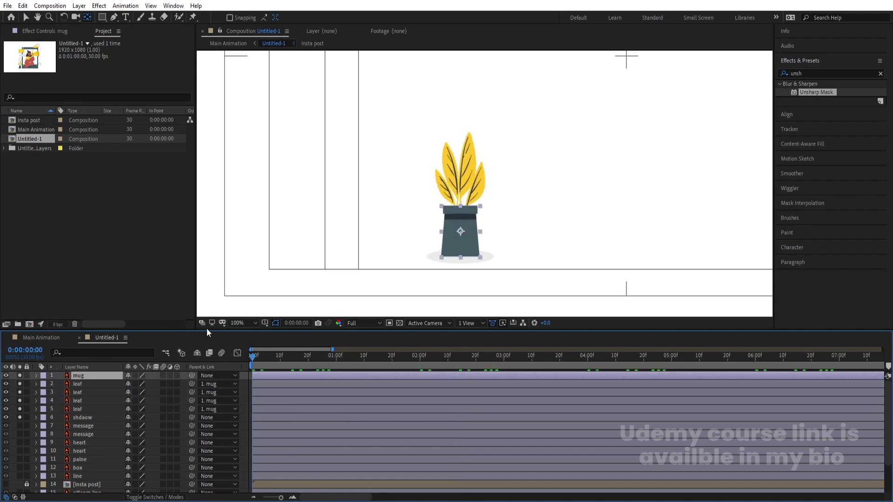
{"action": "left_click", "coordinate": [240, 321]}
{"action": "left_click", "coordinate": [233, 148]}
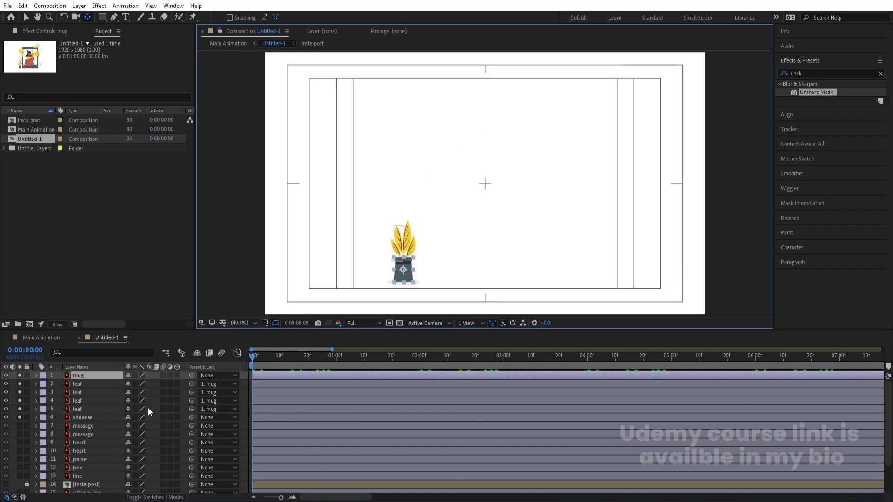
{"action": "left_click", "coordinate": [93, 417]}
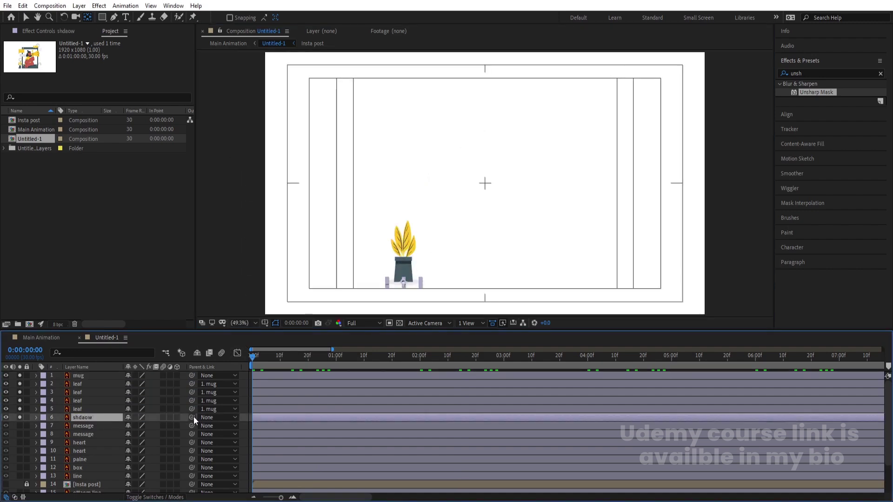
{"action": "left_click_drag", "start_coordinate": [193, 416], "coordinate": [108, 375]}
Keyframe the mug's Position to slide in from off-canvas left, about -68, 895 at 0 s, to its resting place at 2 s.
{"action": "left_click", "coordinate": [107, 375]}
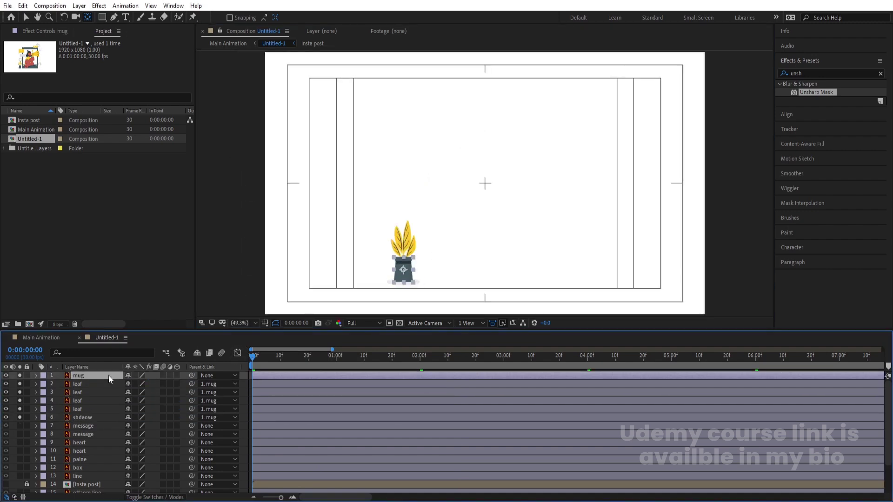
{"action": "key", "text": "p"}
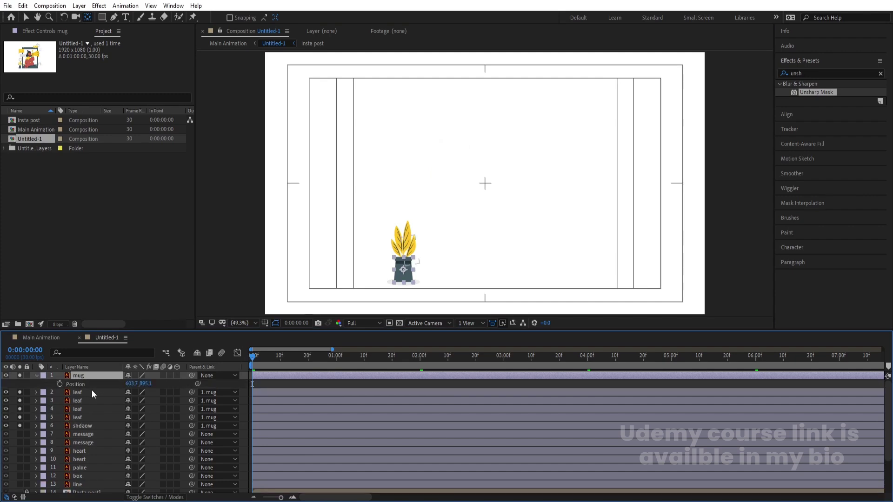
{"action": "left_click", "coordinate": [59, 384]}
{"action": "left_click", "coordinate": [418, 356]}
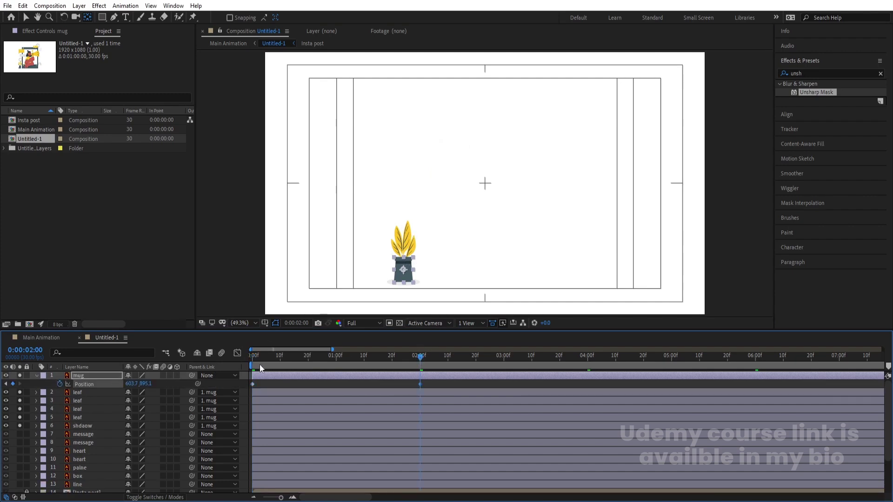
{"action": "key", "text": "Home"}
{"action": "key", "text": "v"}
{"action": "left_click_drag", "start_coordinate": [404, 275], "coordinate": [253, 285]}
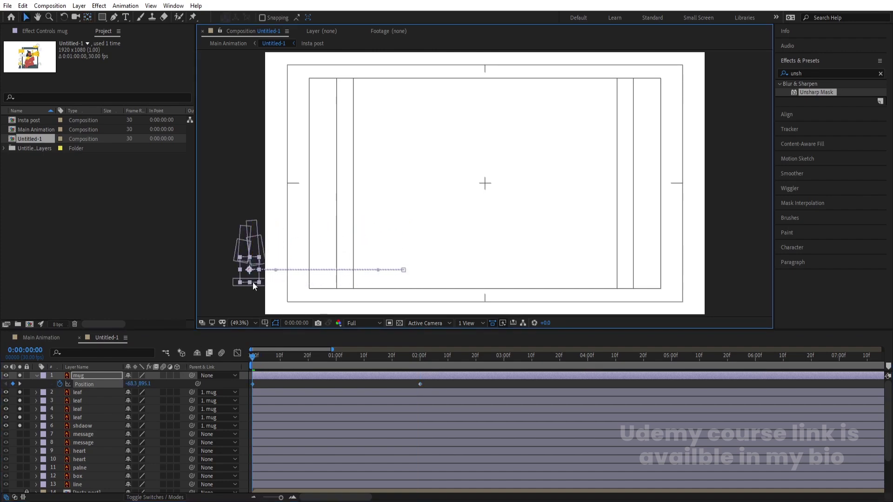
Apply Easy Ease to the mug's Position keyframes, reshape the graph for a fast start and slow landing, and preview the slide-in.
{"action": "left_click", "coordinate": [88, 387]}
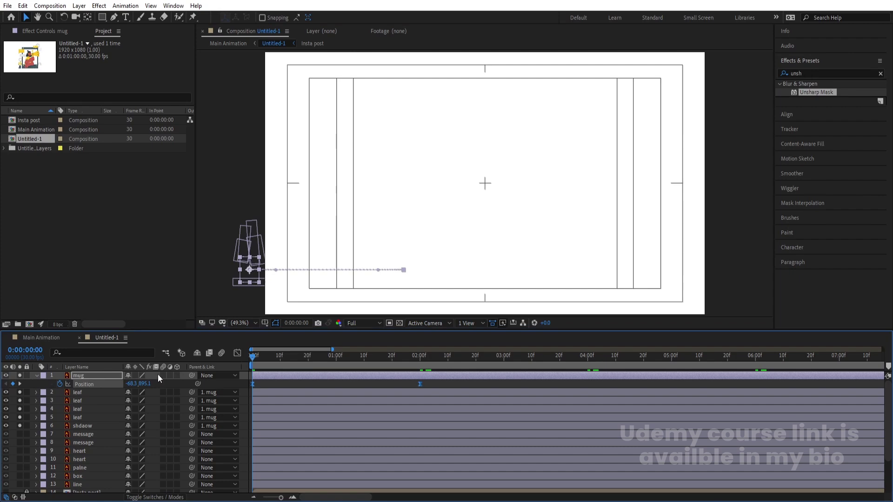
{"action": "left_click", "coordinate": [238, 353]}
{"action": "left_click_drag", "start_coordinate": [459, 431], "coordinate": [249, 410]}
{"action": "left_click_drag", "start_coordinate": [281, 472], "coordinate": [262, 470]}
{"action": "left_click", "coordinate": [237, 353]}
{"action": "key", "text": "space"}
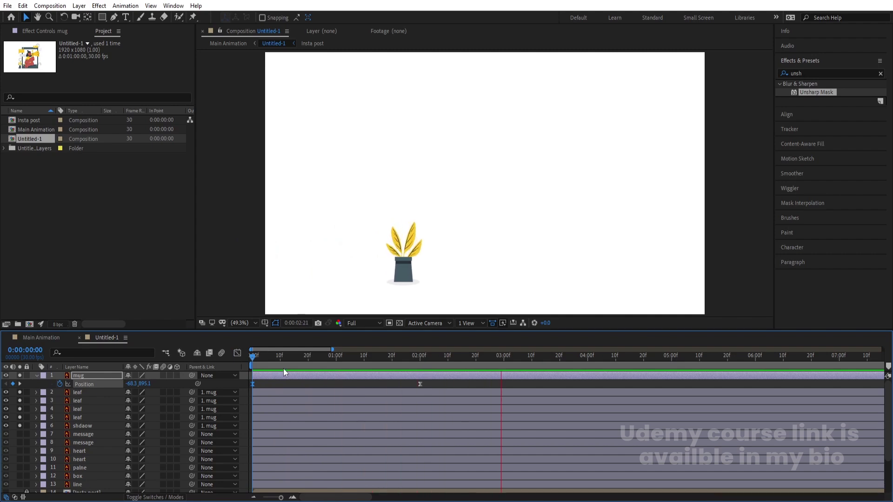
{"action": "key", "text": "space"}
Unsolo the plant layers and enable Continuously Rasterize on the mug, four leaf and shdaow layers.
{"action": "left_click", "coordinate": [37, 377]}
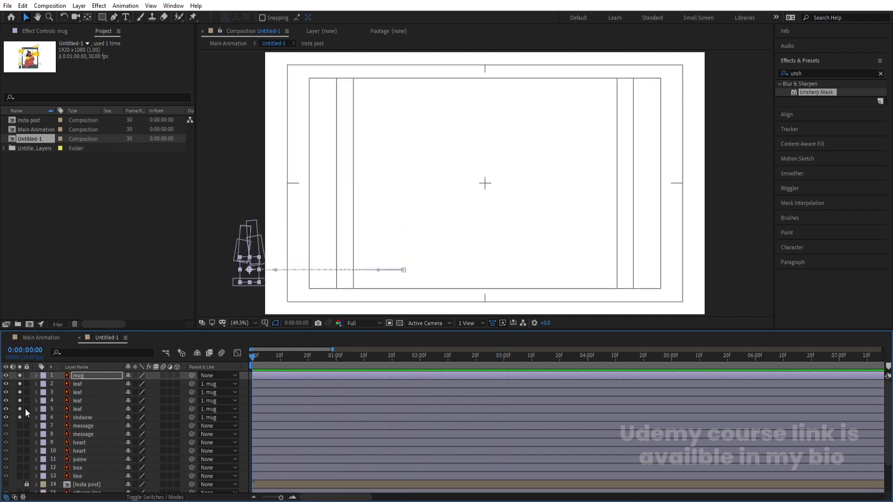
{"action": "left_click", "coordinate": [19, 375]}
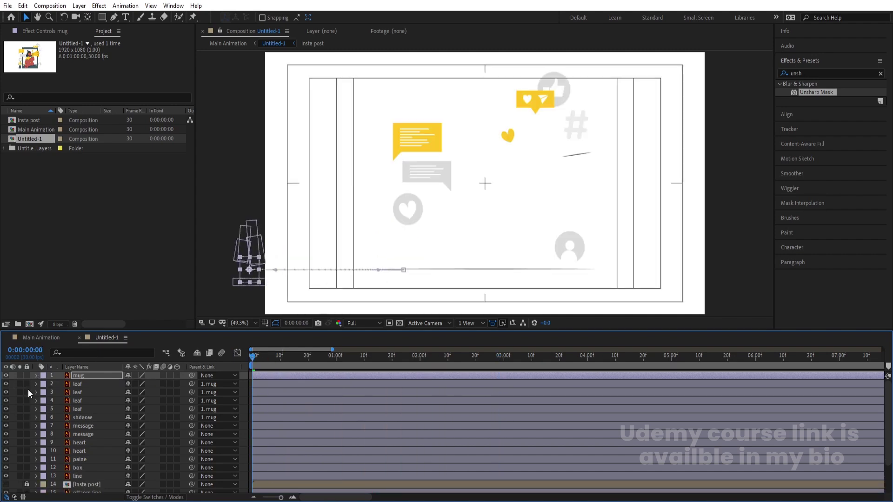
{"action": "left_click", "coordinate": [87, 418]}
{"action": "left_click", "coordinate": [84, 376], "text": "shift"}
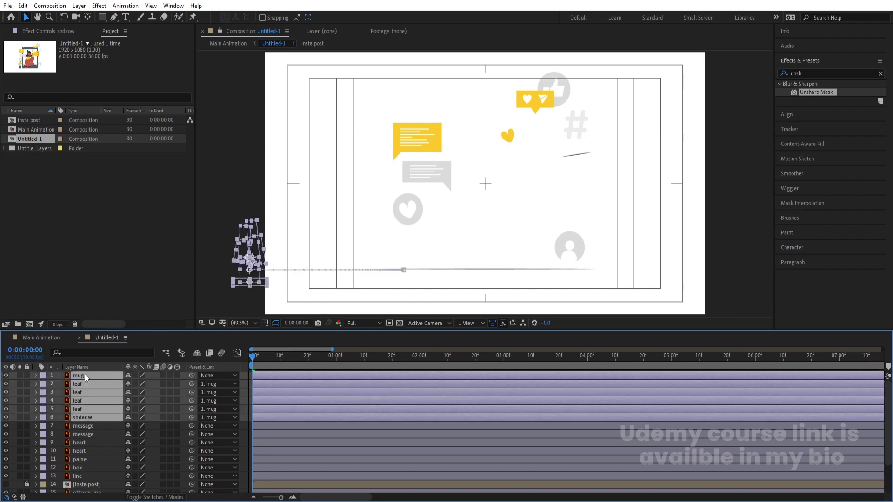
{"action": "left_click", "coordinate": [135, 375]}
{"action": "key", "text": "space"}
{"action": "key", "text": "space"}
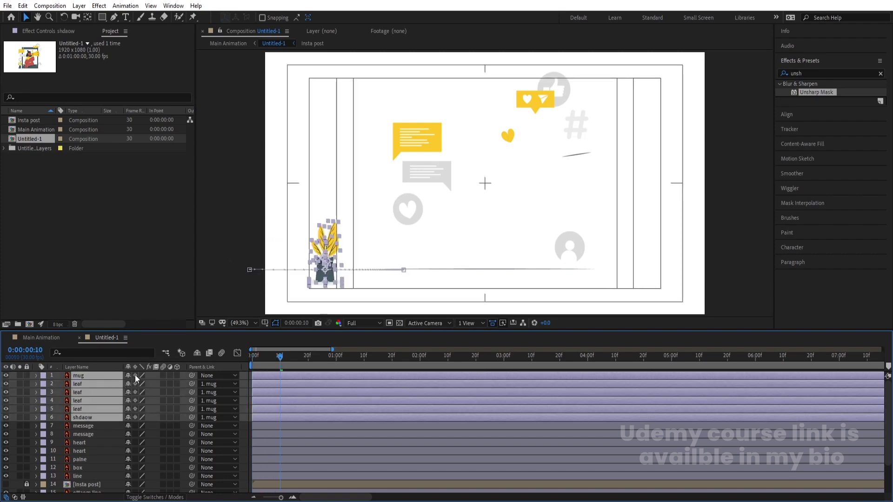
Pre-compose the selected plant layers as "Mug Animation", moving all attributes into the new composition.
{"action": "key", "text": "ctrl+shift+c"}
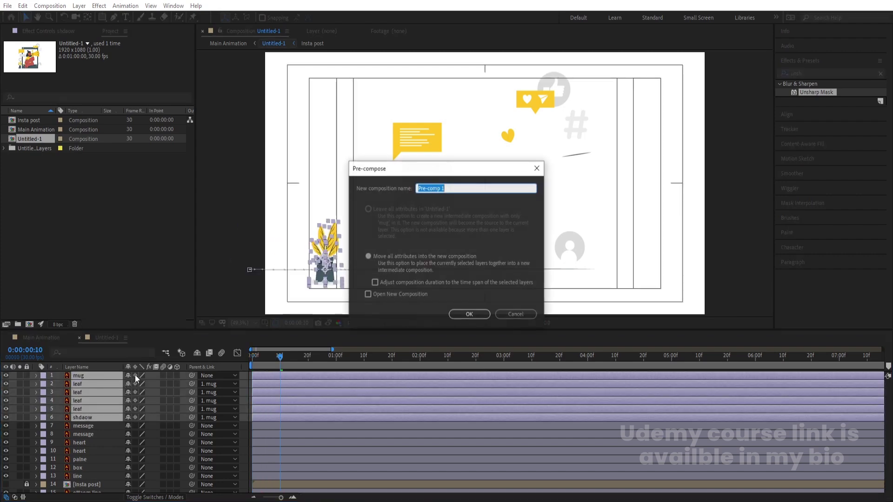
{"action": "type", "text": "Mug Animat"}
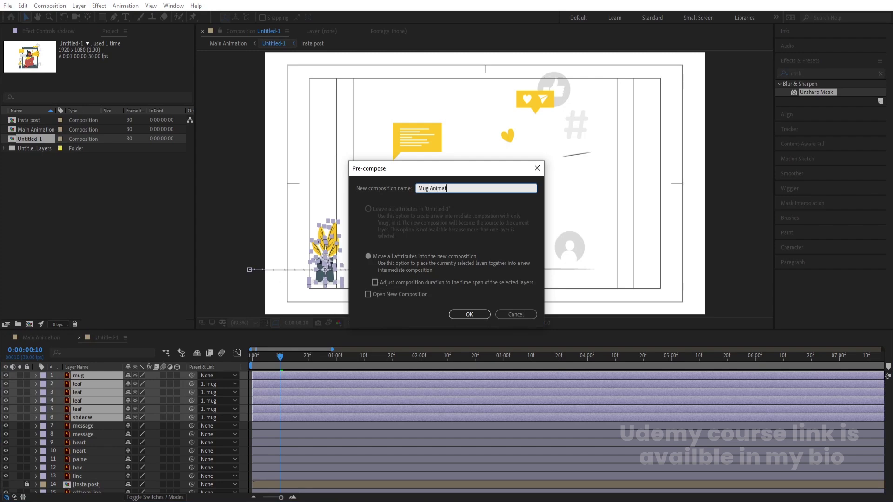
{"action": "type", "text": "ion"}
{"action": "key", "text": "Return"}
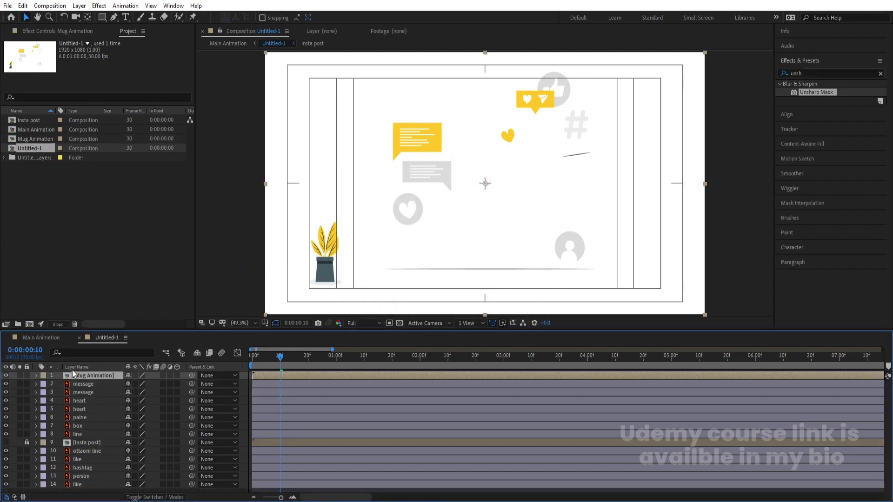
Lock and hide the Mug Animation layer, and return the playhead to 0 s.
{"action": "left_click", "coordinate": [26, 375]}
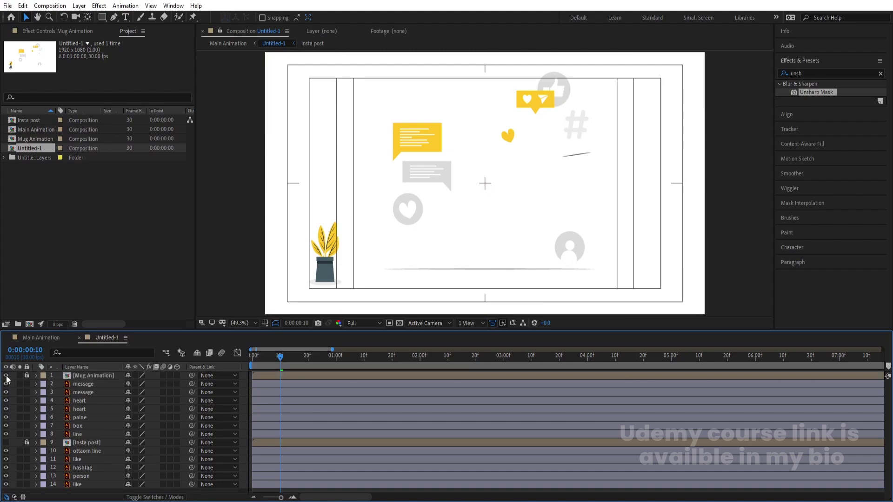
{"action": "left_click", "coordinate": [5, 376]}
{"action": "left_click", "coordinate": [267, 356]}
{"action": "key", "text": "Home"}
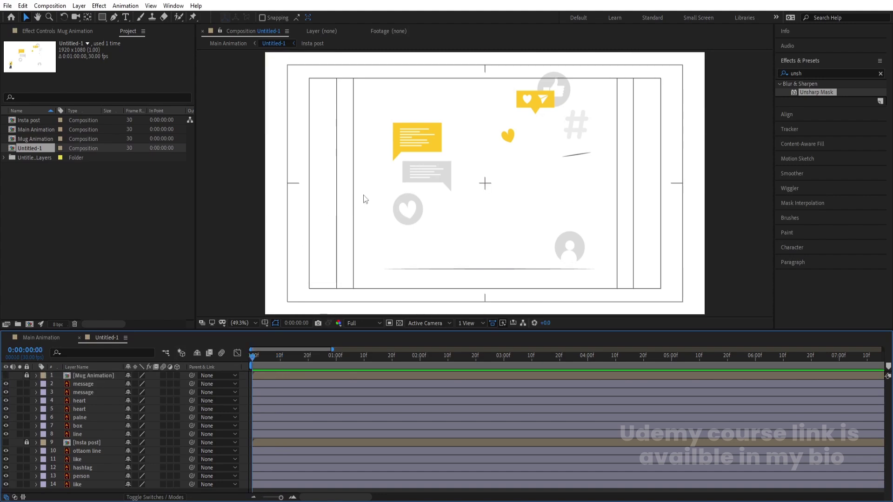
Solo the yellow and grey message bubble layers.
{"action": "left_click", "coordinate": [413, 179]}
{"action": "left_click", "coordinate": [409, 145]}
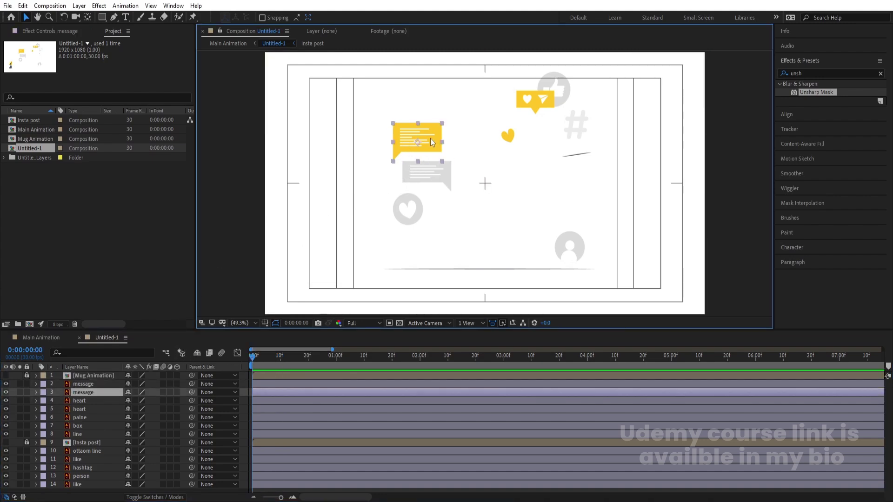
{"action": "left_click", "coordinate": [88, 384], "text": "shift"}
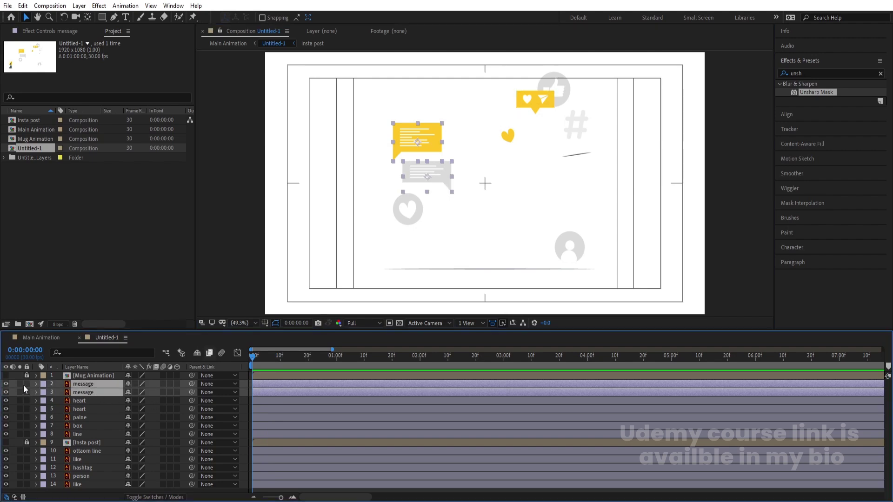
{"action": "left_click_drag", "start_coordinate": [21, 384], "coordinate": [23, 393]}
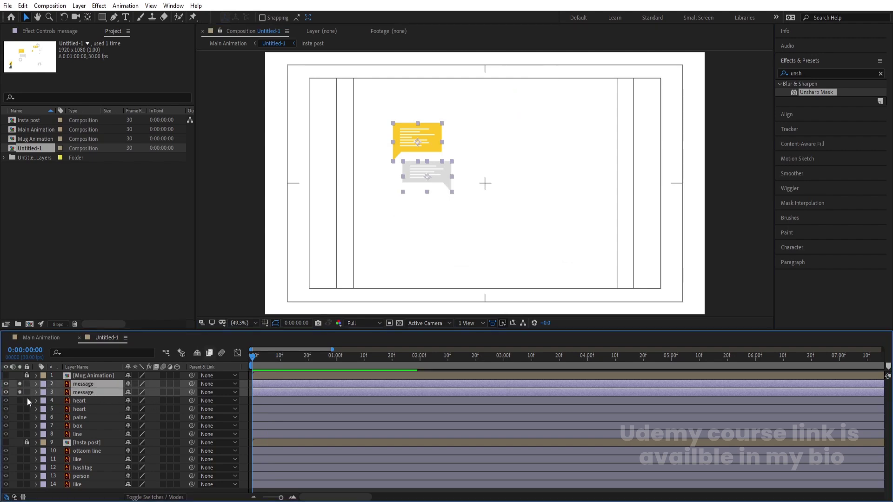
Move each message bubble's anchor point to the tip of its tail: lower left on the yellow one, lower right on the grey one.
{"action": "left_click", "coordinate": [253, 379]}
{"action": "left_click", "coordinate": [393, 140]}
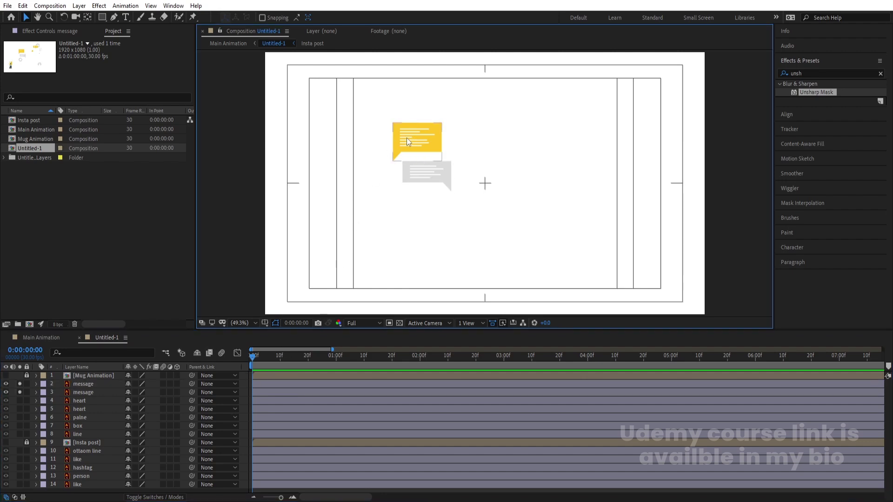
{"action": "key", "text": "y"}
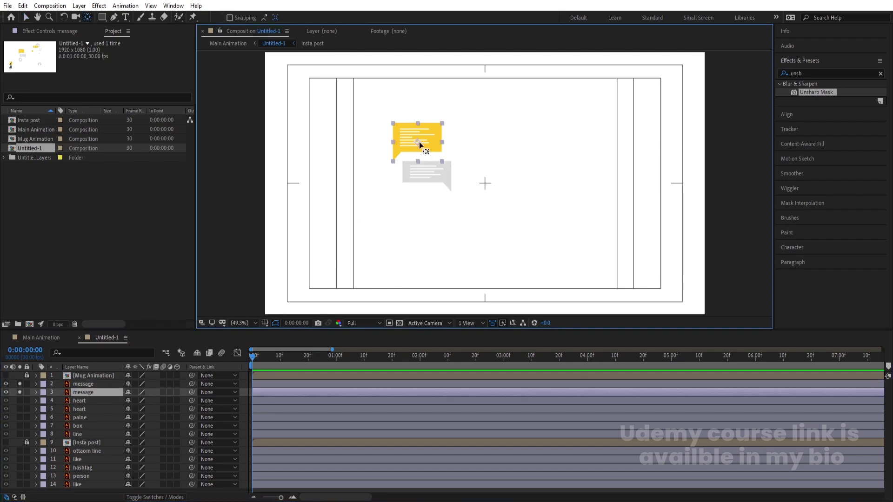
{"action": "left_click_drag", "start_coordinate": [420, 146], "coordinate": [452, 193]}
{"action": "left_click", "coordinate": [427, 177]}
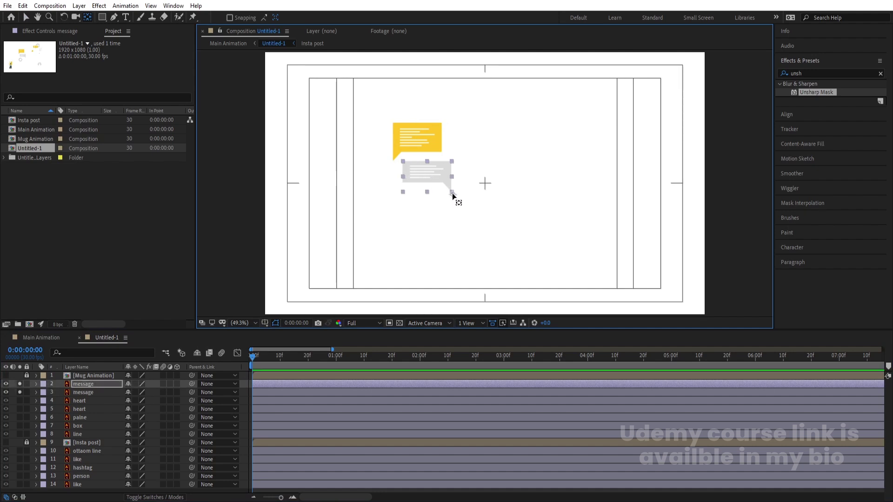
Add Scale keyframes at 100% on both message layers at 0 s and 1 s, and return the playhead to 0 s.
{"action": "left_click", "coordinate": [91, 392], "text": "ctrl"}
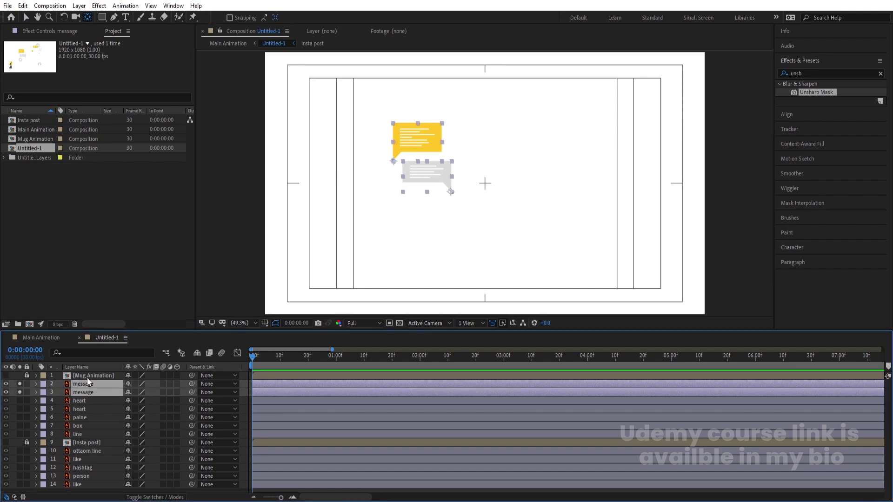
{"action": "key", "text": "s"}
{"action": "left_click", "coordinate": [60, 393]}
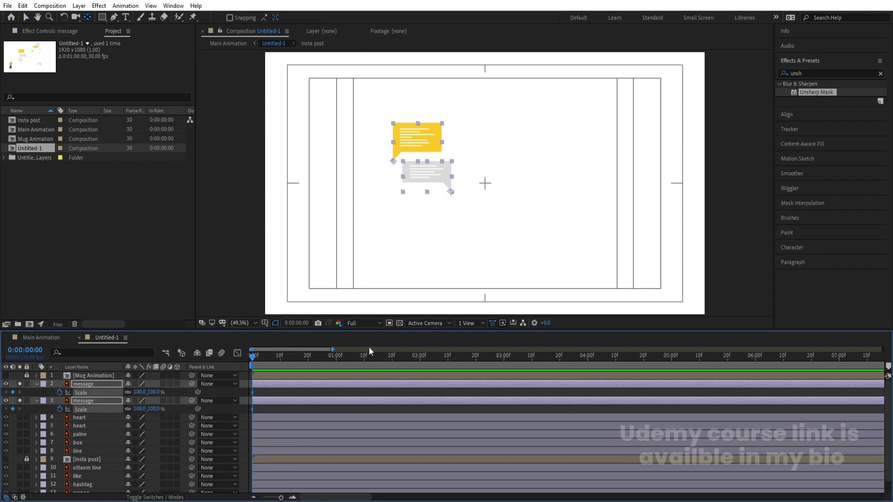
{"action": "left_click", "coordinate": [335, 355]}
{"action": "key", "text": "Home"}
Apply Easy Ease to both message layers' Scale keyframes and set the scale at 0 s to 0%.
{"action": "left_click", "coordinate": [255, 391]}
{"action": "left_click_drag", "start_coordinate": [355, 390], "coordinate": [243, 420]}
{"action": "left_click", "coordinate": [160, 392]}
{"action": "type", "text": "0"}
{"action": "key", "text": "Return"}
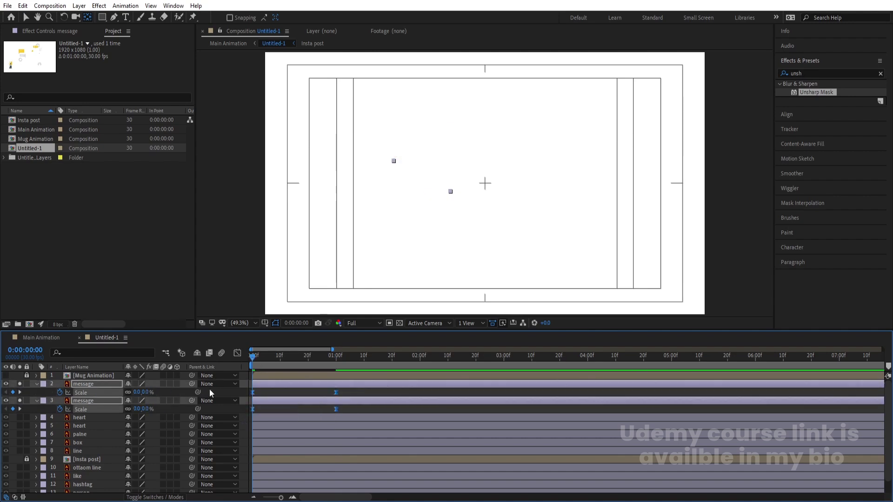
{"action": "key", "text": "ctrl+z"}
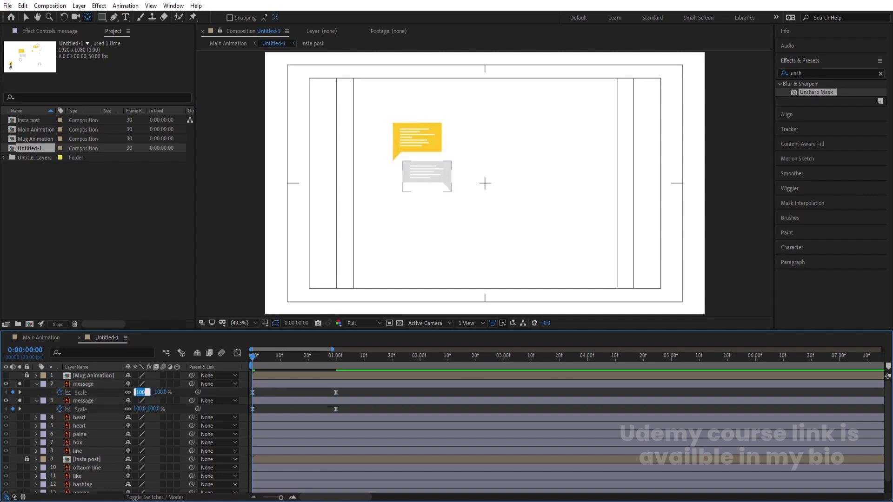
{"action": "left_click", "coordinate": [139, 409]}
{"action": "key", "text": "ctrl+shift+z"}
Preview the message bubbles' scale-up animation.
{"action": "left_click", "coordinate": [268, 392]}
{"action": "key", "text": "space"}
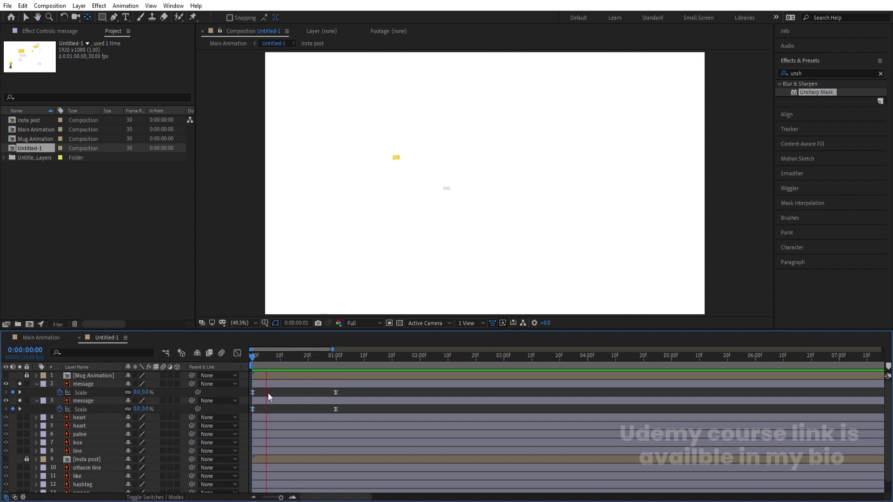
{"action": "key", "text": "space"}
Reshape the speed graph of both message layers' Scale keyframes for a fast start and slow landing, and preview it from 0 s.
{"action": "left_click_drag", "start_coordinate": [355, 411], "coordinate": [235, 364]}
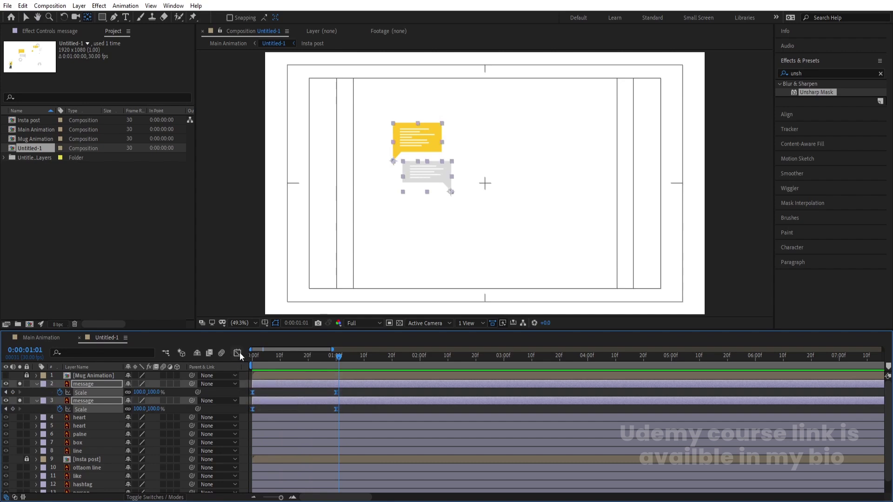
{"action": "left_click", "coordinate": [238, 353]}
{"action": "left_click_drag", "start_coordinate": [372, 426], "coordinate": [270, 469]}
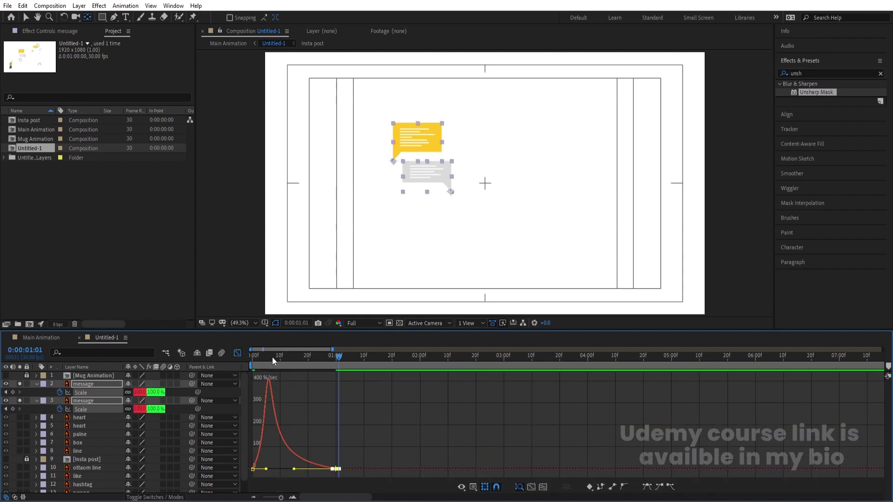
{"action": "left_click_drag", "start_coordinate": [273, 357], "coordinate": [244, 353]}
{"action": "key", "text": "space"}
{"action": "key", "text": "space"}
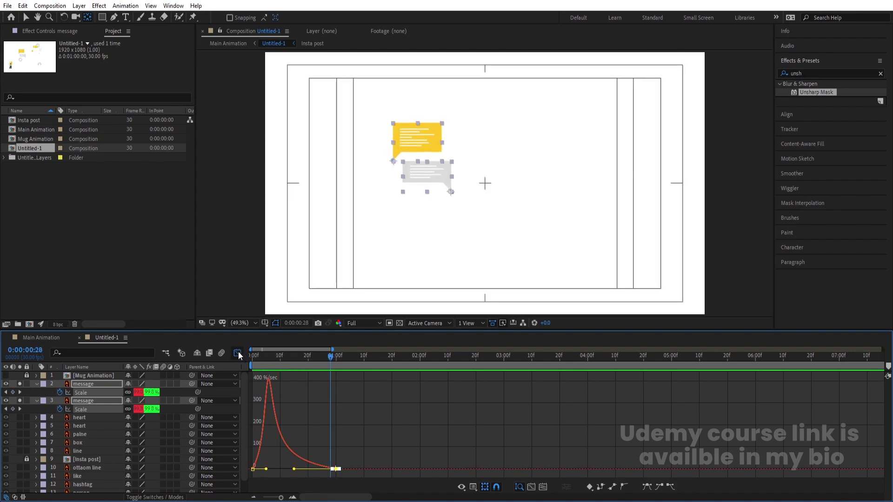
Close the graph editor and preview the scale animation of both message layers.
{"action": "left_click", "coordinate": [238, 353]}
{"action": "key", "text": "space"}
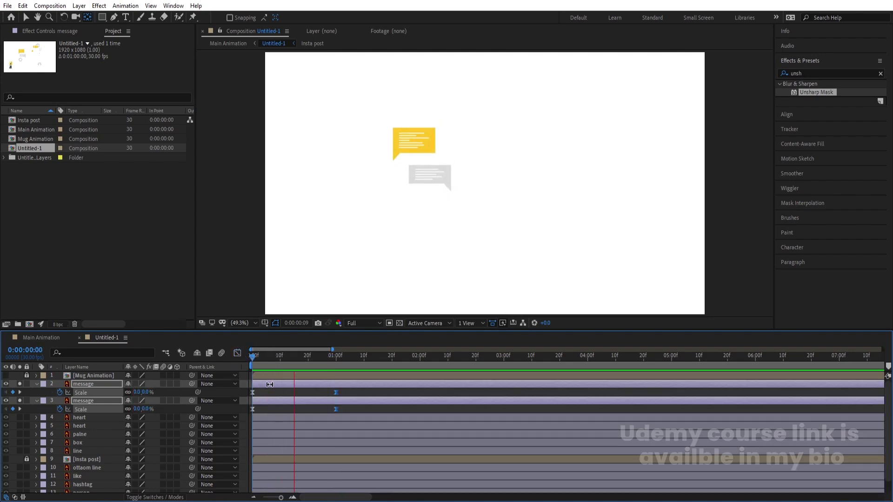
Shift the yellow message layer so it starts at 0:00:01:00 and preview the staggered pop-in of both bubbles.
{"action": "left_click", "coordinate": [336, 354]}
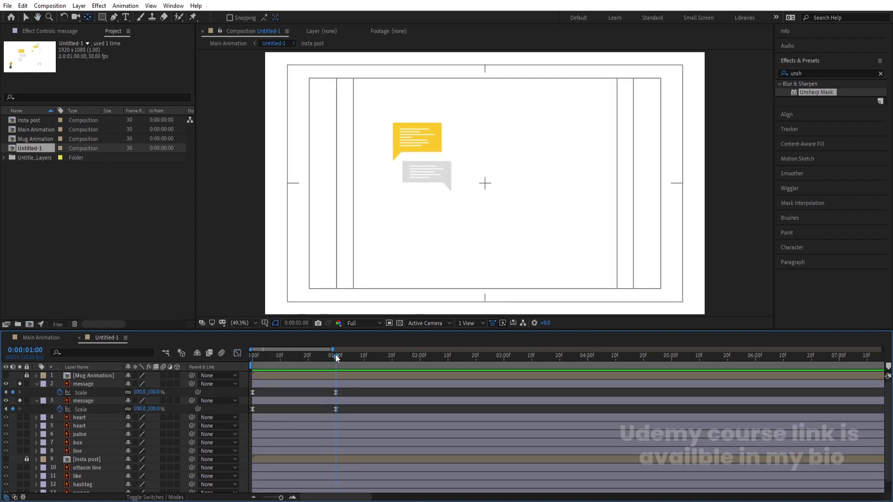
{"action": "left_click", "coordinate": [342, 382]}
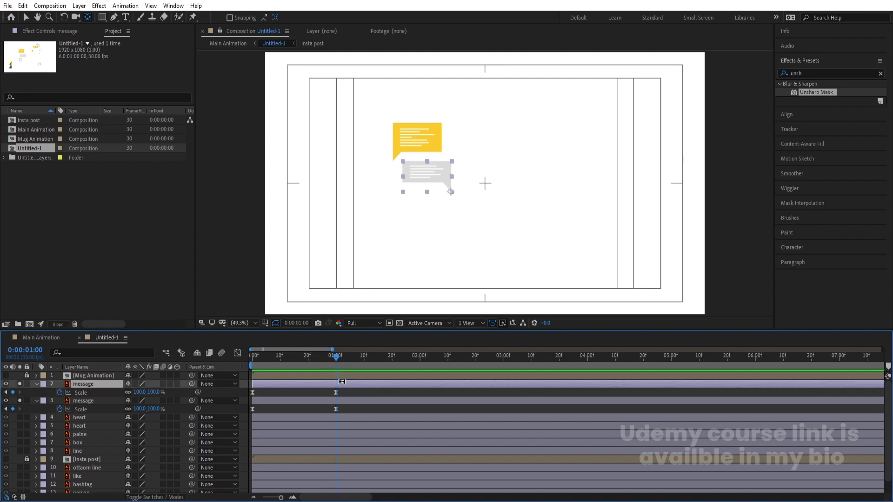
{"action": "left_click", "coordinate": [420, 136]}
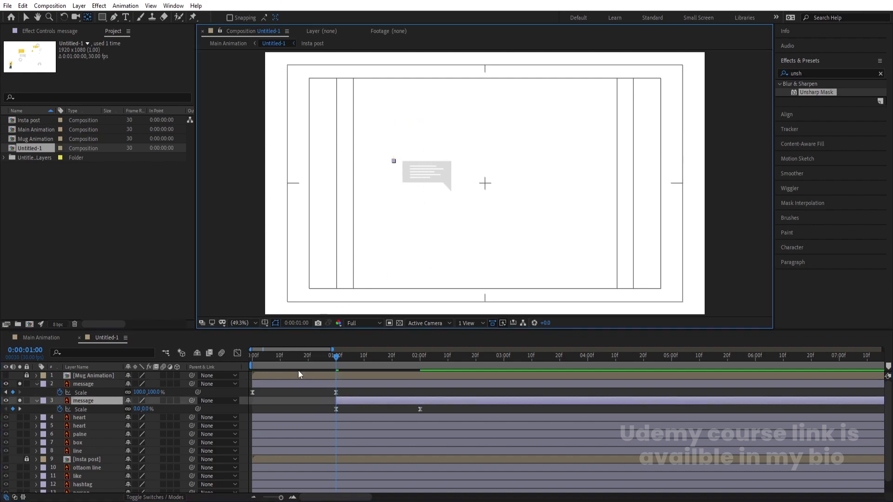
{"action": "left_click", "coordinate": [255, 358]}
{"action": "key", "text": "space"}
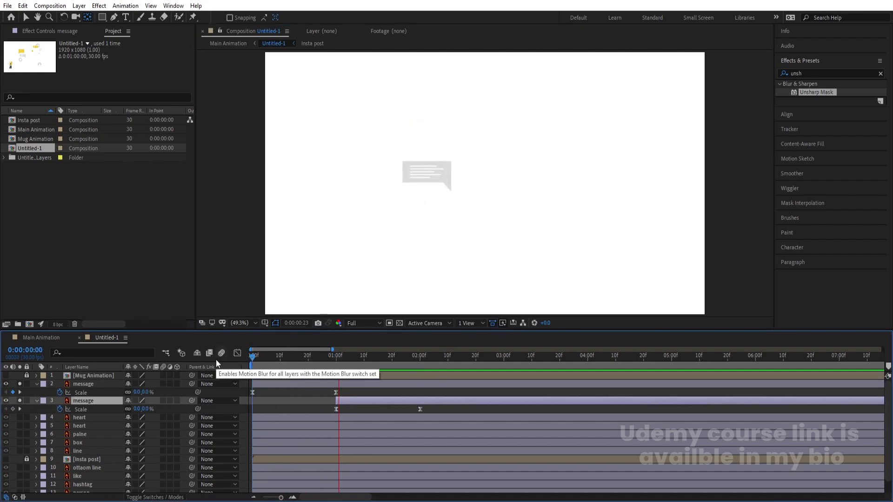
{"action": "key", "text": "space"}
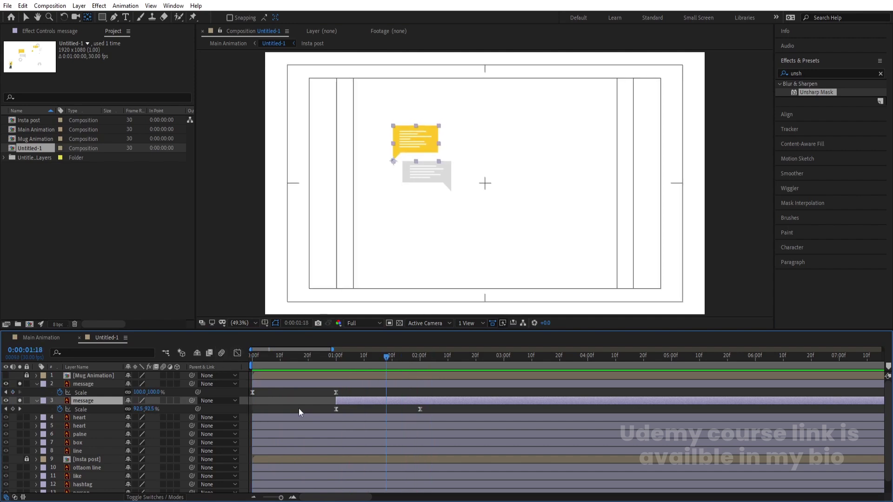
Return to the start of the composition and add a new null object.
{"action": "key", "text": "Home"}
{"action": "left_click", "coordinate": [269, 393]}
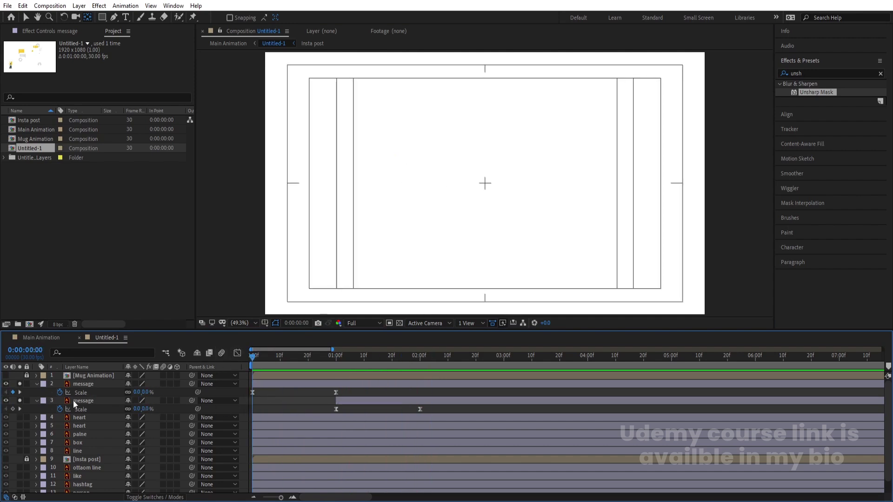
{"action": "right_click", "coordinate": [271, 388]}
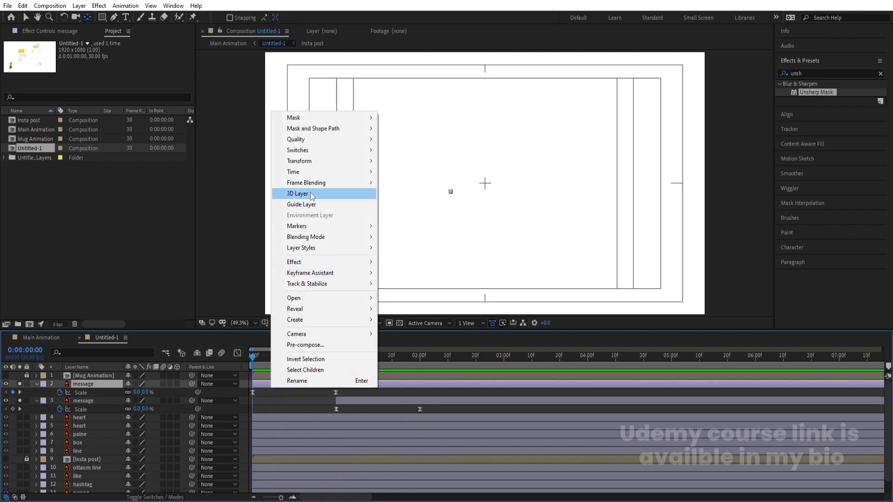
{"action": "left_click", "coordinate": [261, 393]}
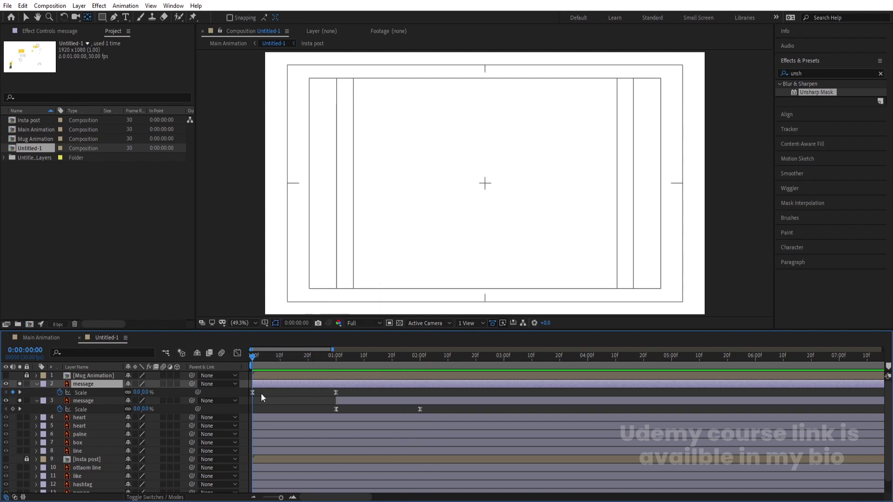
{"action": "right_click", "coordinate": [261, 394]}
{"action": "mouse_move", "coordinate": [349, 286]}
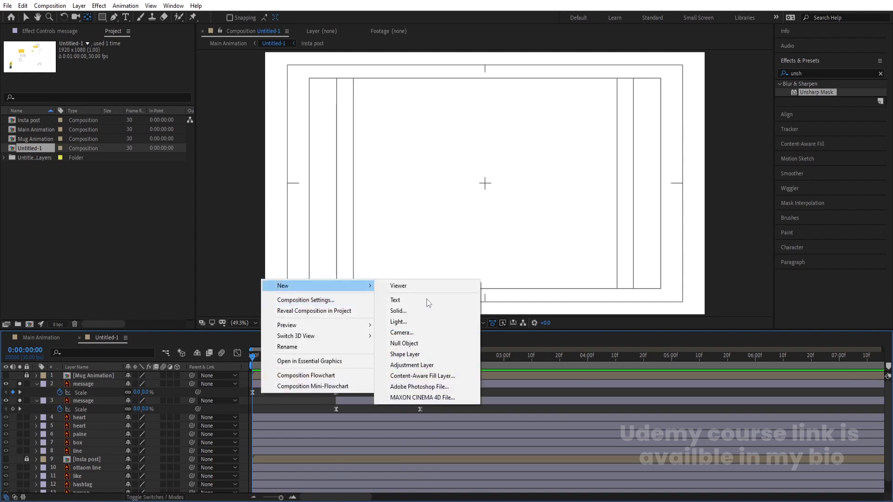
{"action": "left_click", "coordinate": [412, 343]}
Preview until both message bubbles are visible and move the null object onto the grey bubble.
{"action": "key", "text": "space"}
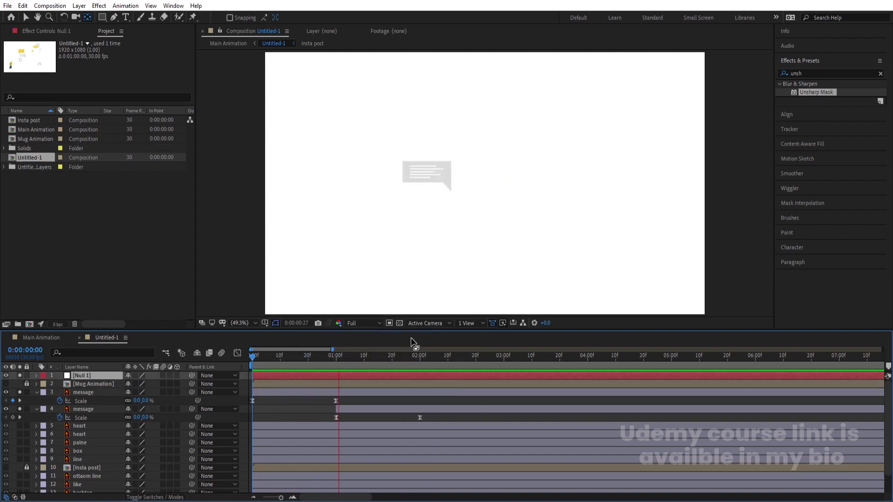
{"action": "key", "text": "space"}
{"action": "key", "text": "v"}
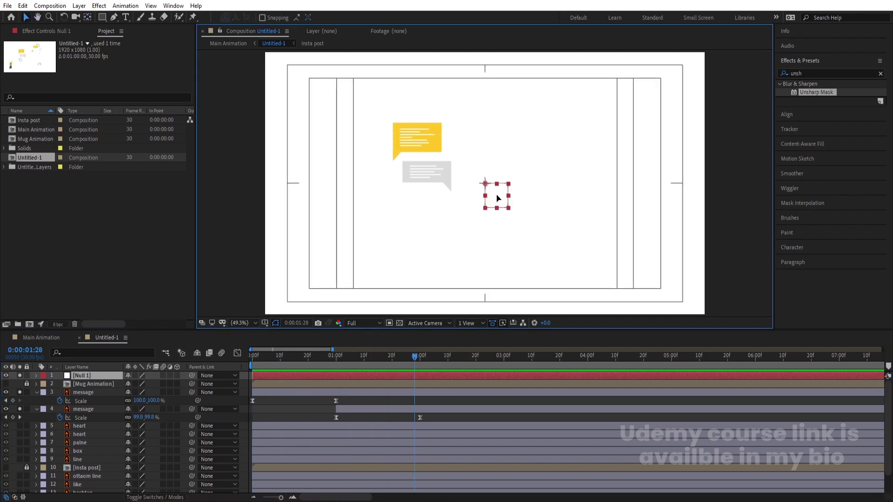
{"action": "left_click_drag", "start_coordinate": [493, 195], "coordinate": [432, 172]}
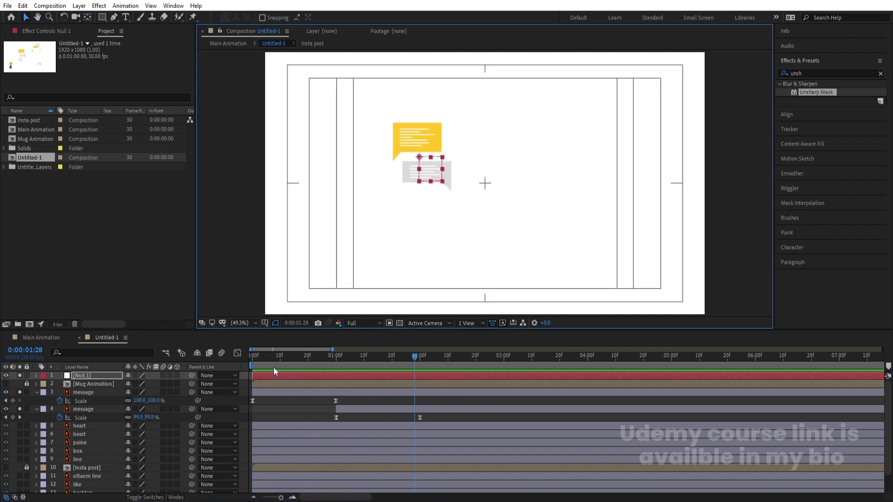
At frame 0, parent both message layers to Null 1 and place the null layer directly above them.
{"action": "left_click", "coordinate": [180, 359]}
{"action": "key", "text": "Home"}
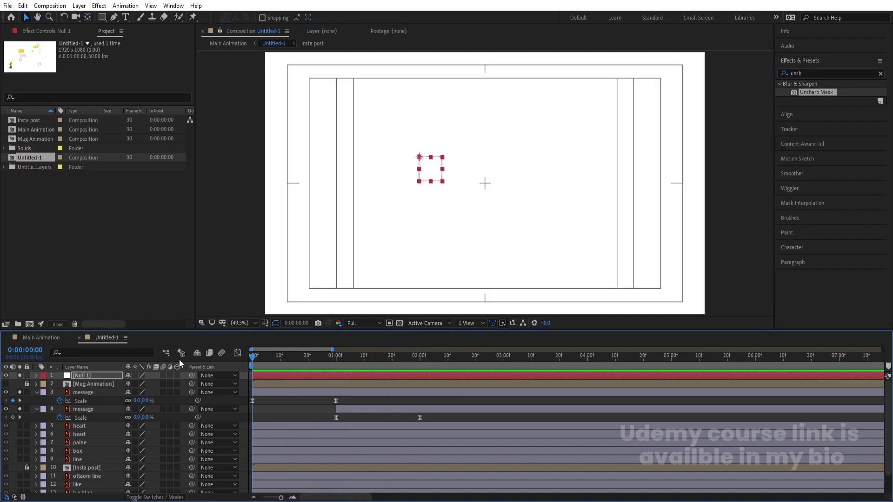
{"action": "left_click", "coordinate": [102, 391]}
{"action": "left_click", "coordinate": [104, 409], "text": "ctrl"}
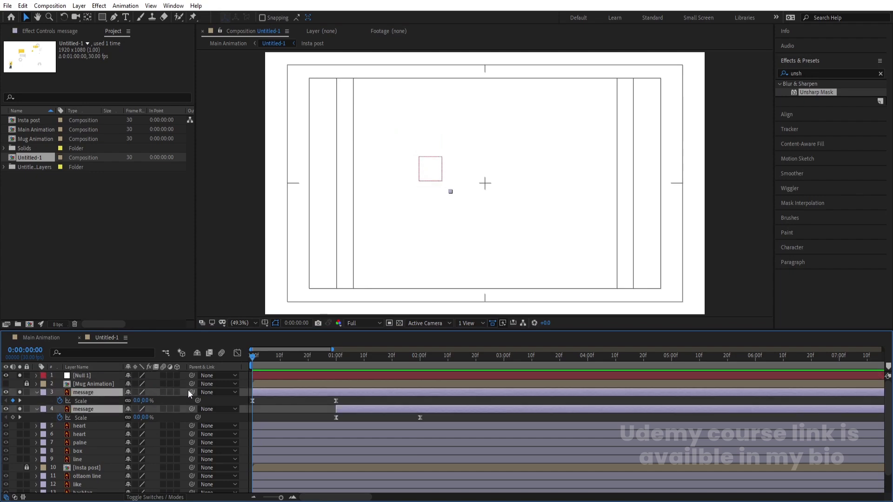
{"action": "left_click_drag", "start_coordinate": [189, 393], "coordinate": [99, 386]}
{"action": "left_click", "coordinate": [95, 377]}
Set a starting Position keyframe on Null 1 at 0:00:00:00 and play the animation.
{"action": "key", "text": "p"}
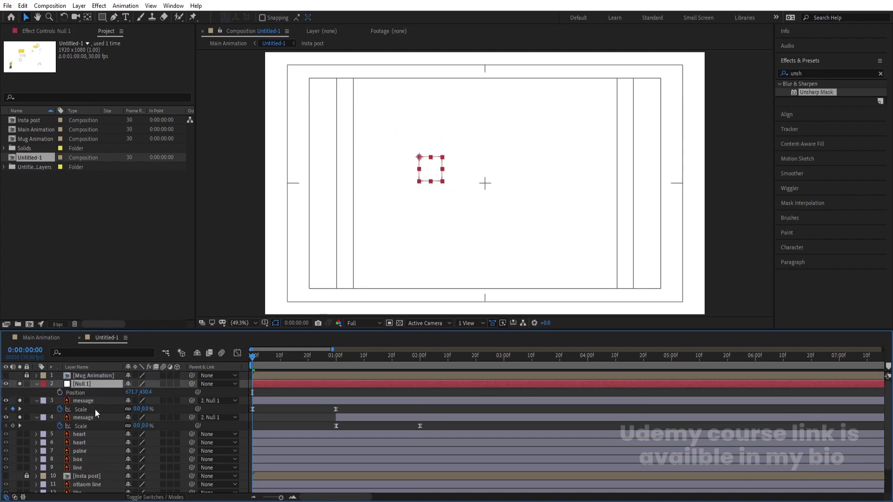
{"action": "left_click", "coordinate": [60, 393]}
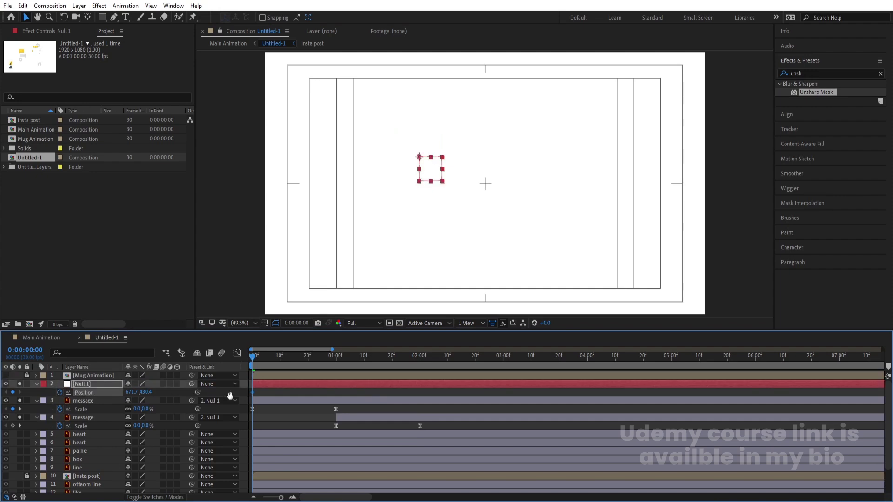
{"action": "key", "text": "space"}
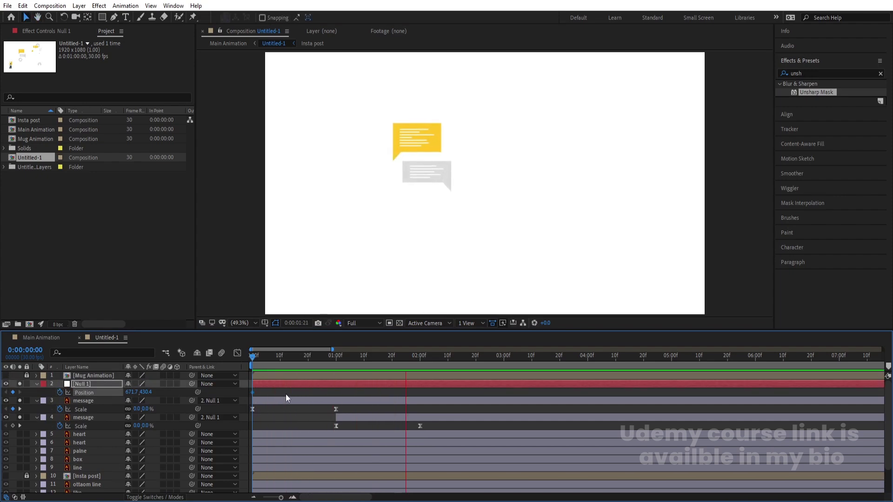
At 0:00:03:01, show the rulers and place horizontal guides along the yellow bubble's top and the grey bubble's bottom.
{"action": "left_click_drag", "start_coordinate": [450, 359], "coordinate": [502, 356]}
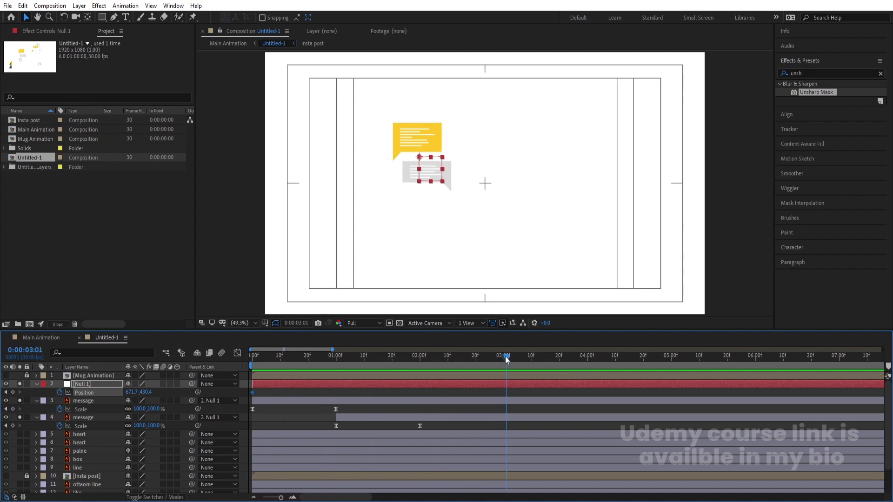
{"action": "key", "text": "ctrl+r"}
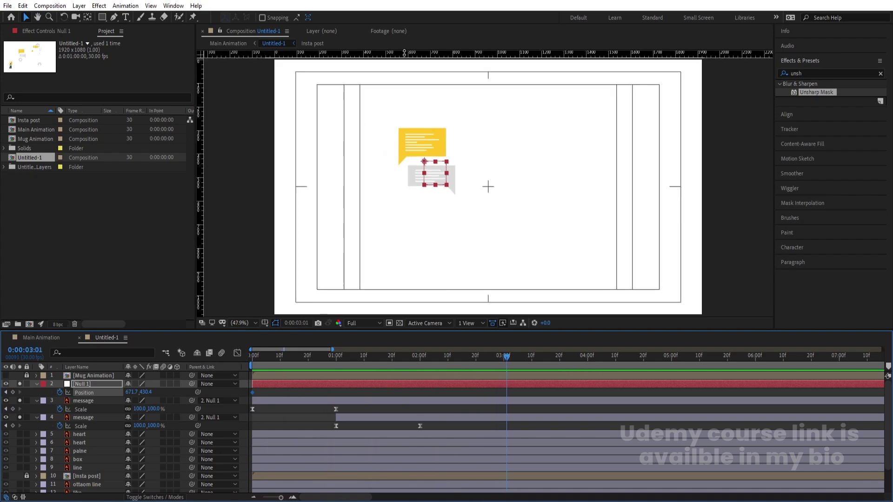
{"action": "left_click_drag", "start_coordinate": [455, 56], "coordinate": [476, 128]}
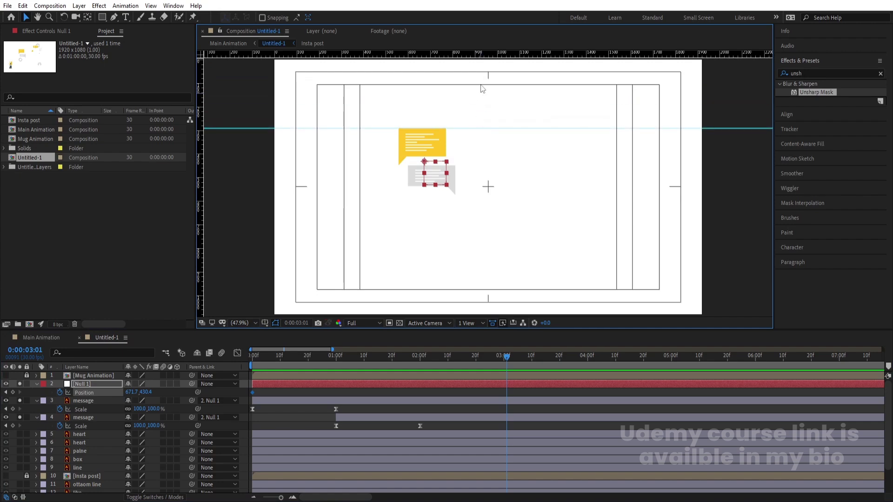
{"action": "left_click_drag", "start_coordinate": [478, 54], "coordinate": [516, 194]}
Raise Null 1 to a Y position of 148.4 and shift that Position keyframe to 0:00:04:00.
{"action": "left_click", "coordinate": [101, 385]}
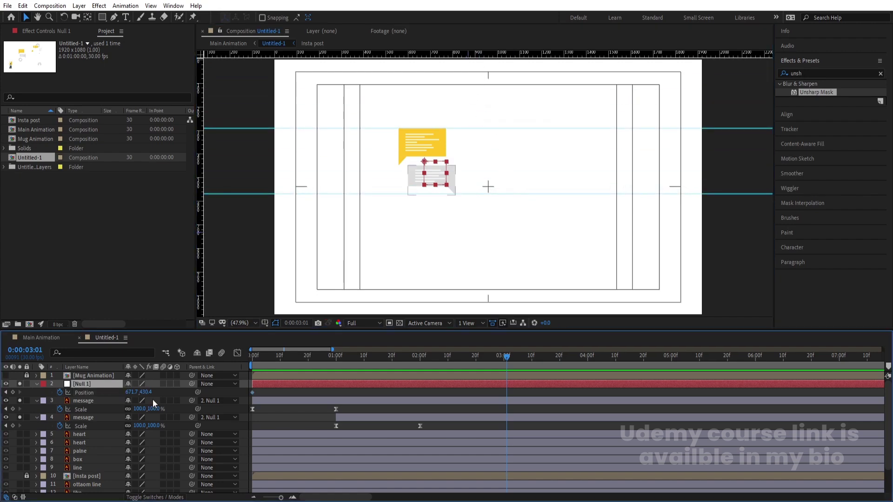
{"action": "left_click_drag", "start_coordinate": [150, 395], "coordinate": [18, 397]}
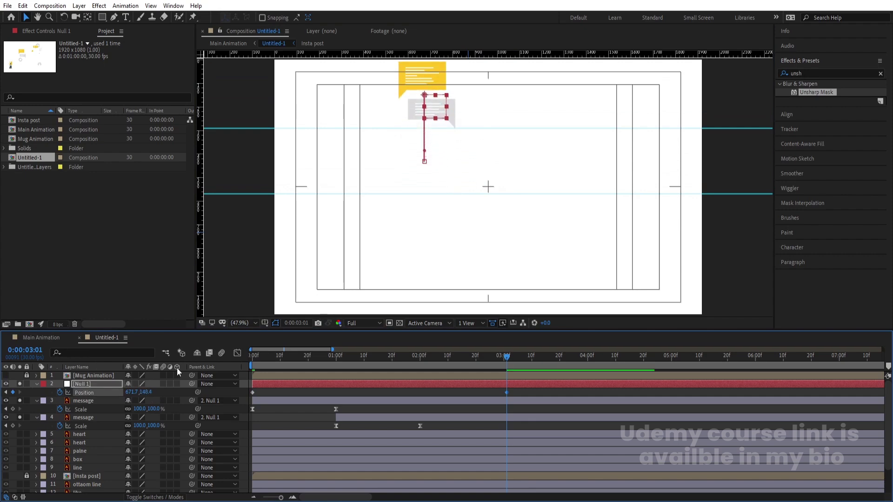
{"action": "left_click", "coordinate": [587, 357]}
{"action": "key", "text": "Num_Lock"}
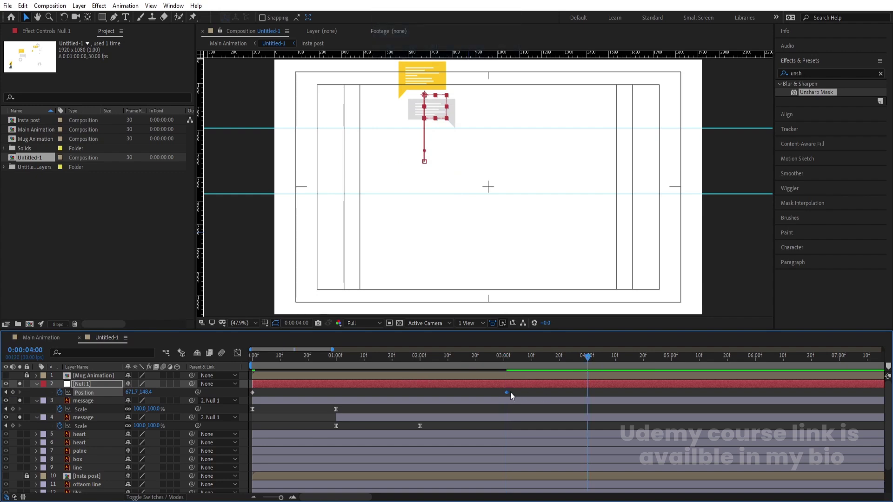
{"action": "left_click_drag", "start_coordinate": [509, 392], "coordinate": [588, 402]}
Preview the upward movement of the parented bubbles from the start, then return to frame 0.
{"action": "left_click_drag", "start_coordinate": [443, 357], "coordinate": [239, 356]}
{"action": "key", "text": "space"}
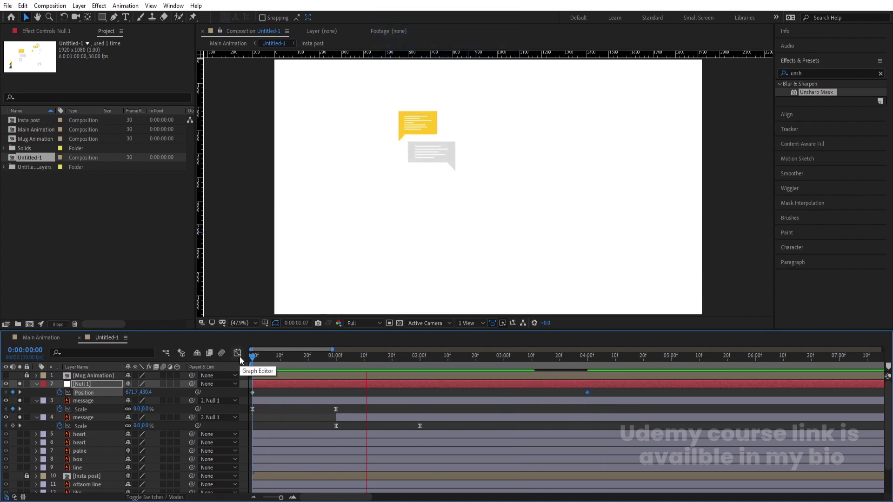
{"action": "key", "text": "space"}
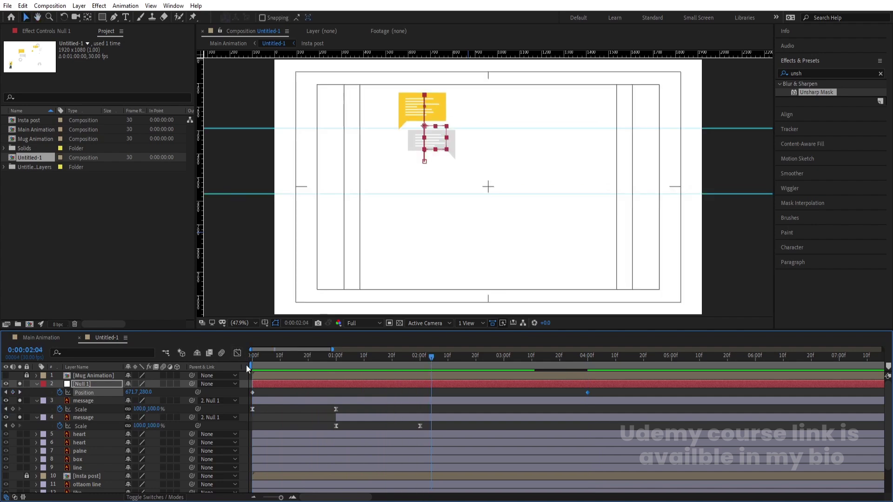
{"action": "left_click_drag", "start_coordinate": [275, 359], "coordinate": [215, 362]}
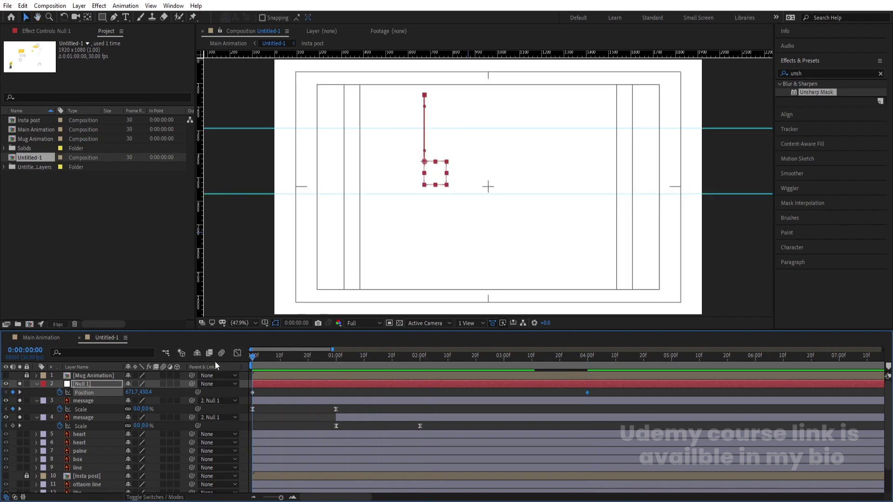
Start the yellow message layer at 0:00:00:00 and the grey message layer at 0:00:01:00.
{"action": "left_click", "coordinate": [343, 419]}
{"action": "key", "text": "["}
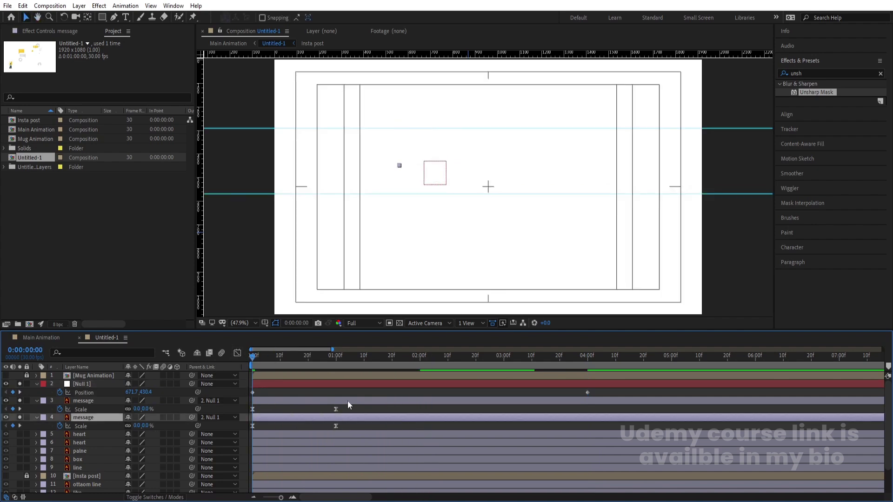
{"action": "left_click", "coordinate": [336, 360]}
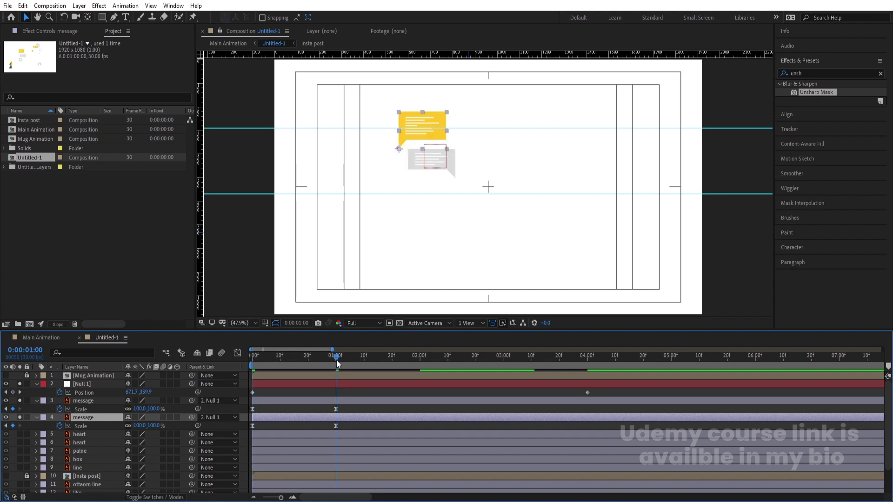
{"action": "left_click", "coordinate": [339, 402]}
{"action": "key", "text": "["}
Preview the reordered bubble pop-ins and check their upward movement after the 0:00:02:00 scale keyframe.
{"action": "key", "text": "space"}
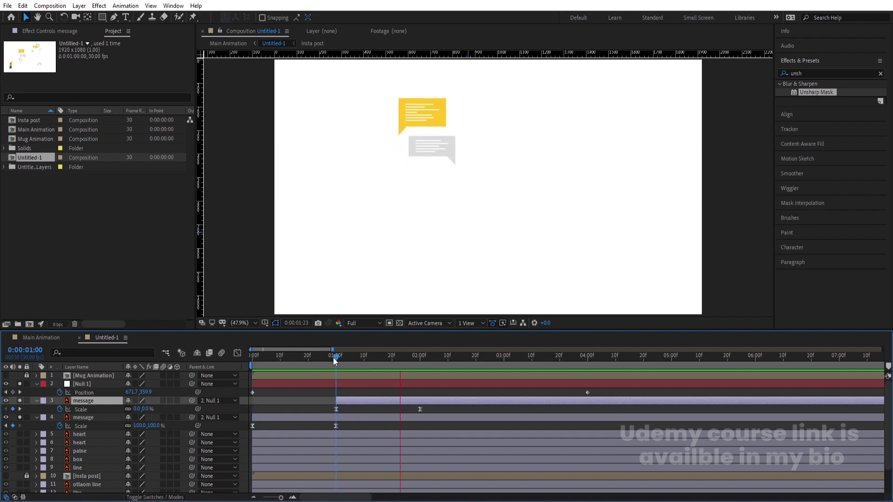
{"action": "key", "text": "space"}
{"action": "key", "text": "Home"}
{"action": "key", "text": "space"}
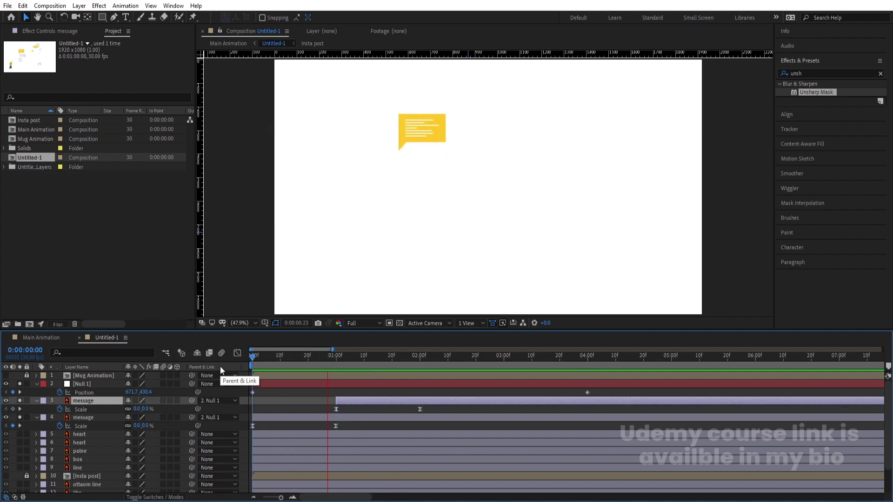
{"action": "key", "text": "space"}
{"action": "key", "text": "k"}
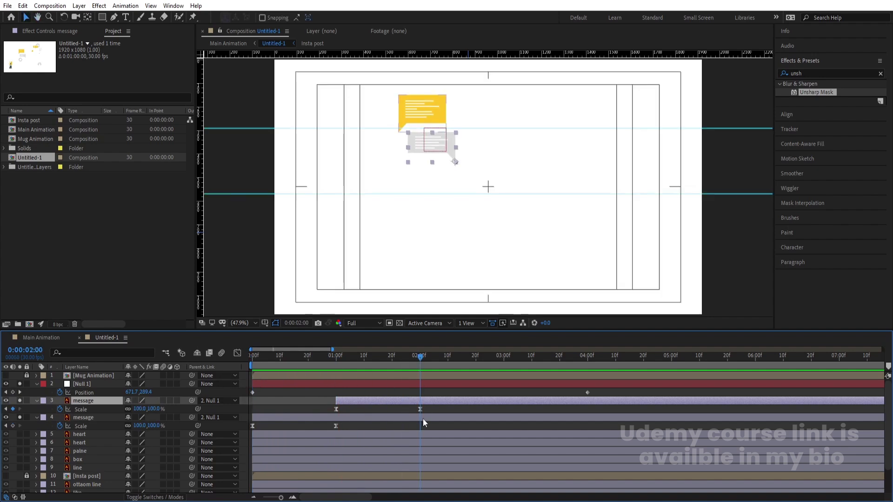
{"action": "left_click", "coordinate": [423, 418]}
{"action": "key", "text": "space"}
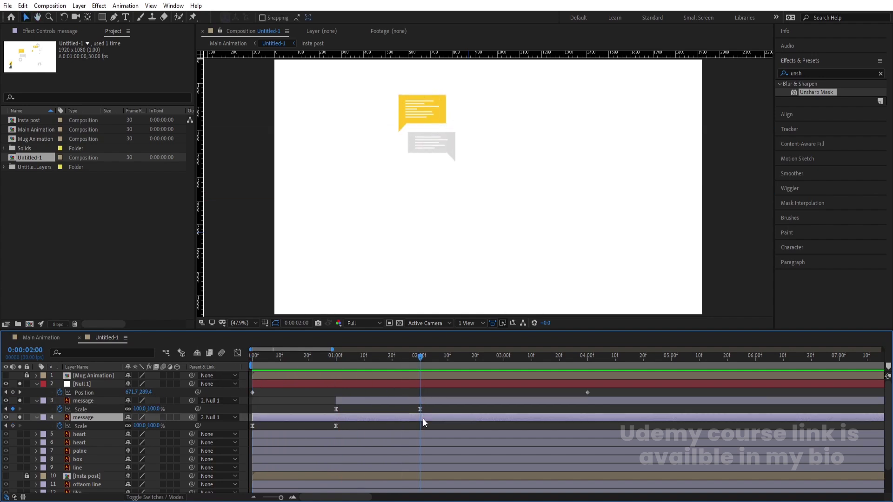
{"action": "key", "text": "space"}
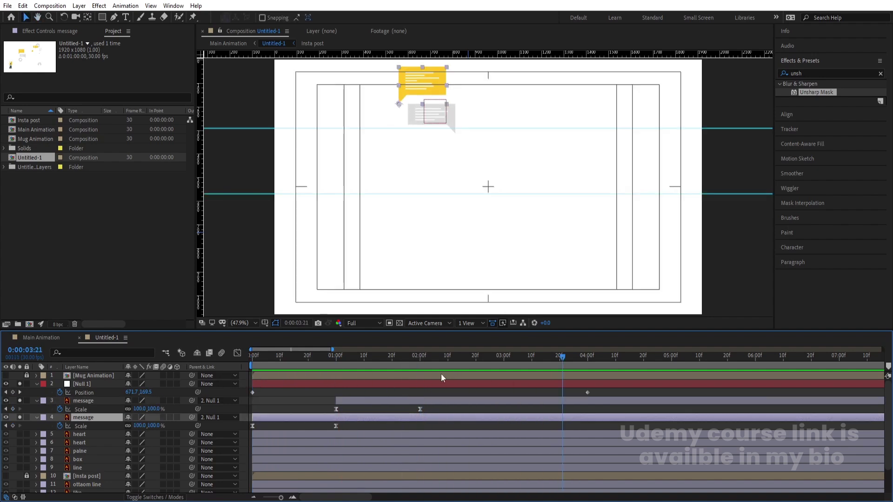
Unsolo Null 1 and the two message layers and pre-compose them into a composition named Messages.
{"action": "left_click", "coordinate": [107, 385], "text": "shift"}
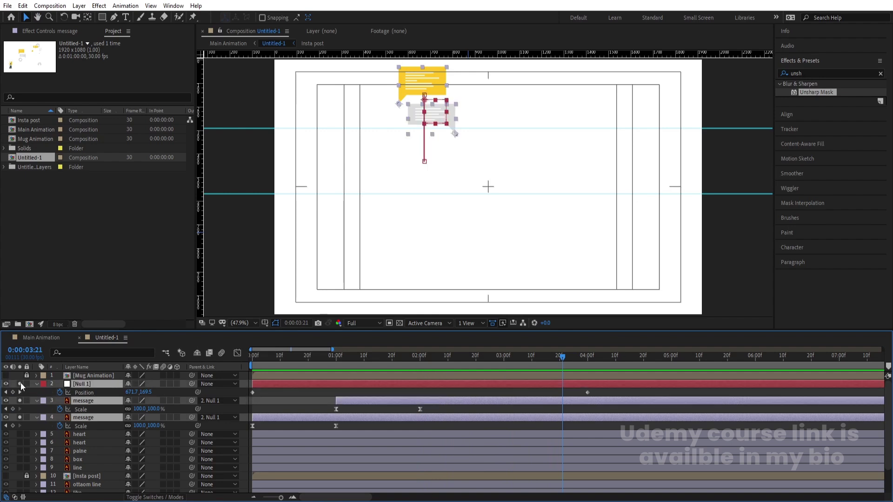
{"action": "left_click", "coordinate": [21, 382]}
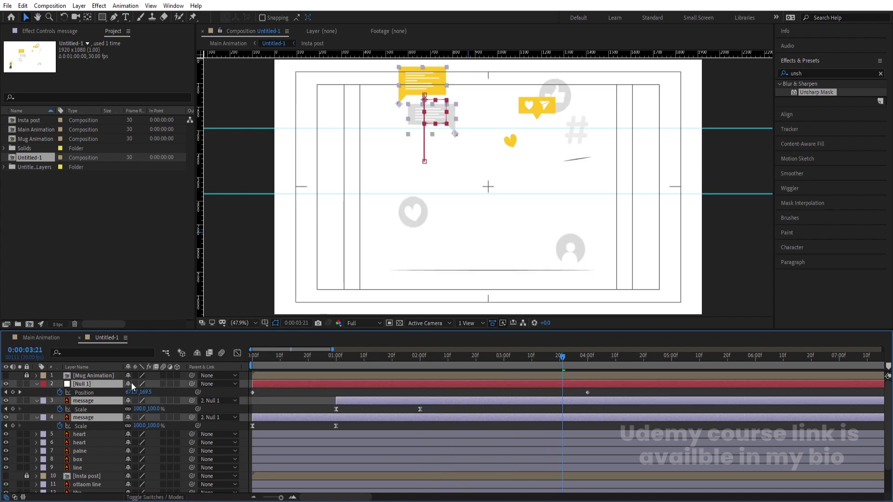
{"action": "key", "text": "ctrl+shift+c"}
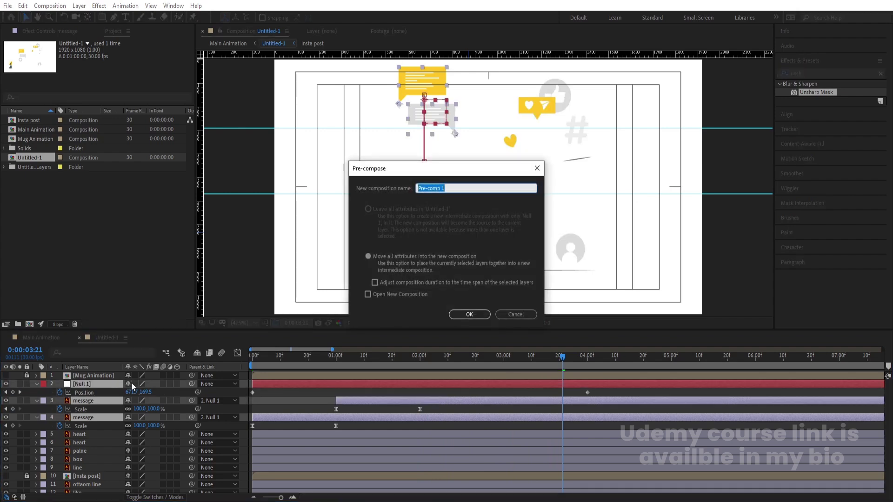
{"action": "type", "text": "Messages"}
{"action": "key", "text": "Return"}
Open the Messages composition and set Null 1's Position keyframe at 0:00:04:00 to a Y value of 95.4.
{"action": "double_click", "coordinate": [91, 384]}
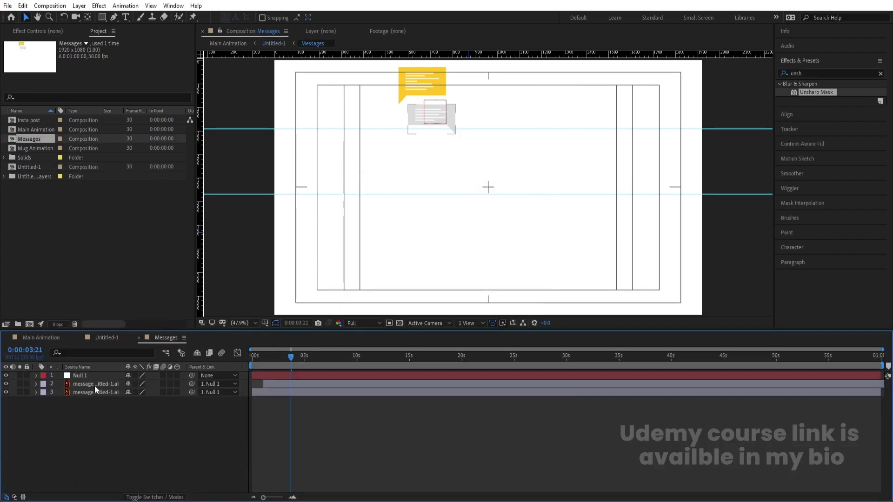
{"action": "left_click", "coordinate": [89, 378]}
{"action": "key", "text": "u"}
{"action": "key", "text": "k"}
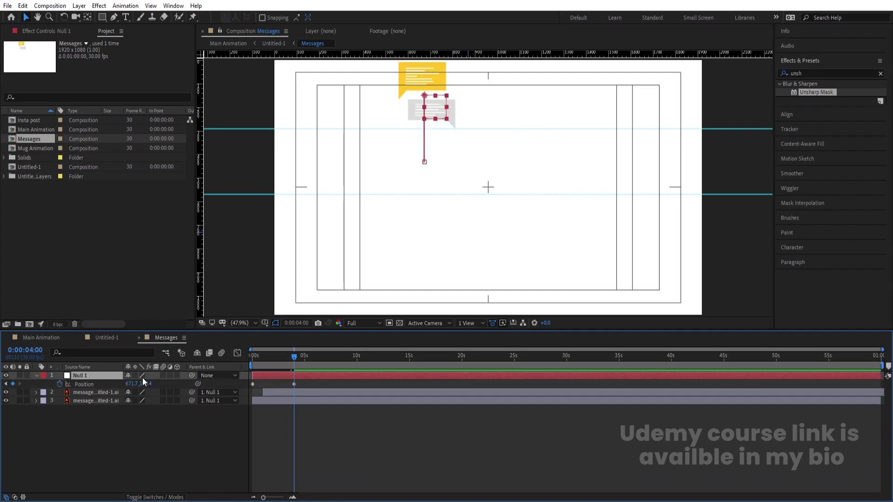
{"action": "left_click_drag", "start_coordinate": [143, 384], "coordinate": [123, 382]}
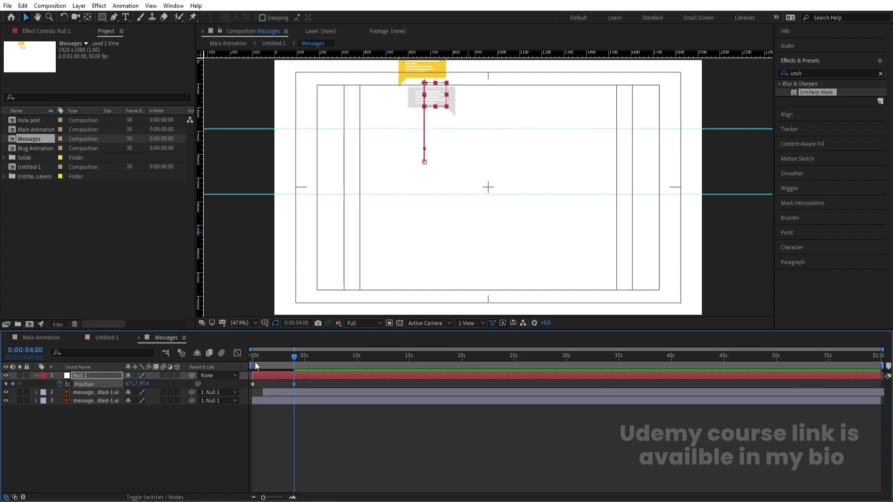
Preview the Messages layer within the Untitled-1 composition from frame 0, stopping at 0:00:02:08.
{"action": "key", "text": "Home"}
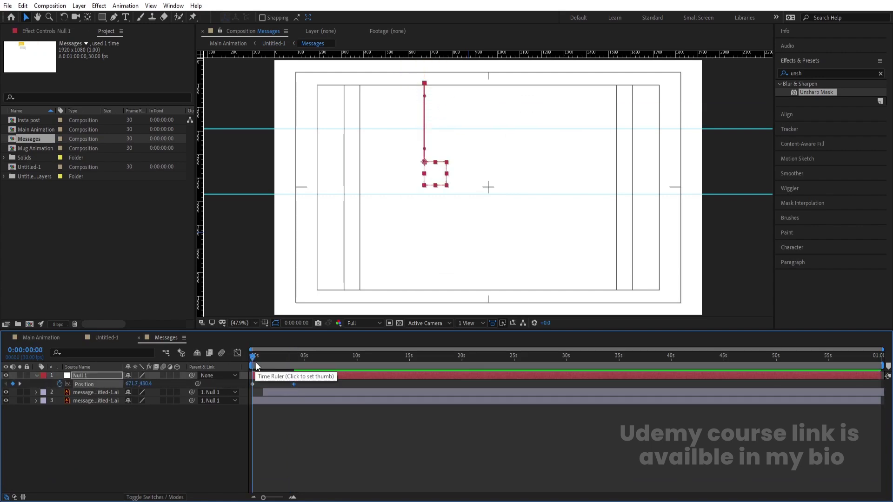
{"action": "left_click", "coordinate": [107, 338]}
{"action": "key", "text": "space"}
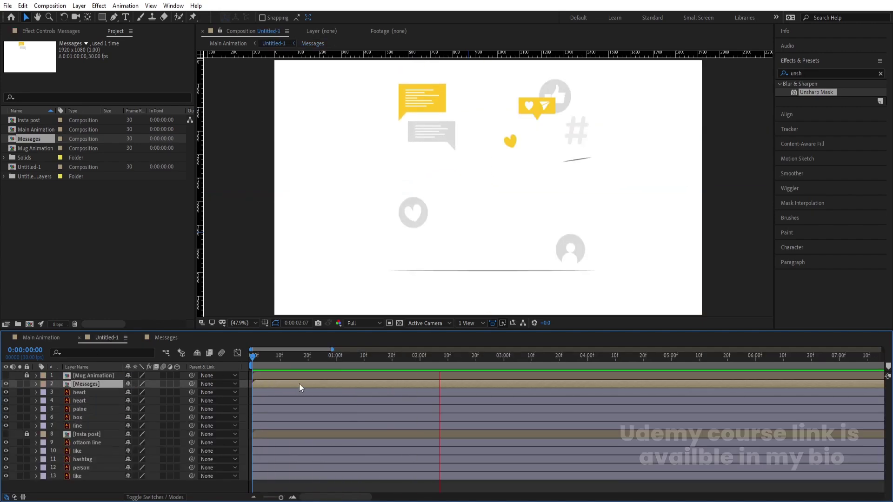
{"action": "key", "text": "space"}
Draw a rectangular mask between the two horizontal guides on the Messages layer and set its feather to 150 pixels.
{"action": "left_click", "coordinate": [101, 17]}
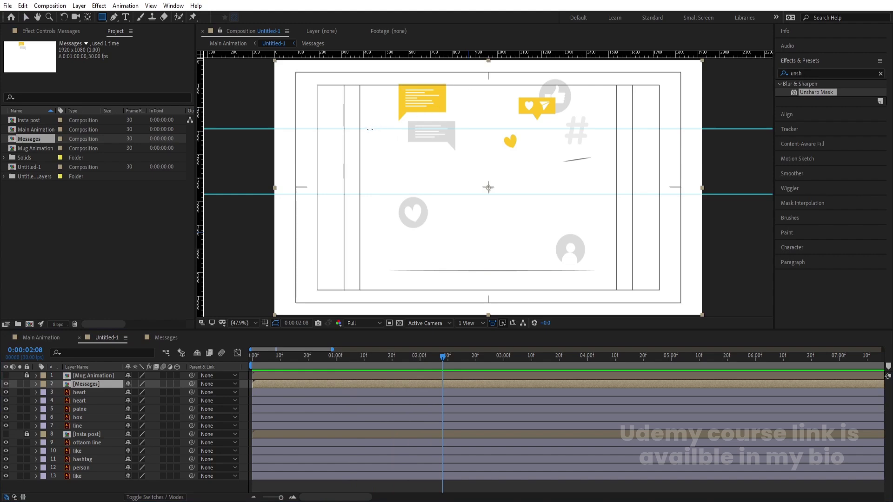
{"action": "left_click_drag", "start_coordinate": [369, 129], "coordinate": [485, 194]}
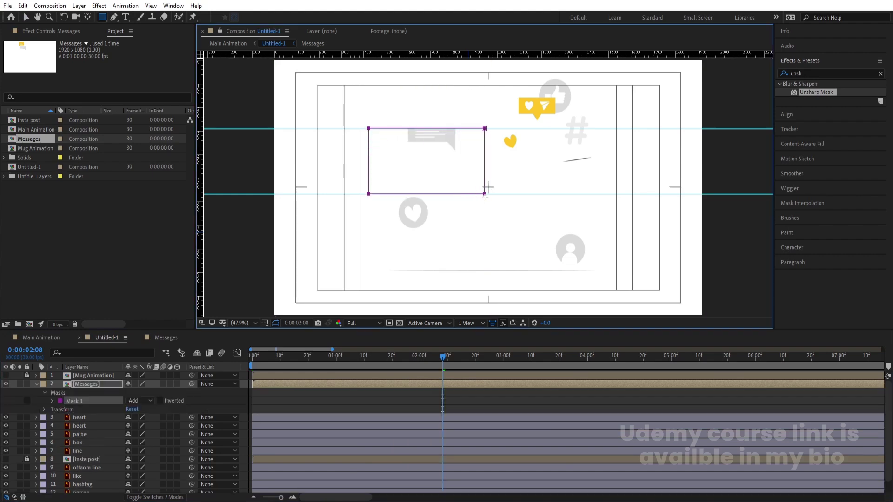
{"action": "left_click", "coordinate": [51, 401]}
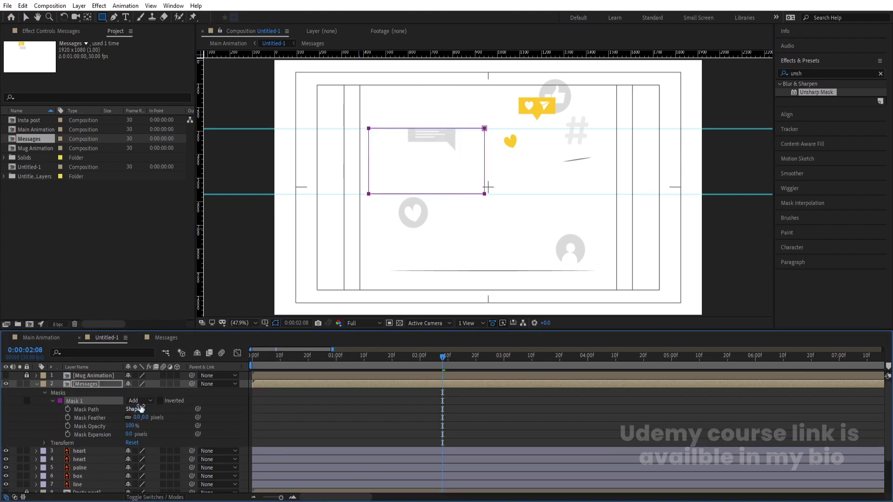
{"action": "left_click", "coordinate": [137, 418]}
{"action": "type", "text": "150"}
{"action": "key", "text": "Return"}
Preview how the message bubbles fade through the feathered mask up to just past 0:00:04:00.
{"action": "left_click", "coordinate": [316, 398]}
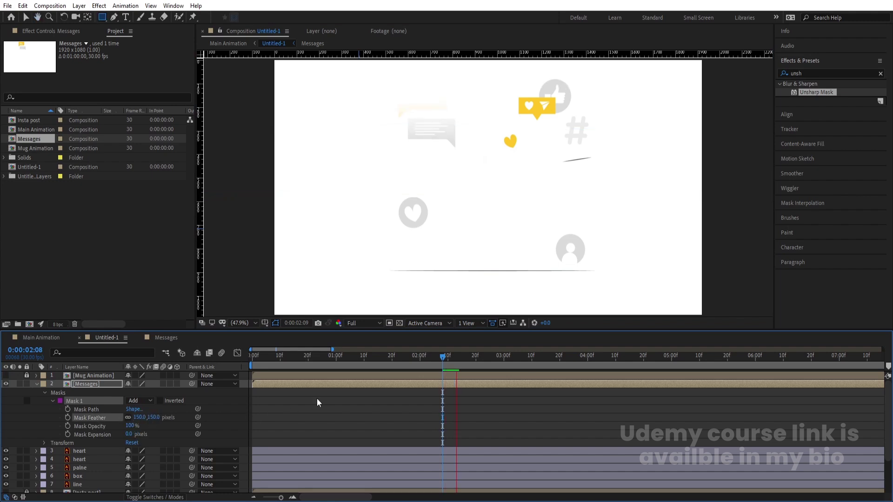
{"action": "key", "text": "space"}
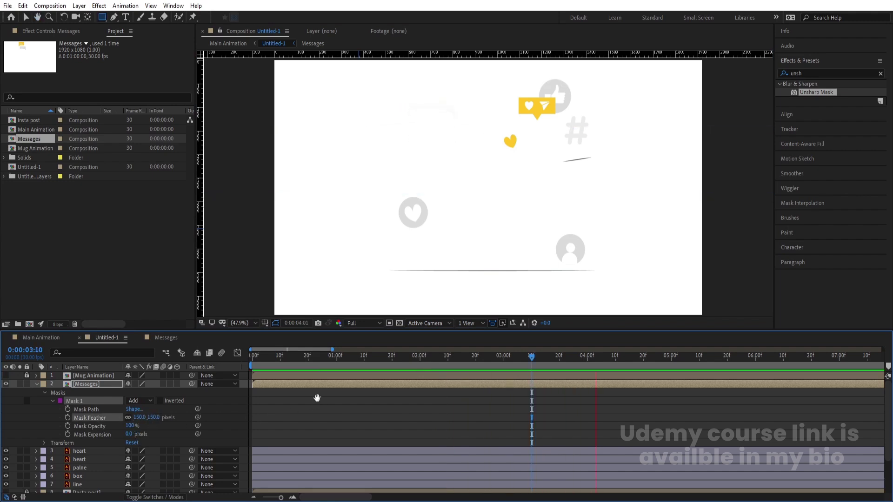
{"action": "key", "text": "space"}
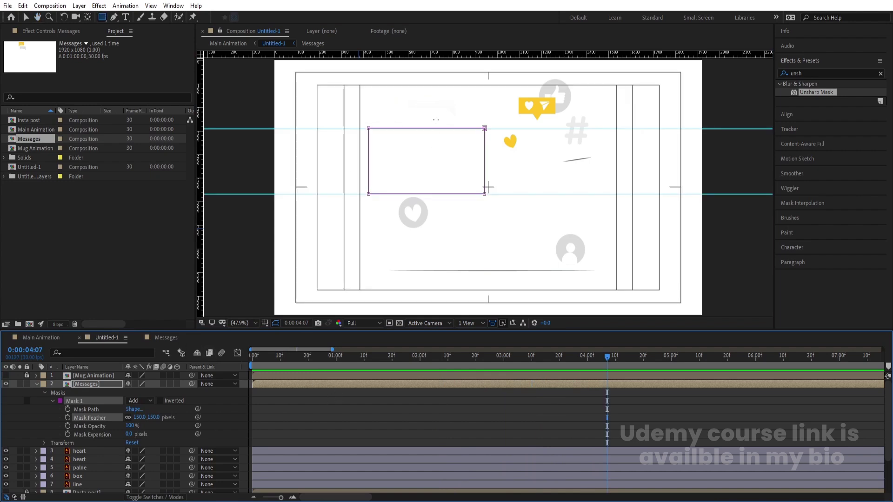
In the Messages composition, raise Null 1's Position keyframe at 0:00:04:00 to a Y value of 60.4.
{"action": "left_click", "coordinate": [172, 337]}
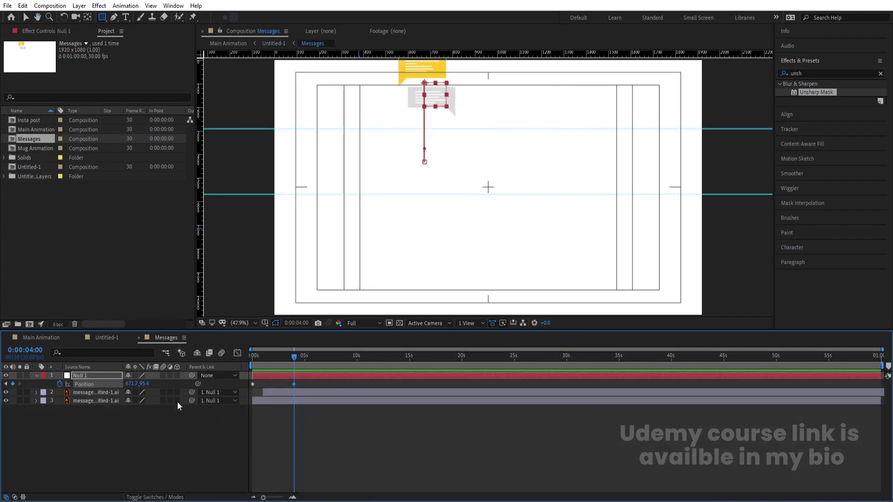
{"action": "left_click_drag", "start_coordinate": [147, 385], "coordinate": [149, 400]}
{"action": "left_click", "coordinate": [185, 429]}
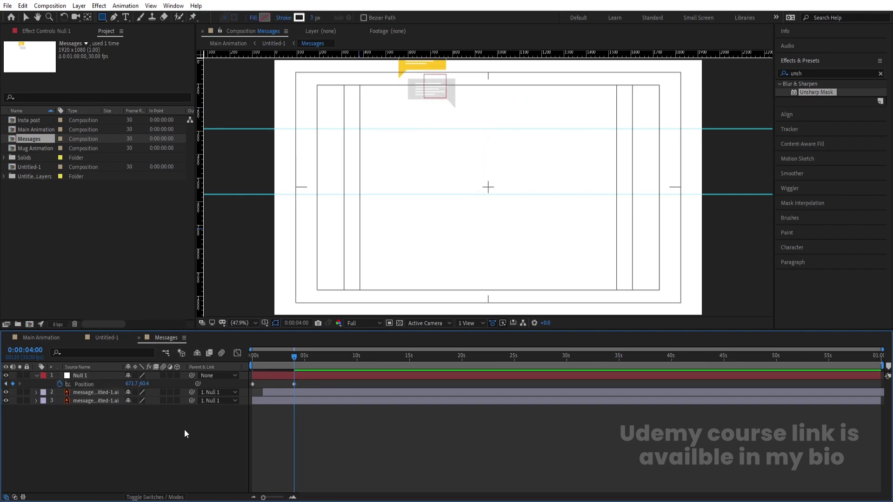
End the work area at 0:00:04:00 and trim the Messages composition to it.
{"action": "key", "text": "n"}
{"action": "right_click", "coordinate": [281, 366]}
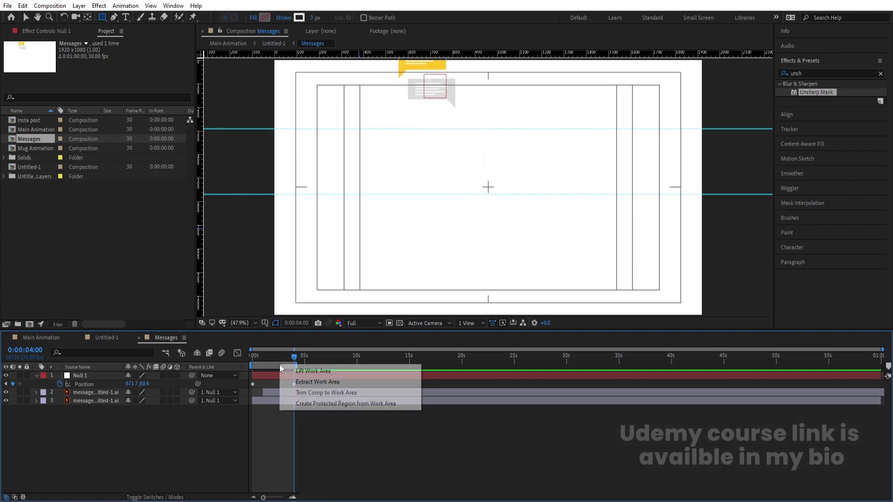
{"action": "left_click", "coordinate": [315, 394]}
Return to Untitled-1 and enable time remapping on the Messages layer.
{"action": "left_click", "coordinate": [114, 337]}
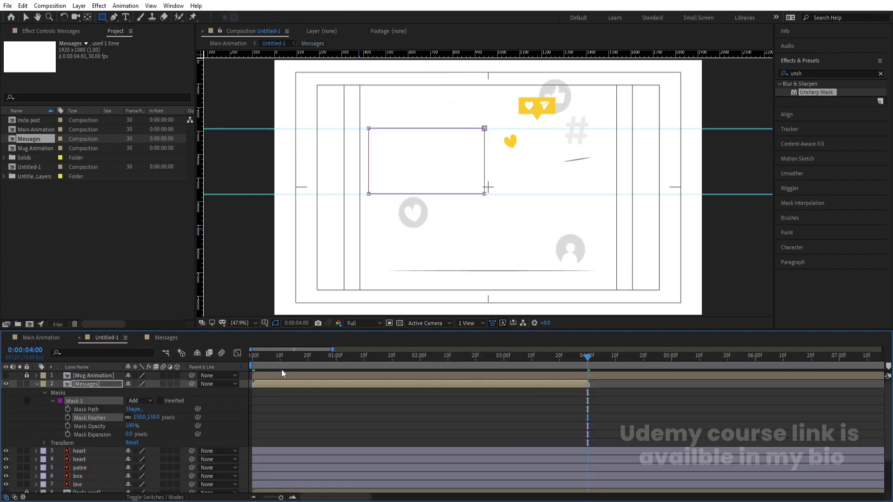
{"action": "key", "text": "minus"}
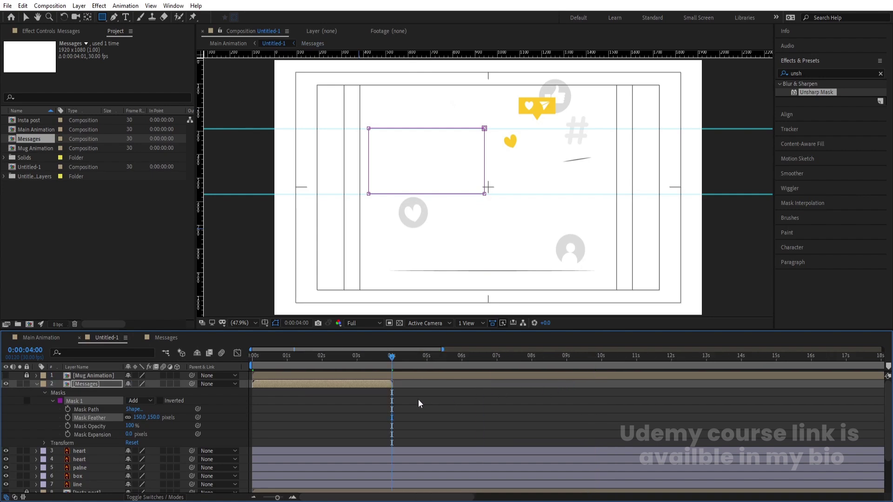
{"action": "key", "text": "ctrl+alt+t"}
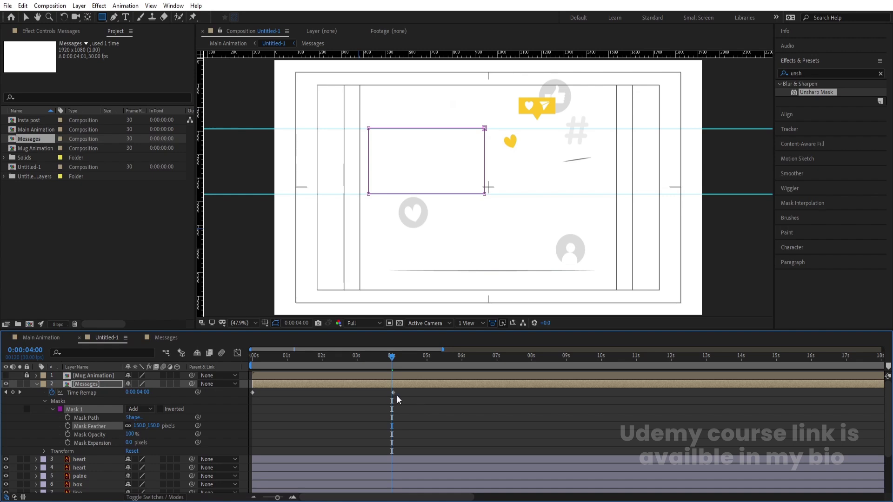
{"action": "key", "text": "ctrl+z"}
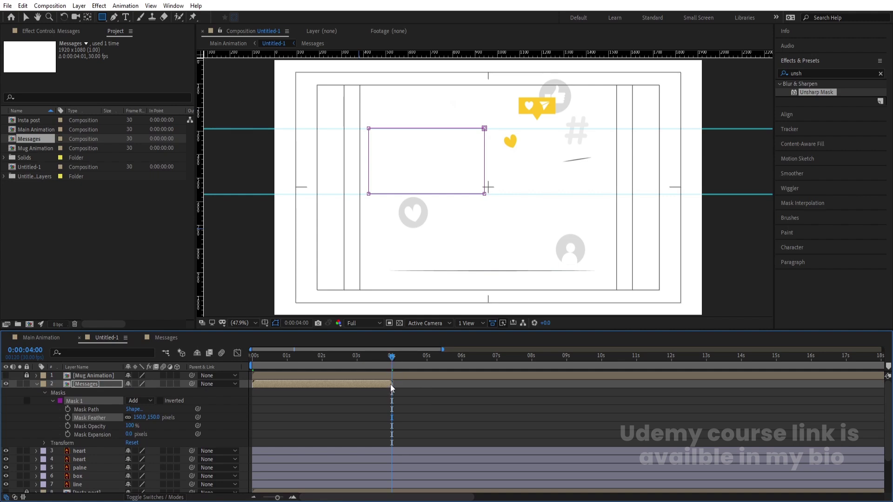
{"action": "right_click", "coordinate": [390, 384]}
{"action": "mouse_move", "coordinate": [419, 168]}
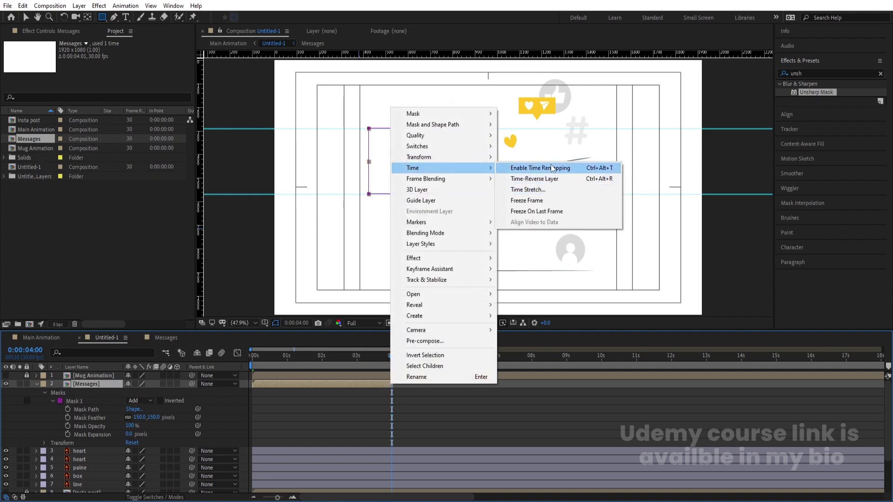
{"action": "left_click", "coordinate": [552, 168]}
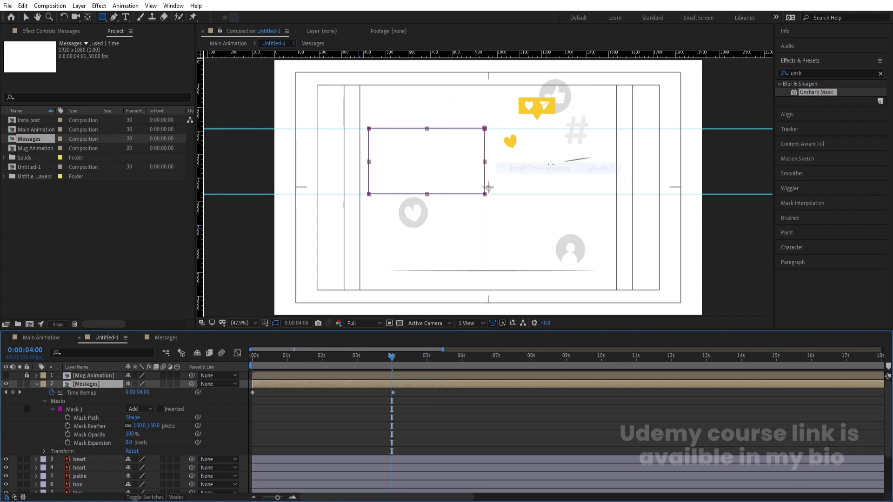
Add a Time Remap keyframe at 0:00:04:00 on the Messages layer and delete the one at 0:00:04:01.
{"action": "left_click", "coordinate": [421, 400]}
{"action": "left_click", "coordinate": [403, 385]}
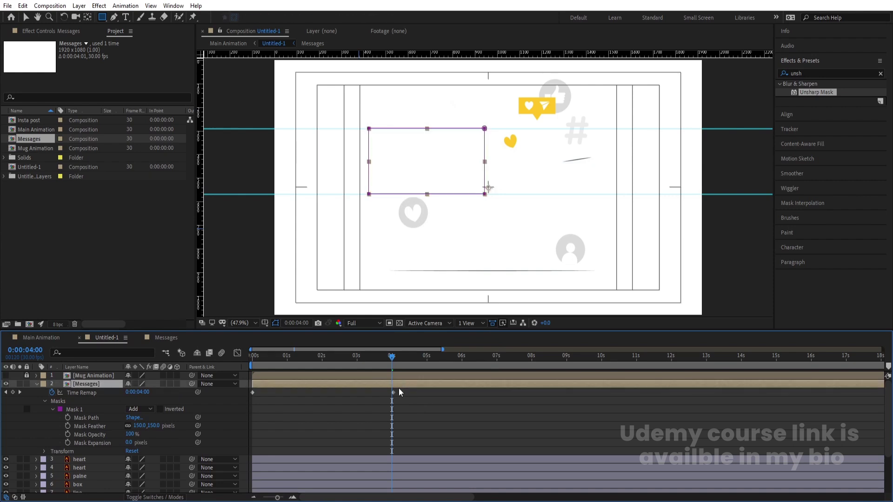
{"action": "left_click", "coordinate": [13, 392]}
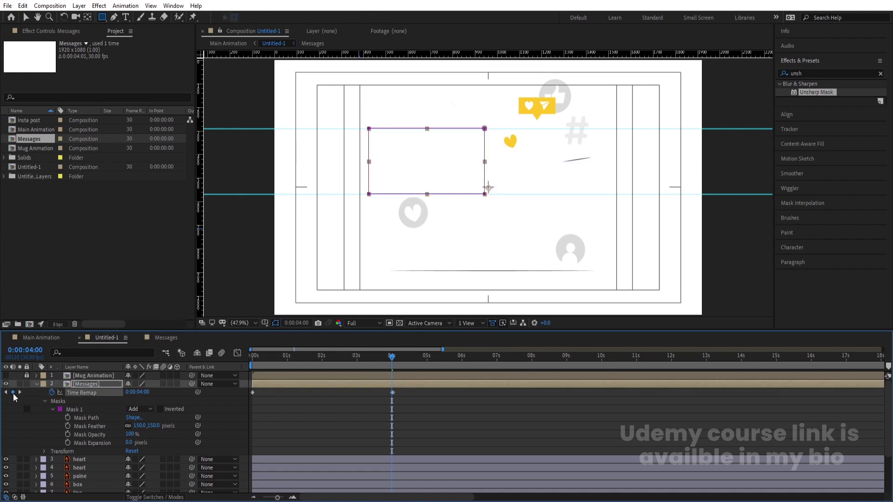
{"action": "left_click", "coordinate": [393, 396]}
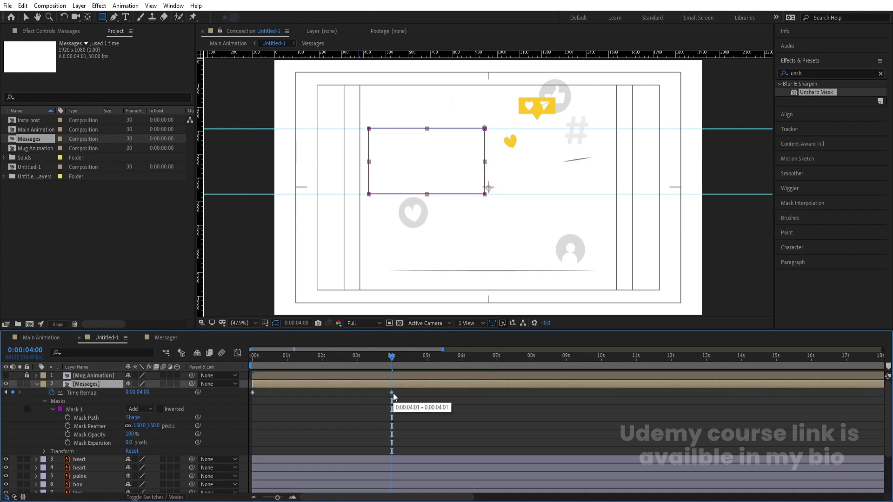
Add a loop expression to the Messages layer's Time Remap so the bubbles repeat, and collapse the layer's properties.
{"action": "left_click", "coordinate": [54, 394], "text": "alt"}
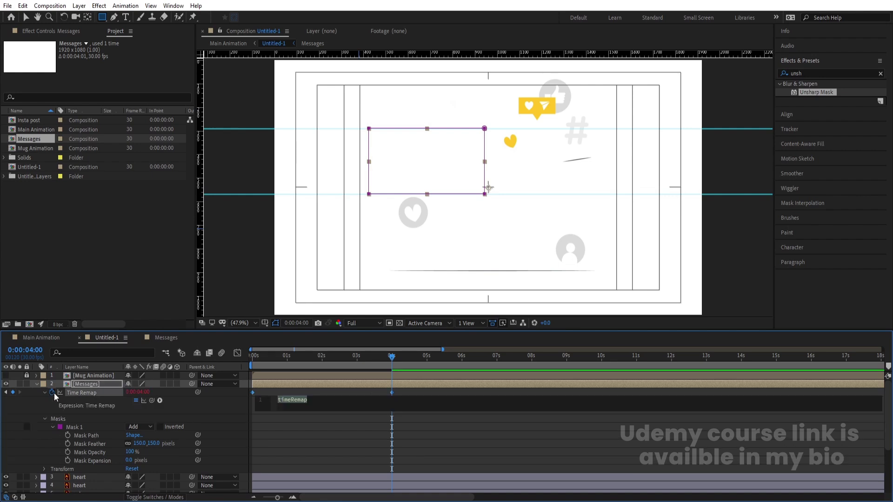
{"action": "type", "text": "loop"}
{"action": "key", "text": "Down"}
{"action": "key", "text": "Down"}
{"action": "key", "text": "Return"}
{"action": "left_click", "coordinate": [266, 392]}
{"action": "key", "text": "ctrl+grave"}
Preview the looping message animation past its first cycle and return to frame 0.
{"action": "key", "text": "space"}
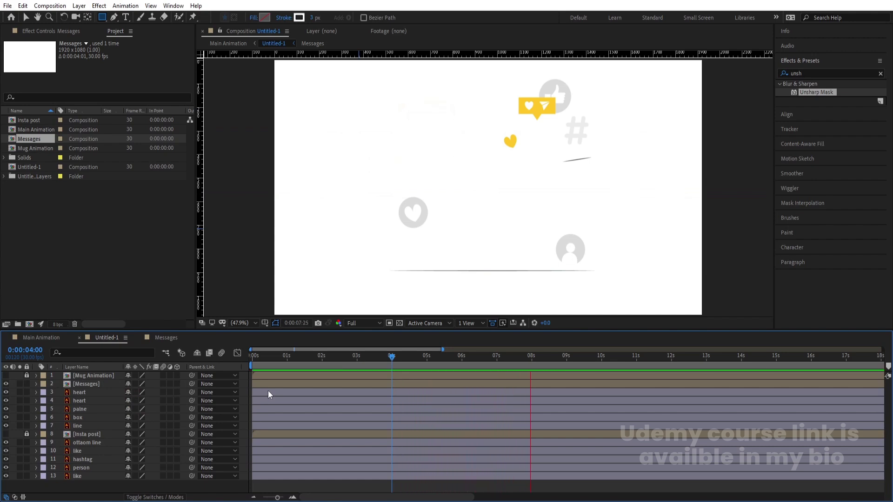
{"action": "key", "text": "space"}
{"action": "key", "text": "Home"}
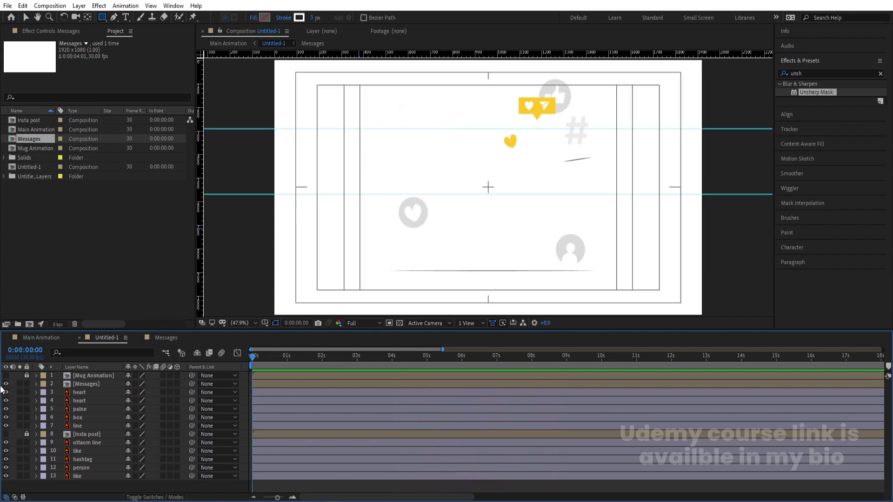
Lock and hide the Messages layer and switch back to the Selection tool.
{"action": "left_click", "coordinate": [26, 384]}
{"action": "left_click", "coordinate": [5, 384]}
{"action": "key", "text": "v"}
Keyframe Position at 0:00:00:00 and 0:00:02:00 on the hashtag, person and both like icon layers.
{"action": "left_click", "coordinate": [567, 97]}
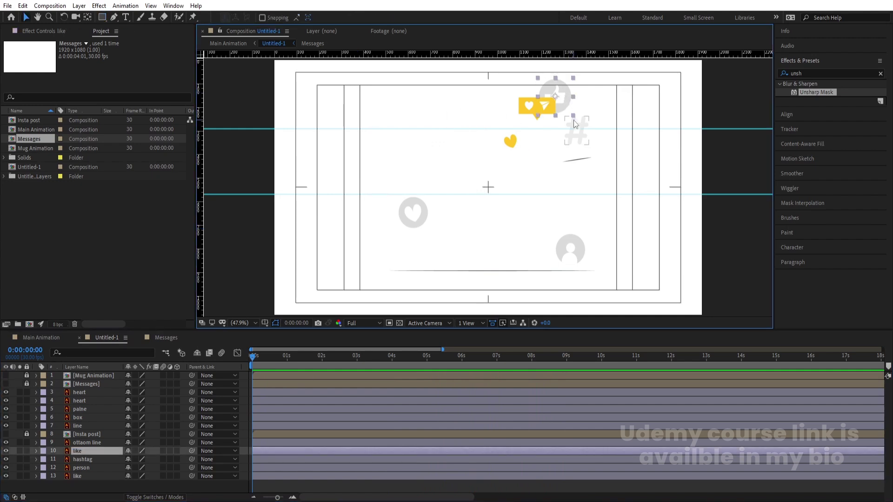
{"action": "left_click", "coordinate": [574, 121], "text": "shift"}
{"action": "left_click", "coordinate": [569, 239], "text": "shift"}
{"action": "left_click", "coordinate": [413, 212], "text": "shift"}
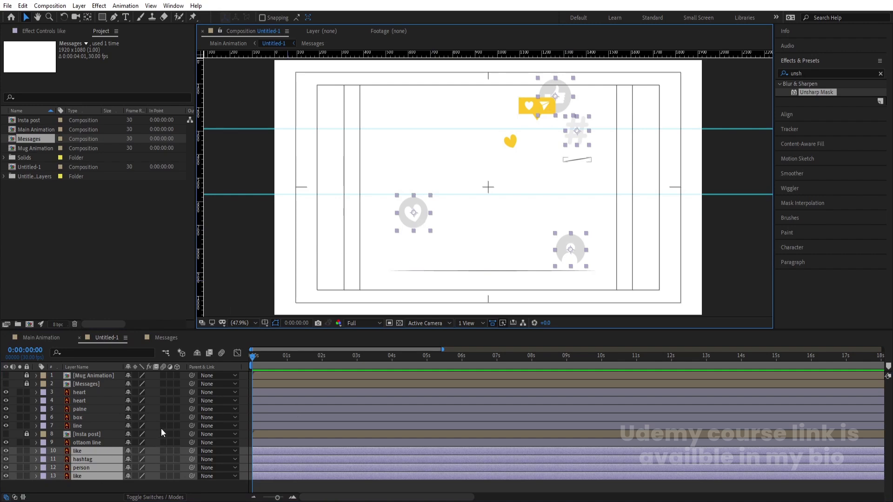
{"action": "key", "text": "p"}
{"action": "left_click", "coordinate": [60, 460]}
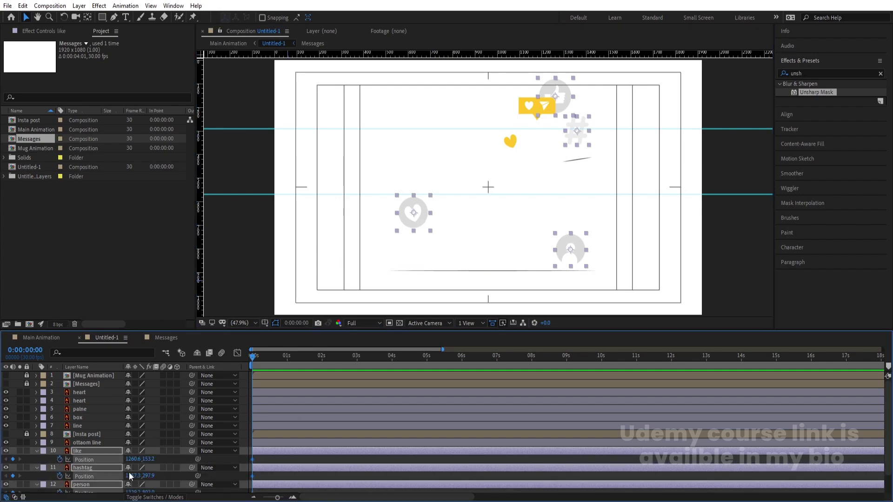
{"action": "left_click", "coordinate": [323, 356]}
{"action": "left_click", "coordinate": [13, 459]}
{"action": "key", "text": "Home"}
At frame 0, align the four icons' vertical centers, raise them to a Y position of about -129, and preview the drop-in.
{"action": "left_click", "coordinate": [813, 117]}
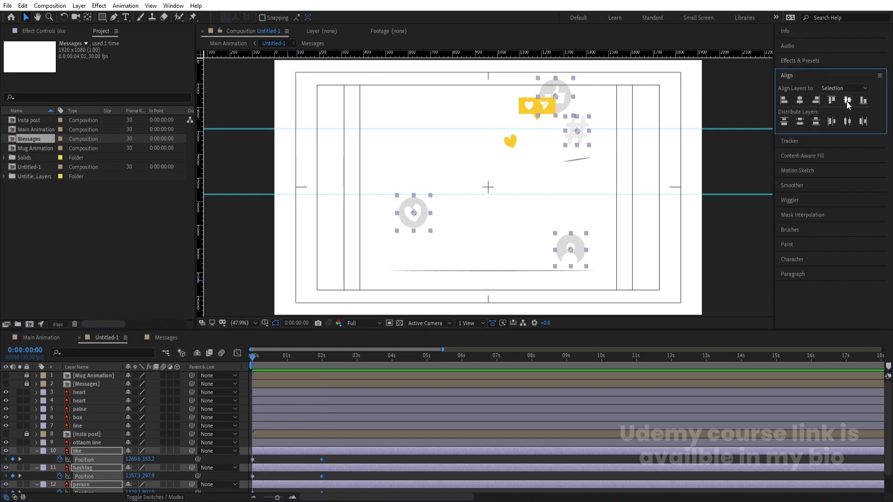
{"action": "left_click", "coordinate": [847, 100]}
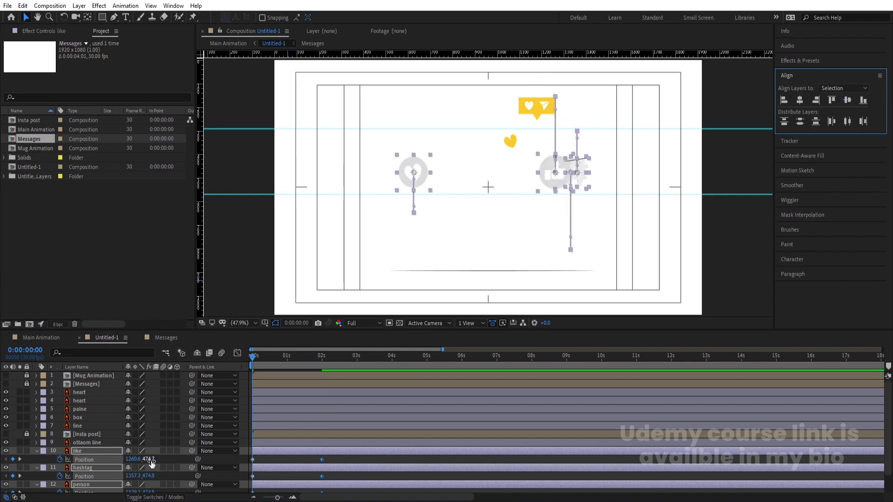
{"action": "left_click_drag", "start_coordinate": [151, 464], "coordinate": [131, 461]}
{"action": "key", "text": "space"}
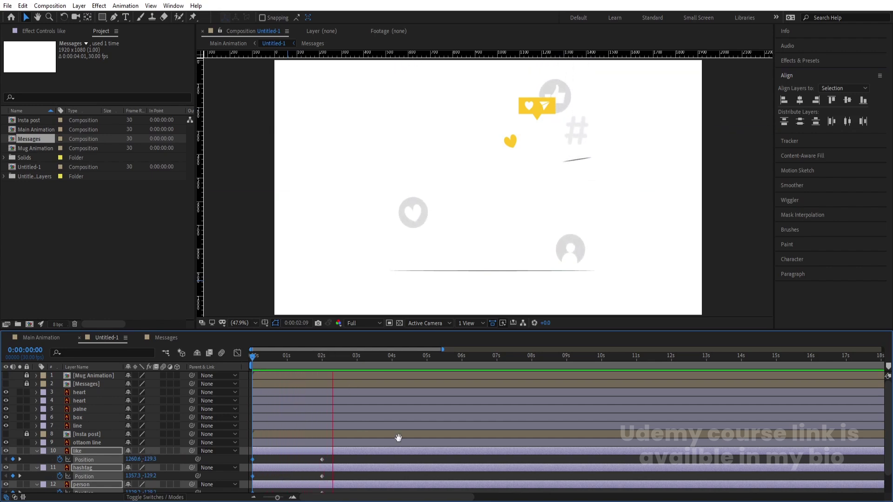
Apply Easy Ease to all the Position keyframes of the hashtag, person and both like icon layers.
{"action": "key", "text": "space"}
{"action": "scroll", "coordinate": [348, 461], "scroll_direction": "down", "scroll_amount": 2}
{"action": "left_click_drag", "start_coordinate": [350, 440], "coordinate": [209, 492]}
{"action": "key", "text": "F9"}
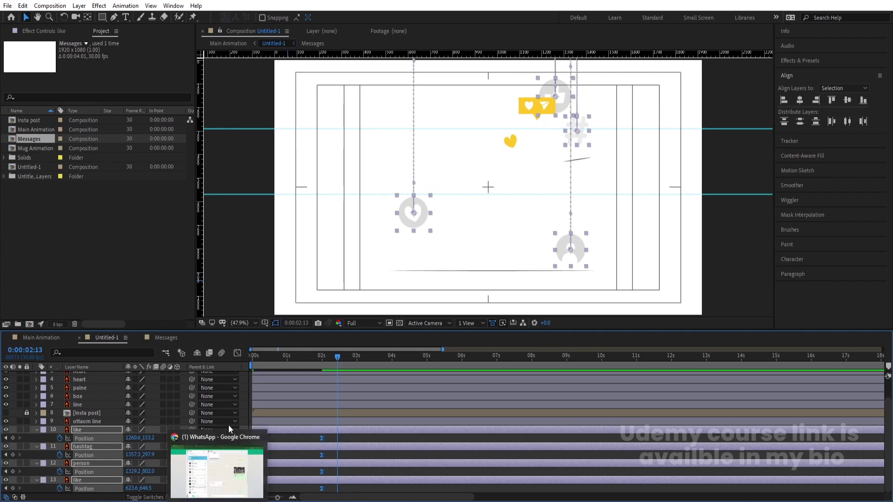
Reshape the icons' Position speed curves to peak sharply near the start and ease out gradually to two seconds, and preview the drop.
{"action": "left_click", "coordinate": [238, 353]}
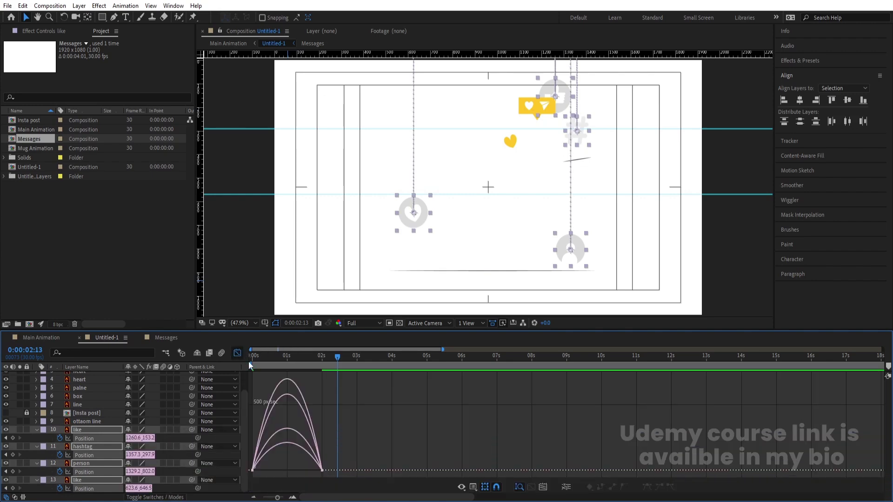
{"action": "left_click_drag", "start_coordinate": [353, 434], "coordinate": [269, 466]}
{"action": "left_click_drag", "start_coordinate": [269, 434], "coordinate": [258, 467]}
{"action": "left_click_drag", "start_coordinate": [258, 358], "coordinate": [239, 353]}
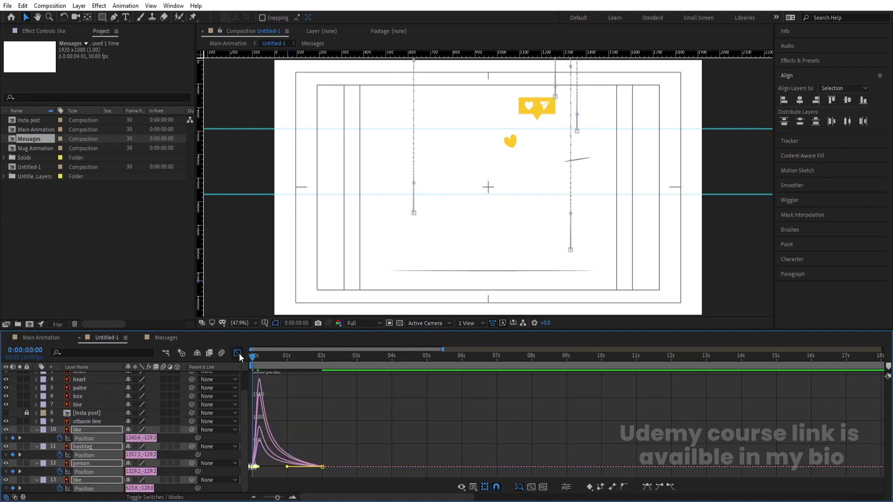
{"action": "left_click", "coordinate": [238, 354]}
{"action": "key", "text": "space"}
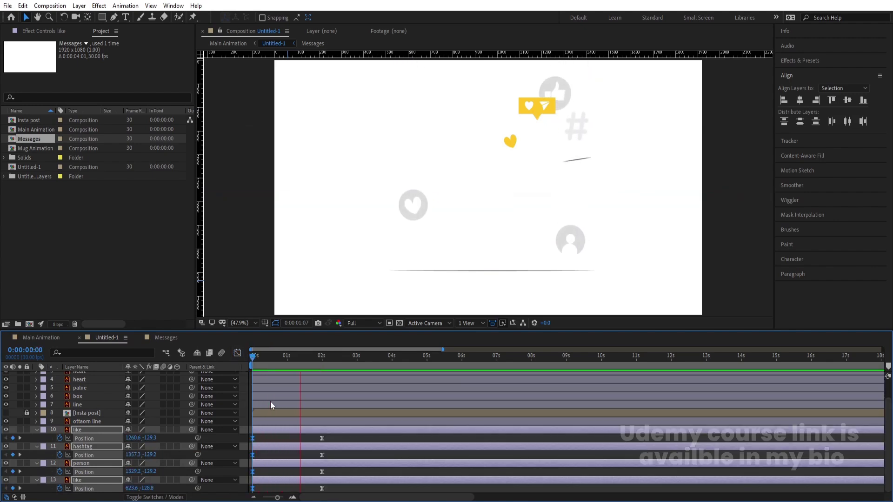
{"action": "key", "text": "space"}
Apply the Wiggle - position preset to the four selected icon layers and preview the floating motion.
{"action": "left_click", "coordinate": [798, 61]}
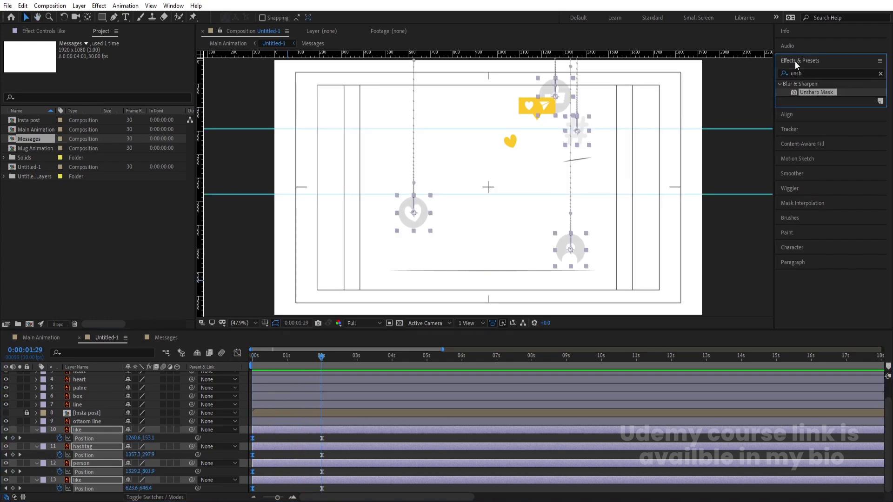
{"action": "left_click", "coordinate": [811, 73]}
{"action": "type", "text": "wigg"}
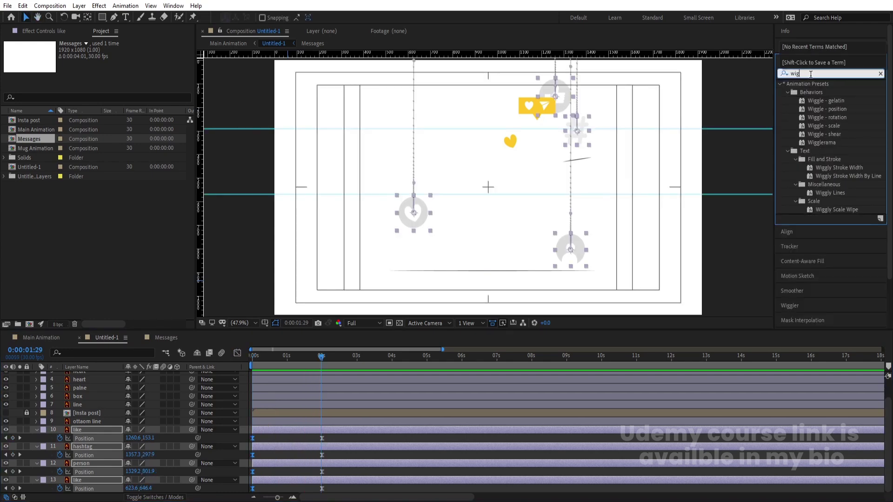
{"action": "double_click", "coordinate": [829, 109]}
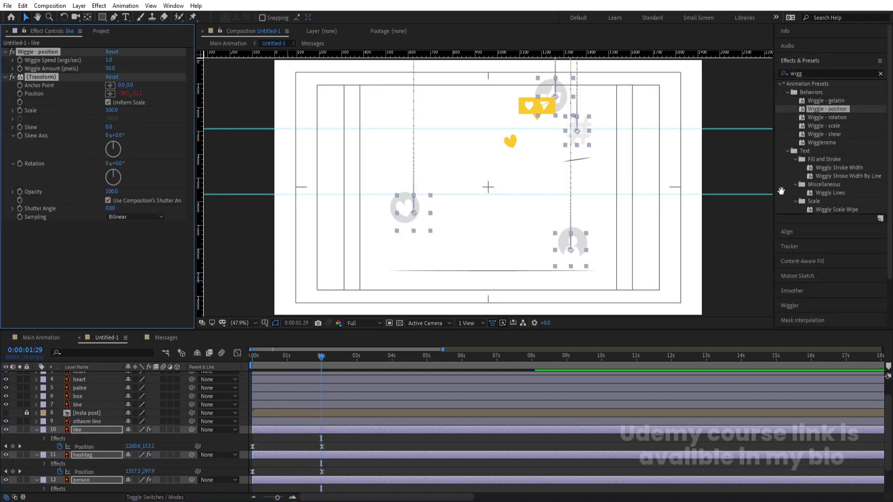
{"action": "key", "text": "space"}
{"action": "key", "text": "space"}
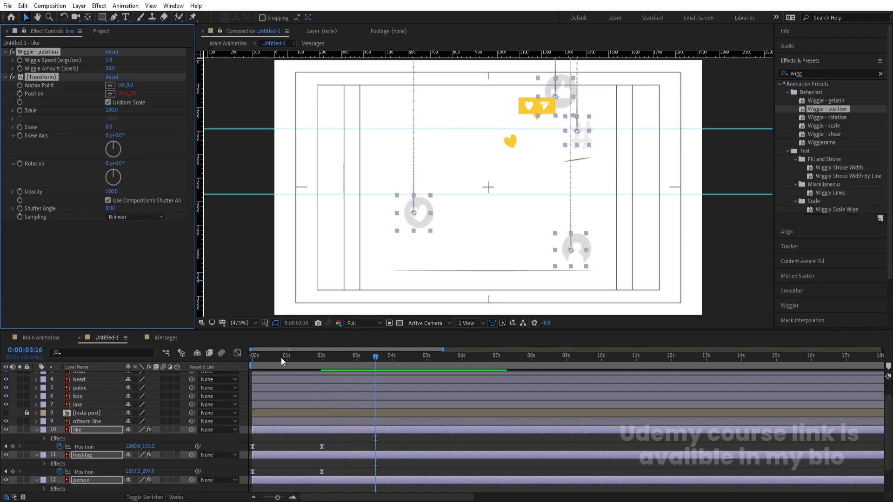
Collapse the icon layers' properties and trim the person layer's in point to 0:00:00:05.
{"action": "left_click_drag", "start_coordinate": [281, 357], "coordinate": [254, 357]}
{"action": "left_click", "coordinate": [266, 439]}
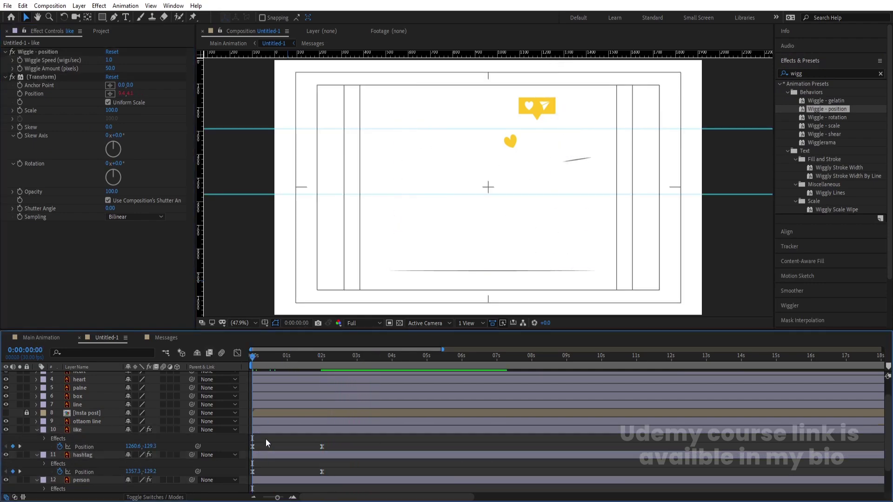
{"action": "key", "text": "u"}
{"action": "key", "text": "equal"}
{"action": "key", "text": "equal"}
{"action": "key", "text": "equal"}
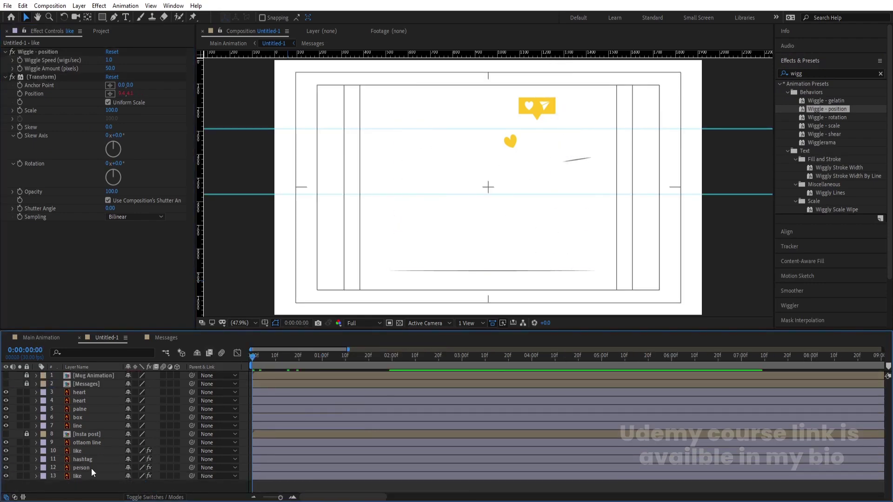
{"action": "left_click", "coordinate": [298, 357]}
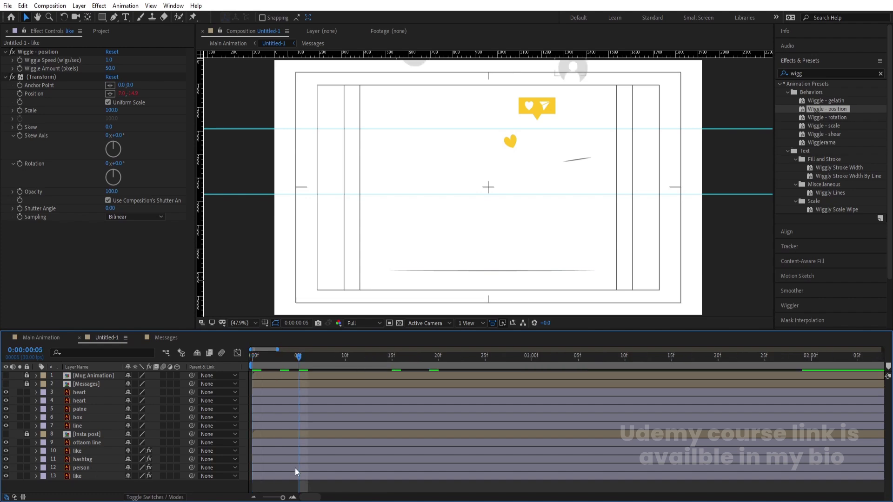
{"action": "left_click", "coordinate": [295, 468]}
{"action": "key", "text": "alt+bracketleft"}
Trim the hashtag layer's in point to 0:00:00:10 and the thumbs-up like layer's to 0:00:00:15, and preview the staggered icons.
{"action": "left_click", "coordinate": [344, 356]}
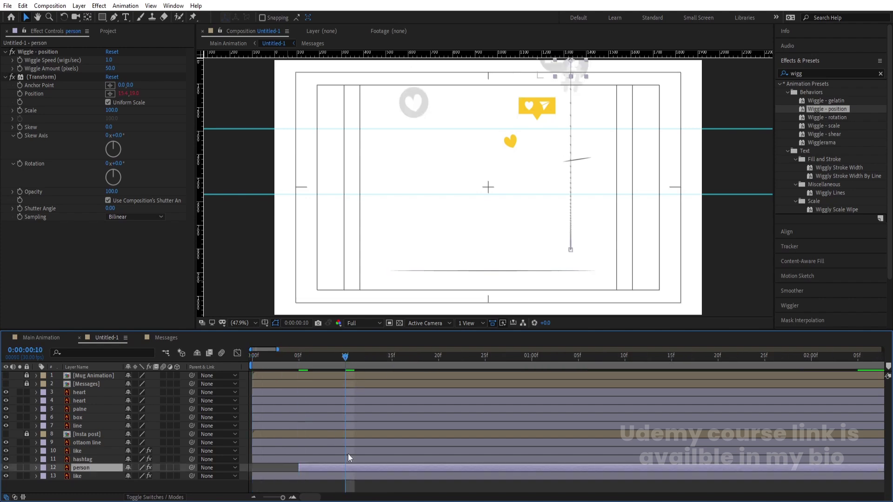
{"action": "left_click", "coordinate": [347, 460]}
{"action": "key", "text": "alt+bracketleft"}
{"action": "left_click", "coordinate": [393, 357]}
{"action": "left_click", "coordinate": [393, 448]}
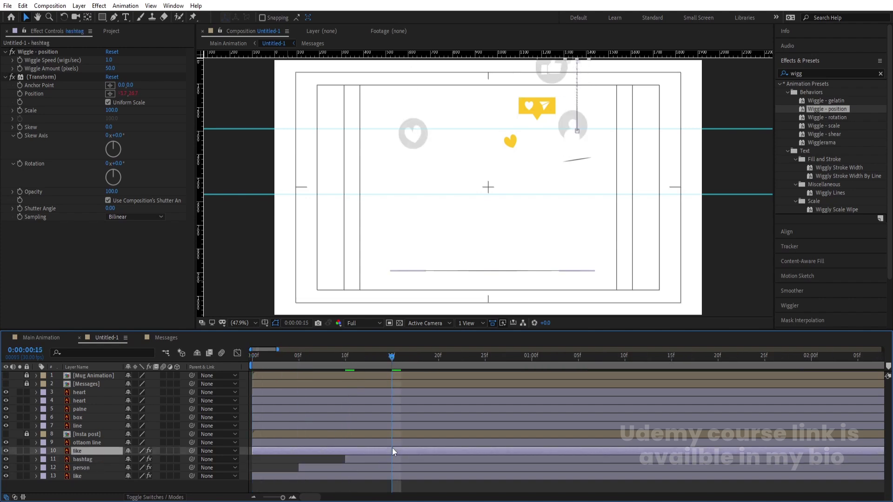
{"action": "key", "text": "alt+bracketleft"}
{"action": "key", "text": "space"}
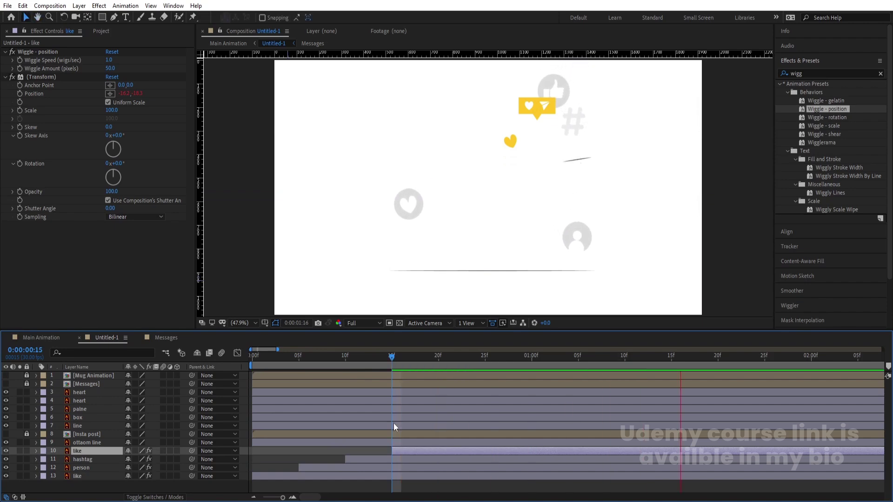
{"action": "left_click_drag", "start_coordinate": [392, 357], "coordinate": [189, 380]}
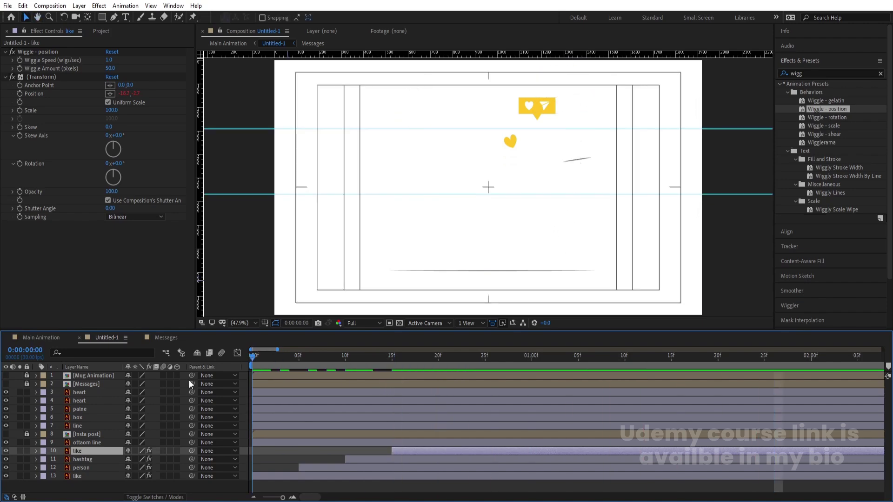
Pre-compose the four icon layers at frame 0 as BG ELEMNETS and lock it, leaving the Insta post layer unlocked.
{"action": "left_click", "coordinate": [83, 476], "text": "shift"}
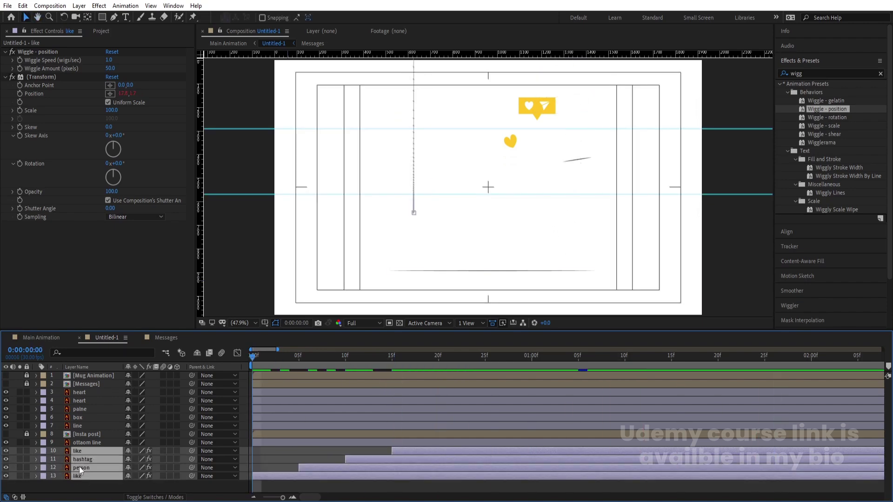
{"action": "key", "text": "ctrl+shift+c"}
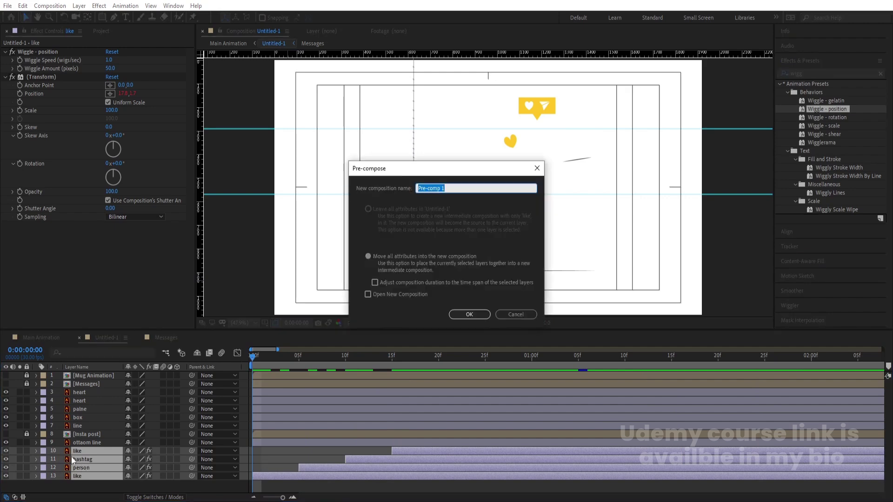
{"action": "type", "text": "BG ELEMNETS"}
{"action": "key", "text": "Return"}
{"action": "left_click", "coordinate": [26, 450]}
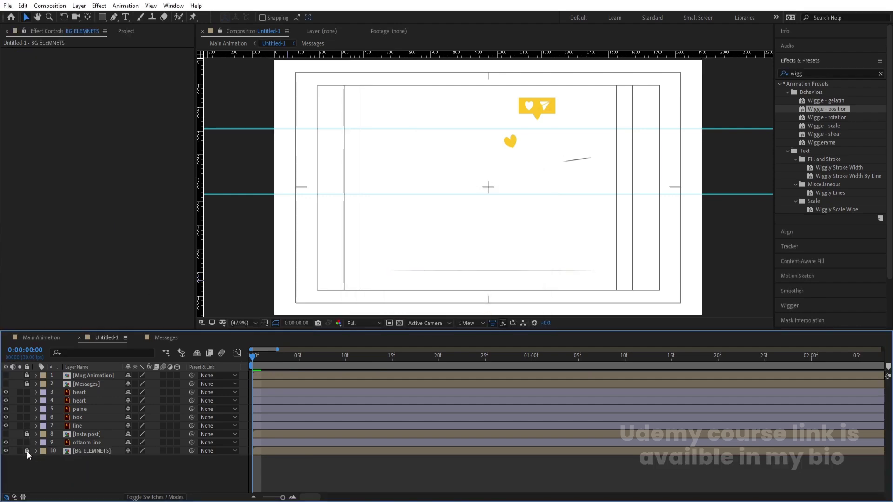
{"action": "left_click", "coordinate": [27, 435]}
Unlink the ottaom line layer's Scale, set its horizontal scale to 0% and keyframe it at frame 0.
{"action": "left_click", "coordinate": [81, 444]}
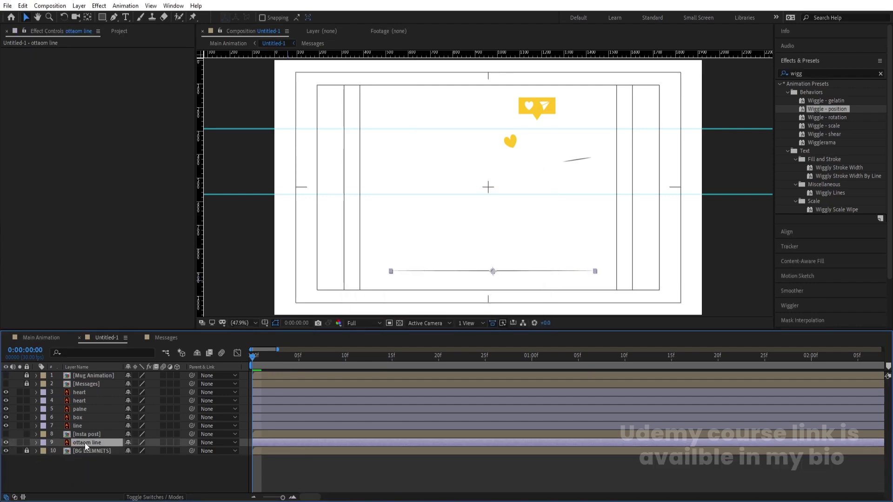
{"action": "key", "text": "s"}
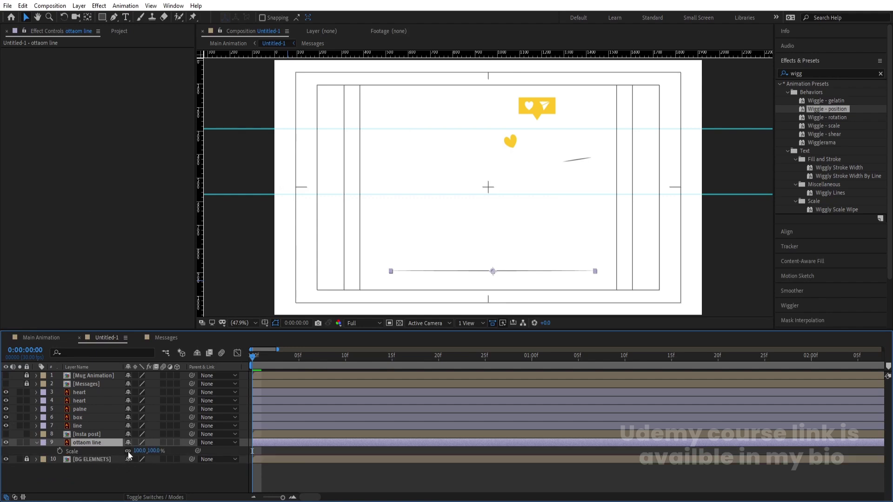
{"action": "left_click", "coordinate": [127, 451]}
{"action": "left_click", "coordinate": [140, 450]}
{"action": "type", "text": "0"}
{"action": "key", "text": "Return"}
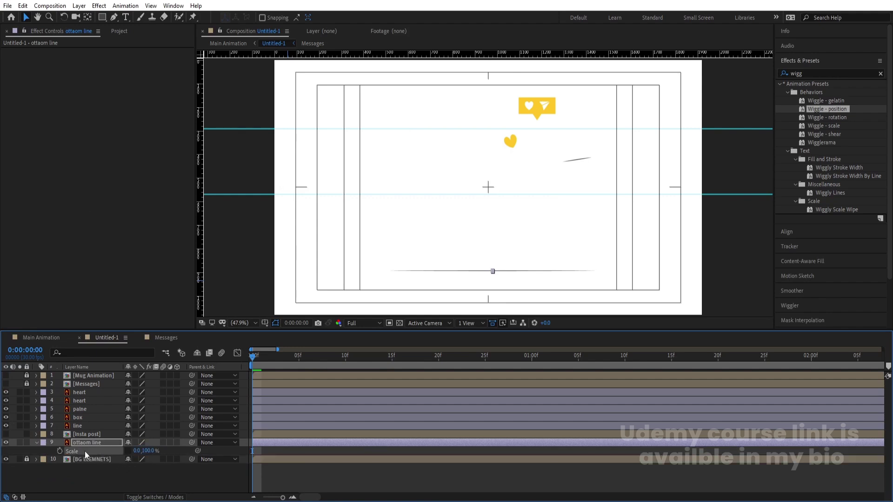
{"action": "left_click", "coordinate": [59, 452]}
Set the ottaom line's horizontal scale to 100% at 0:00:01:00, Easy Ease both Scale keyframes, and preview.
{"action": "key", "text": "minus"}
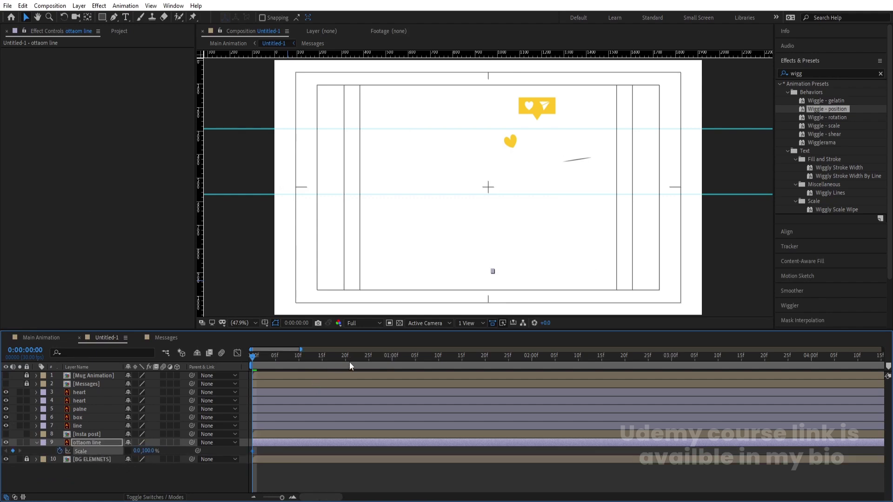
{"action": "left_click", "coordinate": [391, 358]}
{"action": "left_click", "coordinate": [136, 451]}
{"action": "type", "text": "100"}
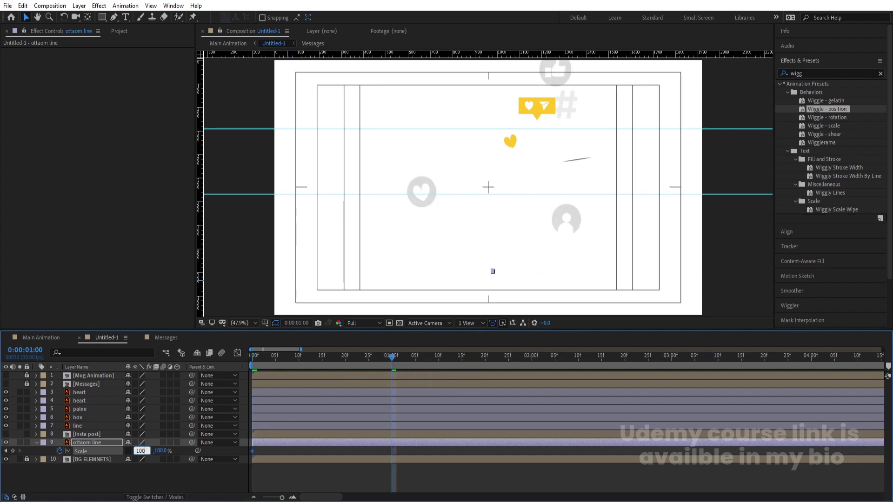
{"action": "key", "text": "Return"}
{"action": "key", "text": "Home"}
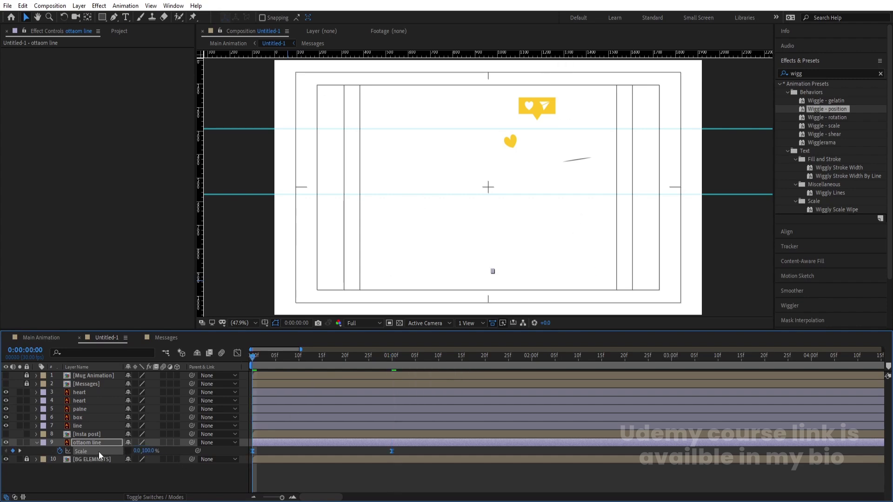
{"action": "key", "text": "space"}
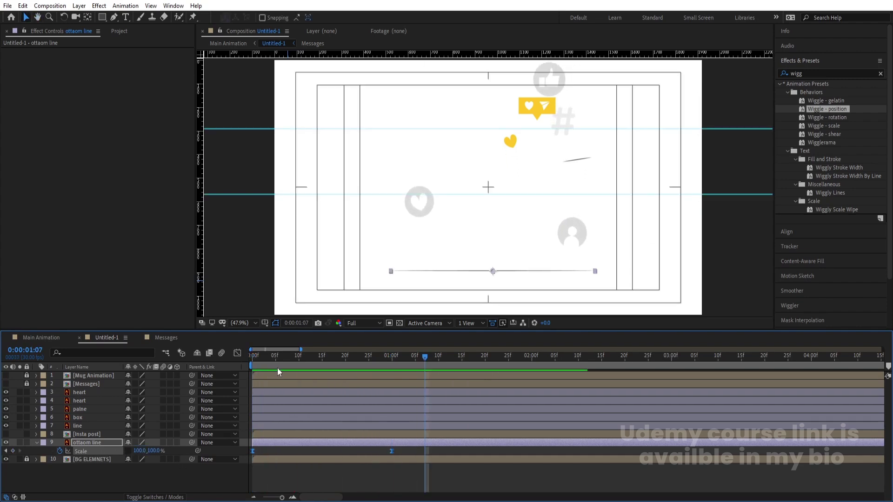
{"action": "key", "text": "space"}
Hide the BG ELEMNETS and ottaom line layers, and collapse and lock the ottaom line layer.
{"action": "left_click", "coordinate": [3, 462]}
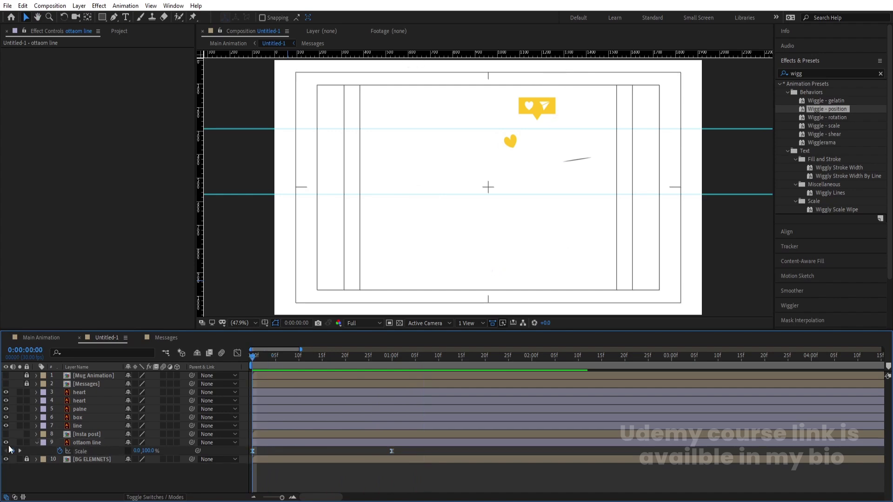
{"action": "left_click", "coordinate": [6, 442]}
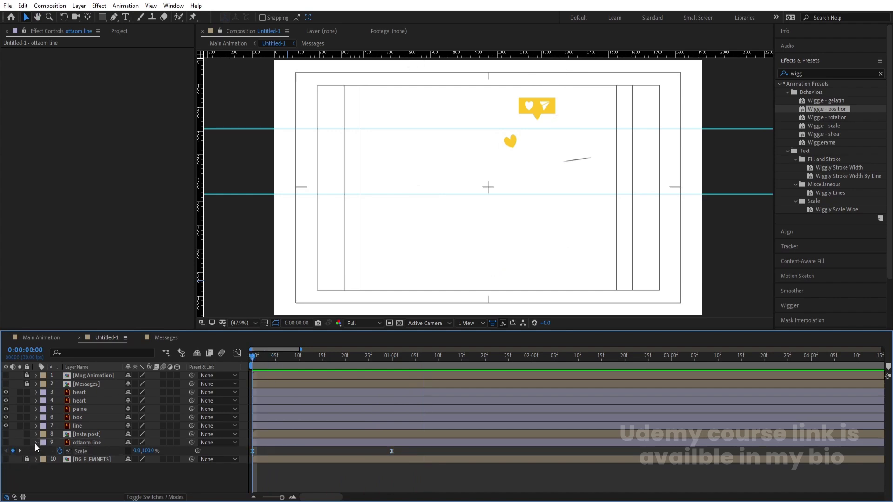
{"action": "left_click", "coordinate": [35, 443]}
{"action": "left_click", "coordinate": [26, 443]}
Move the line layer out of Untitled-1 into the Insta post composition at the top of its stack, and return to Untitled-1.
{"action": "left_click", "coordinate": [77, 426]}
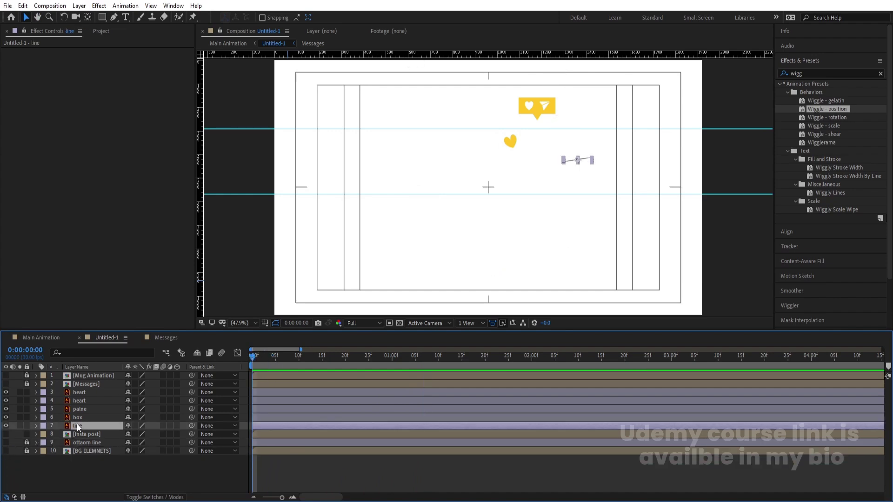
{"action": "left_click", "coordinate": [6, 426]}
{"action": "left_click", "coordinate": [6, 426]}
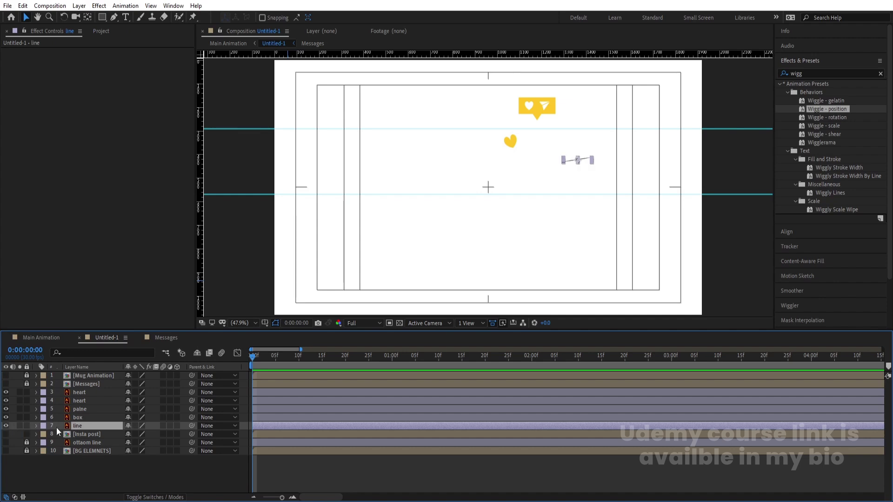
{"action": "double_click", "coordinate": [80, 426]}
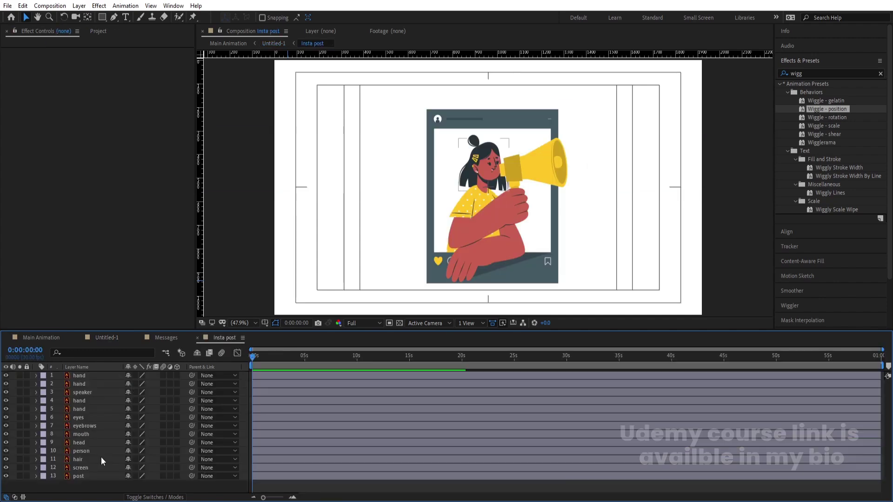
{"action": "key", "text": "ctrl+v"}
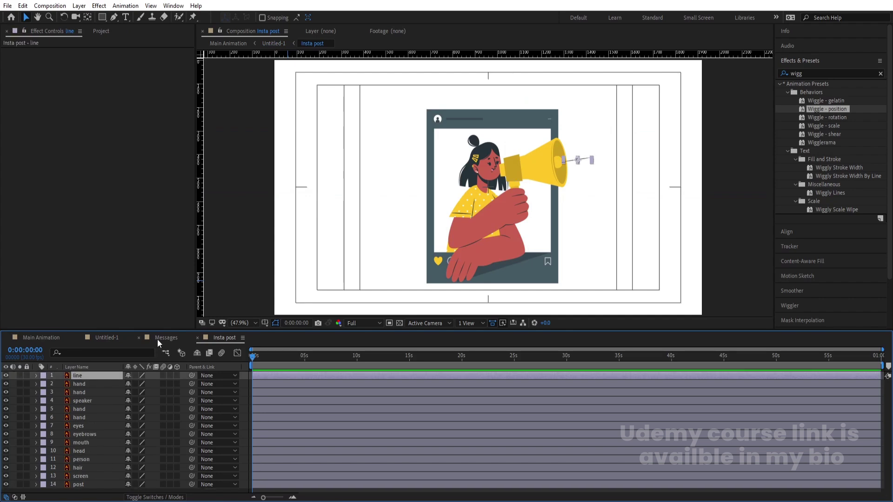
{"action": "left_click", "coordinate": [99, 340]}
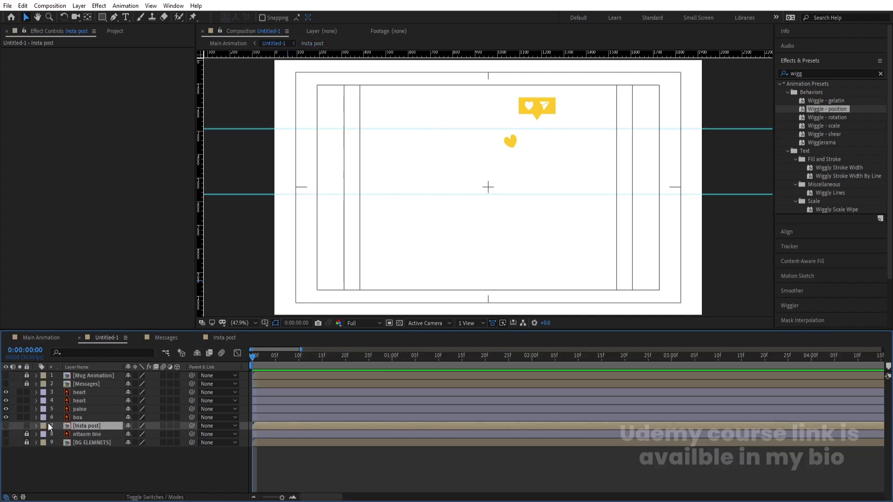
Parent the palne layer and the heart layer directly above it to the box layer.
{"action": "left_click", "coordinate": [71, 418]}
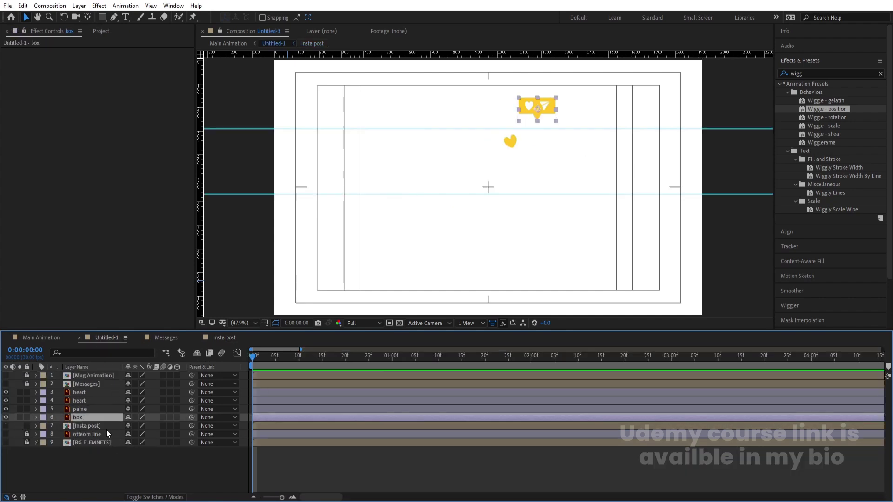
{"action": "left_click", "coordinate": [86, 409]}
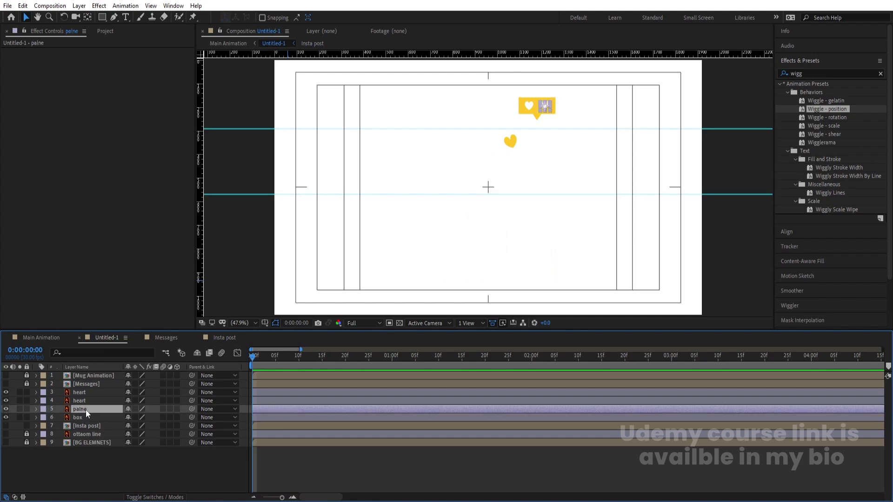
{"action": "left_click", "coordinate": [532, 104], "text": "shift"}
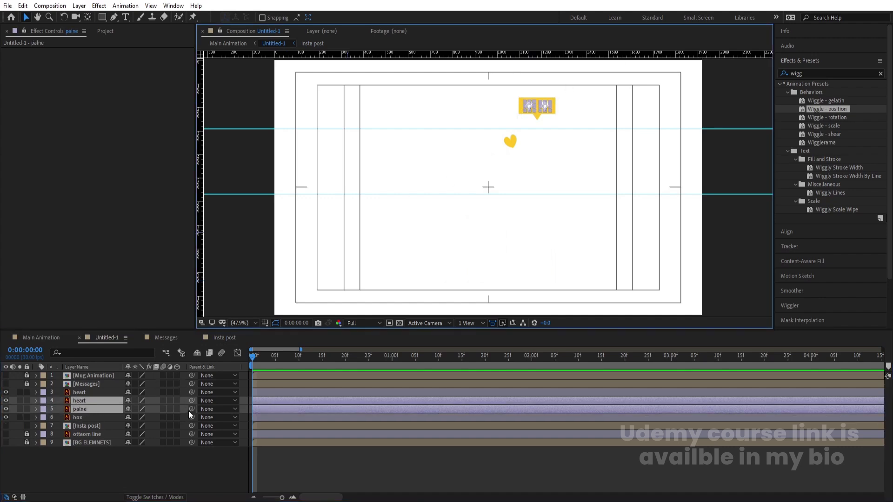
{"action": "left_click_drag", "start_coordinate": [191, 409], "coordinate": [102, 417]}
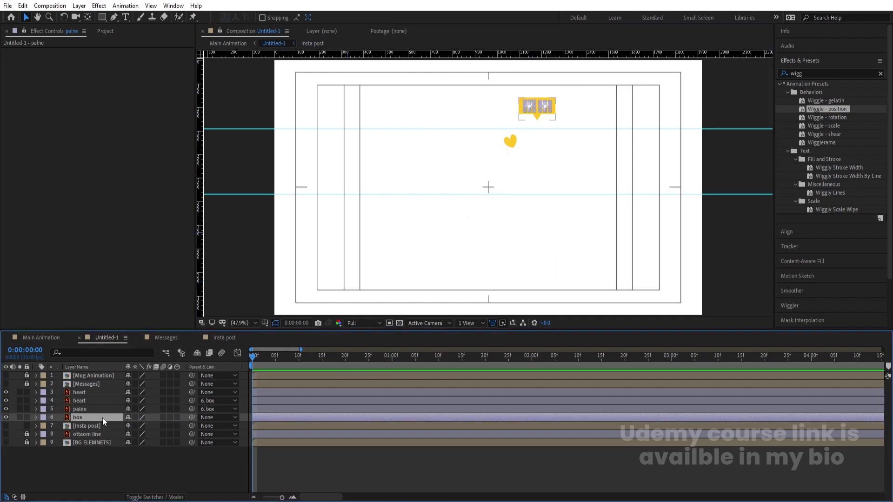
Move the box layer's anchor point to the bottom tip of the speech bubble's pointer.
{"action": "left_click", "coordinate": [102, 418]}
{"action": "scroll", "coordinate": [546, 111], "scroll_direction": "up", "scroll_amount": 3}
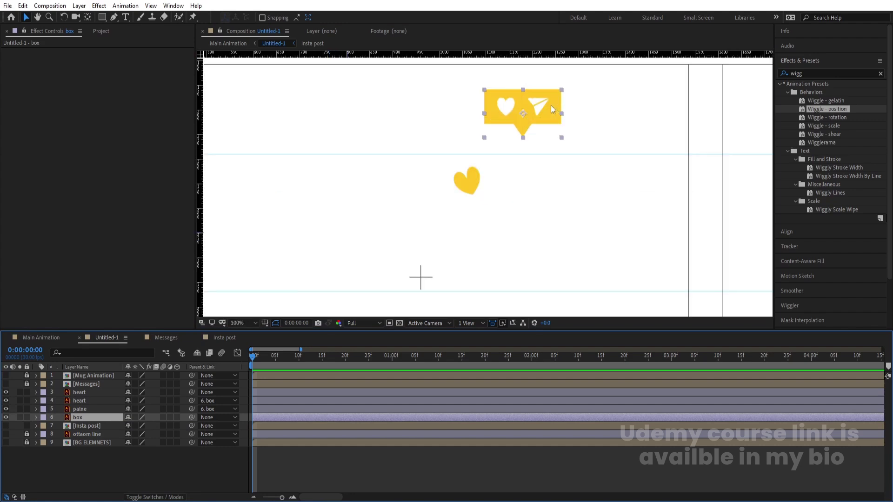
{"action": "key", "text": "y"}
{"action": "left_click_drag", "start_coordinate": [523, 119], "coordinate": [523, 140]}
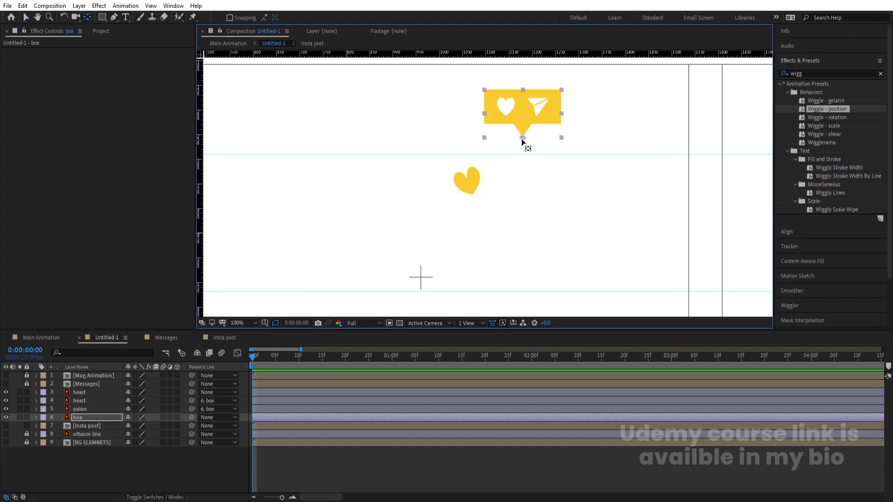
Keyframe the box layer's Scale from 0% at frame 0 to 100% at 0:00:01:00, with Easy Ease on both keyframes.
{"action": "key", "text": "s"}
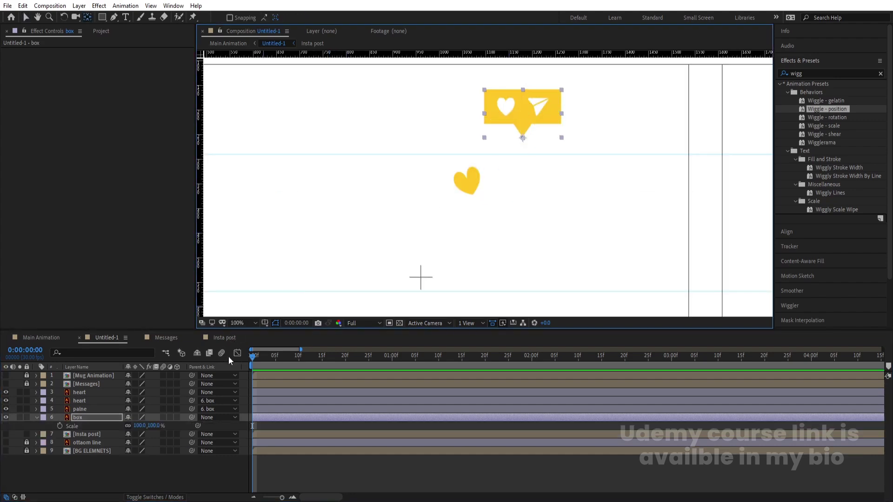
{"action": "left_click", "coordinate": [58, 426]}
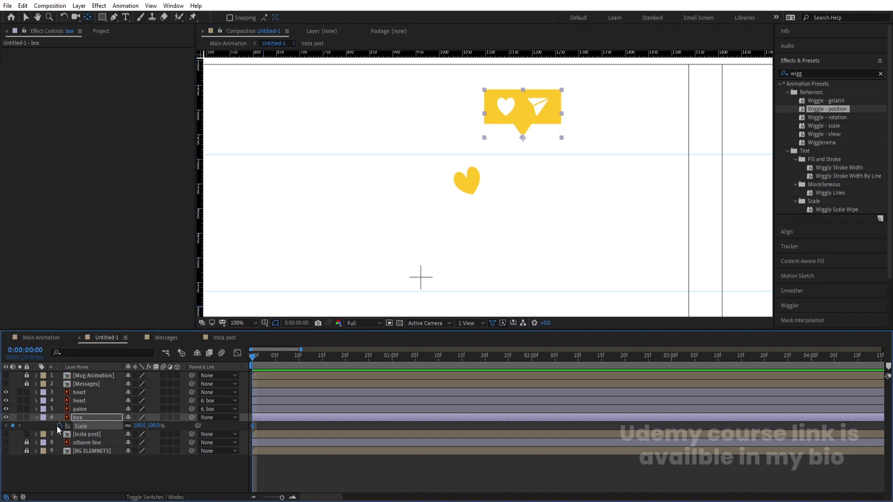
{"action": "left_click", "coordinate": [391, 357]}
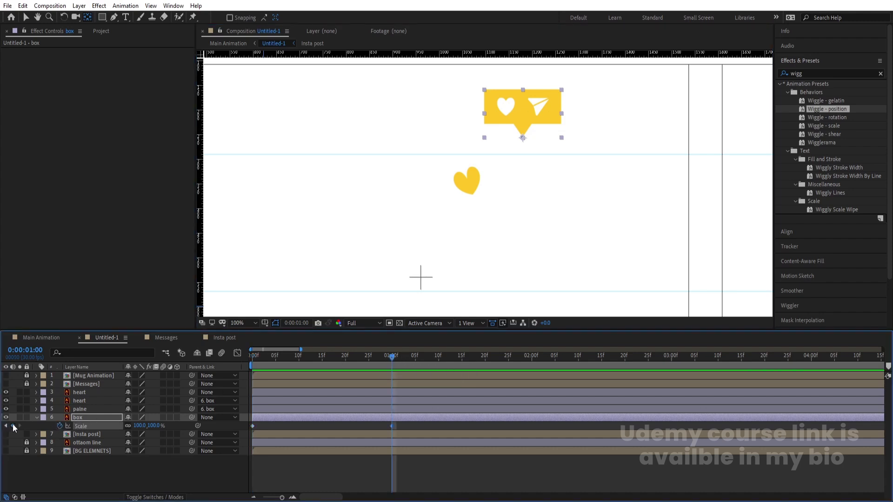
{"action": "left_click", "coordinate": [5, 426]}
{"action": "left_click", "coordinate": [138, 425]}
{"action": "type", "text": "0"}
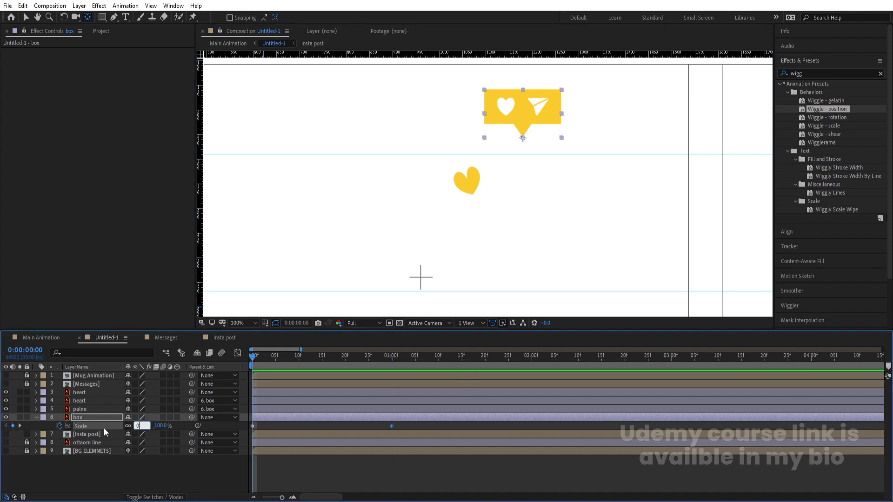
{"action": "key", "text": "Return"}
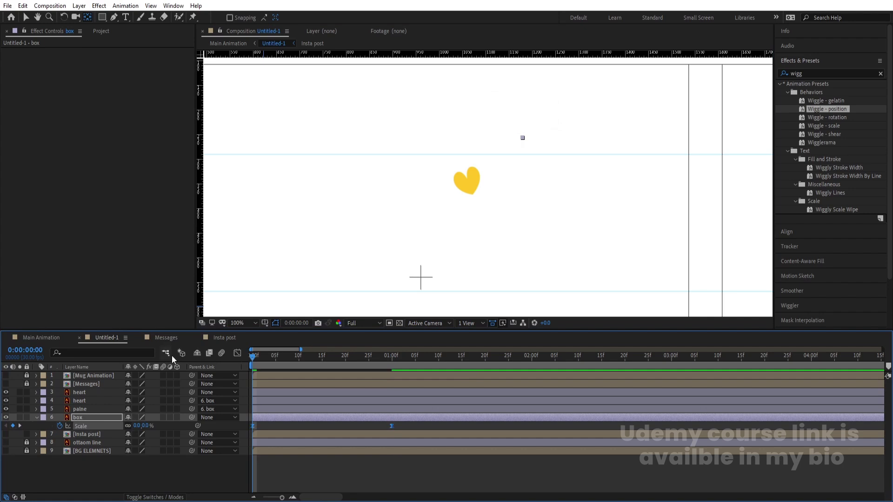
Shape the box's Scale speed graph into a fast start with a long slow finish, and preview the pop-up.
{"action": "left_click", "coordinate": [238, 354]}
{"action": "left_click_drag", "start_coordinate": [418, 414], "coordinate": [263, 472]}
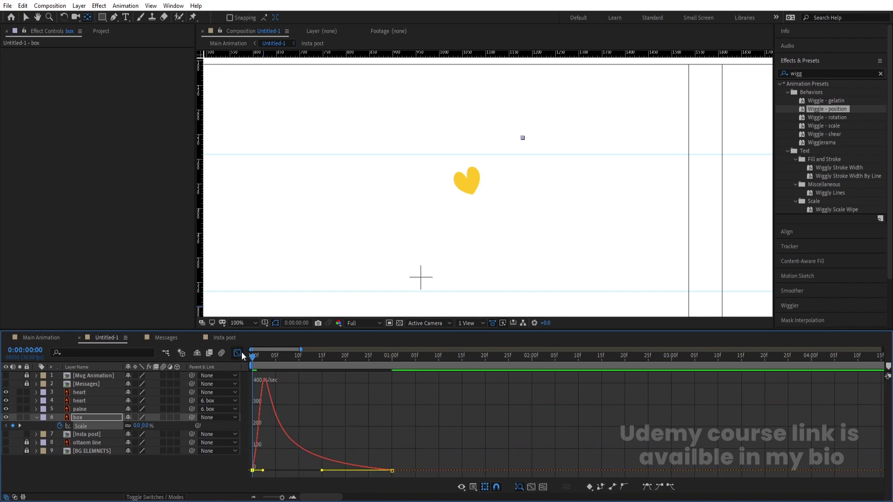
{"action": "left_click", "coordinate": [238, 354]}
{"action": "key", "text": "space"}
{"action": "key", "text": "space"}
{"action": "key", "text": "minus"}
{"action": "key", "text": "minus"}
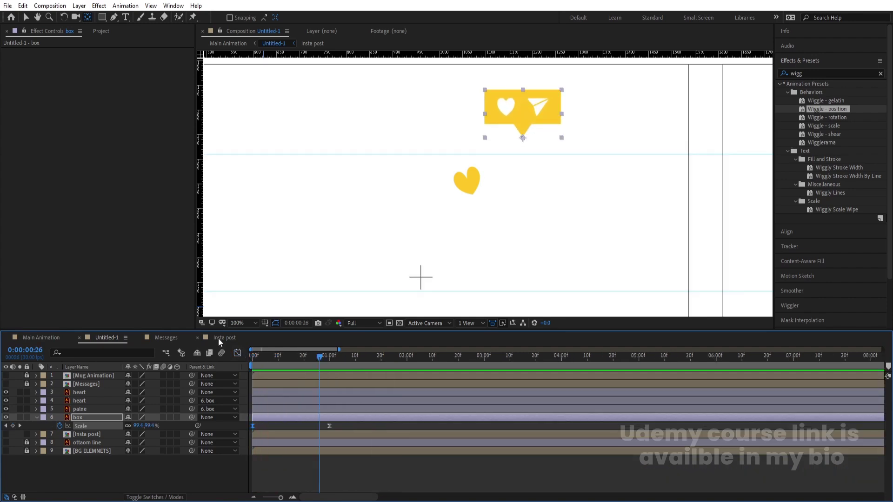
Trim the start of the palne layer and the box's child heart layer to 0:00:00:16.
{"action": "key", "text": "Home"}
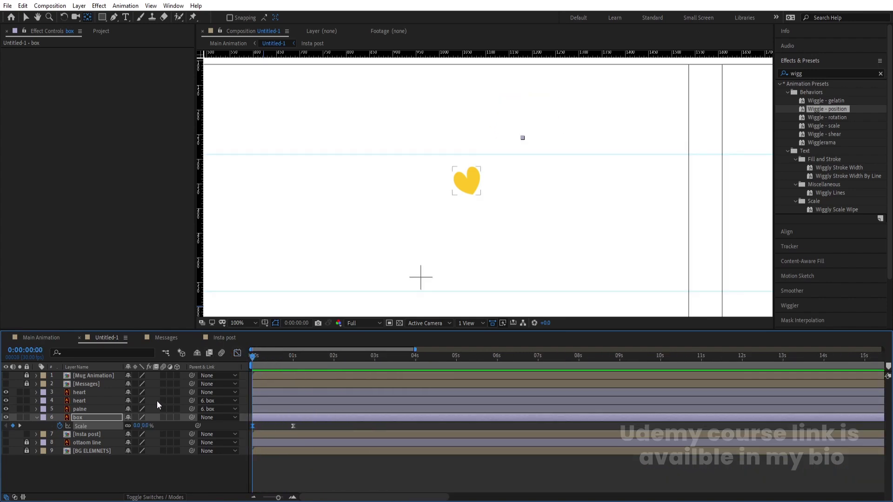
{"action": "left_click", "coordinate": [87, 408]}
{"action": "left_click", "coordinate": [82, 401], "text": "ctrl"}
{"action": "key", "text": "space"}
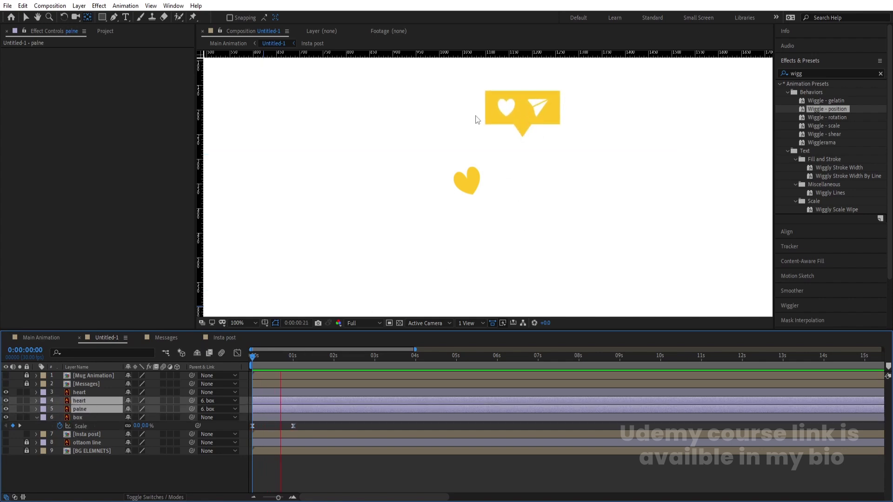
{"action": "key", "text": "space"}
{"action": "key", "text": "Home"}
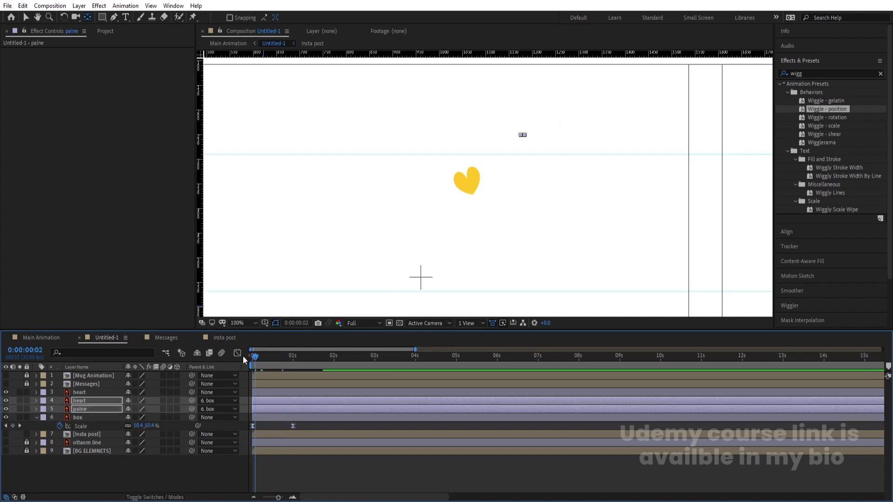
{"action": "key", "text": "space"}
{"action": "key", "text": "space"}
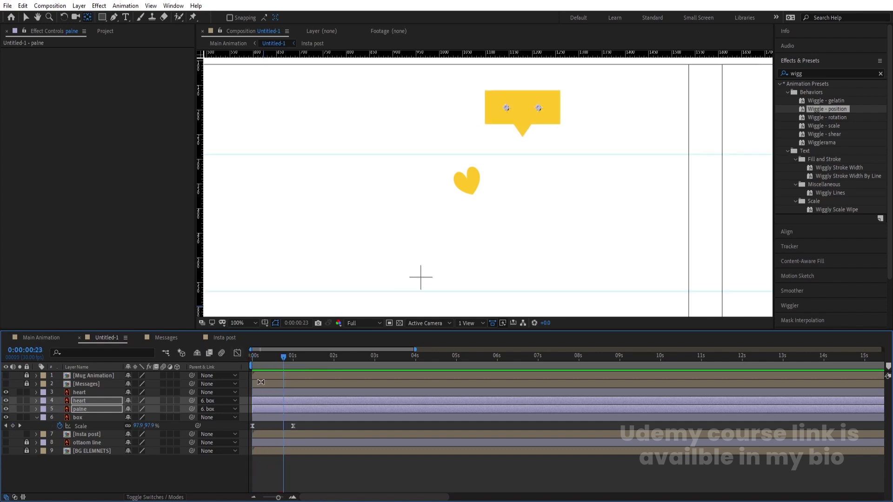
{"action": "key", "text": "Page_Up"}
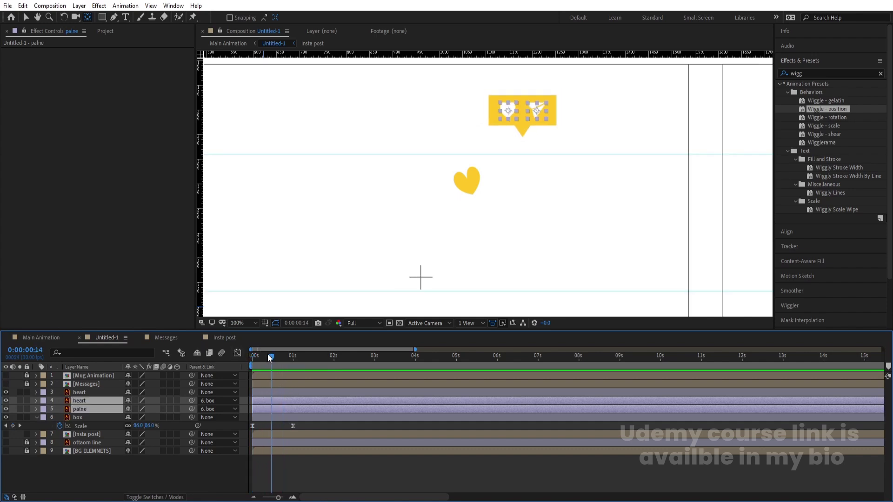
{"action": "left_click_drag", "start_coordinate": [255, 356], "coordinate": [275, 356]}
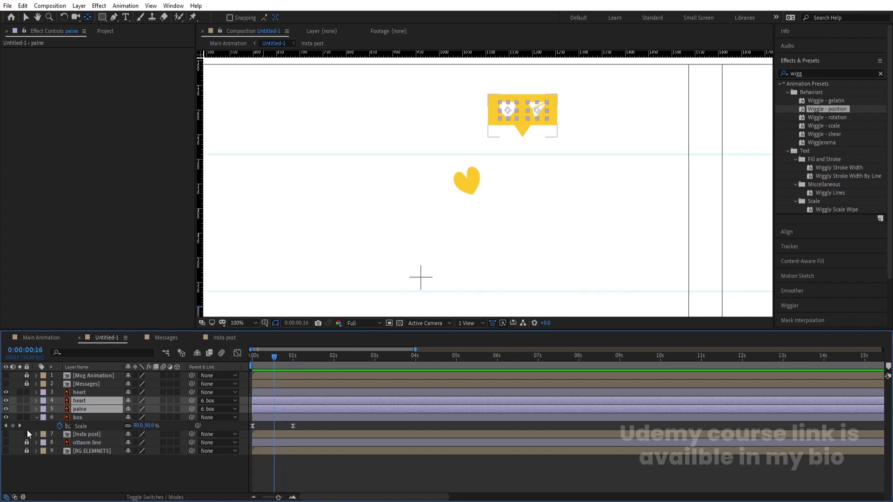
{"action": "key", "text": "alt+bracketleft"}
Add Position and Opacity keyframes to the trimmed heart and palne layers at 0:00:00:16 and 0:00:01:16.
{"action": "key", "text": "alt+shift+p"}
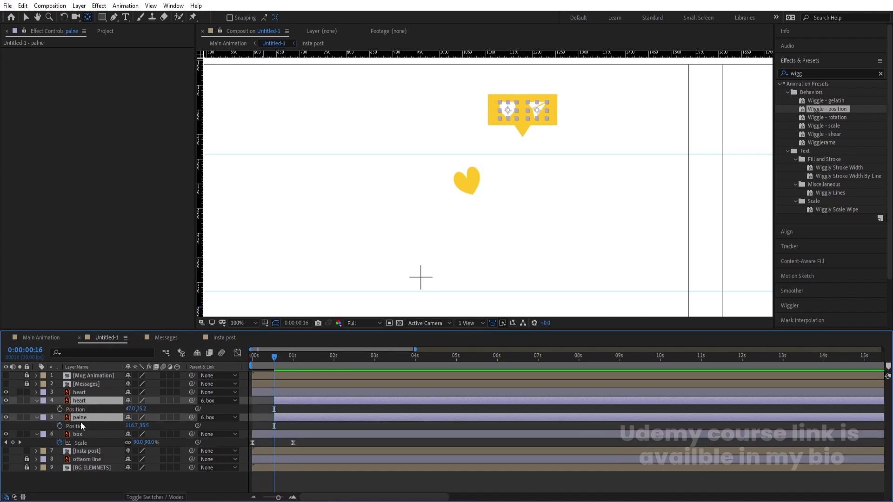
{"action": "key", "text": "alt+shift+t"}
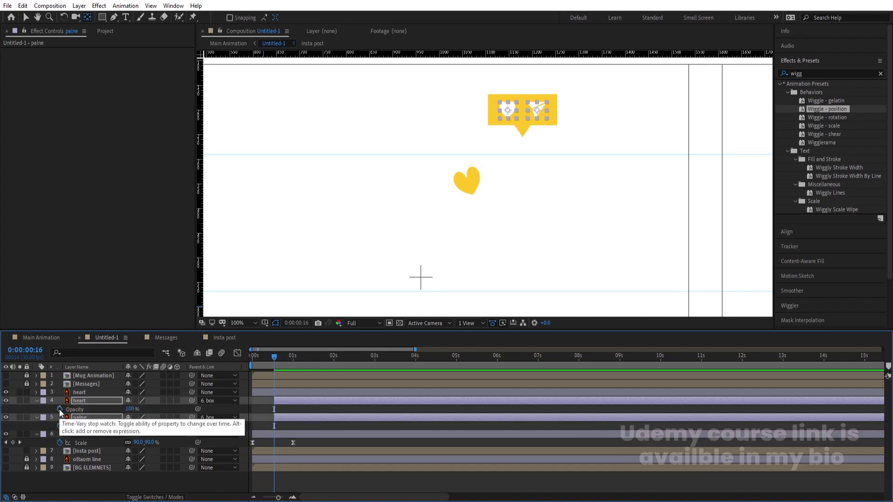
{"action": "key", "text": "shift+p"}
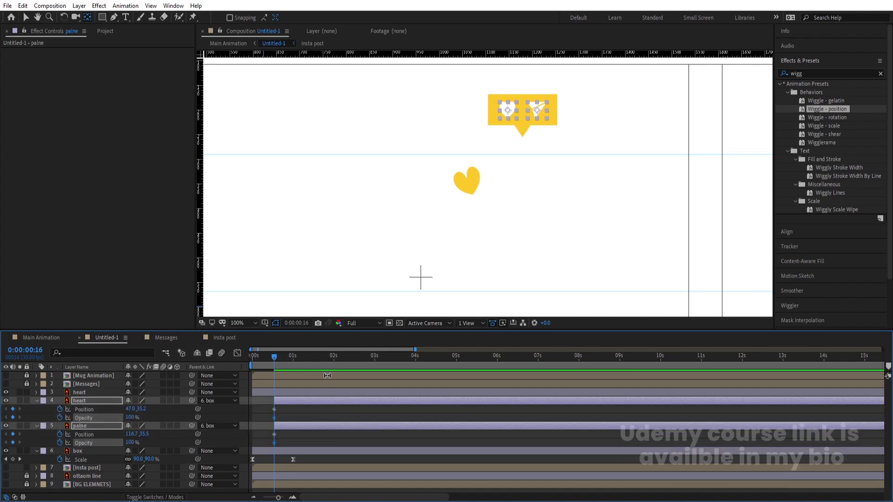
{"action": "left_click", "coordinate": [316, 358]}
{"action": "left_click", "coordinate": [13, 443]}
{"action": "left_click", "coordinate": [12, 434]}
{"action": "left_click", "coordinate": [13, 417]}
{"action": "left_click", "coordinate": [13, 409]}
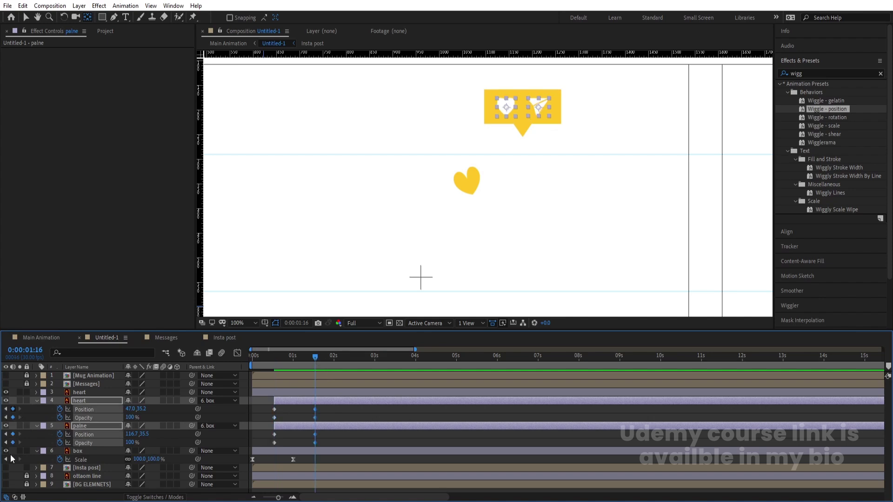
{"action": "left_click", "coordinate": [300, 418]}
At 0:00:00:16, lower the heart to Y 58.2 and palne to Y 58.5, and set both layers' Opacity to 0%.
{"action": "key", "text": "j"}
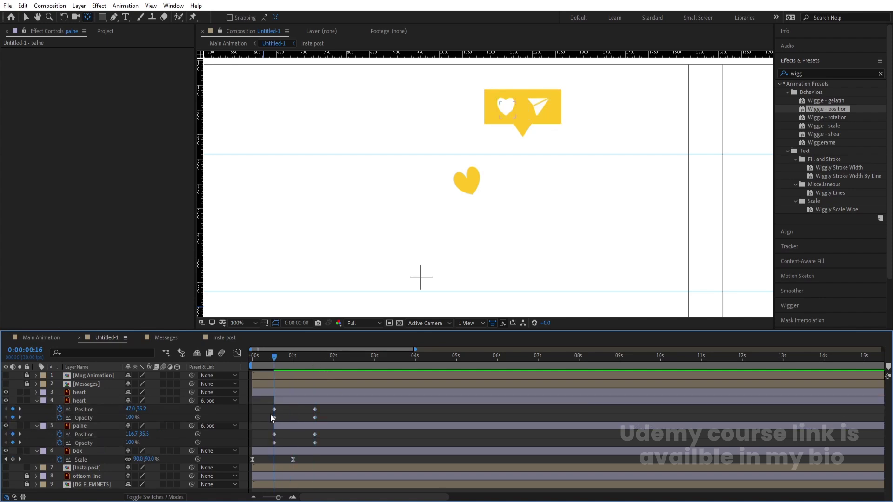
{"action": "left_click", "coordinate": [282, 425]}
{"action": "left_click", "coordinate": [281, 400], "text": "ctrl"}
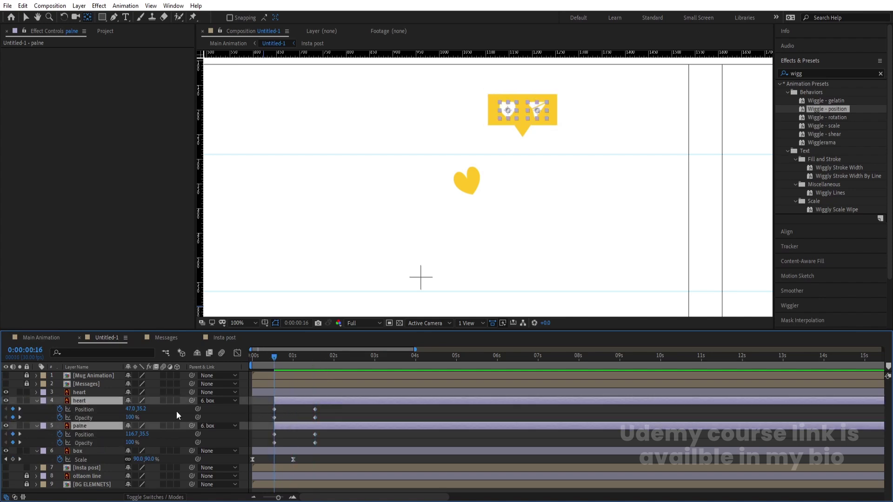
{"action": "left_click_drag", "start_coordinate": [141, 409], "coordinate": [149, 410]}
{"action": "left_click", "coordinate": [130, 418]}
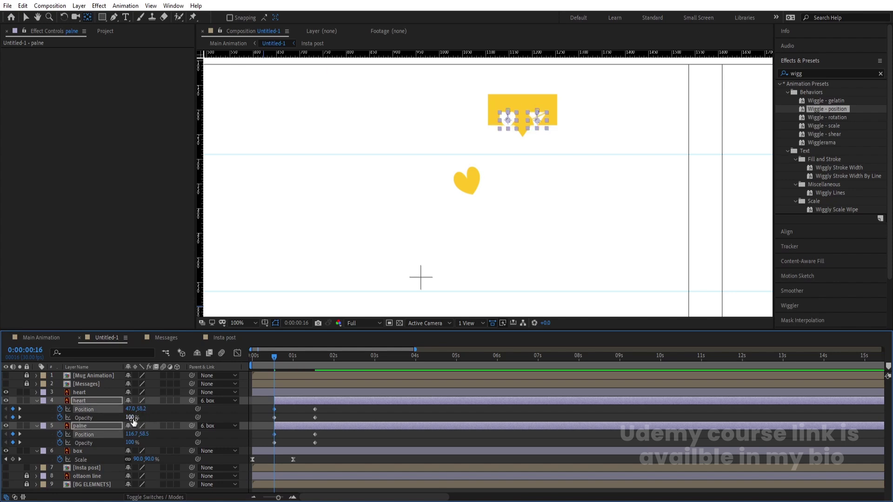
{"action": "type", "text": "0"}
{"action": "key", "text": "Return"}
Easy Ease the heart and palne keyframes, shape their speed graphs into a fast start and slow finish, and preview.
{"action": "left_click_drag", "start_coordinate": [259, 408], "coordinate": [342, 442]}
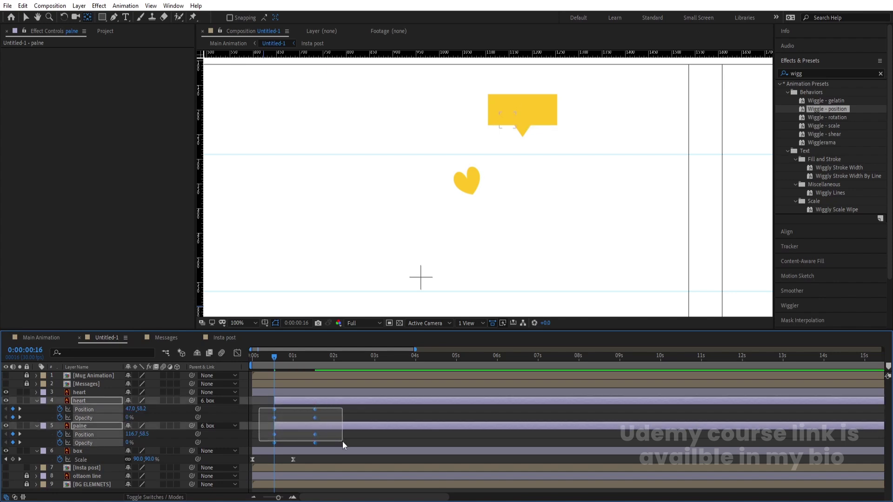
{"action": "key", "text": "F9"}
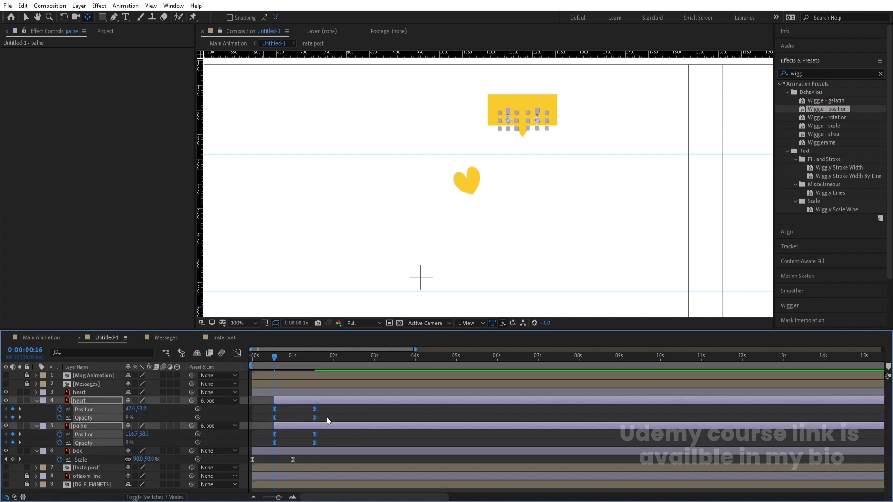
{"action": "left_click", "coordinate": [238, 353]}
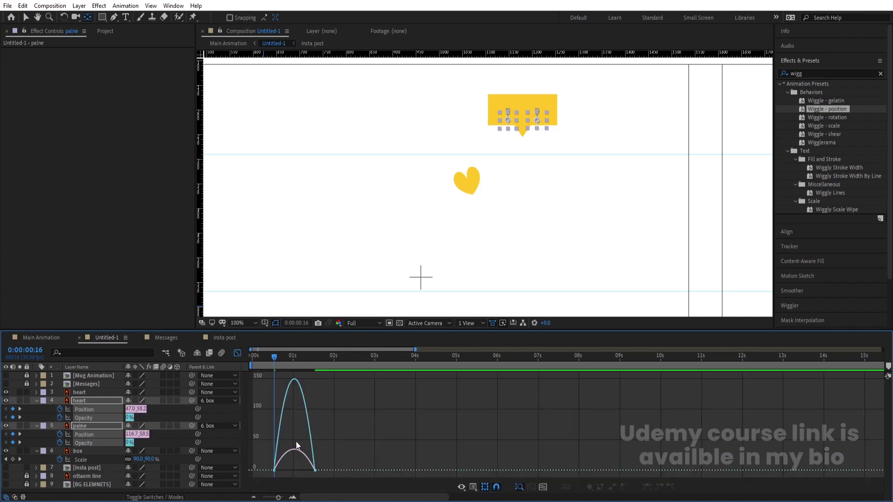
{"action": "scroll", "coordinate": [397, 479], "scroll_direction": "up", "scroll_amount": 5}
{"action": "left_click_drag", "start_coordinate": [425, 478], "coordinate": [490, 422]}
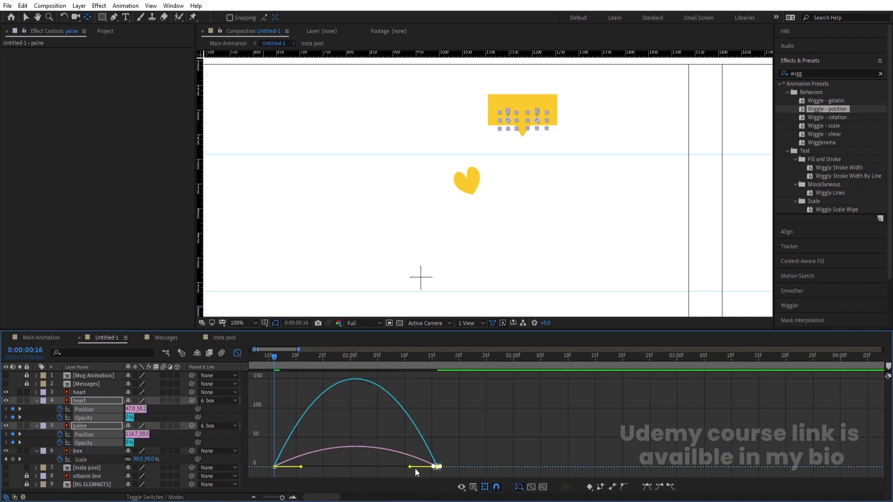
{"action": "left_click_drag", "start_coordinate": [408, 467], "coordinate": [314, 464]}
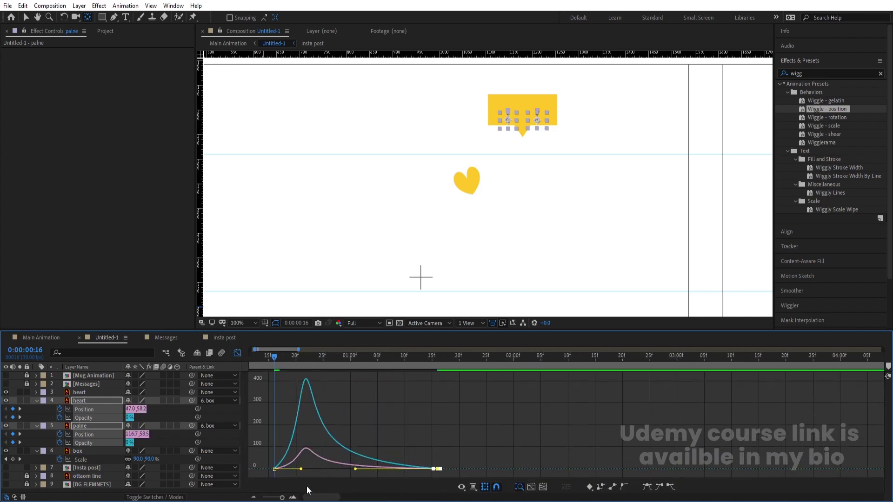
{"action": "left_click_drag", "start_coordinate": [266, 448], "coordinate": [289, 467]}
{"action": "key", "text": "space"}
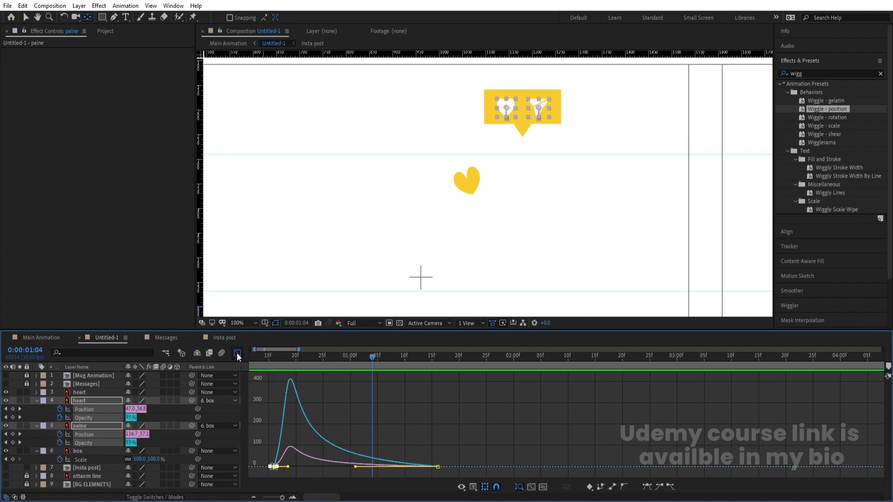
Shift the box's child heart layer to start at about 0:00:00:24, staggered after palne, and preview the animation.
{"action": "left_click", "coordinate": [237, 353]}
{"action": "left_click", "coordinate": [287, 401]}
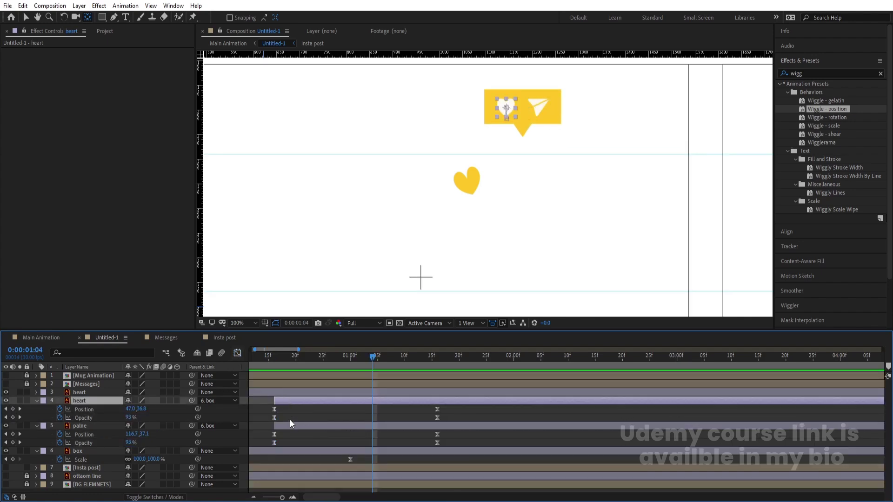
{"action": "key", "text": "v"}
{"action": "left_click_drag", "start_coordinate": [289, 401], "coordinate": [333, 399]}
{"action": "left_click_drag", "start_coordinate": [321, 355], "coordinate": [178, 369]}
{"action": "key", "text": "space"}
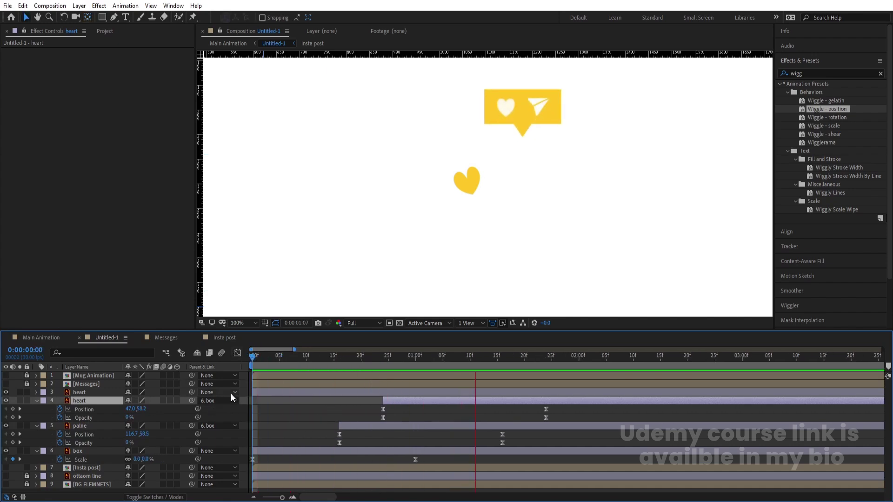
{"action": "key", "text": "minus"}
{"action": "key", "text": "minus"}
{"action": "key", "text": "minus"}
{"action": "left_click", "coordinate": [266, 402]}
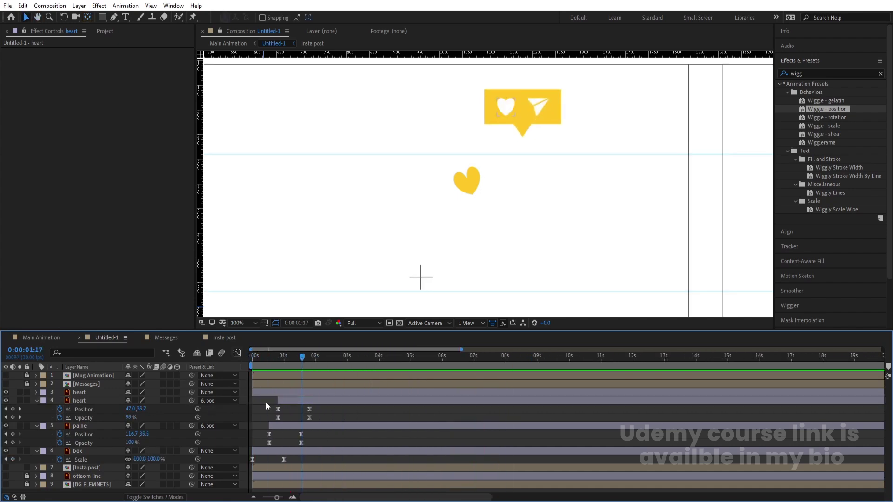
Pre-compose the box layer with its child heart and palne layers as "Post like and share", and preview the result.
{"action": "key", "text": "u"}
{"action": "key", "text": "u"}
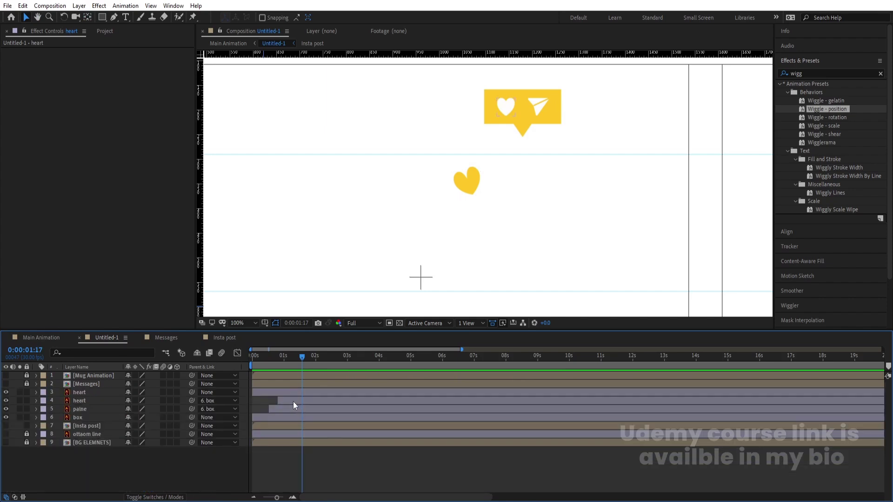
{"action": "left_click", "coordinate": [293, 401]}
{"action": "left_click", "coordinate": [80, 420], "text": "shift"}
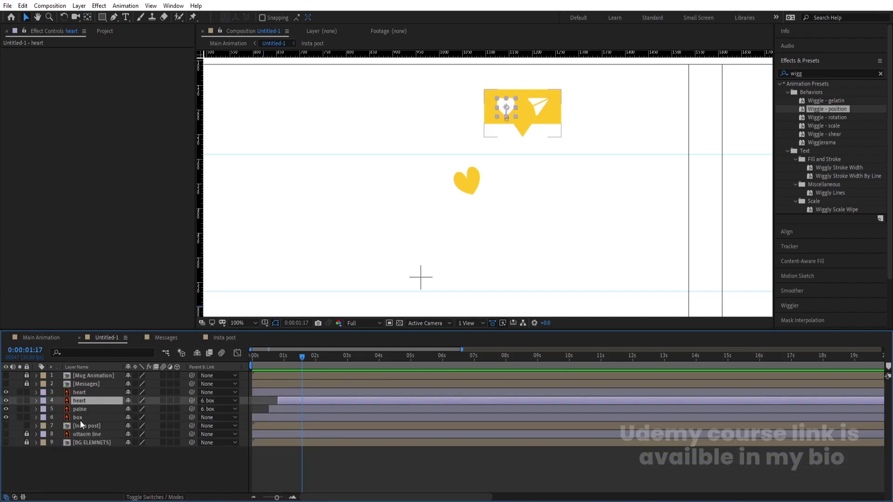
{"action": "key", "text": "ctrl+shift+c"}
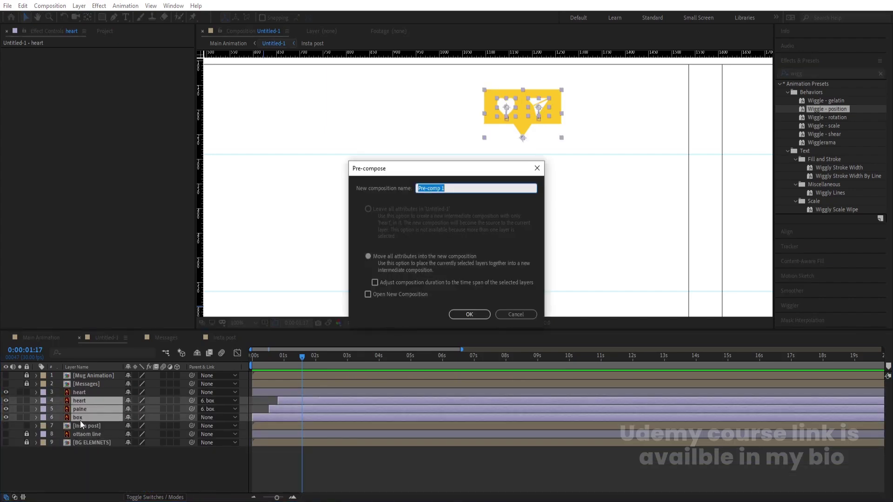
{"action": "type", "text": "Post"}
{"action": "key", "text": "Num_Lock"}
{"action": "type", "text": "1"}
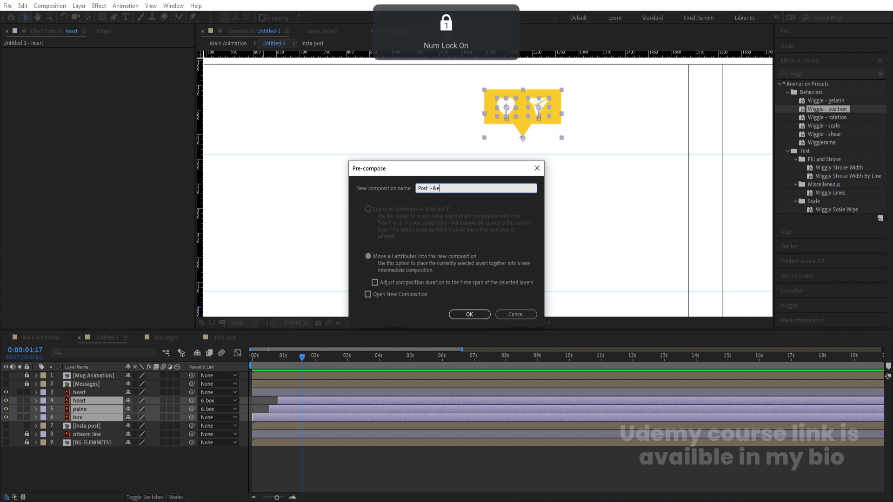
{"action": "key", "text": "BackSpace"}
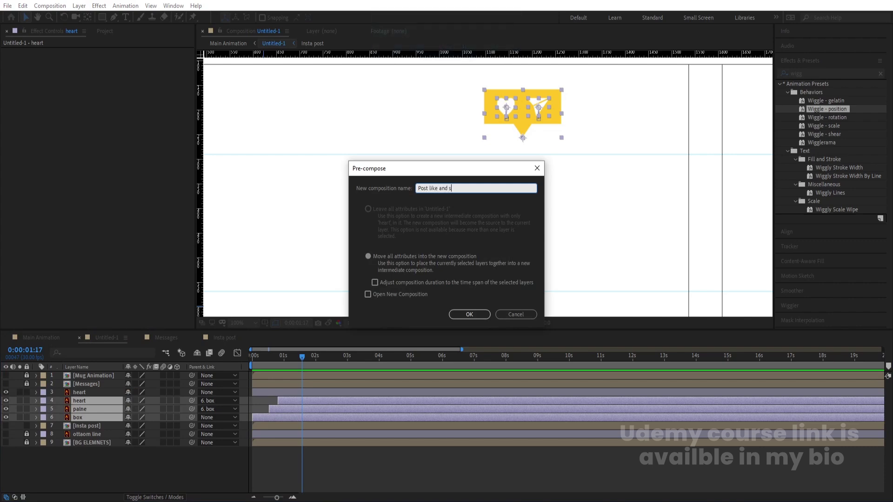
{"action": "type", "text": "e"}
{"action": "key", "text": "Return"}
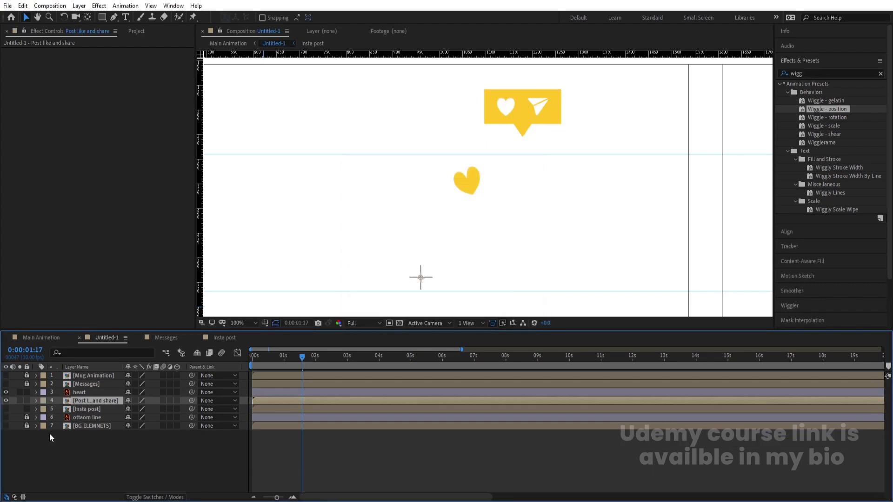
{"action": "key", "text": "space"}
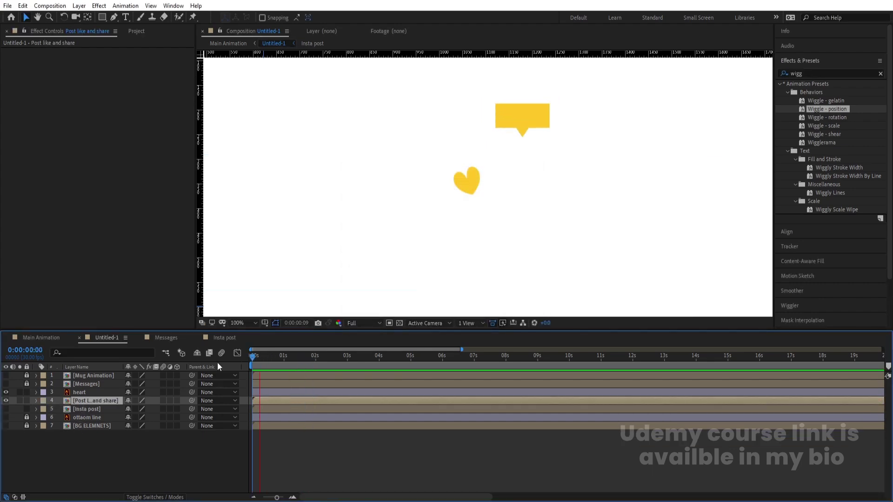
{"action": "key", "text": "space"}
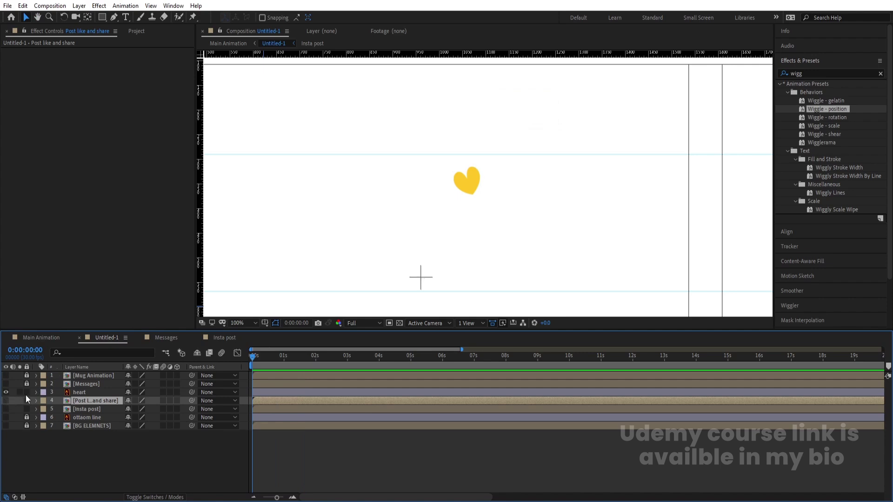
Lock the hidden Post like and share and Insta post layers, and separate the remaining heart layer's Position into X and Y dimensions.
{"action": "left_click", "coordinate": [79, 393]}
{"action": "scroll", "coordinate": [460, 201], "scroll_direction": "down", "scroll_amount": 4}
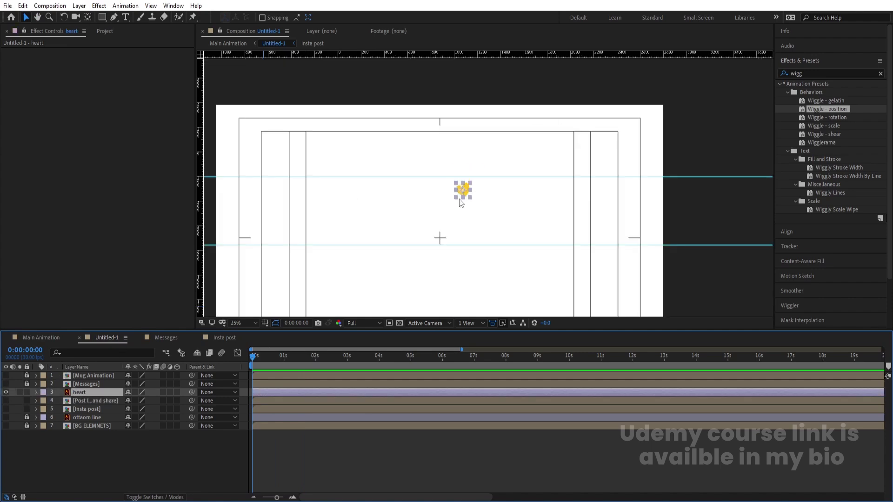
{"action": "scroll", "coordinate": [460, 201], "scroll_direction": "up", "scroll_amount": 4}
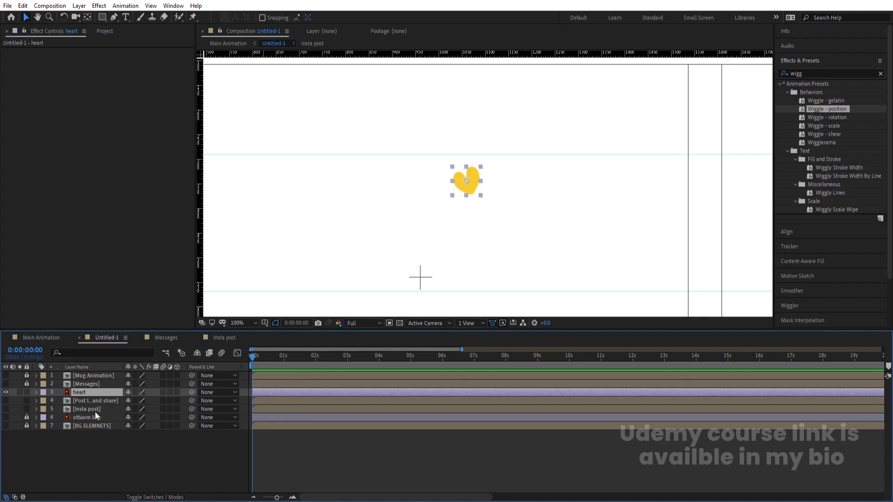
{"action": "left_click_drag", "start_coordinate": [27, 400], "coordinate": [50, 414]}
{"action": "key", "text": "p"}
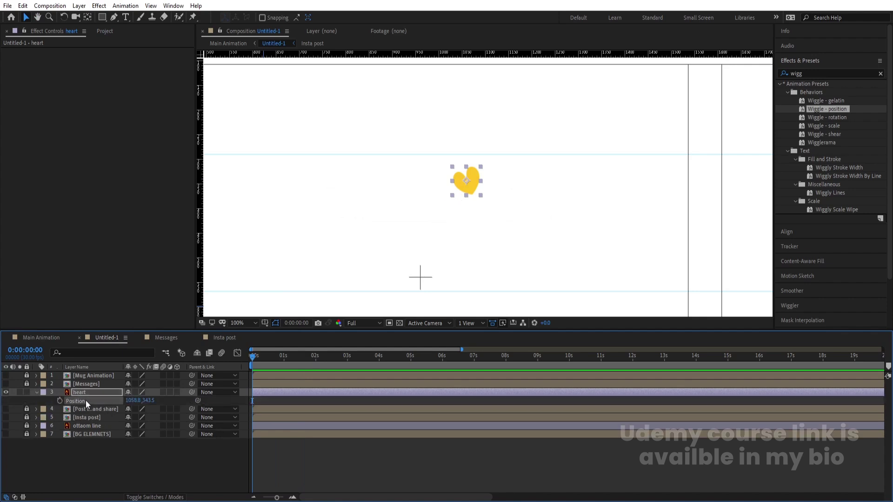
{"action": "right_click", "coordinate": [86, 400]}
{"action": "left_click", "coordinate": [110, 301]}
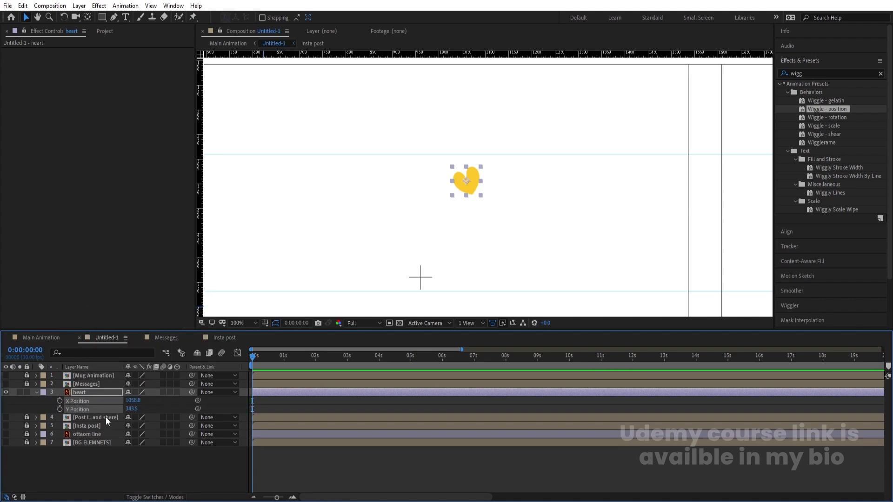
Add a Y Position keyframe to the heart at the start, and raise it to Y 30.5 at 0:00:04:00.
{"action": "left_click", "coordinate": [104, 456]}
{"action": "left_click", "coordinate": [61, 409]}
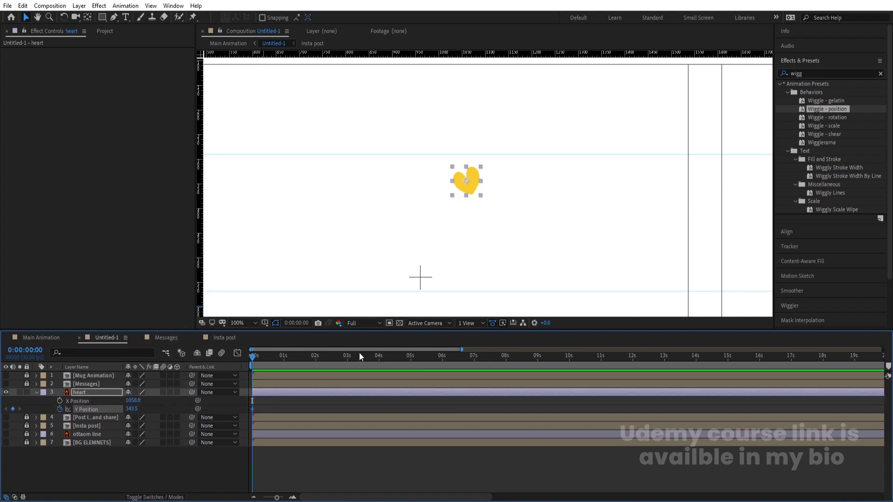
{"action": "left_click", "coordinate": [379, 356]}
{"action": "key", "text": "comma"}
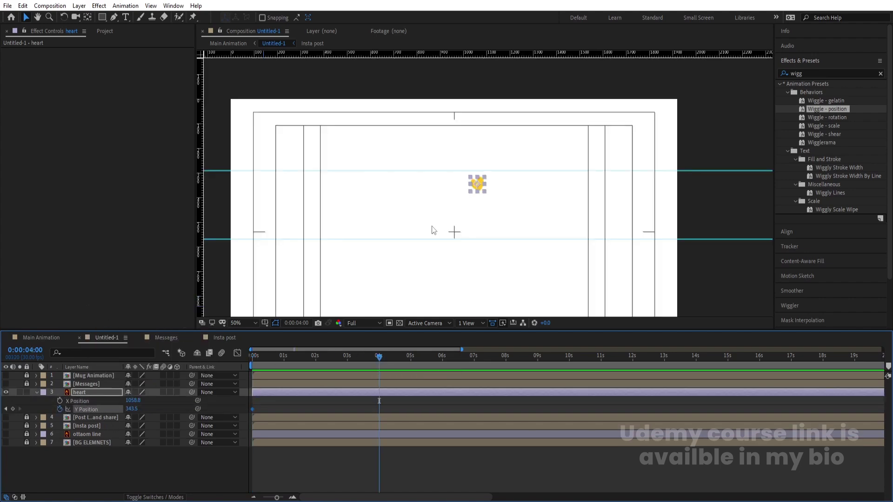
{"action": "left_click_drag", "start_coordinate": [128, 409], "coordinate": [75, 393]}
Add an X Position keyframe to the heart at the start, then set X to 956.0 at 0:00:01:00 and 1141.8 at 0:00:02:00.
{"action": "left_click", "coordinate": [255, 358]}
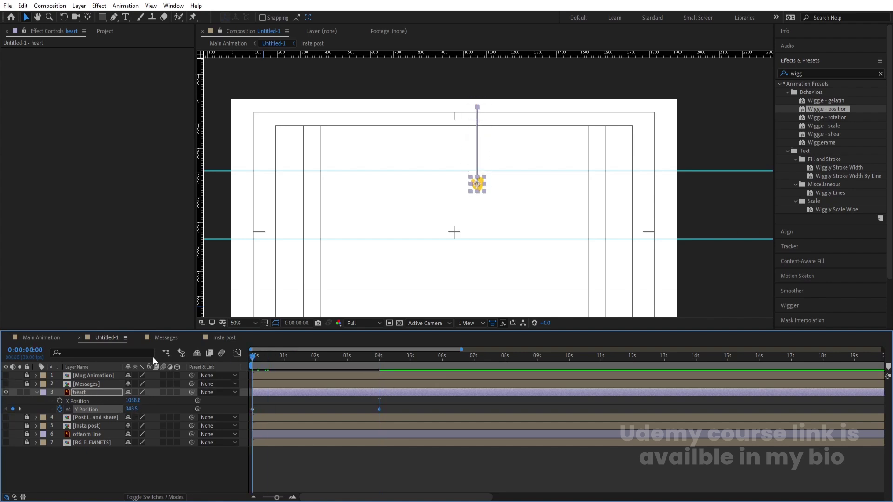
{"action": "left_click", "coordinate": [58, 401]}
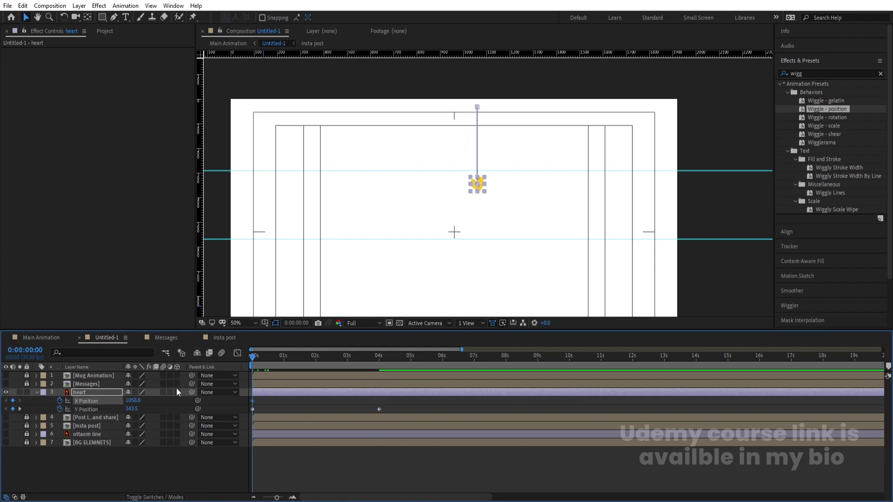
{"action": "left_click", "coordinate": [284, 356]}
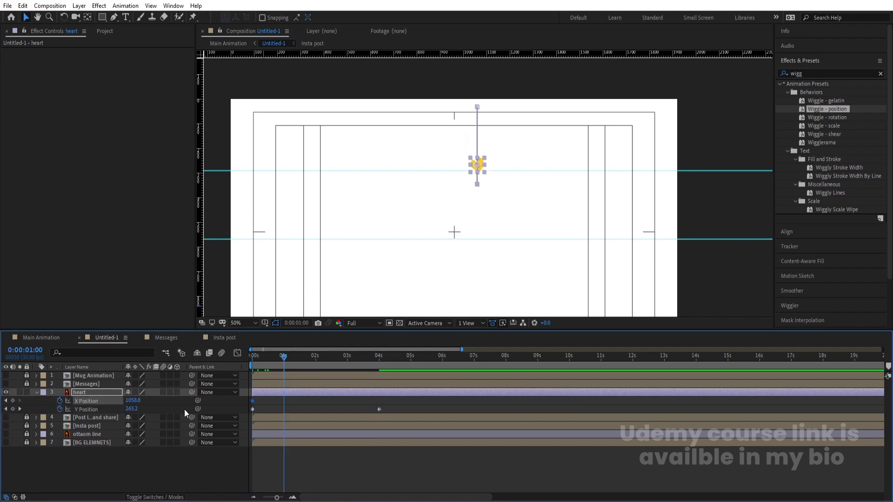
{"action": "left_click_drag", "start_coordinate": [136, 401], "coordinate": [93, 402]}
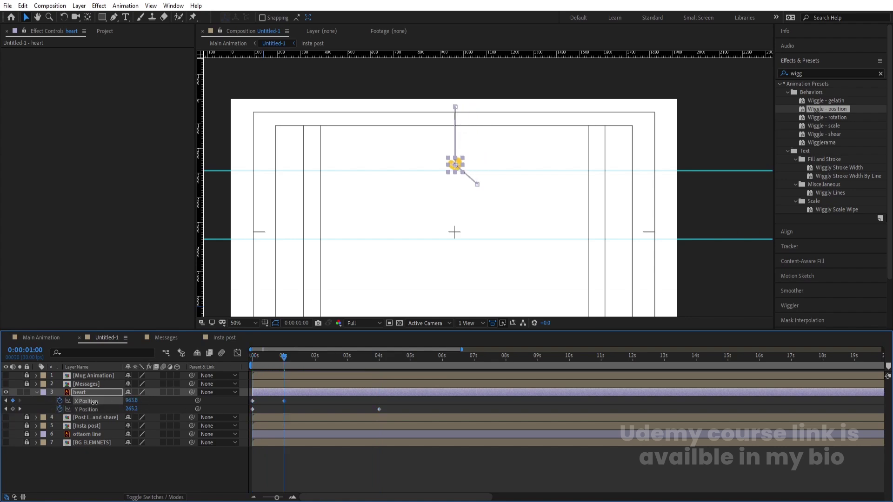
{"action": "left_click", "coordinate": [315, 356]}
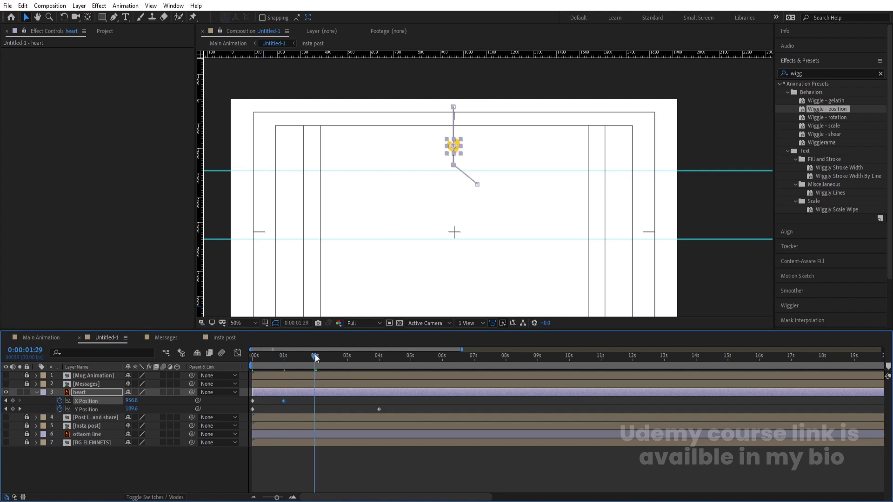
{"action": "left_click_drag", "start_coordinate": [134, 401], "coordinate": [224, 403]}
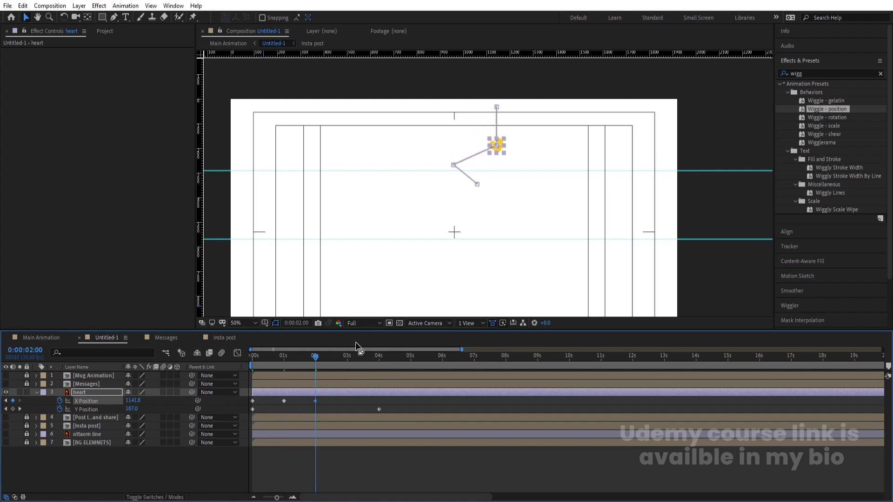
Duplicate the heart's X Position keyframes, placing the 956.0 one at 0:00:02:29 and the 1141.8 one at 0:00:04:00.
{"action": "left_click", "coordinate": [347, 360]}
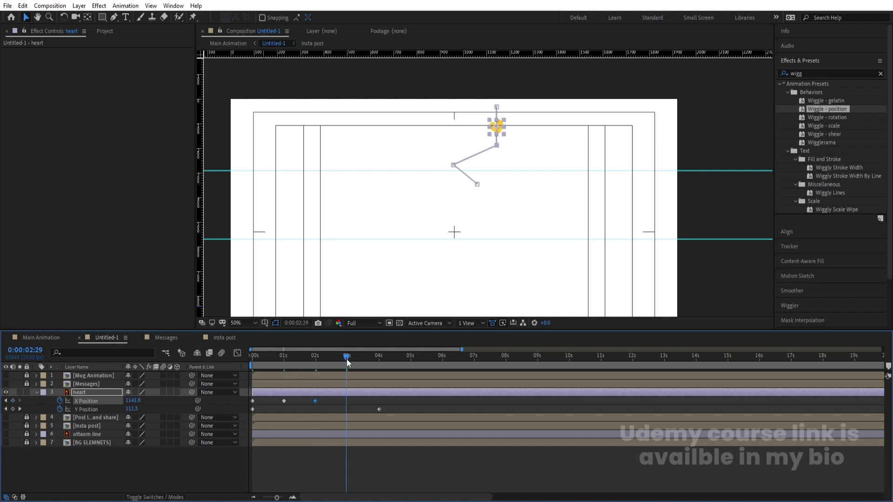
{"action": "left_click", "coordinate": [283, 401]}
{"action": "key", "text": "ctrl+c"}
{"action": "key", "text": "ctrl+v"}
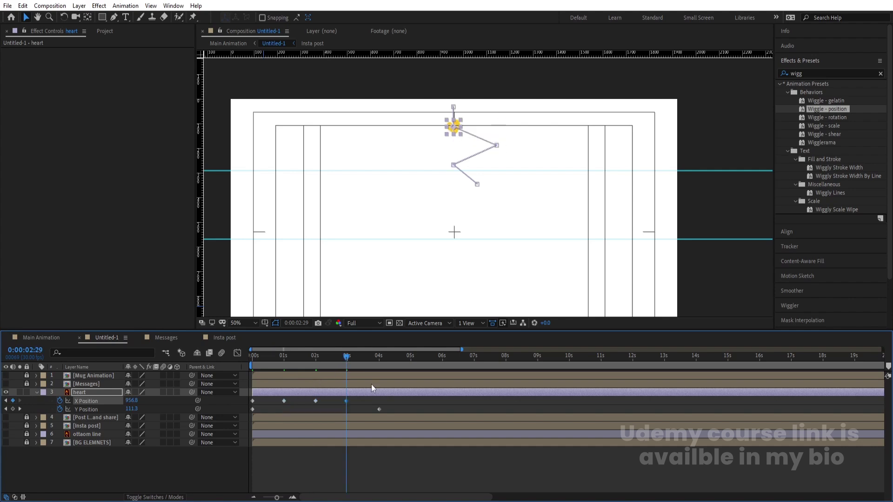
{"action": "key", "text": "k"}
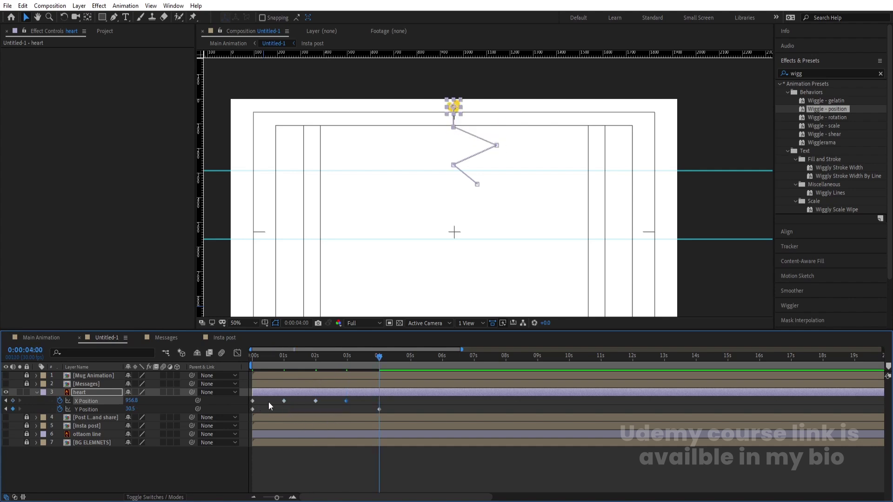
{"action": "key", "text": "ctrl+c"}
{"action": "key", "text": "ctrl+v"}
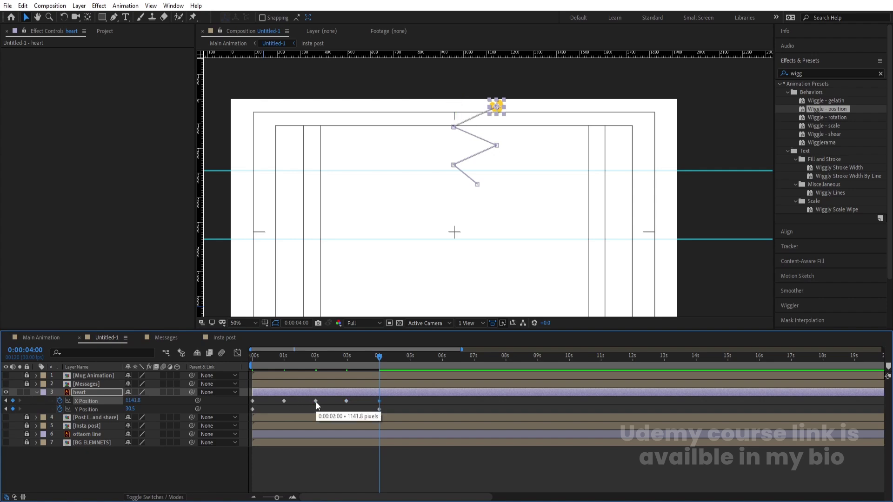
Easy Ease all of the heart's X Position keyframes and preview the zigzag motion from the start.
{"action": "left_click_drag", "start_coordinate": [388, 402], "coordinate": [228, 365]}
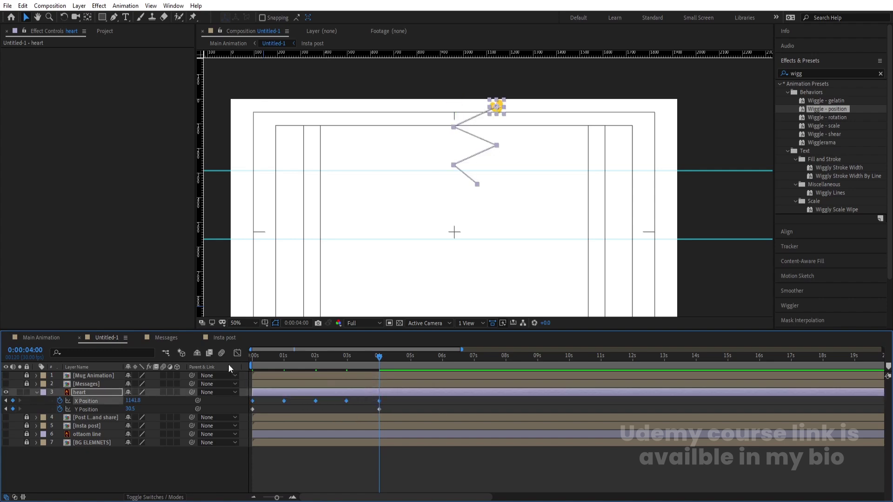
{"action": "key", "text": "F9"}
{"action": "left_click_drag", "start_coordinate": [300, 357], "coordinate": [226, 349]}
{"action": "key", "text": "space"}
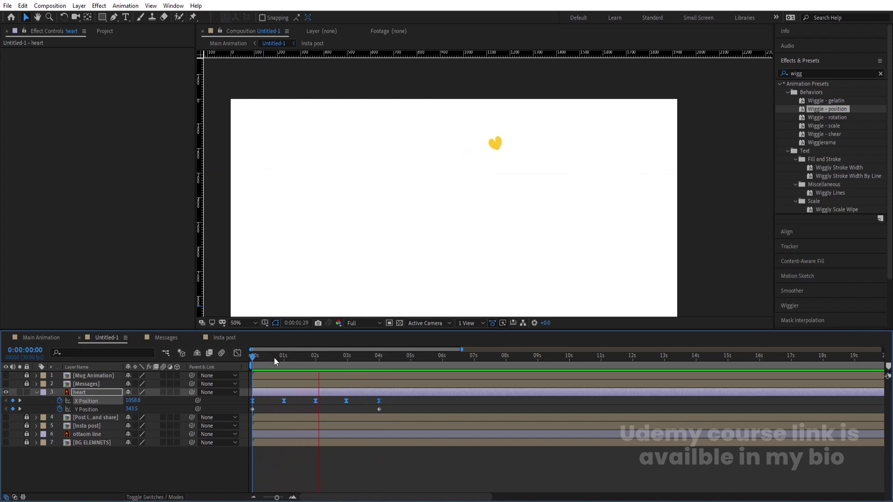
Compress all of the heart's X and Y Position keyframes proportionally to end at 0:00:03:00, and preview the faster motion.
{"action": "left_click_drag", "start_coordinate": [403, 399], "coordinate": [233, 422]}
{"action": "key", "text": "equal"}
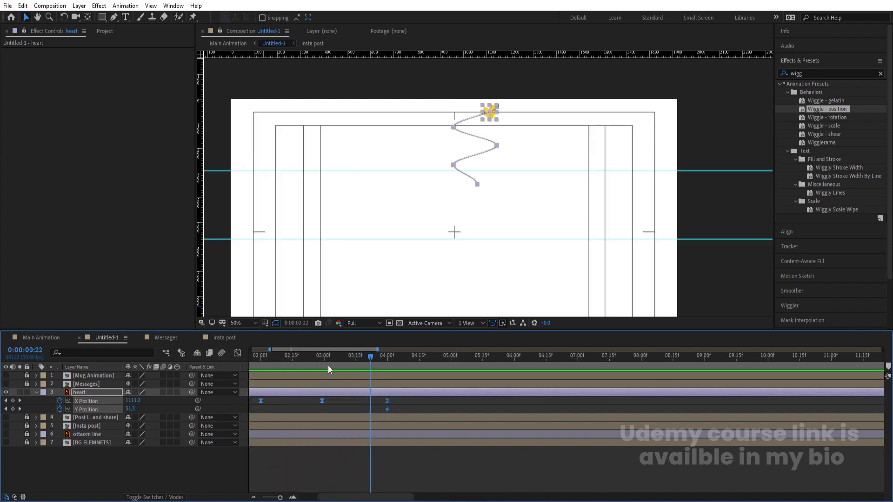
{"action": "key", "text": "Home"}
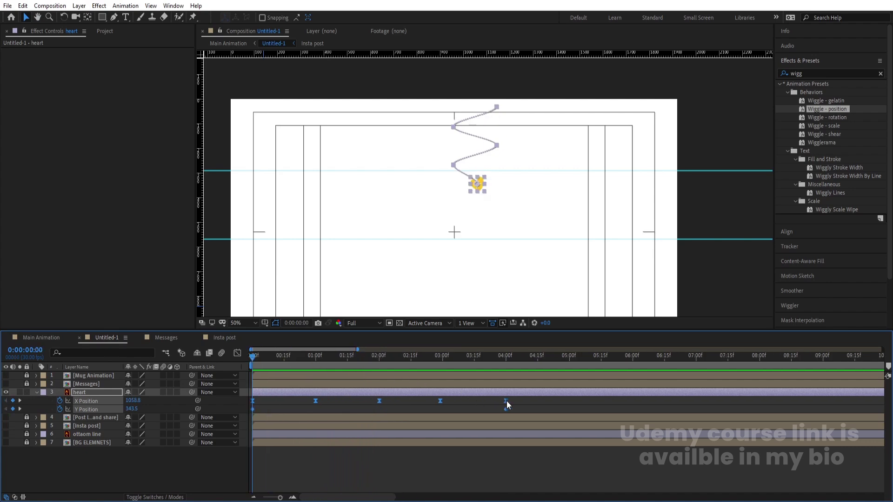
{"action": "left_click_drag", "start_coordinate": [506, 401], "coordinate": [444, 400]}
{"action": "key", "text": "space"}
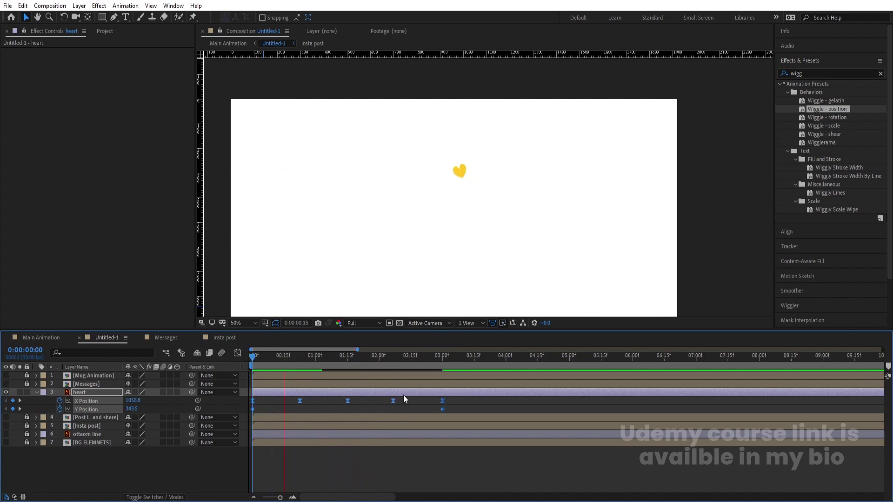
Set the heart's Scale to 0% with a keyframe at 0:00:00:00, and show its Position properties alongside Scale.
{"action": "left_click_drag", "start_coordinate": [297, 361], "coordinate": [203, 376]}
{"action": "left_click", "coordinate": [266, 398]}
{"action": "left_click", "coordinate": [256, 393]}
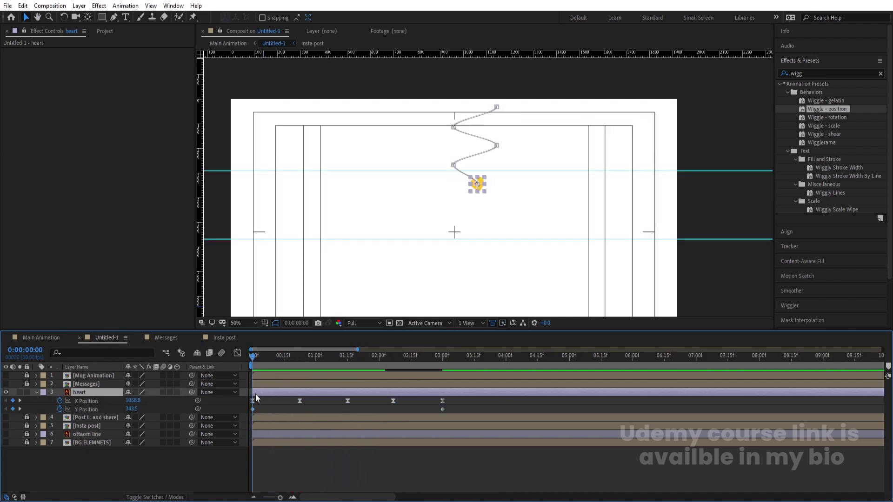
{"action": "key", "text": "s"}
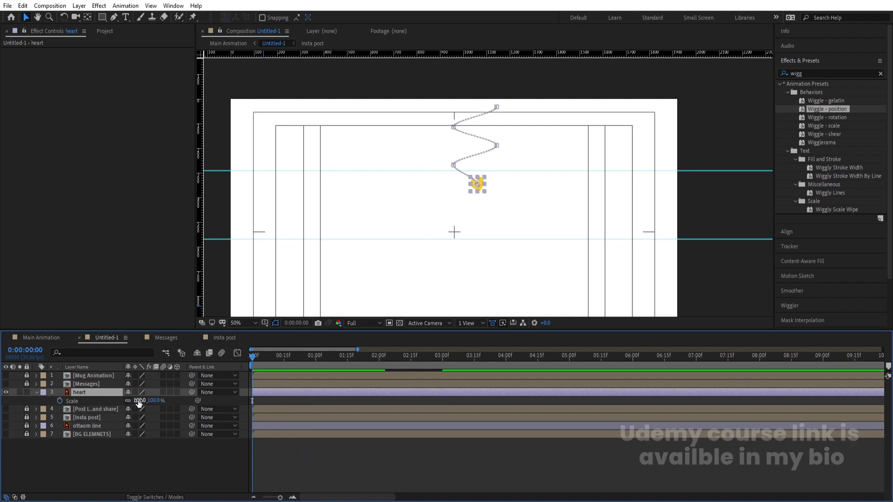
{"action": "left_click", "coordinate": [139, 401]}
{"action": "type", "text": "0"}
{"action": "key", "text": "Return"}
{"action": "left_click", "coordinate": [60, 401]}
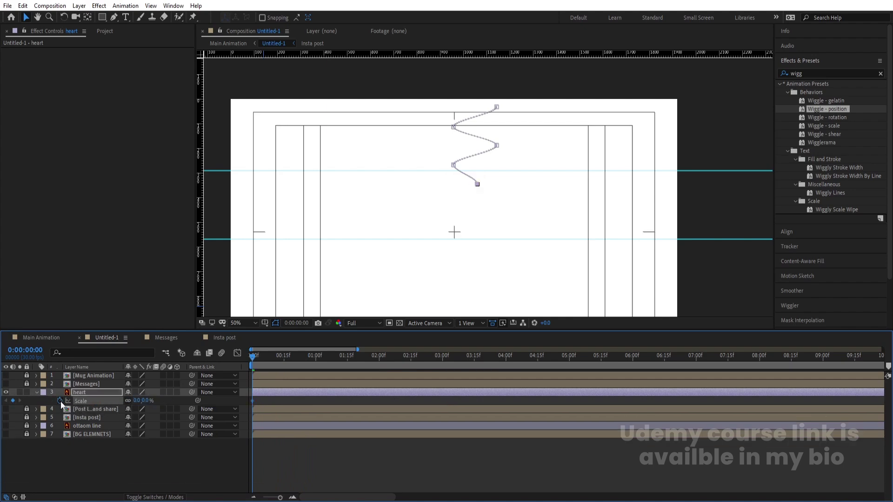
{"action": "key", "text": "shift+p"}
Set the heart's Scale to 100% at 0:00:00:18.
{"action": "key", "text": "space"}
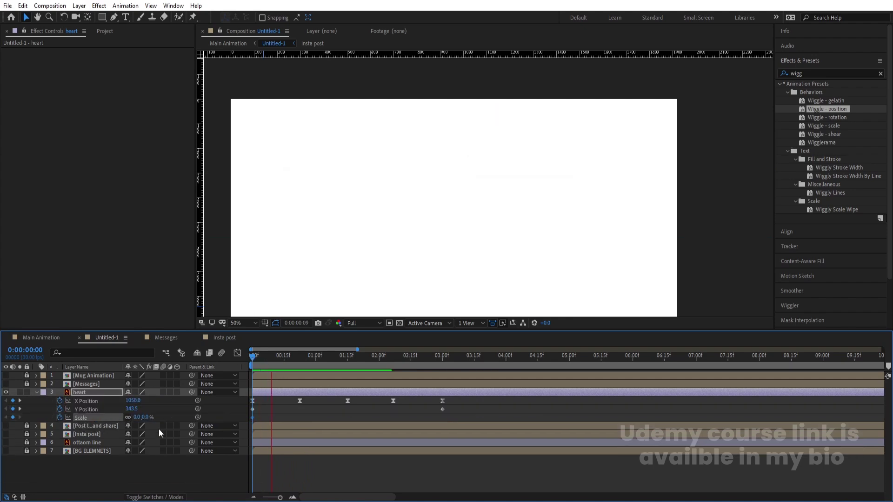
{"action": "key", "text": "space"}
{"action": "left_click", "coordinate": [137, 417]}
{"action": "type", "text": "100"}
{"action": "key", "text": "Return"}
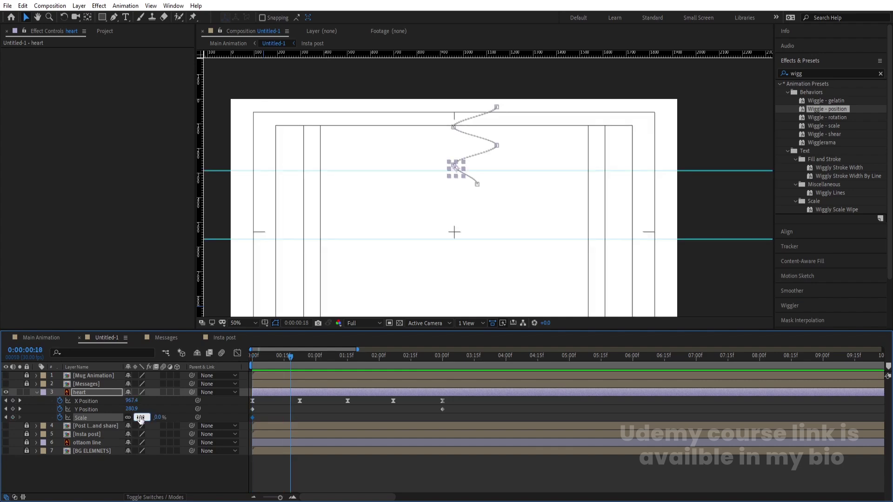
Set the heart's Scale to 0% at 0:00:03:00 and preview the shrinking motion from the start.
{"action": "key", "text": "space"}
{"action": "key", "text": "space"}
{"action": "left_click", "coordinate": [139, 417]}
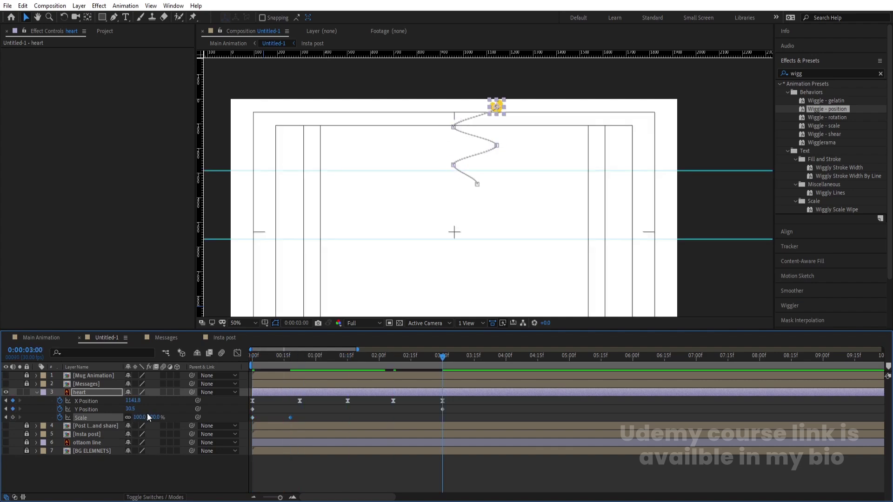
{"action": "type", "text": "53"}
{"action": "key", "text": "Return"}
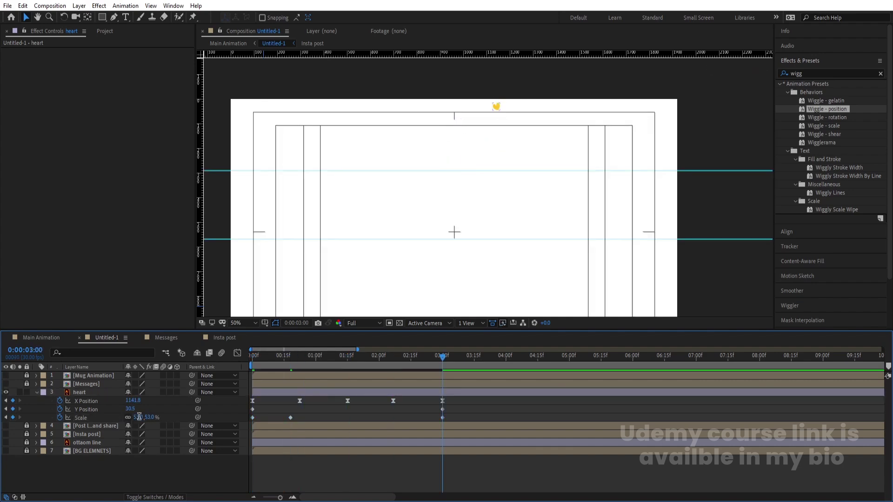
{"action": "key", "text": "space"}
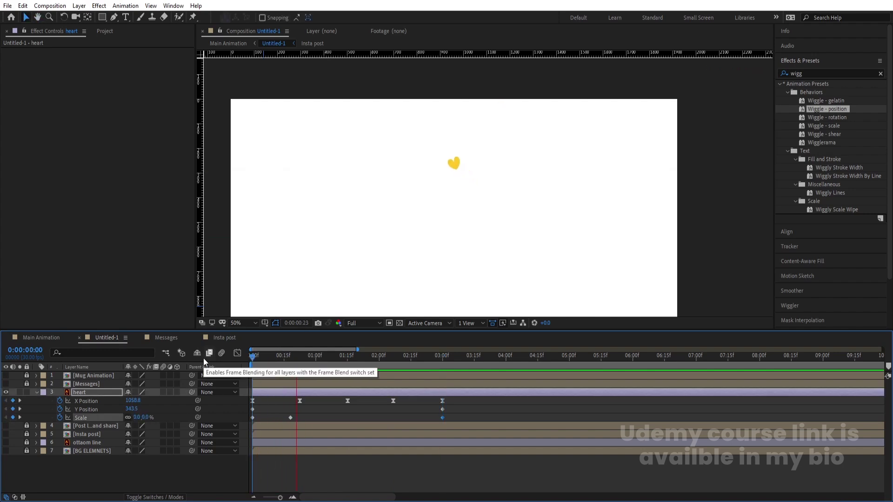
{"action": "key", "text": "space"}
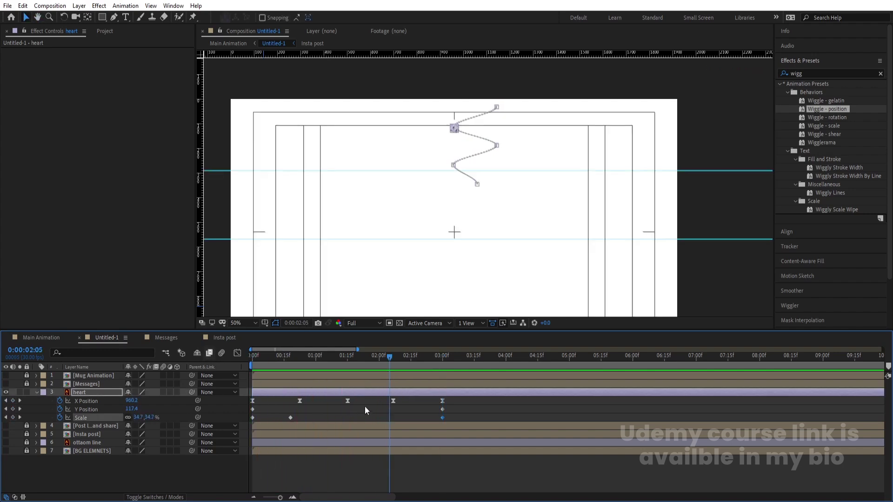
Set the heart's Scale to 100% at 0:00:02:06 and preview the animation from the start.
{"action": "left_click", "coordinate": [392, 357]}
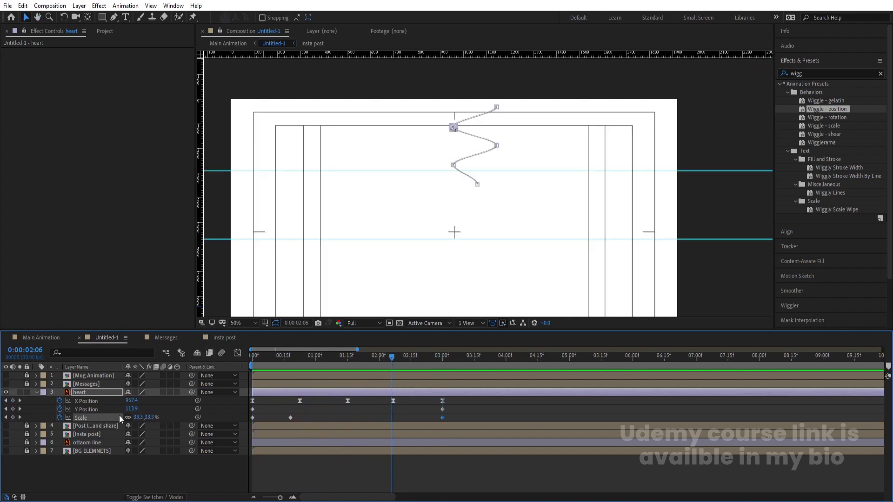
{"action": "left_click", "coordinate": [140, 418]}
{"action": "type", "text": "100"}
{"action": "key", "text": "Return"}
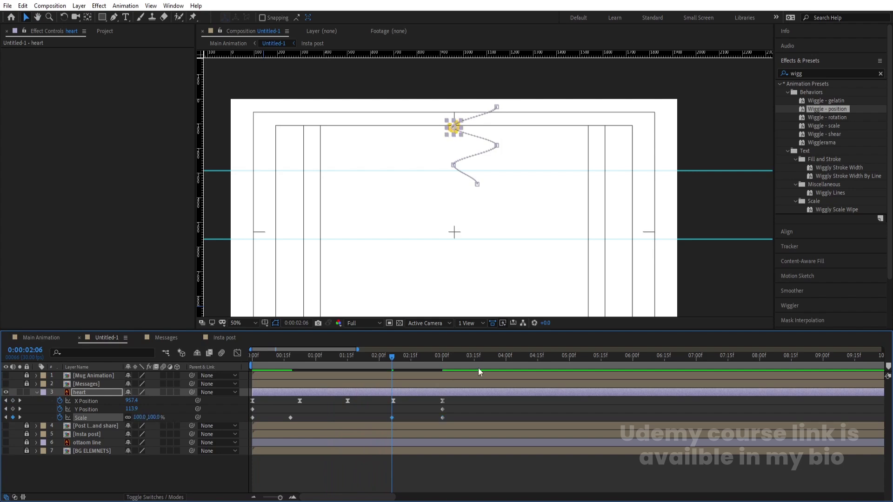
{"action": "key", "text": "space"}
{"action": "key", "text": "space"}
{"action": "key", "text": "Home"}
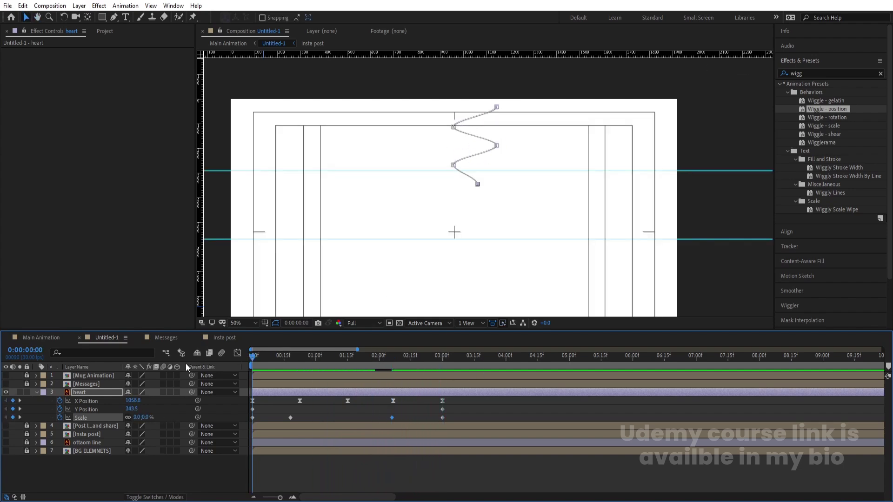
{"action": "key", "text": "space"}
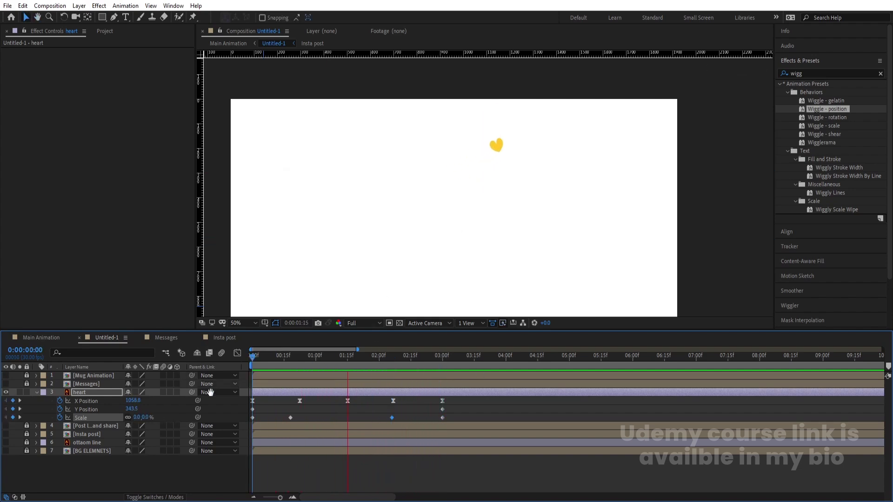
{"action": "key", "text": "space"}
{"action": "key", "text": "Home"}
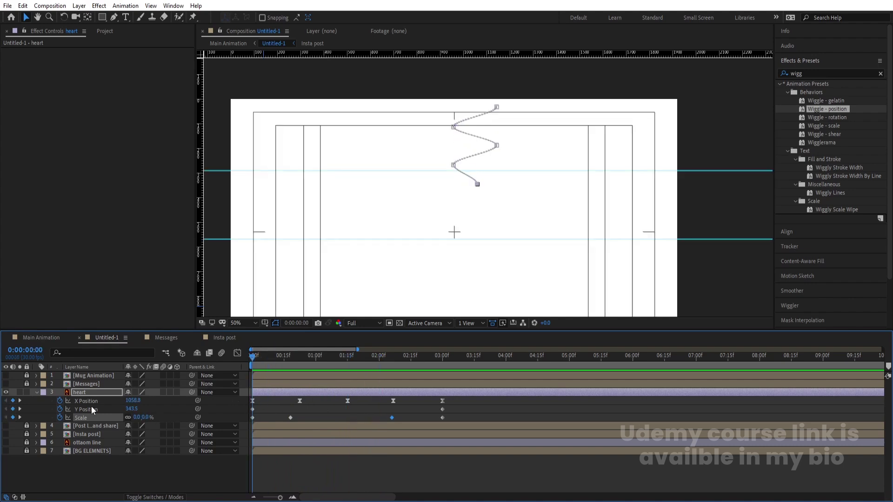
Keyframe the heart's Rotation from 0° at 0:00:00:00, with tilts at 0:00:00:23 and 0:00:01:15 and 20° at 0:00:02:06.
{"action": "left_click", "coordinate": [79, 392]}
{"action": "key", "text": "r"}
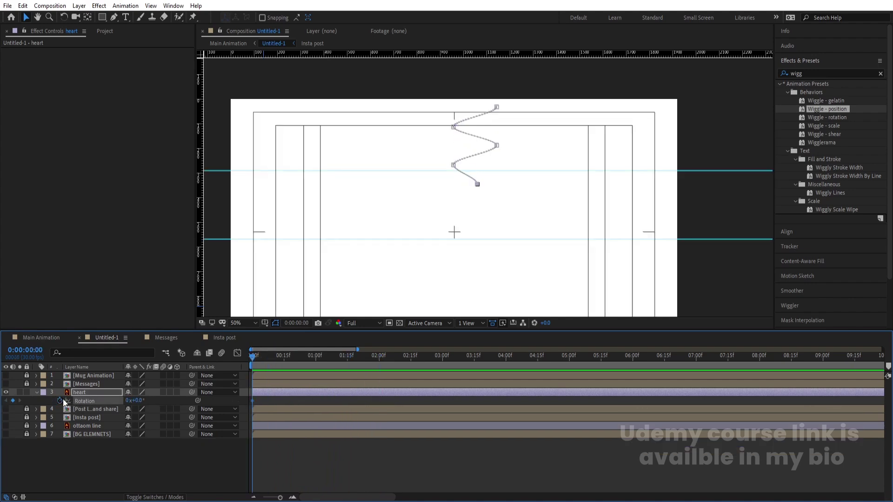
{"action": "key", "text": "u"}
{"action": "key", "text": "space"}
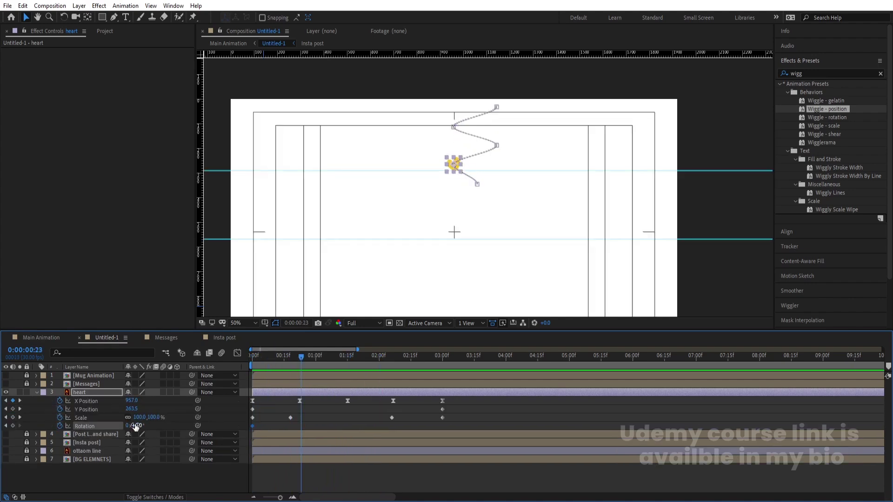
{"action": "mouse_move", "coordinate": [135, 426]}
{"action": "left_mouse_down"}
{"action": "mouse_move", "coordinate": [162, 426]}
{"action": "mouse_move", "coordinate": [132, 426]}
{"action": "mouse_move", "coordinate": [142, 426]}
{"action": "left_mouse_up"}
{"action": "key", "text": "k"}
{"action": "key", "text": "k"}
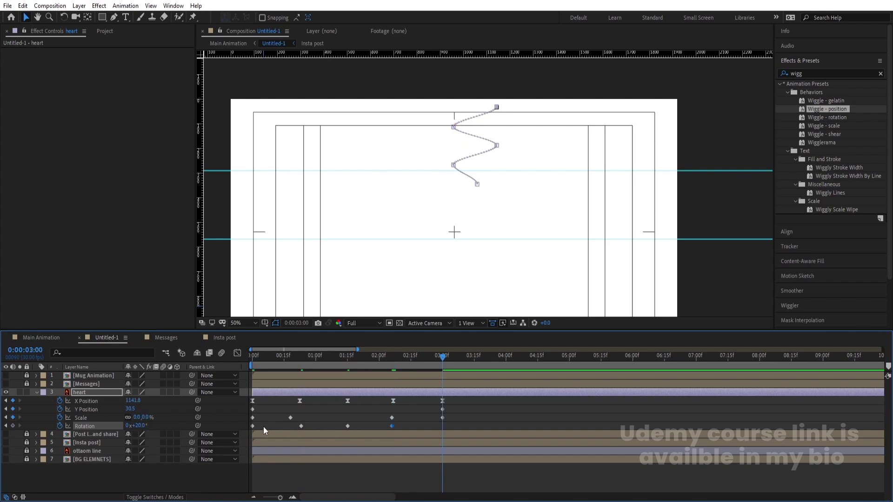
Copy the heart's first Rotation keyframe to 0:00:03:00 and preview the swaying motion from the start.
{"action": "key", "text": "ctrl+c"}
{"action": "key", "text": "ctrl+v"}
{"action": "key", "text": "Home"}
{"action": "key", "text": "space"}
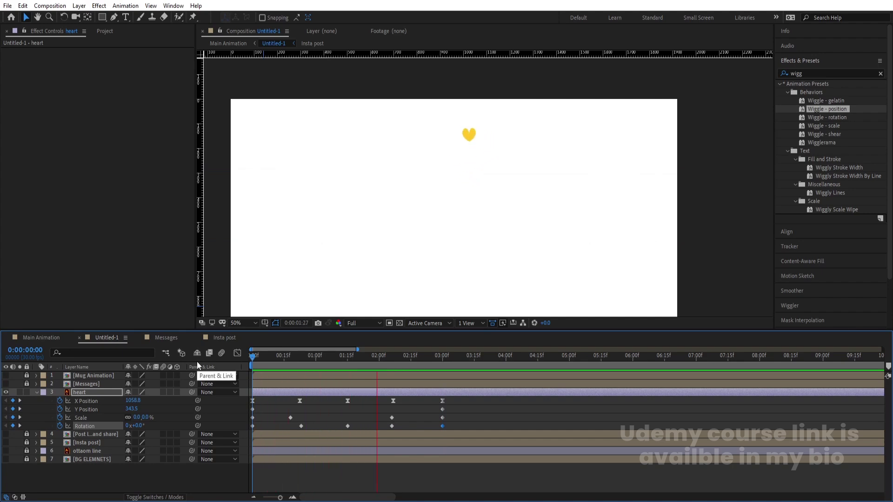
{"action": "key", "text": "space"}
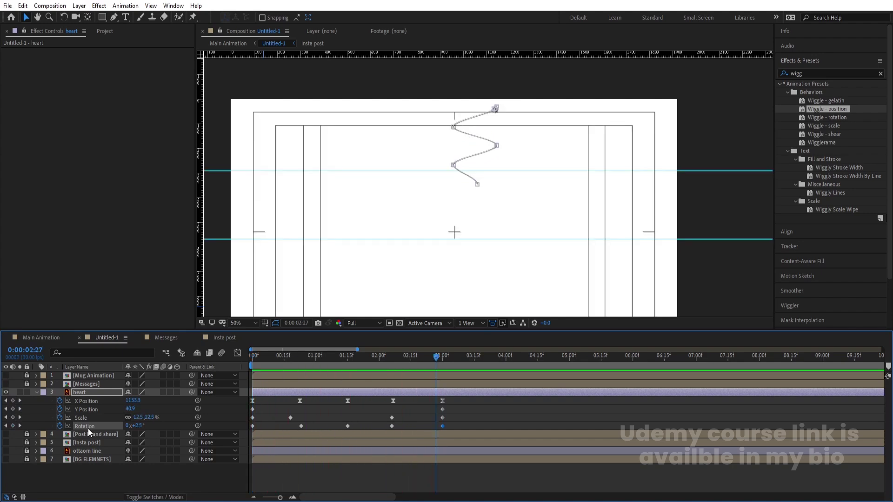
Add a loopOut() expression to the heart's Rotation.
{"action": "left_click", "coordinate": [59, 427], "text": "alt"}
{"action": "type", "text": "loop"}
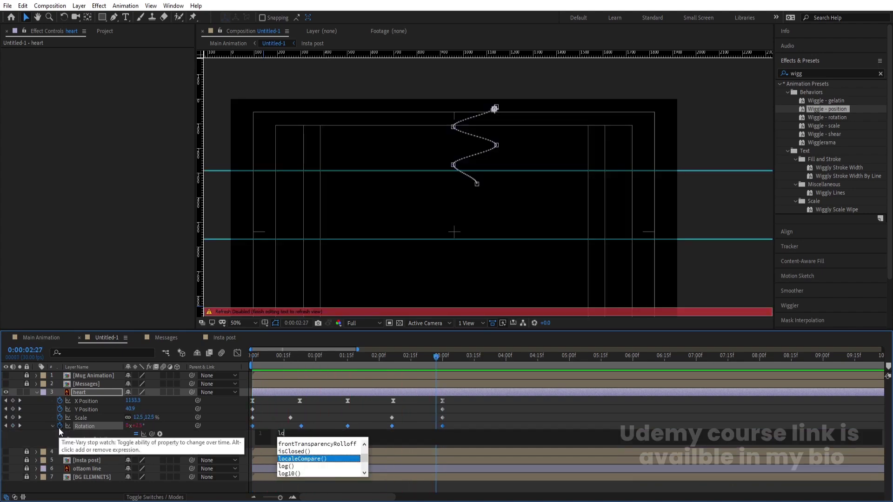
{"action": "key", "text": "Down"}
{"action": "key", "text": "Down"}
{"action": "key", "text": "Return"}
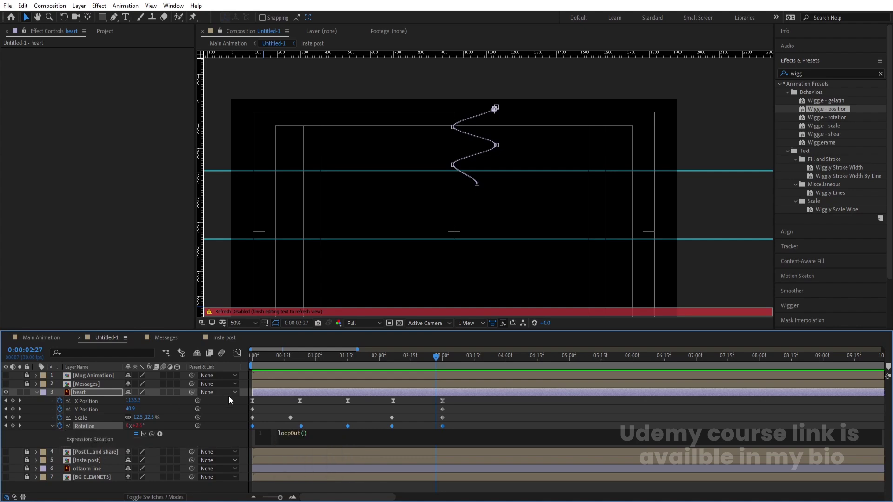
{"action": "left_click", "coordinate": [152, 444]}
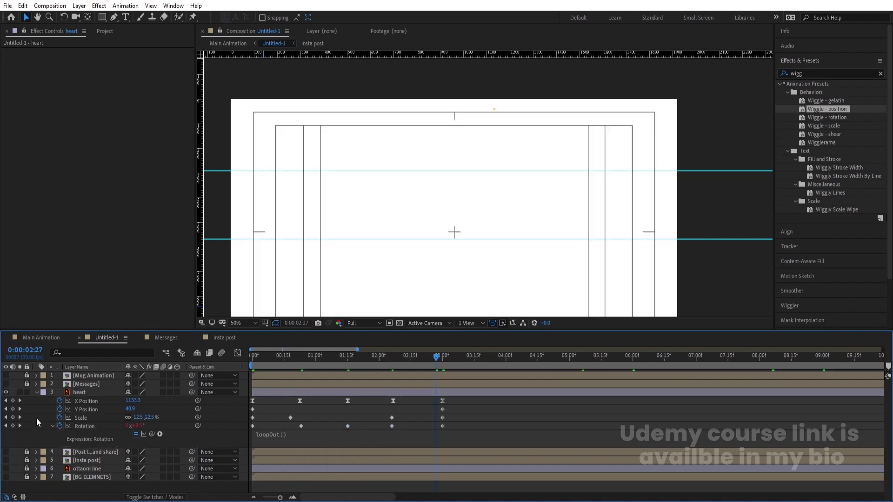
Apply the same loopOut() expression to the heart's Scale, Y Position and X Position.
{"action": "left_click", "coordinate": [61, 417], "text": "alt"}
{"action": "key", "text": "ctrl+v"}
{"action": "left_click", "coordinate": [60, 409], "text": "alt"}
{"action": "key", "text": "ctrl+v"}
{"action": "left_click", "coordinate": [60, 401], "text": "alt"}
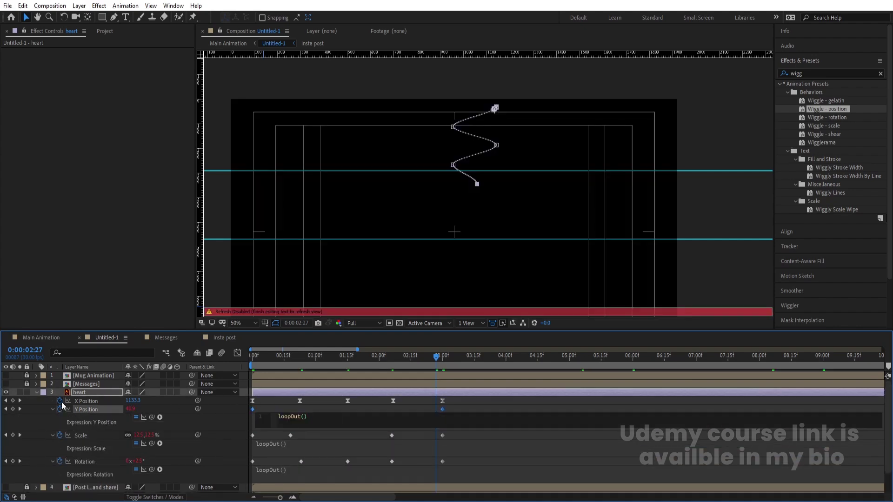
{"action": "key", "text": "ctrl+v"}
{"action": "left_click", "coordinate": [276, 400]}
{"action": "key", "text": "u"}
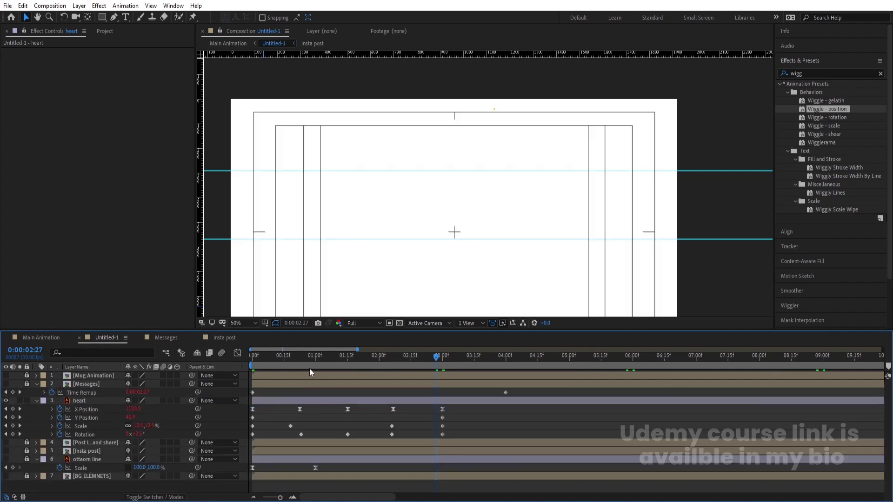
Duplicate the heart layer twice, moving the copies to start at 0:00:00:29 and 0:00:02:00.
{"action": "left_click", "coordinate": [68, 395]}
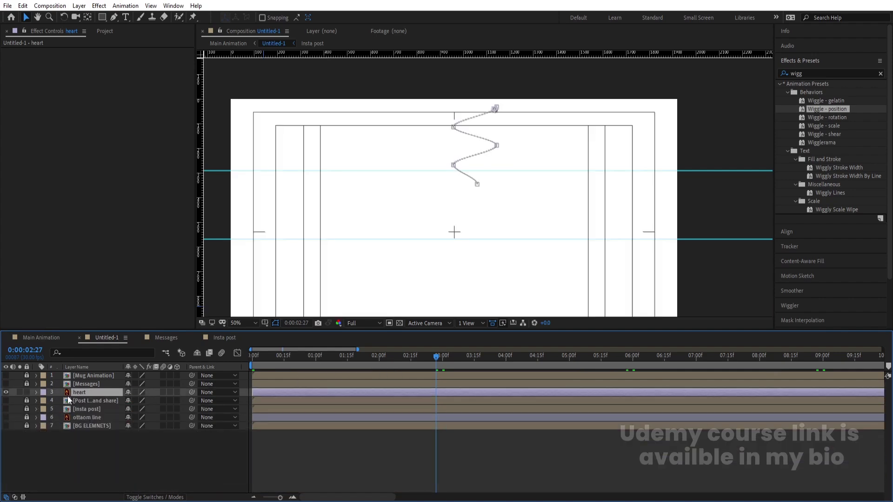
{"action": "key", "text": "ctrl+d"}
{"action": "left_click", "coordinate": [314, 356]}
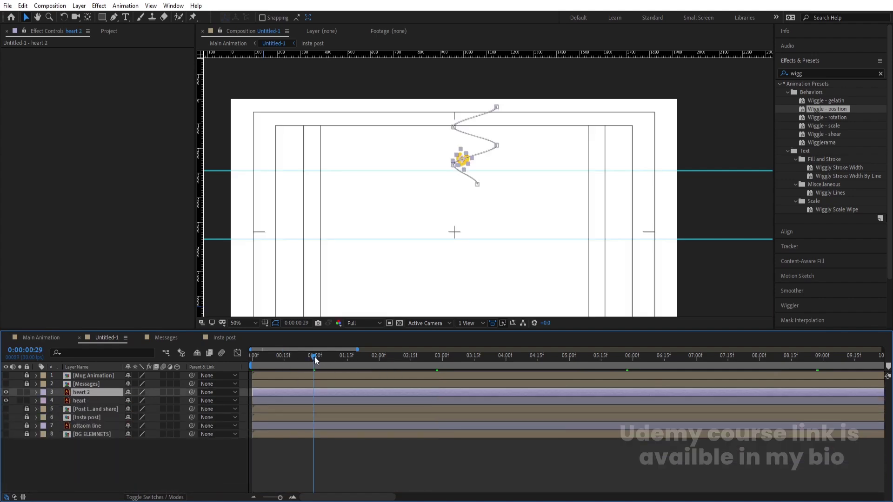
{"action": "key", "text": "alt+bracketleft"}
{"action": "key", "text": "ctrl+d"}
{"action": "left_click", "coordinate": [378, 357]}
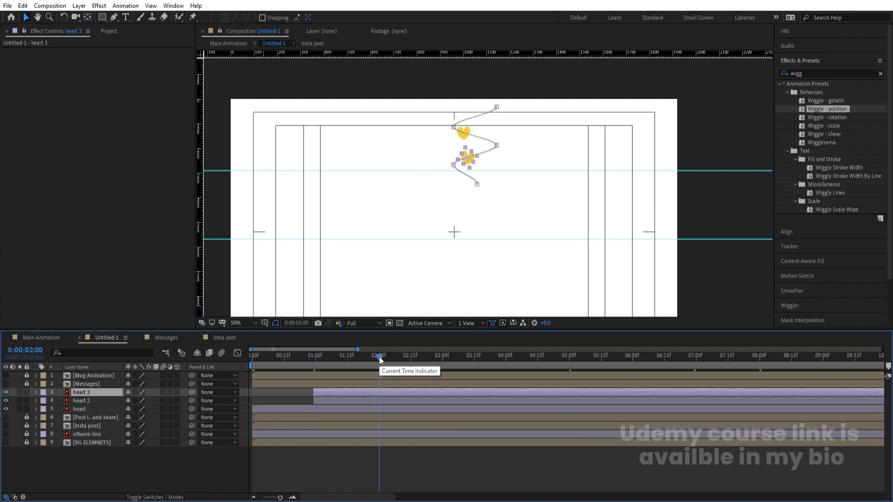
{"action": "key", "text": "alt+bracketleft"}
Duplicate the heart 3 layer and move the copy to start at 0:00:03:00.
{"action": "key", "text": "ctrl+d"}
{"action": "left_click", "coordinate": [442, 356]}
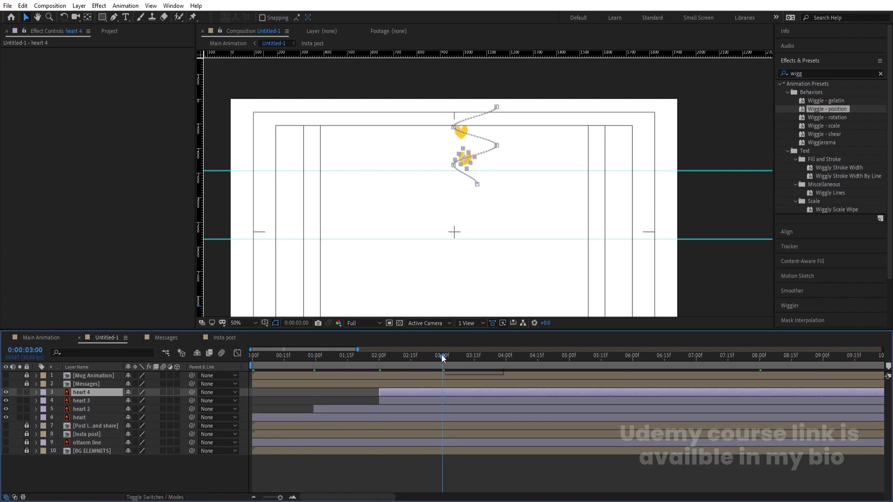
{"action": "key", "text": "p"}
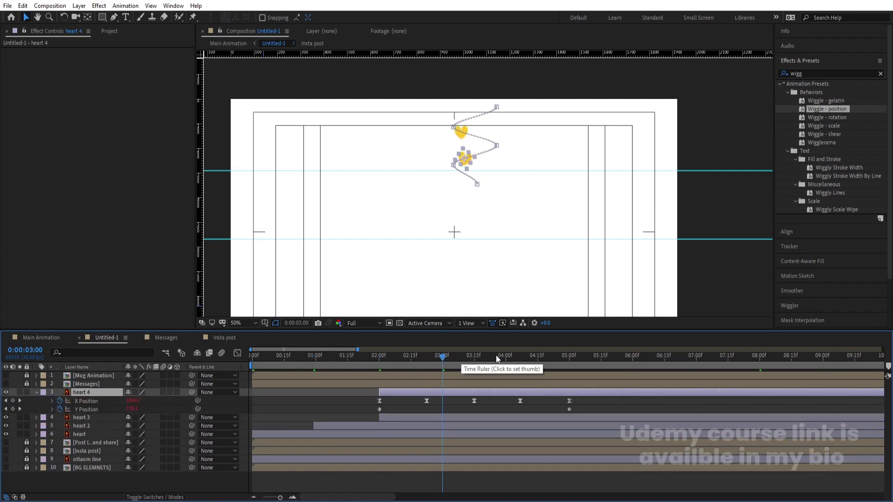
{"action": "key", "text": "bracketleft"}
{"action": "key", "text": "ctrl+d"}
{"action": "left_click", "coordinate": [506, 358]}
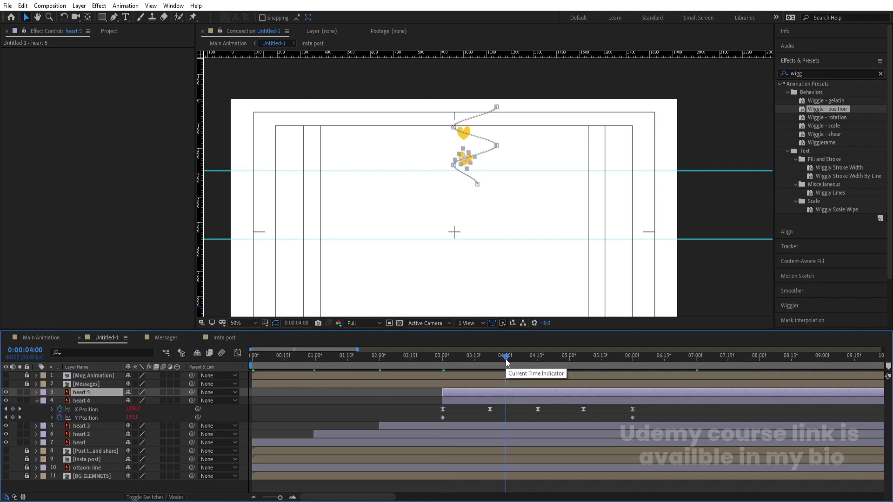
{"action": "key", "text": "bracketleft"}
{"action": "key", "text": "Delete"}
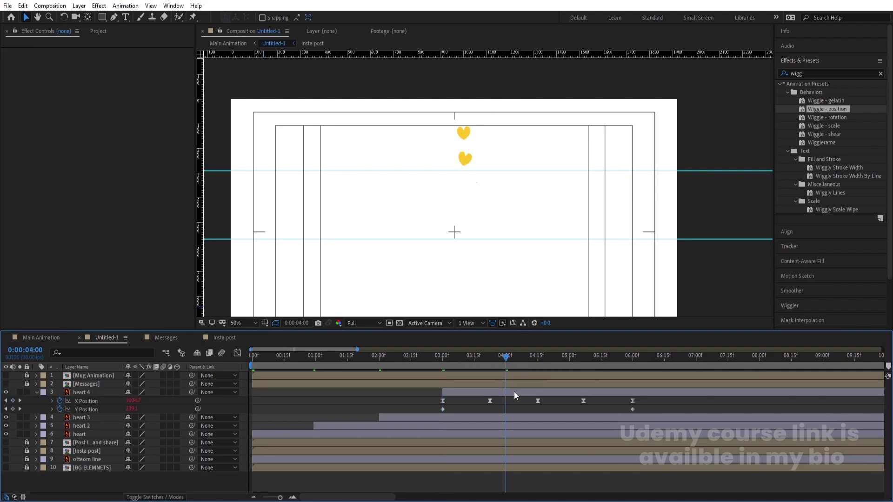
Preview the staggered hearts and pre-compose all four heart layers into a composition named Likes.
{"action": "key", "text": "space"}
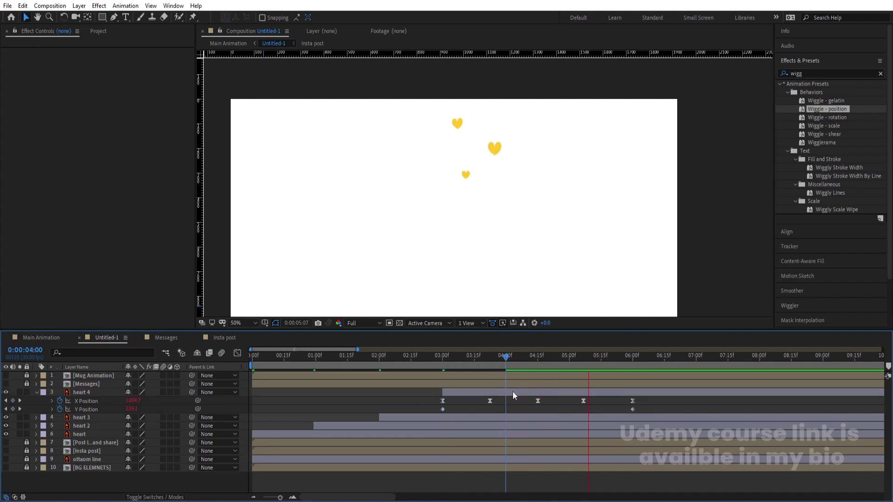
{"action": "left_click", "coordinate": [81, 434]}
{"action": "left_click", "coordinate": [83, 393], "text": "shift"}
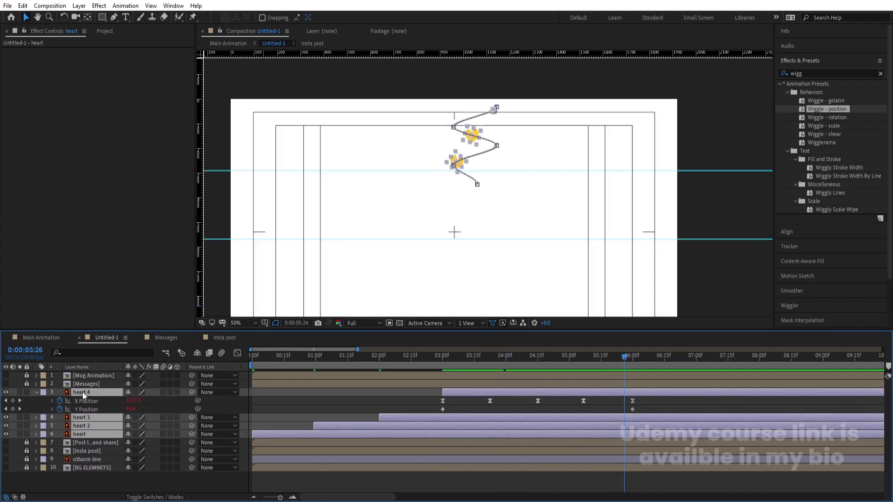
{"action": "key", "text": "ctrl+shift+c"}
{"action": "type", "text": "Likes"}
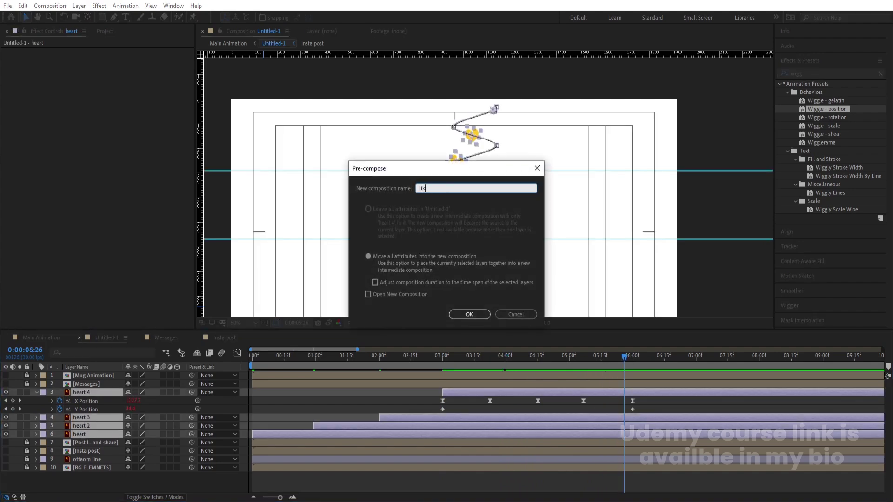
{"action": "key", "text": "Return"}
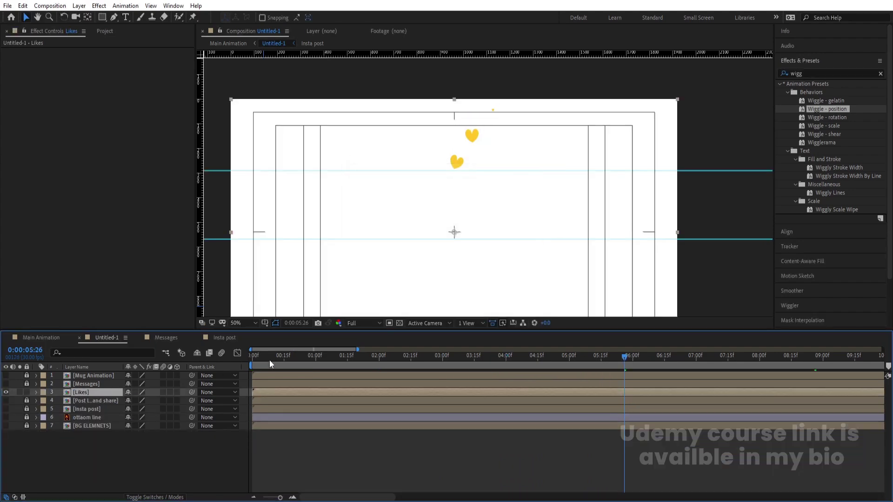
Lock and hide the Likes layer, and show and unlock the Insta post layer.
{"action": "key", "text": "Home"}
{"action": "left_click", "coordinate": [26, 392]}
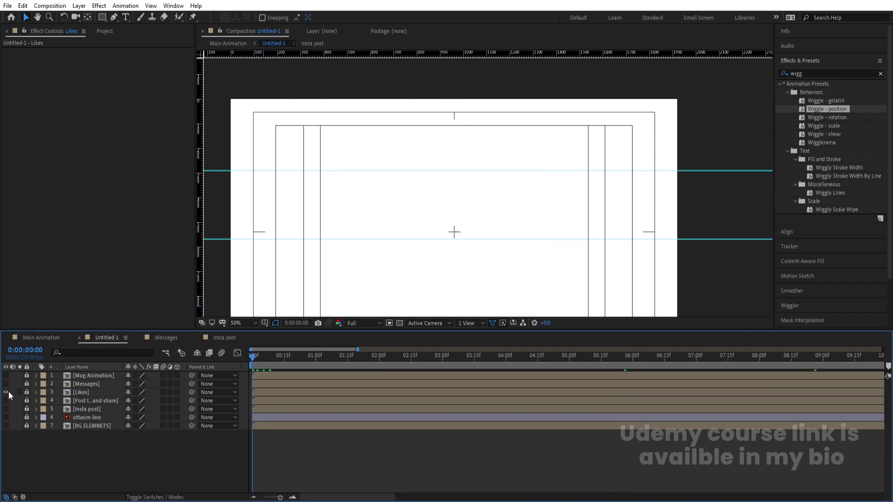
{"action": "left_click", "coordinate": [6, 392]}
{"action": "left_click", "coordinate": [7, 409]}
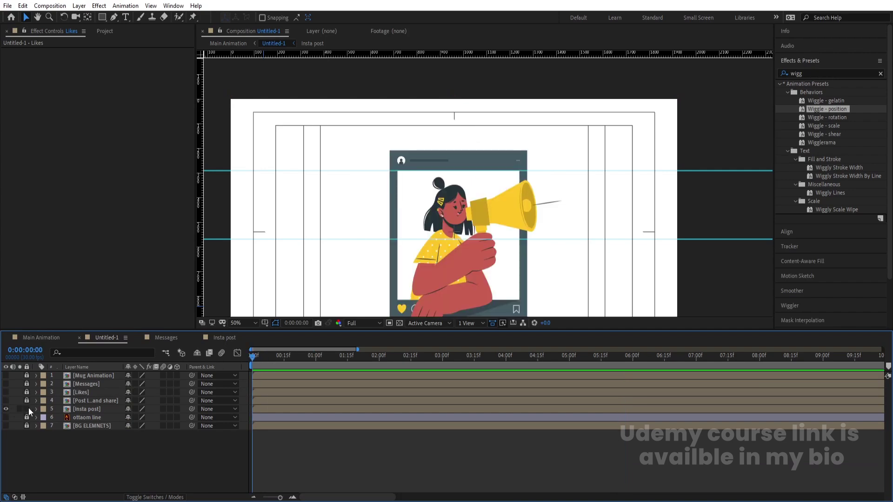
Open the Insta post precomposition to access its individual layers.
{"action": "left_click", "coordinate": [230, 323]}
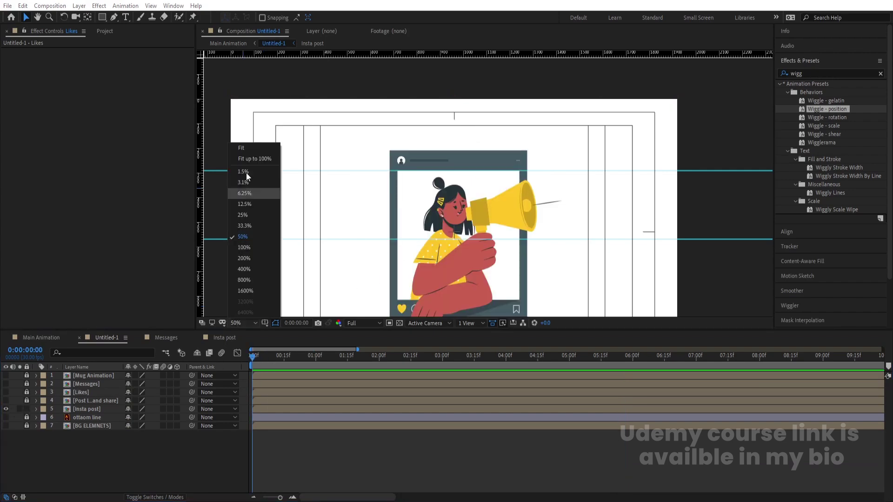
{"action": "left_click", "coordinate": [246, 146]}
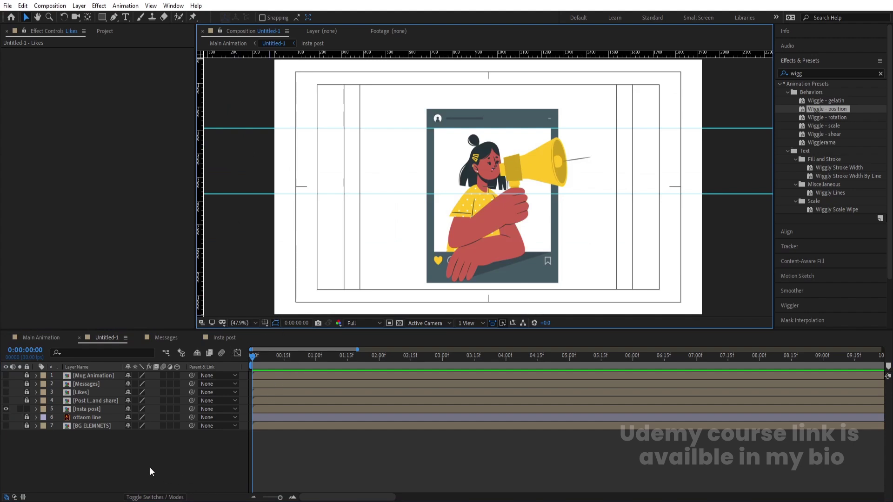
{"action": "double_click", "coordinate": [95, 407]}
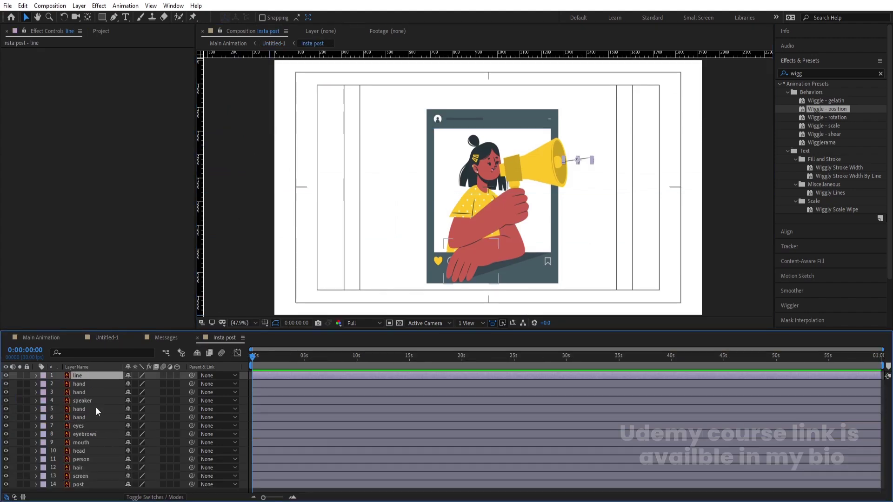
Enable continuous rasterization for all layers in the Insta post composition.
{"action": "key", "text": "ctrl+a"}
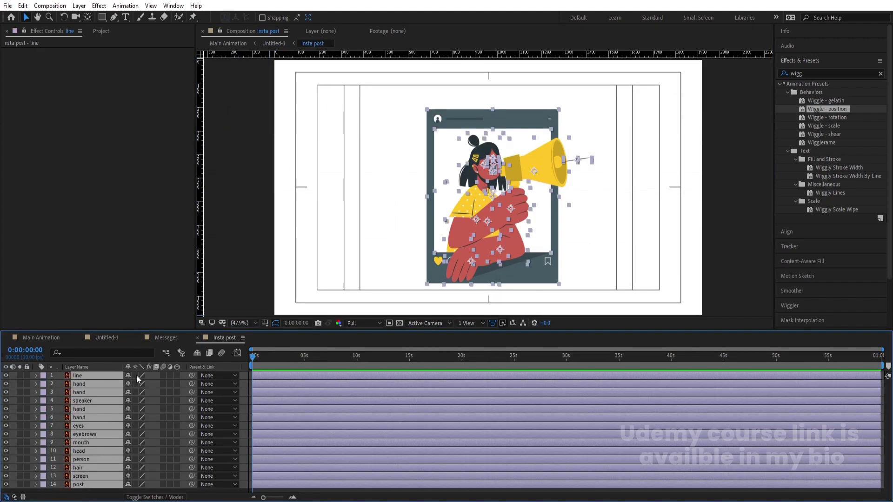
{"action": "key", "text": "ctrl+shift+a"}
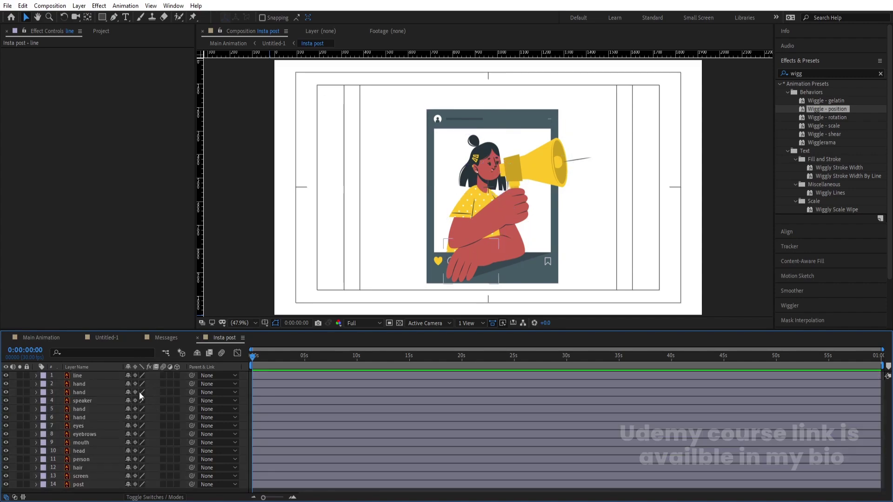
Duplicate the post layer and rename the upper copy mask.
{"action": "left_click", "coordinate": [89, 487]}
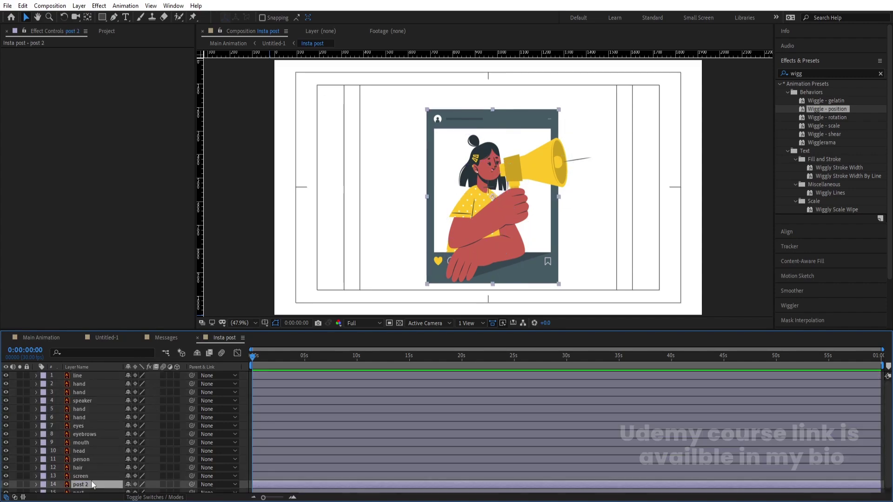
{"action": "key", "text": "ctrl+d"}
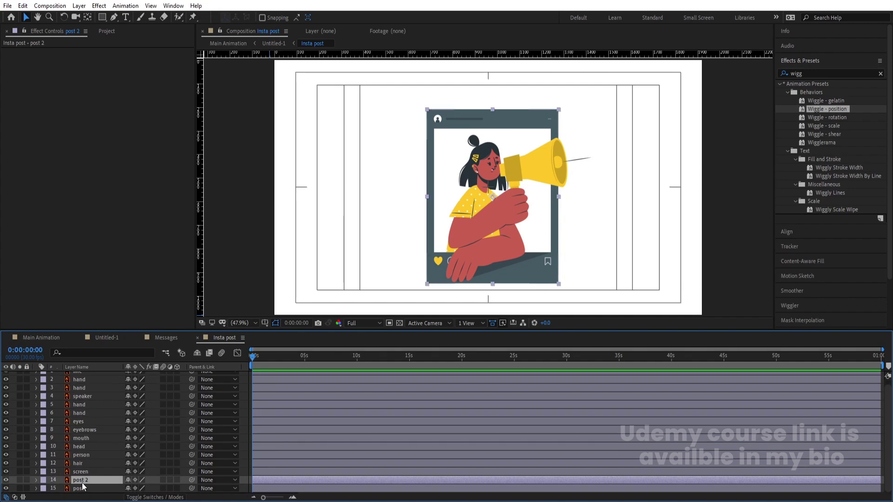
{"action": "key", "text": "Return"}
{"action": "type", "text": "mask"}
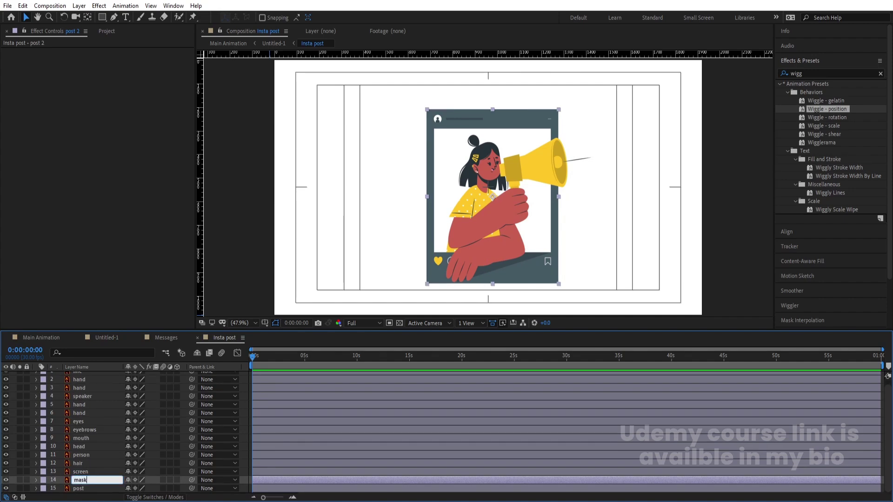
{"action": "key", "text": "Return"}
Set the post layer's track matte to Alpha so that it uses the mask layer above it.
{"action": "left_click", "coordinate": [93, 488]}
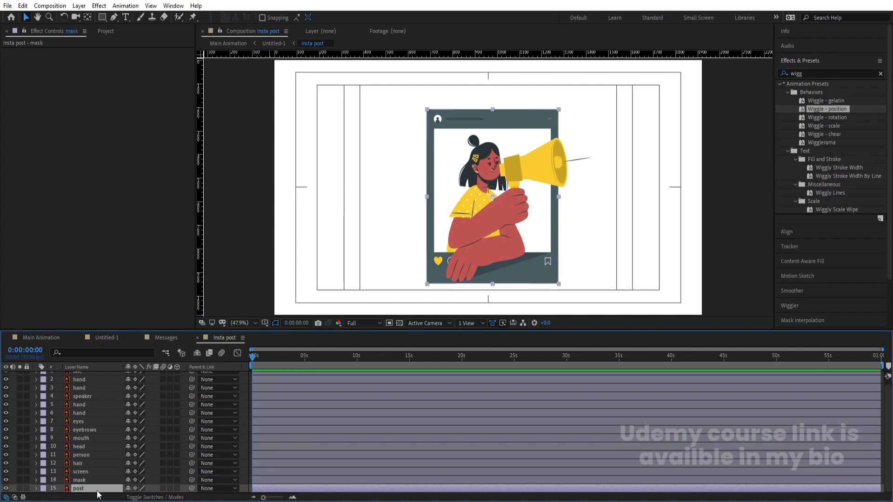
{"action": "key", "text": "F4"}
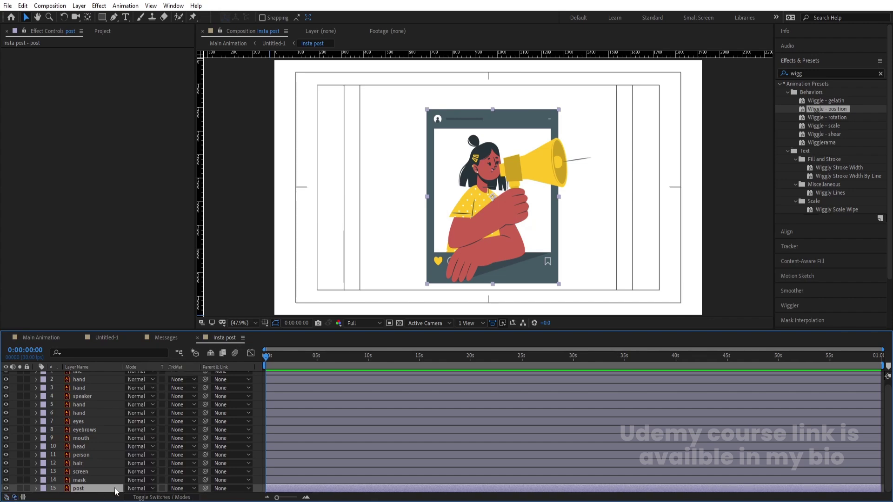
{"action": "left_click", "coordinate": [181, 488]}
{"action": "left_click", "coordinate": [189, 446]}
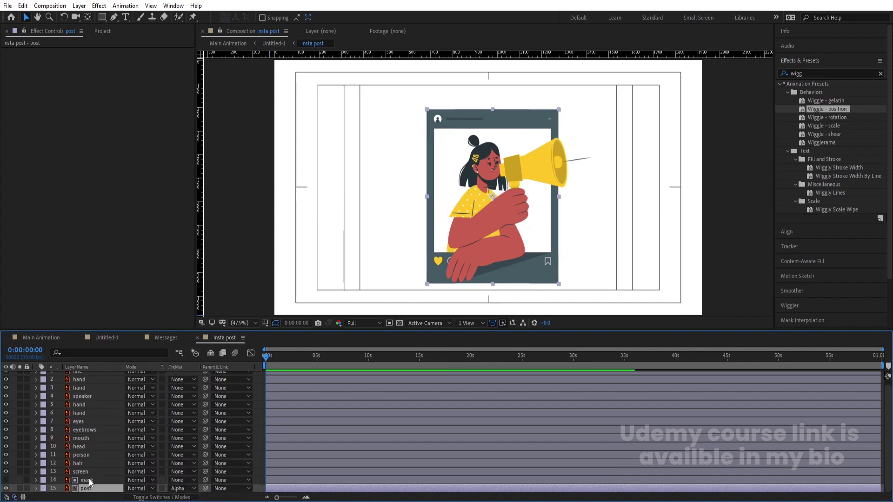
Animate the post layer's position with Easy Ease, rising from 979.2, 1316.7 at 0:00:00:00 to 979.2, 577.7 at 0:00:01:20.
{"action": "key", "text": "p"}
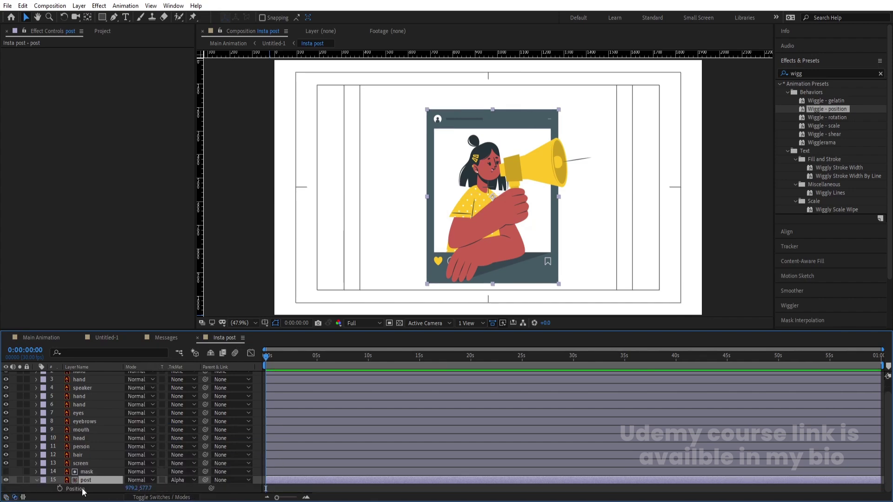
{"action": "key", "text": "equal"}
{"action": "key", "text": "equal"}
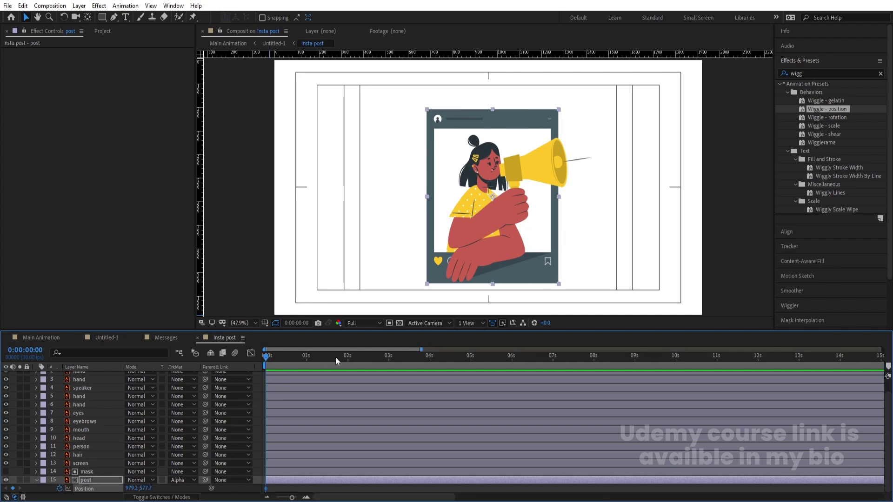
{"action": "key", "text": "equal"}
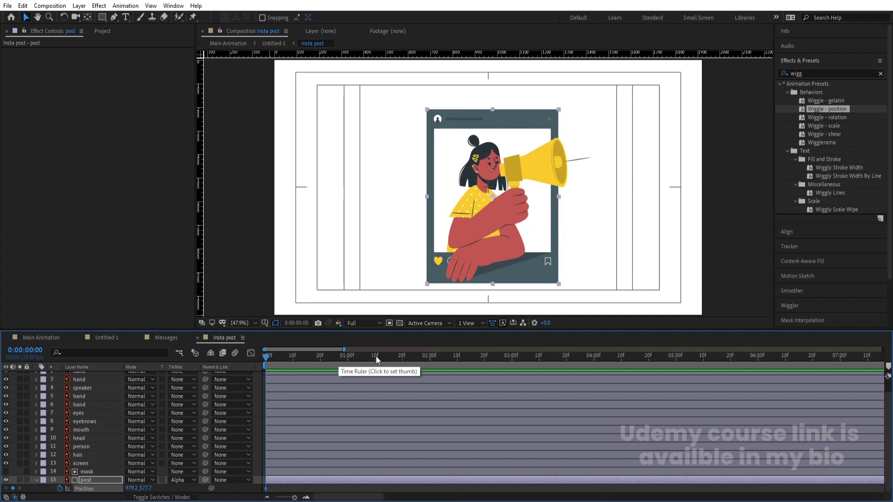
{"action": "left_click", "coordinate": [402, 356]}
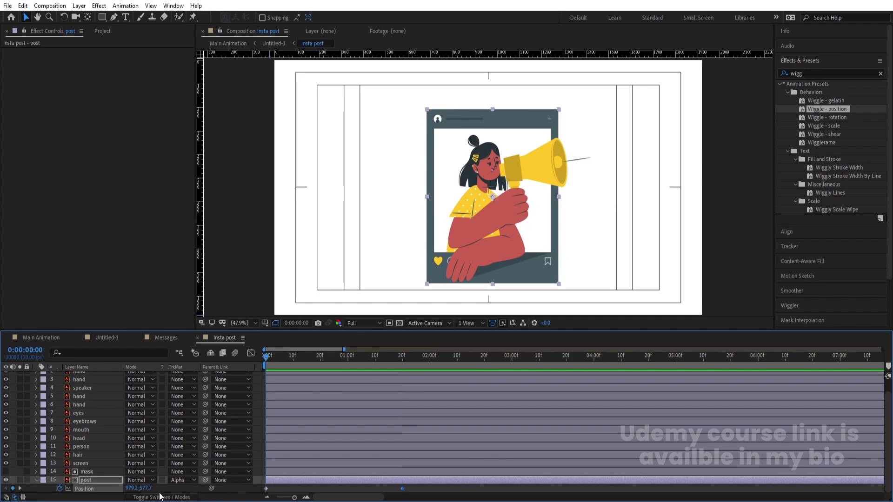
{"action": "key", "text": "Home"}
{"action": "left_click_drag", "start_coordinate": [146, 489], "coordinate": [502, 474]}
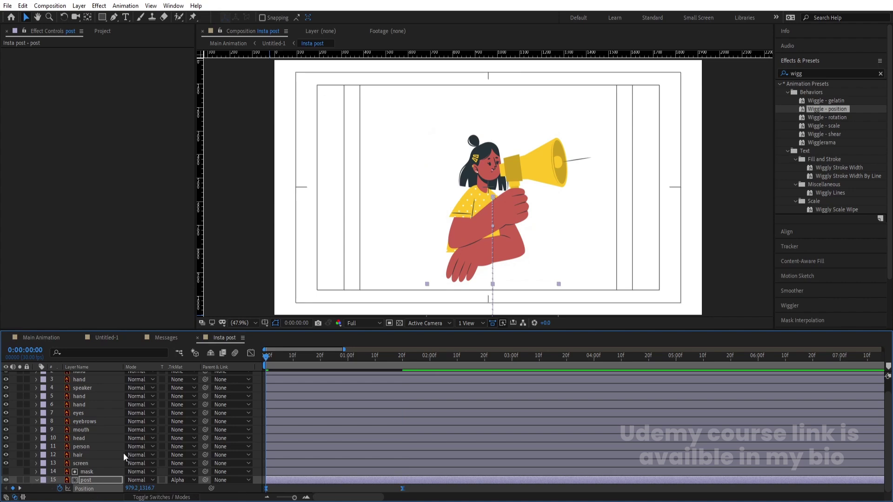
Shape the post layer's speed graph into an early peak with a long slow-down, and preview the rise.
{"action": "left_click", "coordinate": [251, 353]}
{"action": "left_click_drag", "start_coordinate": [465, 372], "coordinate": [334, 471]}
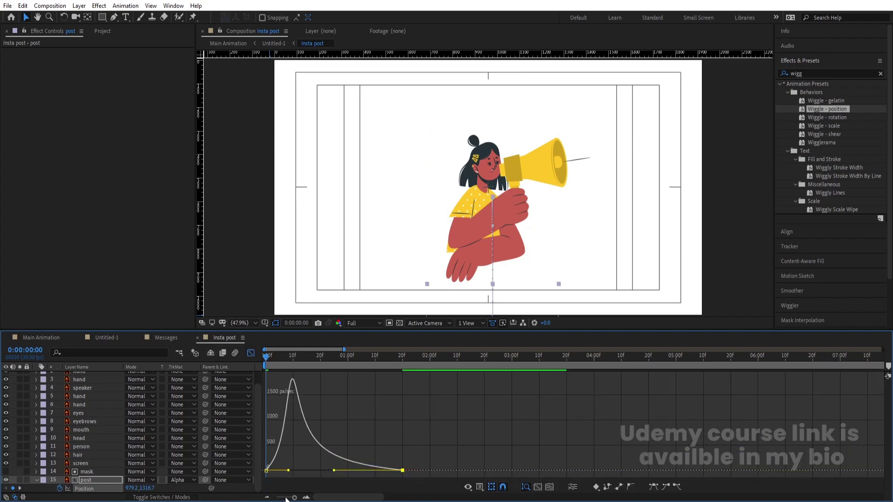
{"action": "key", "text": "h"}
{"action": "key", "text": "space"}
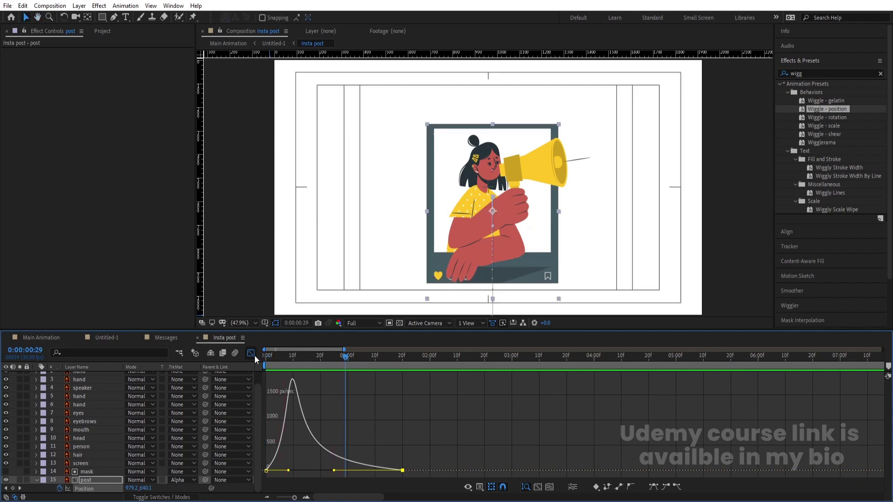
{"action": "left_click", "coordinate": [251, 354]}
Trim the screen layer so that it starts at 0:00:01:00.
{"action": "left_click", "coordinate": [348, 358]}
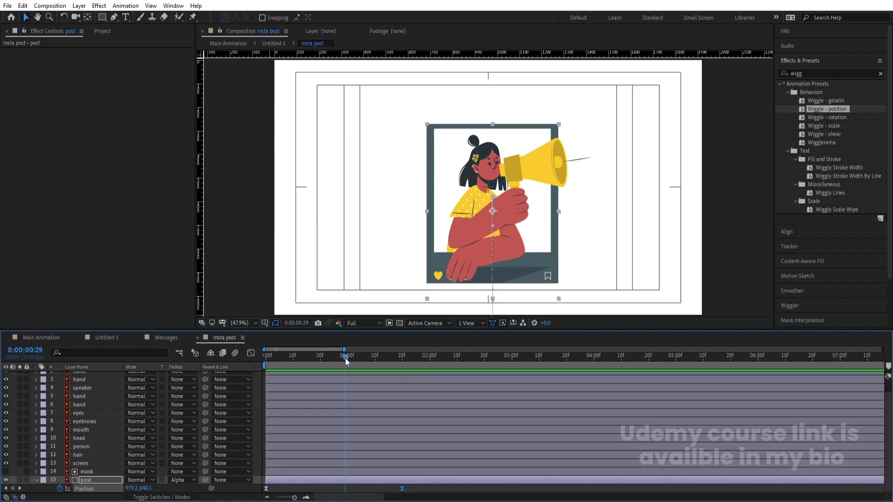
{"action": "left_click", "coordinate": [96, 463]}
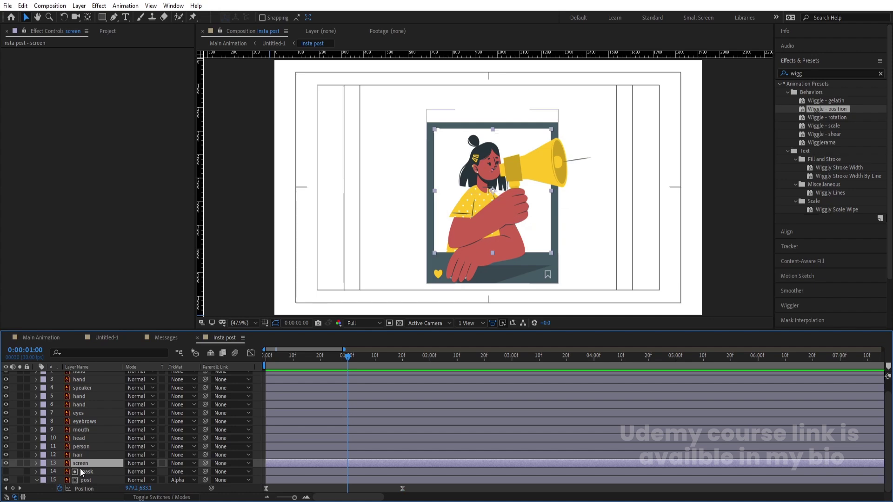
{"action": "key", "text": "alt+bracketleft"}
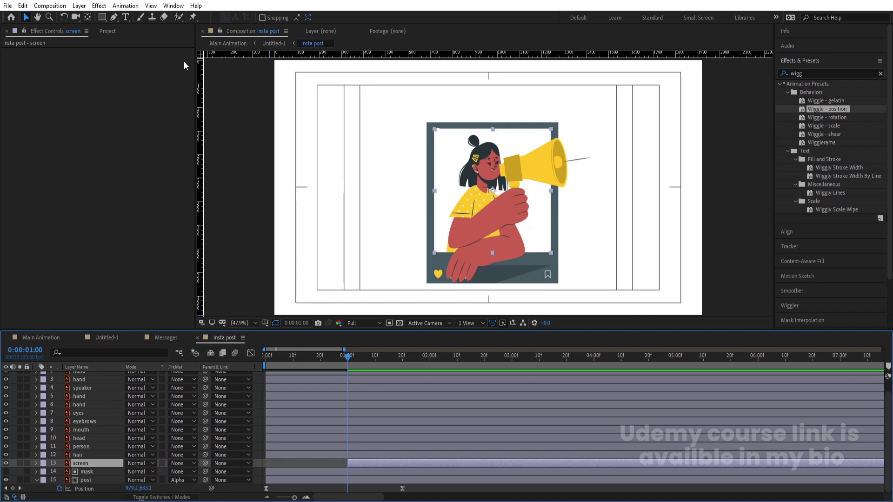
Turn on snapping and move the screen layer's anchor point to the centre of its bottom edge.
{"action": "left_click", "coordinate": [88, 18]}
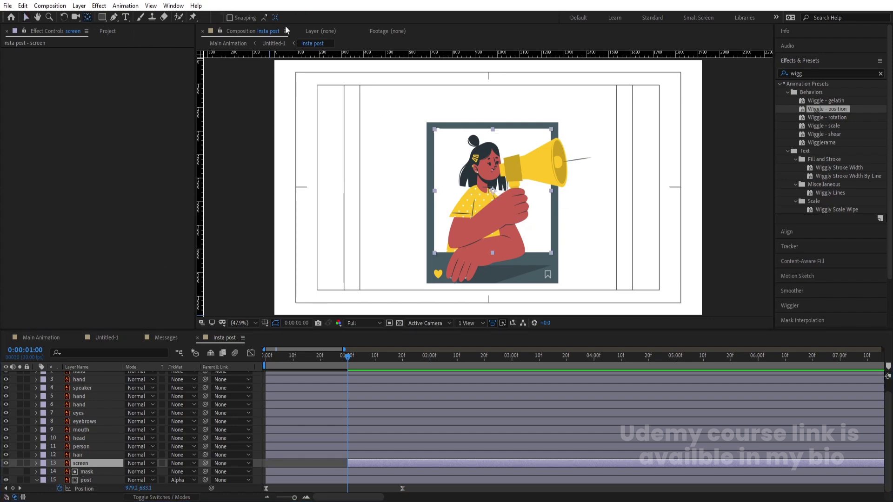
{"action": "left_click", "coordinate": [230, 18]}
{"action": "left_click_drag", "start_coordinate": [494, 191], "coordinate": [493, 252]}
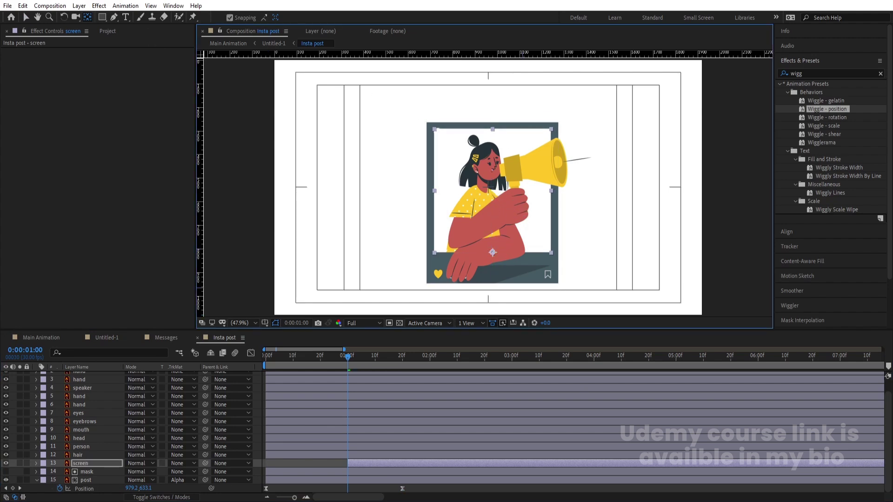
Unlink the screen layer's scale proportions and add 100% scale keyframes at 0:00:01:00 and 0:00:02:00.
{"action": "left_click", "coordinate": [110, 464]}
{"action": "key", "text": "s"}
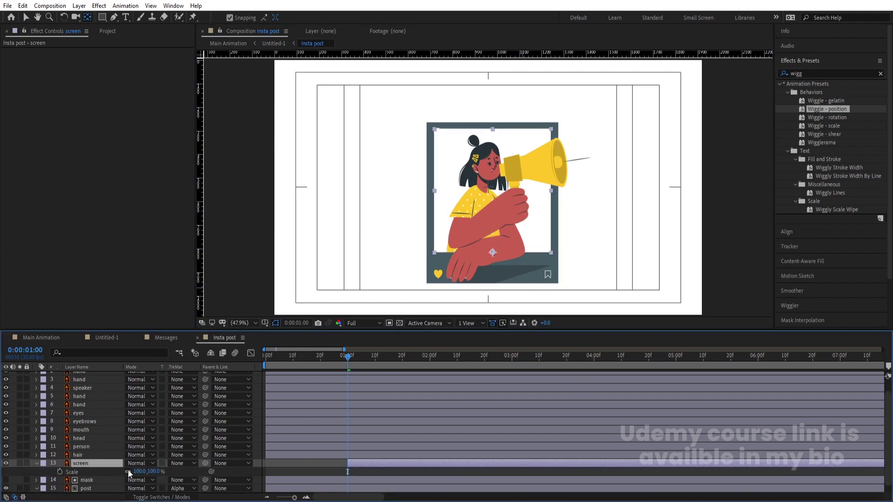
{"action": "left_click", "coordinate": [59, 472]}
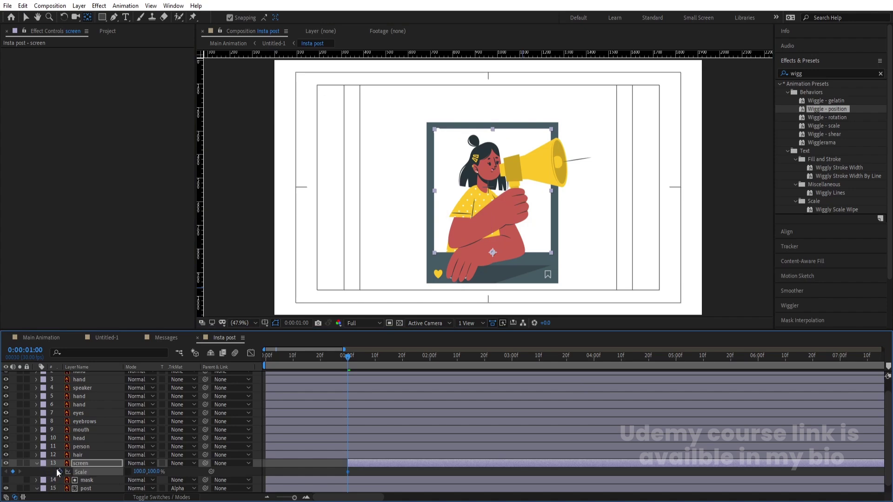
{"action": "left_click", "coordinate": [433, 355]}
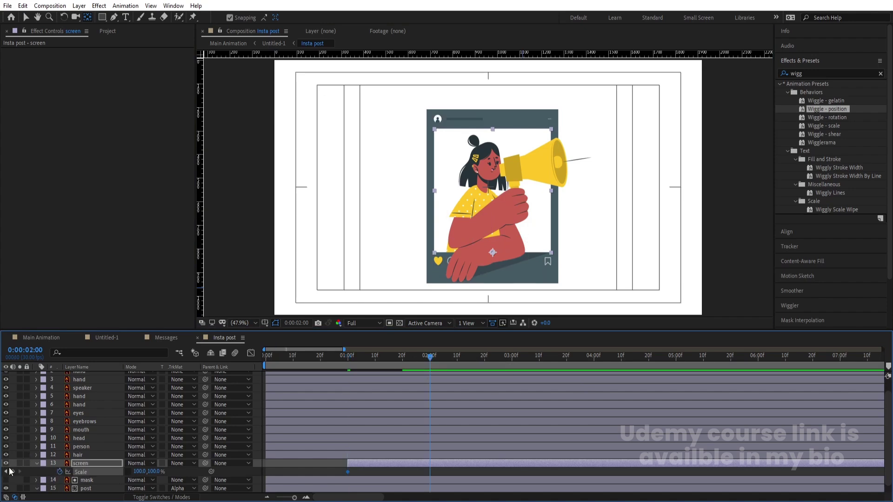
{"action": "key", "text": "shift+Page_Up"}
{"action": "left_click_drag", "start_coordinate": [154, 472], "coordinate": [107, 472]}
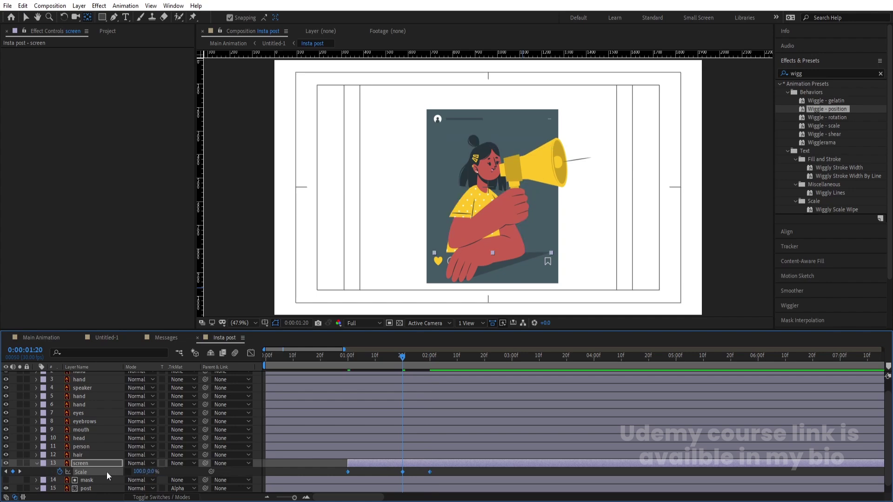
{"action": "key", "text": "Delete"}
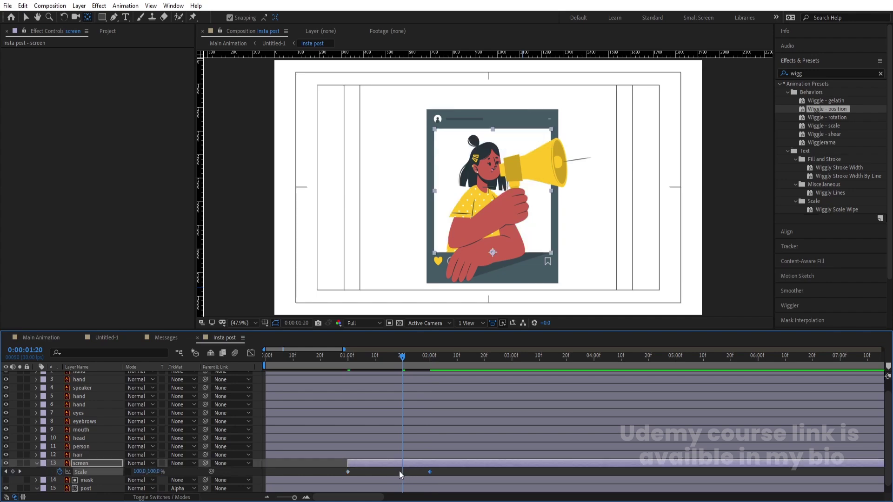
Set the screen layer's vertical scale to 0% at 0:00:01:00 and apply Easy Ease to both scale keyframes.
{"action": "key", "text": "shift+Page_Up"}
{"action": "key", "text": "shift+Page_Up"}
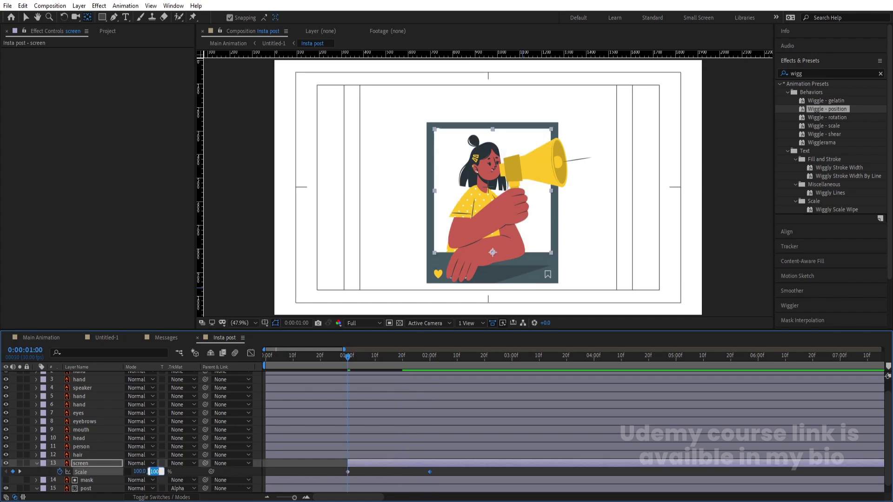
{"action": "left_click_drag", "start_coordinate": [153, 472], "coordinate": [115, 472]}
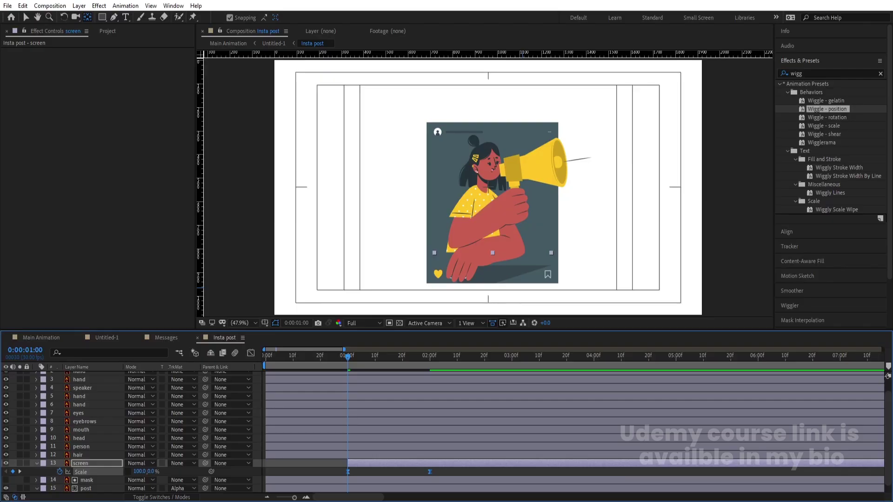
Shape the screen layer's scale speed graph into an early peak with a long slow-down, and preview the animation.
{"action": "left_click", "coordinate": [251, 353]}
{"action": "left_click_drag", "start_coordinate": [464, 424], "coordinate": [389, 471]}
{"action": "left_click", "coordinate": [415, 471]}
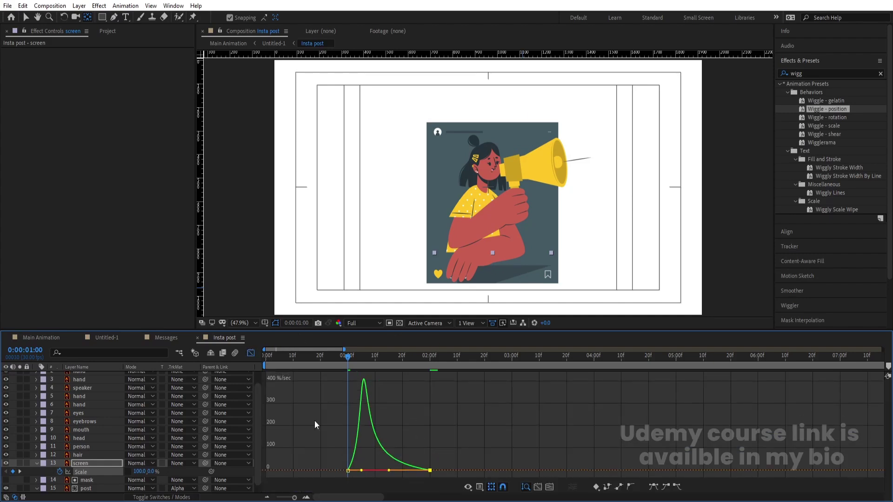
{"action": "left_click", "coordinate": [250, 353]}
{"action": "key", "text": "space"}
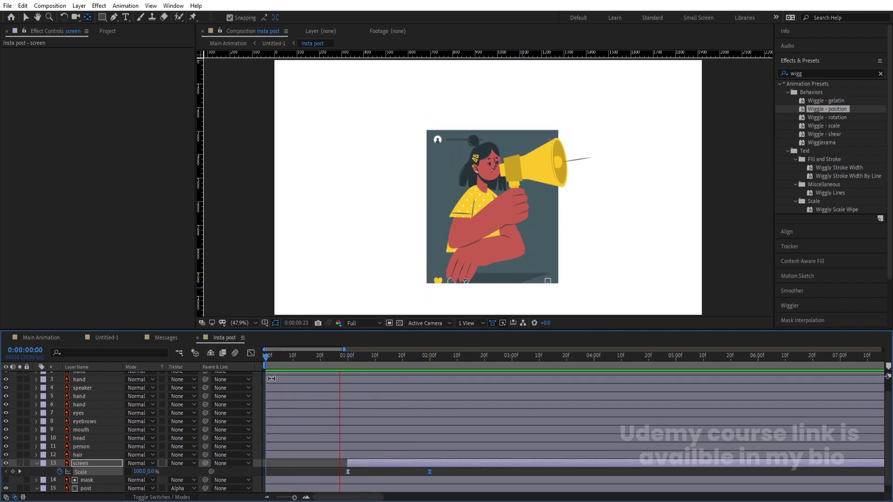
{"action": "key", "text": "space"}
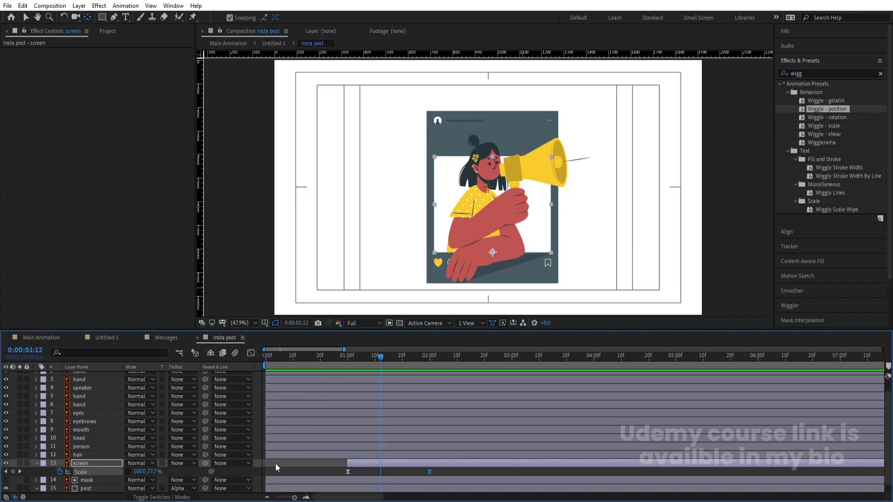
Pre-compose all the character layers from line down to hair into a composition named Girl, and show the layer switches.
{"action": "left_click", "coordinate": [275, 464]}
{"action": "key", "text": "u"}
{"action": "left_click", "coordinate": [91, 463]}
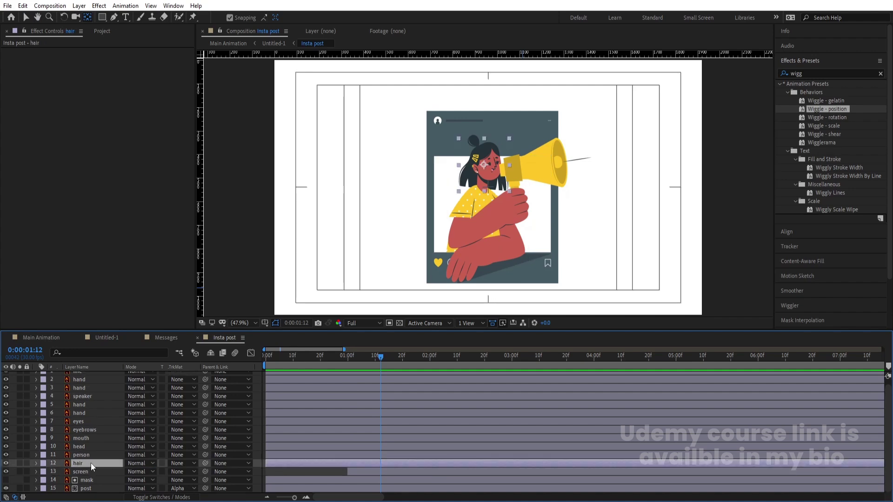
{"action": "scroll", "coordinate": [91, 463], "scroll_direction": "up", "scroll_amount": 1}
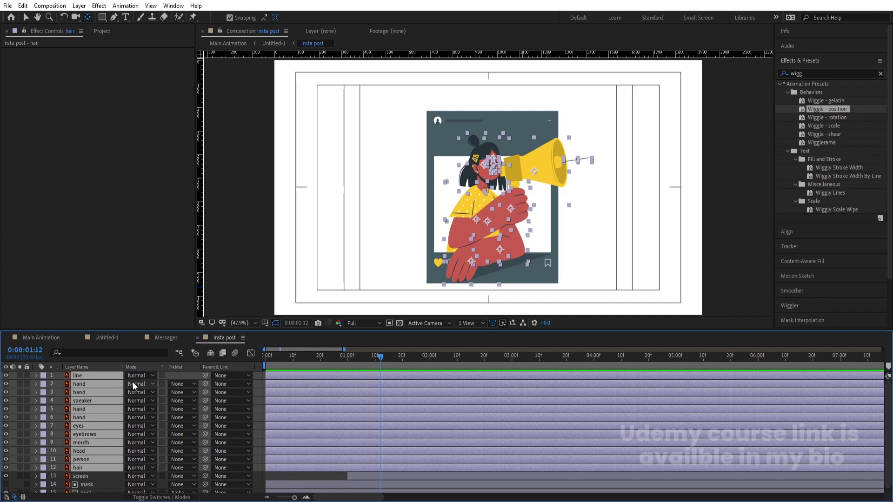
{"action": "key", "text": "ctrl+shift+c"}
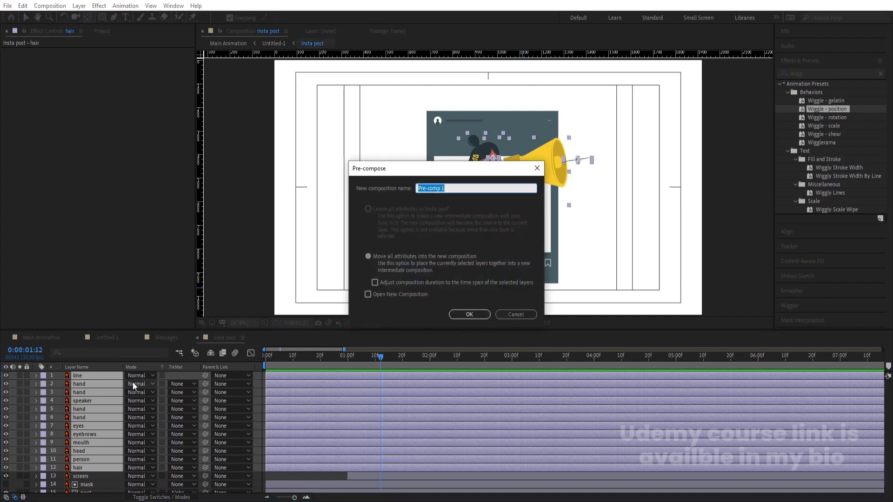
{"action": "type", "text": "Girl"}
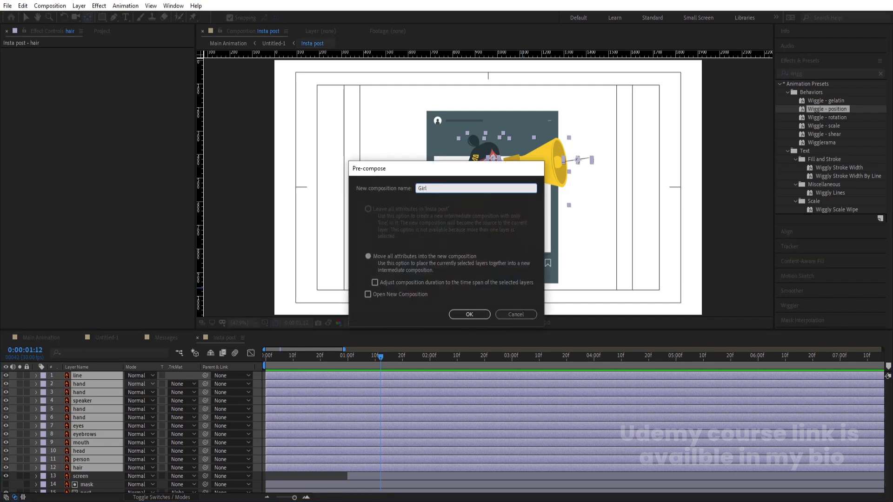
{"action": "key", "text": "Return"}
{"action": "key", "text": "F4"}
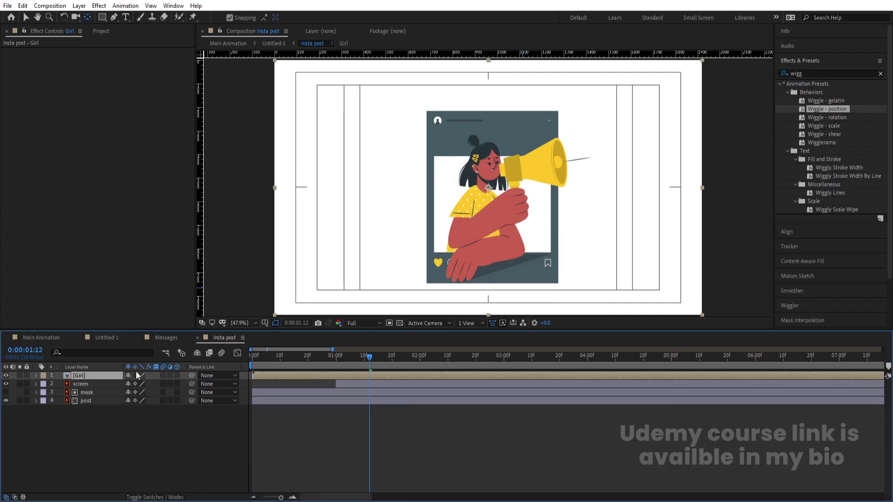
Enable Collapse Transformations on the Girl layer and trim its start to 0:00:01:00.
{"action": "left_click", "coordinate": [136, 376]}
{"action": "left_click", "coordinate": [338, 362]}
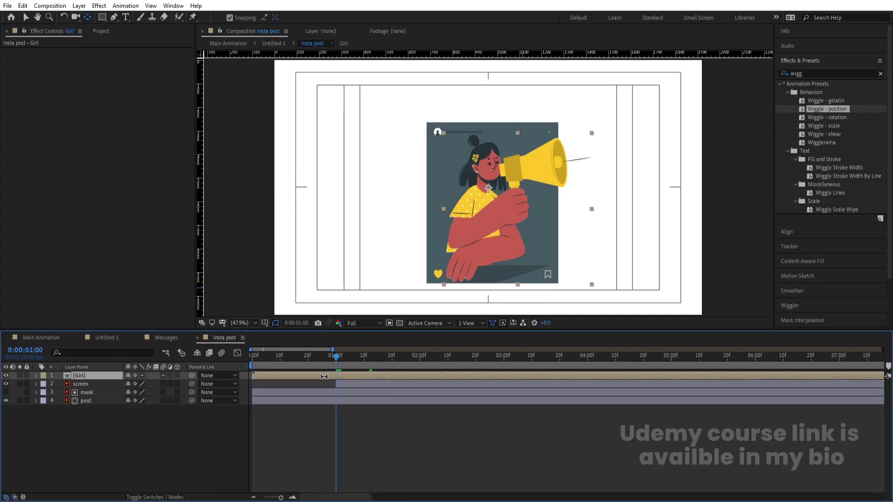
{"action": "key", "text": "alt+bracketleft"}
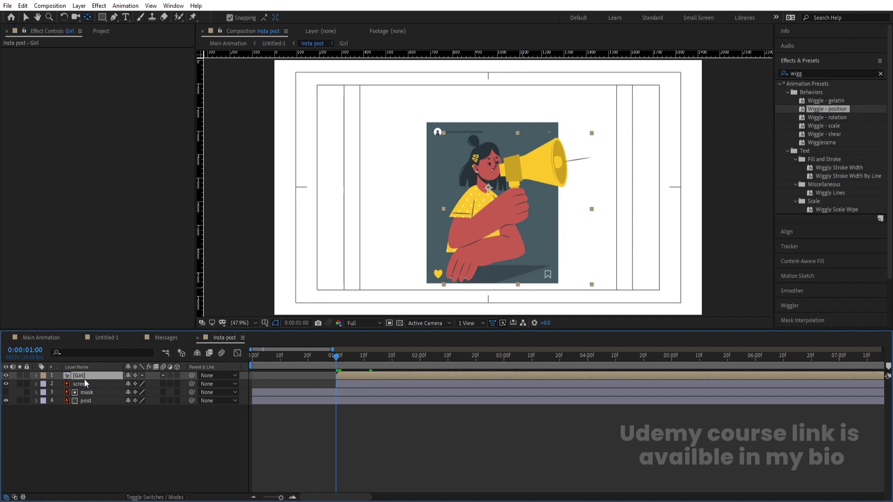
Duplicate the screen layer above Girl, set the Girl layer's track matte to Alpha using the duplicate, and preview the masking.
{"action": "left_click", "coordinate": [84, 385]}
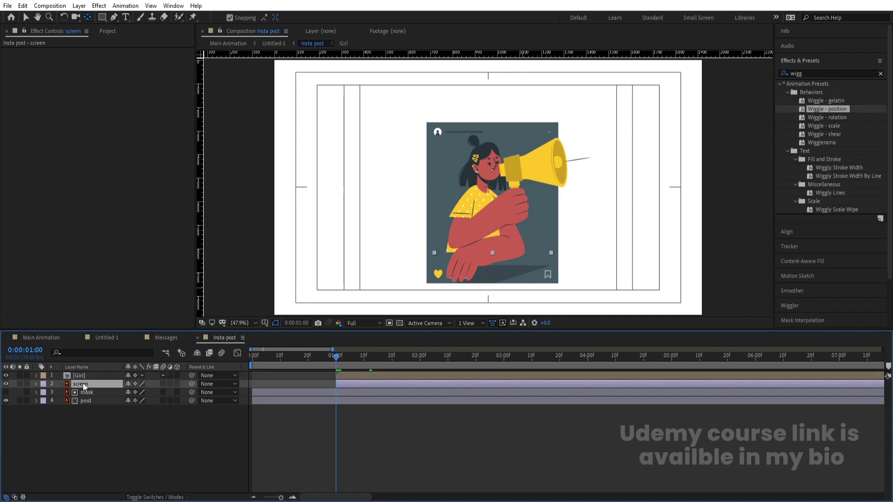
{"action": "key", "text": "ctrl+d"}
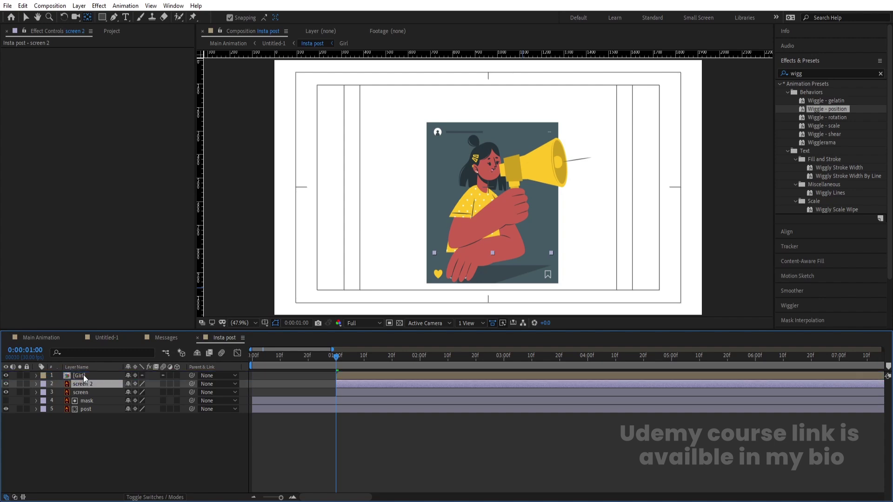
{"action": "left_click_drag", "start_coordinate": [83, 375], "coordinate": [85, 384]}
{"action": "key", "text": "F4"}
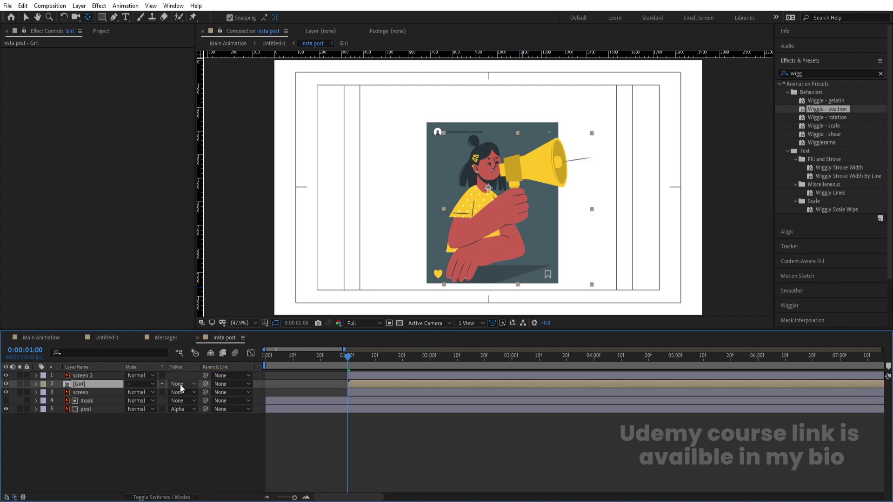
{"action": "left_click", "coordinate": [180, 384]}
{"action": "left_click", "coordinate": [205, 409]}
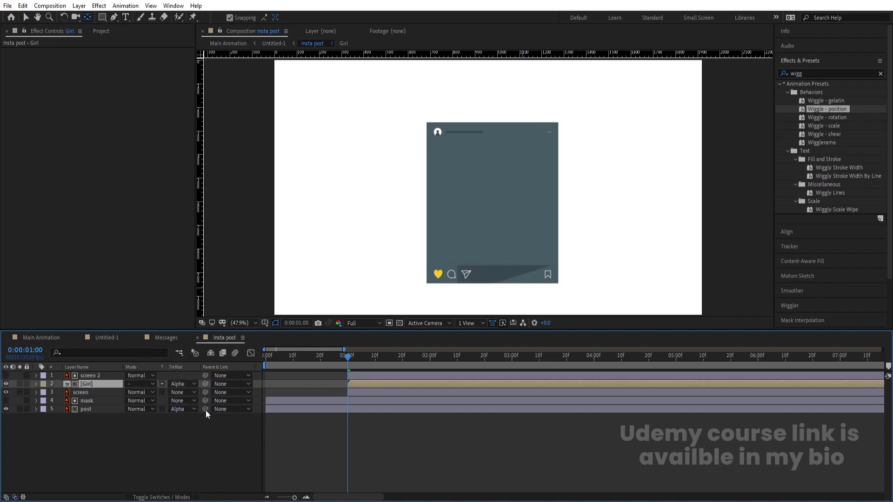
{"action": "key", "text": "space"}
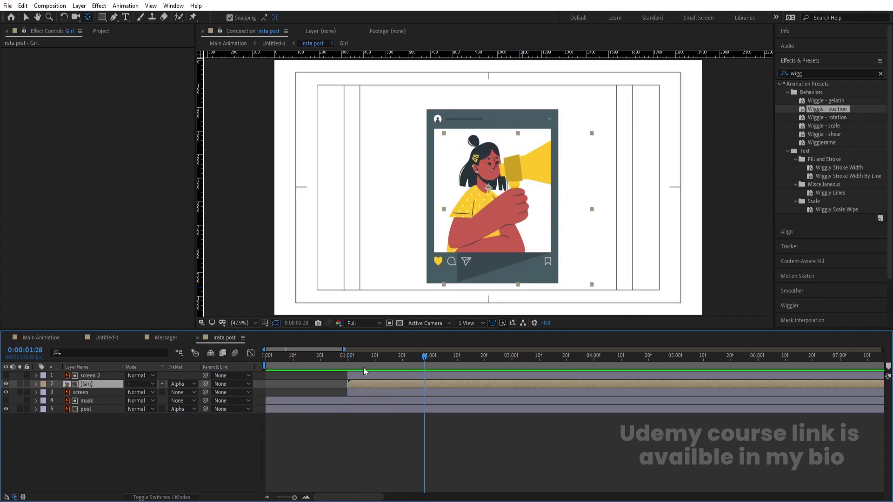
Keyframe the Girl layer's position from 960, 1092 at 0:00:01:00 up to 960, 540 at 0:00:02:09.
{"action": "key", "text": "minus"}
{"action": "left_click_drag", "start_coordinate": [348, 365], "coordinate": [312, 348]}
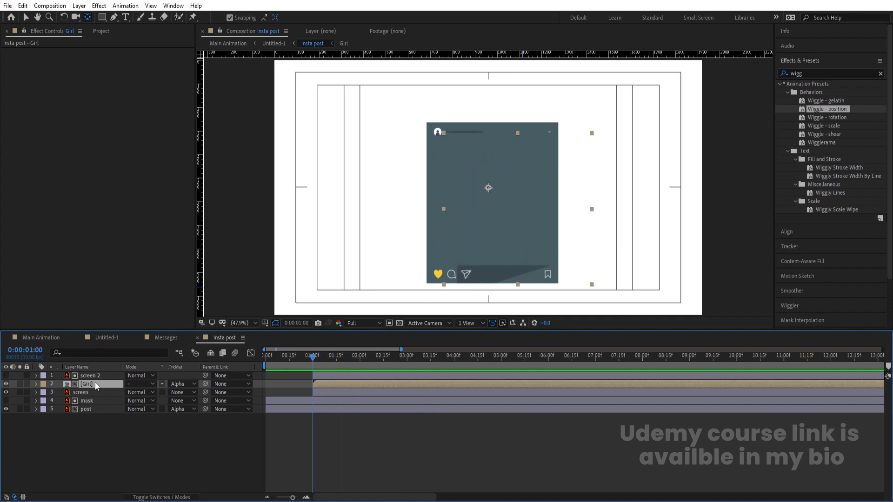
{"action": "key", "text": "p"}
{"action": "left_click", "coordinate": [59, 392]}
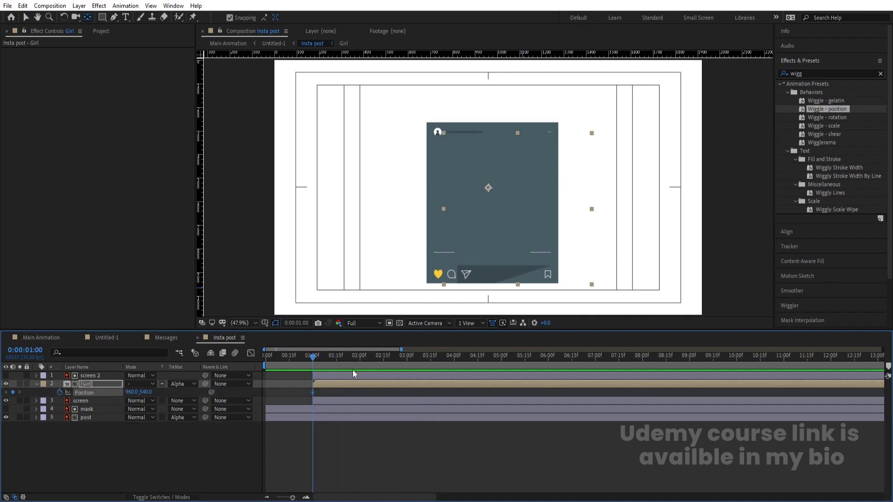
{"action": "left_click_drag", "start_coordinate": [362, 368], "coordinate": [374, 367]}
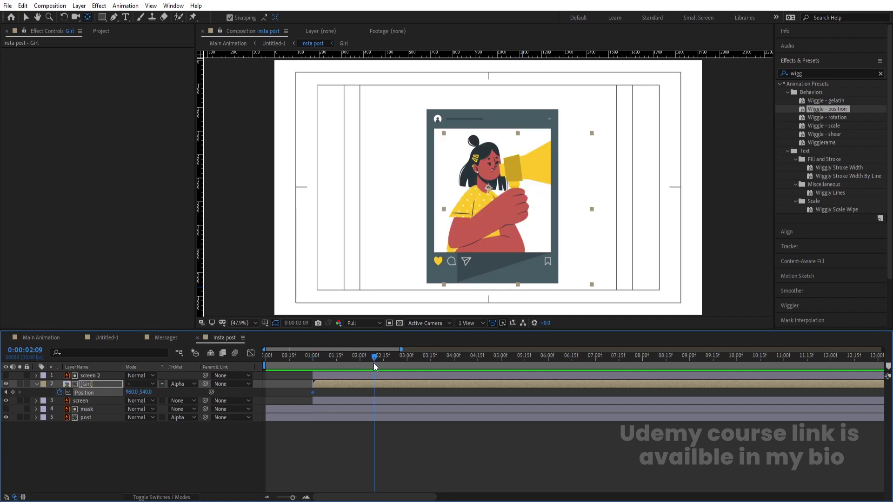
{"action": "left_click", "coordinate": [6, 392]}
{"action": "left_click_drag", "start_coordinate": [150, 394], "coordinate": [308, 365]}
Apply Easy Ease to the Girl position keyframes, shape their speed graph into an early peak with a long slow-down, and preview the rise.
{"action": "key", "text": "space"}
{"action": "key", "text": "space"}
{"action": "key", "text": "F9"}
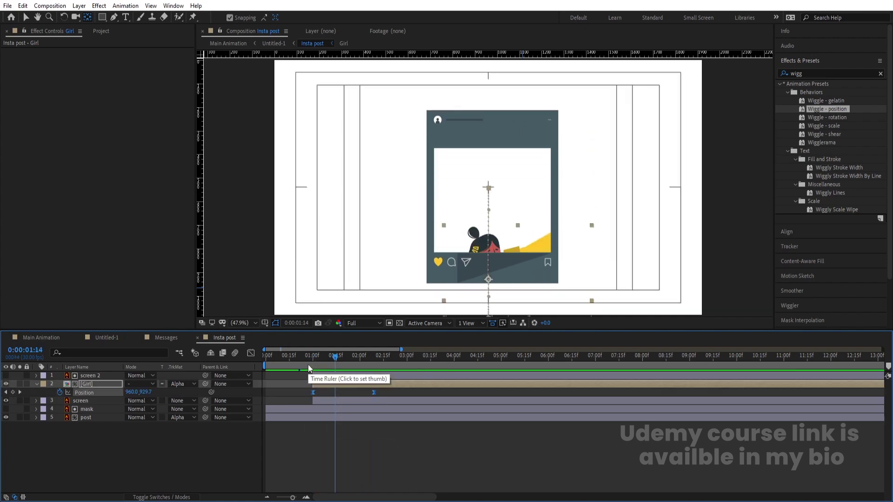
{"action": "left_click", "coordinate": [249, 355]}
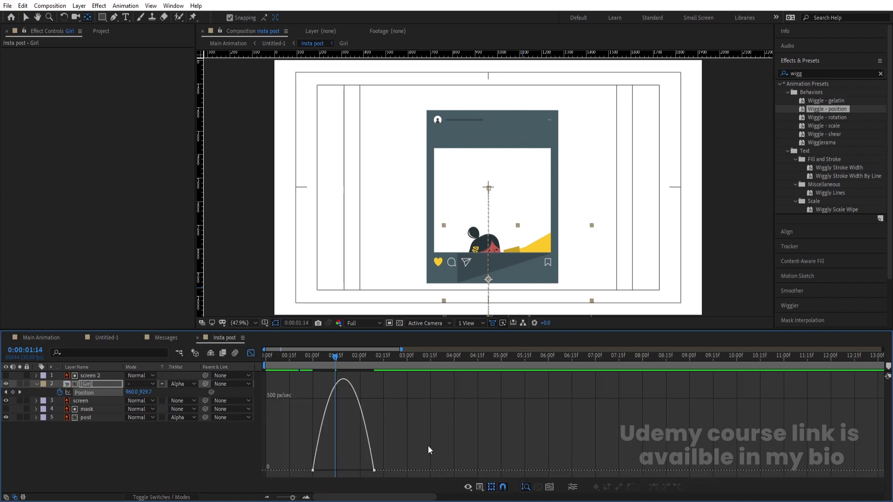
{"action": "key", "text": "Num_Lock"}
{"action": "left_click_drag", "start_coordinate": [451, 440], "coordinate": [309, 478]}
{"action": "mouse_move", "coordinate": [364, 472]}
{"action": "left_mouse_down"}
{"action": "mouse_move", "coordinate": [298, 459]}
{"action": "mouse_move", "coordinate": [327, 475]}
{"action": "mouse_move", "coordinate": [353, 471]}
{"action": "left_mouse_up"}
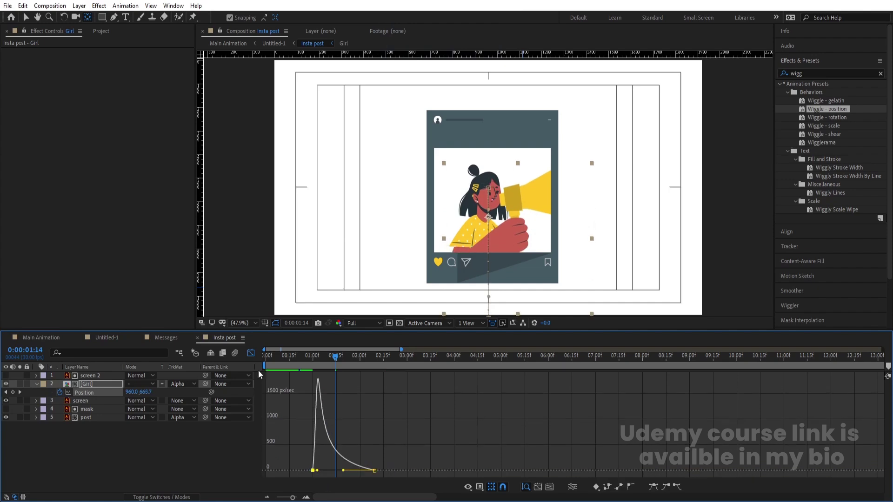
{"action": "left_click", "coordinate": [251, 354]}
{"action": "scroll", "coordinate": [316, 409], "scroll_direction": "down", "scroll_amount": 2}
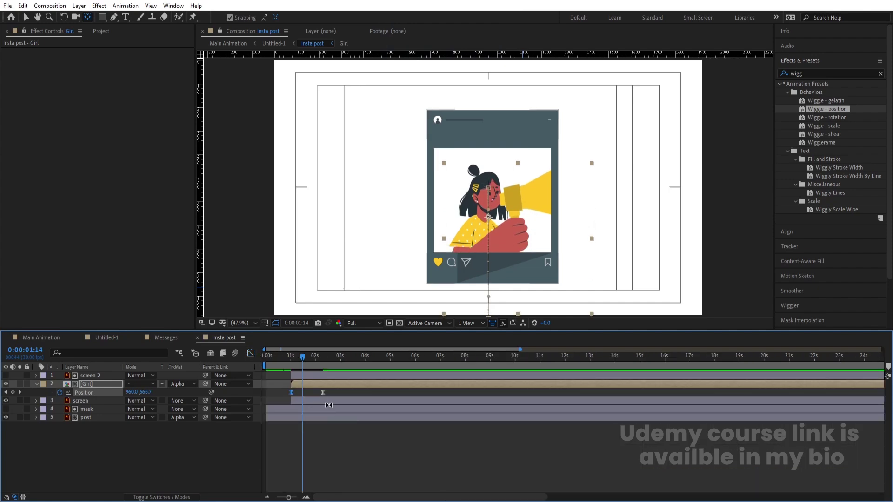
{"action": "key", "text": "space"}
{"action": "scroll", "coordinate": [329, 405], "scroll_direction": "up", "scroll_amount": 2}
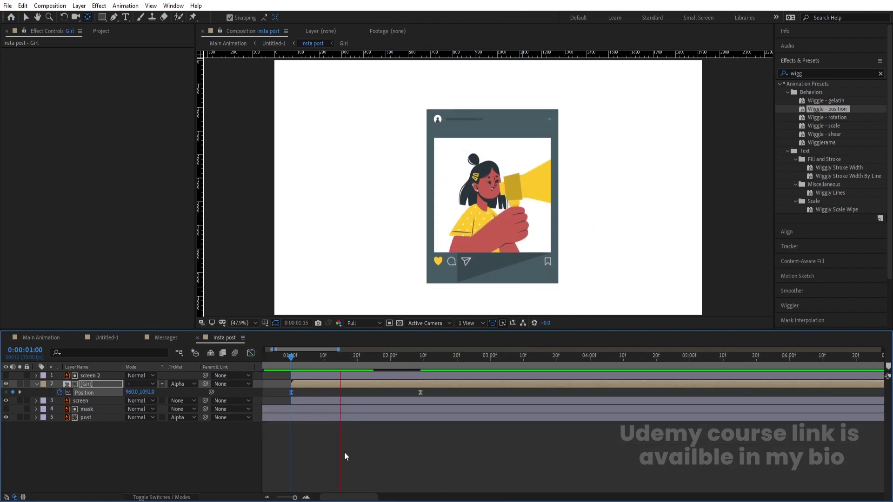
{"action": "key", "text": "space"}
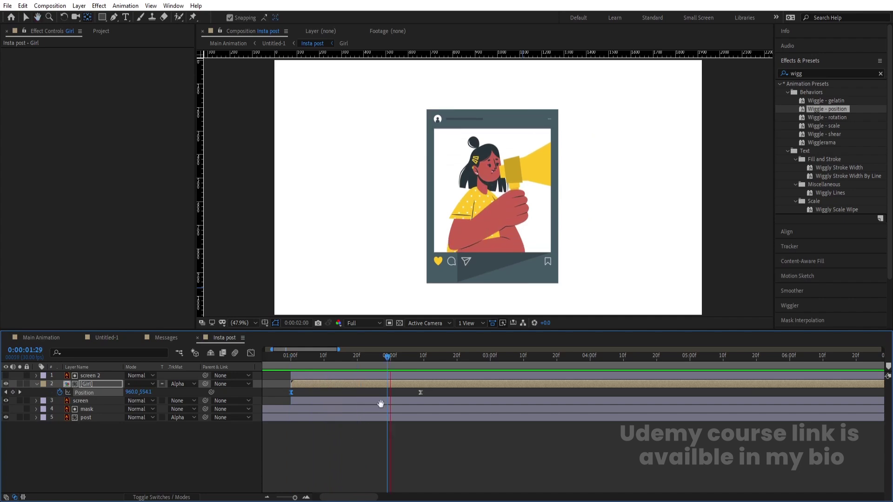
Open the Girl composition and, with snapping disabled, move the speaker layer's anchor point to its handle inside the gripping fist.
{"action": "left_click_drag", "start_coordinate": [390, 358], "coordinate": [421, 357]}
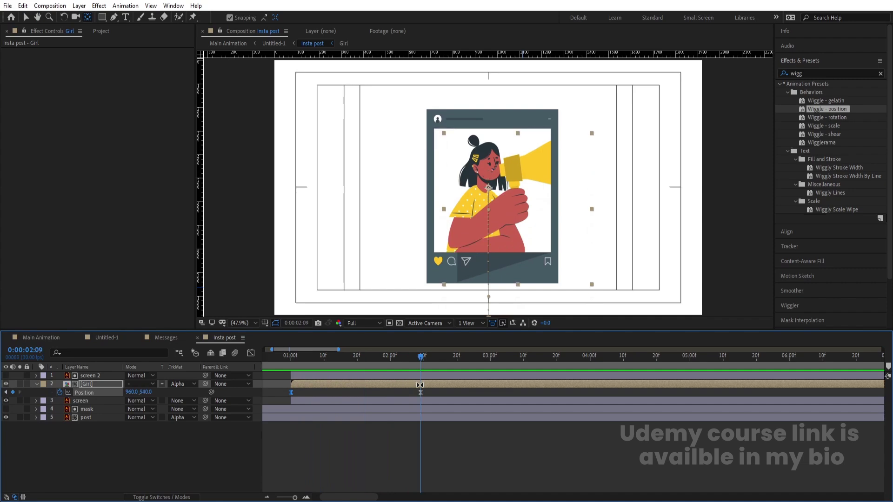
{"action": "double_click", "coordinate": [420, 386]}
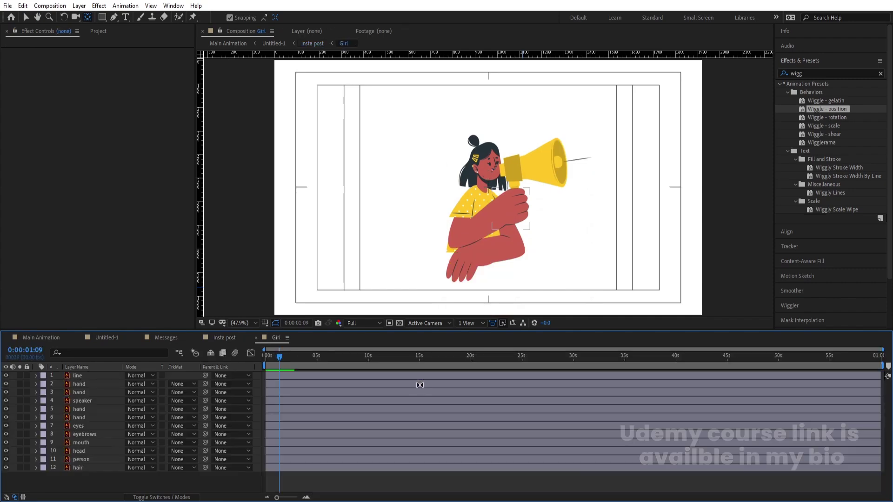
{"action": "left_click", "coordinate": [523, 174]}
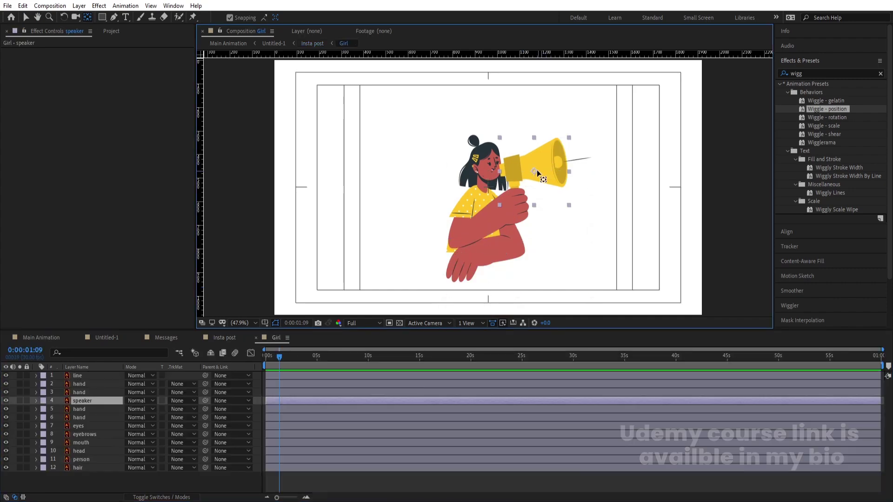
{"action": "left_click_drag", "start_coordinate": [535, 172], "coordinate": [511, 209]}
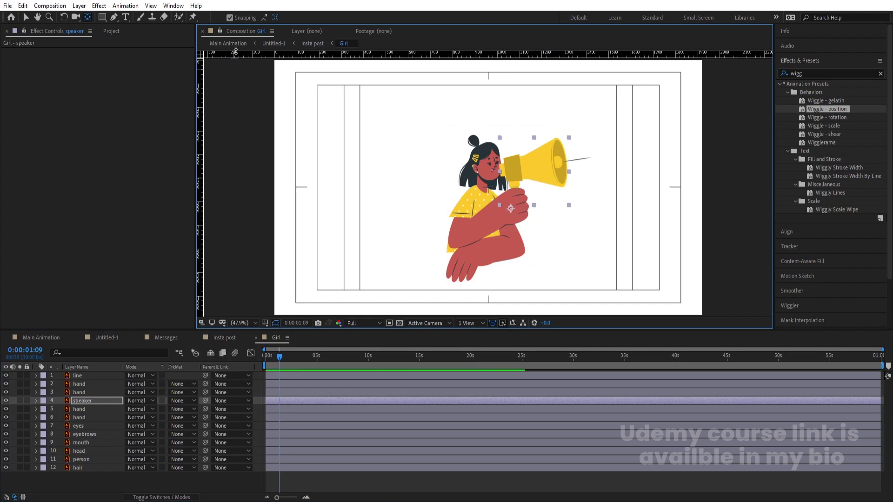
{"action": "left_click", "coordinate": [233, 16]}
{"action": "scroll", "coordinate": [515, 196], "scroll_direction": "up", "scroll_amount": 1}
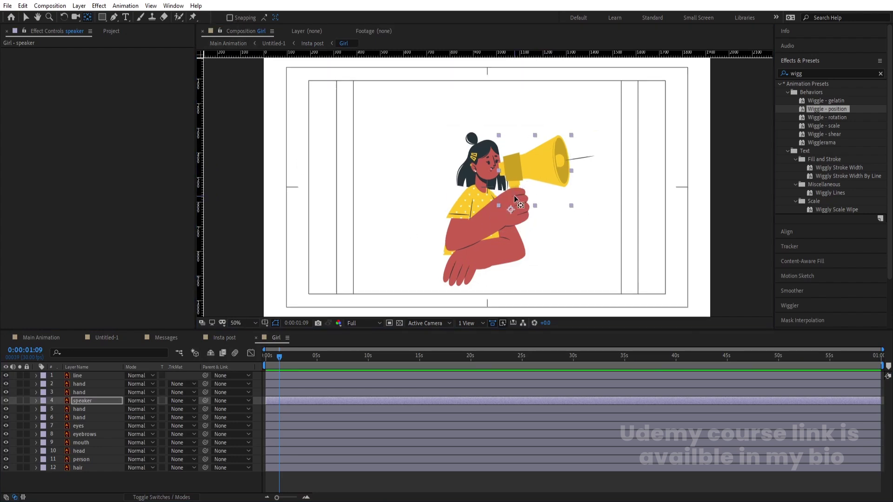
{"action": "left_click_drag", "start_coordinate": [513, 209], "coordinate": [515, 204]}
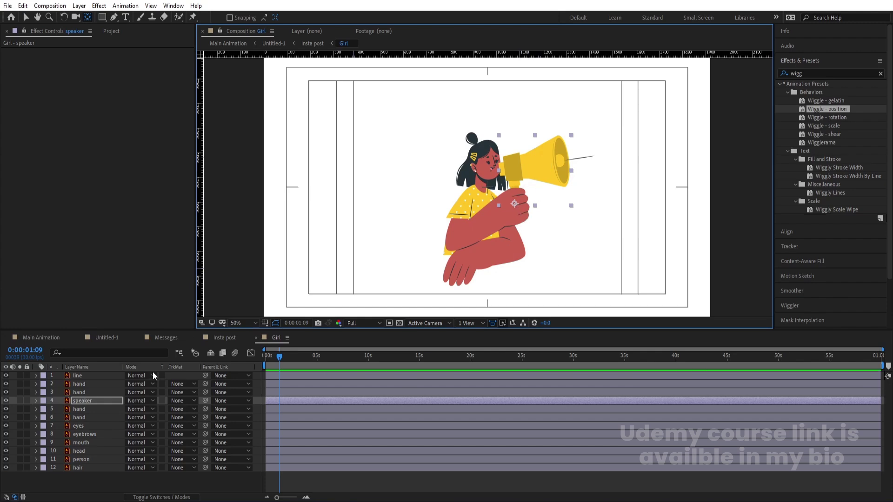
Parent the speaker to the fist on layer 2, and parent that fist to the raised arm on layer 3.
{"action": "left_click", "coordinate": [520, 211]}
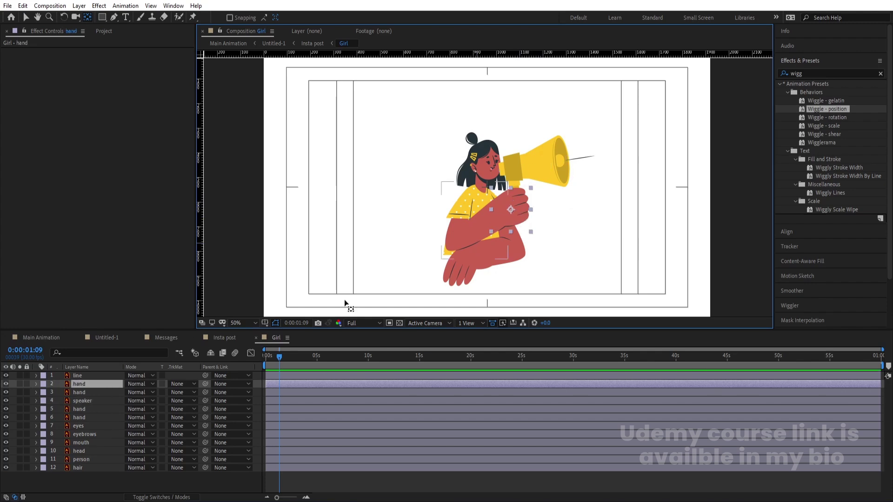
{"action": "left_click", "coordinate": [93, 401]}
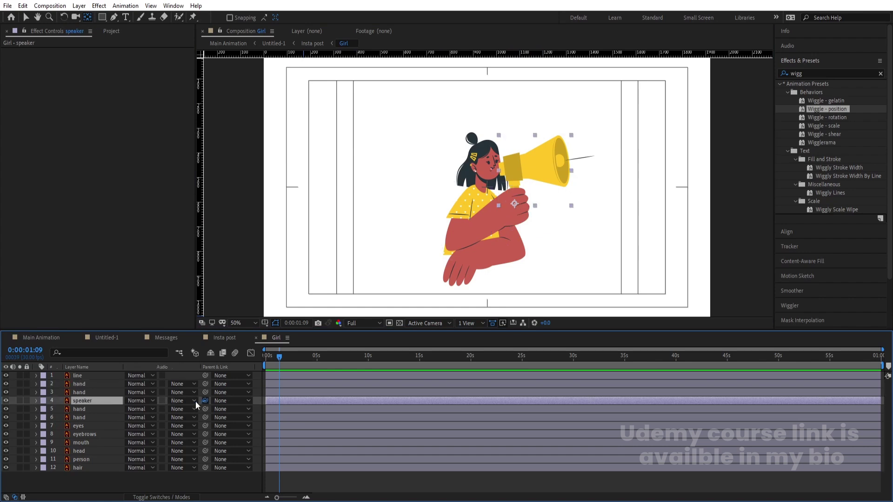
{"action": "left_click_drag", "start_coordinate": [205, 401], "coordinate": [108, 384]}
{"action": "left_click", "coordinate": [84, 394]}
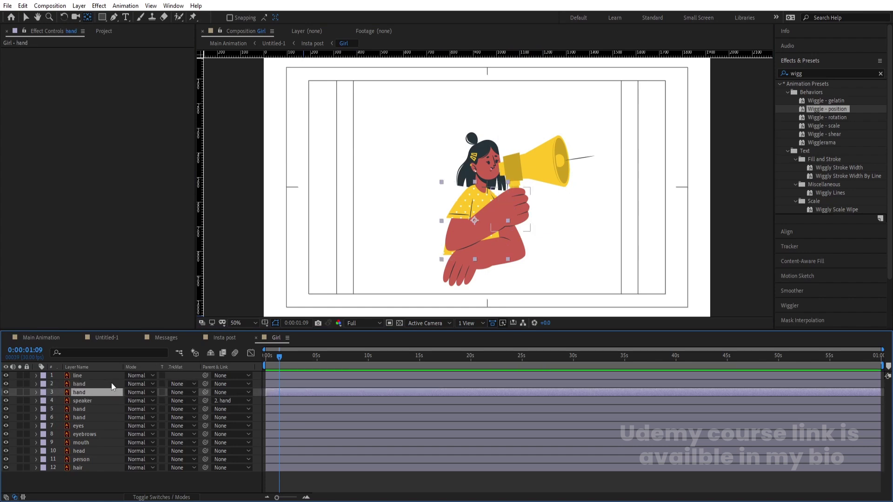
{"action": "left_click", "coordinate": [91, 385]}
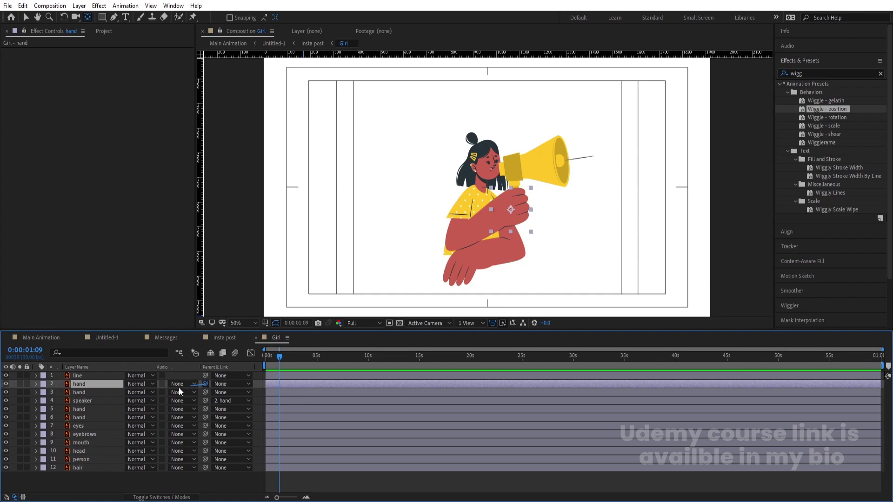
{"action": "left_click_drag", "start_coordinate": [179, 392], "coordinate": [106, 391]}
Set the label colour of the raised arm on layer 3 to Yellow and preview the Girl composition from the start.
{"action": "left_click", "coordinate": [106, 392]}
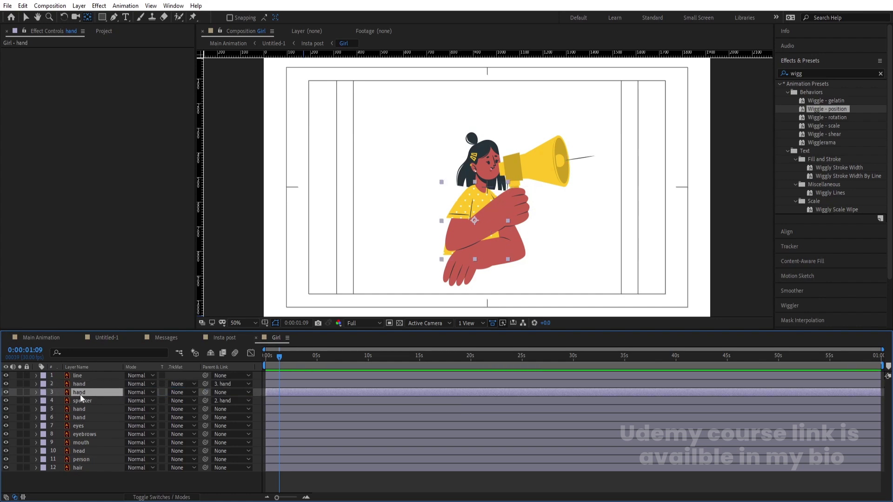
{"action": "left_click", "coordinate": [44, 394]}
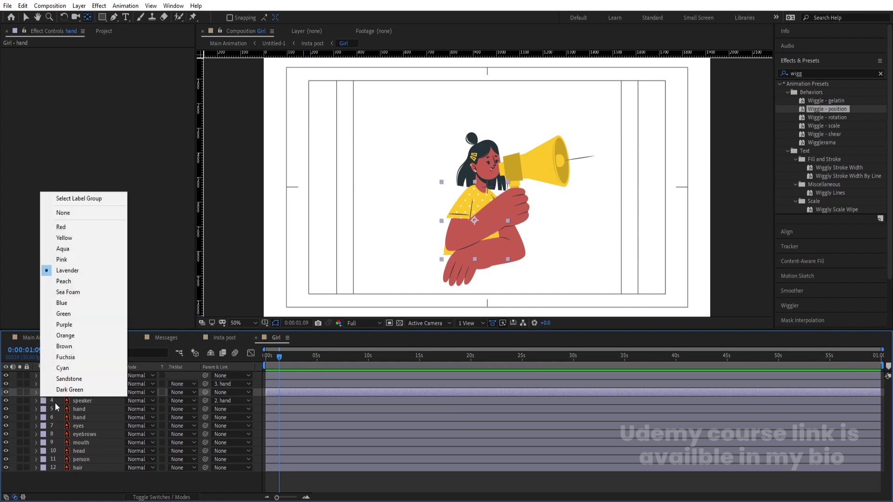
{"action": "left_click", "coordinate": [71, 238]}
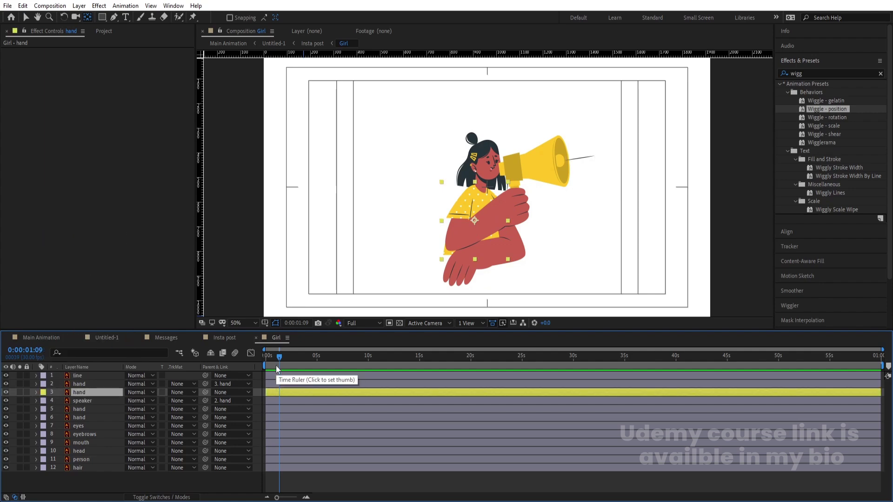
{"action": "key", "text": "equal"}
{"action": "key", "text": "equal"}
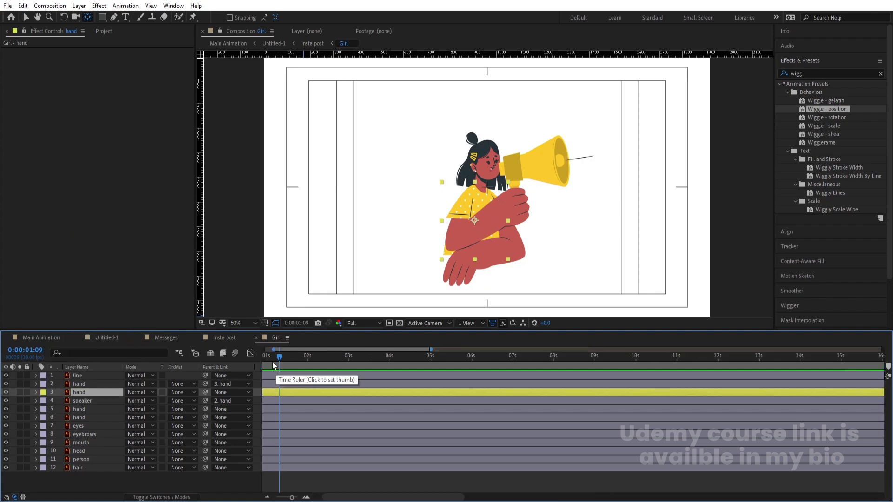
{"action": "key", "text": "Home"}
{"action": "key", "text": "space"}
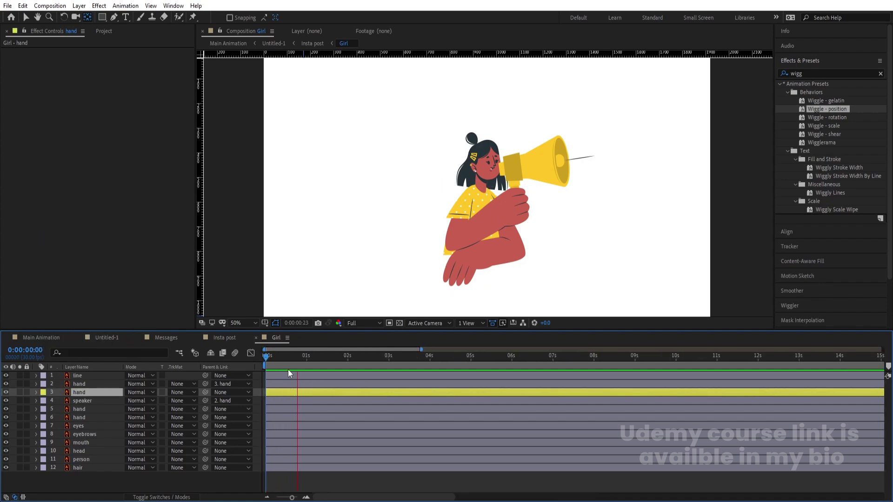
{"action": "key", "text": "space"}
Parent the lower hand on layer 5 to its forearm on layer 6 and move the hand's anchor point to the wrist.
{"action": "left_click", "coordinate": [466, 269]}
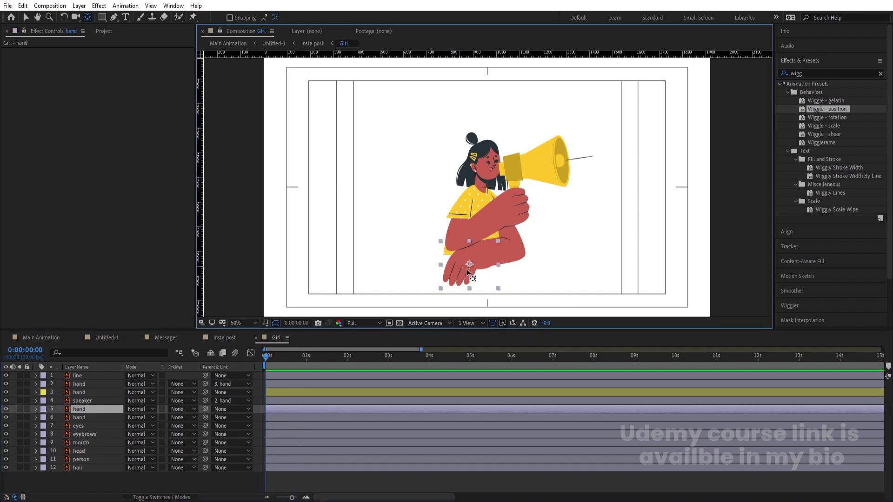
{"action": "left_click", "coordinate": [516, 249]}
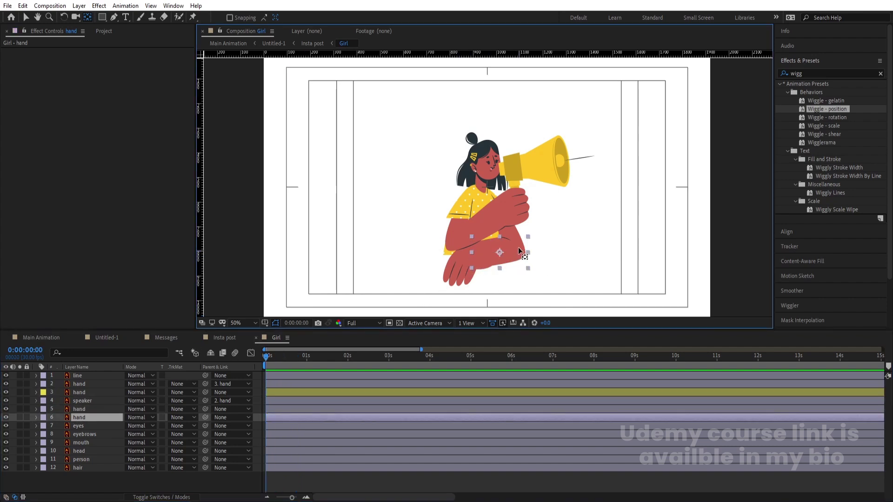
{"action": "left_click", "coordinate": [91, 409]}
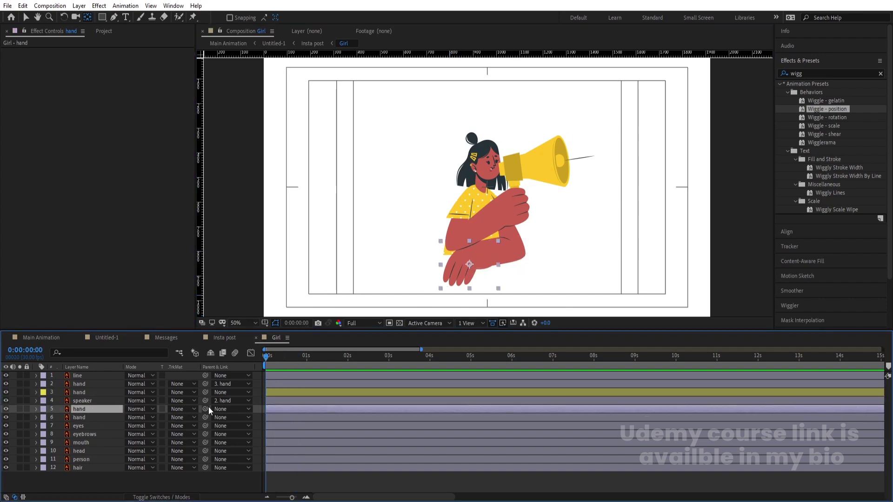
{"action": "left_click_drag", "start_coordinate": [209, 406], "coordinate": [107, 416]}
{"action": "left_click", "coordinate": [107, 416]}
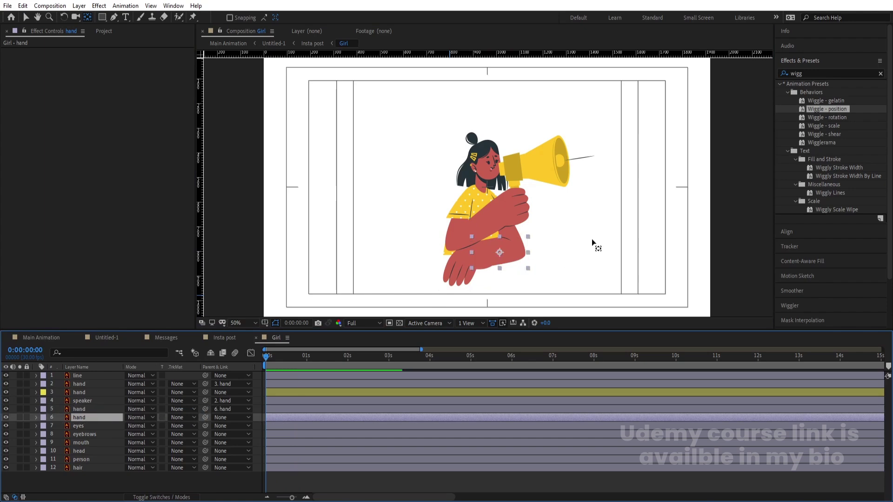
{"action": "left_click", "coordinate": [486, 250]}
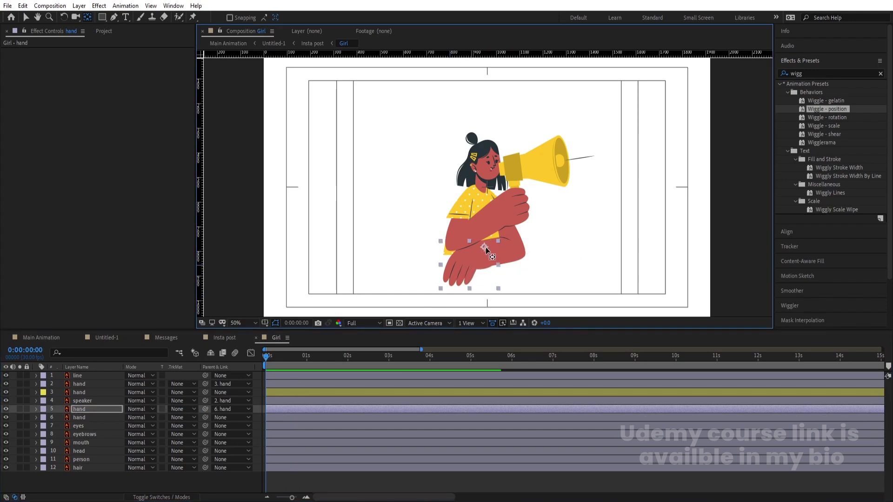
{"action": "left_click_drag", "start_coordinate": [486, 250], "coordinate": [487, 257]}
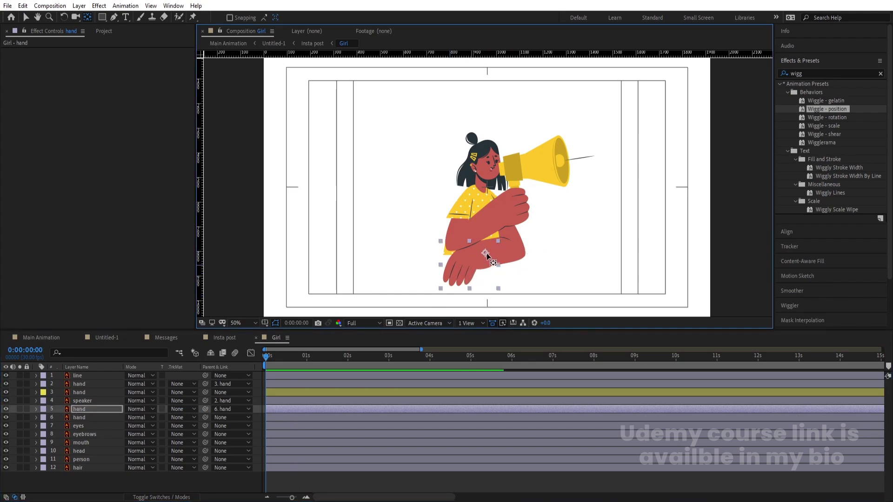
Move the raised arm's anchor point to the shoulder and the gripping fist's anchor point to its wrist.
{"action": "left_click", "coordinate": [482, 230]}
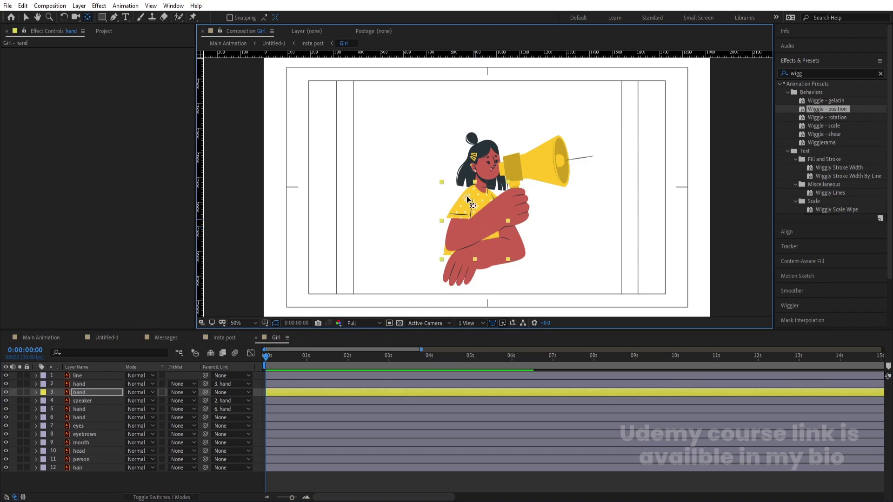
{"action": "left_click", "coordinate": [518, 210]}
{"action": "left_click_drag", "start_coordinate": [517, 211], "coordinate": [507, 214]}
{"action": "left_click", "coordinate": [479, 236]}
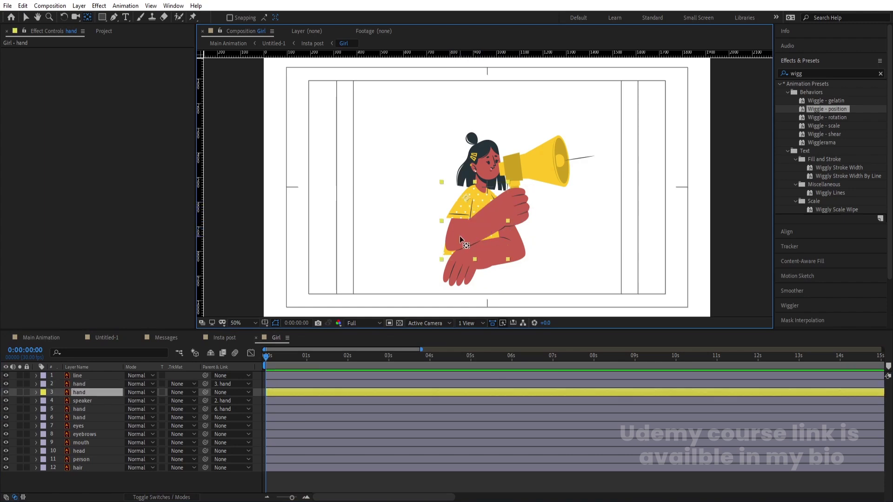
Try rotating the hand in layer 3 to -26° and preview its framing in the Insta post composition up to 0:00:02:09.
{"action": "key", "text": "r"}
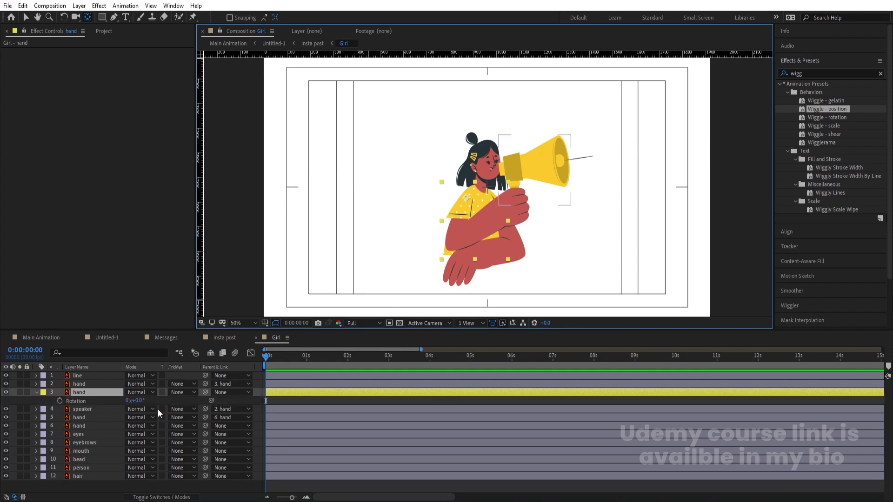
{"action": "mouse_move", "coordinate": [142, 402]}
{"action": "left_mouse_down"}
{"action": "mouse_move", "coordinate": [113, 383]}
{"action": "mouse_move", "coordinate": [133, 397]}
{"action": "left_mouse_up"}
{"action": "left_click", "coordinate": [221, 338]}
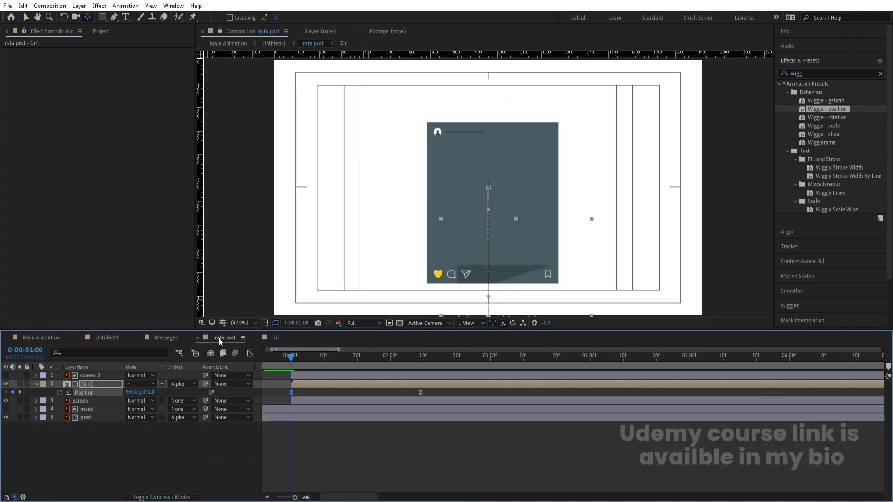
{"action": "key", "text": "space"}
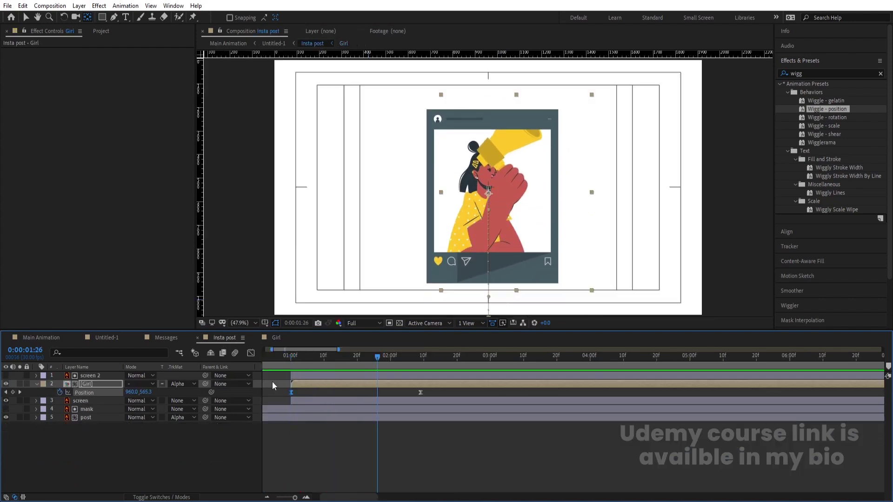
{"action": "key", "text": "space"}
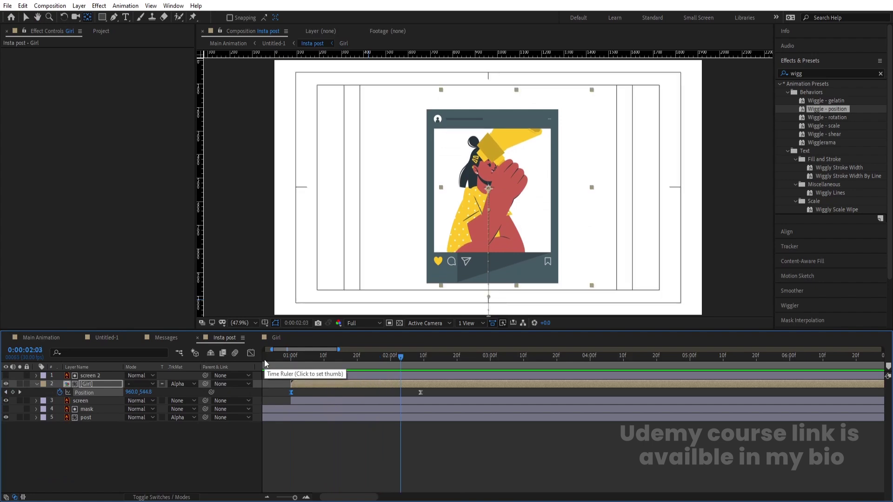
{"action": "key", "text": "space"}
{"action": "key", "text": "space"}
{"action": "left_click", "coordinate": [420, 364]}
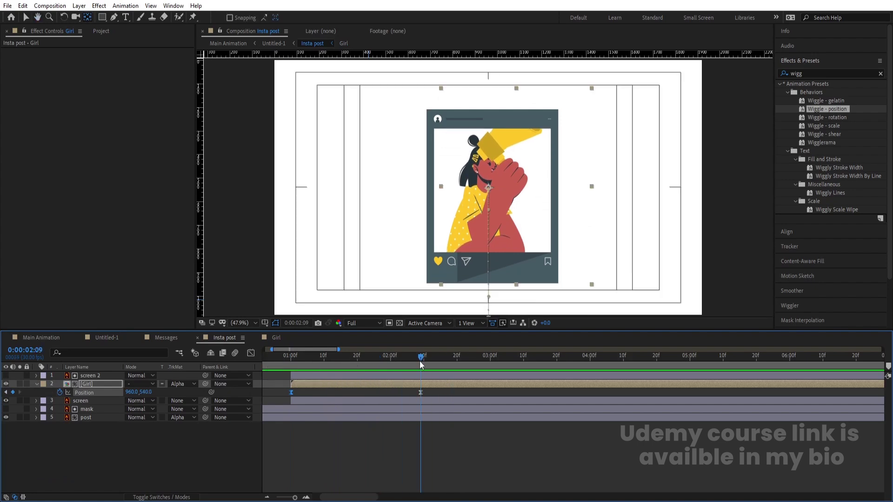
{"action": "left_click", "coordinate": [281, 335]}
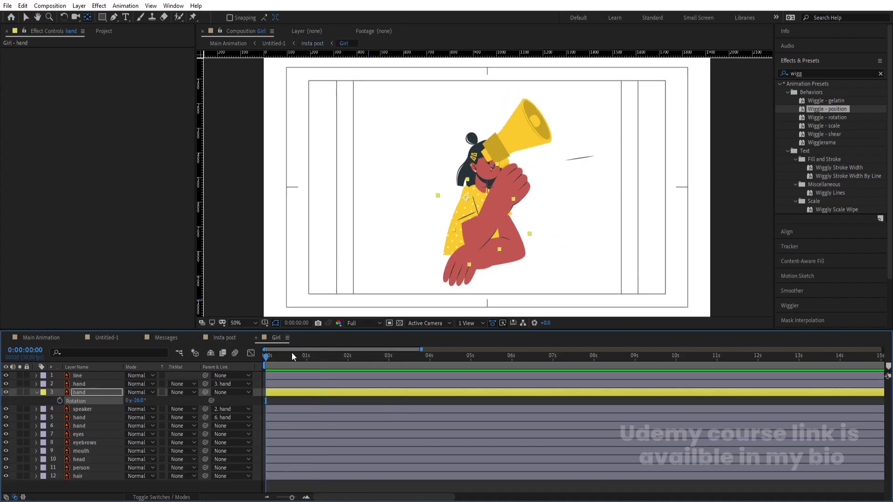
Keyframe the Rotation of the hand in layer 3 at 15° at the start and -2° at 0:00:01:00.
{"action": "key", "text": "Home"}
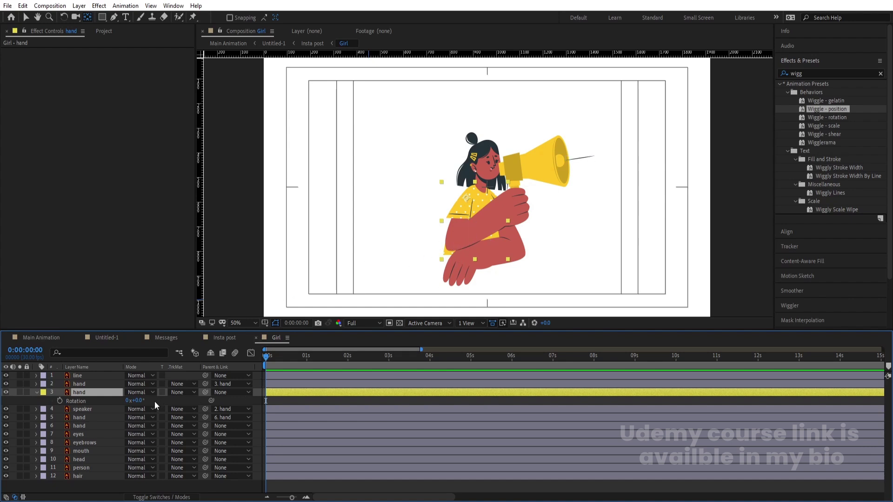
{"action": "left_click_drag", "start_coordinate": [140, 403], "coordinate": [147, 403]}
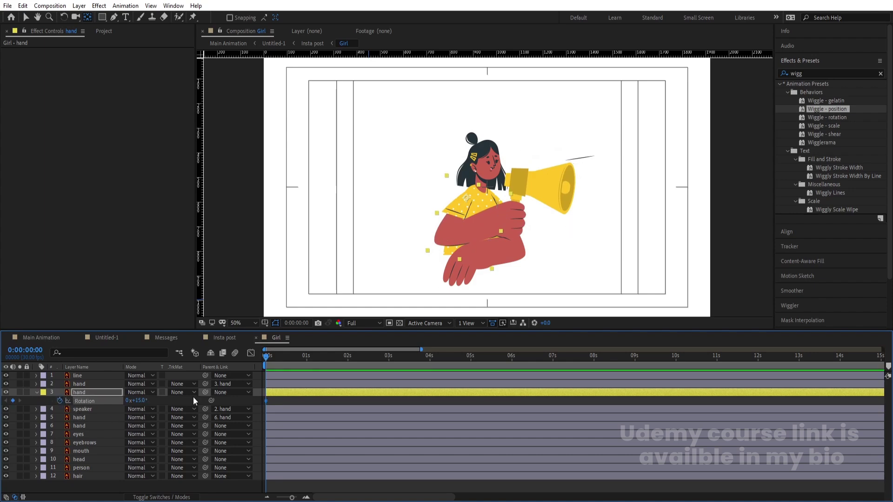
{"action": "key", "text": "="}
{"action": "left_click", "coordinate": [349, 357]}
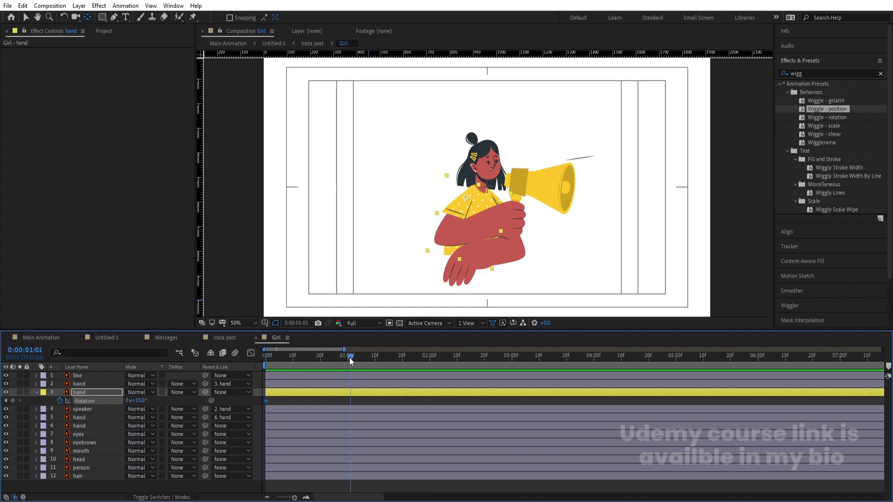
{"action": "left_click_drag", "start_coordinate": [140, 403], "coordinate": [123, 403]}
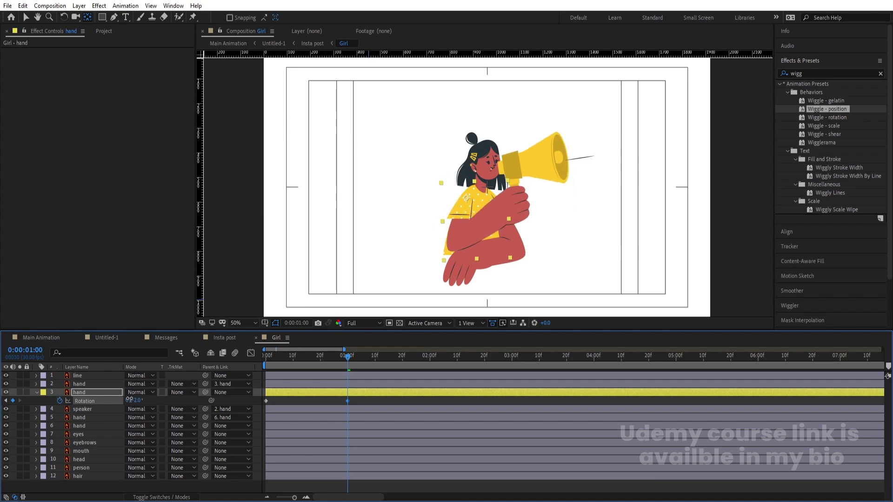
Copy layer 3's first rotation keyframe to 0:00:02:00 and apply Easy Ease to all three keyframes.
{"action": "left_click", "coordinate": [431, 358]}
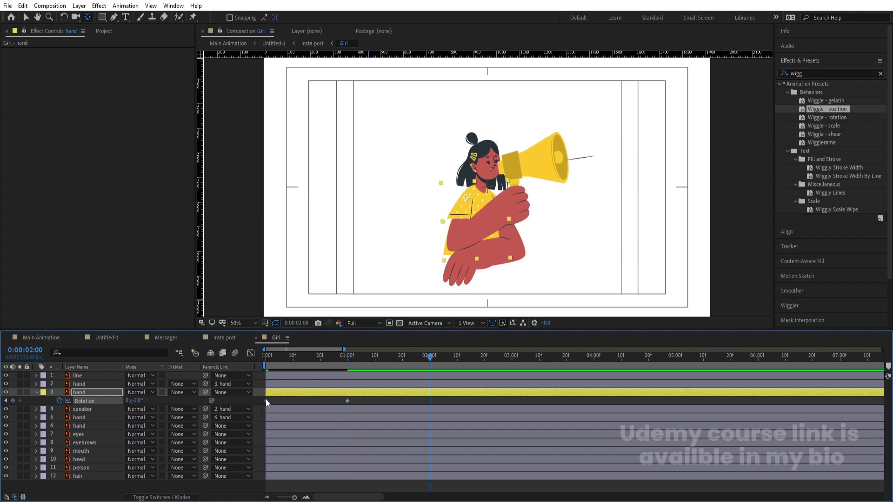
{"action": "left_click", "coordinate": [266, 401]}
{"action": "key", "text": "ctrl+c"}
{"action": "key", "text": "ctrl+v"}
{"action": "left_click_drag", "start_coordinate": [467, 401], "coordinate": [194, 427]}
{"action": "key", "text": "F9"}
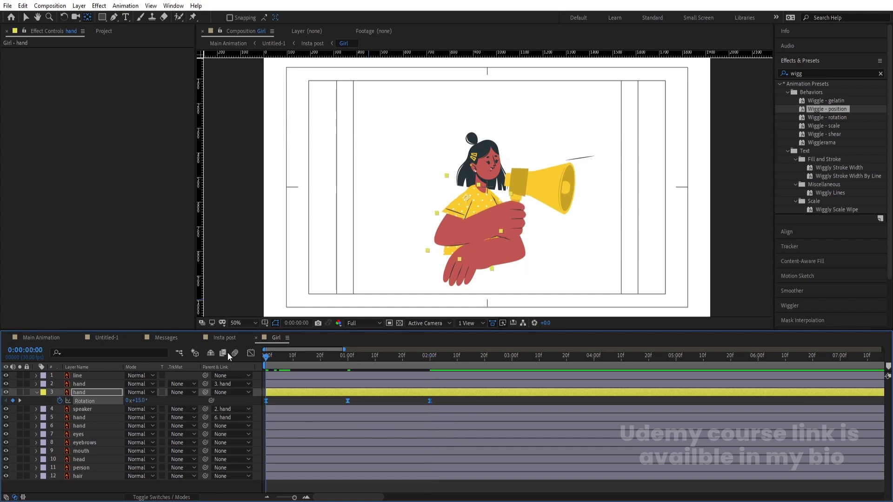
Preview the arm swing and stretch layer 3's rotation keyframes evenly so the last one falls at 0:00:02:14.
{"action": "key", "text": "space"}
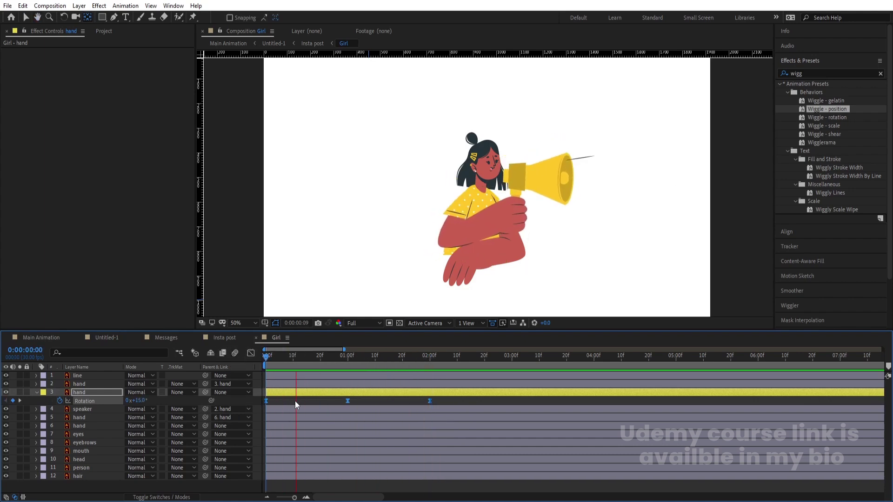
{"action": "key", "text": "space"}
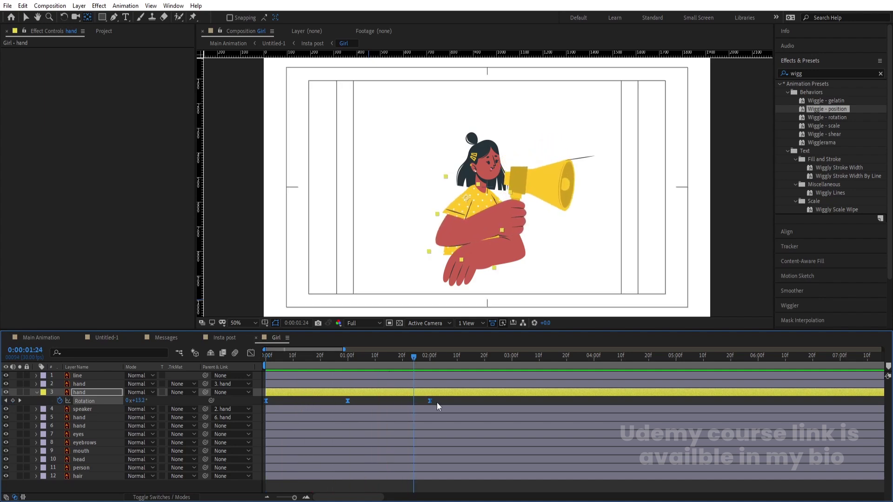
{"action": "left_click_drag", "start_coordinate": [431, 401], "coordinate": [470, 403]}
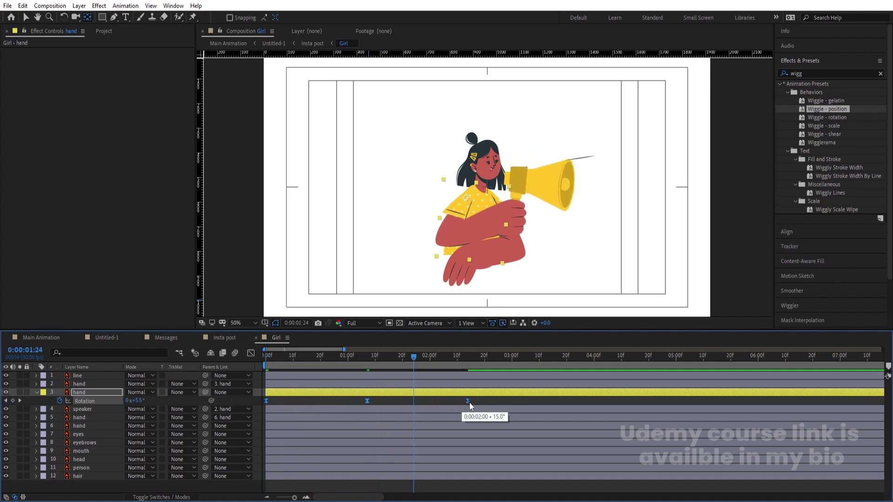
Keyframe the Rotation of the hand in layer 2 at -17° at the start and 7° at 0:00:01:07.
{"action": "key", "text": "Home"}
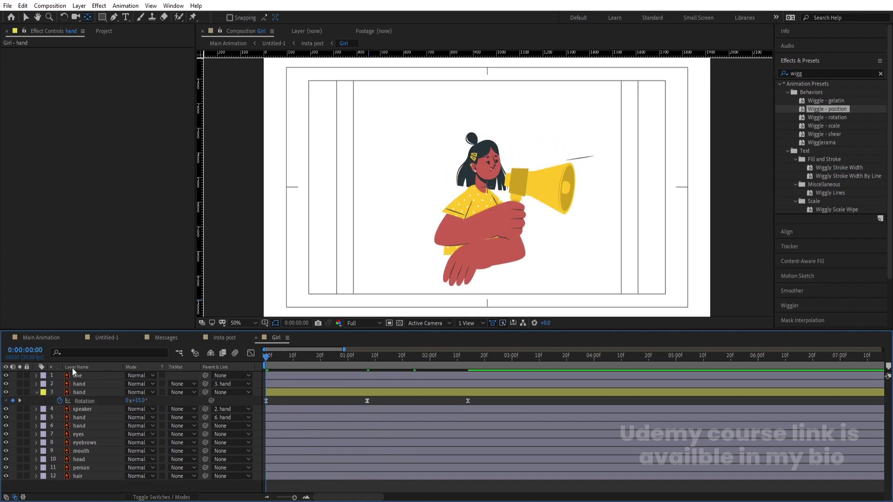
{"action": "left_click", "coordinate": [86, 383]}
{"action": "key", "text": "r"}
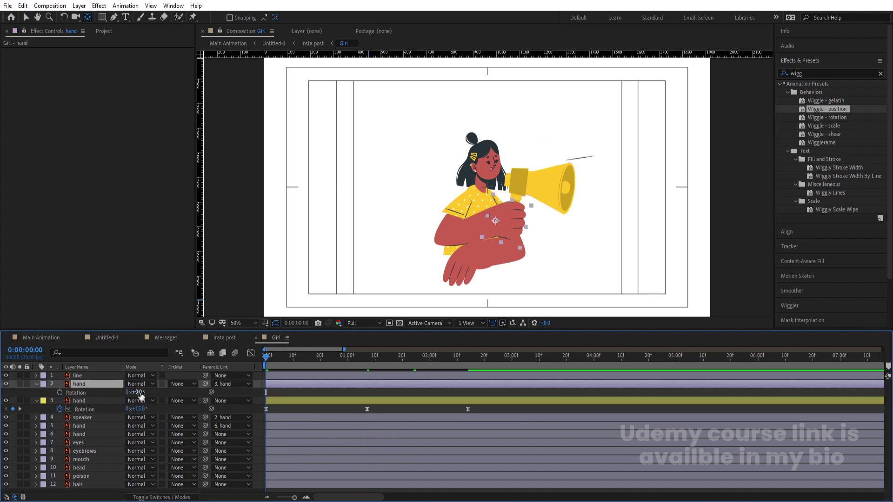
{"action": "left_click_drag", "start_coordinate": [135, 392], "coordinate": [157, 394]}
{"action": "left_click", "coordinate": [59, 392]}
{"action": "key", "text": "k"}
{"action": "key", "text": "k"}
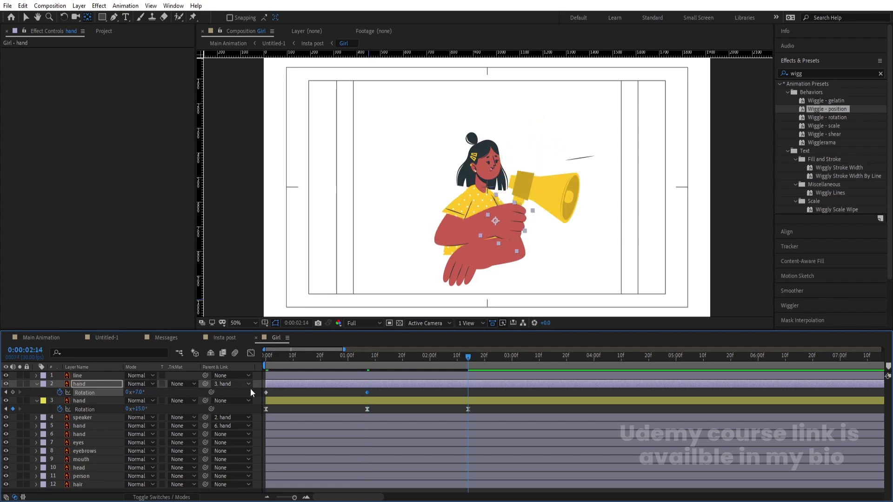
Copy layer 2's first rotation keyframe to 0:00:02:14 and apply Easy Ease to its three rotation keyframes.
{"action": "left_click", "coordinate": [266, 392]}
{"action": "key", "text": "ctrl+c"}
{"action": "key", "text": "ctrl+v"}
{"action": "left_click", "coordinate": [119, 392]}
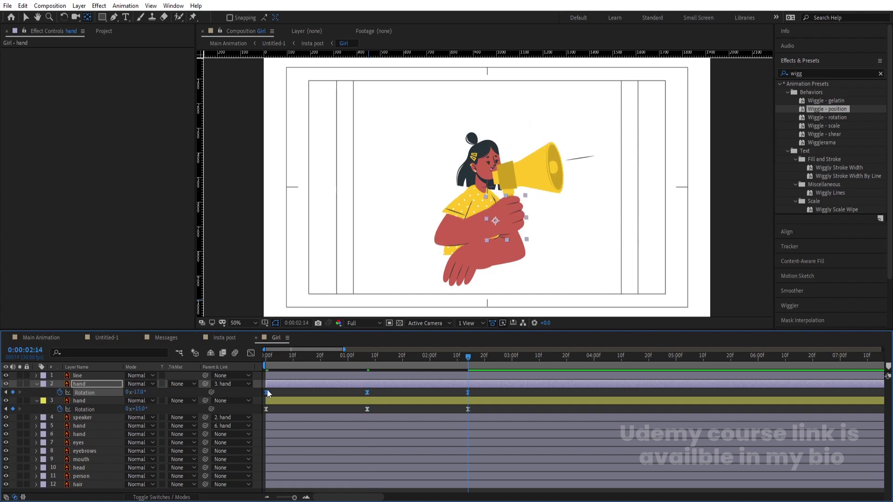
Add a loopOut() expression to the Rotation of the hands in layers 2 and 3.
{"action": "left_click", "coordinate": [58, 393], "text": "alt"}
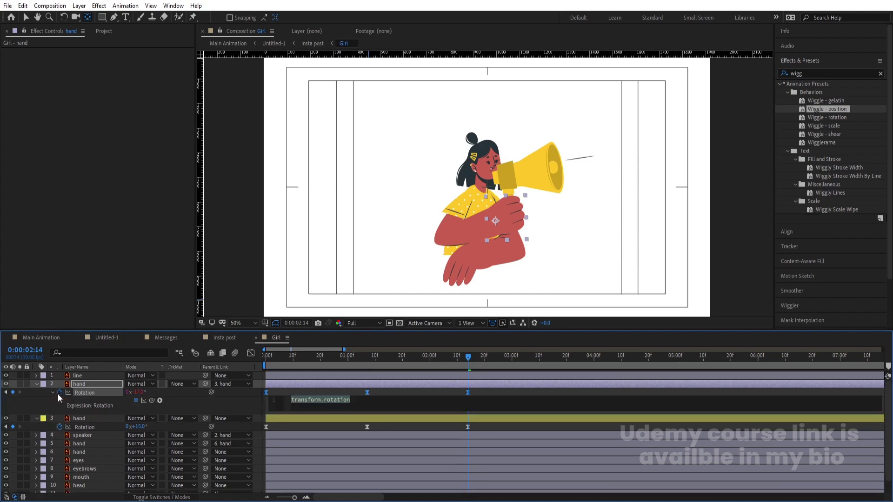
{"action": "type", "text": "loop"}
{"action": "key", "text": "Down"}
{"action": "key", "text": "Down"}
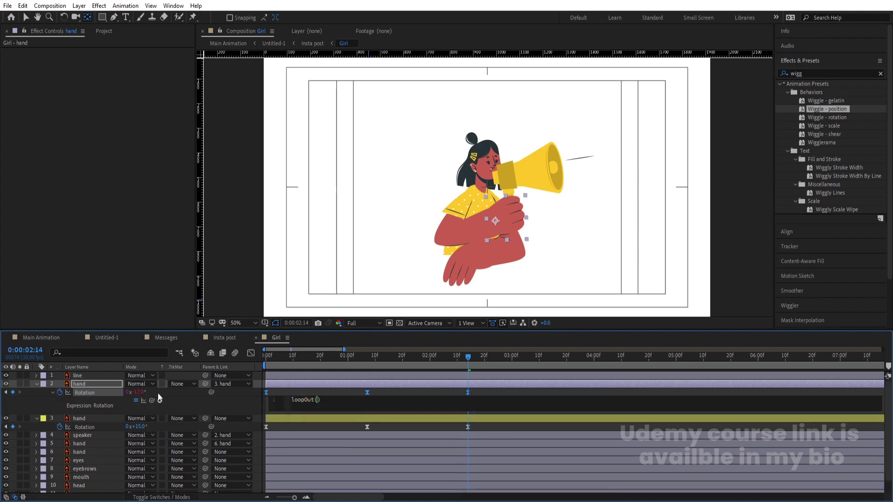
{"action": "key", "text": "Return"}
{"action": "key", "text": "ctrl+c"}
{"action": "left_click", "coordinate": [59, 426], "text": "alt"}
{"action": "key", "text": "ctrl+v"}
{"action": "key", "text": "KP_Enter"}
Copy layer 2's rotation animation onto the speaker layer from the start of the timeline and preview the motion.
{"action": "key", "text": "Home"}
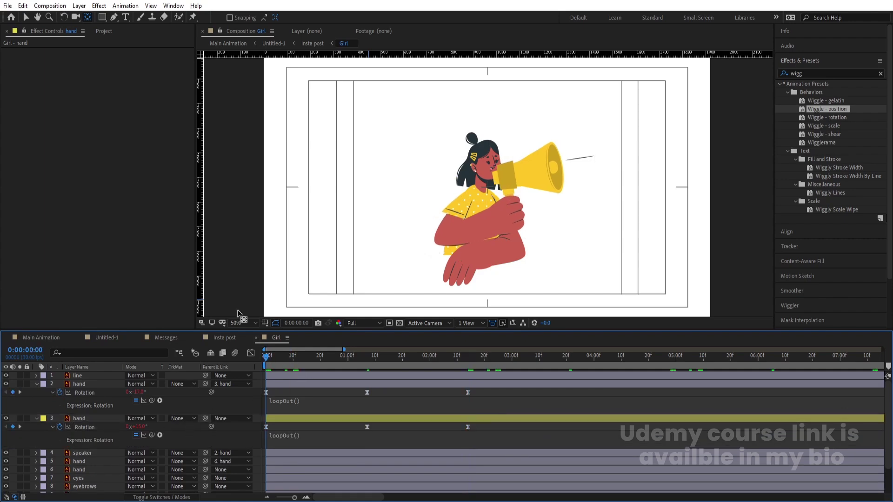
{"action": "left_click", "coordinate": [520, 190]}
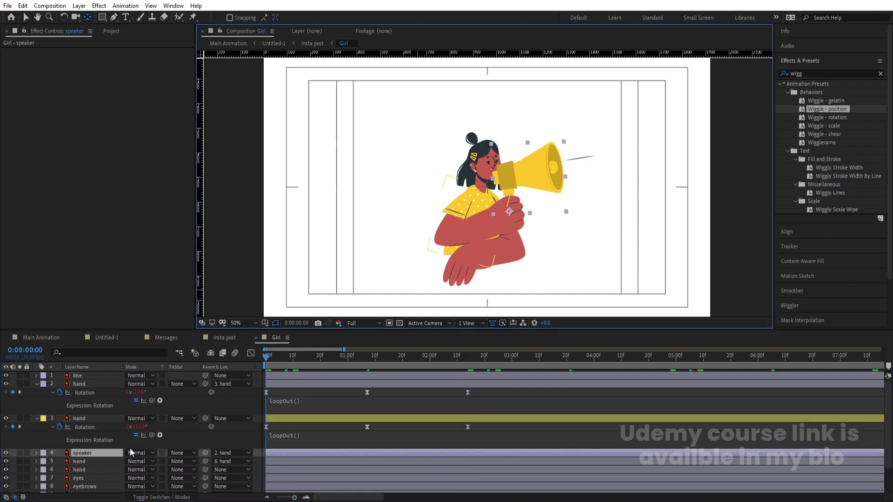
{"action": "left_click", "coordinate": [94, 385]}
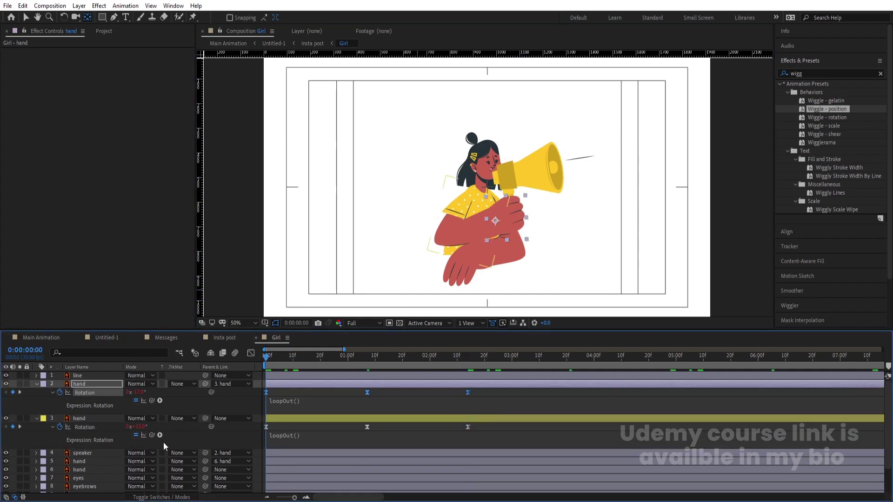
{"action": "left_click", "coordinate": [110, 453]}
{"action": "key", "text": "ctrl+v"}
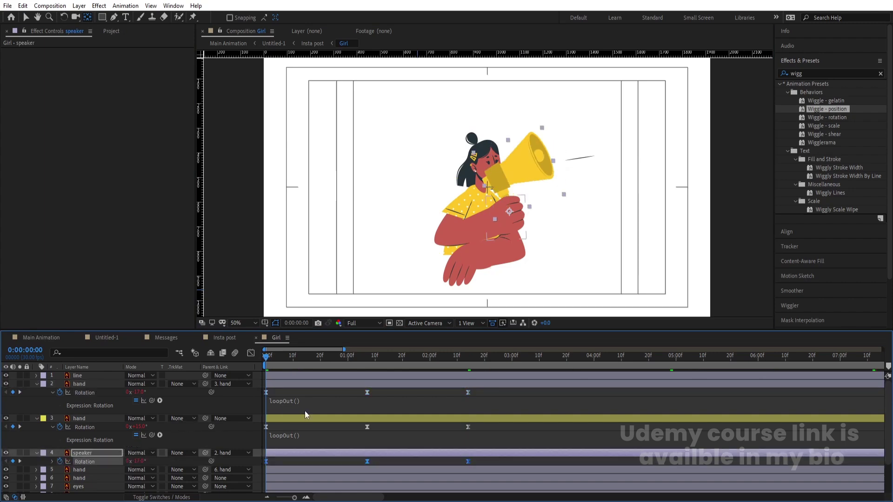
{"action": "key", "text": "space"}
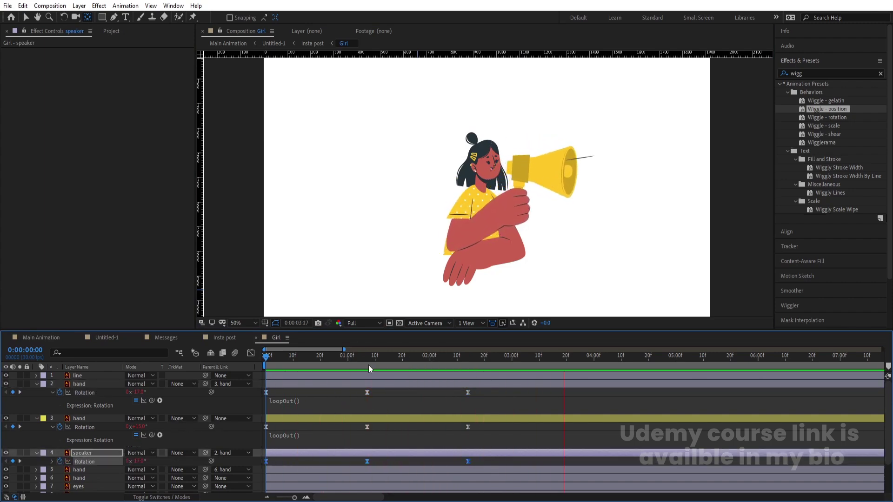
{"action": "key", "text": "space"}
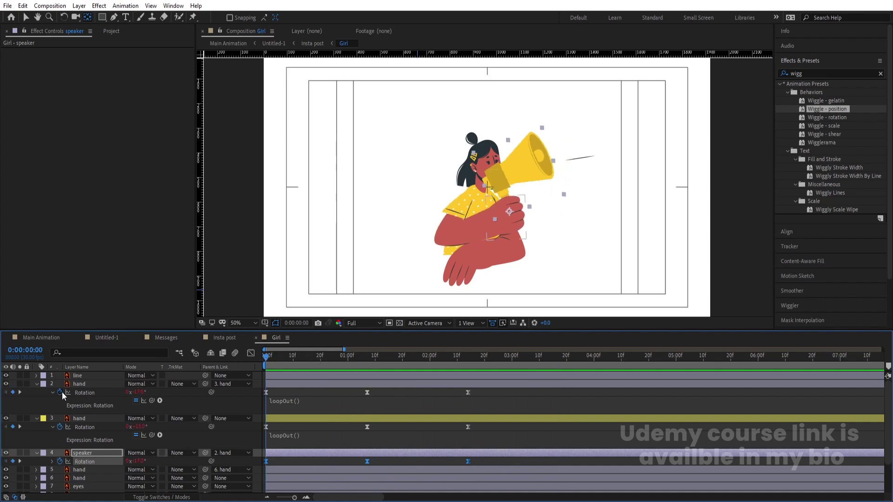
Remove the rotation expressions and keyframes from the speaker layer and the hand in layer 2.
{"action": "left_click", "coordinate": [60, 392], "text": "alt"}
{"action": "left_click", "coordinate": [59, 444], "text": "alt"}
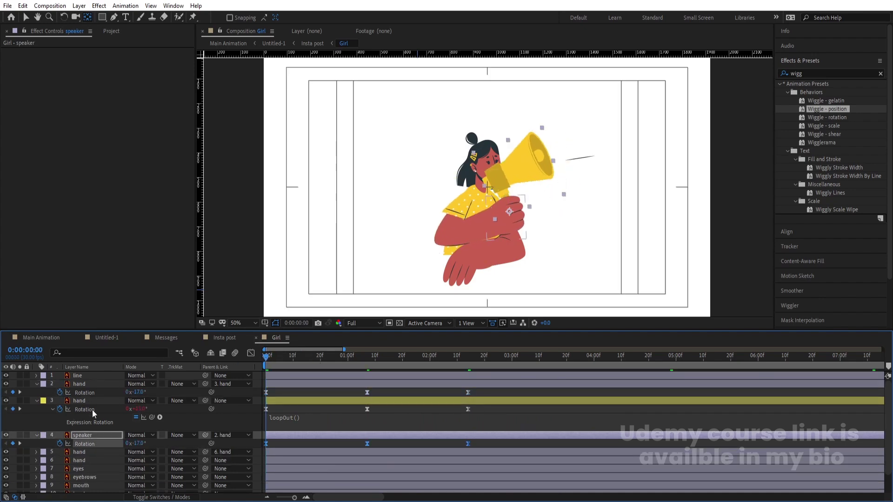
{"action": "key", "text": "Delete"}
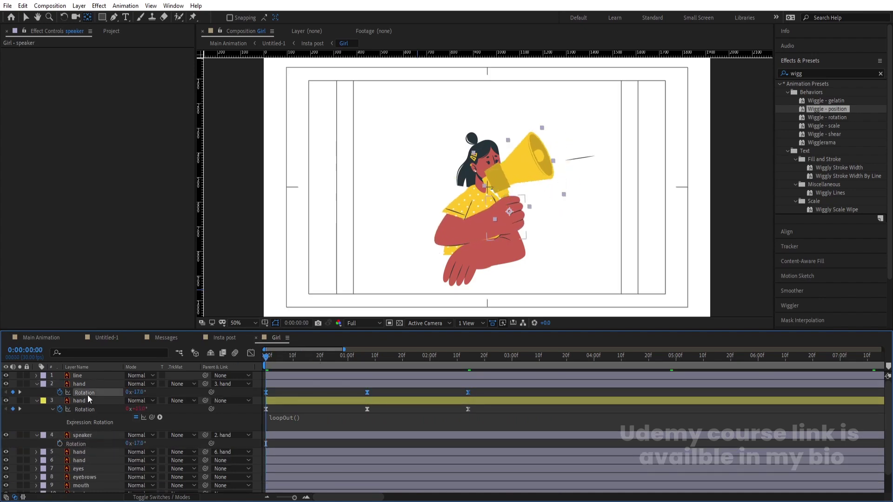
{"action": "left_click", "coordinate": [88, 395]}
{"action": "key", "text": "Delete"}
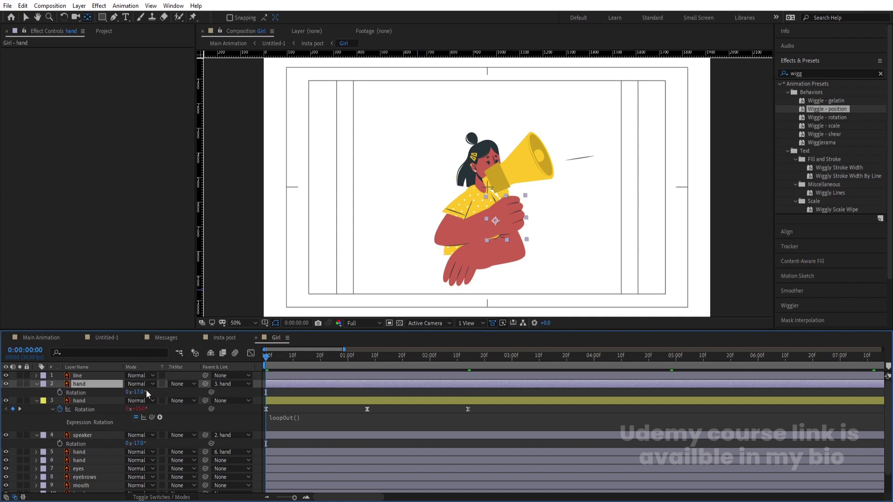
Keyframe layer 2's hand Rotation at 6° at the start, -6° at 0:00:01:07 and 6° at 0:00:02:14, with Easy Ease.
{"action": "left_click_drag", "start_coordinate": [138, 392], "coordinate": [156, 398]}
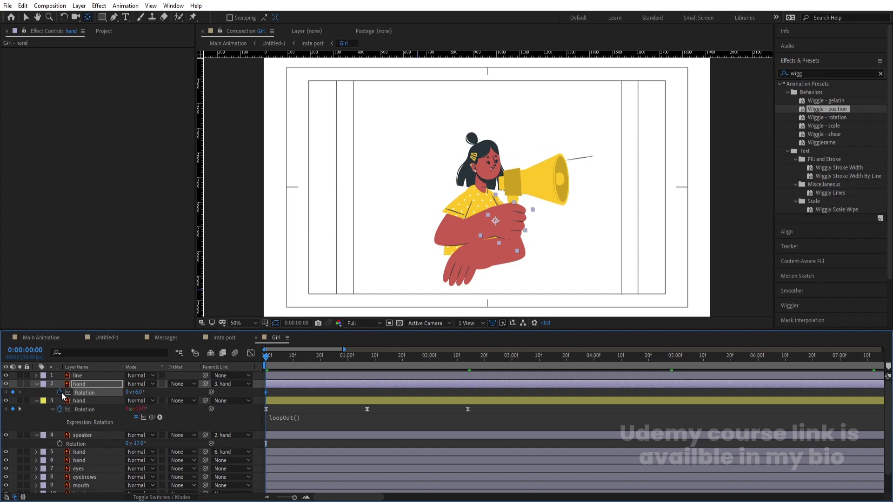
{"action": "key", "text": "space"}
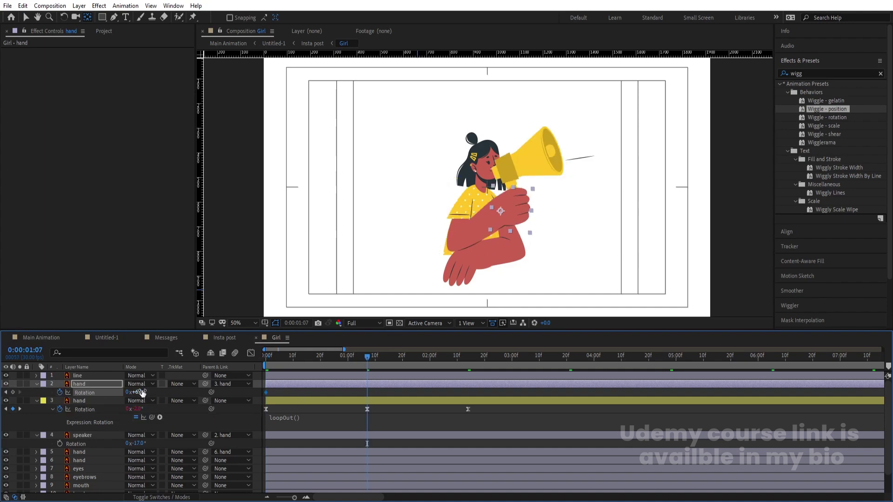
{"action": "left_click", "coordinate": [146, 393]}
{"action": "type", "text": "0"}
{"action": "key", "text": "Return"}
{"action": "key", "text": "k"}
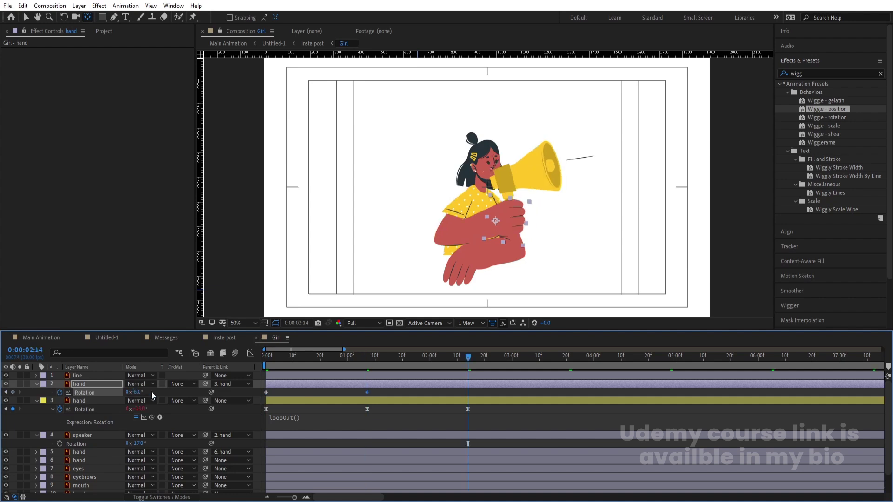
{"action": "key", "text": "ctrl+v"}
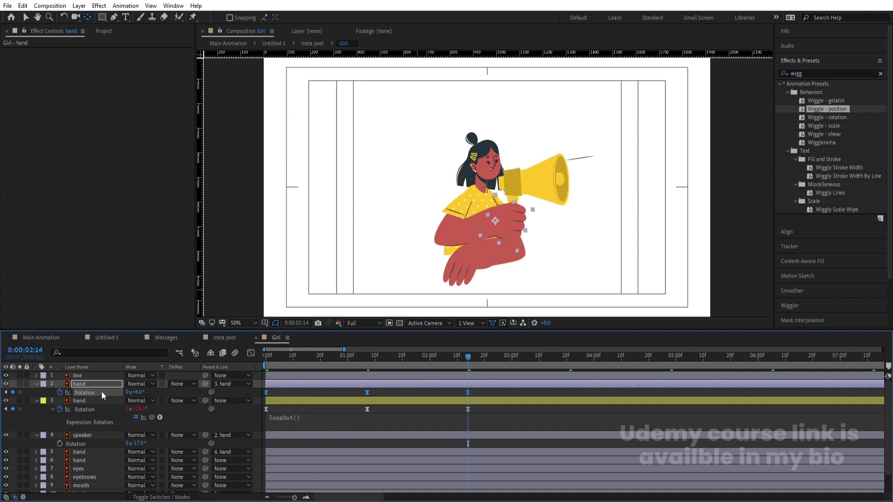
Add a loopOut() expression to the Rotation of the hand in layer 2.
{"action": "left_click", "coordinate": [60, 392], "text": "alt"}
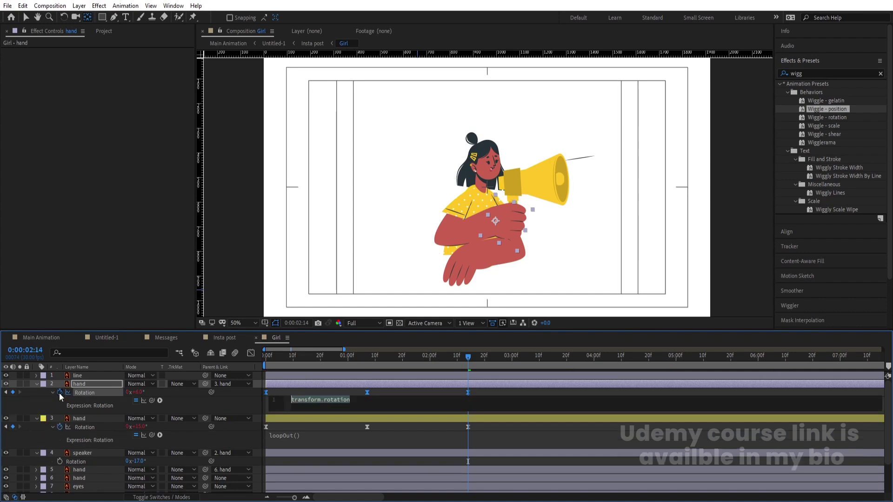
{"action": "type", "text": "loop"}
{"action": "key", "text": "Down"}
{"action": "key", "text": "Down"}
{"action": "key", "text": "Return"}
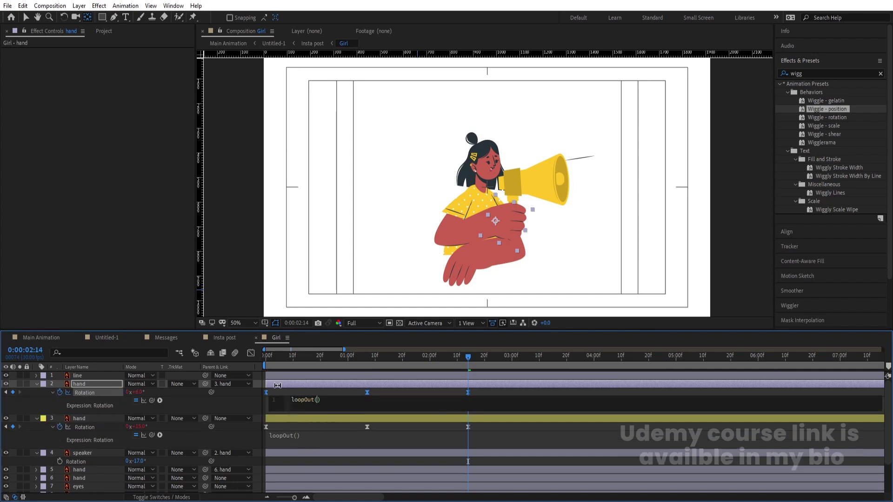
{"action": "left_click", "coordinate": [272, 390]}
Copy the hand's looping Rotation keyframes from layer 2 onto the speaker layer at the start of the timeline and preview the motion.
{"action": "left_click", "coordinate": [114, 392]}
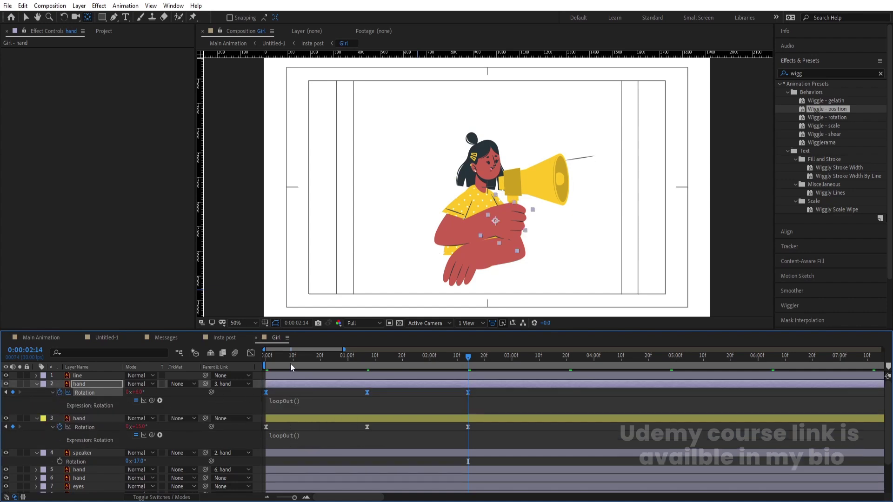
{"action": "left_click_drag", "start_coordinate": [290, 364], "coordinate": [163, 353]}
{"action": "left_click", "coordinate": [540, 193]}
{"action": "key", "text": "ctrl+v"}
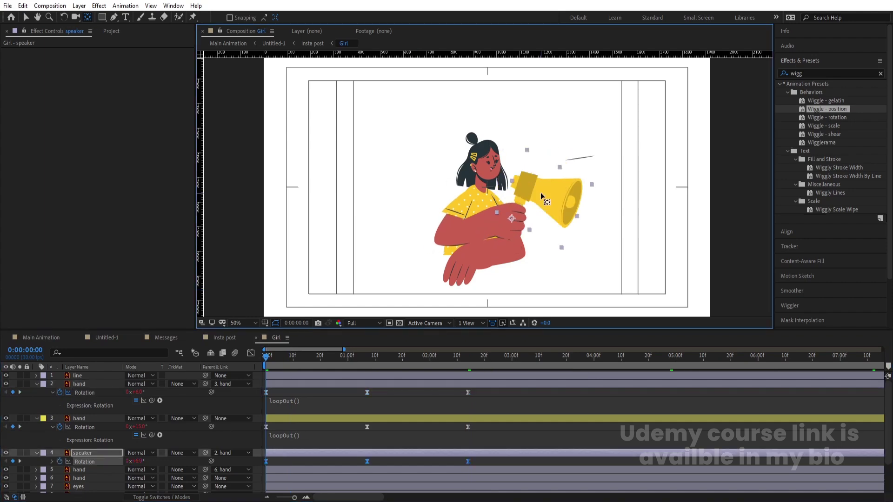
{"action": "key", "text": "space"}
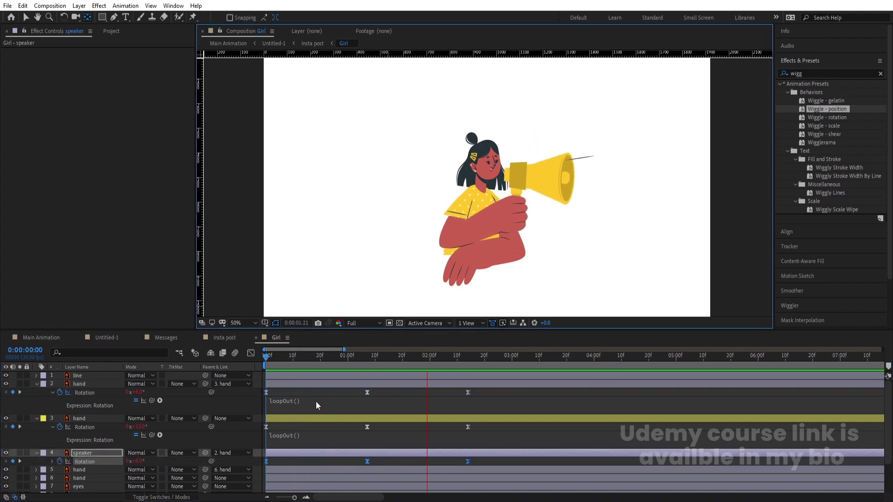
{"action": "key", "text": "space"}
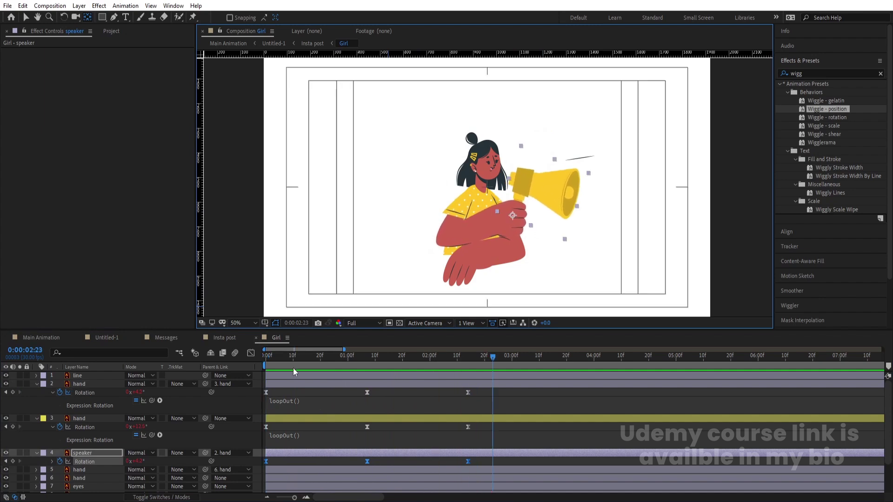
Stagger the motion by shifting layer 3's hand about 7 frames earlier and the speaker about 14 frames earlier, and preview the offset.
{"action": "key", "text": "v"}
{"action": "left_click", "coordinate": [283, 392]}
{"action": "left_click", "coordinate": [282, 417]}
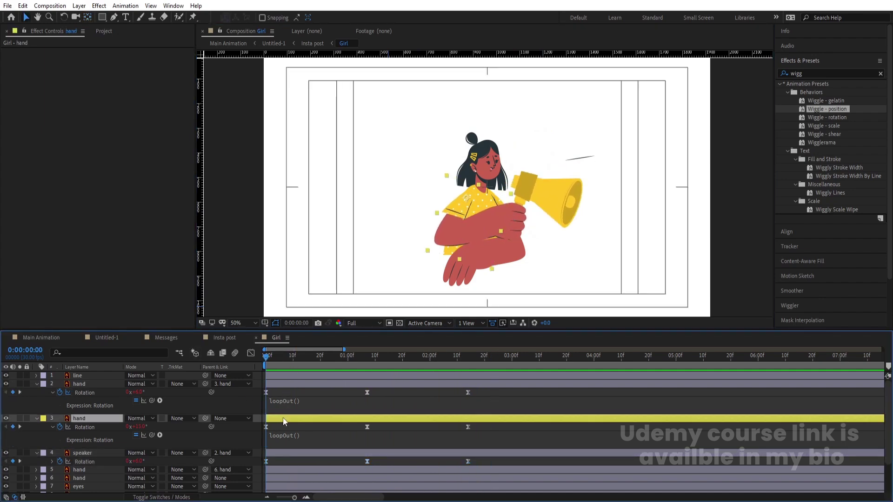
{"action": "left_click_drag", "start_coordinate": [283, 418], "coordinate": [301, 418]}
{"action": "left_click", "coordinate": [277, 386]}
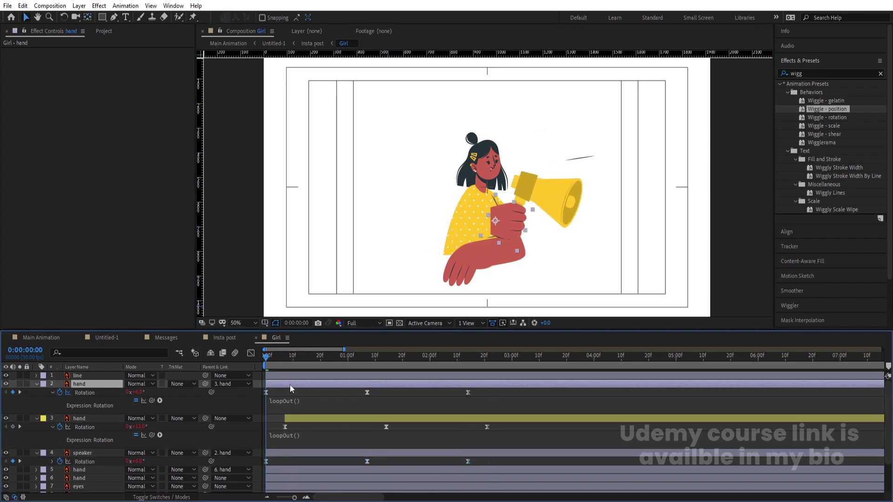
{"action": "mouse_move", "coordinate": [290, 387]}
{"action": "left_mouse_down"}
{"action": "mouse_move", "coordinate": [327, 388]}
{"action": "mouse_move", "coordinate": [289, 387]}
{"action": "left_mouse_up"}
{"action": "left_click", "coordinate": [296, 449], "text": "shift"}
{"action": "key", "text": "space"}
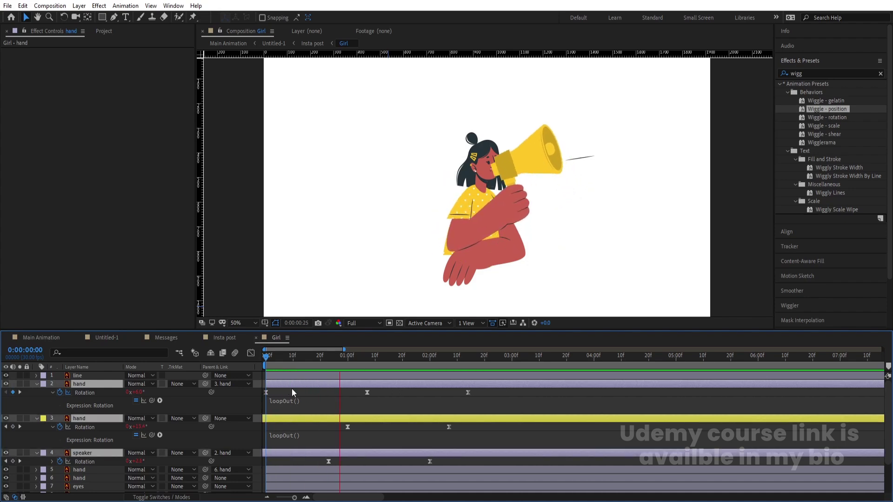
{"action": "key", "text": "space"}
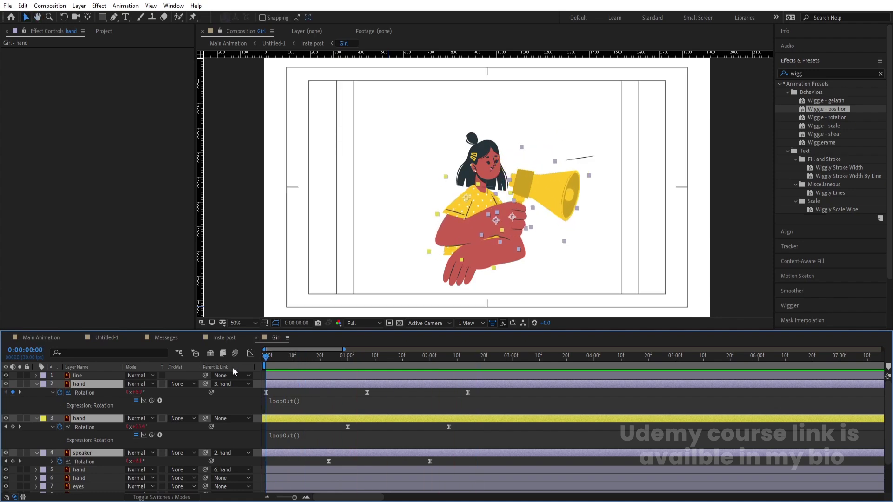
{"action": "key", "text": "space"}
{"action": "key", "text": "space"}
{"action": "left_click", "coordinate": [275, 371]}
{"action": "key", "text": "Home"}
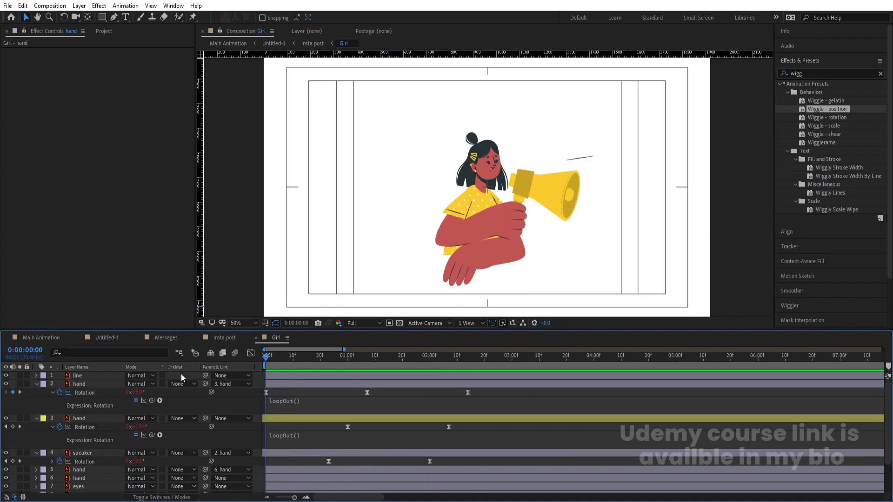
Preview the girl's arm and megaphone animation inside the Insta post composition.
{"action": "left_click", "coordinate": [224, 338]}
{"action": "key", "text": "space"}
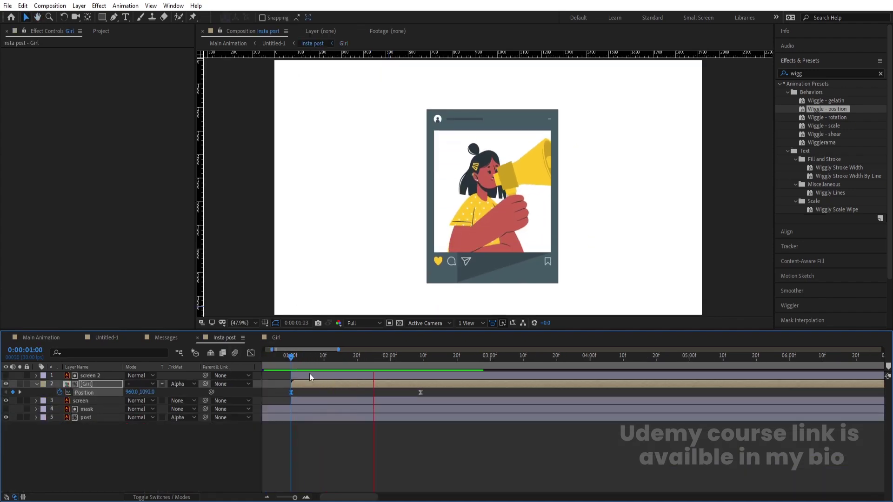
{"action": "key", "text": "space"}
{"action": "left_click_drag", "start_coordinate": [342, 356], "coordinate": [309, 355]}
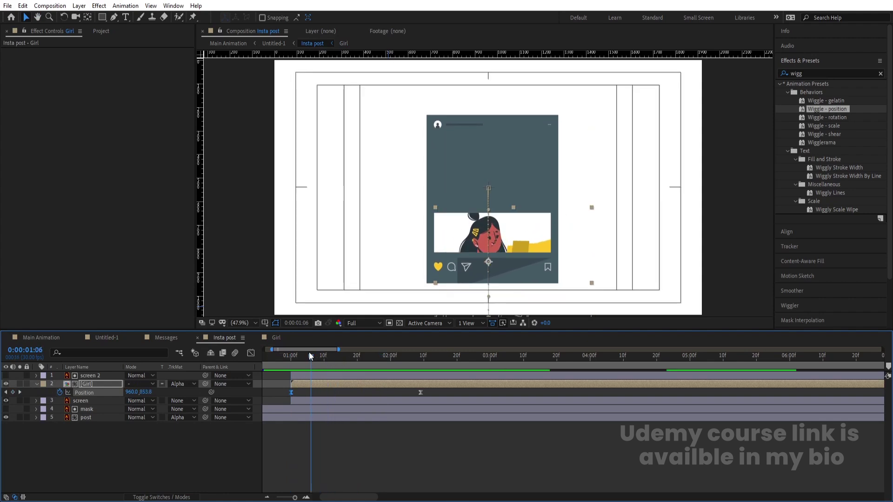
{"action": "key", "text": "space"}
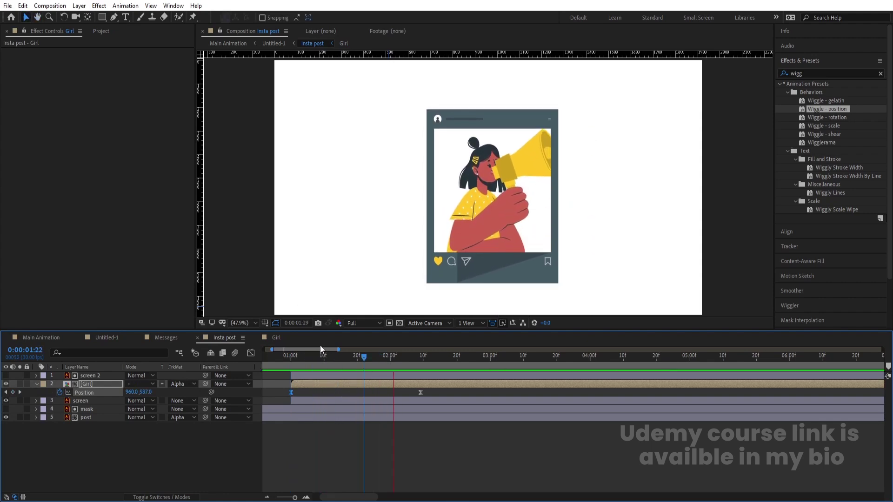
{"action": "key", "text": "space"}
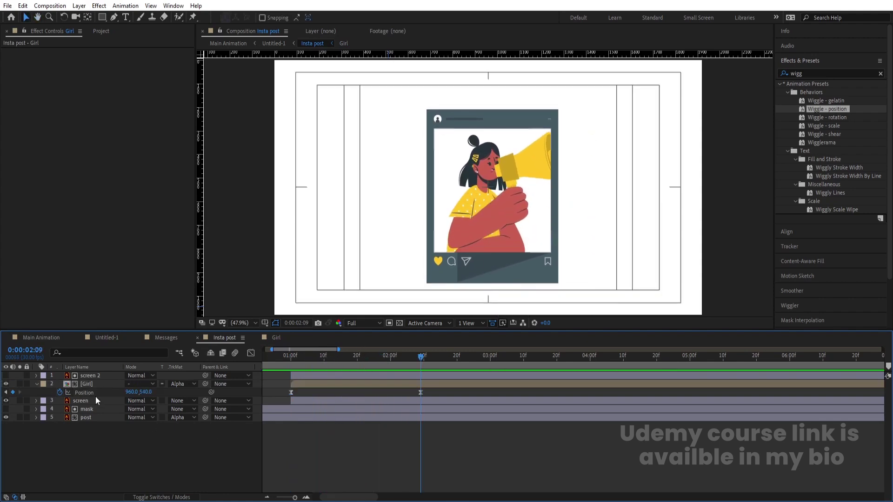
Duplicate the Girl layer in the Insta post composition and place the copy at the top of the layer stack.
{"action": "left_click", "coordinate": [90, 384]}
{"action": "key", "text": "ctrl+d"}
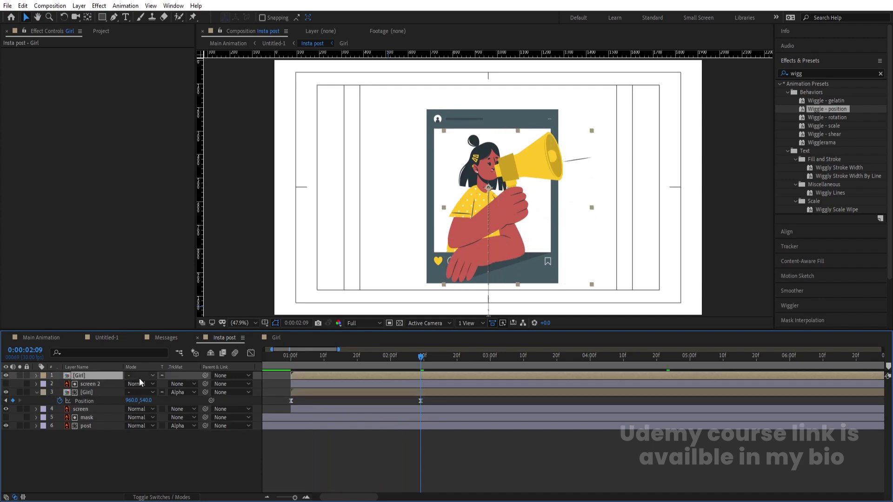
{"action": "left_click", "coordinate": [138, 451]}
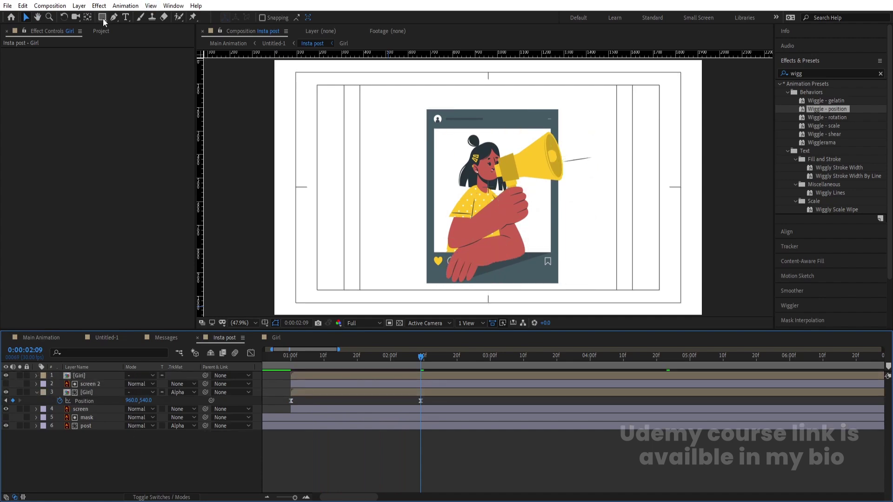
Draw a blue rectangle shape without stroke over the girl, extending beyond the post's sides and ending at the picture area's lower edge.
{"action": "left_click_drag", "start_coordinate": [103, 21], "coordinate": [135, 20]}
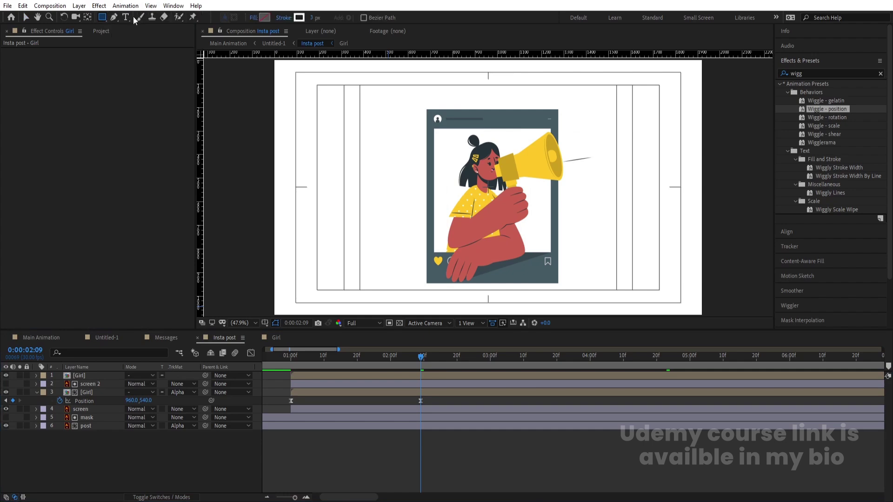
{"action": "left_click", "coordinate": [265, 18]}
{"action": "left_click", "coordinate": [167, 159]}
{"action": "key", "text": "Return"}
{"action": "left_click", "coordinate": [285, 19]}
{"action": "left_click", "coordinate": [398, 223]}
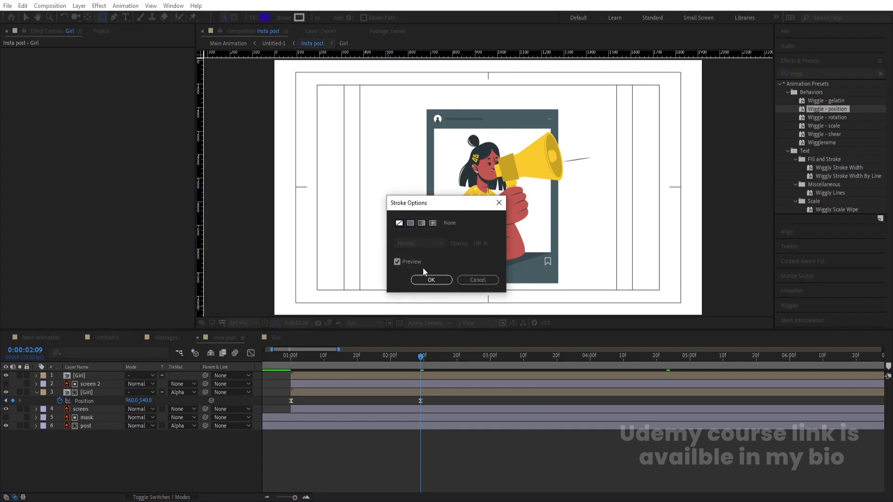
{"action": "left_click", "coordinate": [430, 279]}
{"action": "mouse_move", "coordinate": [340, 73]}
{"action": "left_mouse_down"}
{"action": "mouse_move", "coordinate": [453, 178]}
{"action": "mouse_move", "coordinate": [576, 260]}
{"action": "mouse_move", "coordinate": [595, 245]}
{"action": "mouse_move", "coordinate": [611, 253]}
{"action": "left_mouse_up"}
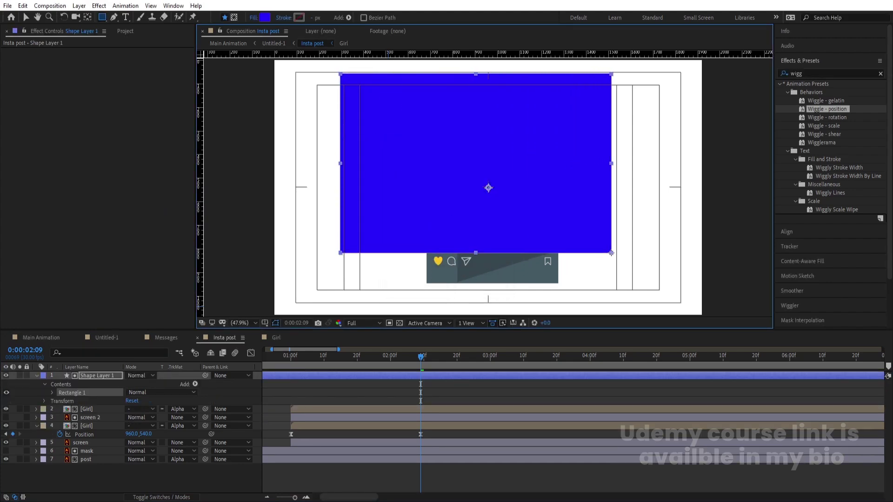
Use the blue rectangle as a hidden alpha matte for the top Girl layer and preview the result from 0:00:01:00.
{"action": "left_click", "coordinate": [182, 409]}
{"action": "left_click", "coordinate": [202, 434]}
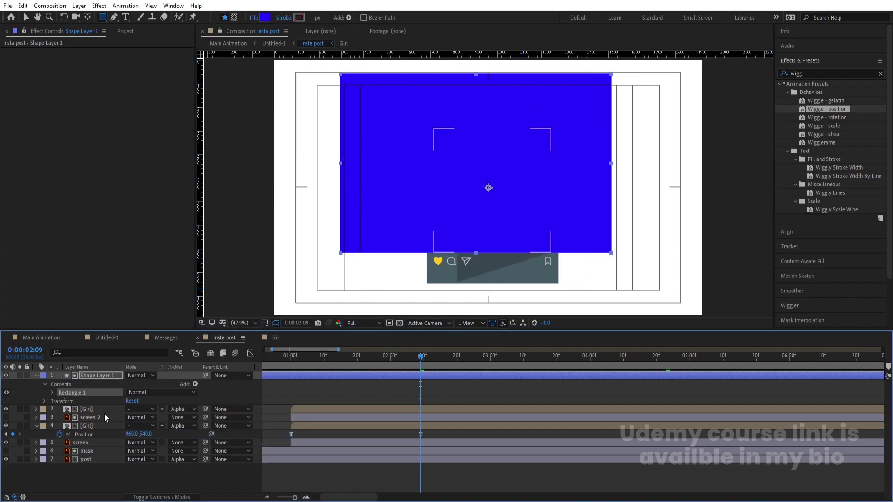
{"action": "left_click", "coordinate": [6, 375]}
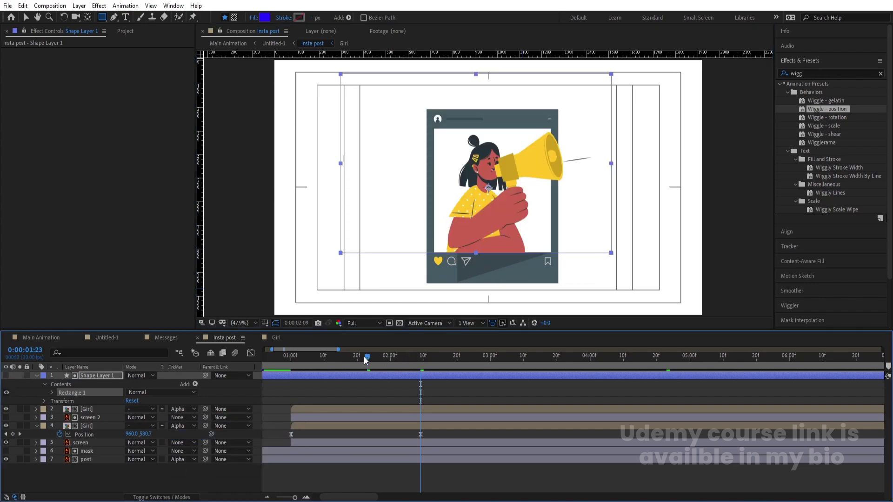
{"action": "left_click_drag", "start_coordinate": [365, 360], "coordinate": [292, 354]}
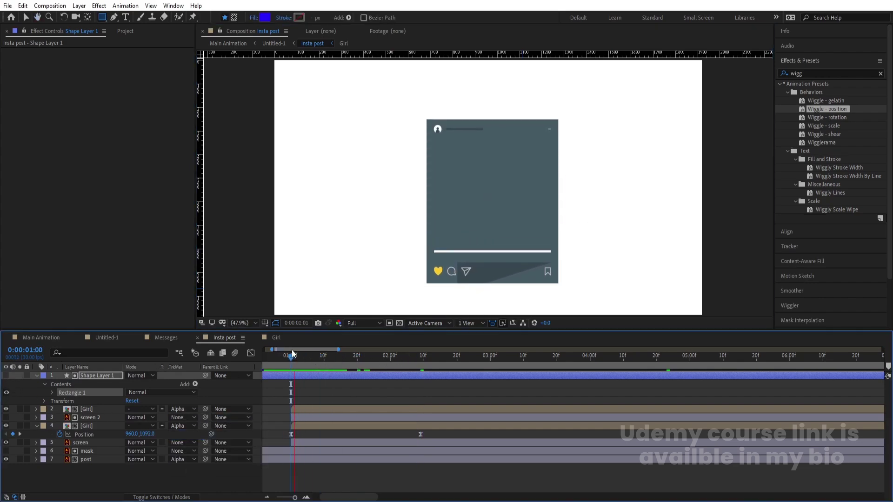
{"action": "key", "text": "space"}
{"action": "key", "text": "space"}
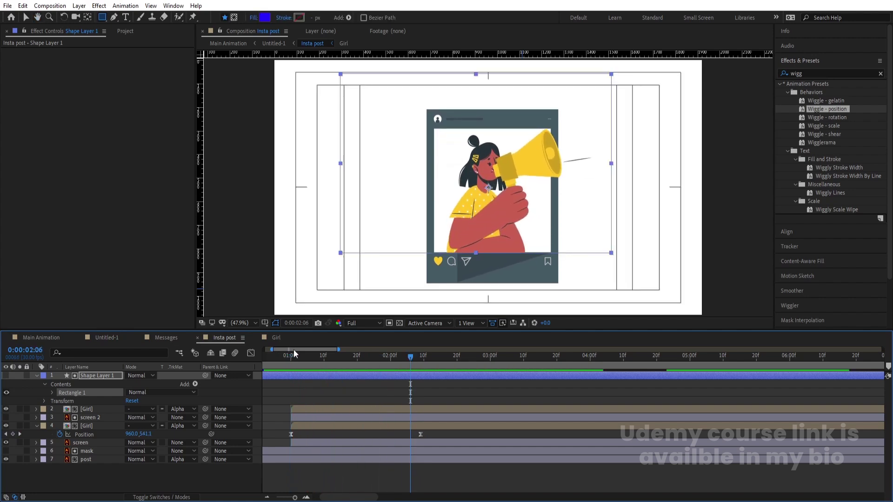
Trim Shape Layer 1 to begin at 0:00:01:00 and preview the girl rising out of the post.
{"action": "left_click_drag", "start_coordinate": [342, 354], "coordinate": [292, 355]}
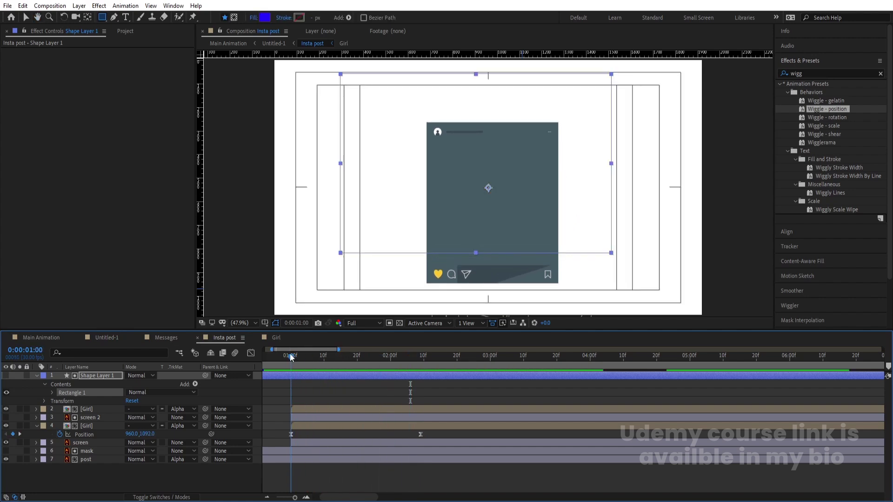
{"action": "left_click", "coordinate": [305, 373]}
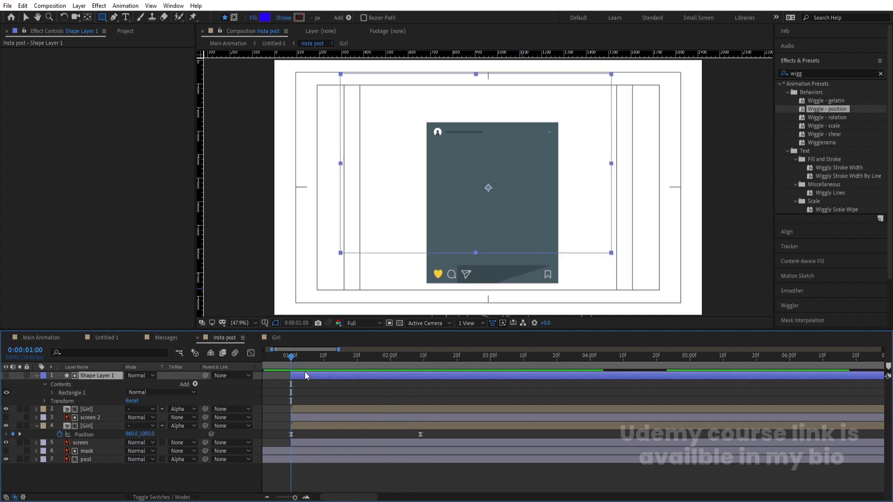
{"action": "key", "text": "space"}
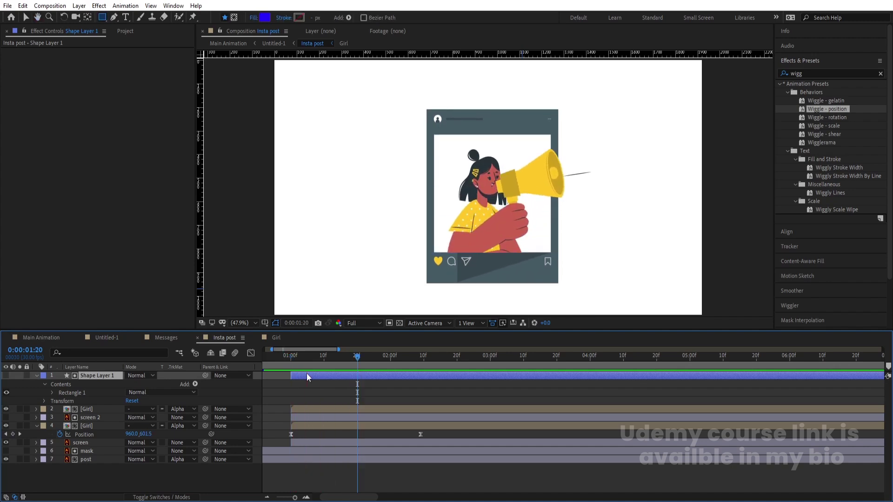
{"action": "key", "text": "space"}
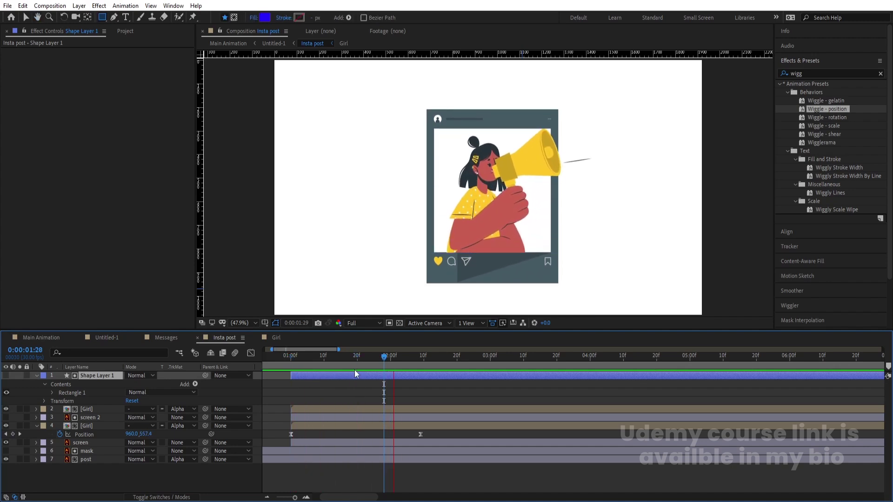
{"action": "key", "text": "space"}
{"action": "left_click_drag", "start_coordinate": [403, 357], "coordinate": [371, 354]}
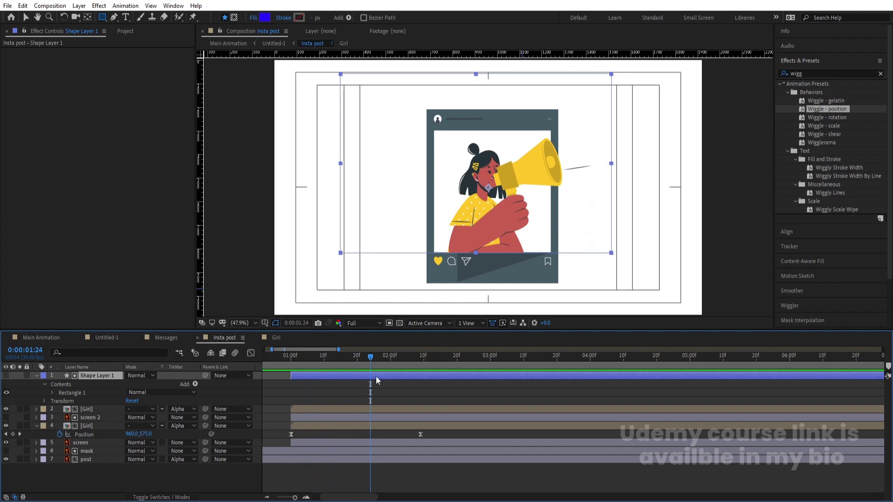
{"action": "mouse_move", "coordinate": [370, 356]}
{"action": "left_mouse_down"}
{"action": "mouse_move", "coordinate": [353, 358]}
{"action": "mouse_move", "coordinate": [366, 360]}
{"action": "left_mouse_up"}
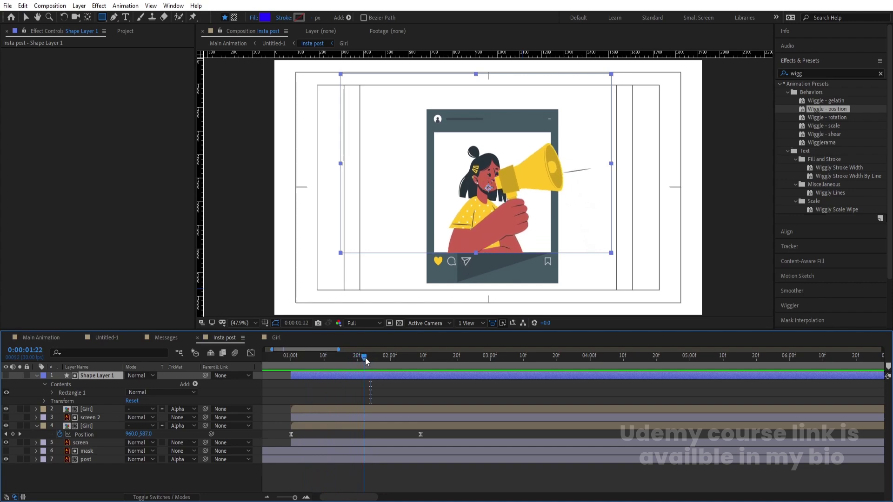
Open the Girl composition, collapse the layer properties, and move the anchor point of layer 6's lower arm toward its elbow.
{"action": "left_click", "coordinate": [357, 409]}
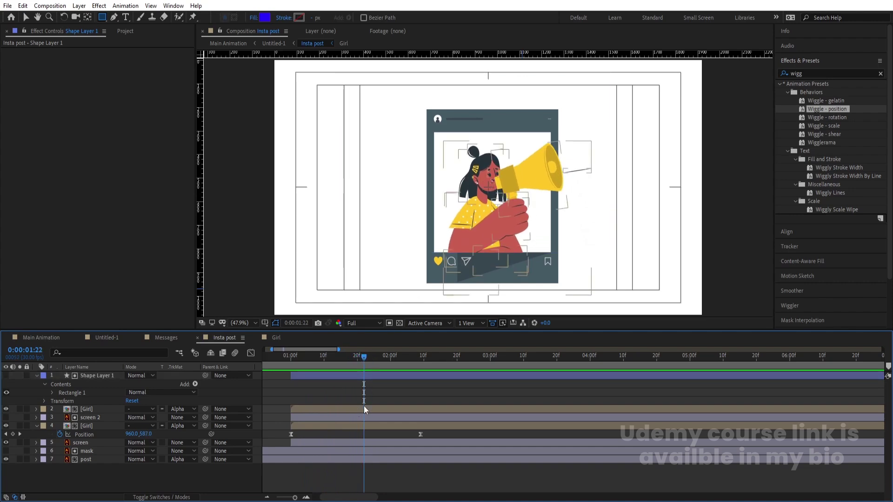
{"action": "double_click", "coordinate": [364, 407]}
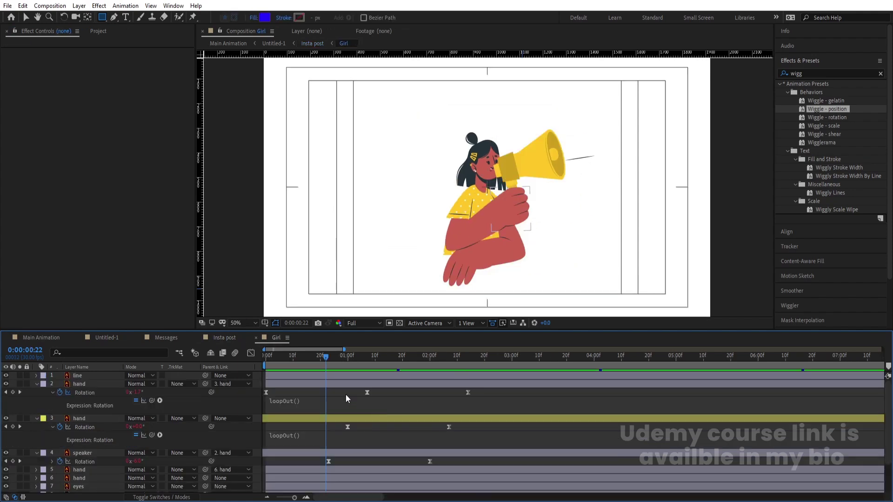
{"action": "key", "text": "u"}
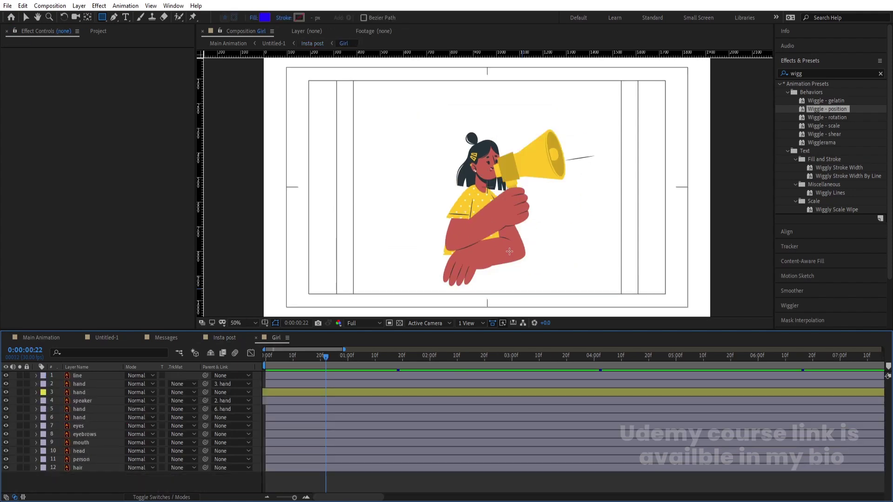
{"action": "key", "text": "v"}
{"action": "left_click", "coordinate": [510, 252]}
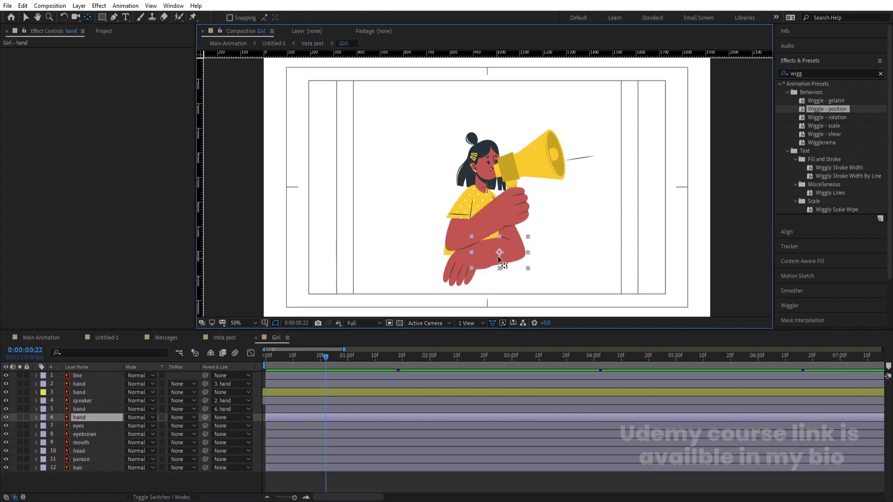
{"action": "left_click_drag", "start_coordinate": [500, 252], "coordinate": [508, 252]}
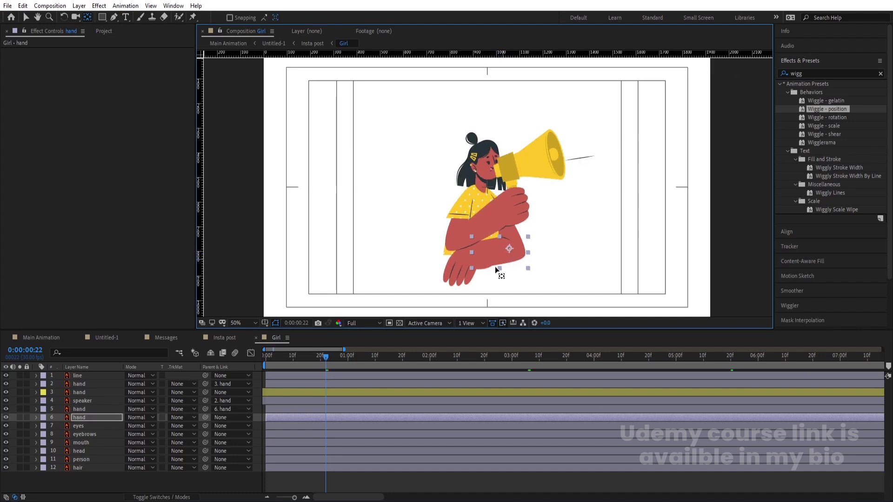
Rotate the lower arm on layer 6 to 39° and move it with its child hand layer above all other layers.
{"action": "key", "text": "r"}
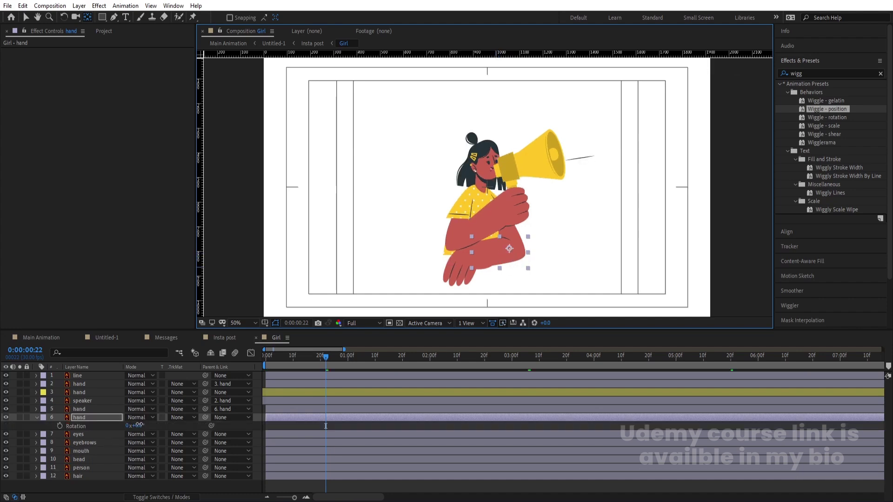
{"action": "left_click_drag", "start_coordinate": [138, 425], "coordinate": [156, 424]}
{"action": "left_click", "coordinate": [85, 409], "text": "ctrl"}
{"action": "left_click_drag", "start_coordinate": [85, 409], "coordinate": [91, 373]}
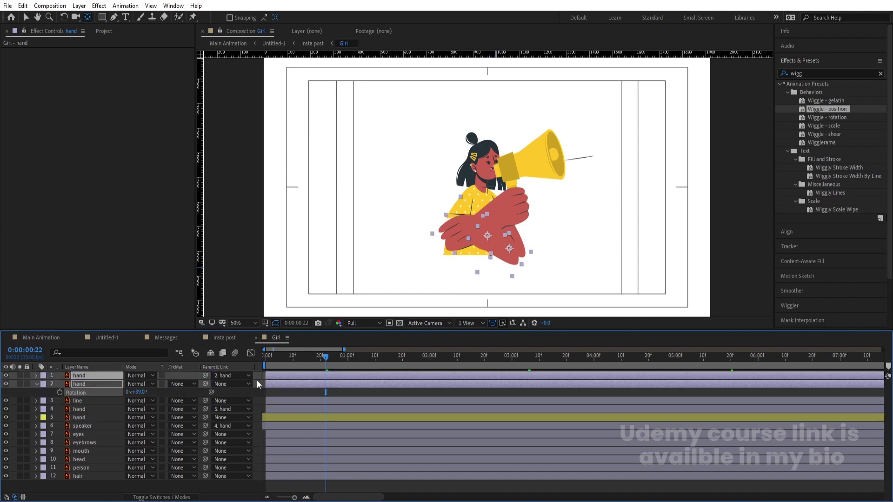
{"action": "key", "text": "F2"}
{"action": "left_click", "coordinate": [218, 338]}
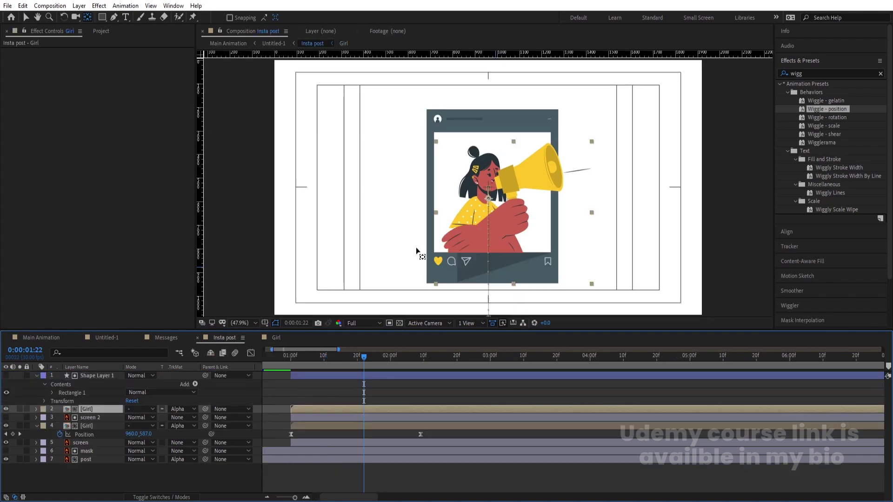
{"action": "left_click", "coordinate": [278, 336]}
Set the lower arm's rotation to 40°, enable position and rotation keyframes, and raise its Y position to 750.1.
{"action": "left_click", "coordinate": [92, 383]}
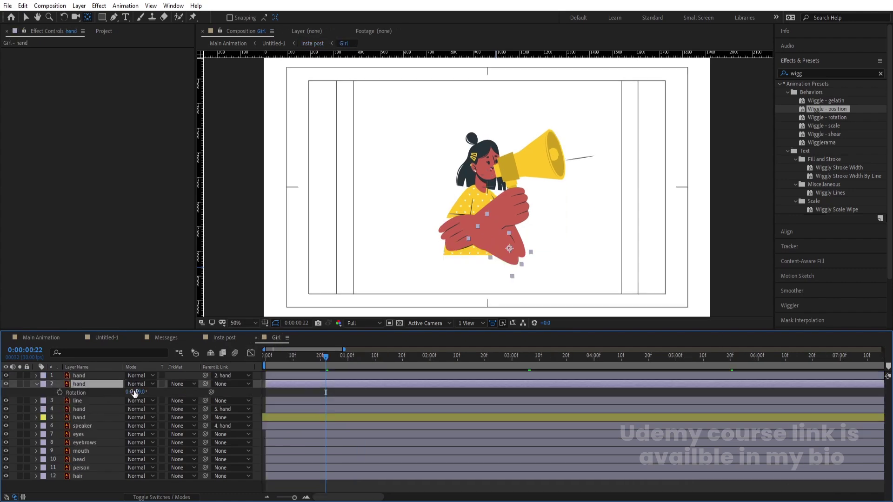
{"action": "left_click_drag", "start_coordinate": [138, 393], "coordinate": [139, 392]}
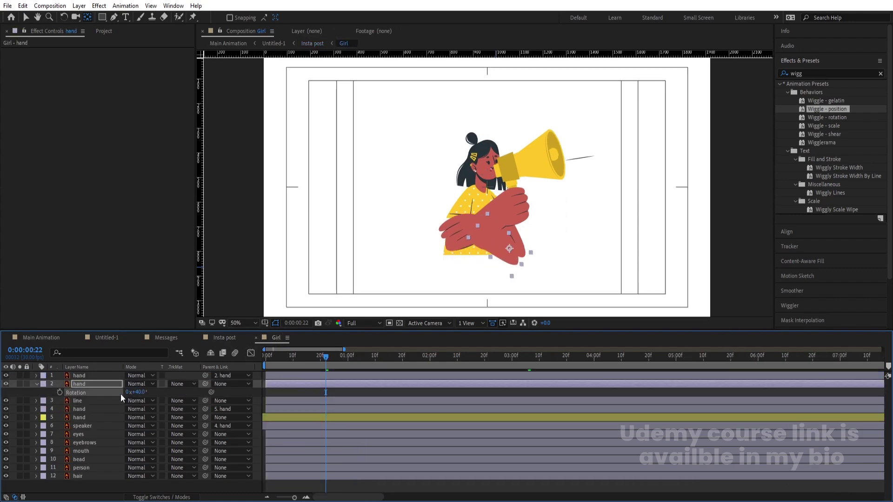
{"action": "left_click", "coordinate": [60, 390]}
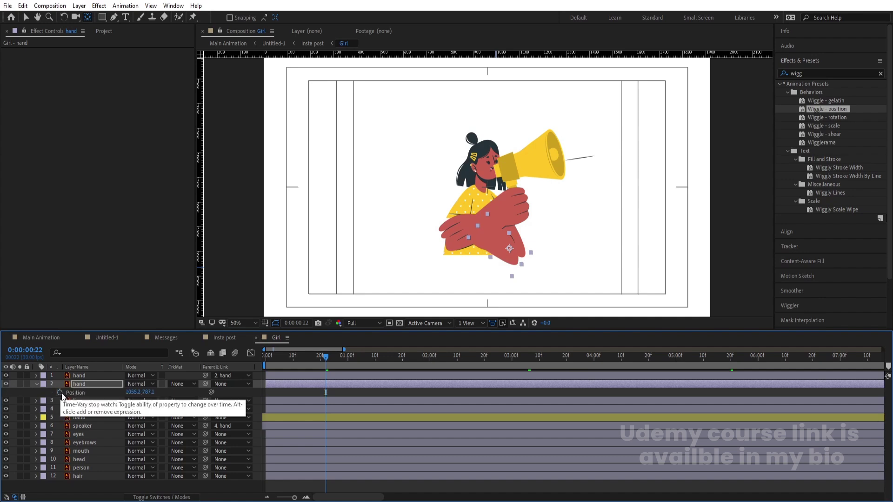
{"action": "key", "text": "alt+shift+p"}
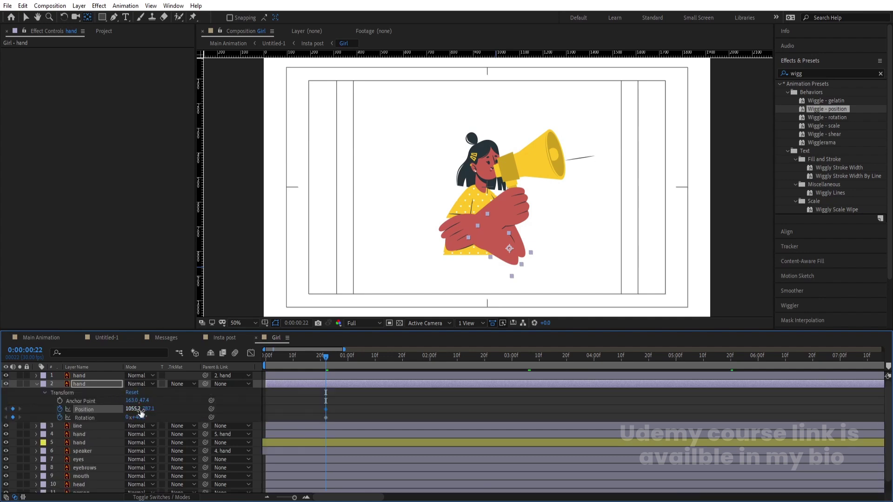
{"action": "left_click_drag", "start_coordinate": [148, 409], "coordinate": [134, 409]}
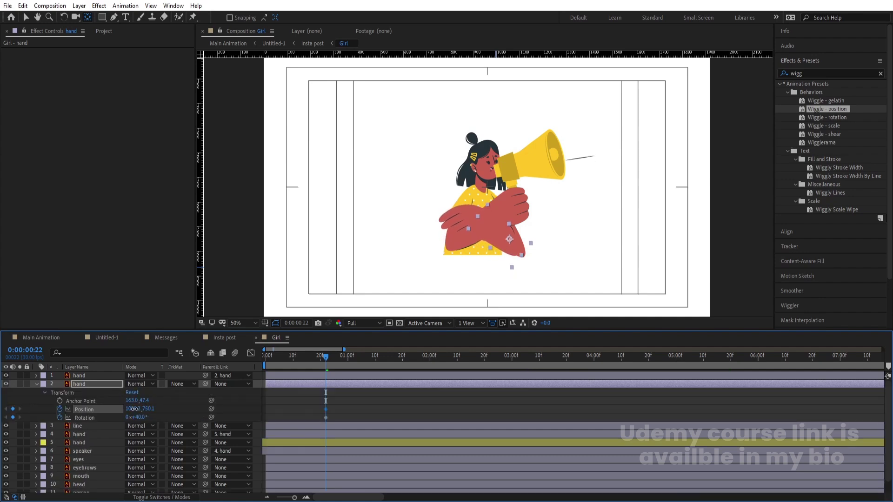
Preview the Insta post, then move the lower arm's position and rotation keyframes in the Girl composition to 0:00:01:04.
{"action": "left_click", "coordinate": [225, 337]}
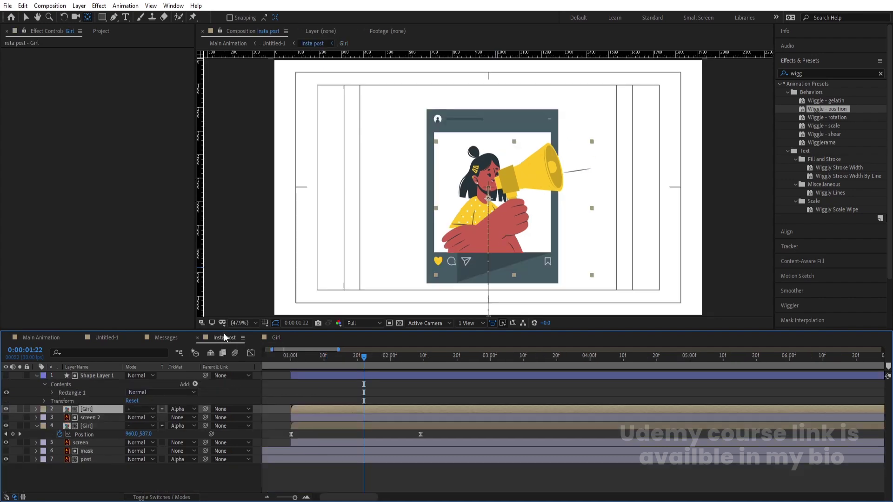
{"action": "key", "text": "space"}
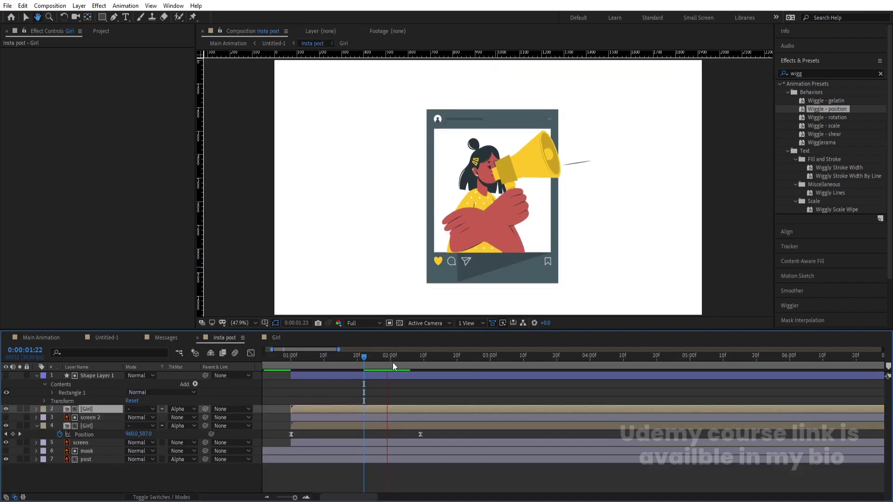
{"action": "key", "text": "space"}
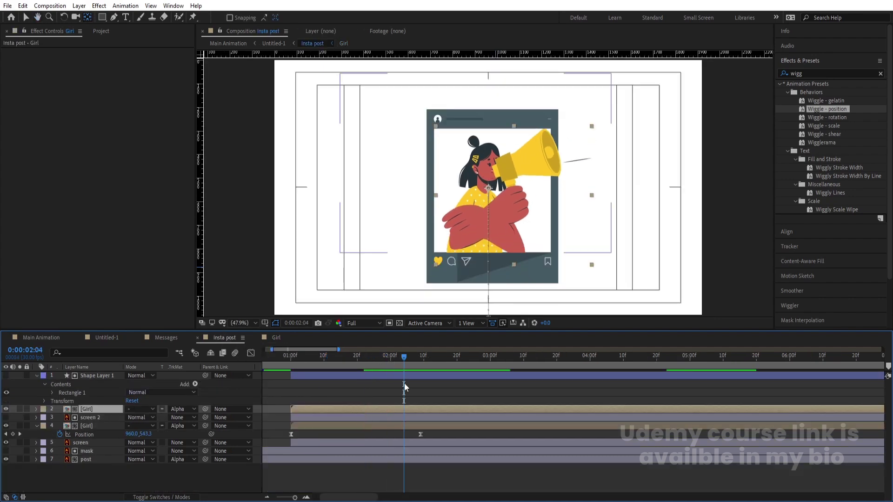
{"action": "double_click", "coordinate": [395, 406]}
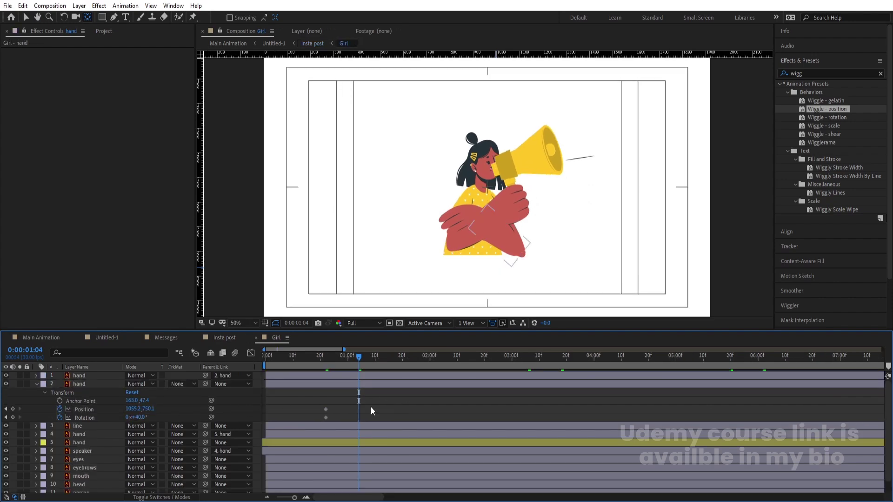
{"action": "key", "text": "Num_Lock"}
{"action": "key", "text": "minus"}
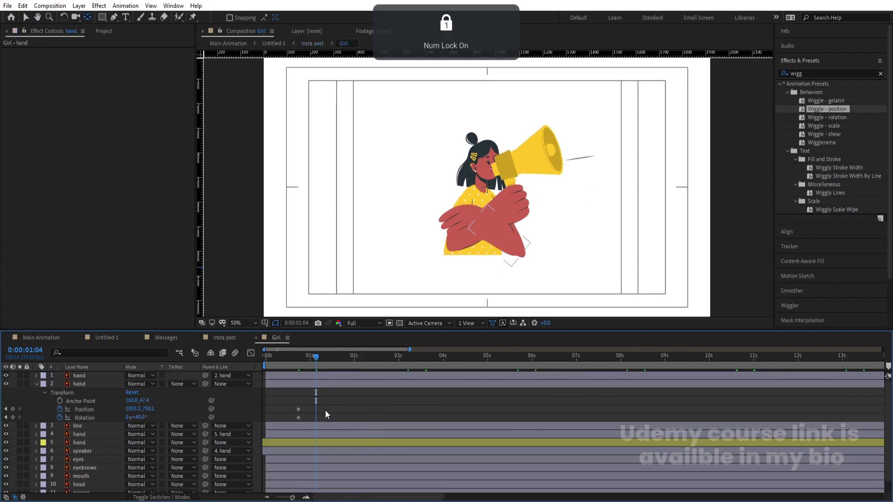
{"action": "left_click", "coordinate": [298, 410]}
{"action": "left_click_drag", "start_coordinate": [311, 412], "coordinate": [315, 412]}
At 0:00:01:27, set the lower arm's rotation to 0° and Y position to 781.1, and apply Easy Ease to its keyframes.
{"action": "key", "text": "space"}
{"action": "left_click", "coordinate": [345, 403]}
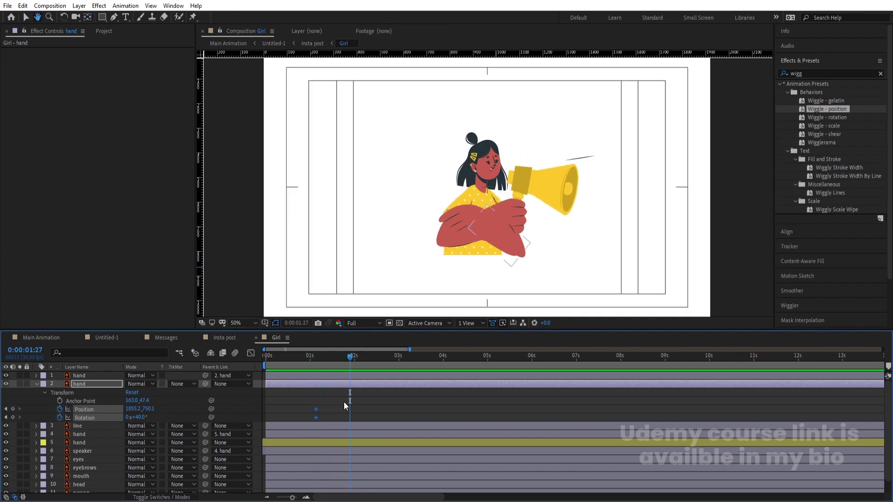
{"action": "left_click", "coordinate": [139, 417]}
{"action": "key", "text": "Return"}
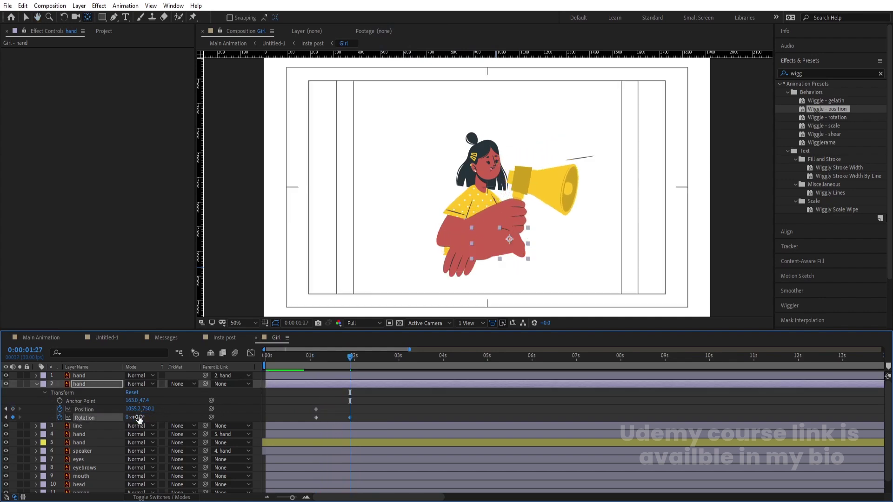
{"action": "left_click_drag", "start_coordinate": [147, 409], "coordinate": [367, 418]}
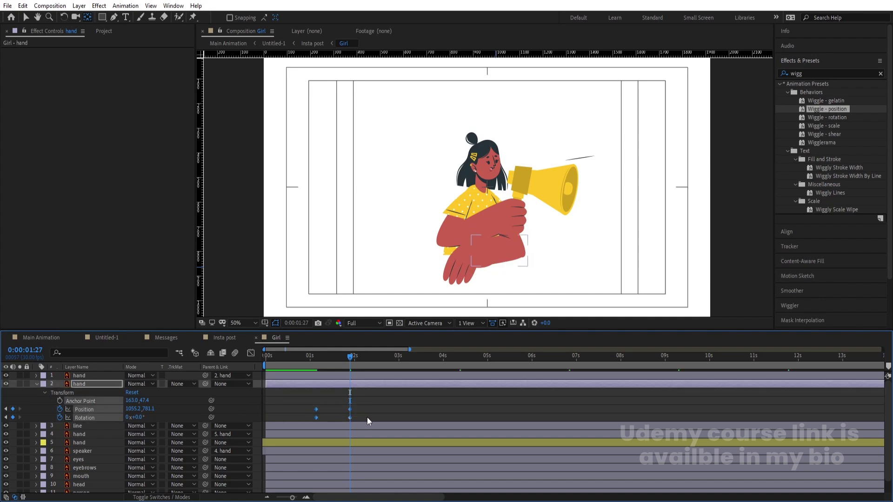
{"action": "key", "text": "F9"}
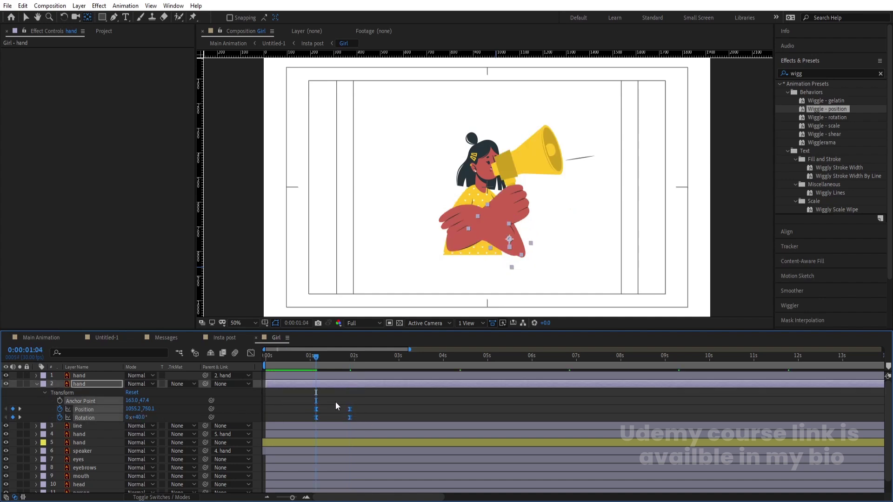
{"action": "left_click", "coordinate": [335, 402]}
Copy the lower arm's final position and rotation keyframes to 0:00:00:15 and preview the motion.
{"action": "left_click", "coordinate": [306, 357]}
{"action": "left_click_drag", "start_coordinate": [306, 359], "coordinate": [288, 359]}
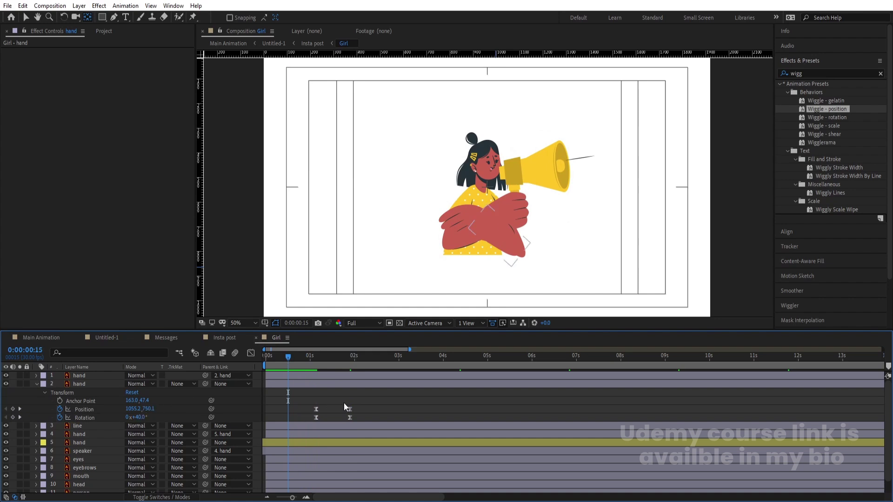
{"action": "left_click_drag", "start_coordinate": [345, 402], "coordinate": [360, 419]}
{"action": "key", "text": "ctrl+v"}
{"action": "key", "text": "space"}
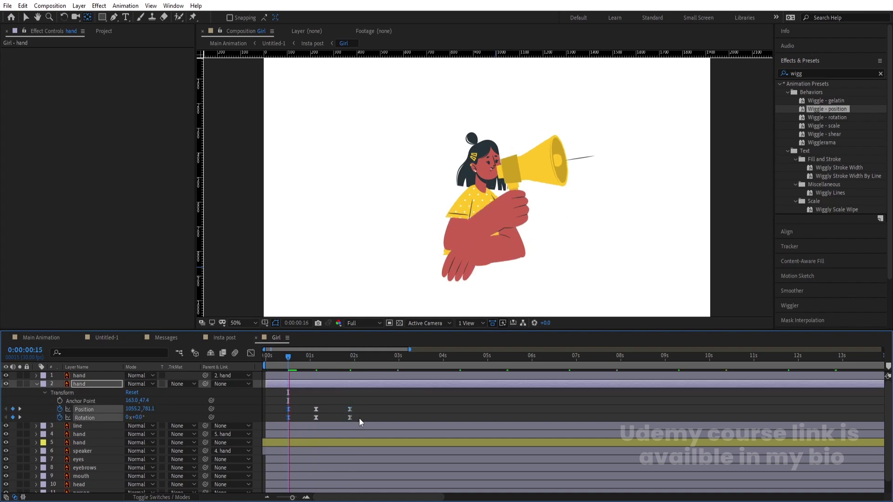
{"action": "key", "text": "space"}
{"action": "left_click", "coordinate": [286, 355]}
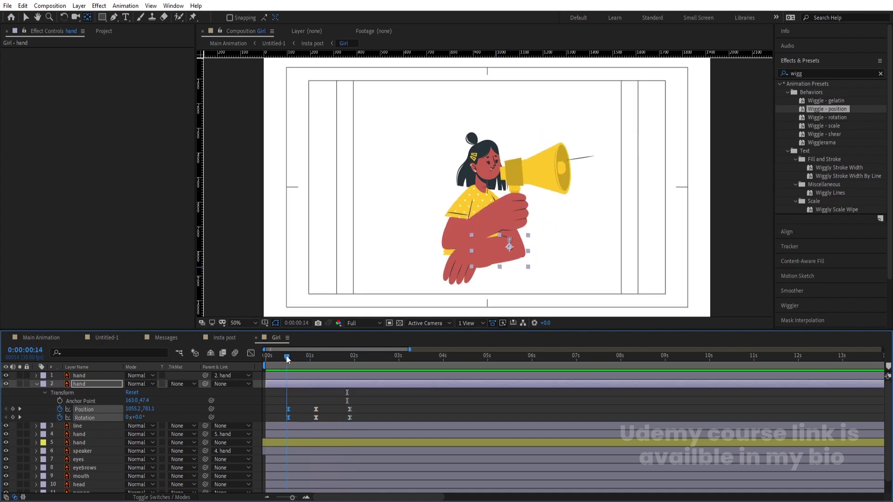
{"action": "key", "text": "space"}
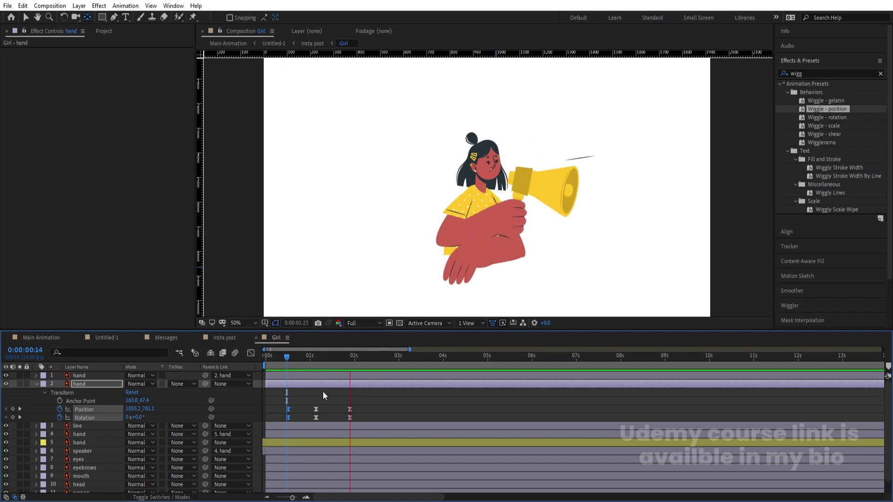
In the Insta post composition, keyframe Shape Layer 1's position at 0:00:02:00 and set its Y position to 682 at 0:00:02:13.
{"action": "left_click", "coordinate": [225, 337]}
{"action": "left_click_drag", "start_coordinate": [411, 356], "coordinate": [390, 366]}
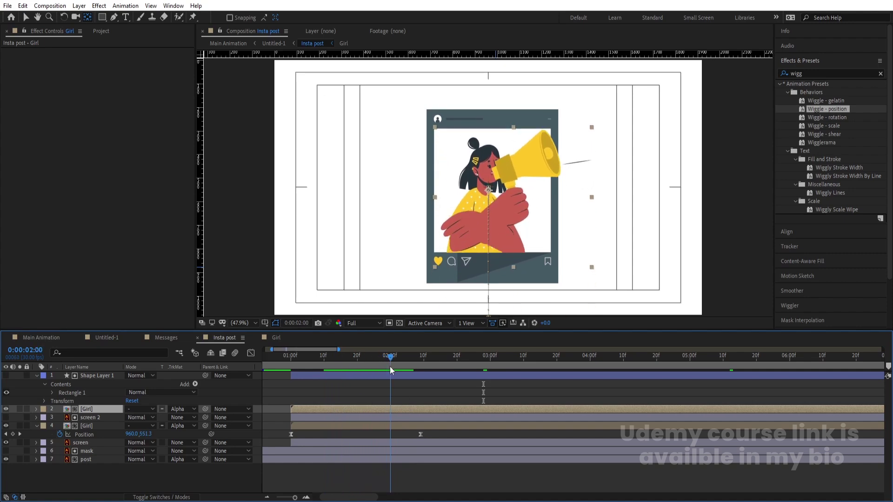
{"action": "left_click", "coordinate": [103, 376]}
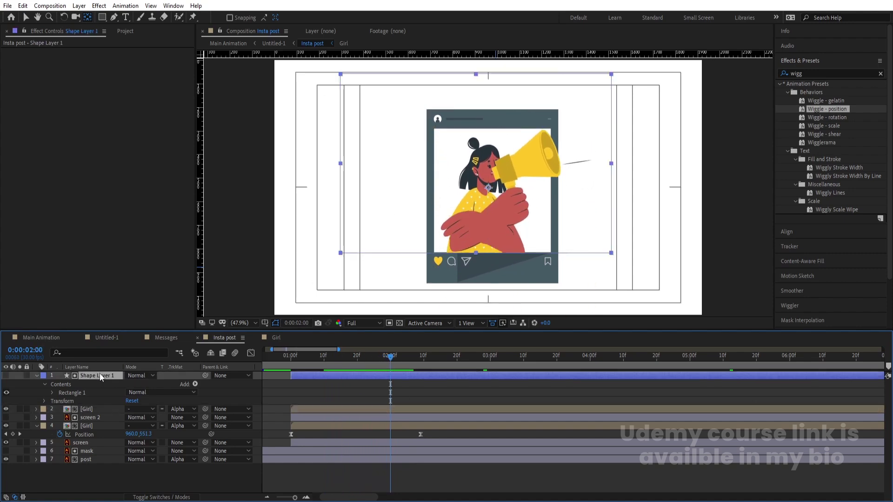
{"action": "key", "text": "p"}
{"action": "left_click", "coordinate": [61, 385]}
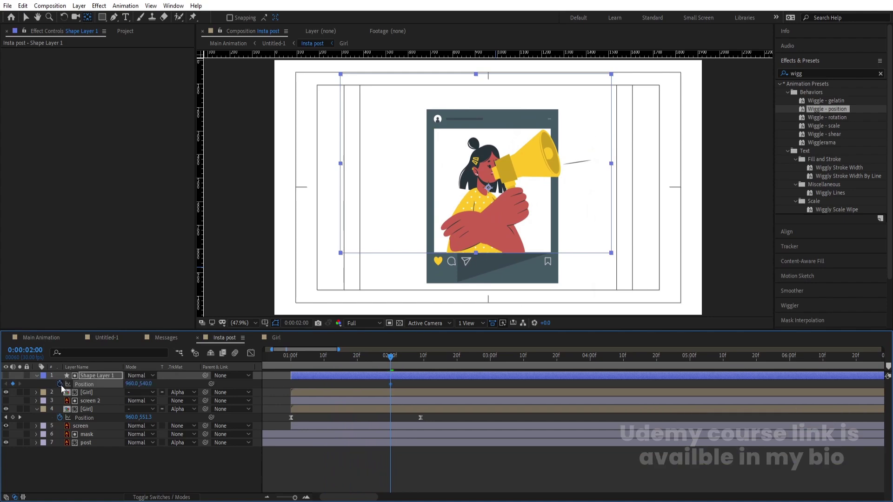
{"action": "key", "text": "space"}
{"action": "key", "text": "space"}
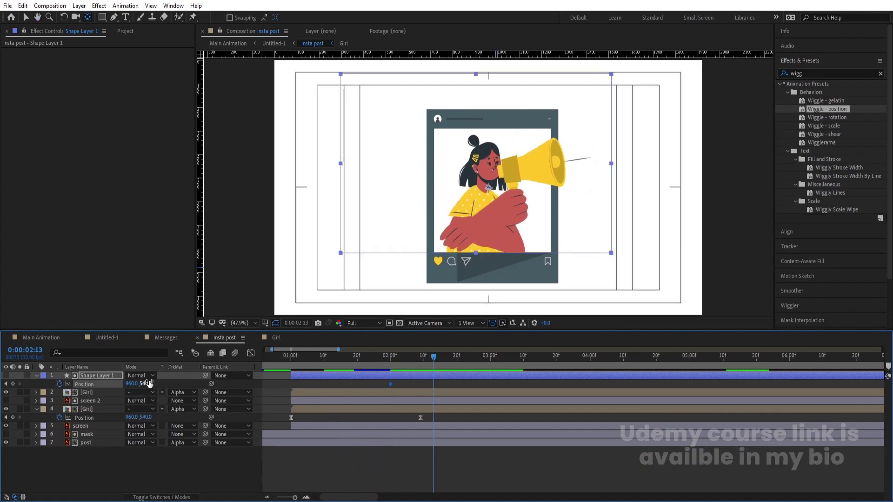
{"action": "left_click_drag", "start_coordinate": [149, 384], "coordinate": [205, 382]}
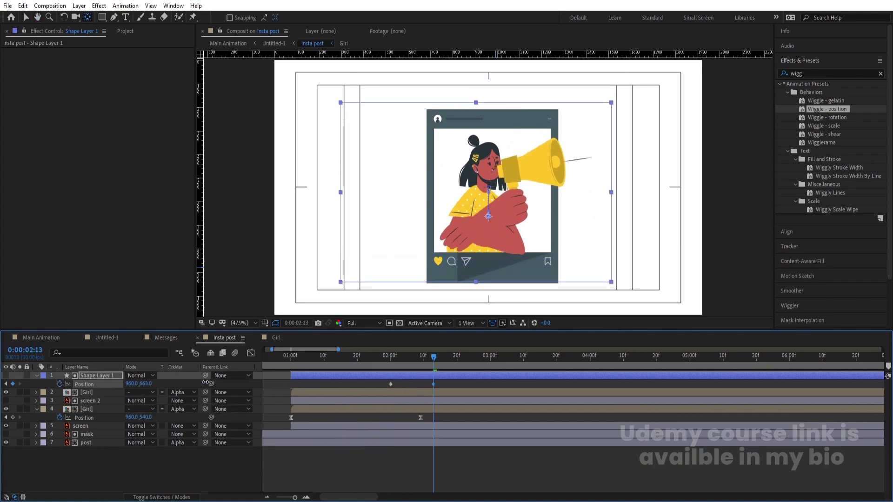
Preview the Insta post animation from the start, examining how the girl's hand comes out over the post's lower edge.
{"action": "key", "text": "space"}
{"action": "key", "text": "space"}
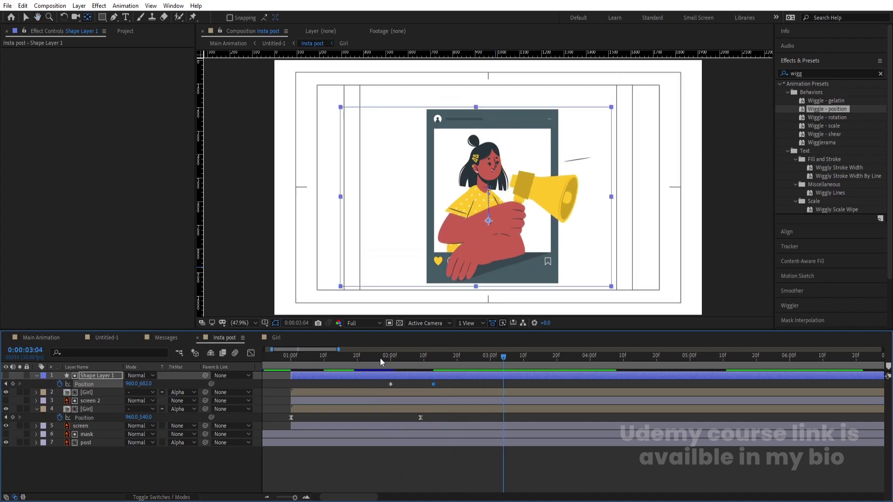
{"action": "left_click", "coordinate": [331, 358]}
{"action": "key", "text": "space"}
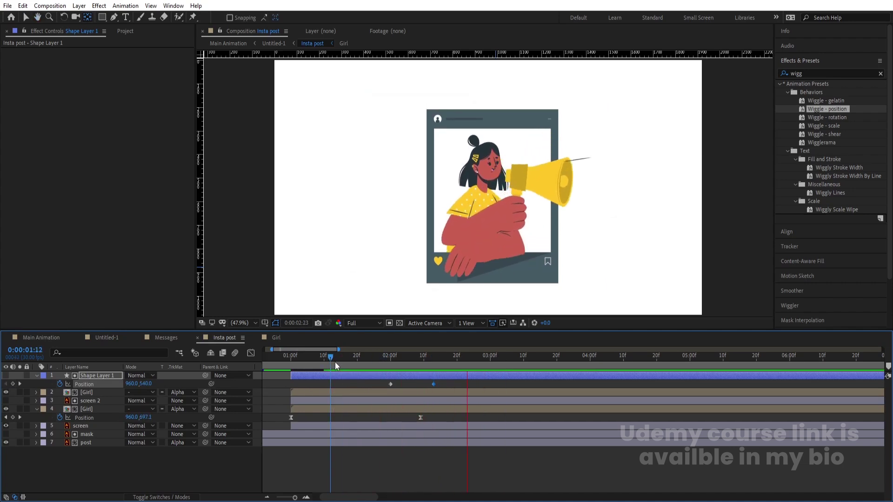
{"action": "key", "text": "space"}
{"action": "left_click_drag", "start_coordinate": [396, 359], "coordinate": [283, 369]}
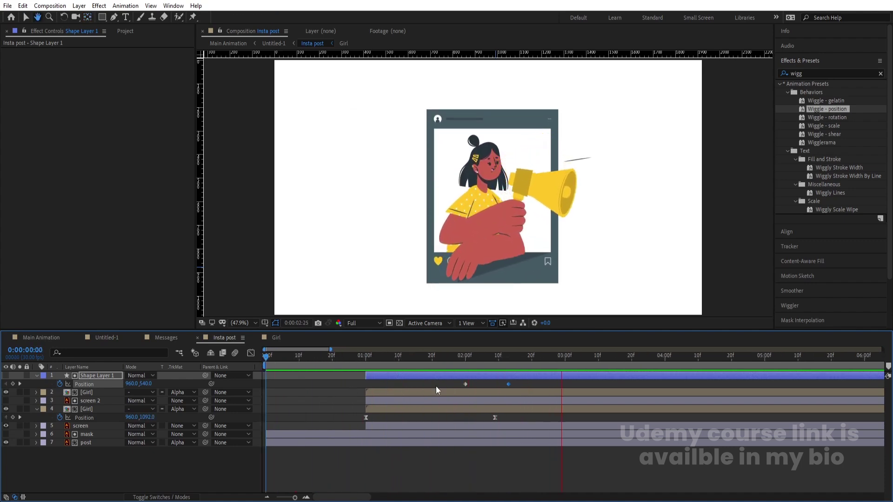
{"action": "key", "text": "space"}
{"action": "key", "text": "space"}
{"action": "key", "text": "space"}
{"action": "key", "text": "space"}
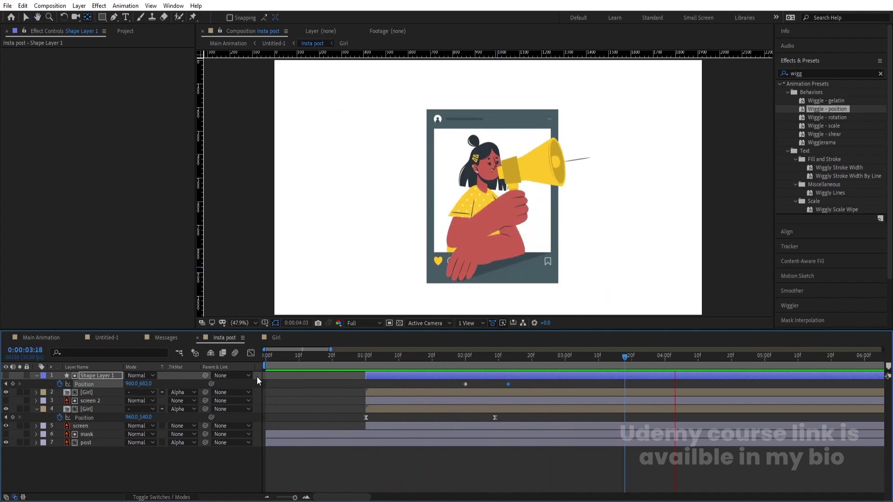
In the Girl composition, set the rotation of the topmost hand layer to 6° at 0:00:00:00.
{"action": "left_click", "coordinate": [281, 336]}
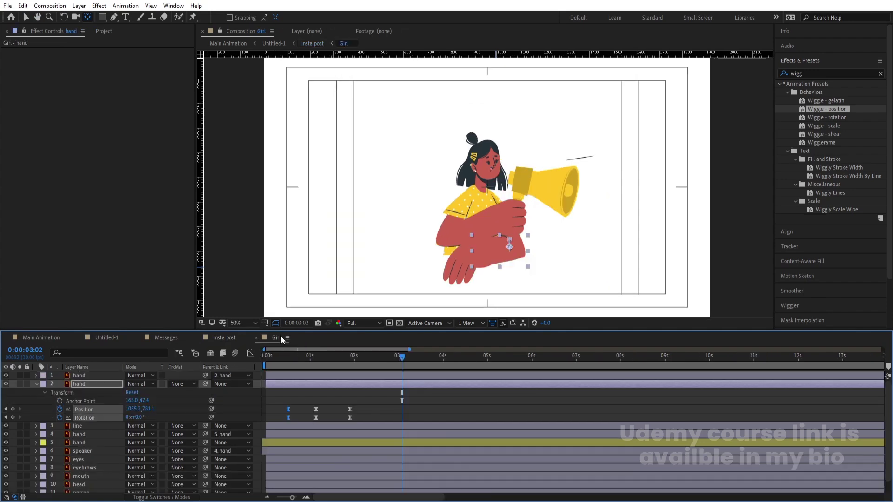
{"action": "left_click", "coordinate": [356, 377]}
{"action": "left_click_drag", "start_coordinate": [369, 360], "coordinate": [232, 359]}
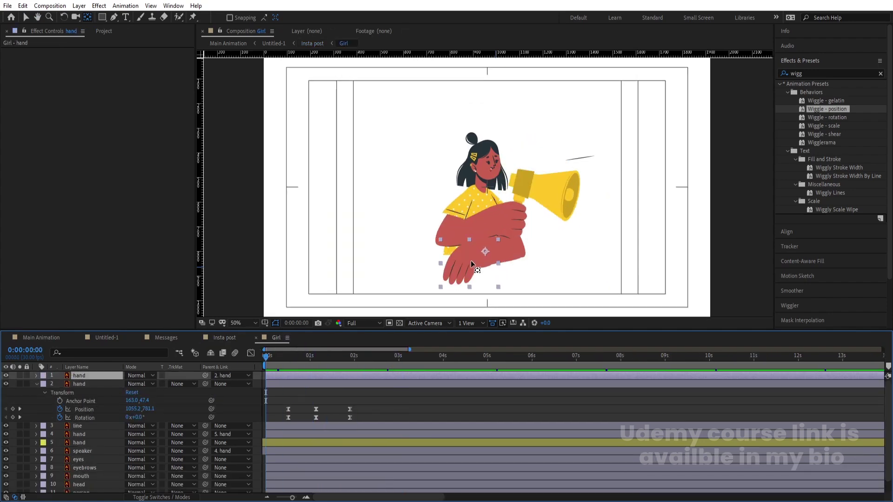
{"action": "key", "text": "r"}
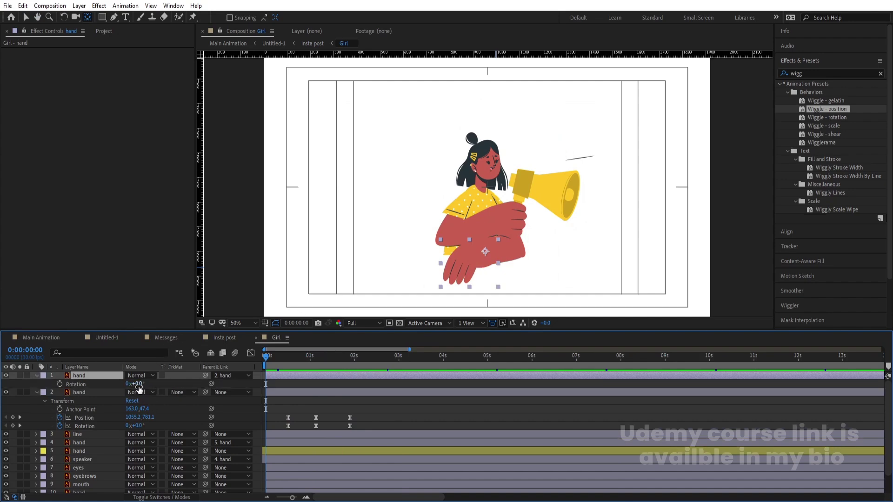
{"action": "left_click", "coordinate": [139, 385]}
{"action": "type", "text": "4"}
{"action": "key", "text": "Return"}
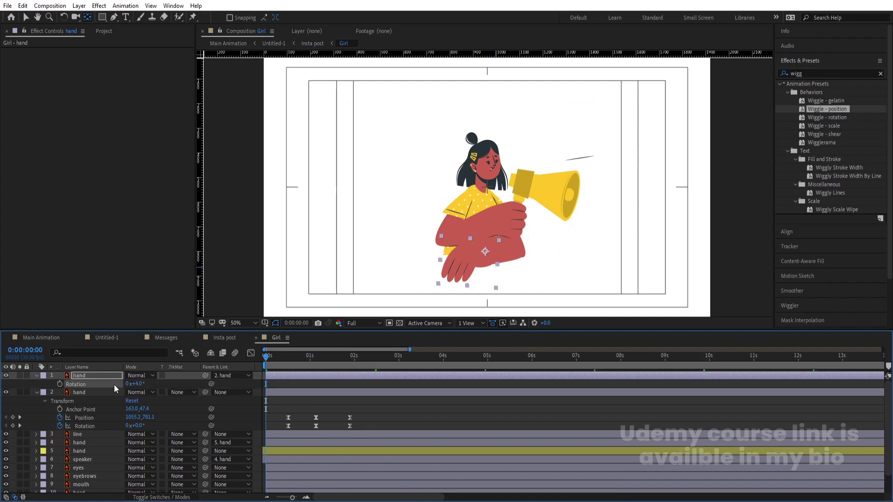
{"action": "left_click_drag", "start_coordinate": [136, 387], "coordinate": [138, 387]}
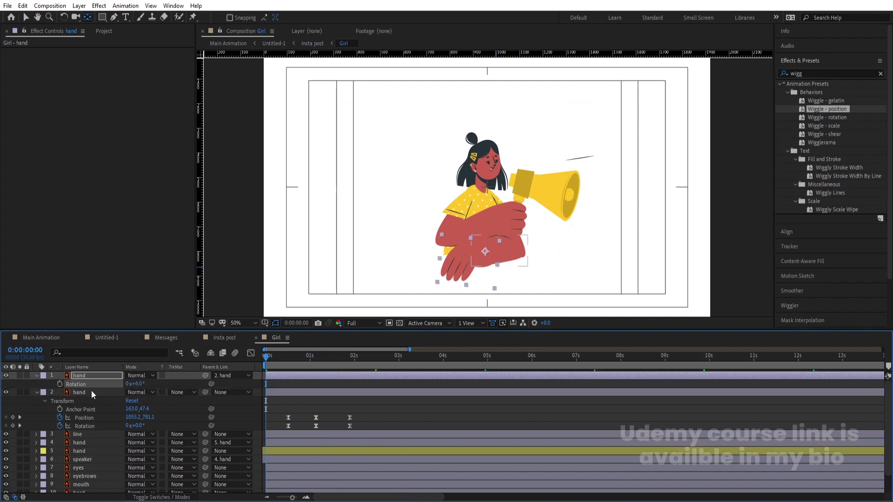
Keyframe the topmost hand layer's rotation at 6° at 0:00:00:00, -6° at 0:00:01:00 and 6° at 0:00:02:00, with Easy Ease.
{"action": "left_click", "coordinate": [59, 384]}
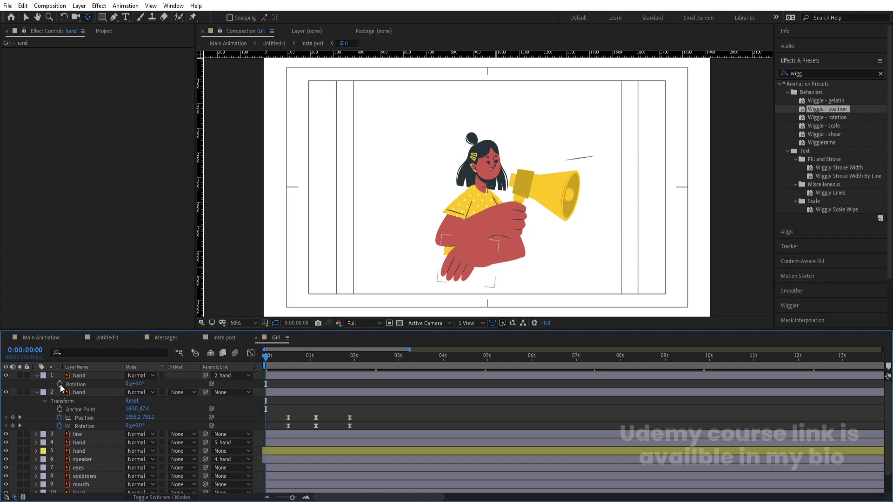
{"action": "left_click", "coordinate": [312, 361]}
{"action": "left_click_drag", "start_coordinate": [312, 361], "coordinate": [310, 361]}
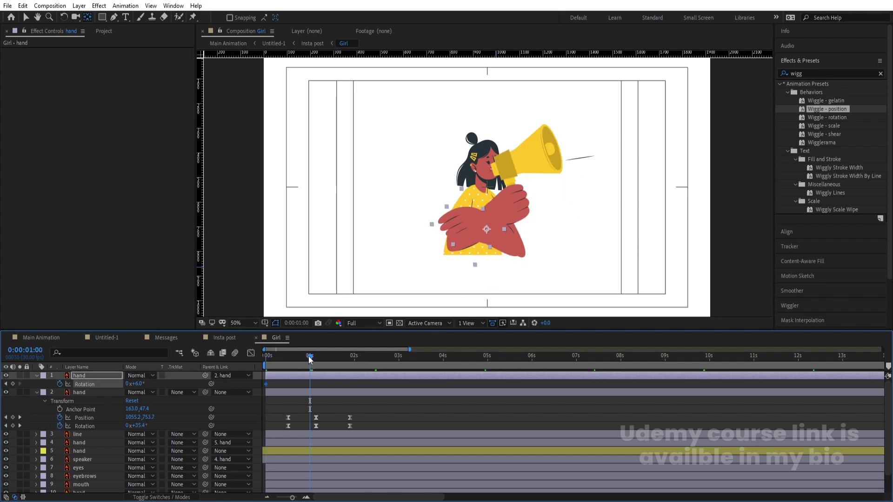
{"action": "left_click", "coordinate": [139, 384]}
{"action": "key", "text": "Return"}
{"action": "left_click", "coordinate": [354, 356]}
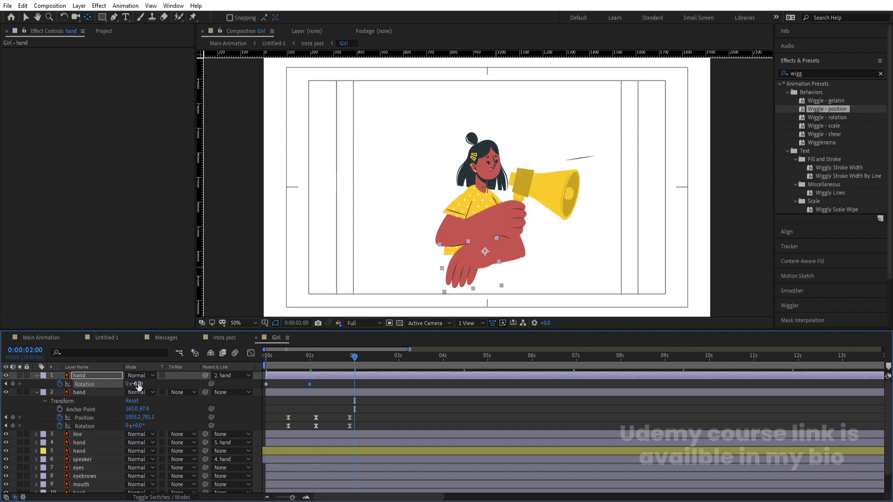
{"action": "left_click", "coordinate": [139, 385]}
{"action": "type", "text": "6"}
{"action": "key", "text": "Return"}
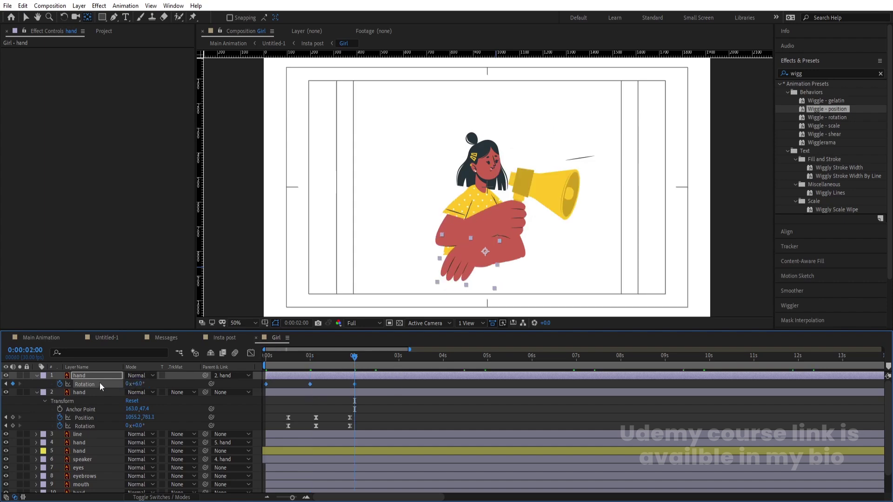
Add a loopOut() expression to the topmost hand's rotation and preview the waving motion from the start.
{"action": "left_click", "coordinate": [61, 382], "text": "alt"}
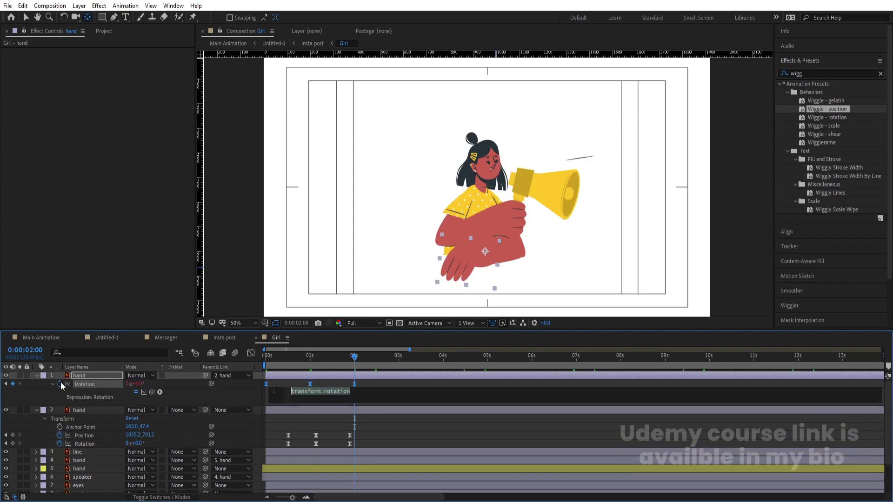
{"action": "type", "text": "loop"}
{"action": "key", "text": "Down"}
{"action": "key", "text": "Down"}
{"action": "key", "text": "Return"}
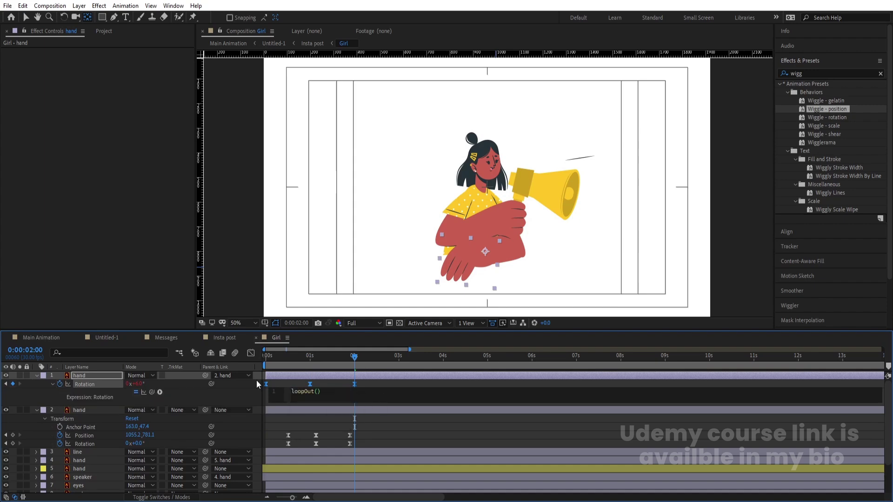
{"action": "key", "text": "KP_Enter"}
{"action": "left_click", "coordinate": [278, 360]}
{"action": "key", "text": "space"}
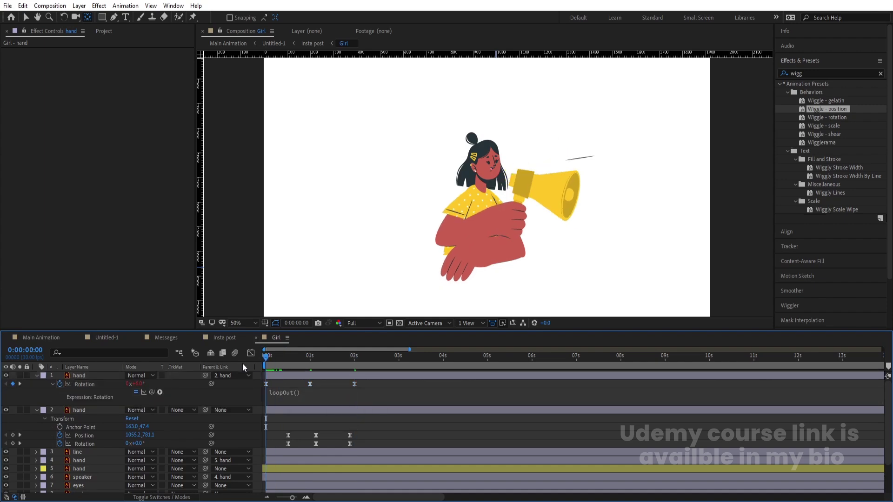
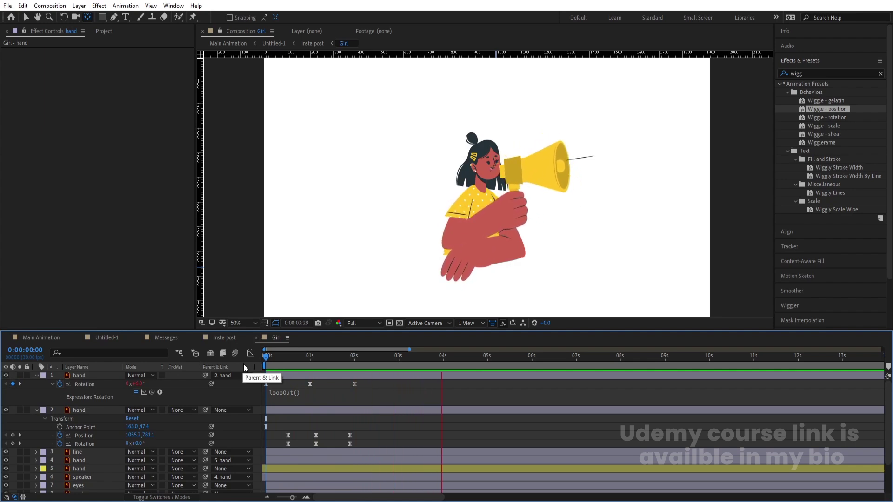
{"action": "key", "text": "space"}
Move the line layer beside the megaphone to the top of the layer stack and collapse the hand layers' properties.
{"action": "key", "text": "apostrophe"}
{"action": "left_click_drag", "start_coordinate": [317, 359], "coordinate": [331, 362]}
{"action": "key", "text": "v"}
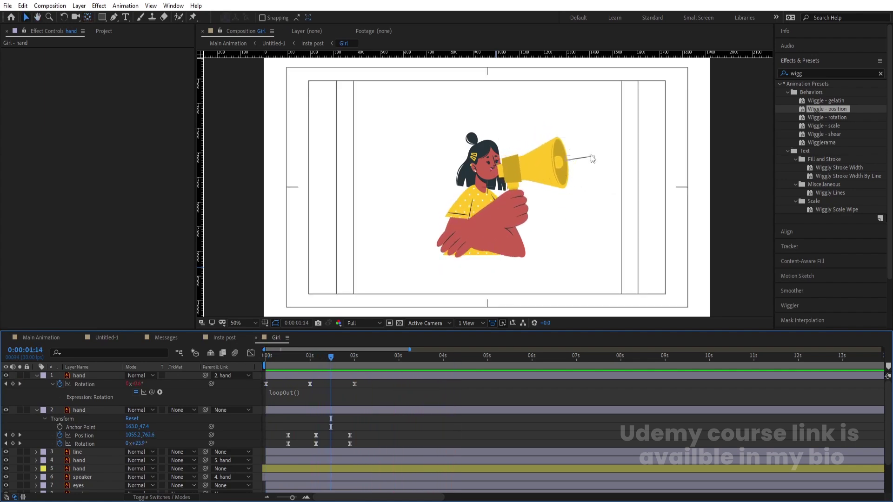
{"action": "left_click", "coordinate": [587, 158]}
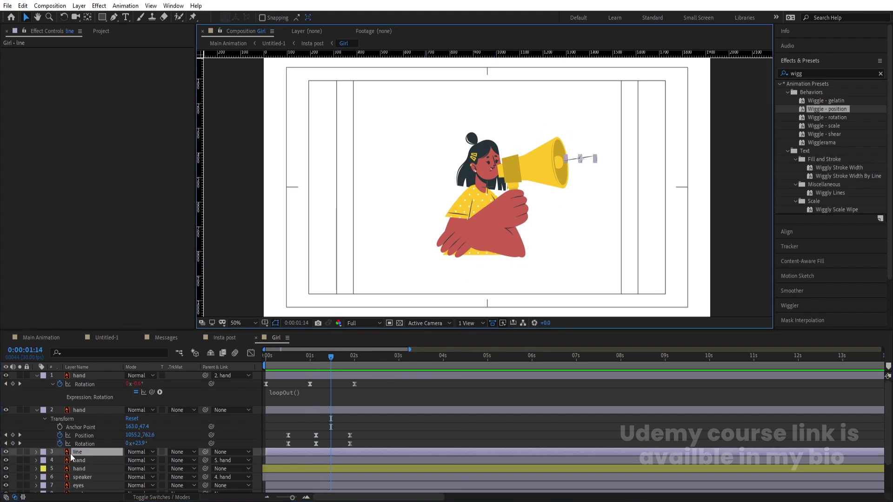
{"action": "left_click_drag", "start_coordinate": [75, 453], "coordinate": [69, 375]}
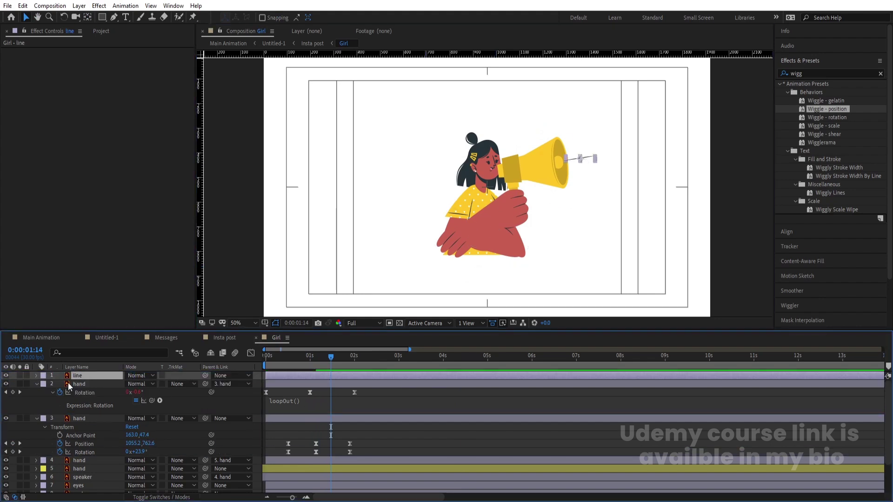
{"action": "left_click", "coordinate": [37, 384]}
{"action": "left_click", "coordinate": [36, 393]}
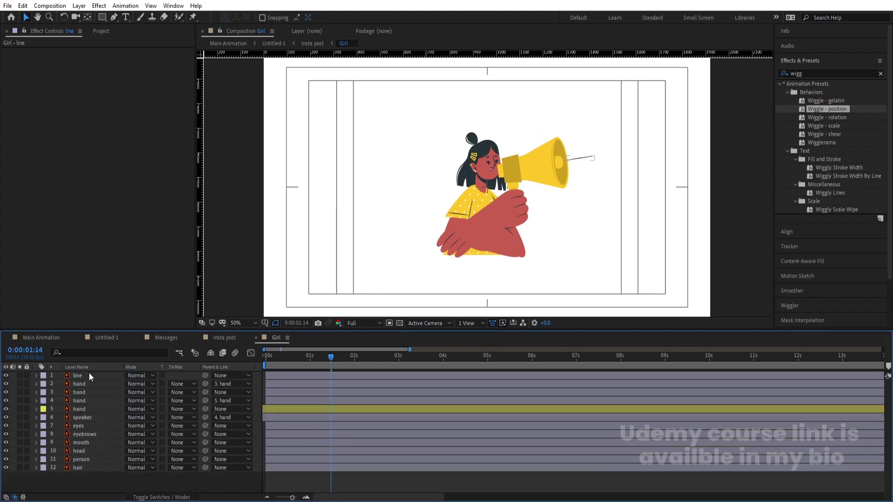
Move the line layer's anchor point to the end of the line nearest the megaphone.
{"action": "left_click", "coordinate": [77, 375]}
{"action": "scroll", "coordinate": [581, 160], "scroll_direction": "up", "scroll_amount": 5}
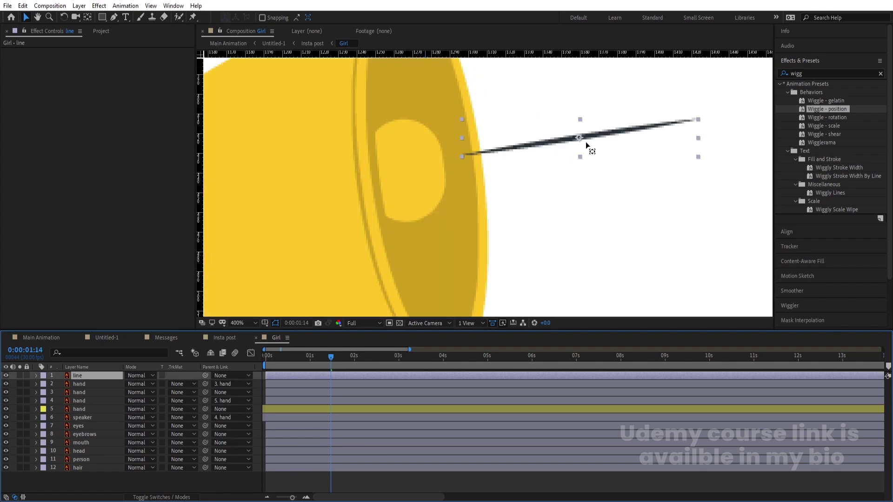
{"action": "key", "text": "y"}
{"action": "left_click_drag", "start_coordinate": [580, 138], "coordinate": [462, 158]}
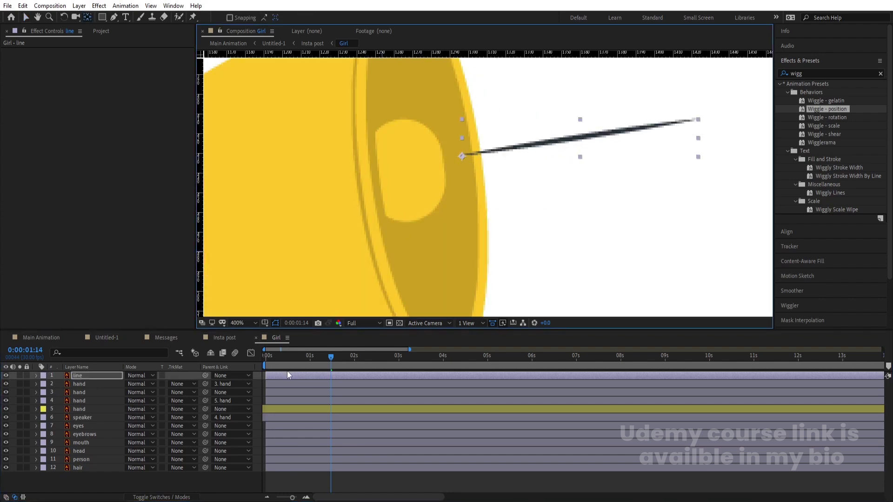
Solo the line layer and keyframe its scale from 0:00:00:00, reaching 170% at 0:00:01:20.
{"action": "key", "text": "Home"}
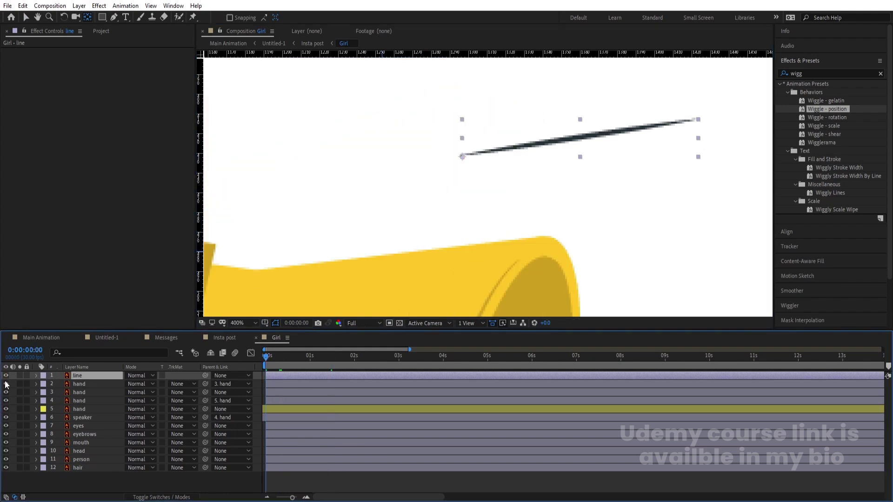
{"action": "left_click", "coordinate": [19, 375]}
{"action": "key", "text": "r"}
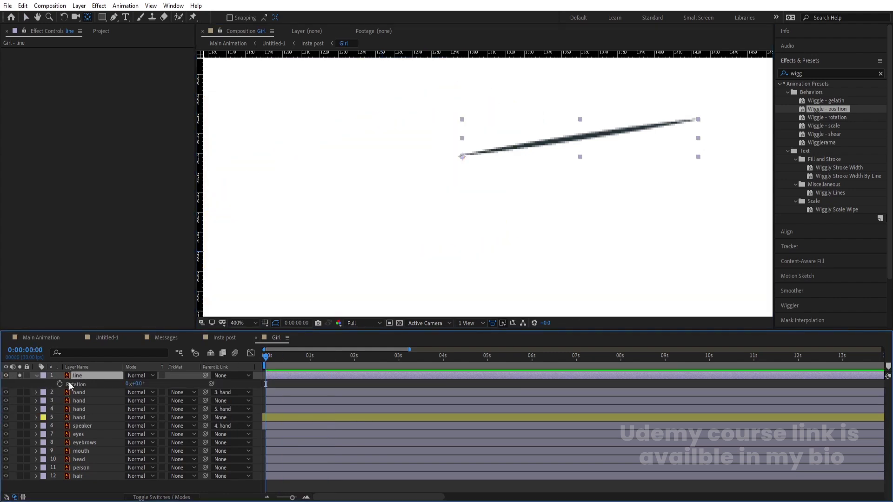
{"action": "key", "text": "s"}
{"action": "left_click", "coordinate": [60, 384]}
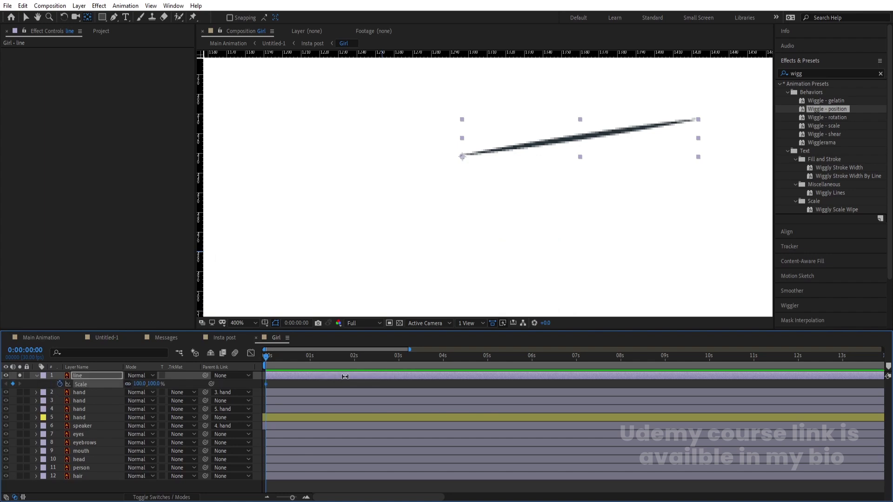
{"action": "key", "text": "equal"}
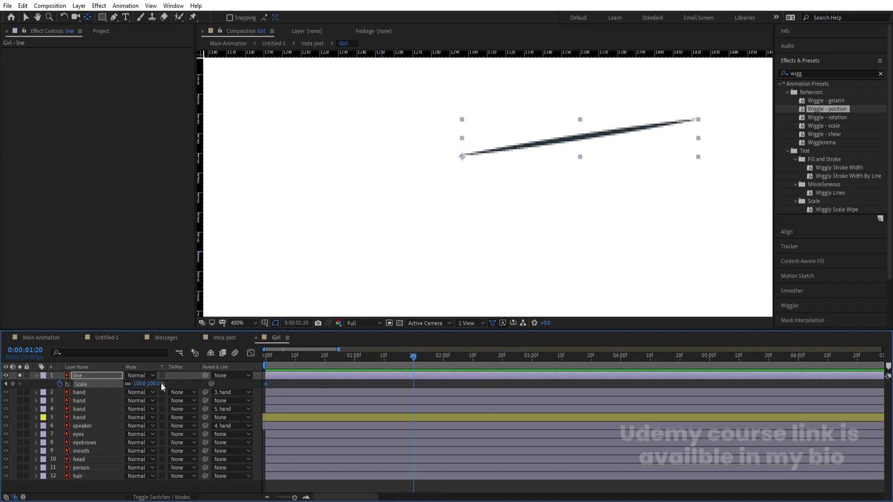
{"action": "mouse_move", "coordinate": [141, 384]}
{"action": "left_mouse_down"}
{"action": "mouse_move", "coordinate": [165, 384]}
{"action": "mouse_move", "coordinate": [148, 384]}
{"action": "left_mouse_up"}
{"action": "key", "text": "comma"}
{"action": "key", "text": "comma"}
{"action": "key", "text": "Home"}
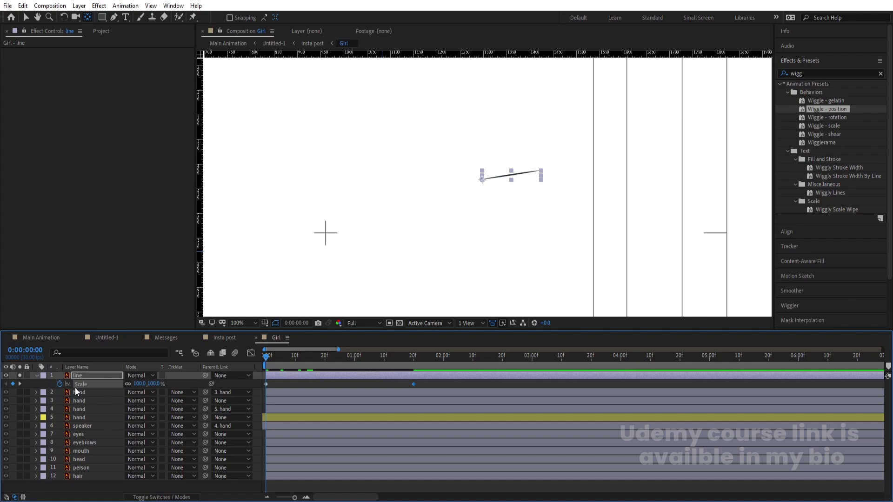
Keyframe the line's opacity at 100% at 0:00:00:00 and 0% at 0:00:01:20.
{"action": "key", "text": "t"}
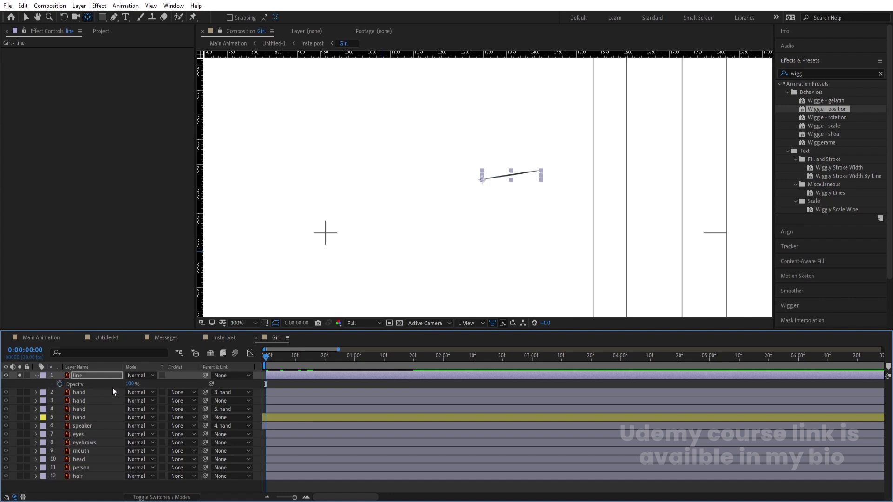
{"action": "left_click", "coordinate": [59, 385]}
{"action": "key", "text": "shift+s"}
{"action": "key", "text": "k"}
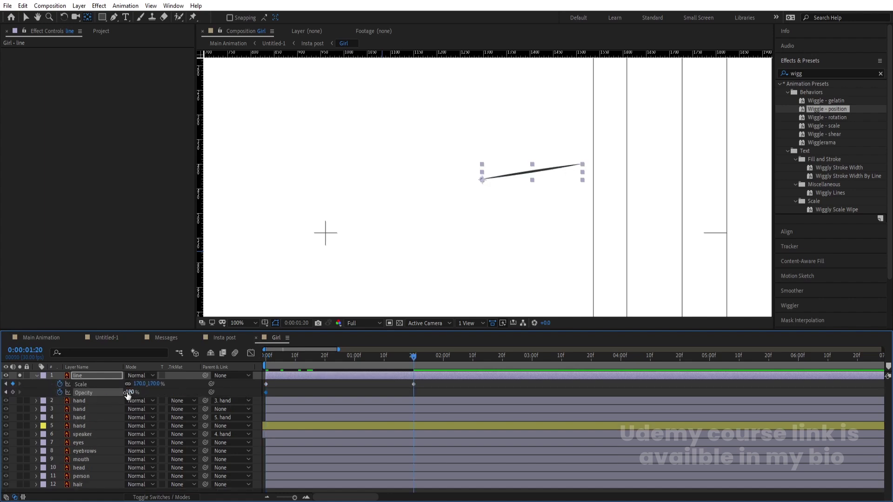
{"action": "left_click_drag", "start_coordinate": [128, 394], "coordinate": [77, 394]}
{"action": "key", "text": "Home"}
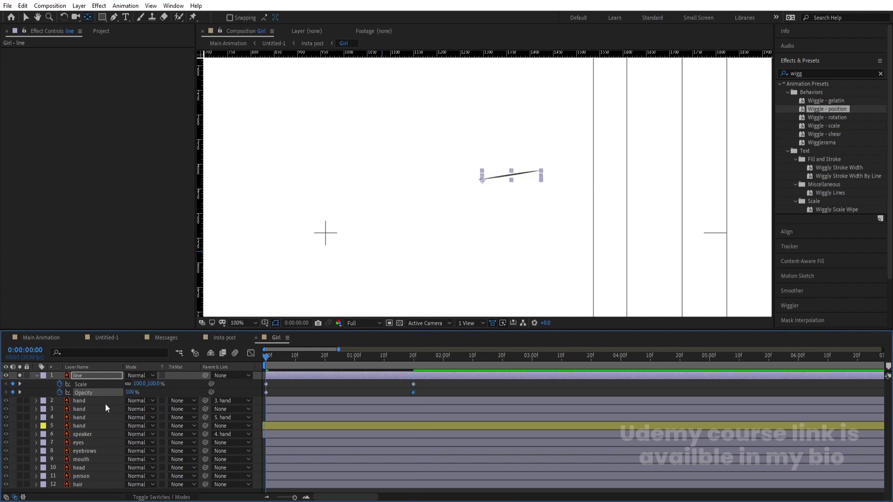
Set the line's scale to 0% at 0:00:00:00 and preview its growth and fade.
{"action": "left_click", "coordinate": [138, 387]}
{"action": "type", "text": "0"}
{"action": "key", "text": "Return"}
{"action": "key", "text": "space"}
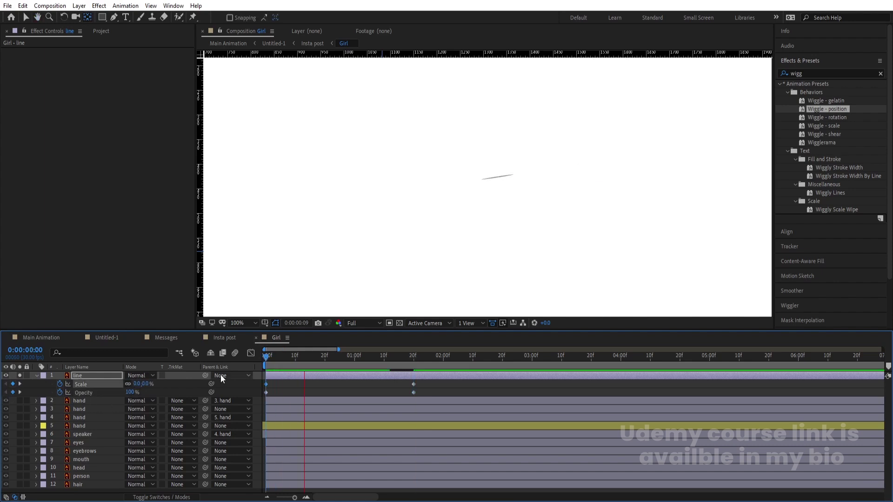
{"action": "key", "text": "space"}
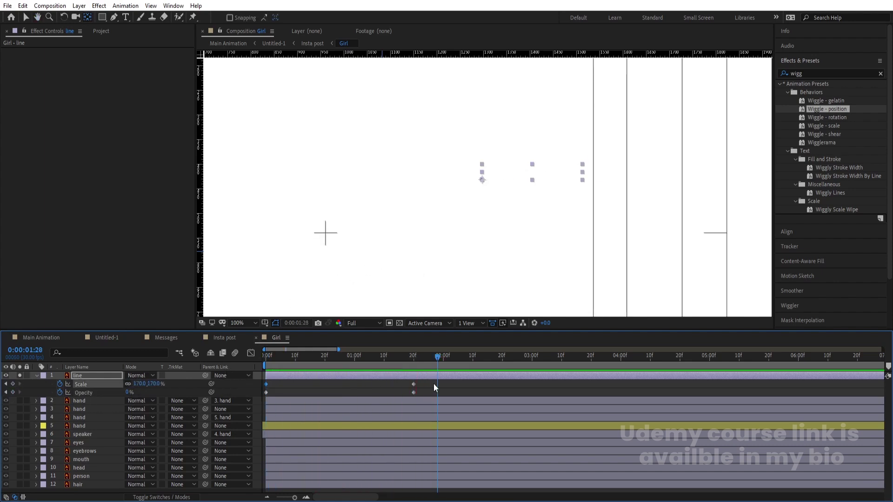
Apply Easy Ease to all of the line's scale and opacity keyframes and preview the result.
{"action": "left_click_drag", "start_coordinate": [434, 388], "coordinate": [258, 406]}
{"action": "key", "text": "F9"}
{"action": "key", "text": "j"}
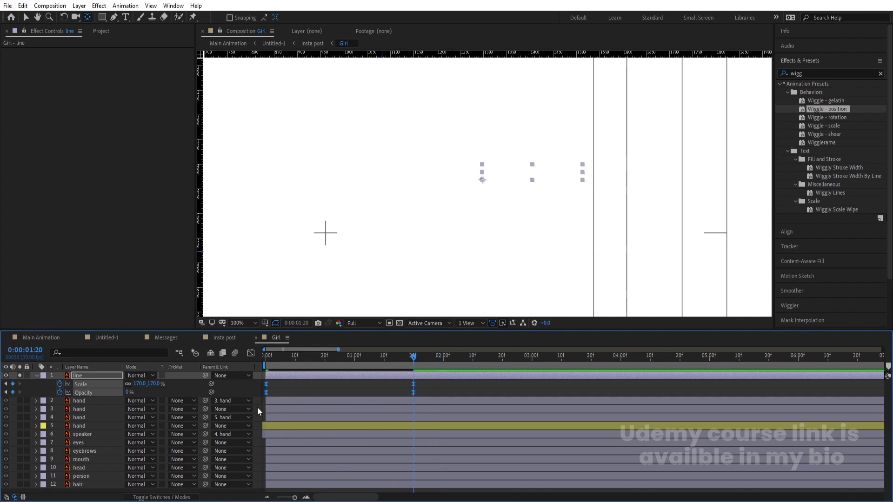
{"action": "key", "text": "Home"}
{"action": "key", "text": "space"}
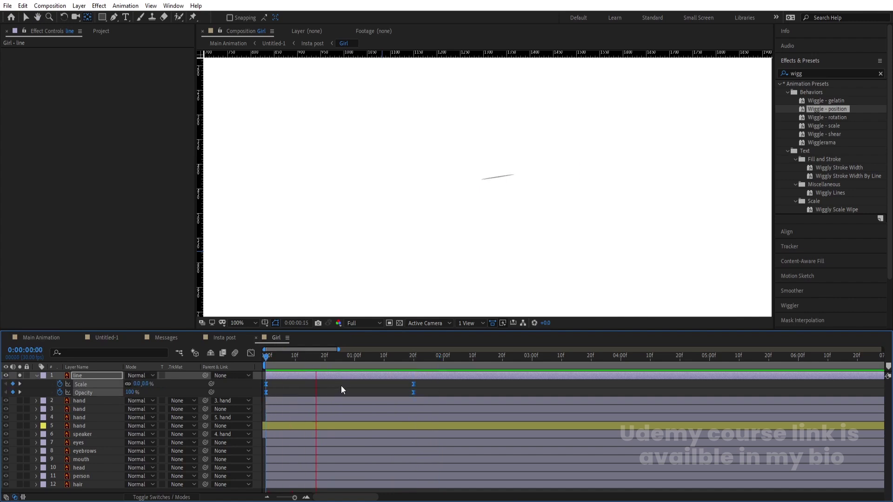
{"action": "left_click", "coordinate": [341, 379]}
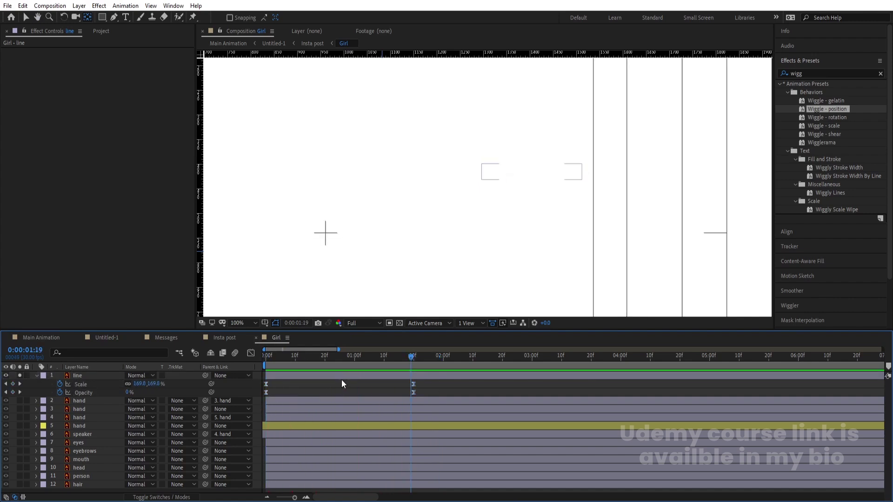
Add a loopOut() expression to the line's opacity and copy the same expression to its scale.
{"action": "left_click", "coordinate": [60, 392], "text": "alt"}
{"action": "type", "text": "loop"}
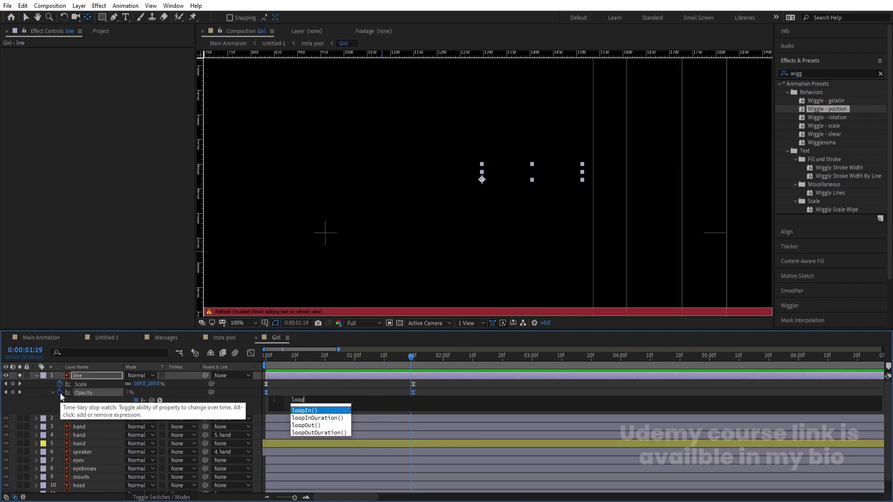
{"action": "key", "text": "Down"}
{"action": "key", "text": "Down"}
{"action": "key", "text": "Return"}
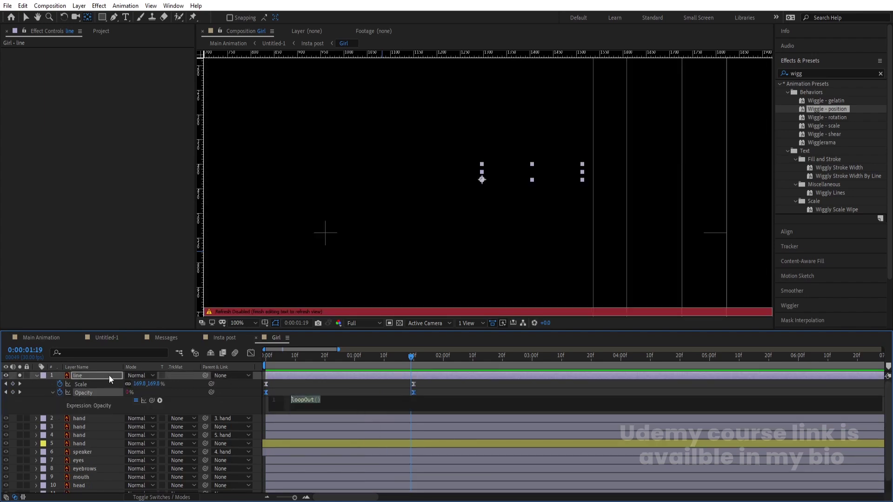
{"action": "key", "text": "ctrl+c"}
{"action": "left_click", "coordinate": [60, 384], "text": "alt"}
{"action": "key", "text": "ctrl+v"}
{"action": "left_click", "coordinate": [281, 382]}
{"action": "key", "text": "Home"}
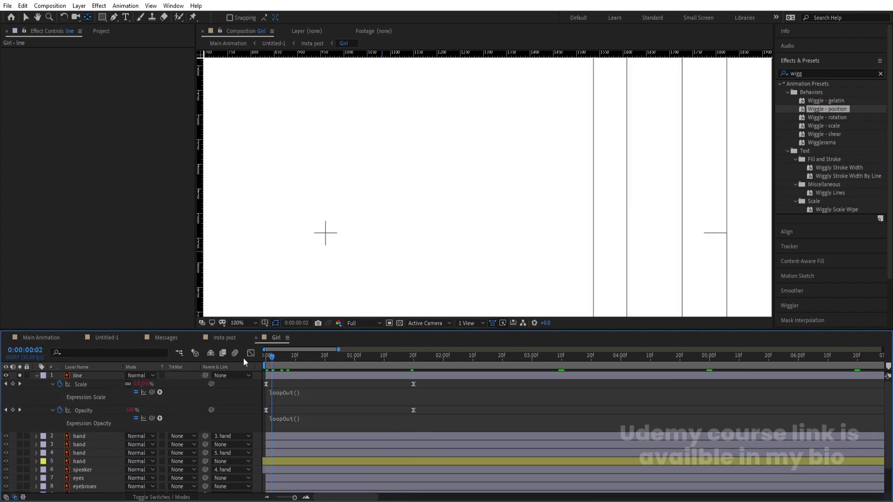
Move the line's final scale and opacity keyframes to 0:00:01:00 and preview the loop.
{"action": "left_click_drag", "start_coordinate": [395, 387], "coordinate": [439, 415]}
{"action": "left_click_drag", "start_coordinate": [414, 384], "coordinate": [356, 385]}
{"action": "key", "text": "space"}
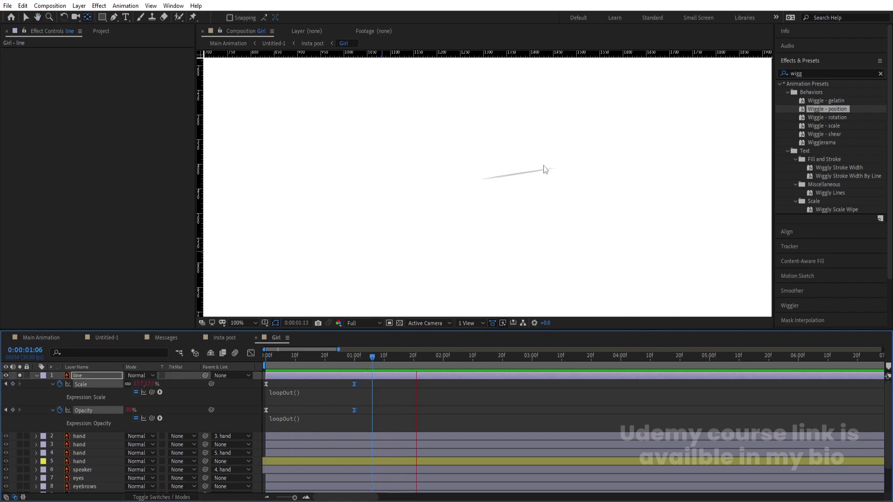
At 0:00:00:13, duplicate the line layer and reveal the rotation of both the original and the copy.
{"action": "left_click_drag", "start_coordinate": [354, 365], "coordinate": [304, 361]}
{"action": "left_click", "coordinate": [308, 381]}
{"action": "left_click", "coordinate": [167, 375]}
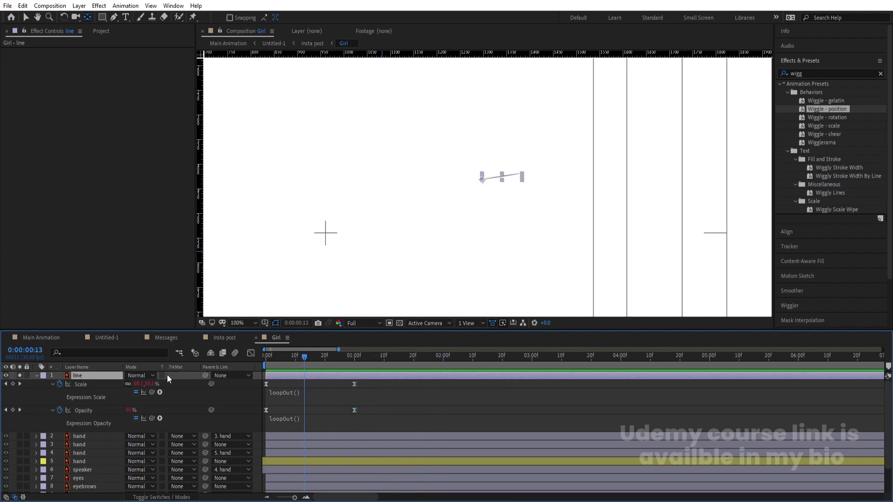
{"action": "key", "text": "ctrl+d"}
{"action": "key", "text": "r"}
{"action": "left_click", "coordinate": [93, 393]}
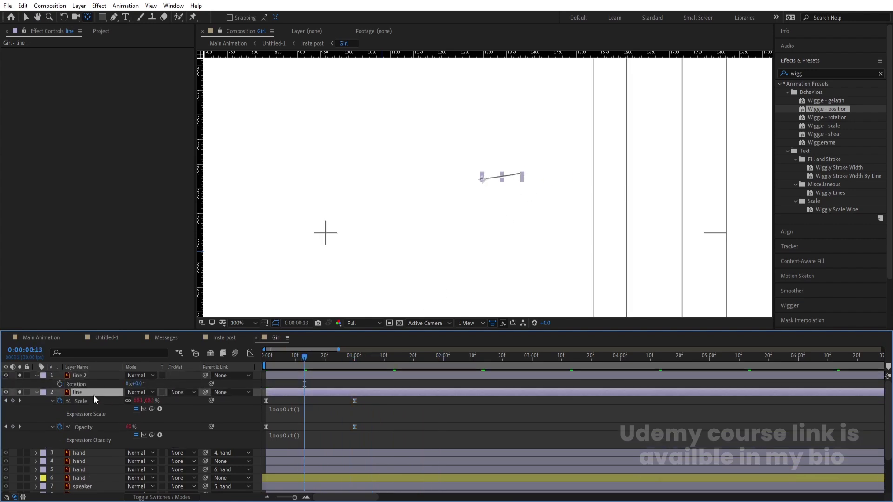
{"action": "key", "text": "r"}
Try rotating the line copy by 30° and by 20°.
{"action": "left_click", "coordinate": [138, 384]}
{"action": "type", "text": "30"}
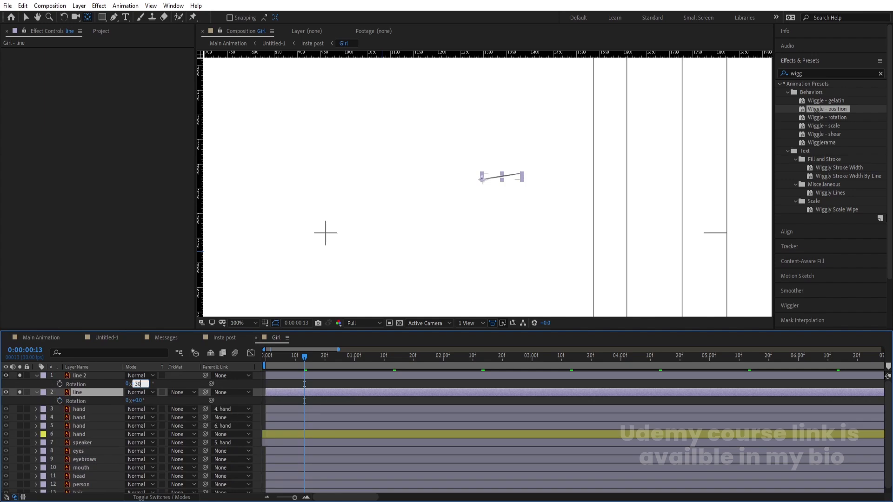
{"action": "key", "text": "Return"}
{"action": "left_click", "coordinate": [138, 384]}
{"action": "type", "text": "20"}
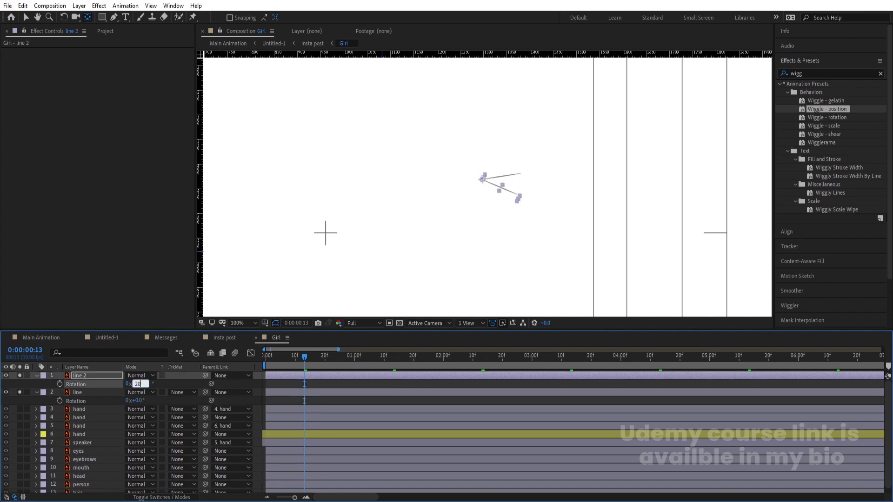
{"action": "key", "text": "Return"}
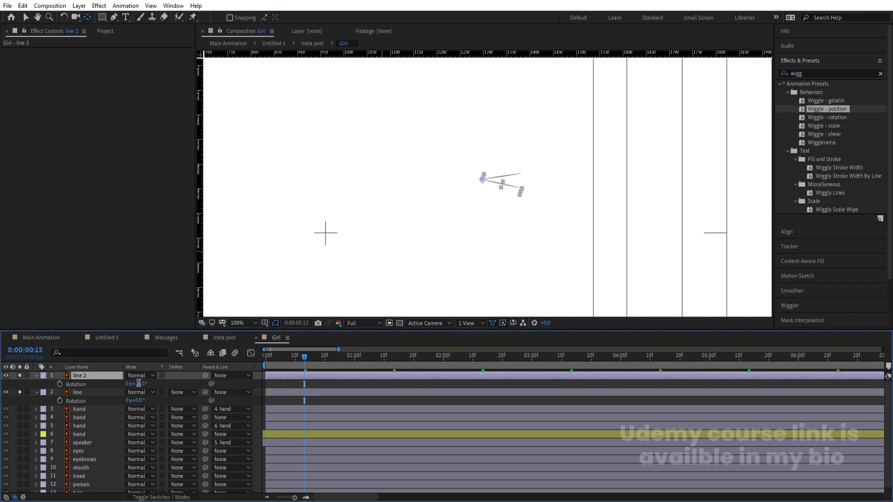
Set the line copy's rotation to 10°.
{"action": "left_click", "coordinate": [139, 383]}
{"action": "type", "text": "10"}
{"action": "key", "text": "Return"}
Duplicate the rotated line twice more, setting the new copies' rotations to 20° and 30°.
{"action": "key", "text": "ctrl+d"}
{"action": "left_click", "coordinate": [139, 384]}
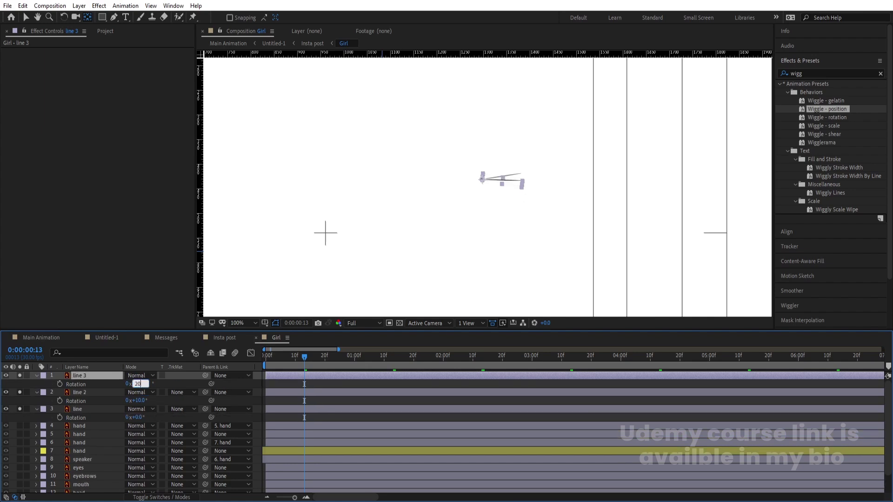
{"action": "key", "text": "Return"}
{"action": "key", "text": "ctrl+d"}
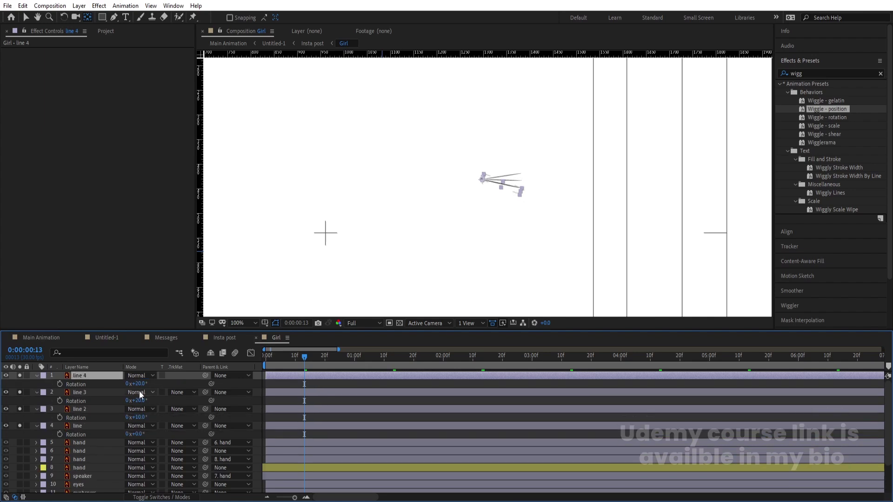
{"action": "left_click", "coordinate": [138, 385]}
{"action": "type", "text": "30"}
{"action": "key", "text": "Return"}
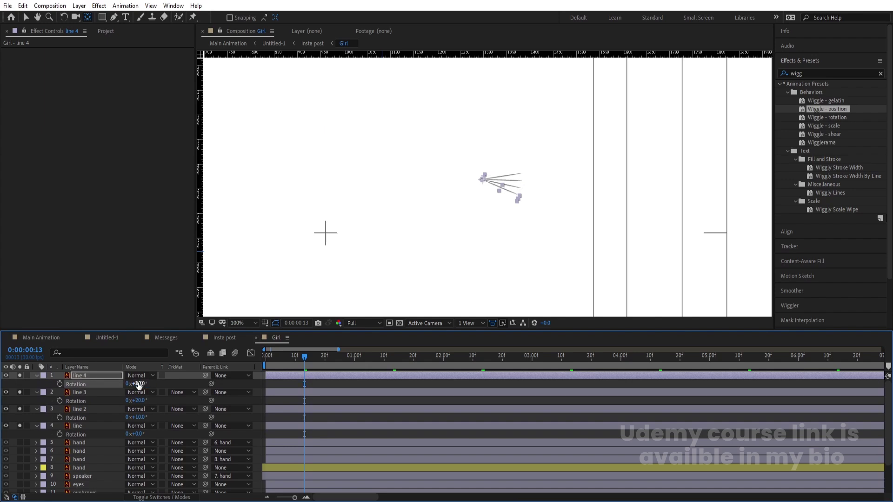
Space the three copies downward by setting the Y positions of line 2, line 3 and line 4 to 435.5, 441.5 and 447.5.
{"action": "left_click", "coordinate": [83, 410]}
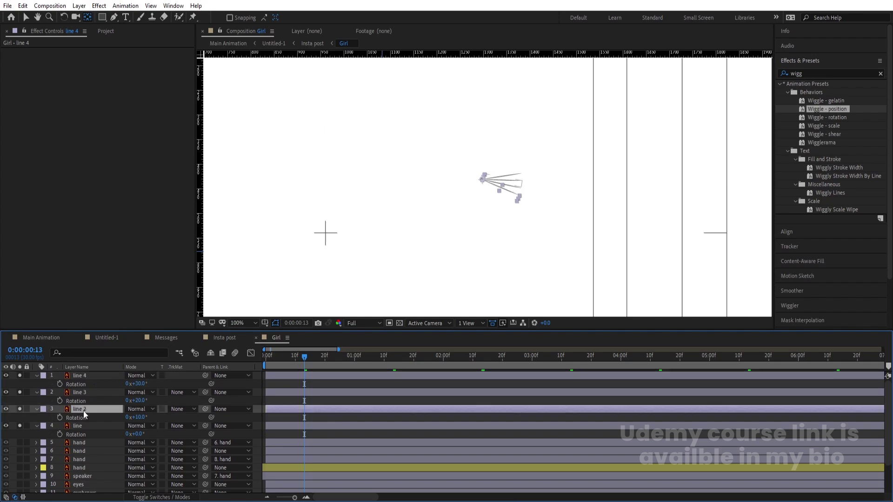
{"action": "left_click", "coordinate": [111, 377], "text": "shift"}
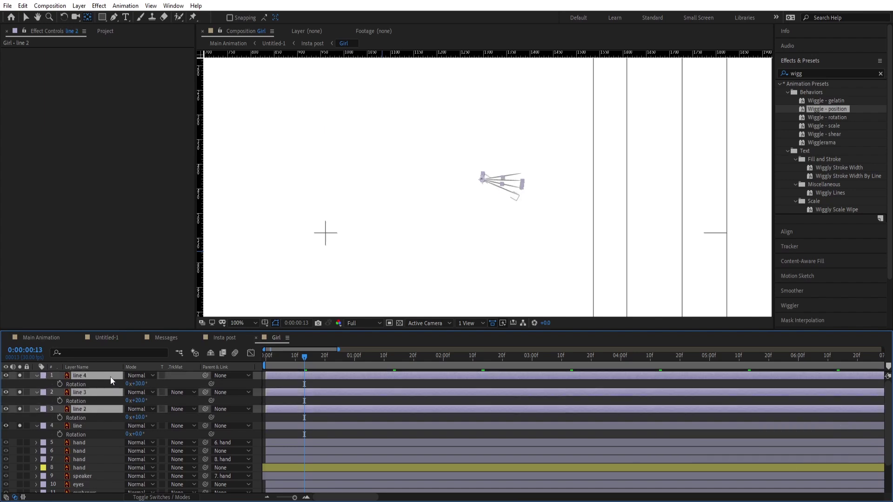
{"action": "key", "text": "p"}
{"action": "left_click", "coordinate": [167, 418]}
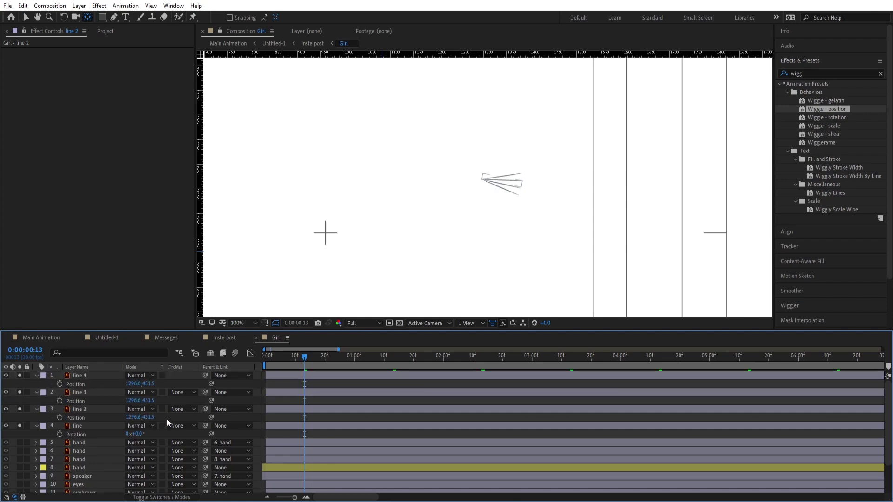
{"action": "left_click_drag", "start_coordinate": [149, 417], "coordinate": [154, 384]}
{"action": "scroll", "coordinate": [533, 186], "scroll_direction": "up", "scroll_amount": 1}
Duplicate the original line, rotate the original to -10° and move it up to Y position 424.5.
{"action": "left_click", "coordinate": [84, 425]}
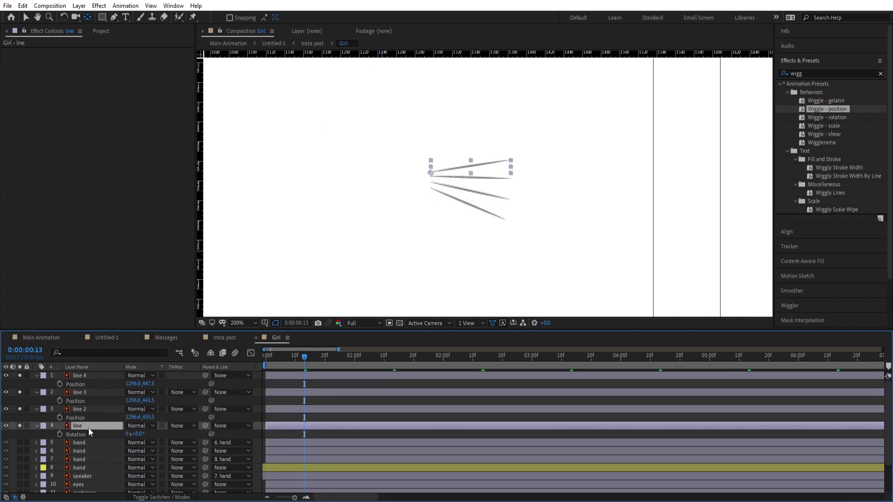
{"action": "key", "text": "ctrl+d"}
{"action": "left_click", "coordinate": [87, 435]}
{"action": "left_click", "coordinate": [137, 442]}
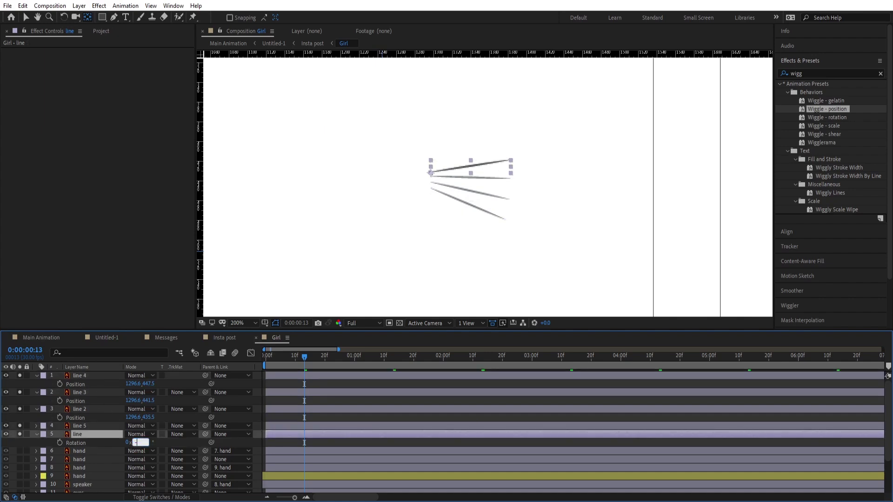
{"action": "key", "text": "Return"}
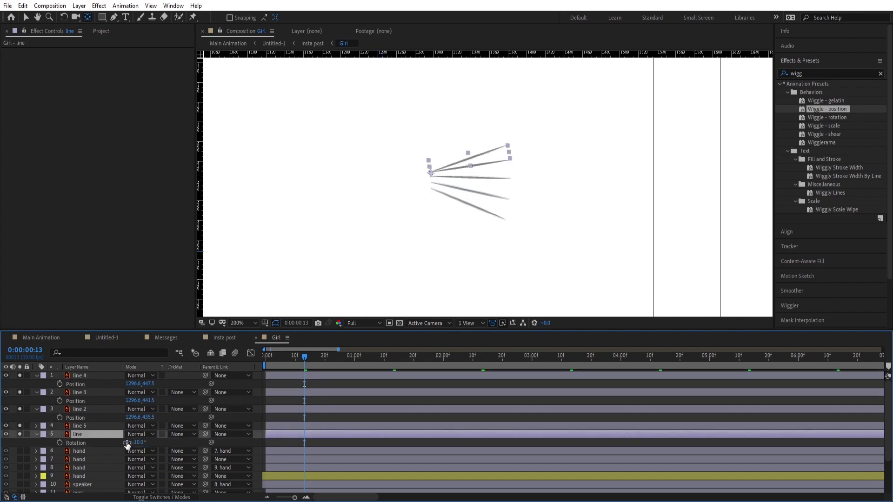
{"action": "key", "text": "p"}
{"action": "left_click_drag", "start_coordinate": [146, 443], "coordinate": [143, 443]}
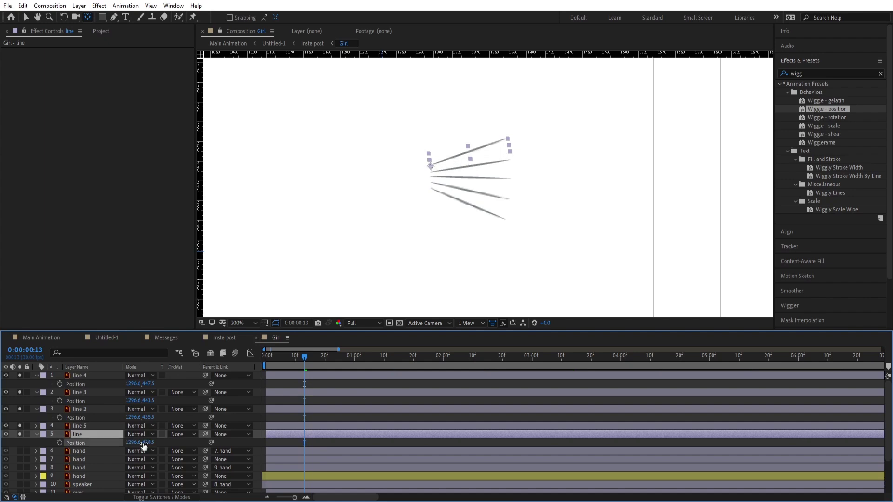
Duplicate the -10° line, set the original's rotation to -20° and nudge it slightly upward.
{"action": "left_click", "coordinate": [107, 434]}
{"action": "key", "text": "ctrl+d"}
{"action": "left_click", "coordinate": [93, 443]}
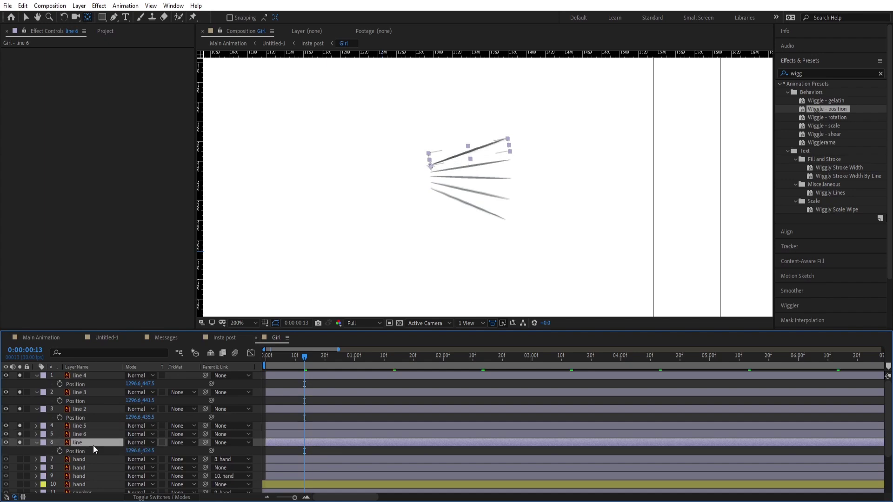
{"action": "key", "text": "r"}
{"action": "left_click", "coordinate": [141, 451]}
{"action": "type", "text": "-20"}
{"action": "key", "text": "Return"}
{"action": "key", "text": "Up"}
{"action": "key", "text": "Up"}
{"action": "key", "text": "Up"}
{"action": "key", "text": "Up"}
{"action": "key", "text": "Up"}
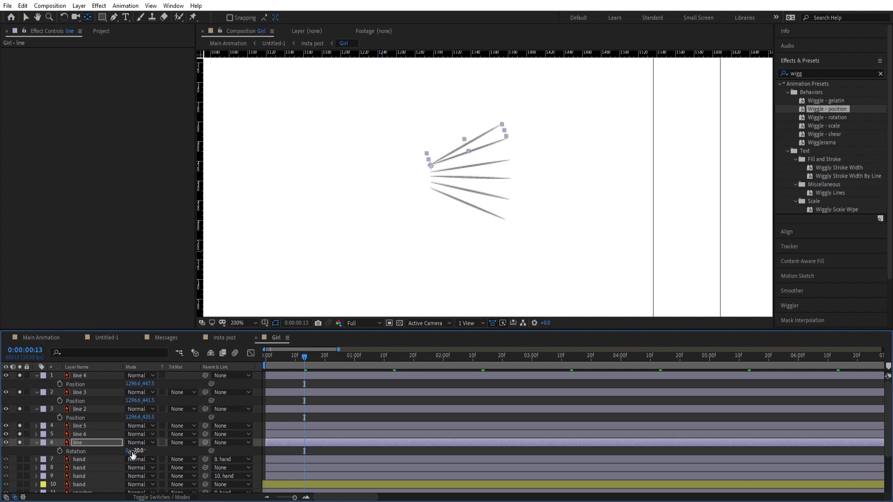
Duplicate the -20° line, set the original's rotation to -30° and nudge it above the other lines.
{"action": "key", "text": "ctrl+d"}
{"action": "left_click", "coordinate": [107, 453]}
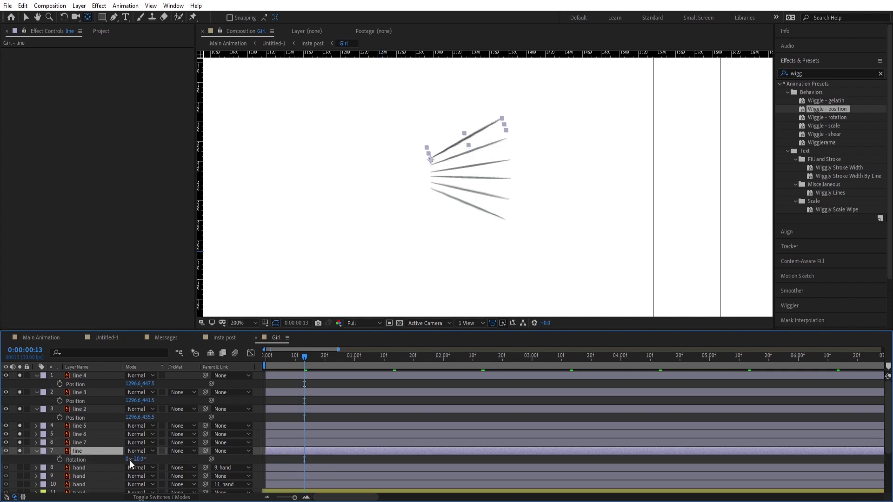
{"action": "left_click", "coordinate": [136, 459]}
{"action": "type", "text": "-30"}
{"action": "key", "text": "Return"}
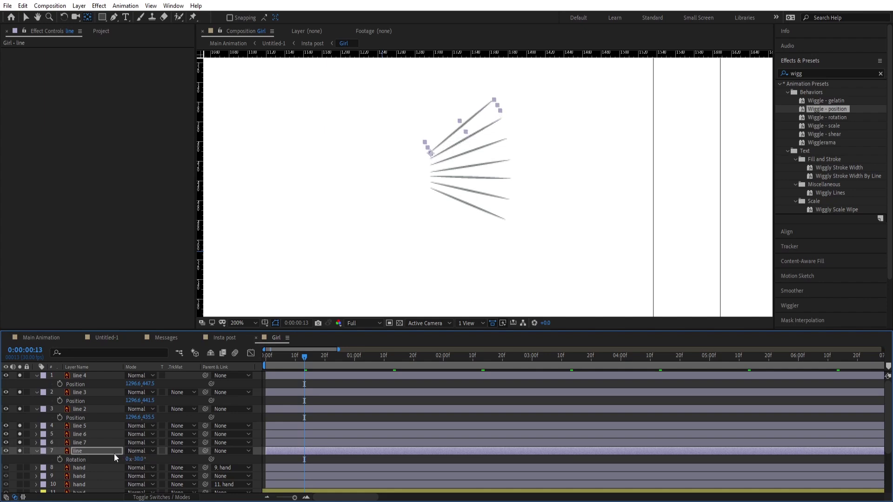
Check the keyframes of the line layers and preview the whole burst from 0:00:00:00.
{"action": "left_click", "coordinate": [271, 386]}
{"action": "key", "text": "u"}
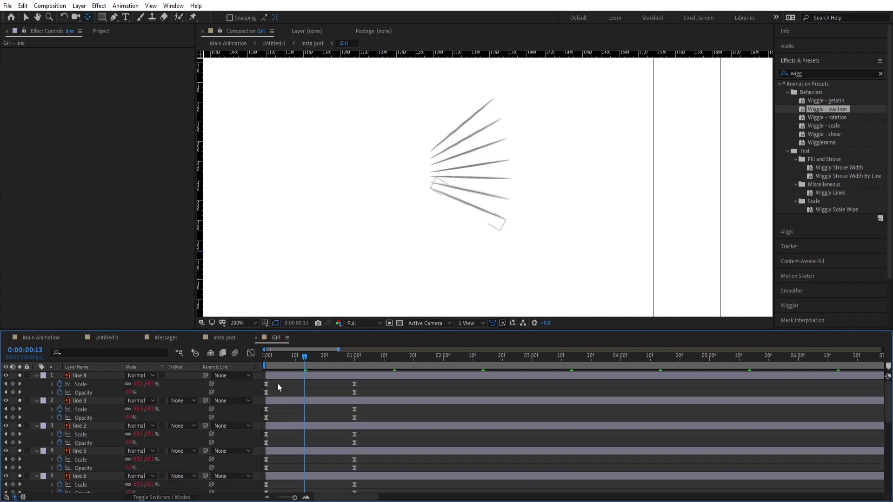
{"action": "key", "text": "space"}
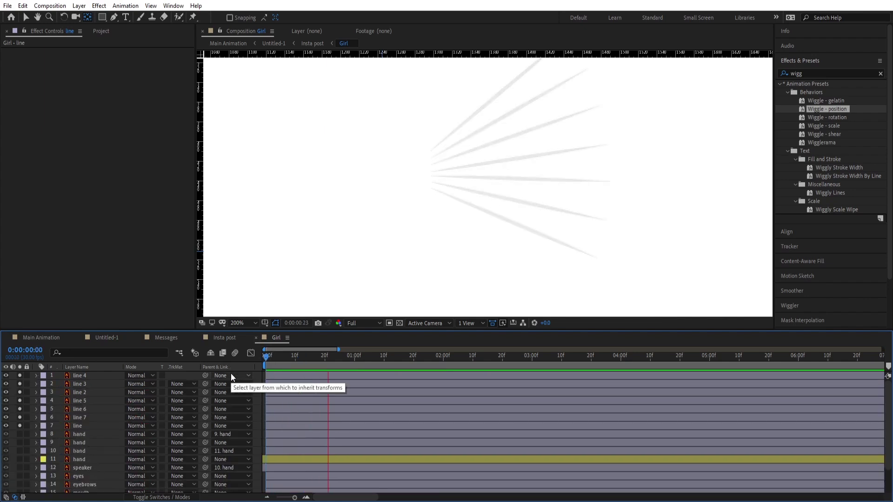
{"action": "key", "text": "space"}
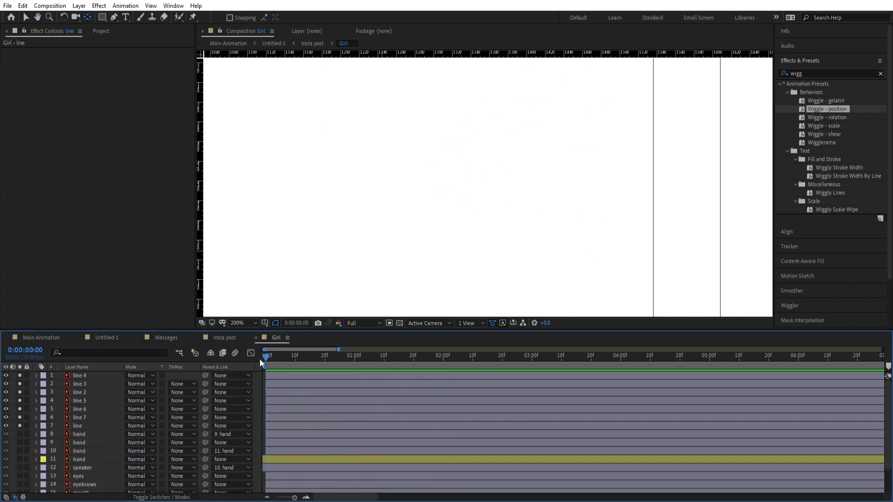
Stagger line 7, line 6 and line 5 so they start at 0:00:00:02, 0:00:00:04 and 0:00:00:06.
{"action": "left_click", "coordinate": [96, 427]}
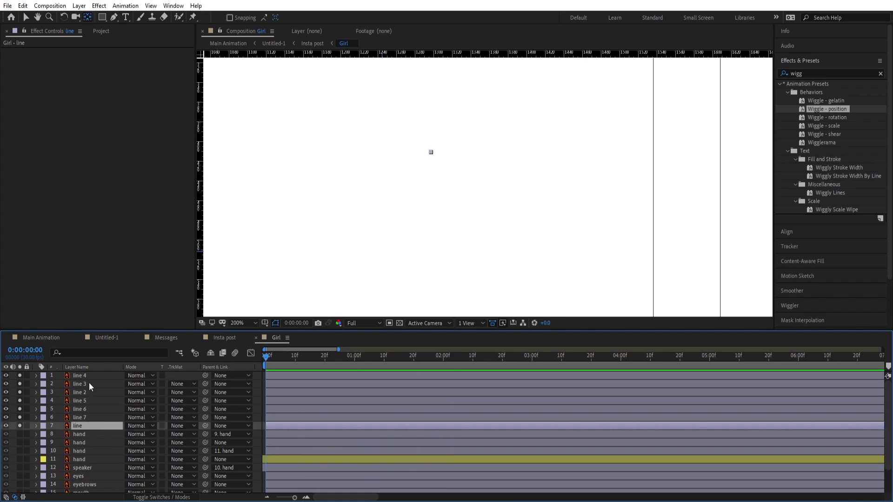
{"action": "key", "text": "="}
{"action": "key", "text": "="}
{"action": "left_click", "coordinate": [289, 356]}
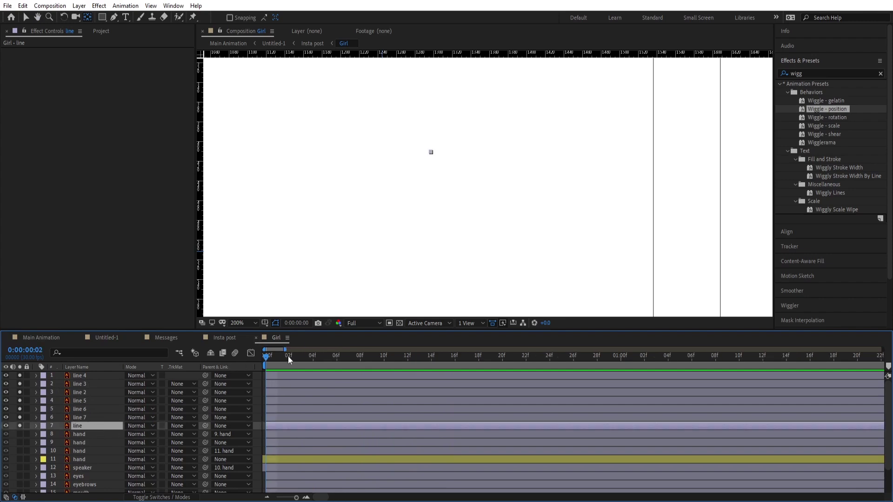
{"action": "key", "text": "ctrl+shift+d"}
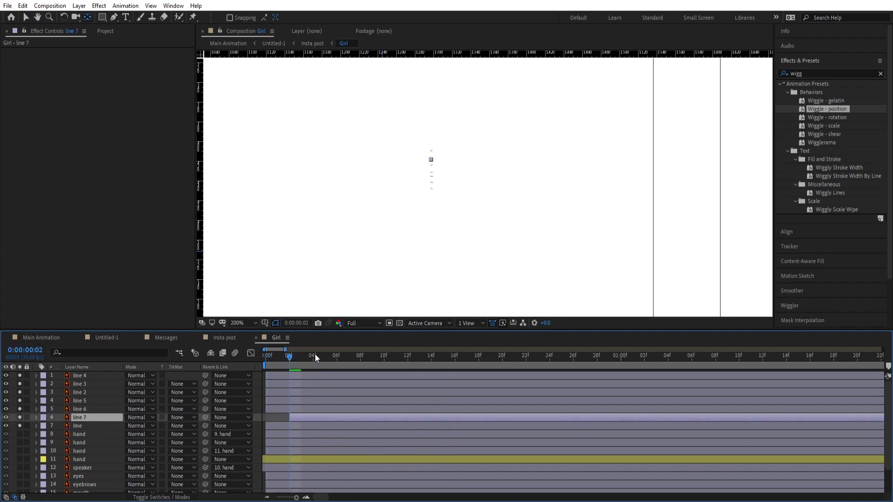
{"action": "left_click", "coordinate": [308, 412]}
{"action": "key", "text": "alt+bracketleft"}
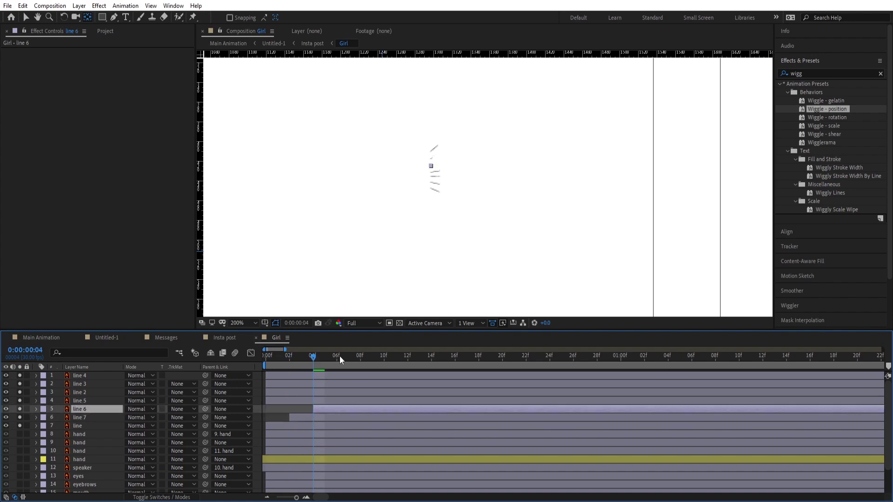
{"action": "left_click", "coordinate": [340, 356]}
{"action": "left_click", "coordinate": [337, 399]}
{"action": "key", "text": "alt+bracketleft"}
Stagger line 2, line 3 and line 4 to start at 0:00:00:08, 0:00:00:10 and 0:00:00:12, and preview the burst.
{"action": "left_click", "coordinate": [361, 355]}
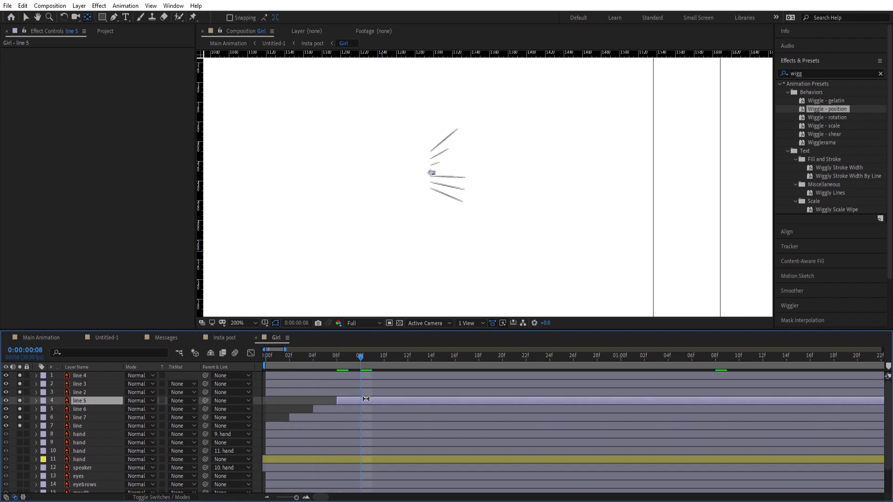
{"action": "left_click", "coordinate": [362, 394]}
{"action": "key", "text": "alt+bracketleft"}
{"action": "left_click", "coordinate": [384, 356]}
{"action": "left_click", "coordinate": [388, 384]}
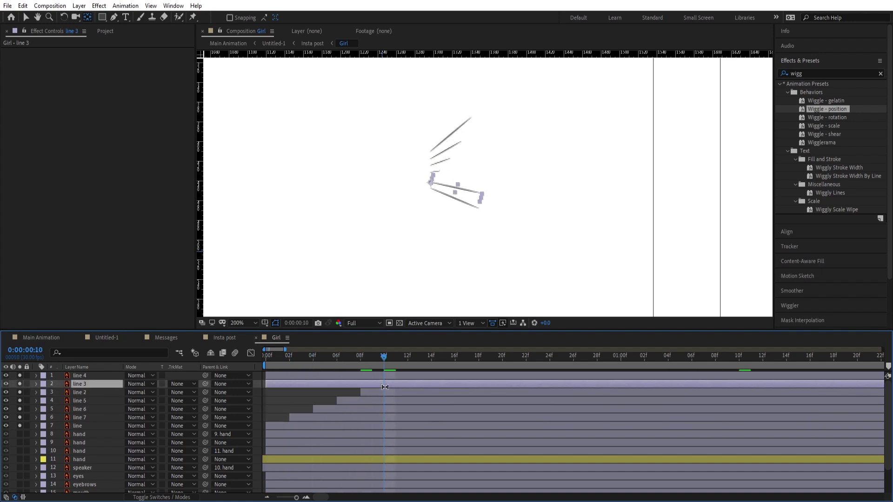
{"action": "key", "text": "alt+bracketleft"}
{"action": "left_click", "coordinate": [408, 355]}
{"action": "left_click", "coordinate": [408, 375]}
{"action": "key", "text": "alt+bracketleft"}
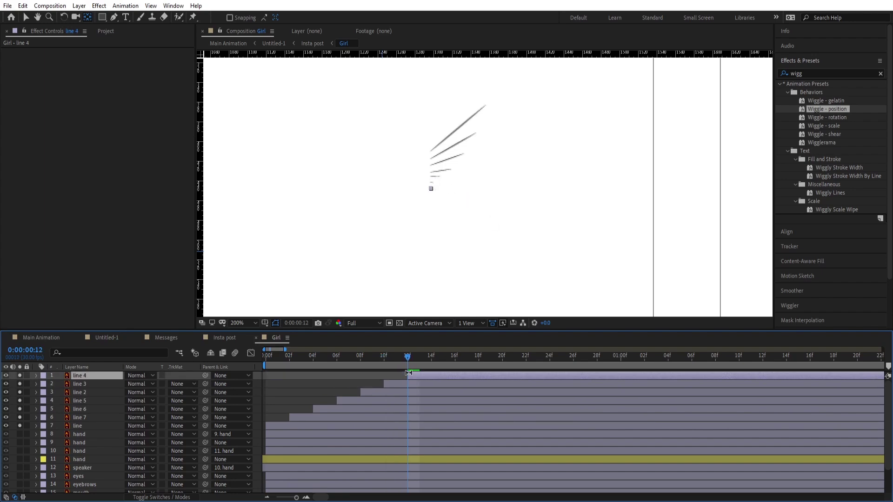
{"action": "key", "text": "minus"}
{"action": "key", "text": "space"}
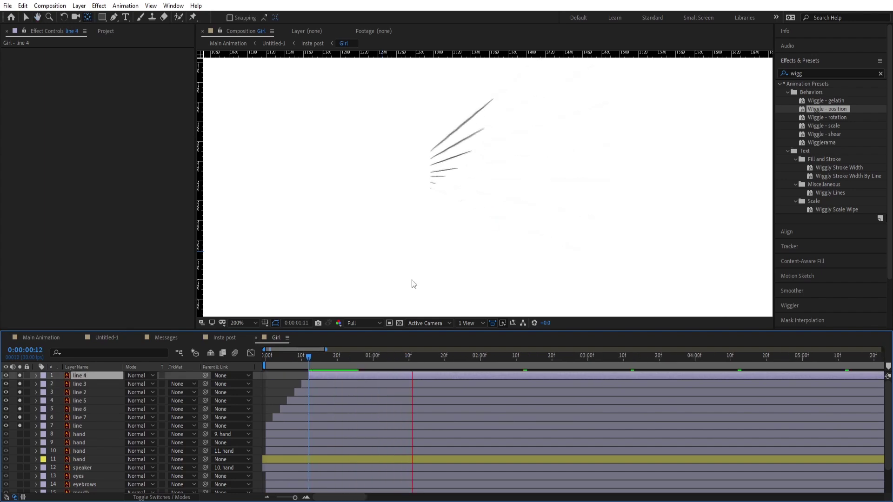
Return to 0:00:00:00 and pre-compose all seven line layers into a composition named Waves.
{"action": "left_click_drag", "start_coordinate": [279, 367], "coordinate": [266, 364]}
{"action": "left_click", "coordinate": [77, 423], "text": "shift"}
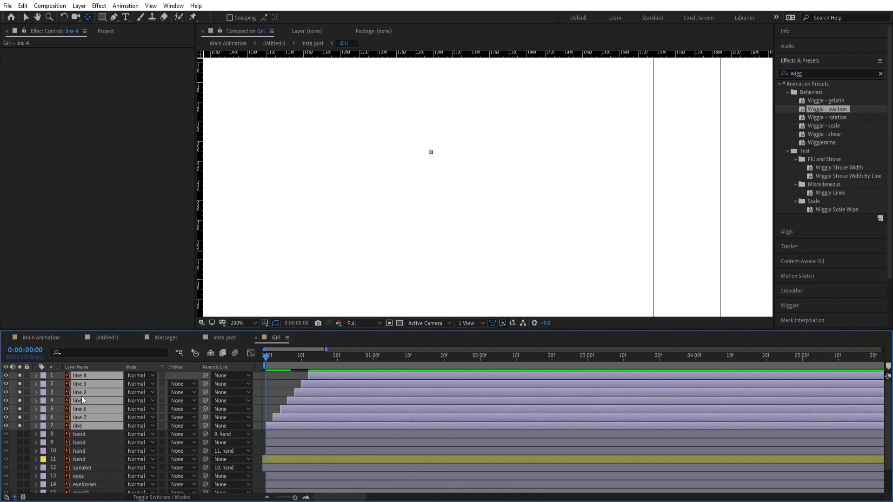
{"action": "key", "text": "ctrl+shift+c"}
{"action": "type", "text": "Waves"}
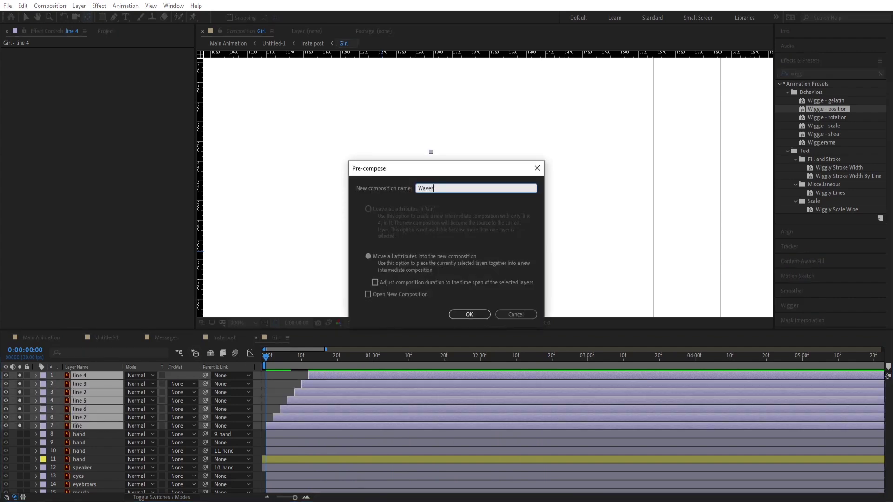
{"action": "key", "text": "Return"}
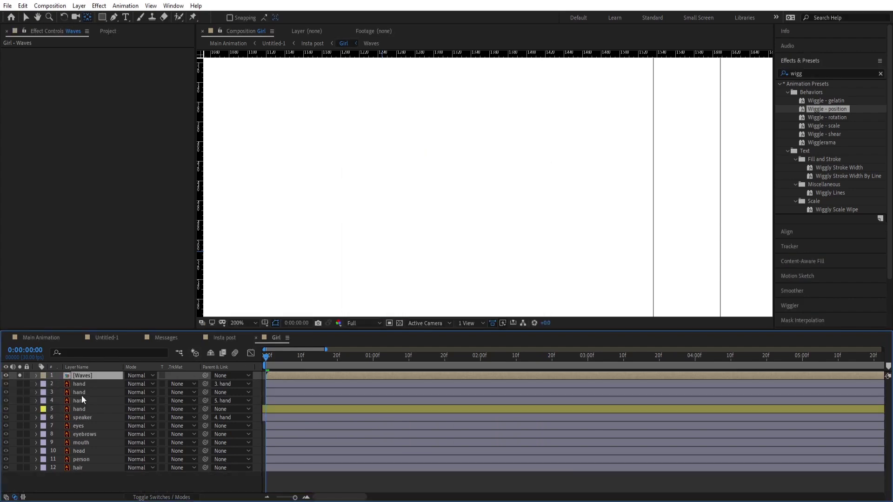
Turn off solo for Waves and preview the line burst together with the megaphone.
{"action": "key", "text": "space"}
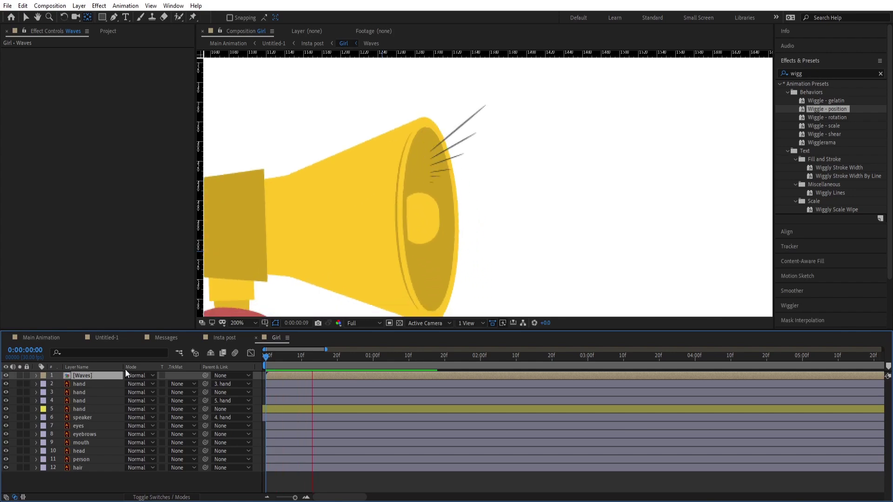
{"action": "left_click_drag", "start_coordinate": [328, 356], "coordinate": [322, 355]}
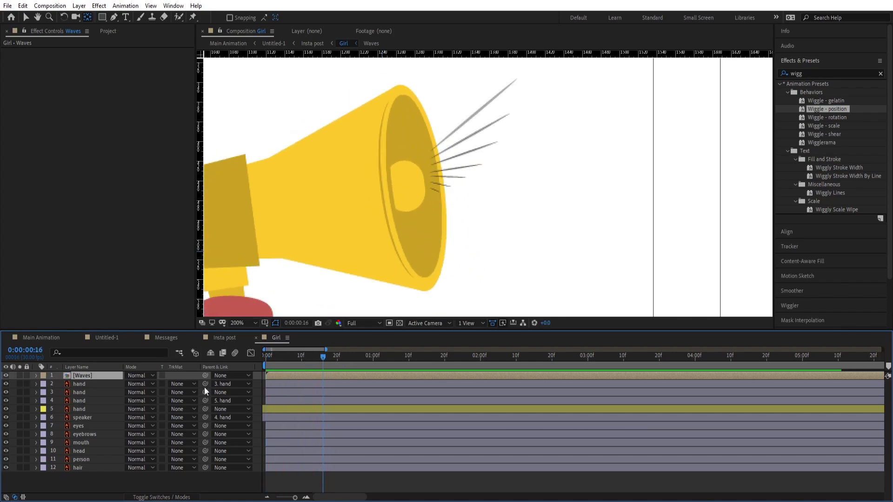
Parent the Waves layer to the speaker layer, fit the whole composition in view, and preview before returning to 0:00:00:00.
{"action": "left_click_drag", "start_coordinate": [205, 376], "coordinate": [116, 418]}
{"action": "left_click", "coordinate": [235, 325]}
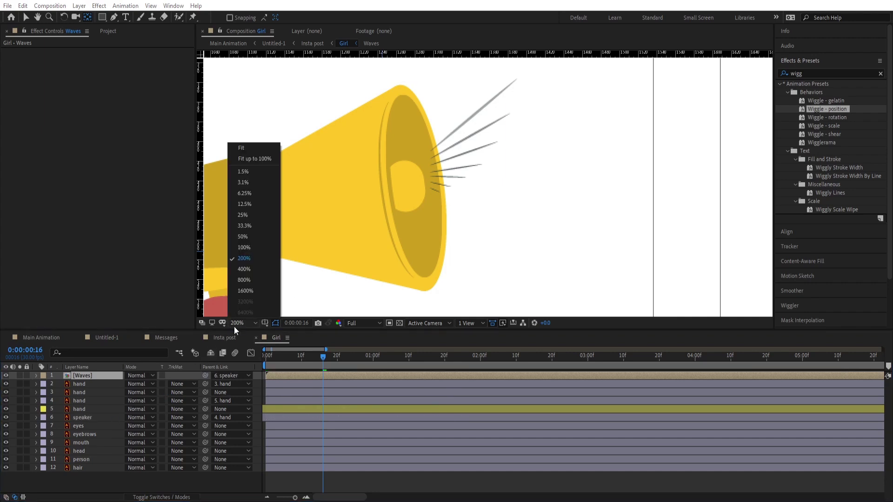
{"action": "left_click", "coordinate": [254, 147]}
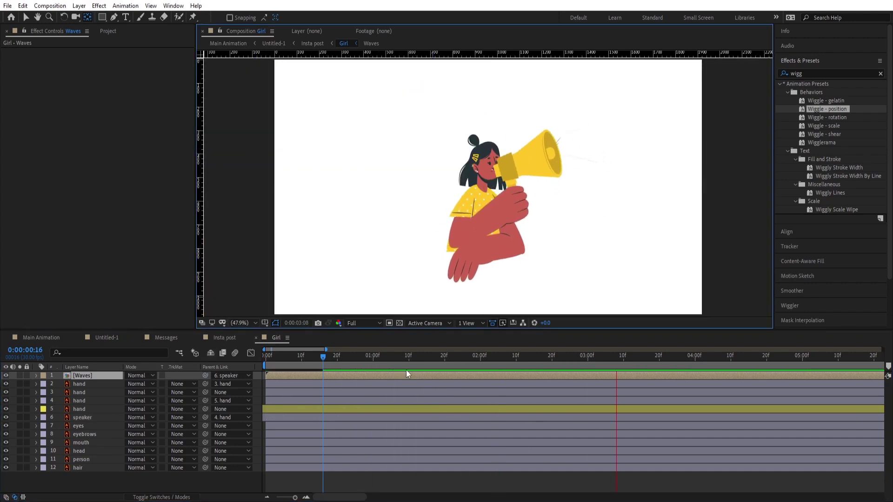
{"action": "left_click", "coordinate": [291, 358]}
{"action": "key", "text": "Home"}
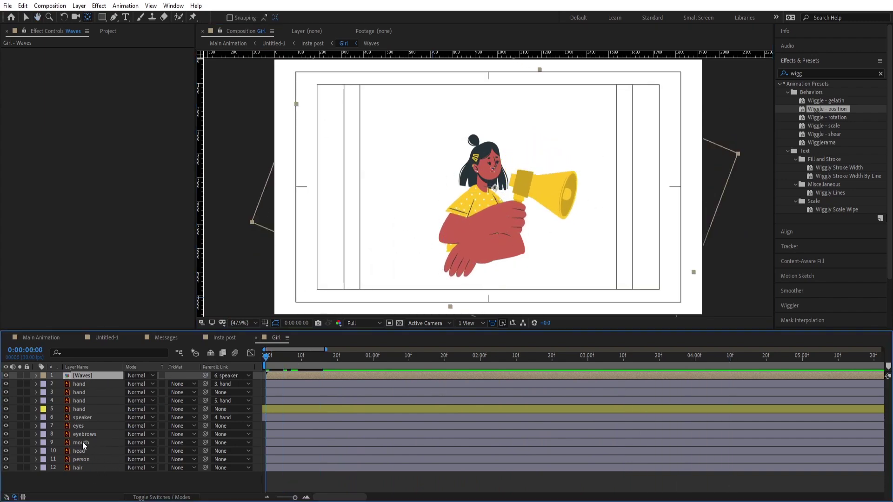
Parent the eyes, eyebrows, mouth and hair layers to the head layer.
{"action": "left_click_drag", "start_coordinate": [82, 442], "coordinate": [78, 426]}
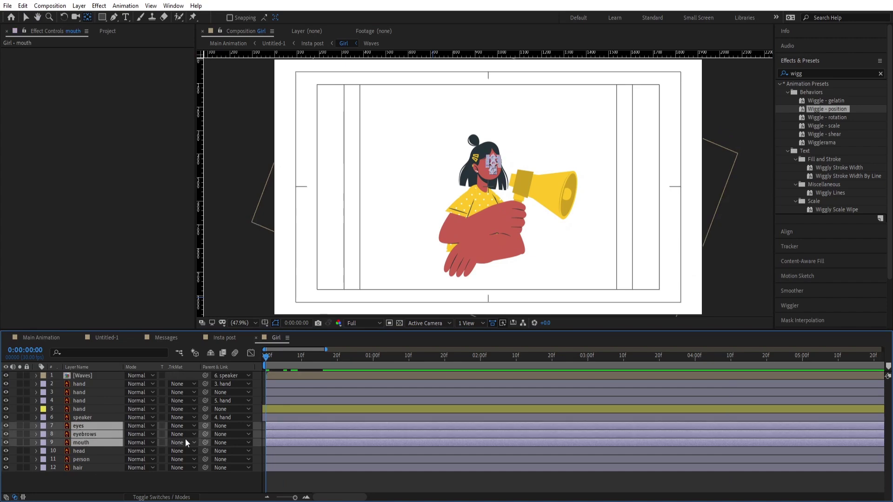
{"action": "left_click_drag", "start_coordinate": [206, 442], "coordinate": [82, 451]}
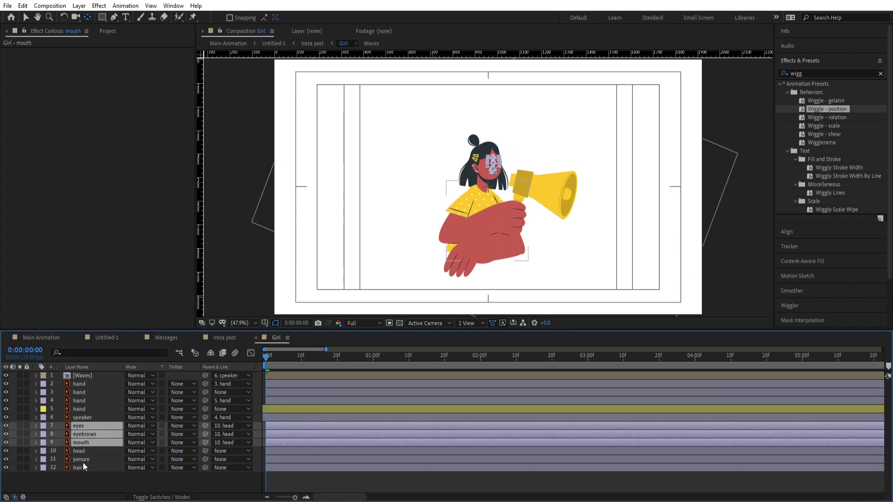
{"action": "left_click", "coordinate": [79, 468]}
{"action": "left_click_drag", "start_coordinate": [205, 468], "coordinate": [90, 448]}
Move the head layer's anchor point down to the base of the neck.
{"action": "left_click", "coordinate": [85, 451]}
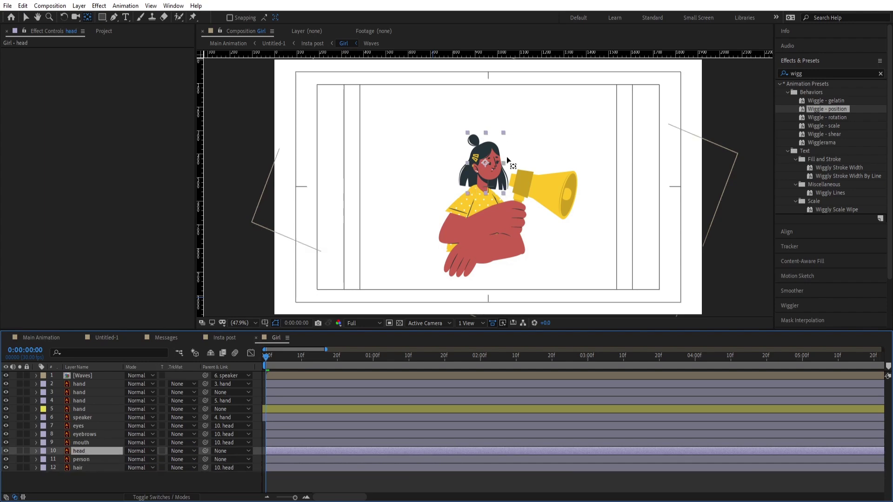
{"action": "scroll", "coordinate": [489, 163], "scroll_direction": "up", "scroll_amount": 3}
{"action": "left_click_drag", "start_coordinate": [483, 165], "coordinate": [483, 168]}
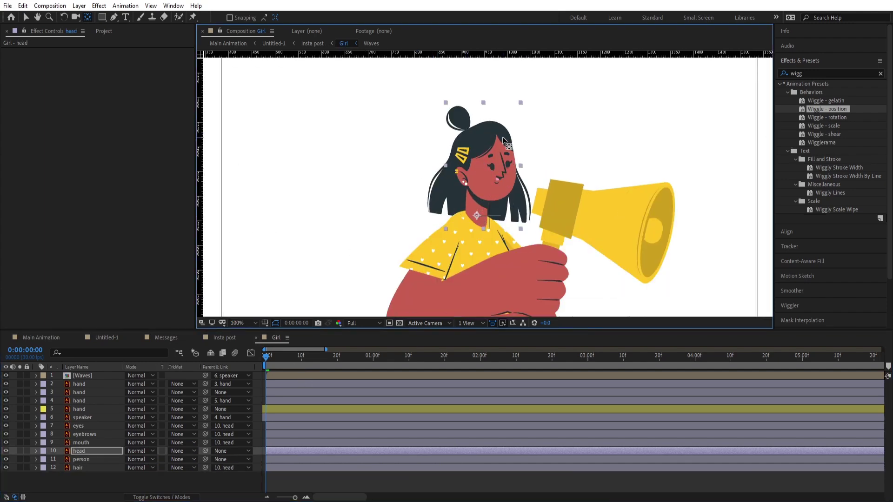
Tilt the head back to about -7.5° and set Rotation and Position keyframes for it at 0:00:00:00.
{"action": "key", "text": "w"}
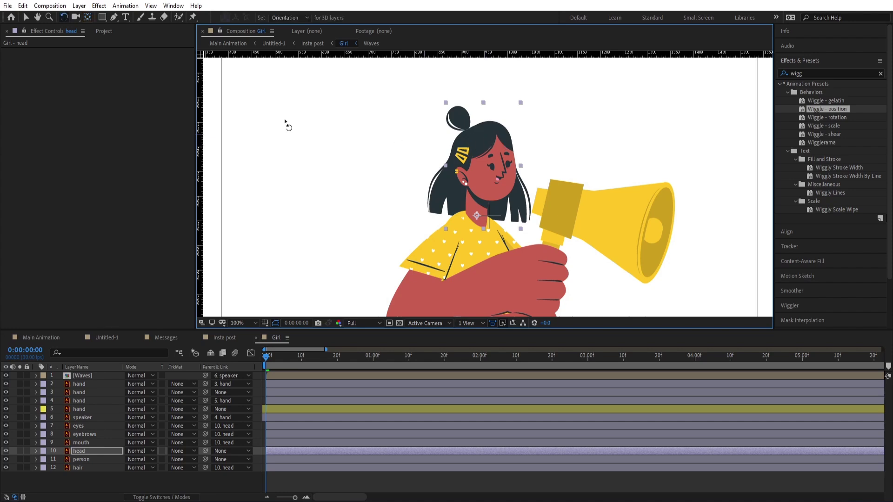
{"action": "left_click_drag", "start_coordinate": [489, 138], "coordinate": [481, 138]}
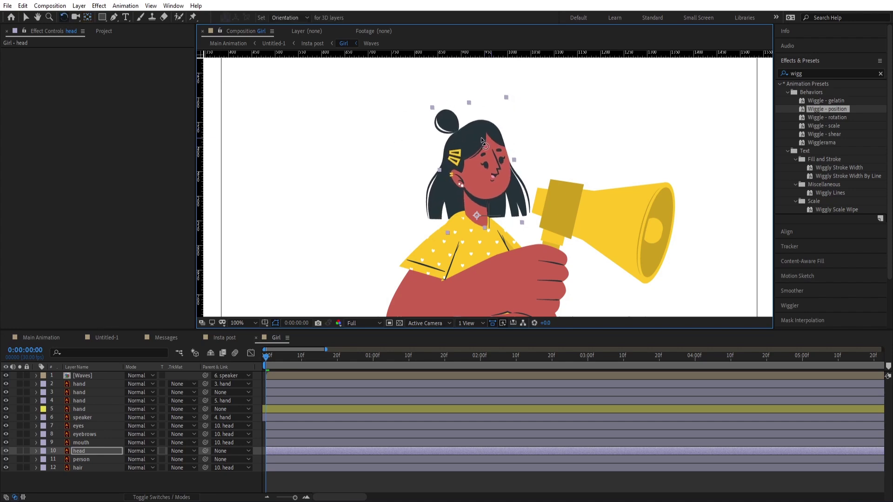
{"action": "key", "text": "r"}
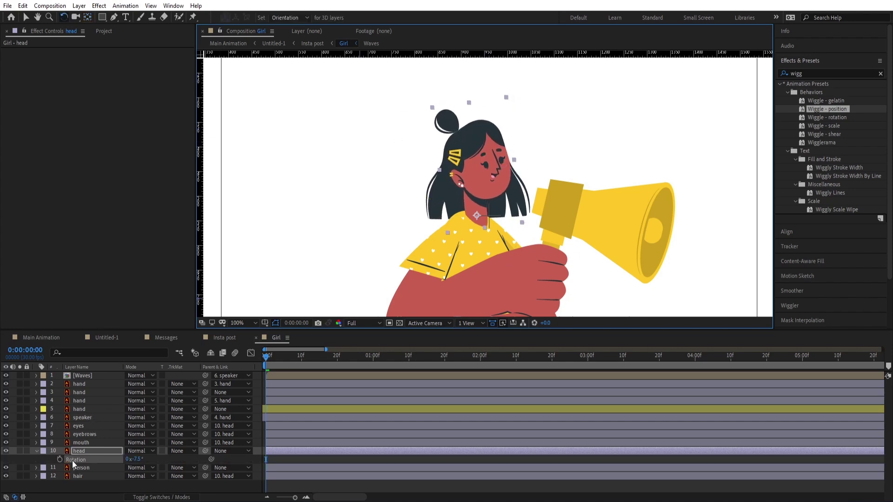
{"action": "left_click", "coordinate": [58, 462]}
{"action": "key", "text": "p"}
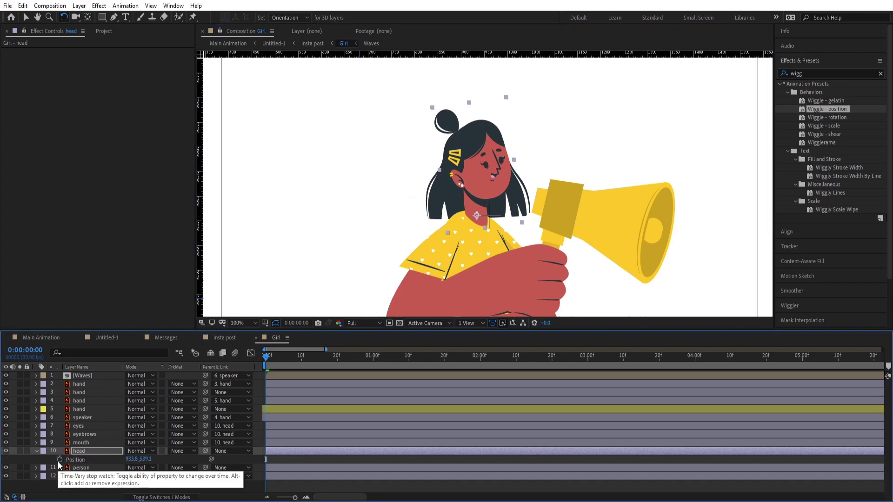
{"action": "left_click", "coordinate": [59, 460]}
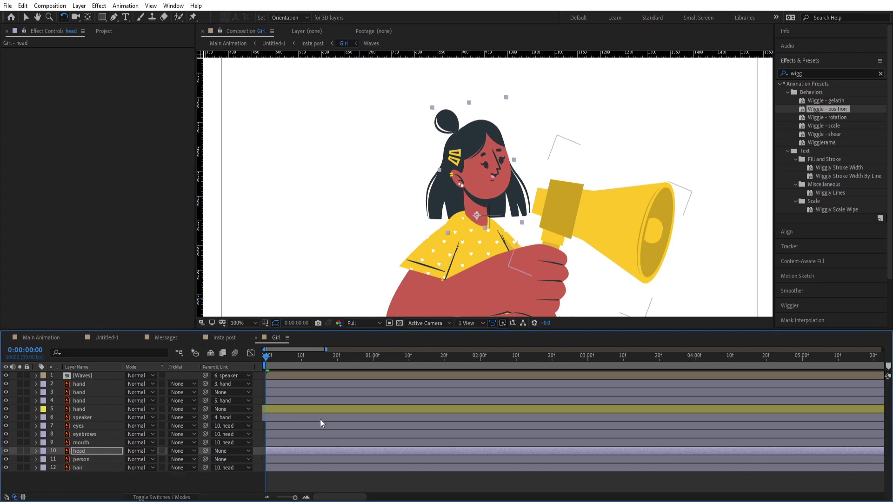
{"action": "key", "text": "alt+shift+r"}
{"action": "scroll", "coordinate": [326, 428], "scroll_direction": "down", "scroll_amount": 1}
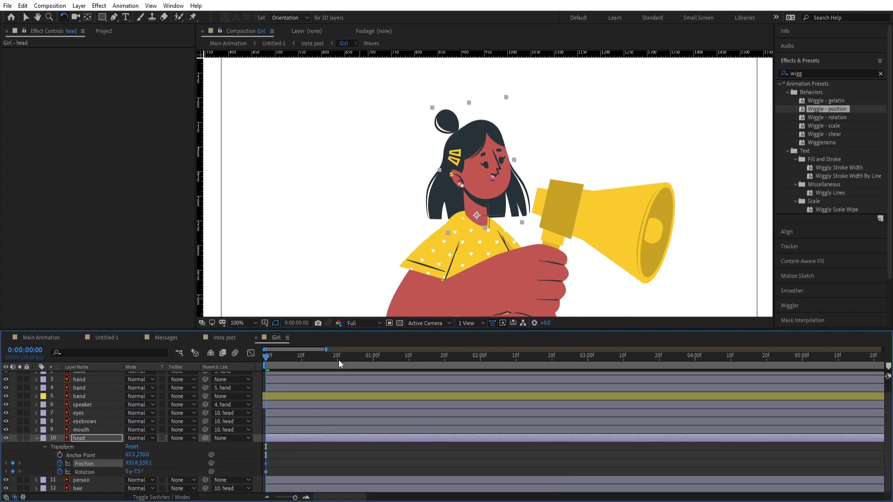
At 0:00:01:00, rotate the head forward to about 4.2° and add a Position keyframe with the same position.
{"action": "left_click_drag", "start_coordinate": [339, 360], "coordinate": [373, 366]}
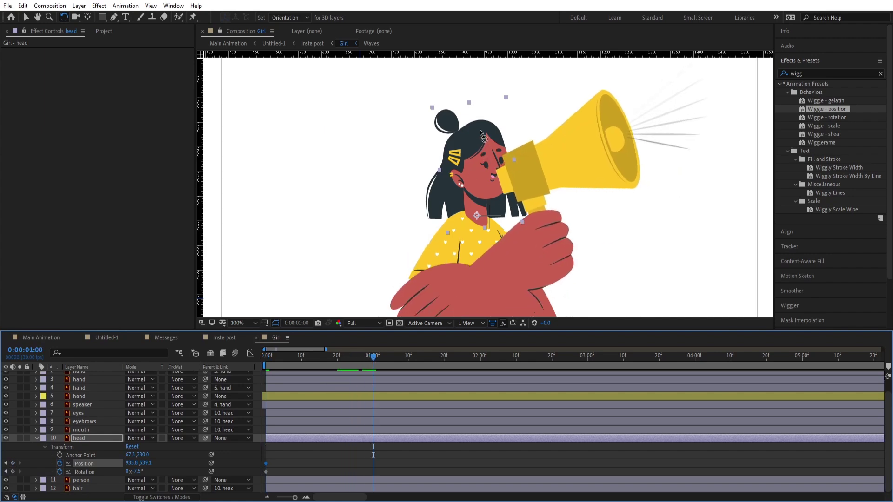
{"action": "left_click_drag", "start_coordinate": [482, 135], "coordinate": [497, 138]}
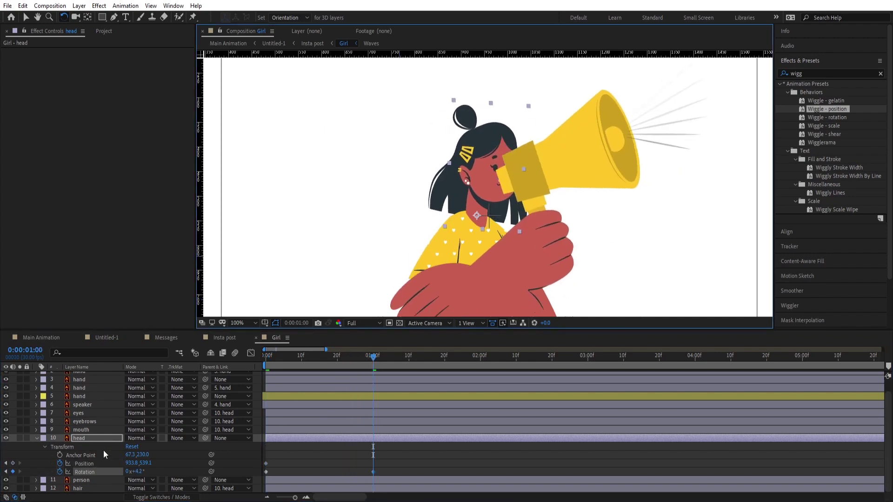
{"action": "left_click", "coordinate": [13, 464]}
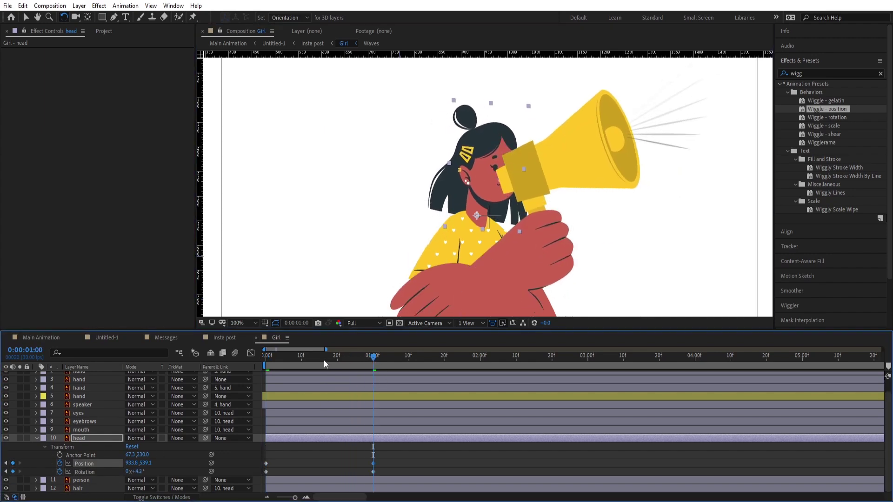
Lower the head slightly about midway between its two Position keyframes and preview the head turn.
{"action": "left_click_drag", "start_coordinate": [324, 360], "coordinate": [316, 357]}
{"action": "left_click_drag", "start_coordinate": [146, 464], "coordinate": [150, 462]}
{"action": "left_click", "coordinate": [262, 354]}
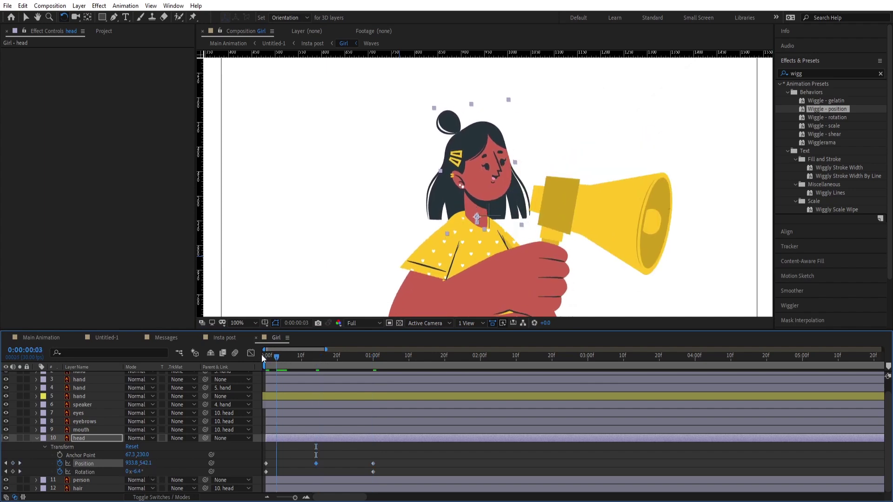
{"action": "key", "text": "space"}
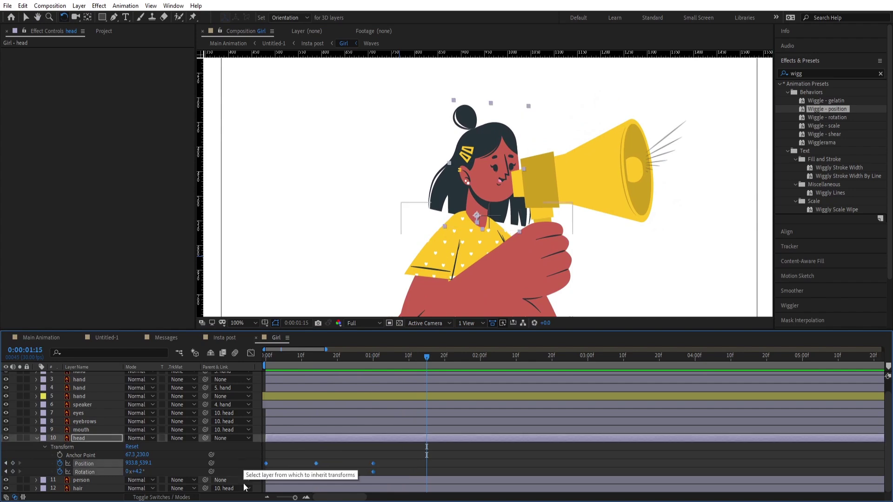
Apply Easy Ease to the head's keyframes, compress them to end at about 20 frames, and preview the faster turn.
{"action": "key", "text": "F9"}
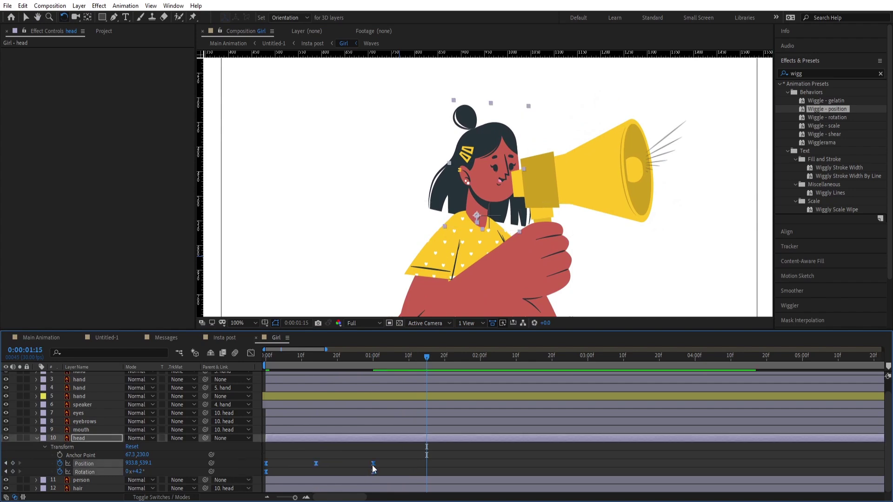
{"action": "left_click_drag", "start_coordinate": [372, 464], "coordinate": [337, 464]}
{"action": "left_click_drag", "start_coordinate": [300, 356], "coordinate": [263, 356]}
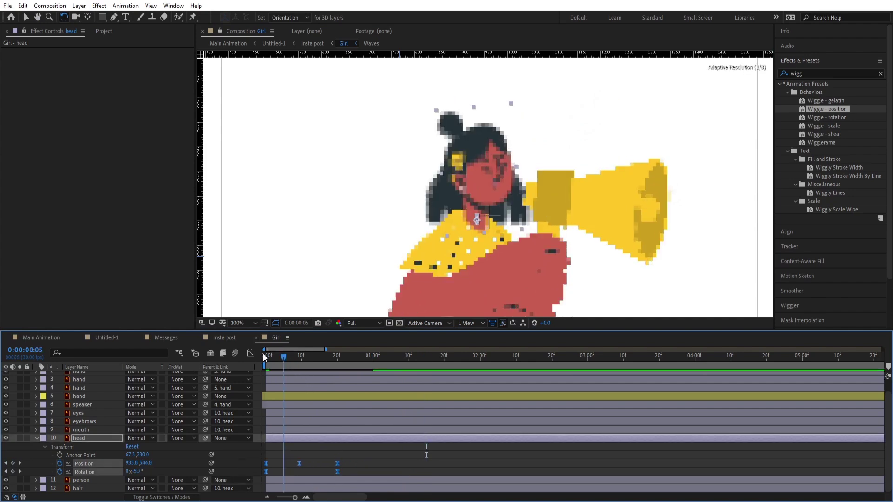
{"action": "key", "text": "semicolon"}
{"action": "key", "text": "space"}
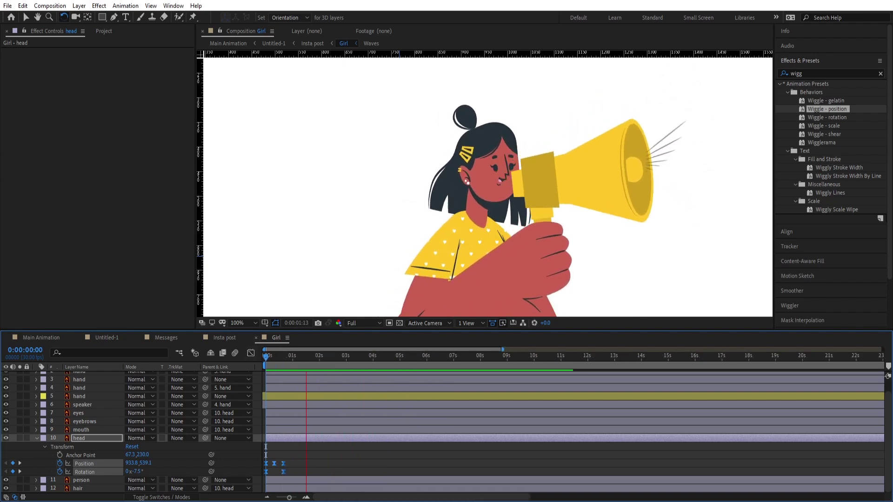
{"action": "left_click", "coordinate": [466, 456]}
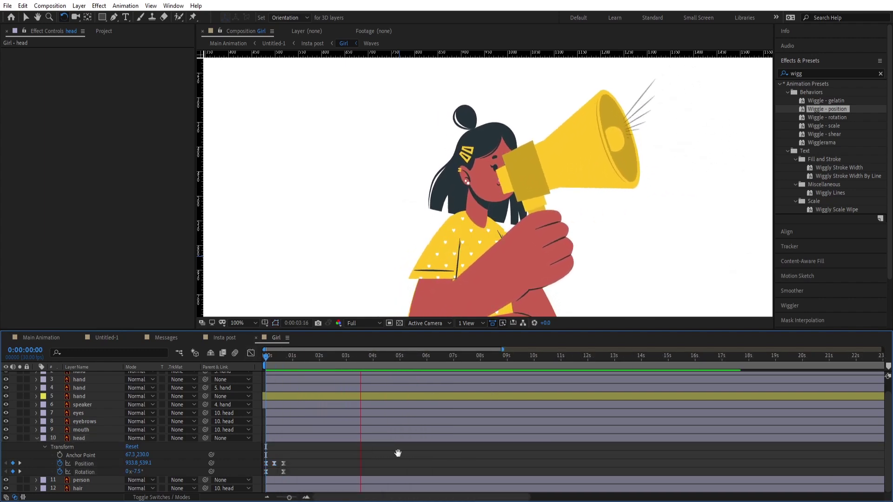
Copy all of the head's Position and Rotation keyframes and paste them at 0:00:01:29.
{"action": "key", "text": "Num_Lock"}
{"action": "key", "text": "minus"}
{"action": "left_click", "coordinate": [311, 356]}
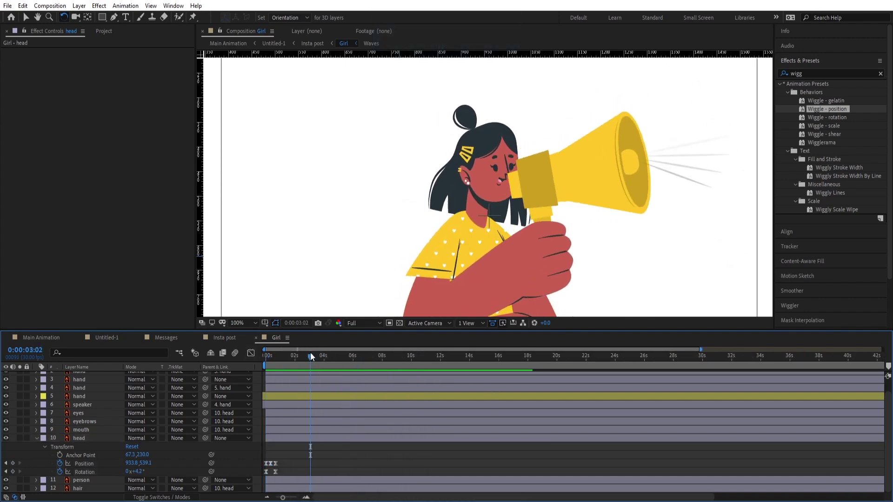
{"action": "key", "text": "equal"}
{"action": "mouse_move", "coordinate": [311, 356]}
{"action": "left_mouse_down"}
{"action": "mouse_move", "coordinate": [278, 359]}
{"action": "mouse_move", "coordinate": [311, 375]}
{"action": "mouse_move", "coordinate": [351, 367]}
{"action": "mouse_move", "coordinate": [323, 358]}
{"action": "left_mouse_up"}
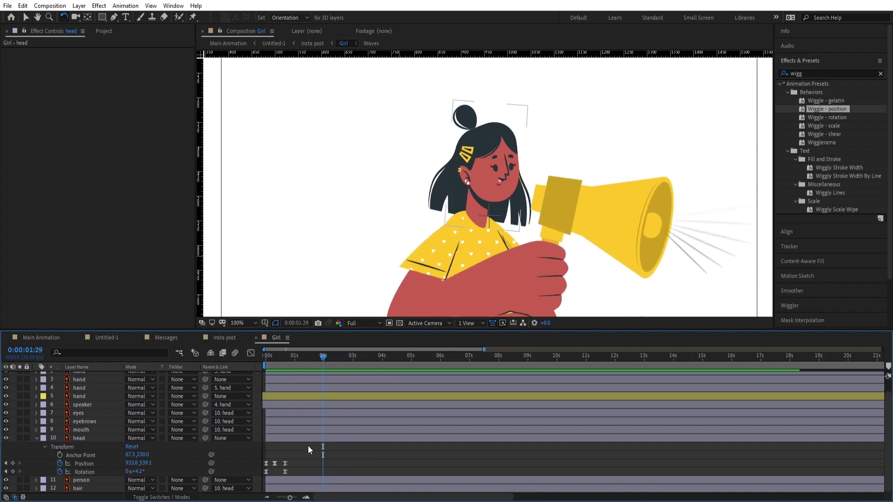
{"action": "left_click_drag", "start_coordinate": [307, 448], "coordinate": [229, 489]}
{"action": "key", "text": "ctrl+c"}
{"action": "key", "text": "ctrl+v"}
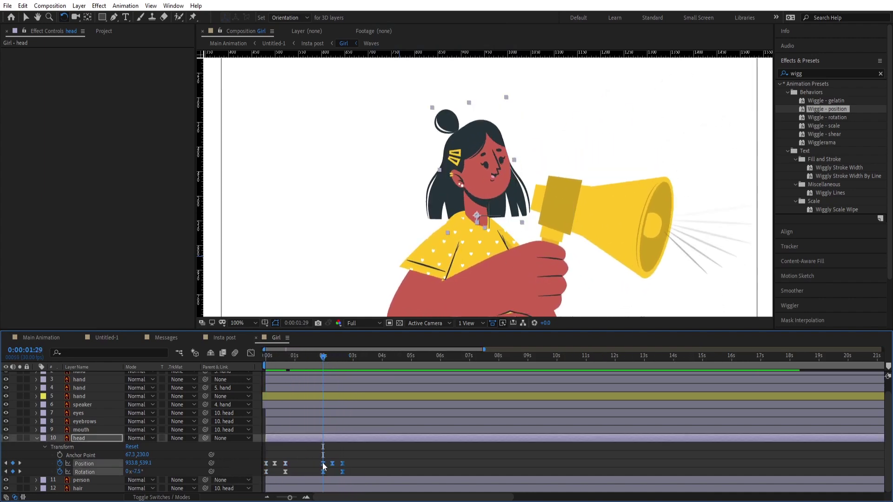
Time-reverse the pasted head keyframes so the head turns back, and preview the motion.
{"action": "right_click", "coordinate": [323, 463]}
{"action": "mouse_move", "coordinate": [373, 453]}
{"action": "left_click", "coordinate": [474, 456]}
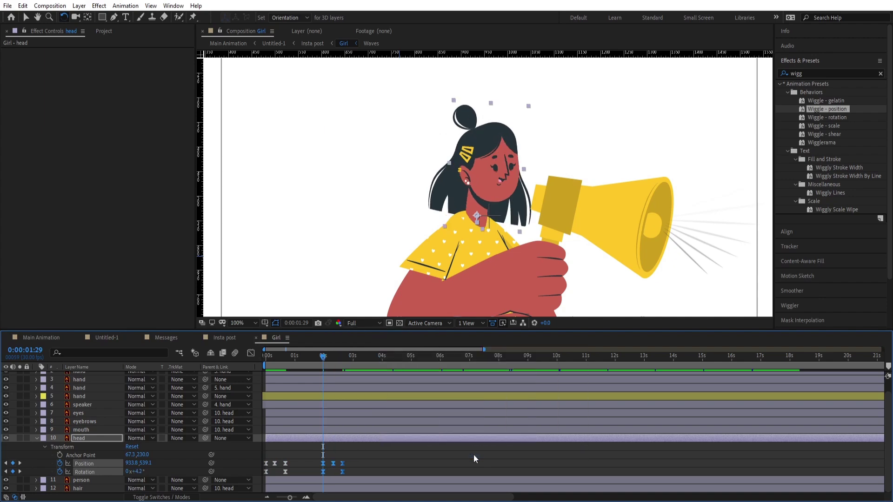
{"action": "key", "text": "space"}
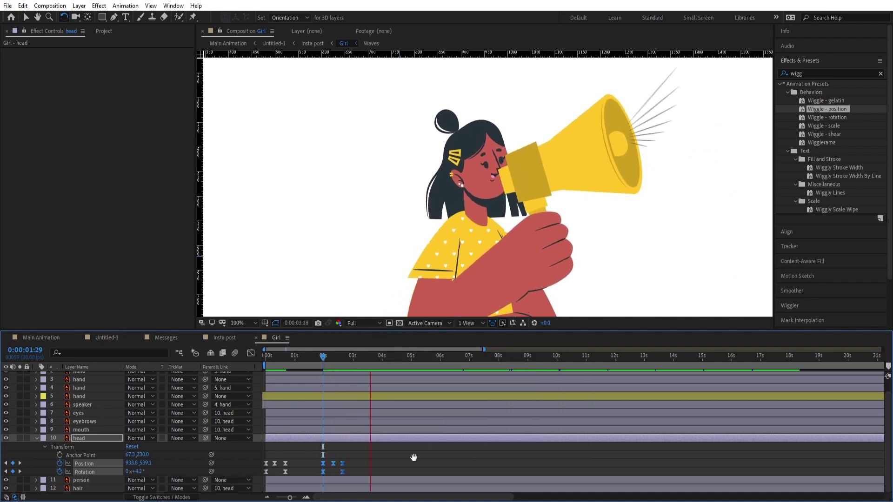
Add holding Position and Rotation keyframes for the head at 0:00:03:22.
{"action": "left_click", "coordinate": [445, 457]}
{"action": "left_click", "coordinate": [12, 463]}
{"action": "left_click", "coordinate": [13, 472]}
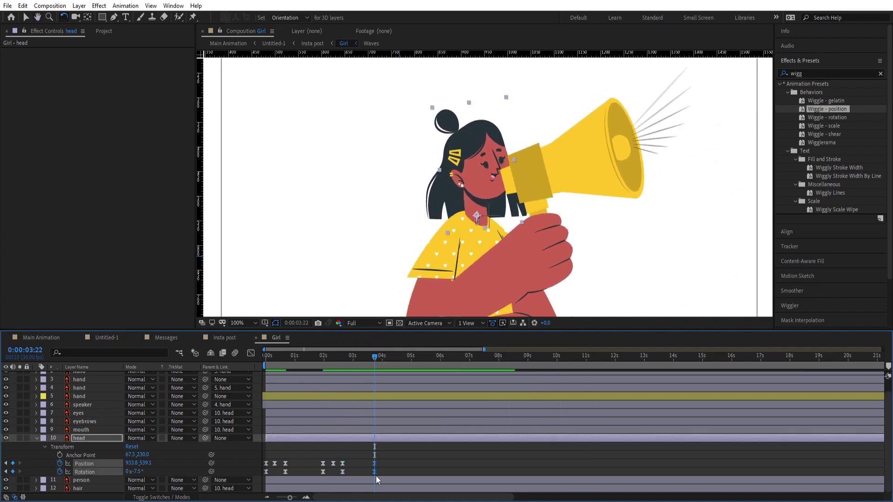
Loop the head's Rotation and Position with loopOut() expressions and collapse the layer's properties.
{"action": "left_click", "coordinate": [58, 471], "text": "alt"}
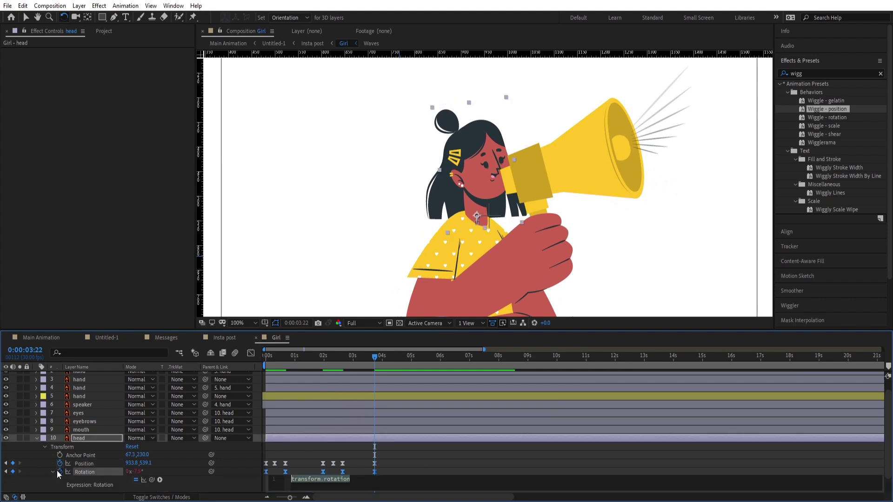
{"action": "type", "text": "loop"}
{"action": "key", "text": "Down"}
{"action": "key", "text": "Down"}
{"action": "key", "text": "Return"}
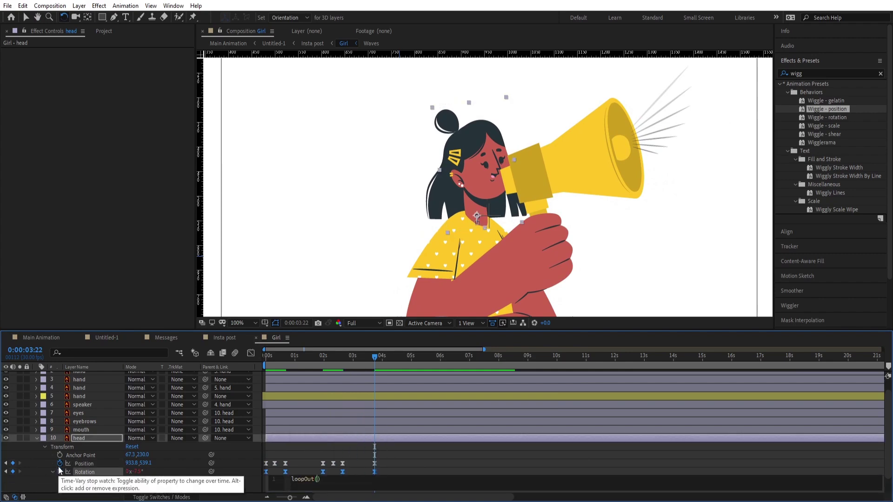
{"action": "key", "text": "KP_Enter"}
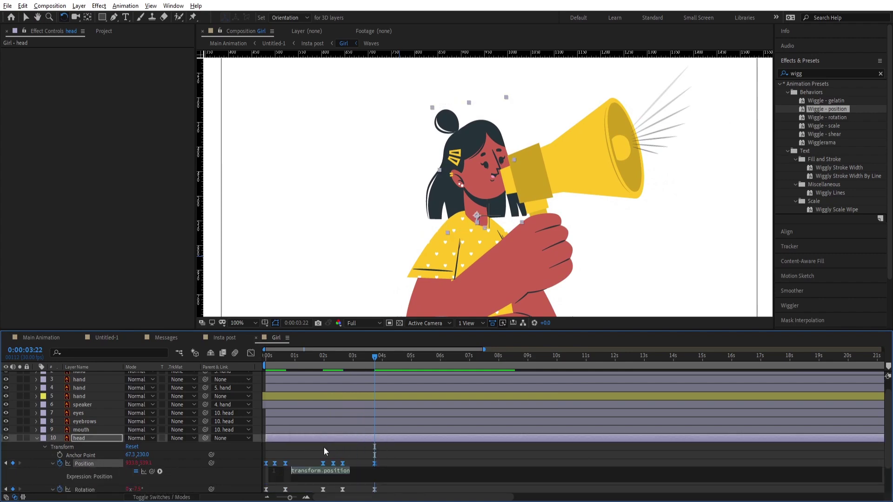
{"action": "left_click", "coordinate": [300, 447]}
{"action": "key", "text": "u"}
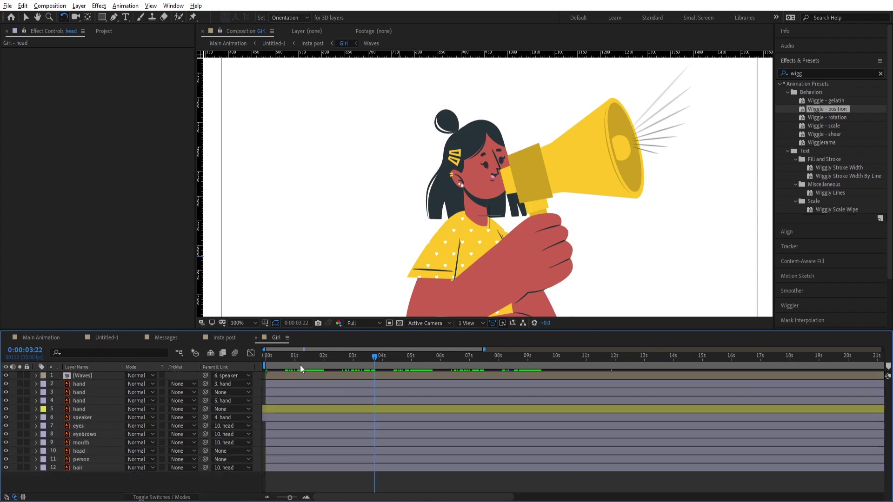
Lock the Waves layer and start Scale and Rotation keyframes on the eyes layer at 0:00:00:00.
{"action": "key", "text": "Home"}
{"action": "scroll", "coordinate": [500, 172], "scroll_direction": "up", "scroll_amount": 2}
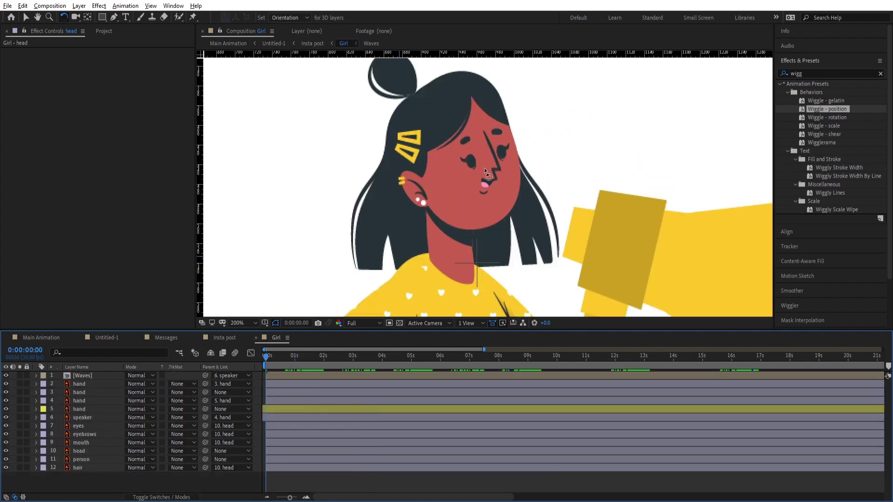
{"action": "left_click", "coordinate": [83, 376]}
{"action": "left_click", "coordinate": [479, 141]}
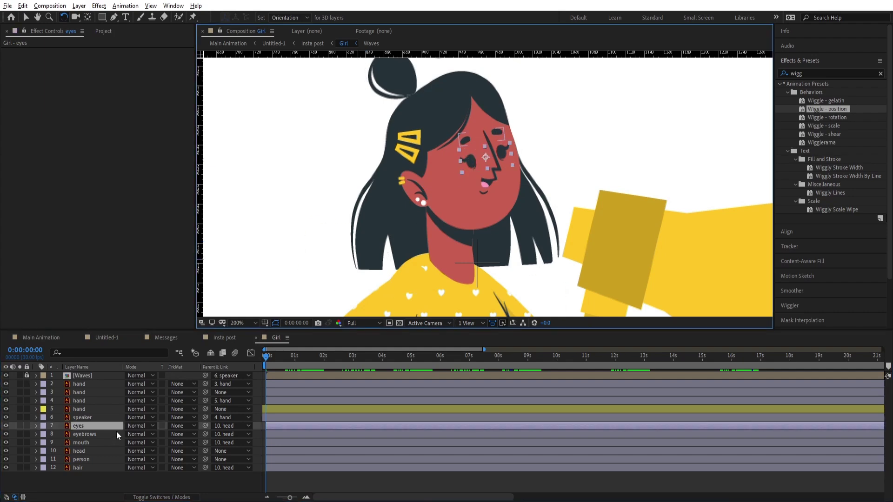
{"action": "key", "text": "s"}
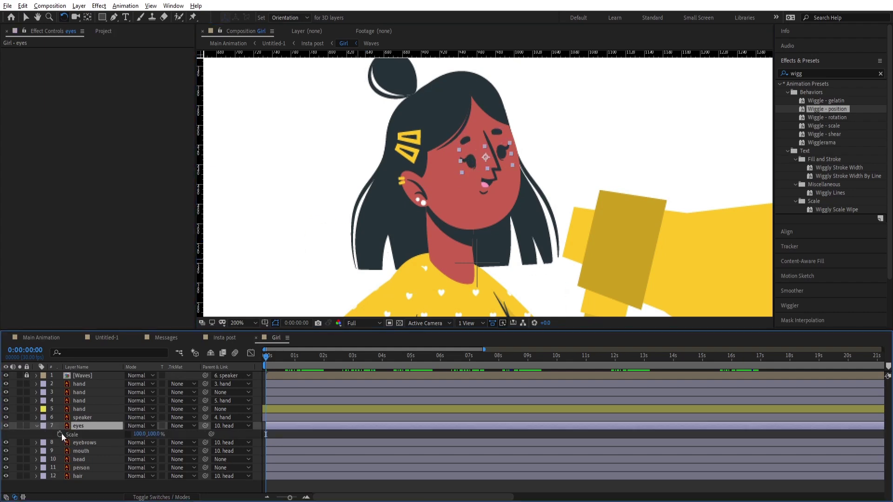
{"action": "key", "text": "r"}
{"action": "left_click", "coordinate": [60, 435]}
{"action": "key", "text": "shift+s"}
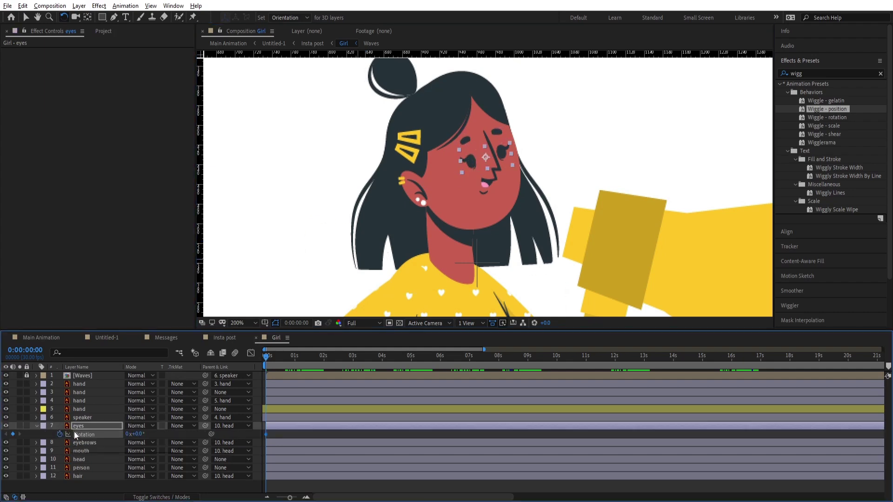
{"action": "scroll", "coordinate": [319, 381], "scroll_direction": "up", "scroll_amount": 3}
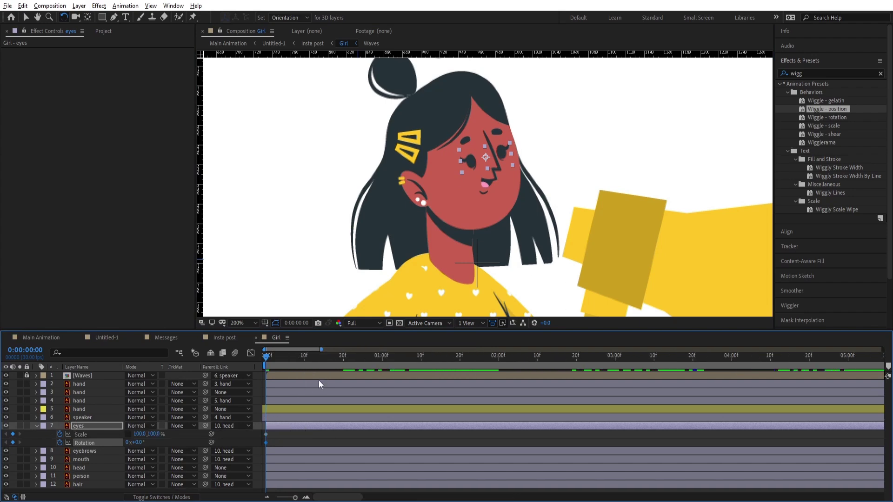
At 0:00:00:20, set the eyes' vertical scale to 0% and their rotation to -5° to close them.
{"action": "left_click", "coordinate": [343, 356]}
{"action": "left_click", "coordinate": [301, 434]}
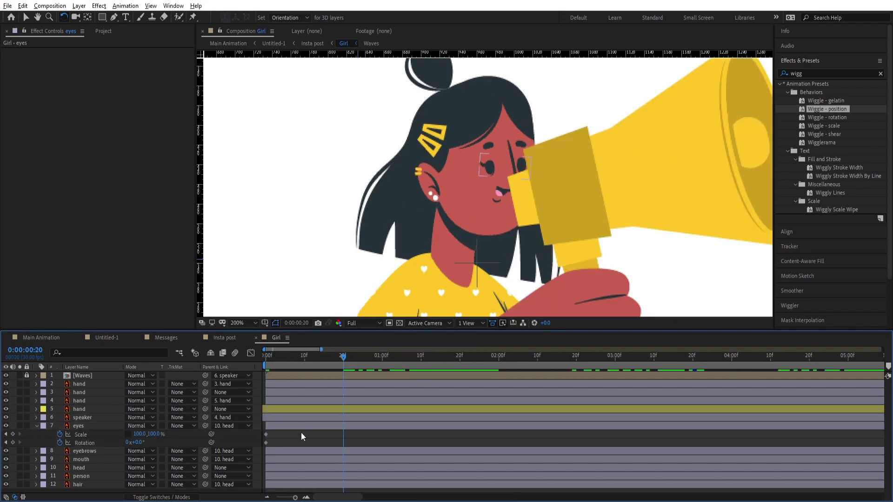
{"action": "left_click", "coordinate": [298, 426]}
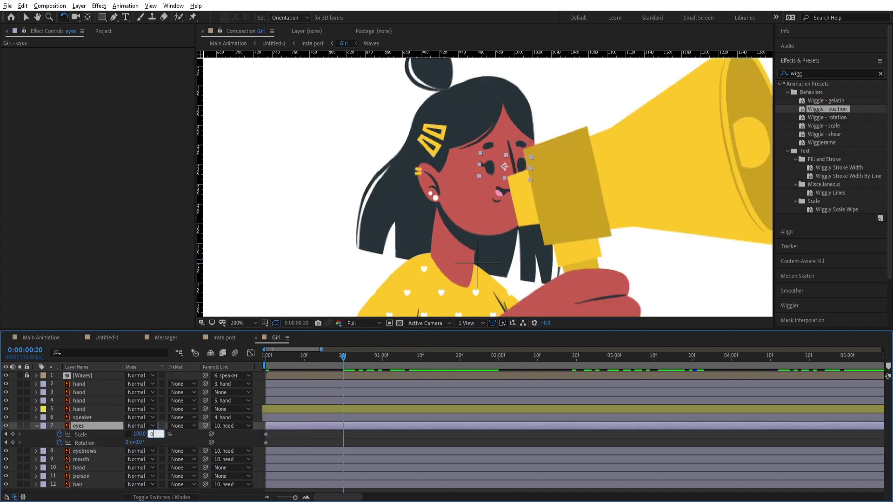
{"action": "key", "text": "Return"}
{"action": "left_click_drag", "start_coordinate": [137, 442], "coordinate": [134, 442]}
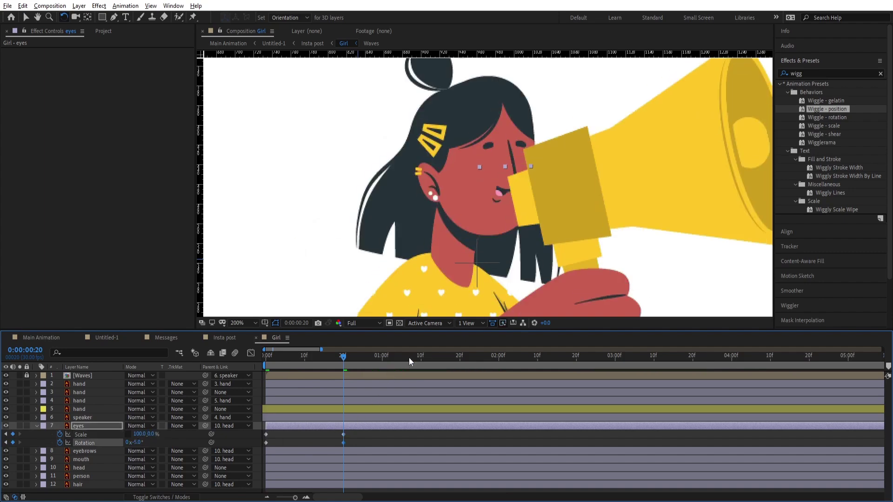
Copy the eyes' first Scale and Rotation keyframes and paste them at 0:00:01:10 to reopen the eyes.
{"action": "left_click_drag", "start_coordinate": [408, 357], "coordinate": [497, 362]}
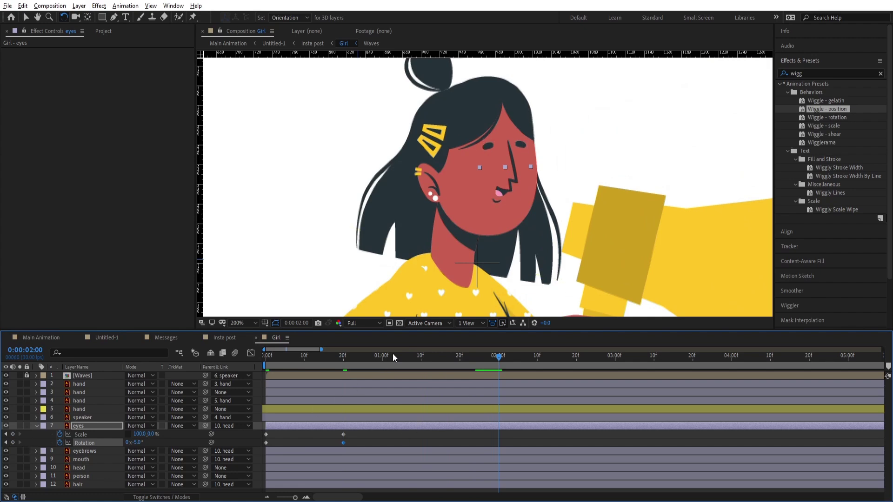
{"action": "left_click", "coordinate": [421, 357]}
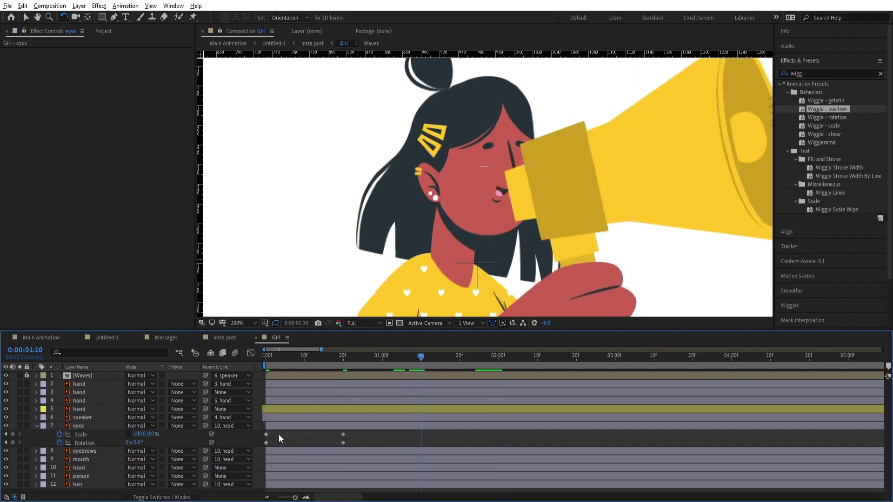
{"action": "left_click_drag", "start_coordinate": [279, 434], "coordinate": [259, 445]}
{"action": "key", "text": "ctrl+c"}
{"action": "key", "text": "ctrl+v"}
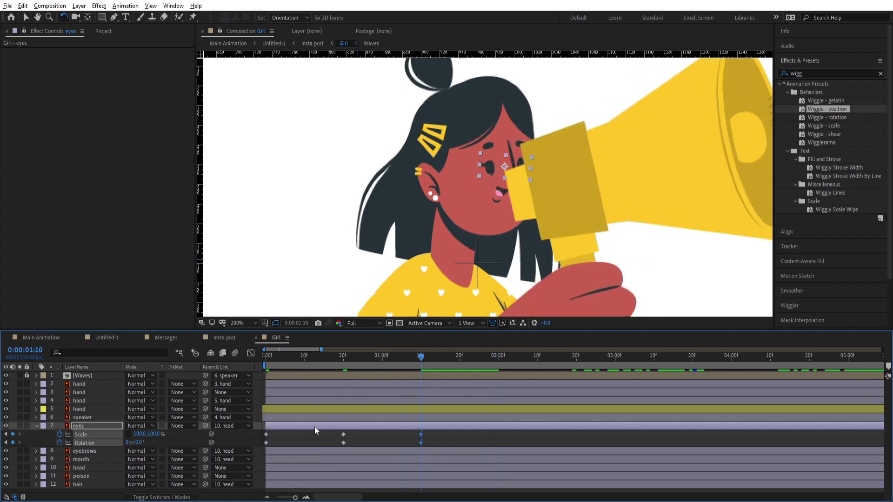
Apply Easy Ease to the blink keyframes, compress them to end at about 0:00:00:10, and preview the blink.
{"action": "left_click_drag", "start_coordinate": [434, 432], "coordinate": [220, 450]}
{"action": "key", "text": "F9"}
{"action": "left_click_drag", "start_coordinate": [421, 437], "coordinate": [305, 439]}
{"action": "left_click_drag", "start_coordinate": [280, 358], "coordinate": [258, 371]}
{"action": "key", "text": "space"}
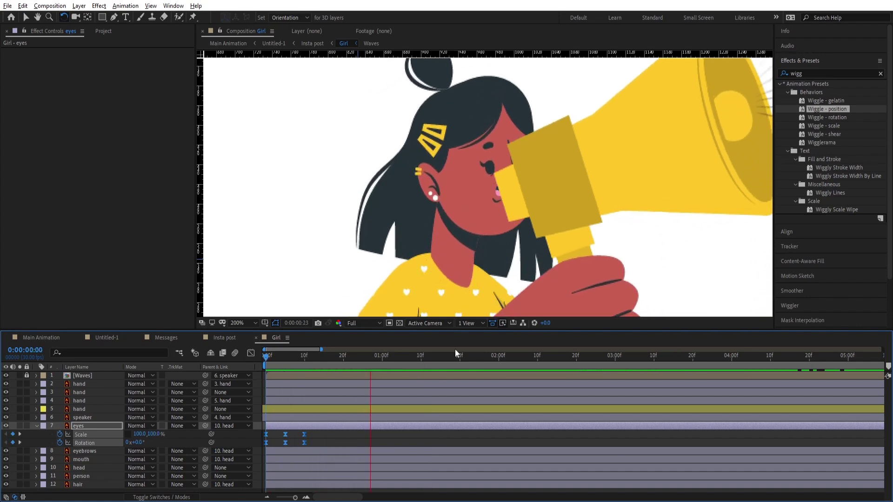
Add holding Scale and Rotation keyframes for the eyes at 0:00:02:00.
{"action": "left_click", "coordinate": [499, 358]}
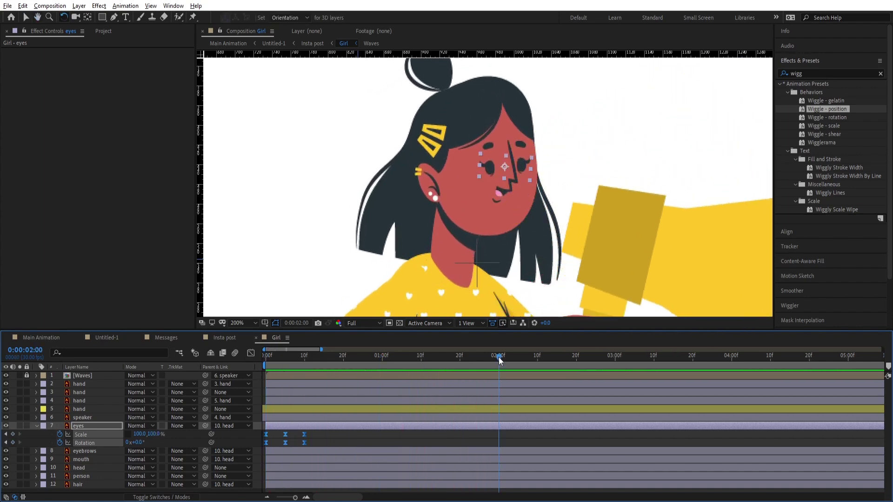
{"action": "left_click", "coordinate": [320, 435]}
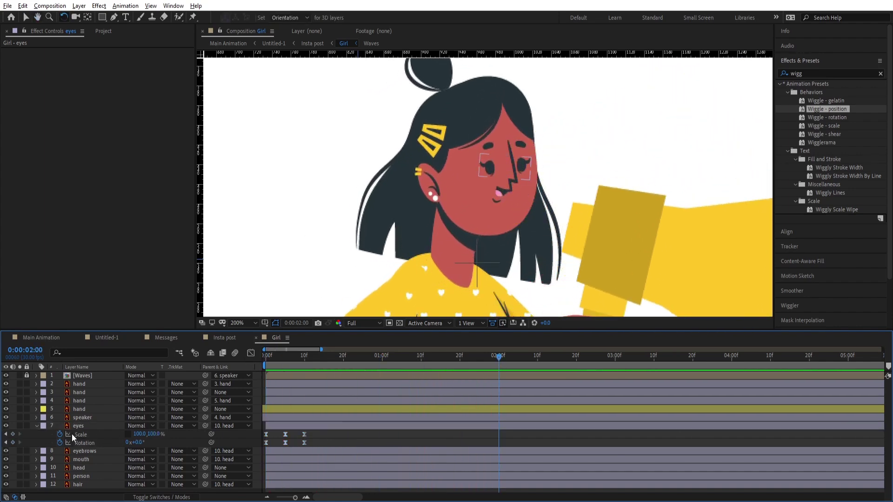
{"action": "left_click", "coordinate": [12, 434]}
{"action": "left_click", "coordinate": [13, 443]}
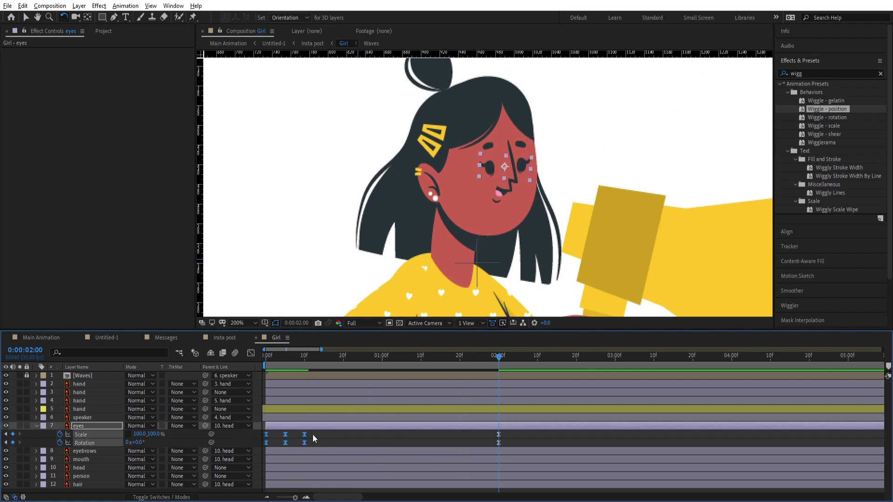
Stretch the blink keyframes so that the blink ends at about 0:00:00:17, and preview it from the start.
{"action": "left_click_drag", "start_coordinate": [305, 434], "coordinate": [330, 435]}
{"action": "left_click_drag", "start_coordinate": [292, 363], "coordinate": [256, 359]}
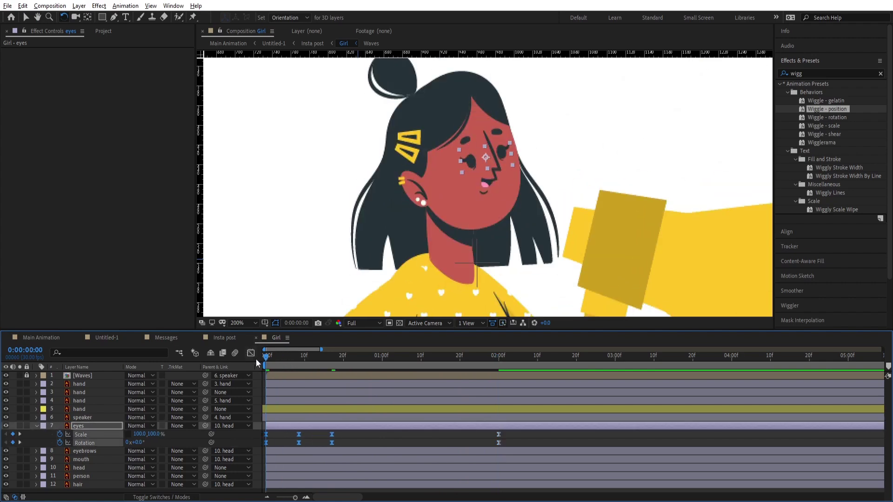
{"action": "key", "text": "space"}
{"action": "key", "text": "space"}
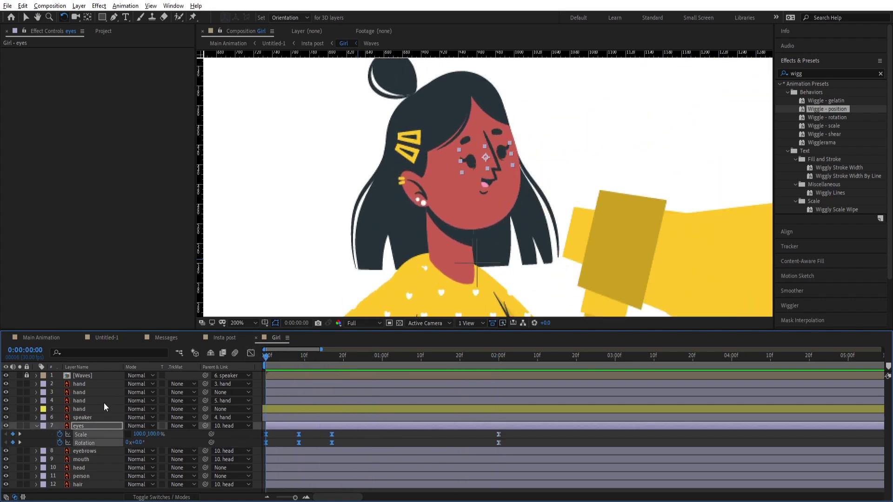
Add eyebrows Position keyframes at 0:00:00:00 and at the end of the blink.
{"action": "left_click", "coordinate": [82, 451]}
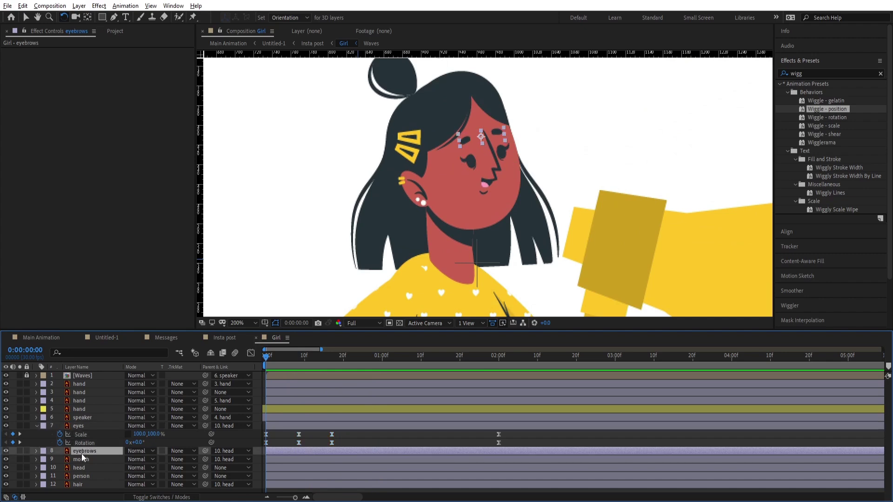
{"action": "key", "text": "p"}
{"action": "left_click", "coordinate": [60, 458]}
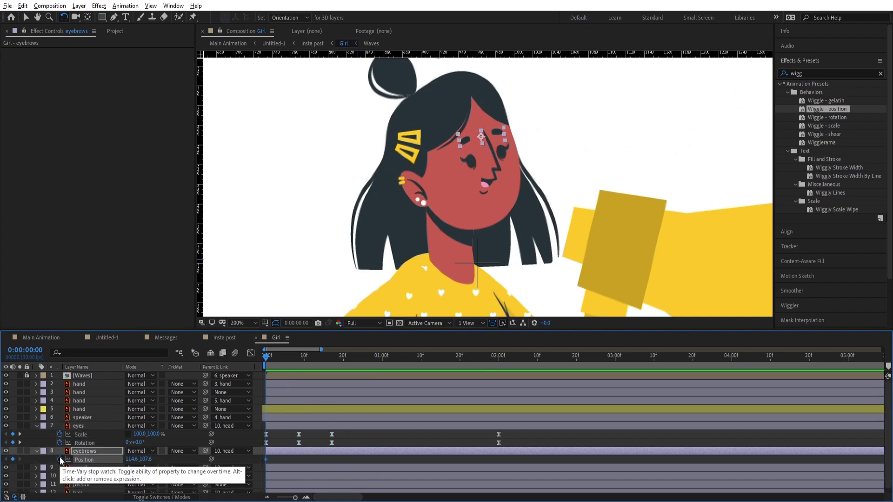
{"action": "key", "text": "k"}
{"action": "key", "text": "k"}
{"action": "left_click", "coordinate": [14, 459]}
Lower the eyebrows to a Y position of 114.0 at 0:00:00:09, in the middle of the blink.
{"action": "key", "text": "j"}
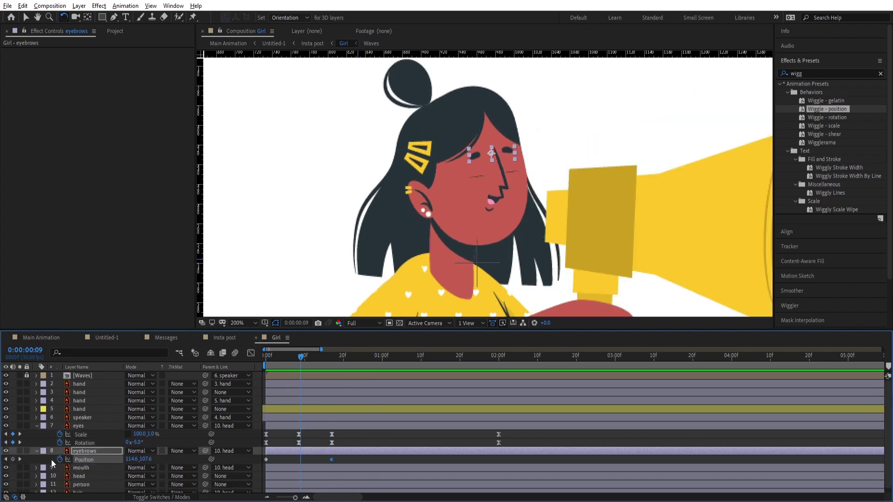
{"action": "key", "text": "Down"}
{"action": "key", "text": "Down"}
{"action": "key", "text": "Down"}
{"action": "key", "text": "Down"}
{"action": "key", "text": "Down"}
{"action": "key", "text": "Down"}
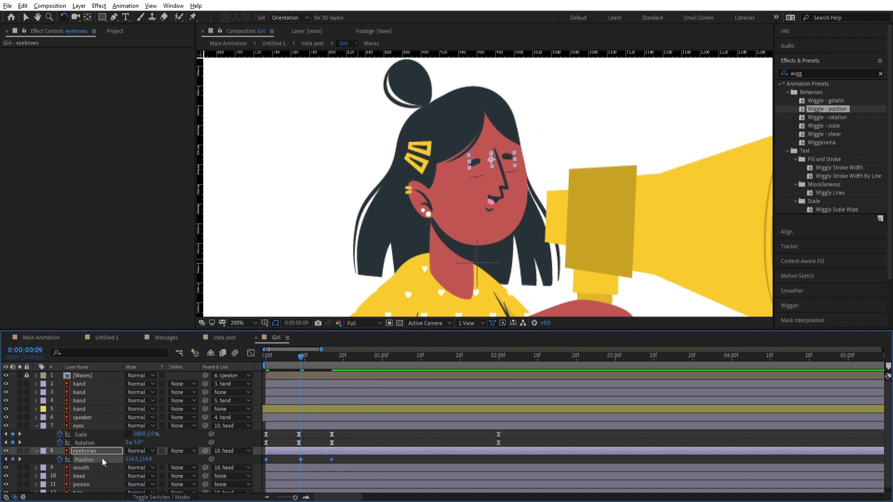
Ease the eyebrows' Position keyframes, add a holding keyframe at 0:00:02:00, and loop them with a loopOut() expression.
{"action": "key", "text": "space"}
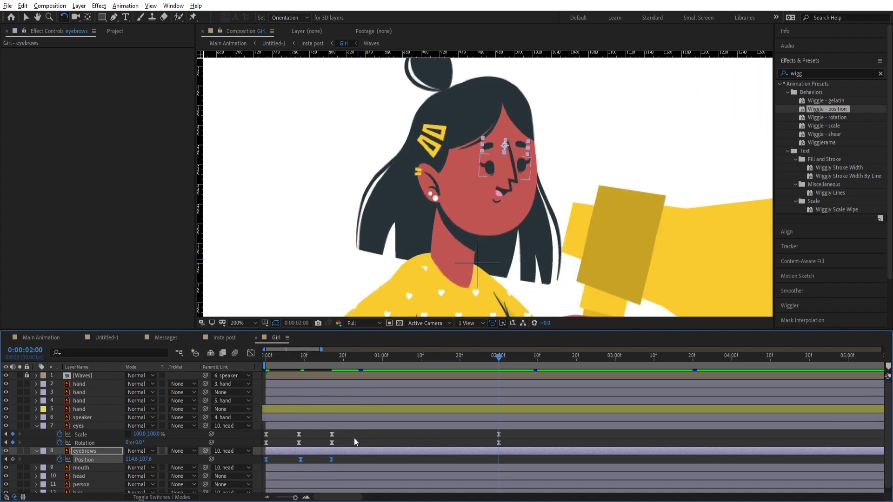
{"action": "left_click", "coordinate": [354, 438]}
{"action": "left_click", "coordinate": [84, 460]}
{"action": "key", "text": "Home"}
{"action": "left_click", "coordinate": [60, 459], "text": "alt"}
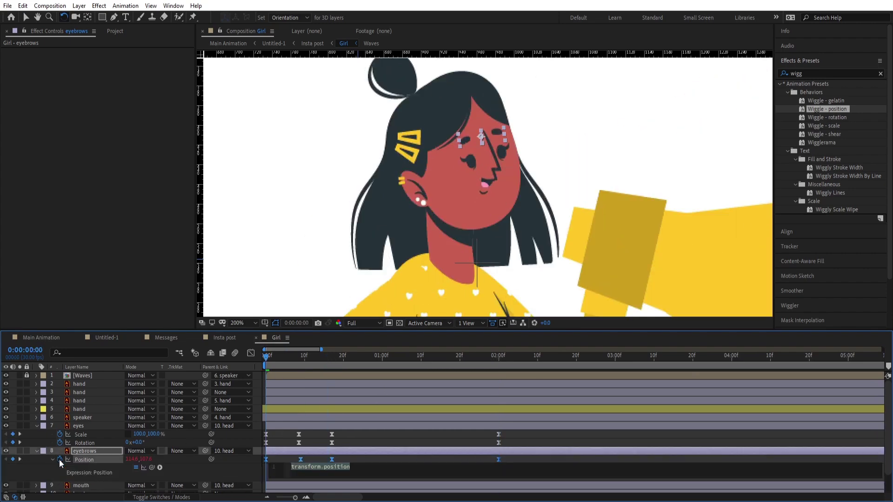
{"action": "type", "text": "loop"}
{"action": "key", "text": "Down"}
{"action": "key", "text": "Down"}
{"action": "key", "text": "Return"}
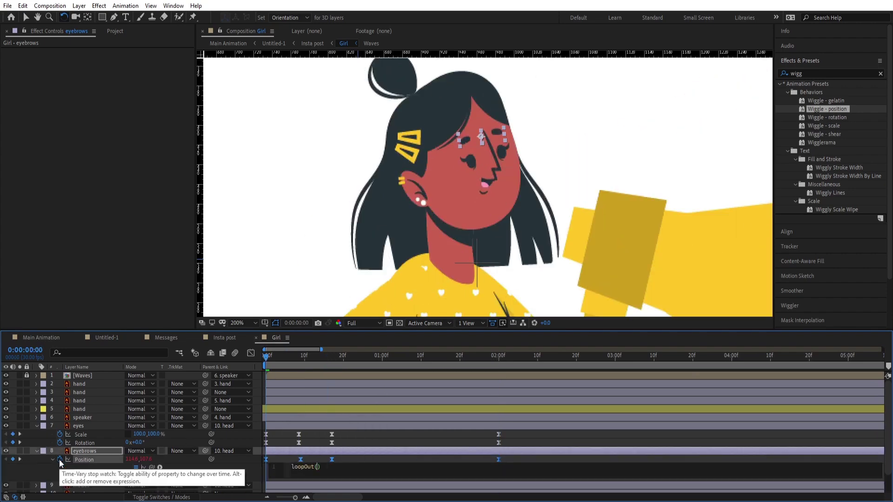
Copy the loopOut() expression to the eyes' Rotation and Scale, and preview the looping blink.
{"action": "key", "text": "ctrl+c"}
{"action": "left_click", "coordinate": [59, 443], "text": "alt"}
{"action": "key", "text": "ctrl+v"}
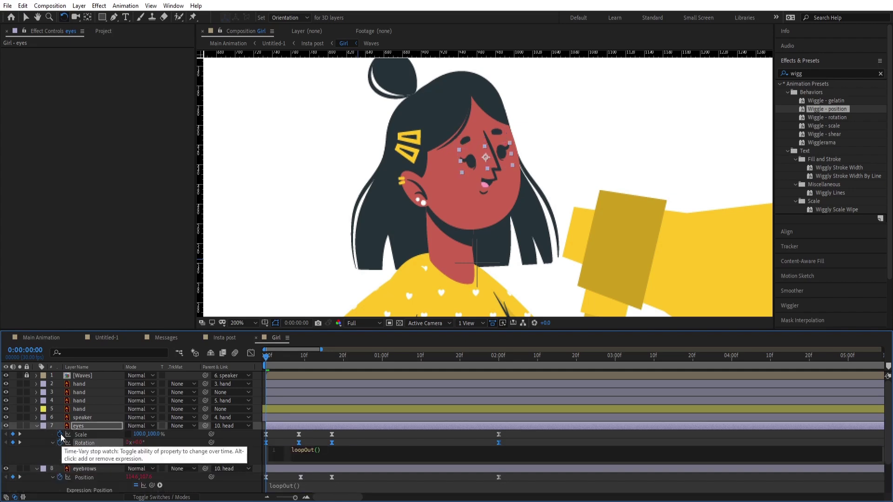
{"action": "left_click", "coordinate": [59, 434], "text": "alt"}
{"action": "key", "text": "ctrl+v"}
{"action": "left_click", "coordinate": [188, 441]}
{"action": "key", "text": "space"}
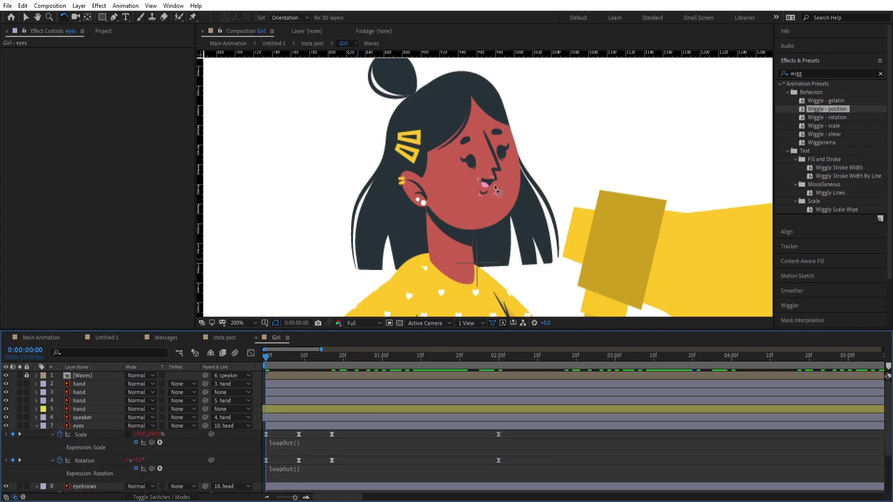
Add 100% Scale keyframes to the mouth layer at 0:00:00:00 and 0:00:00:24.
{"action": "left_click", "coordinate": [493, 186]}
{"action": "scroll", "coordinate": [285, 403], "scroll_direction": "down", "scroll_amount": 3}
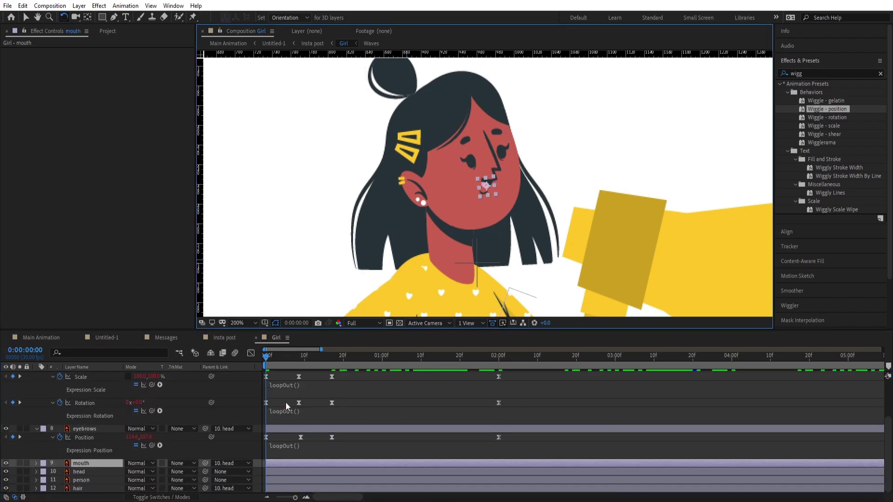
{"action": "key", "text": "s"}
{"action": "left_click", "coordinate": [60, 472]}
{"action": "key", "text": "space"}
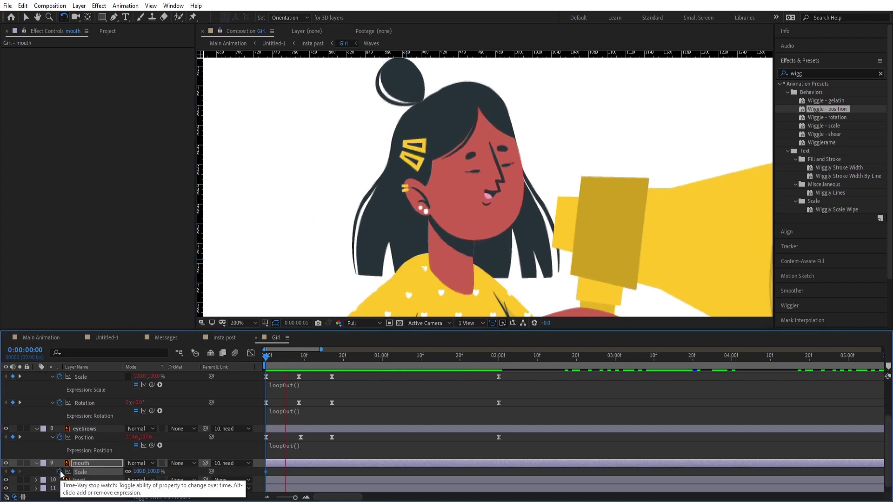
{"action": "left_click", "coordinate": [12, 471]}
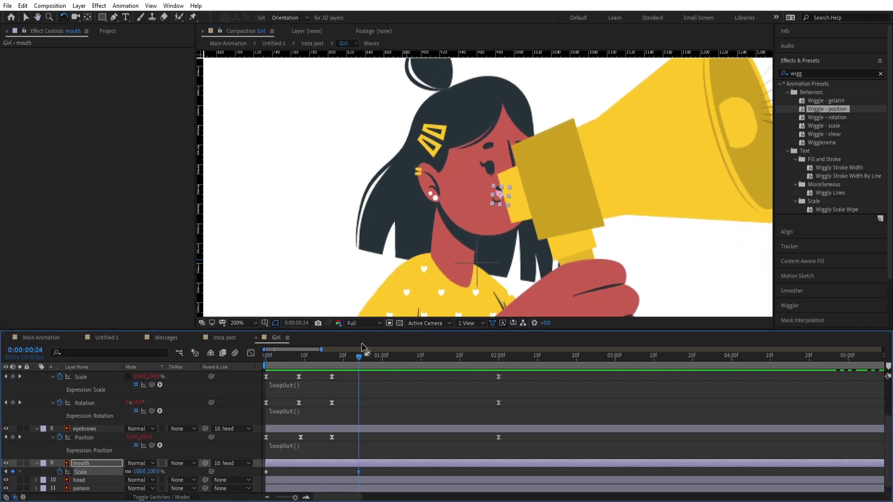
Set the mouth's Scale to 50% at 0:00:00:11 and ease its keyframes.
{"action": "left_click", "coordinate": [308, 356]}
{"action": "left_click", "coordinate": [140, 472]}
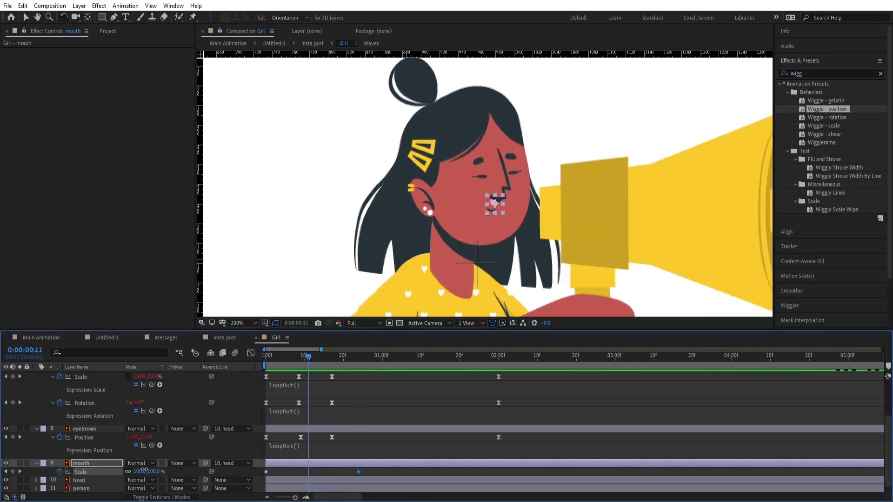
{"action": "type", "text": "50"}
{"action": "key", "text": "Return"}
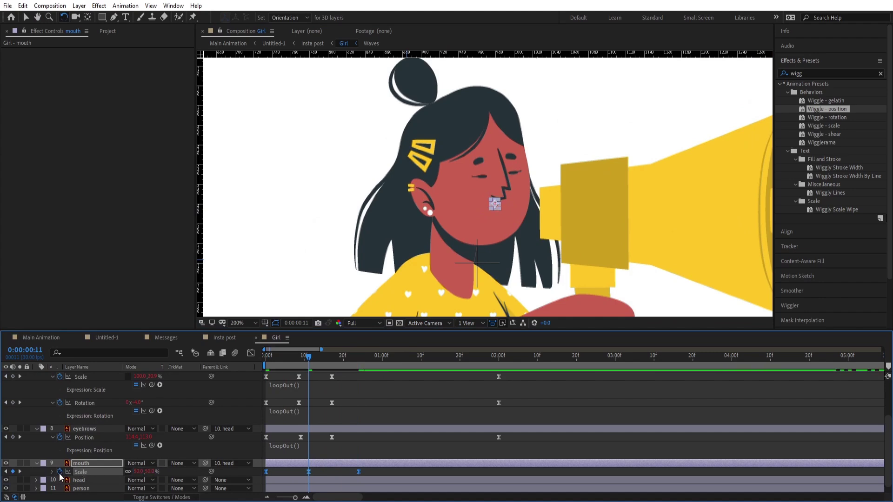
Loop the mouth's Scale with the copied loopOut() expression and preview the facial animation.
{"action": "left_click", "coordinate": [60, 472], "text": "alt"}
{"action": "key", "text": "ctrl+v"}
{"action": "left_click", "coordinate": [284, 472]}
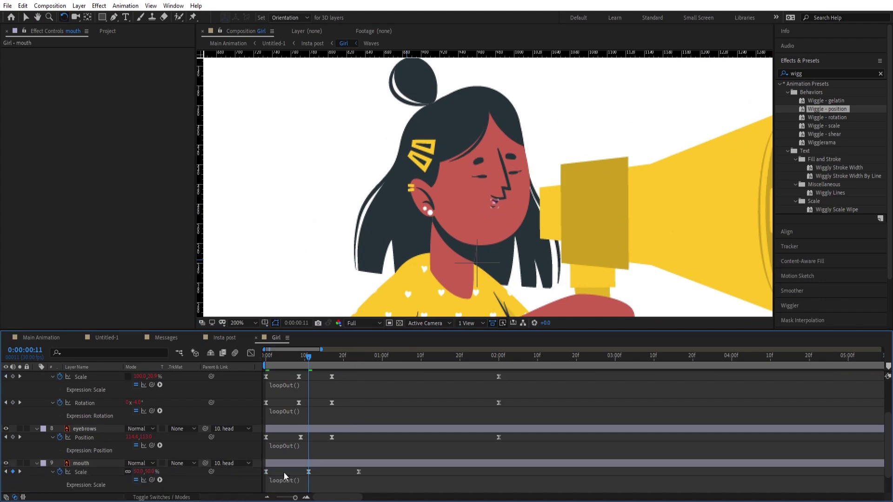
{"action": "key", "text": "space"}
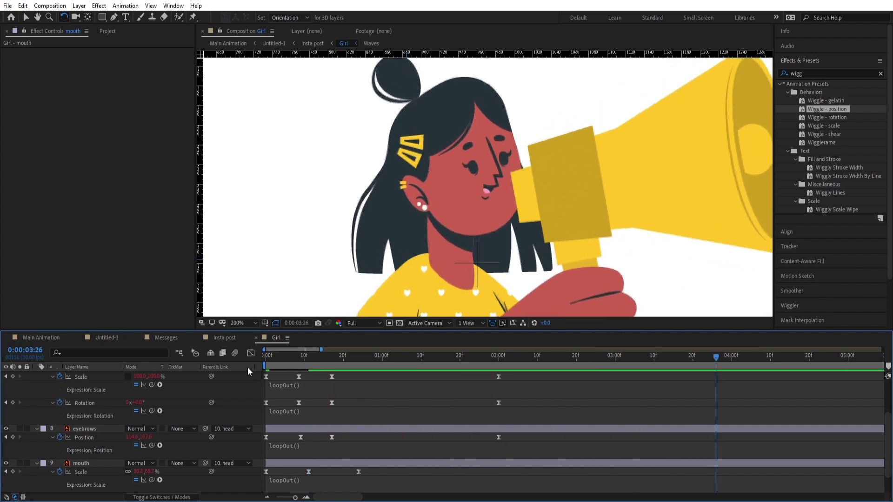
Switch to the Insta post composition and preview the animated girl from the start.
{"action": "left_click", "coordinate": [226, 338]}
{"action": "left_click", "coordinate": [363, 357]}
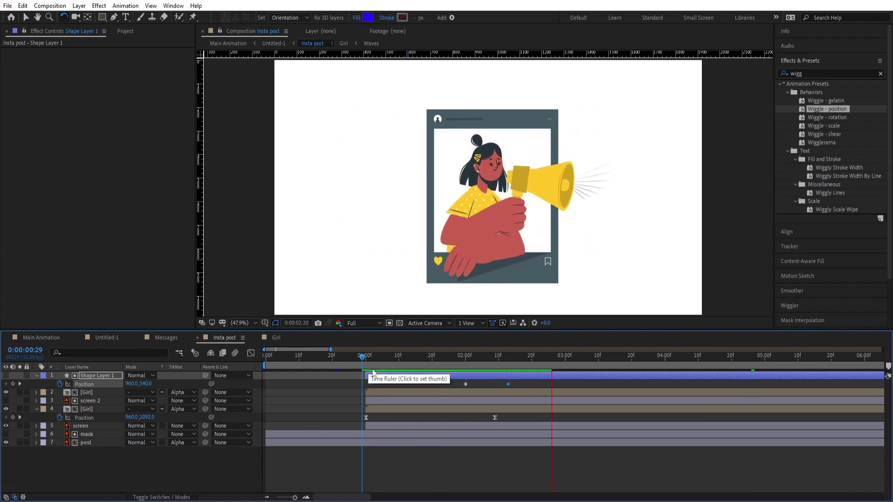
{"action": "left_click_drag", "start_coordinate": [377, 359], "coordinate": [185, 357]}
{"action": "key", "text": "space"}
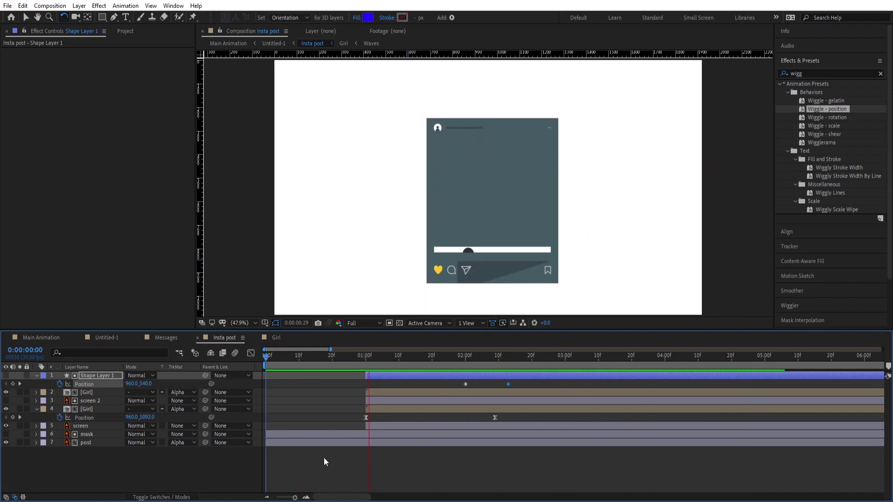
Shift Shape Layer 1, screen 2 and both Girl layers to start at about 0:00:01:13 and preview the timing.
{"action": "key", "text": "space"}
{"action": "left_click_drag", "start_coordinate": [378, 414], "coordinate": [426, 378]}
{"action": "key", "text": "space"}
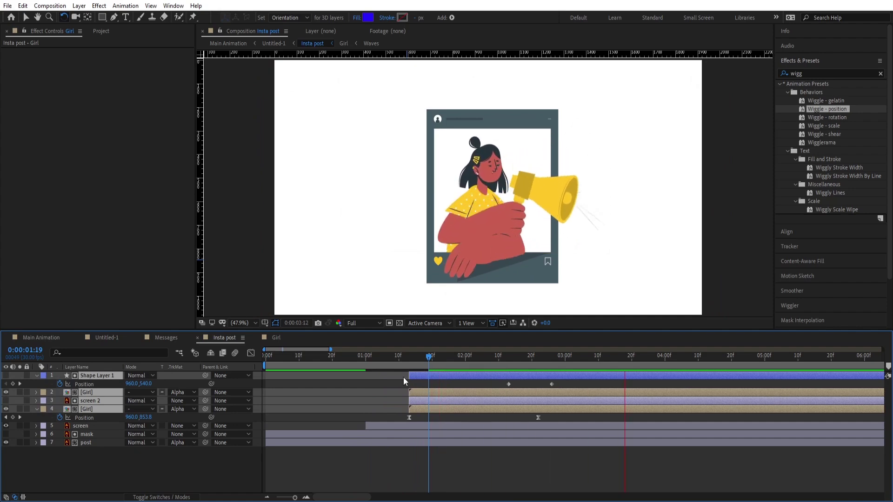
{"action": "left_click_drag", "start_coordinate": [421, 354], "coordinate": [208, 367]}
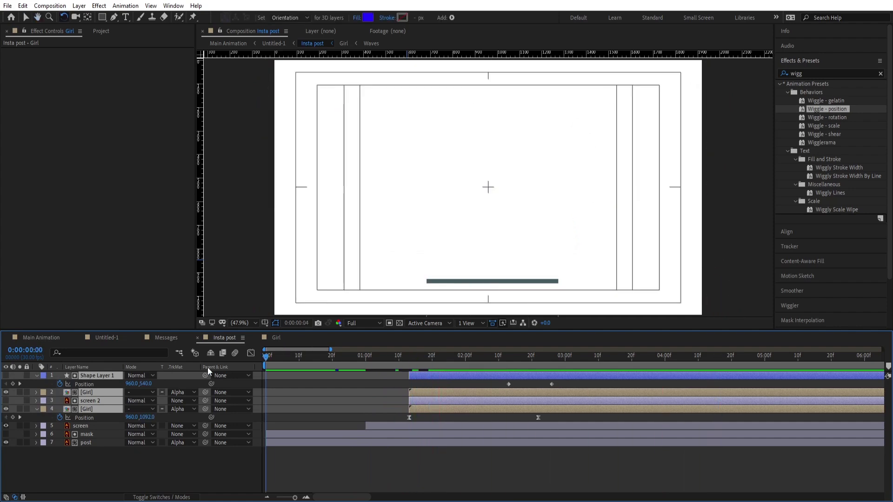
Show and unlock all layers in the Untitled-1 composition, and preview it from the start.
{"action": "left_click", "coordinate": [119, 339]}
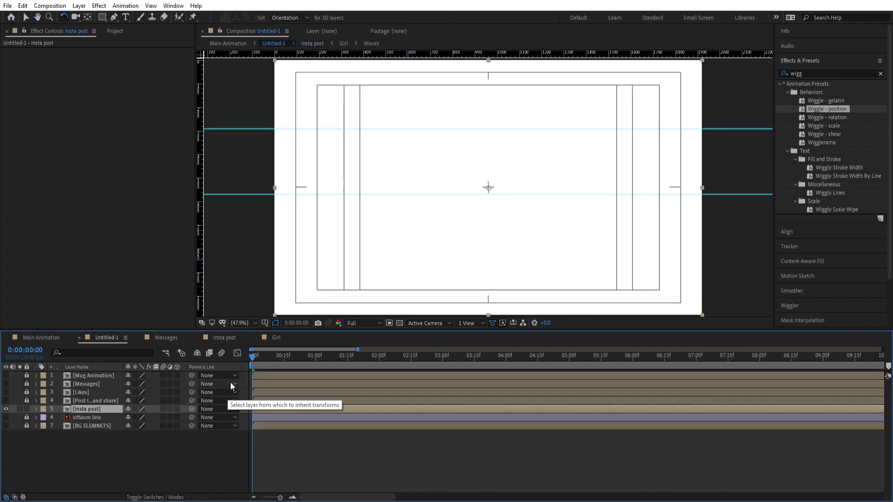
{"action": "left_click_drag", "start_coordinate": [5, 375], "coordinate": [16, 435]}
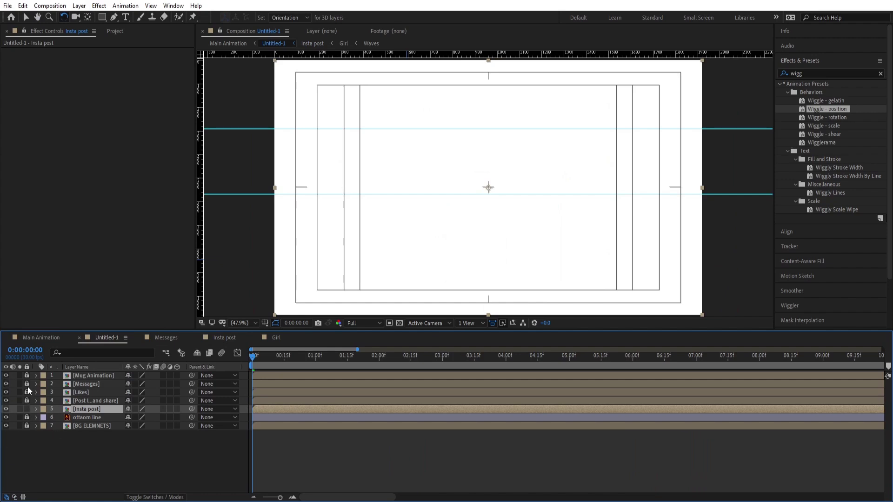
{"action": "left_click_drag", "start_coordinate": [28, 391], "coordinate": [27, 427]}
{"action": "key", "text": "space"}
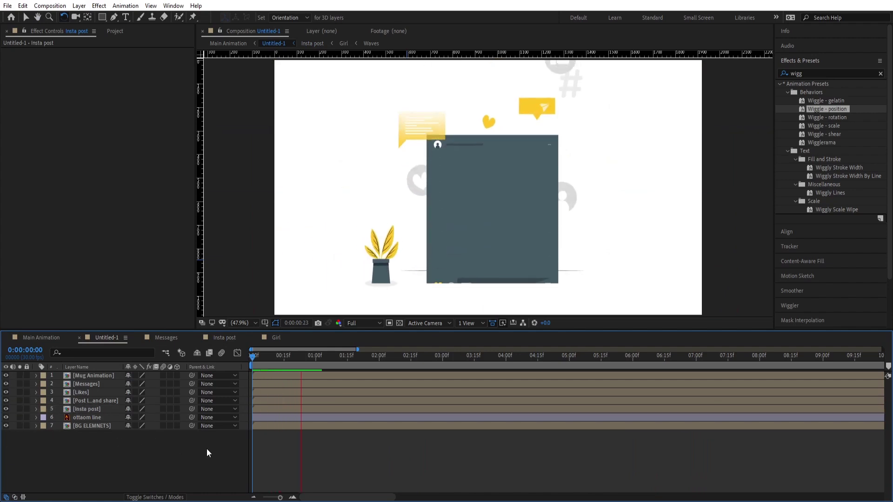
{"action": "left_click", "coordinate": [291, 365]}
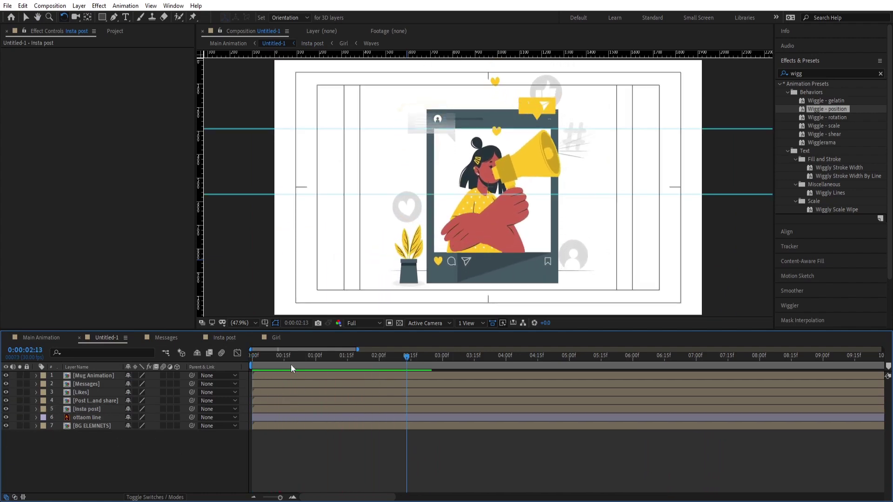
{"action": "key", "text": "Home"}
Move the Insta post layer to start at 0:00:00:20.
{"action": "left_click", "coordinate": [87, 417]}
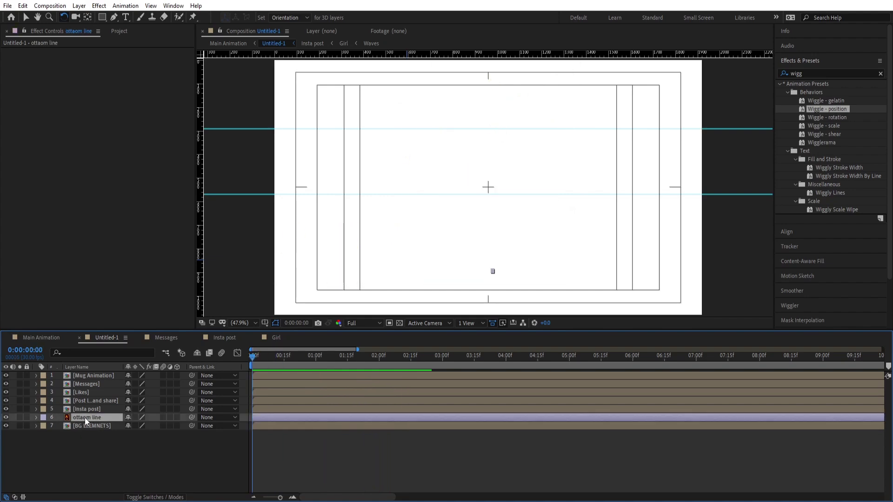
{"action": "key", "text": "equal"}
{"action": "key", "text": "space"}
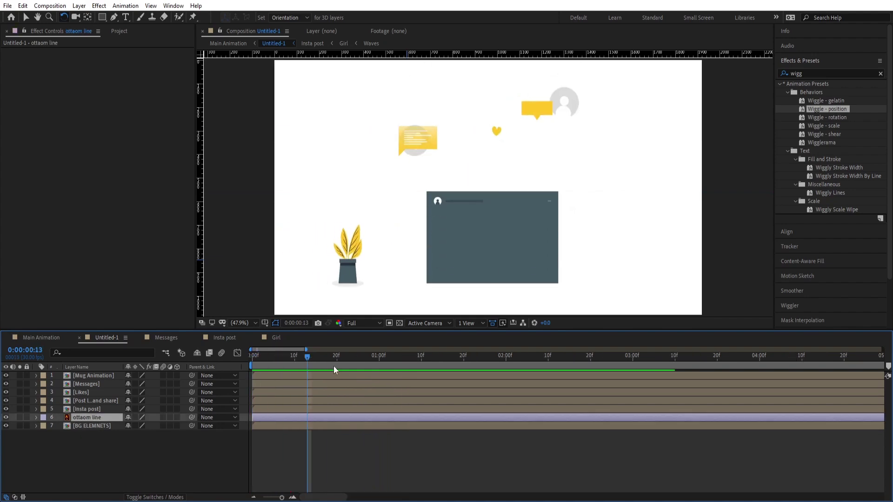
{"action": "left_click", "coordinate": [314, 409]}
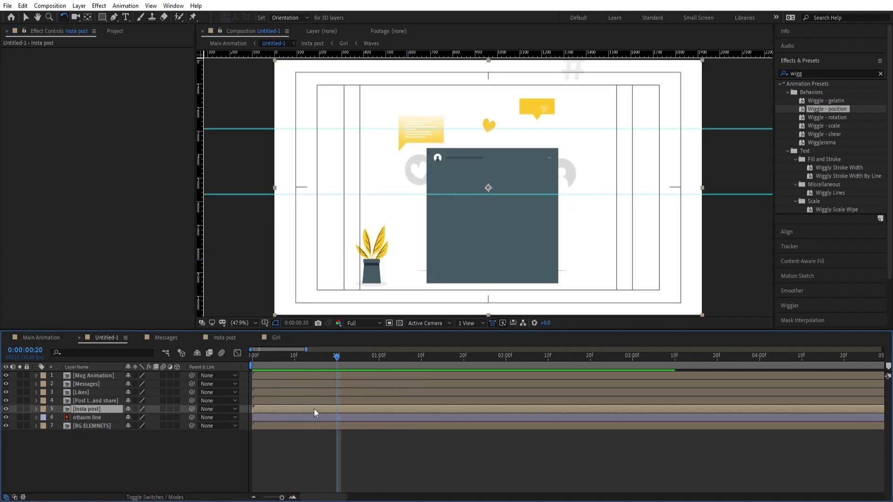
{"action": "key", "text": "alt+bracketleft"}
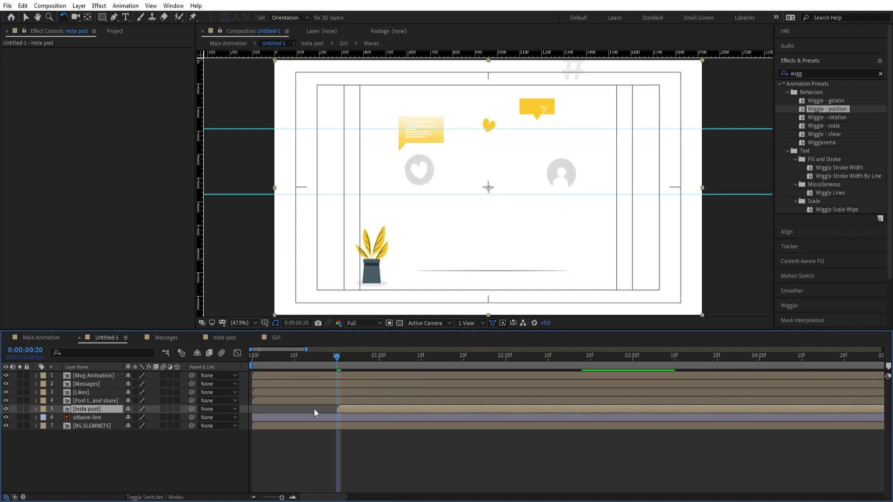
Move the Mug Animation layer to start at 0:00:01:10 and the BG ELEMNETS layer to start at 0:00:02:00.
{"action": "key", "text": "space"}
{"action": "left_click", "coordinate": [421, 356]}
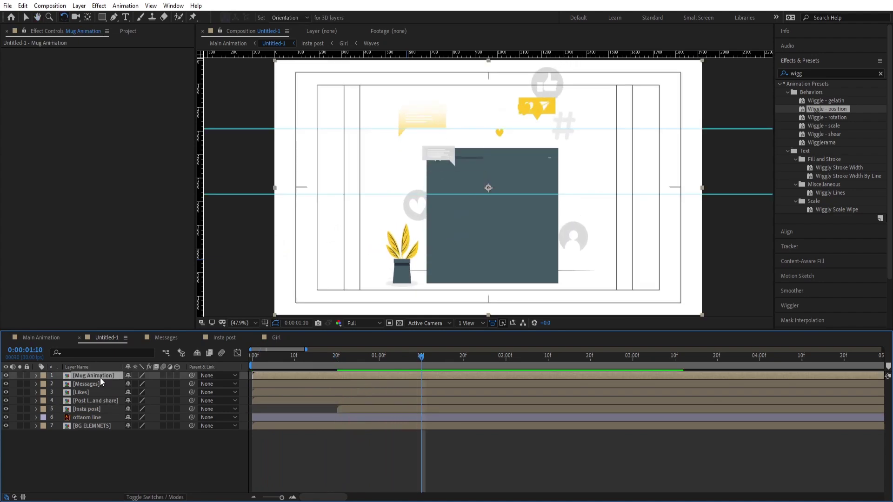
{"action": "key", "text": "alt+bracketleft"}
{"action": "left_click", "coordinate": [505, 358]}
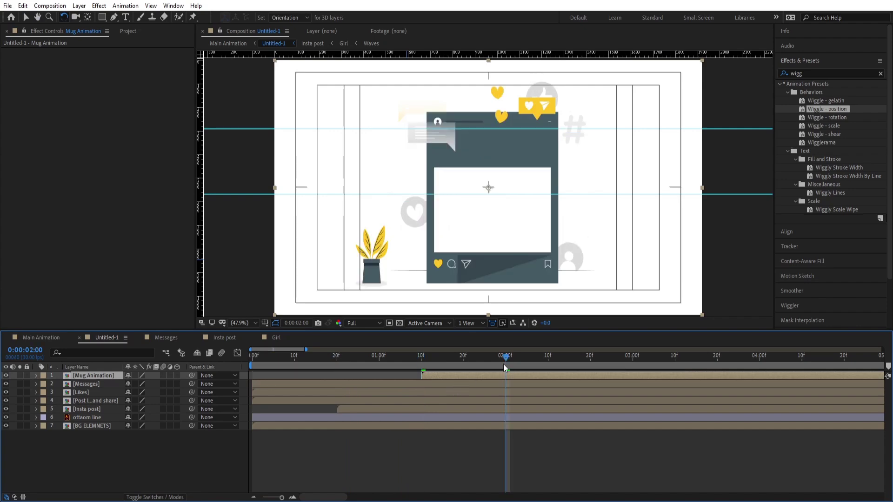
{"action": "left_click", "coordinate": [99, 426]}
{"action": "key", "text": "alt+bracketleft"}
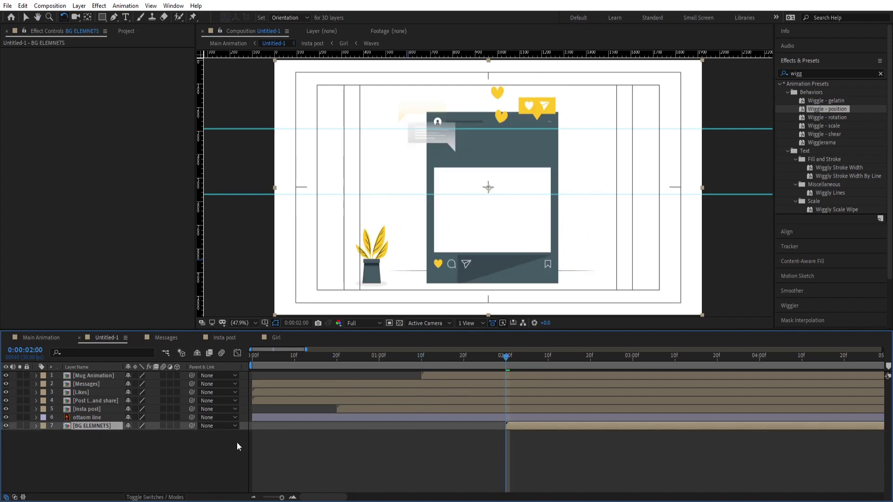
Move the Likes layer to start at 0:00:02:28 and the Post like and share layer to start at 0:00:03:09.
{"action": "key", "text": "space"}
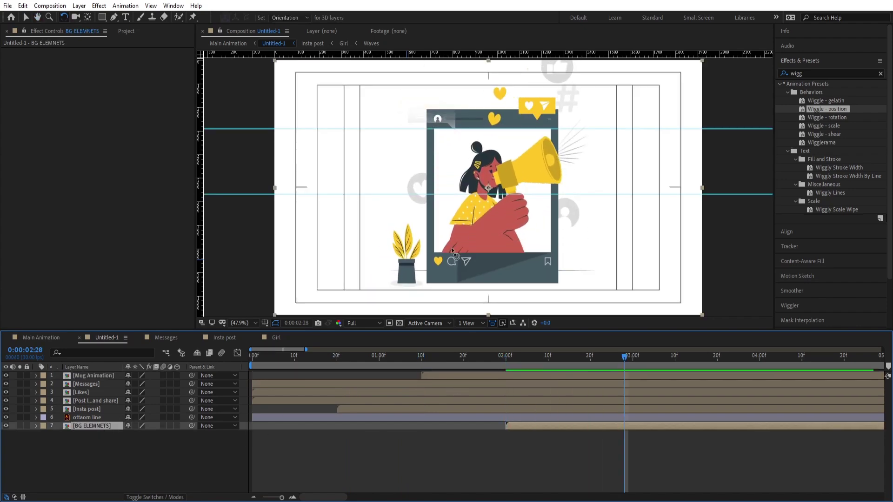
{"action": "left_click", "coordinate": [95, 394]}
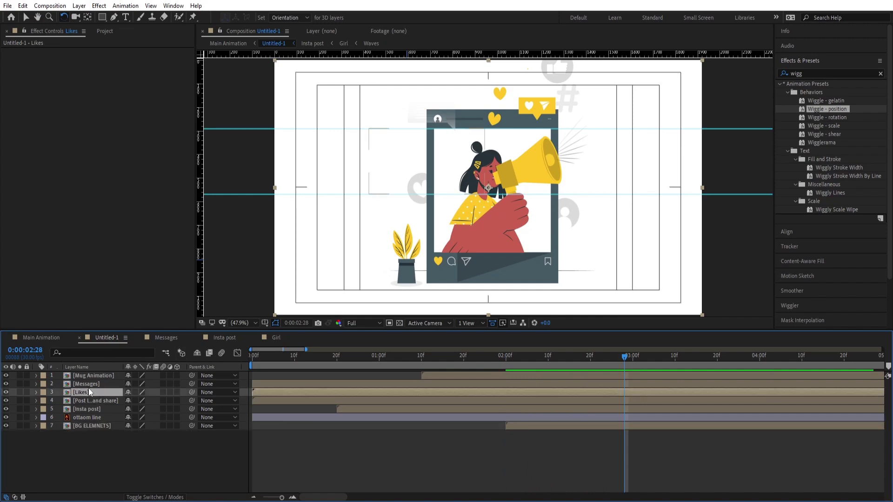
{"action": "key", "text": "alt+bracketleft"}
{"action": "key", "text": "space"}
{"action": "left_click", "coordinate": [97, 403]}
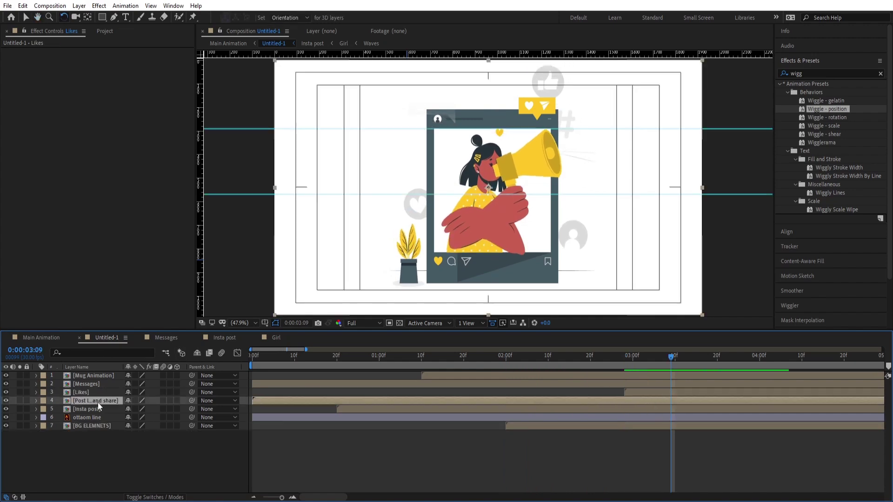
{"action": "key", "text": "alt+bracketleft"}
Move the Messages layer to start at 0:00:03:24.
{"action": "key", "text": "space"}
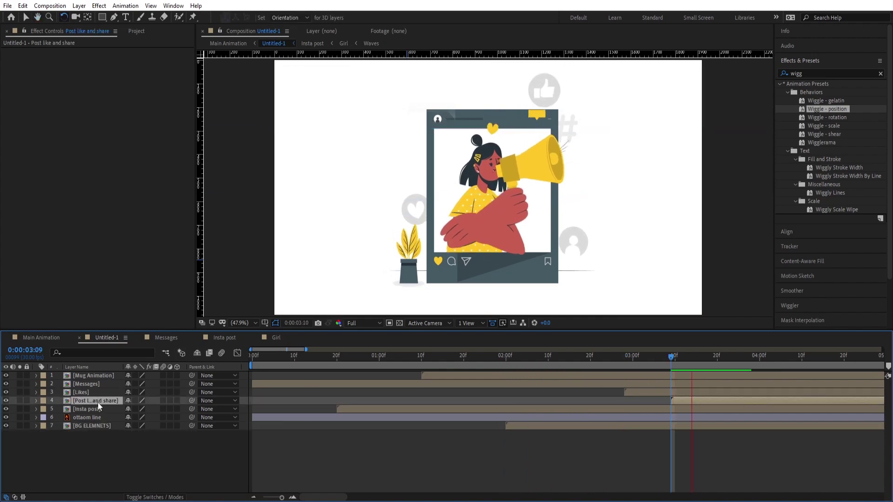
{"action": "key", "text": "space"}
{"action": "left_click", "coordinate": [89, 384]}
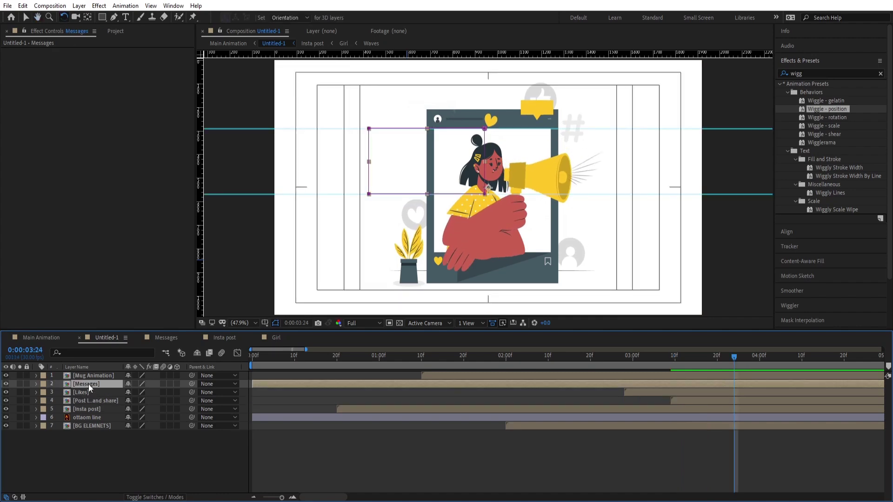
{"action": "key", "text": "alt+bracketleft"}
Preview the staggered layer timing of the Untitled-1 composition from the start.
{"action": "key", "text": "minus"}
{"action": "key", "text": "minus"}
{"action": "key", "text": "minus"}
{"action": "key", "text": "space"}
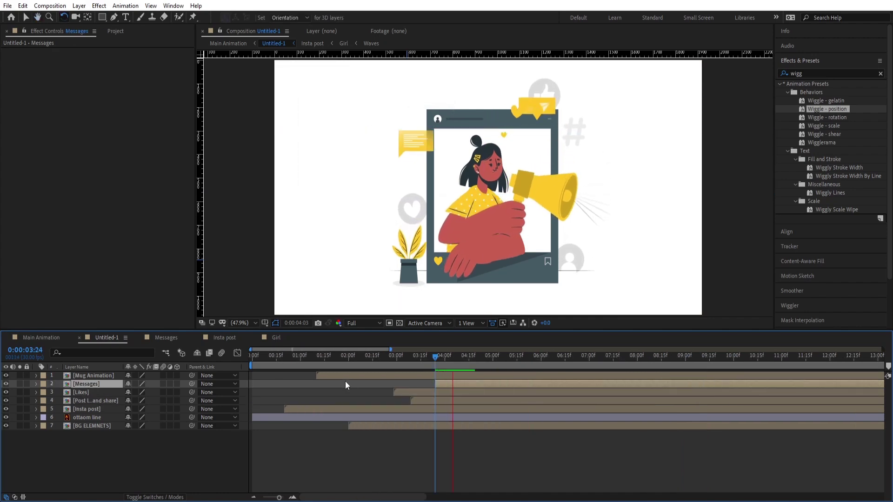
{"action": "key", "text": "Home"}
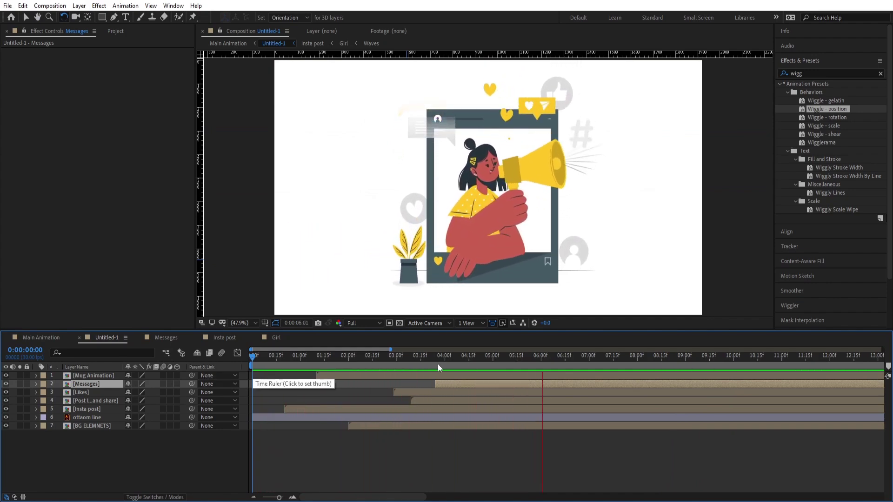
End the work area of the Main Animation composition at 0:00:08:00.
{"action": "left_click", "coordinate": [635, 356]}
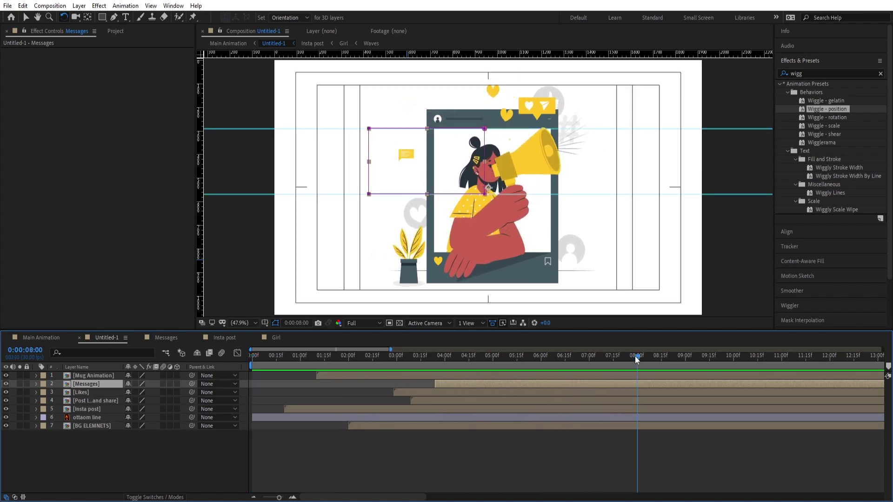
{"action": "left_click", "coordinate": [202, 443]}
{"action": "left_click", "coordinate": [48, 339]}
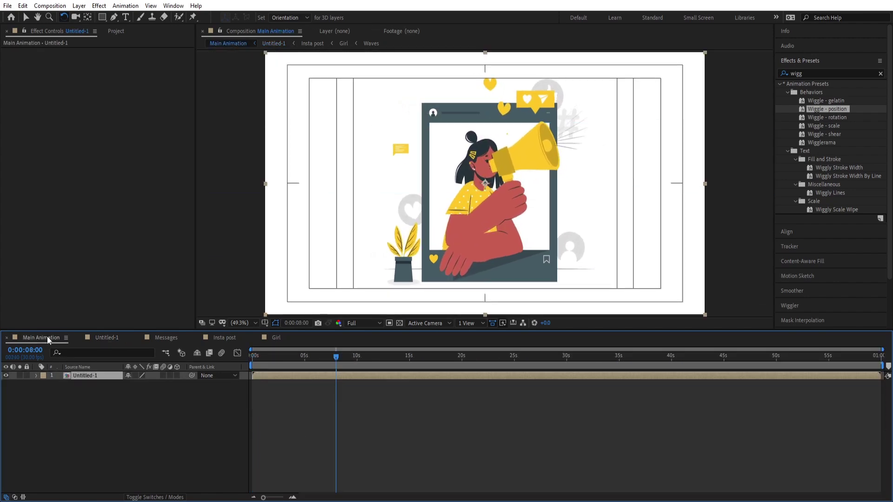
{"action": "key", "text": "equal"}
{"action": "key", "text": "equal"}
{"action": "key", "text": "equal"}
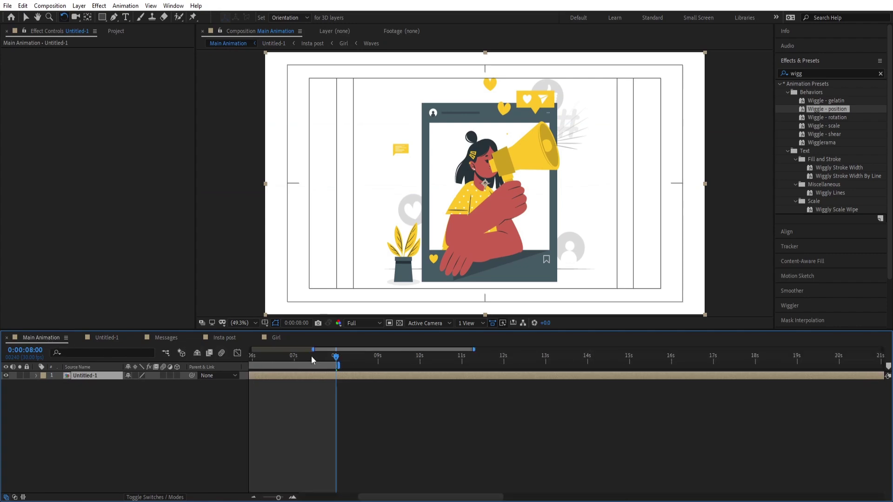
Add a 1920 × 1080 px white solid beneath the Untitled-1 layer and preview the composition.
{"action": "left_click_drag", "start_coordinate": [311, 355], "coordinate": [84, 375]}
{"action": "key", "text": "ctrl+y"}
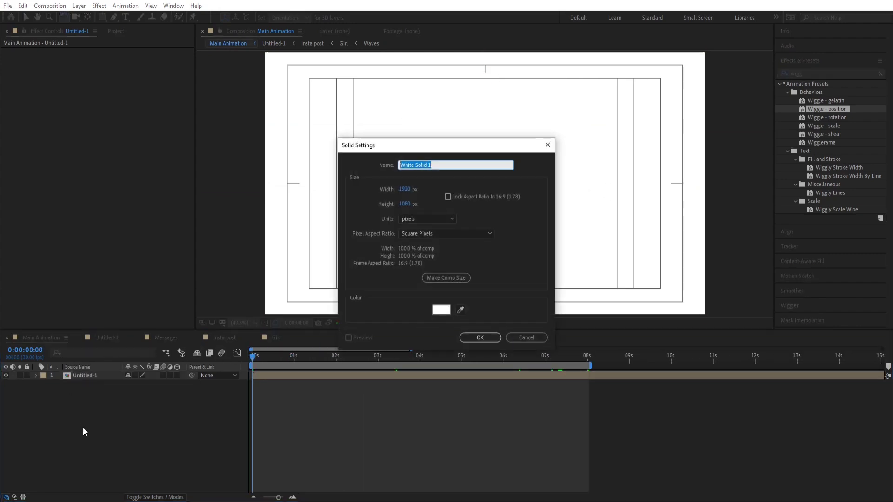
{"action": "key", "text": "Return"}
{"action": "key", "text": "space"}
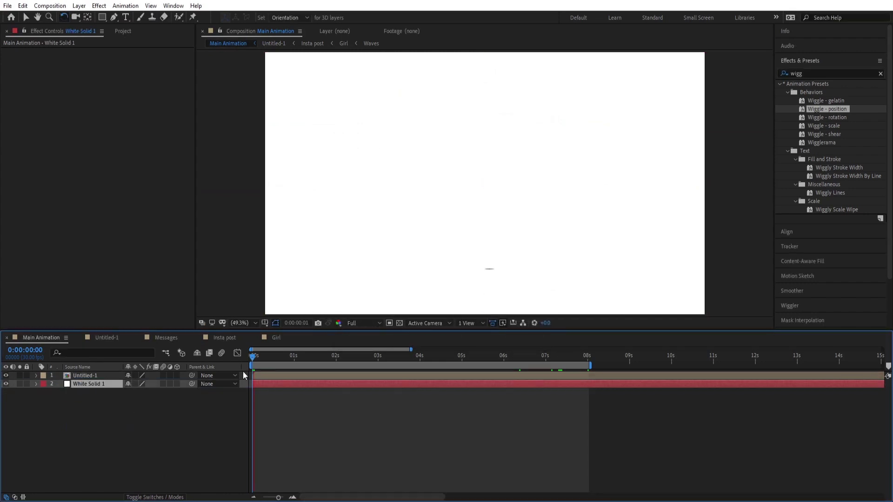
{"action": "key", "text": "space"}
Animate the Untitled-1 layer's Scale from 100% at 0:00:00:00 to 120% at 0:00:08:00 and preview the zoom.
{"action": "left_click", "coordinate": [91, 376]}
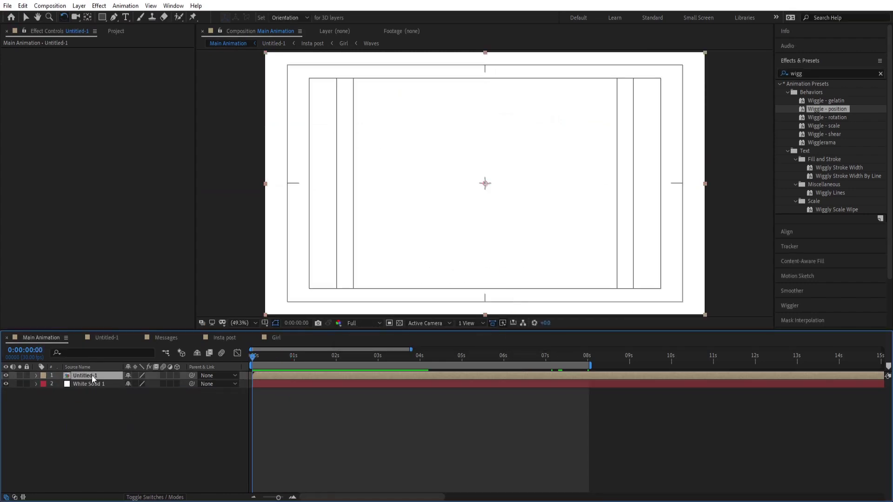
{"action": "key", "text": "s"}
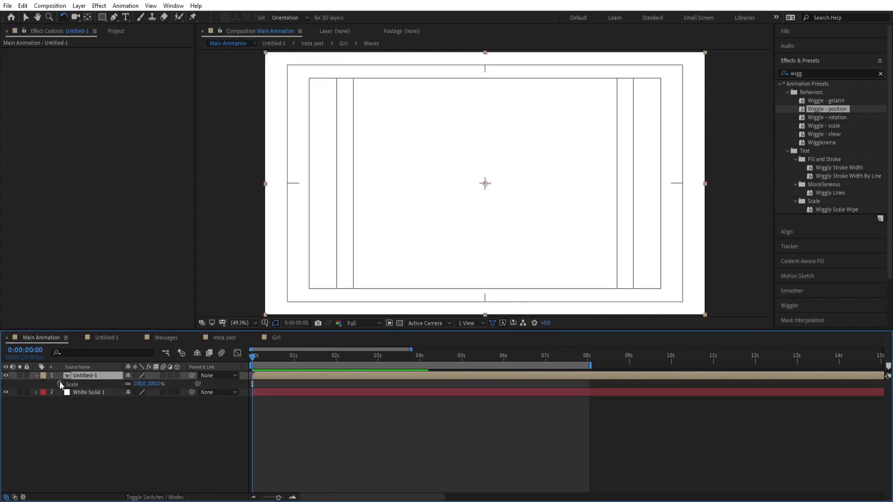
{"action": "left_click", "coordinate": [79, 384]}
{"action": "left_click", "coordinate": [588, 354]}
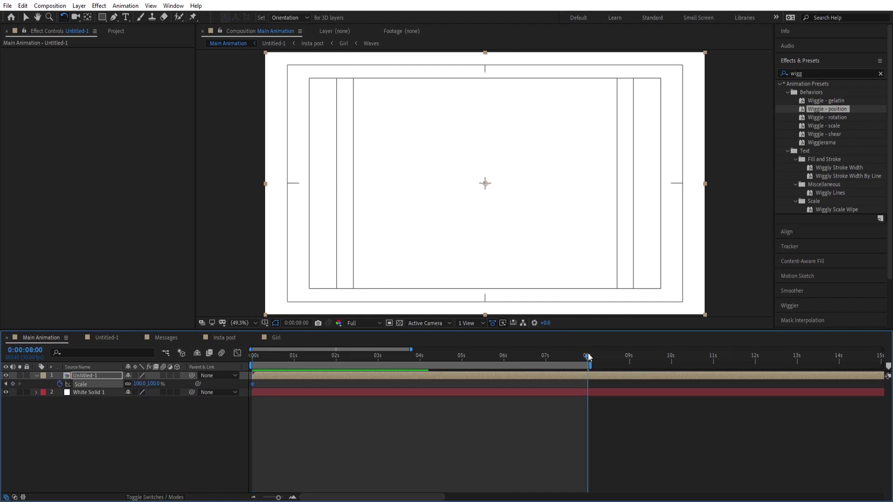
{"action": "left_click", "coordinate": [139, 384]}
{"action": "type", "text": "120"}
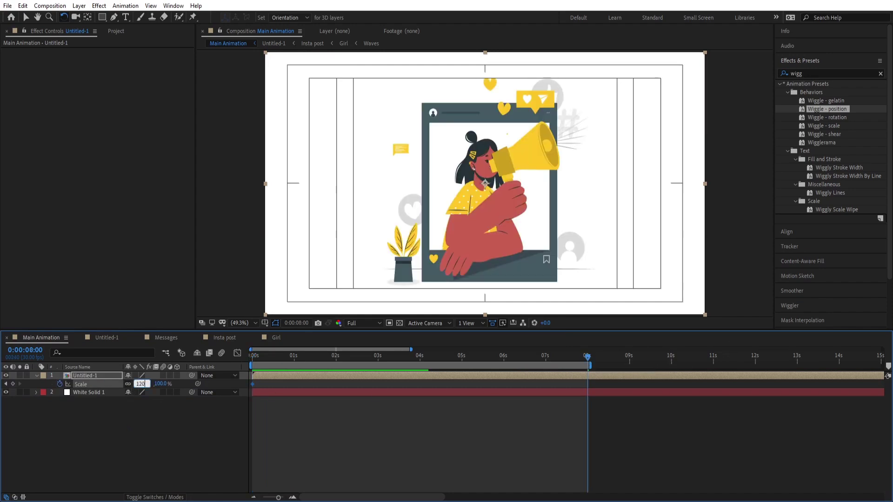
{"action": "key", "text": "Return"}
{"action": "key", "text": "space"}
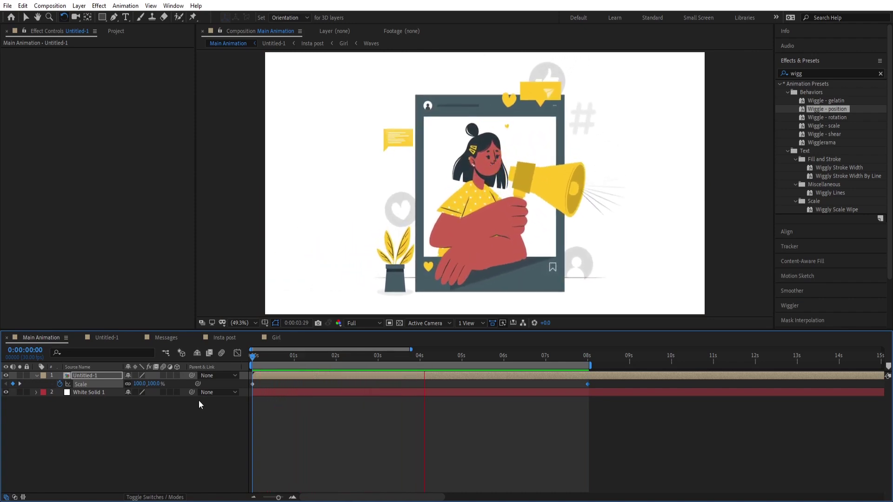
Apply the Drop Shadow effect to the Untitled-1 layer and set its Distance to 20.
{"action": "left_click", "coordinate": [442, 376]}
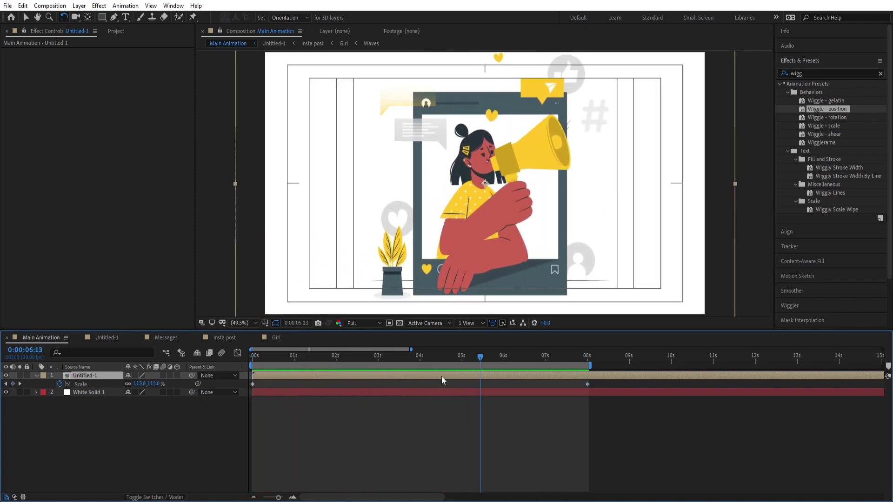
{"action": "double_click", "coordinate": [817, 71]}
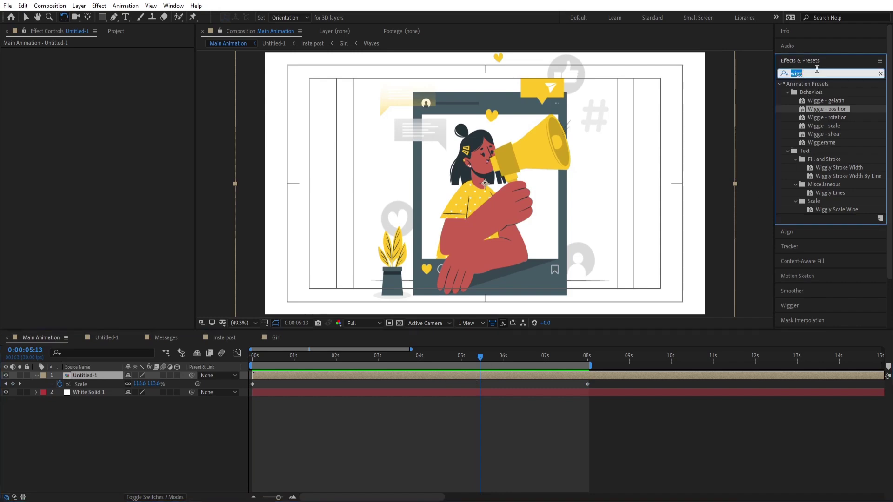
{"action": "type", "text": "drop"}
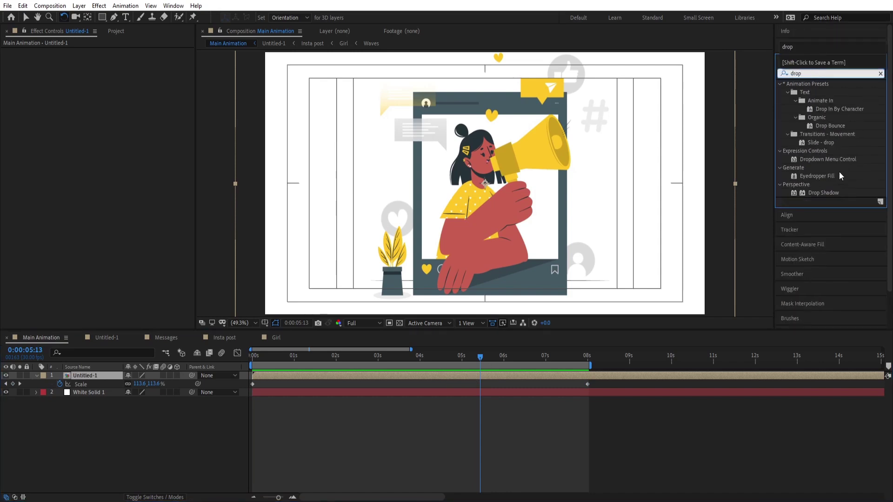
{"action": "double_click", "coordinate": [822, 192]}
{"action": "key", "text": "v"}
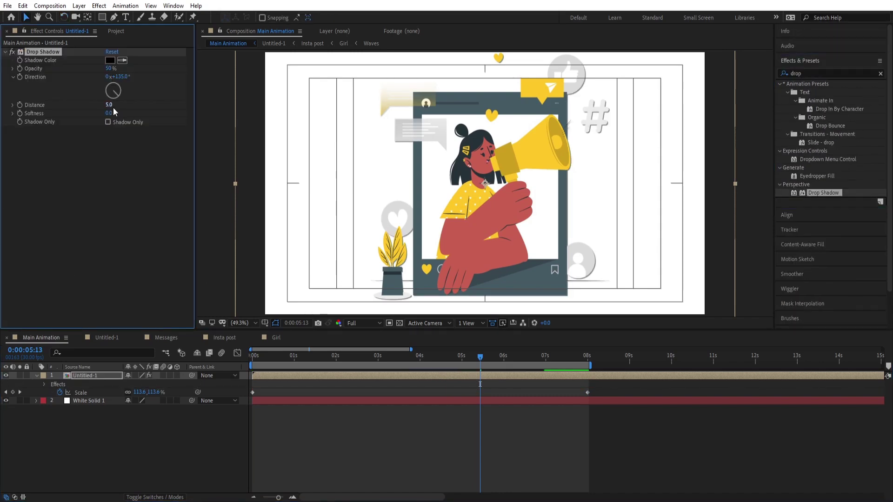
{"action": "left_click", "coordinate": [109, 105]}
{"action": "type", "text": "20"}
{"action": "key", "text": "Return"}
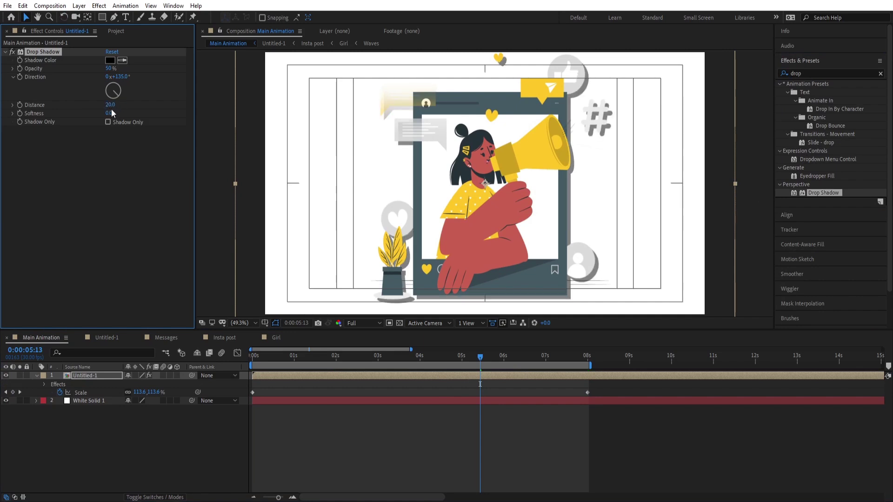
Set the Drop Shadow's Softness to 400 on the Untitled-1 layer.
{"action": "left_click", "coordinate": [110, 113]}
{"action": "type", "text": "400"}
{"action": "key", "text": "Return"}
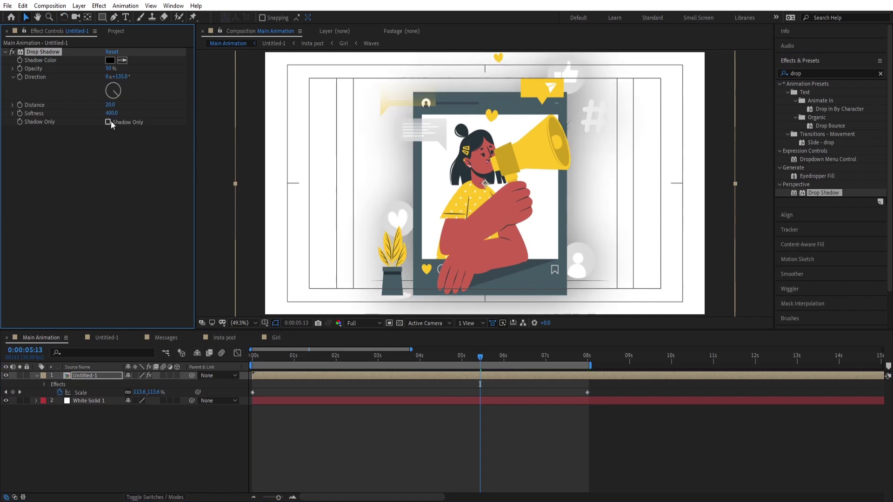
Sample the dark slate of the post frame as the shadow colour, set the shadow Opacity to 15%, and preview the composition.
{"action": "left_click", "coordinate": [119, 60]}
{"action": "left_click", "coordinate": [520, 144]}
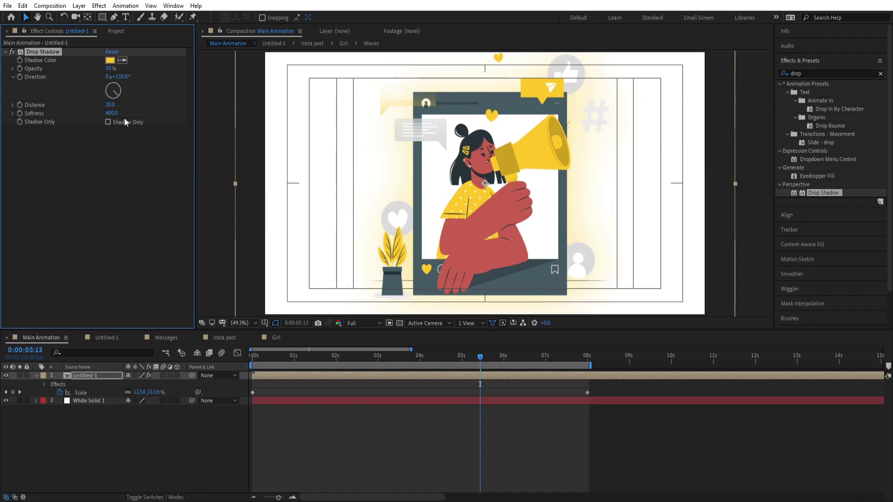
{"action": "left_click", "coordinate": [123, 60]}
{"action": "left_click", "coordinate": [494, 98]}
{"action": "left_click", "coordinate": [109, 68]}
{"action": "type", "text": "15"}
{"action": "key", "text": "Return"}
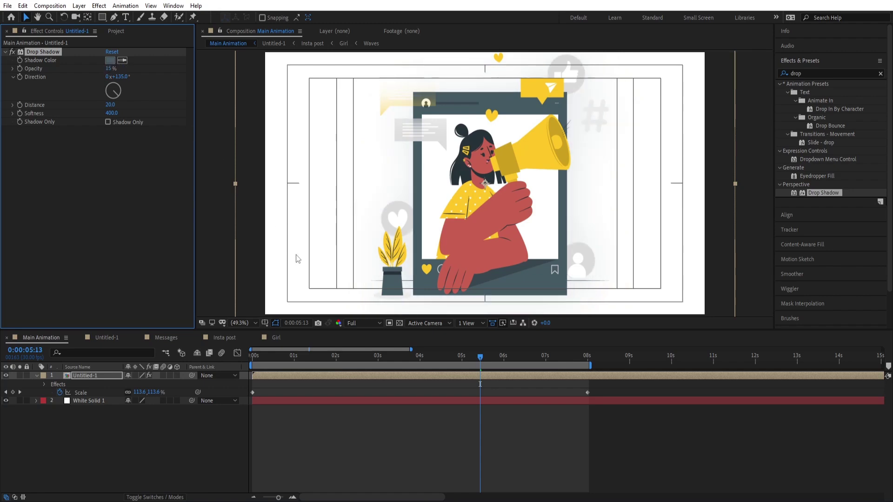
{"action": "key", "text": "space"}
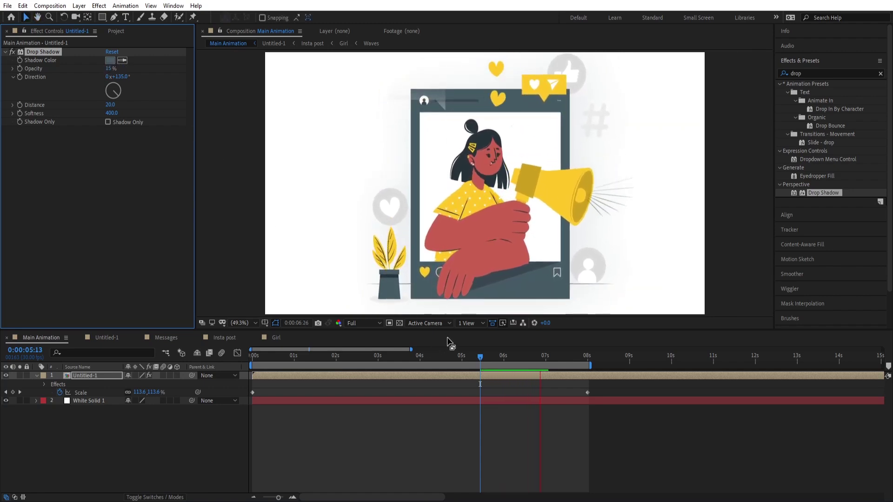
Set the Untitled-1 layer's Scale keyframe at 0:00:08:00 to 110% and preview the gentler zoom.
{"action": "left_click", "coordinate": [140, 393]}
{"action": "type", "text": "10"}
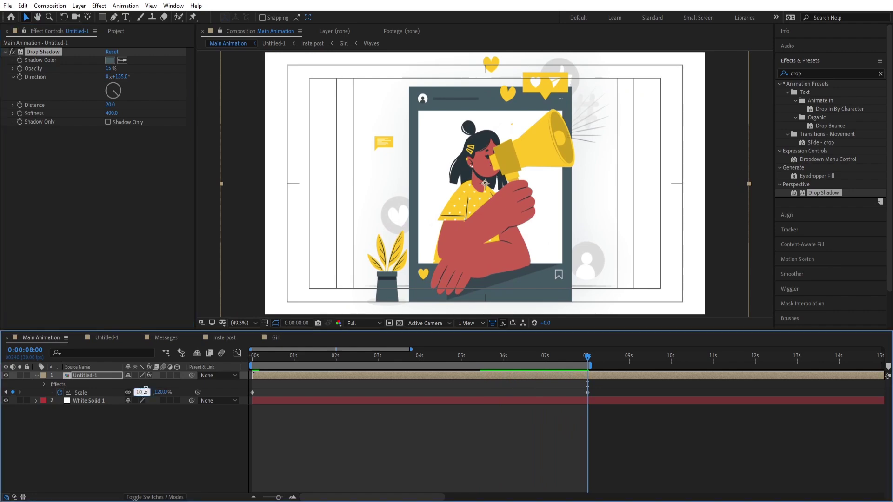
{"action": "key", "text": "Return"}
{"action": "left_click", "coordinate": [207, 440]}
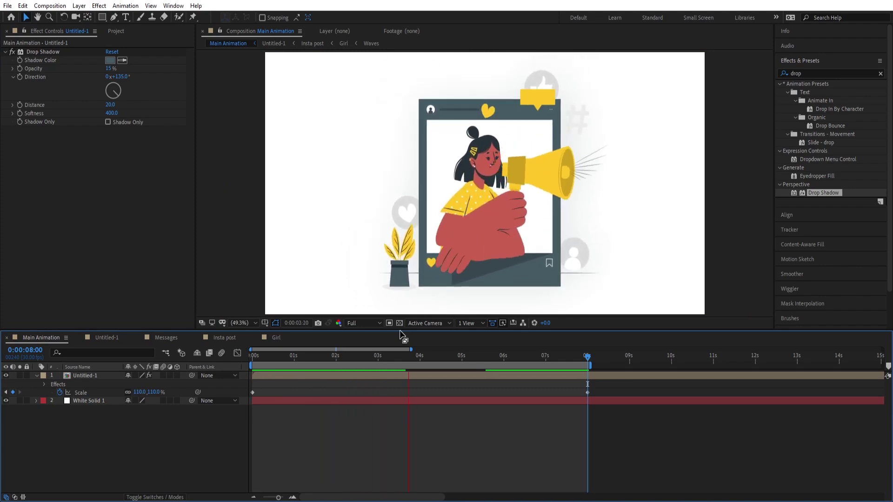
{"action": "key", "text": "space"}
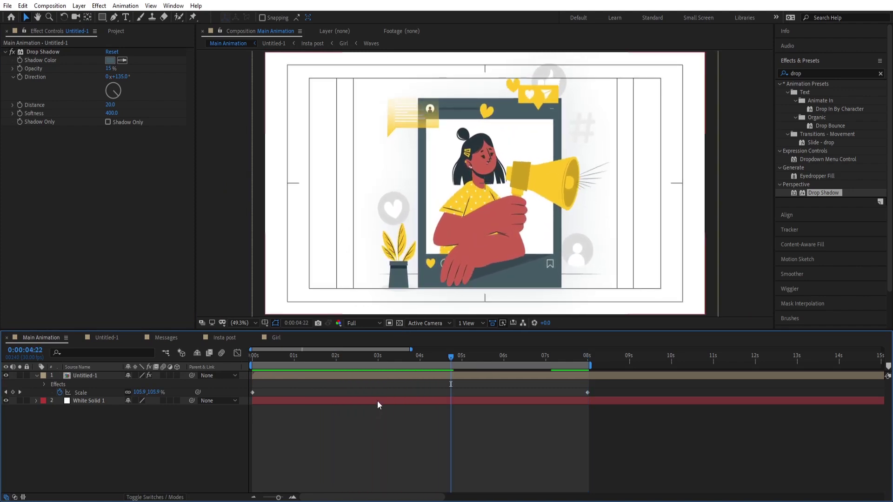